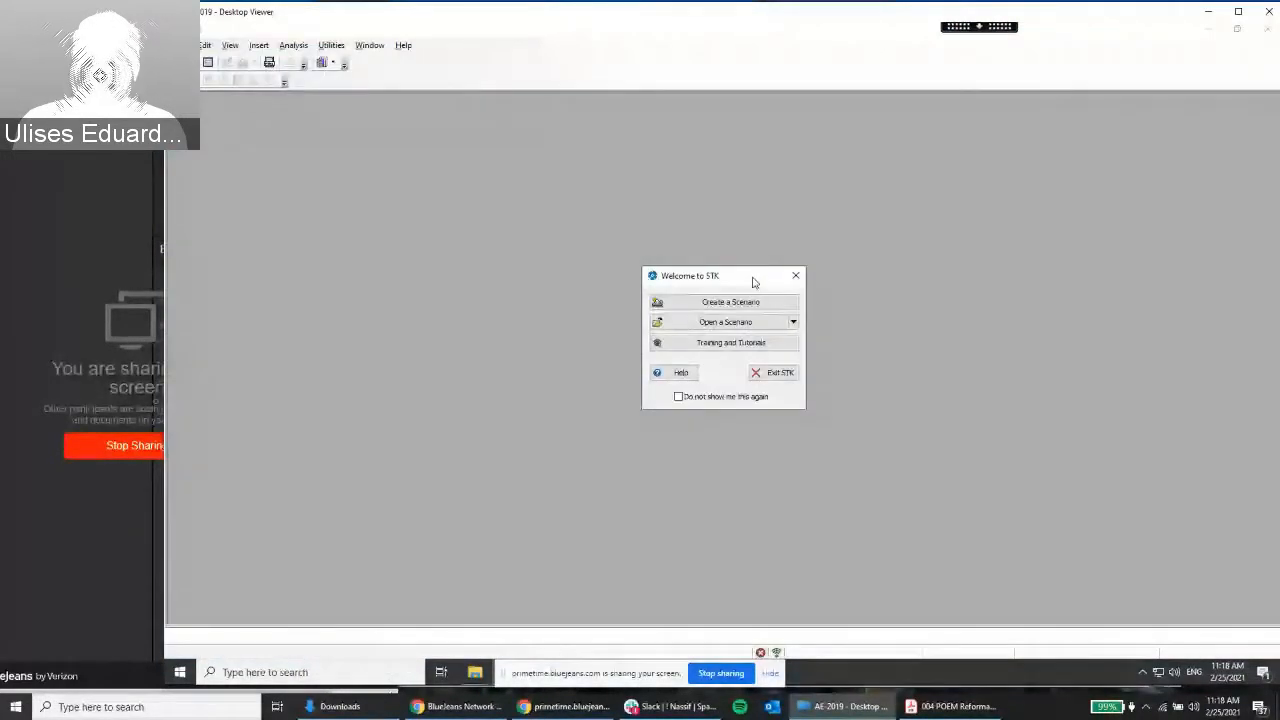
Close the welcome window and turn on the Planetary Options view setting
{"action": "left_click_drag", "start_coordinate": [754, 283], "coordinate": [661, 262]}
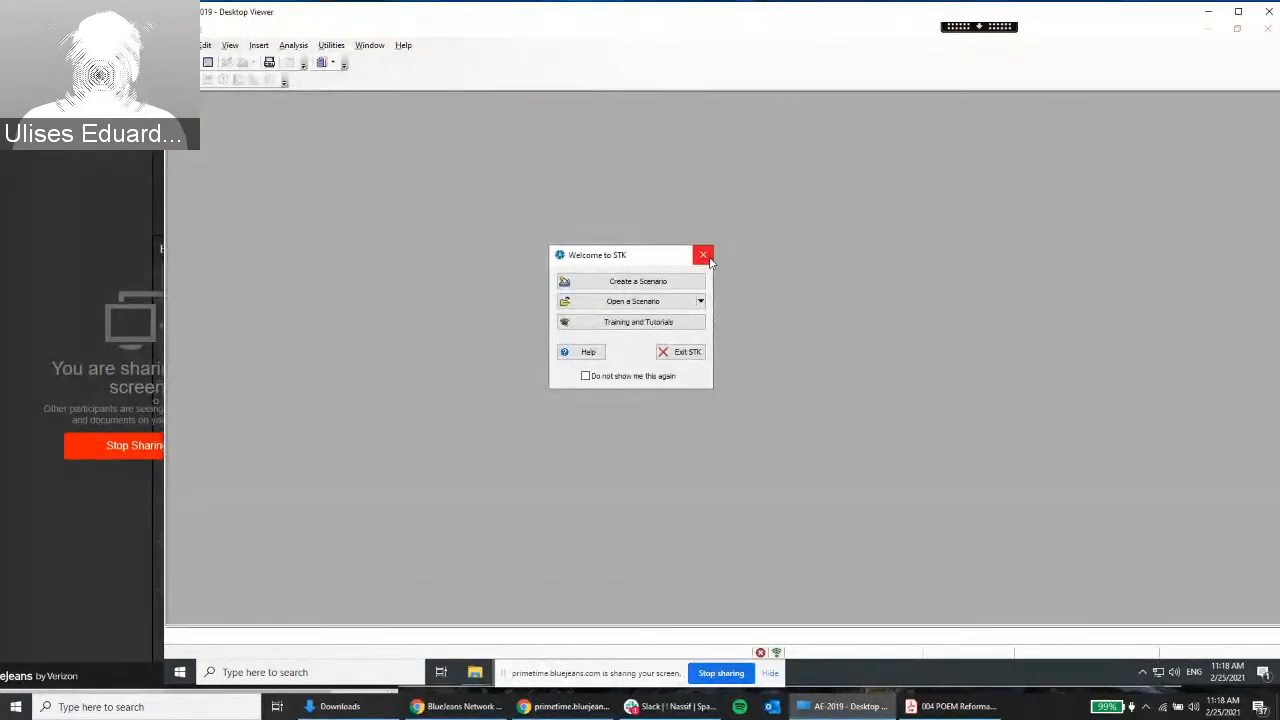
{"action": "left_click", "coordinate": [705, 256]}
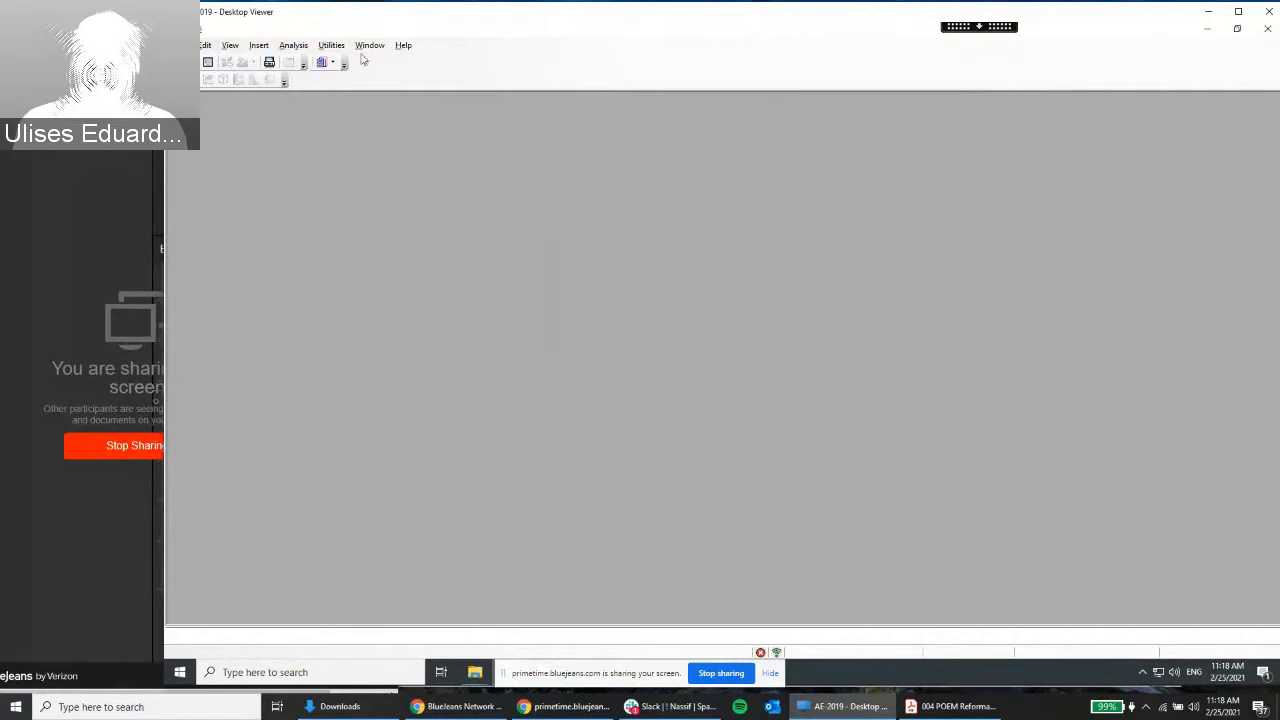
{"action": "left_click", "coordinate": [231, 45]}
{"action": "left_click", "coordinate": [240, 47]}
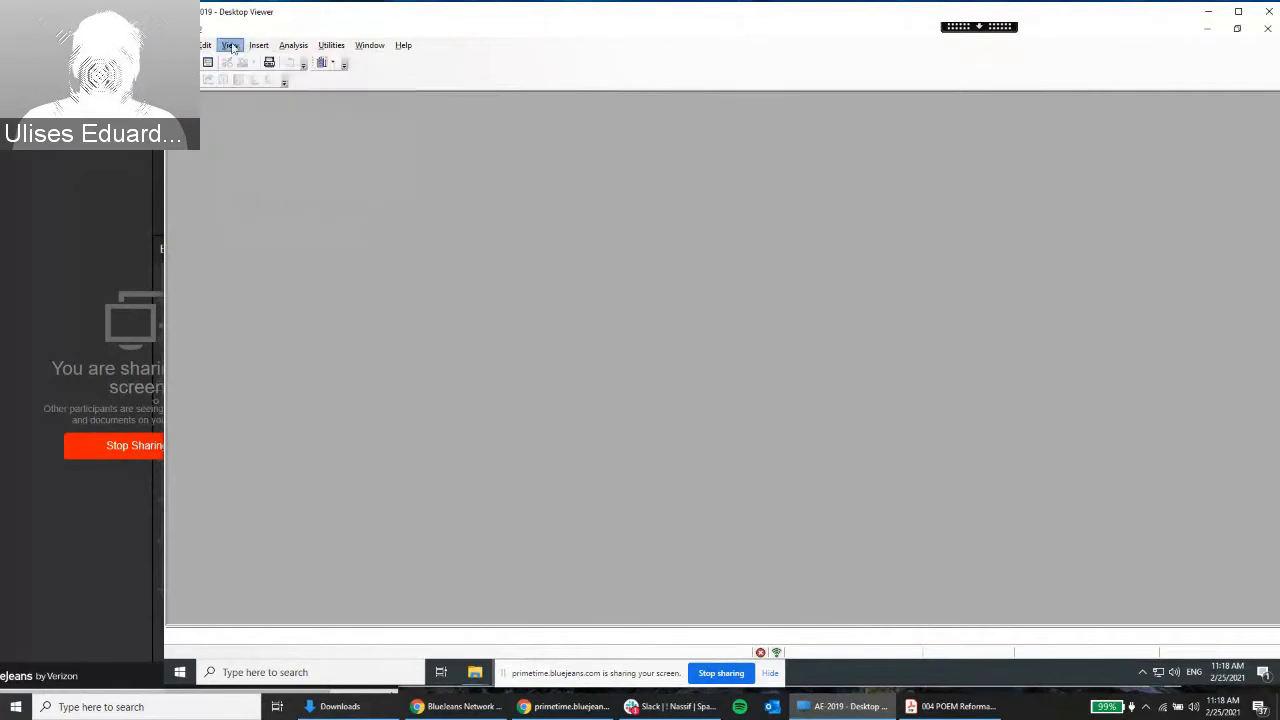
{"action": "left_click", "coordinate": [240, 47]}
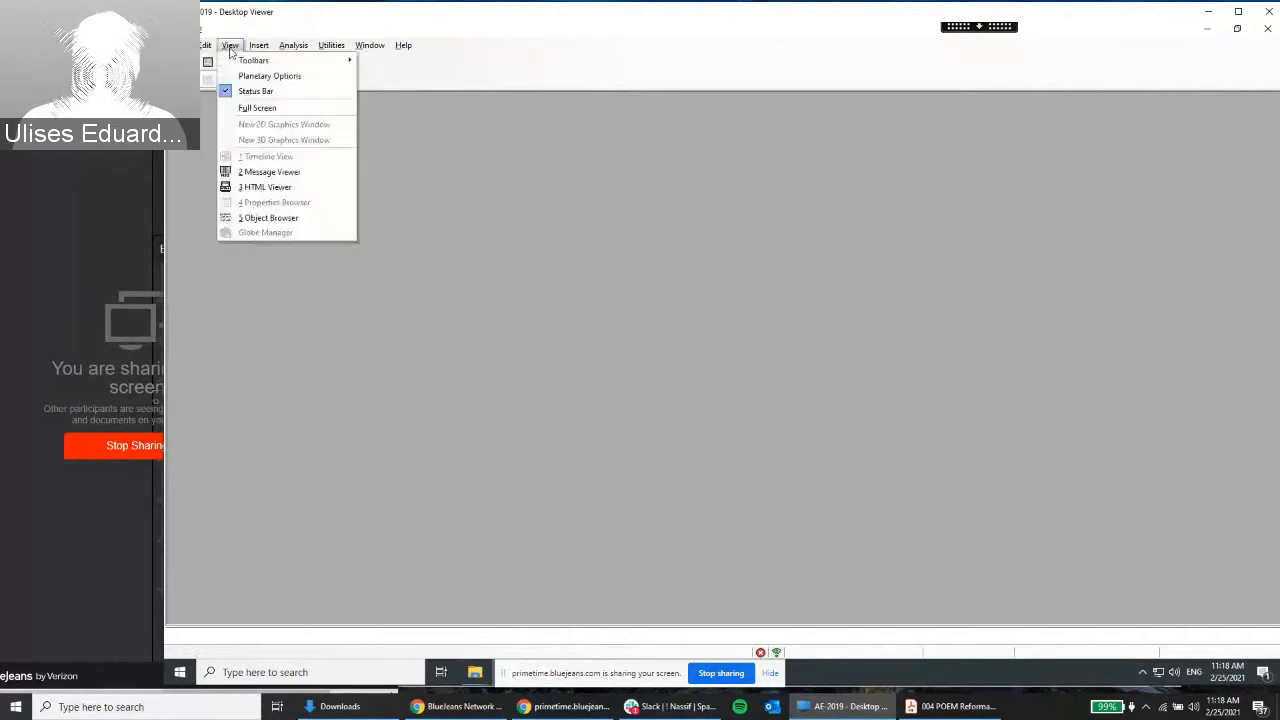
{"action": "left_click", "coordinate": [230, 47]}
{"action": "left_click", "coordinate": [229, 47]}
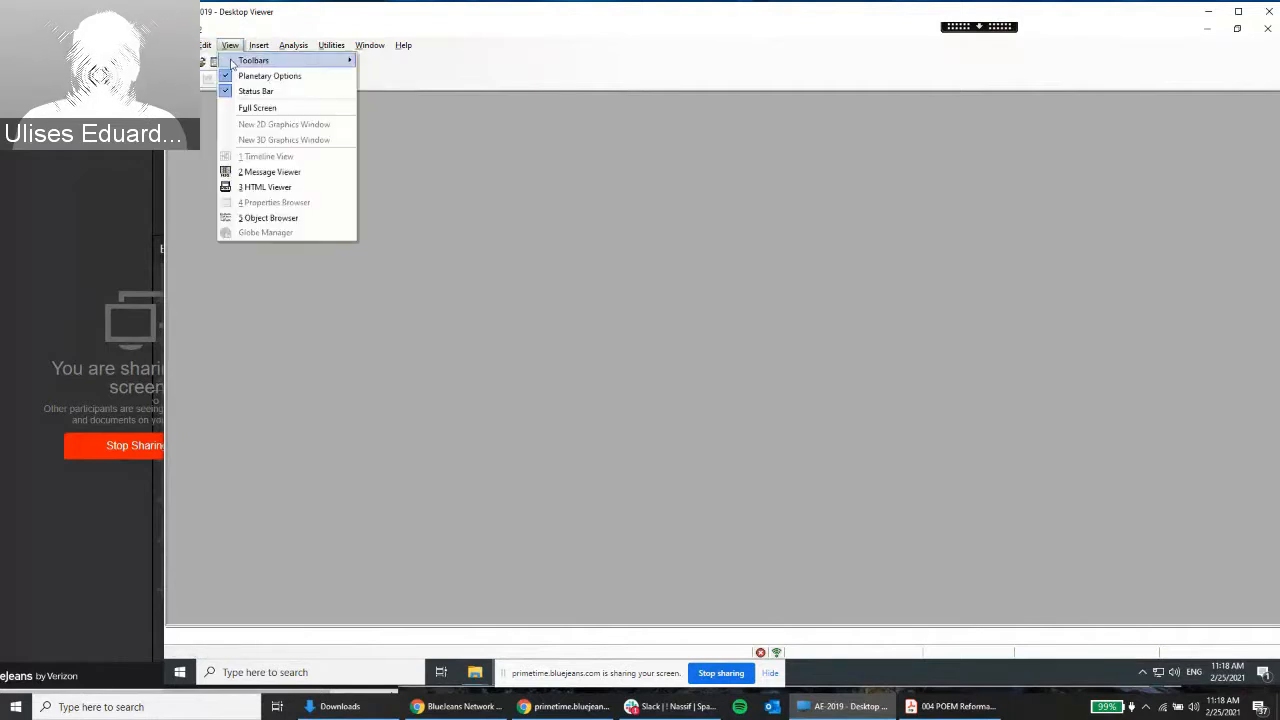
Start a new scenario and name it SAESACtutorial1
{"action": "left_click", "coordinate": [188, 75]}
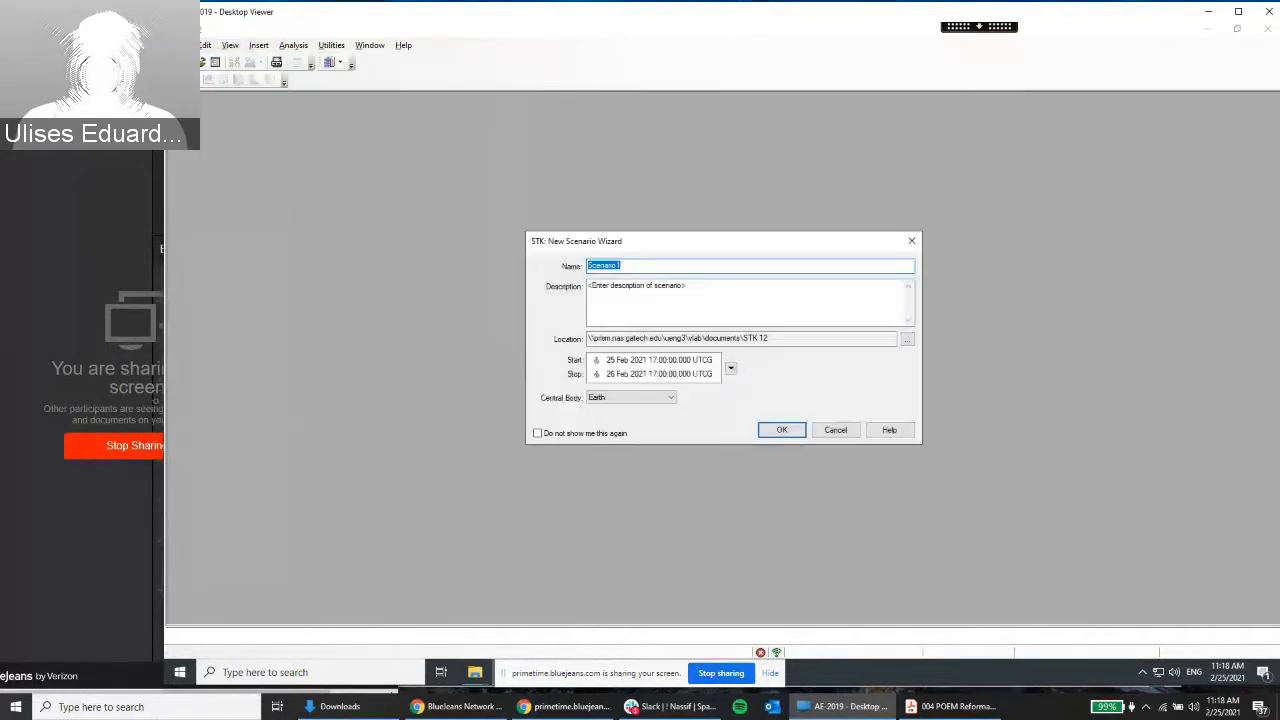
{"action": "left_click_drag", "start_coordinate": [703, 240], "coordinate": [590, 241]}
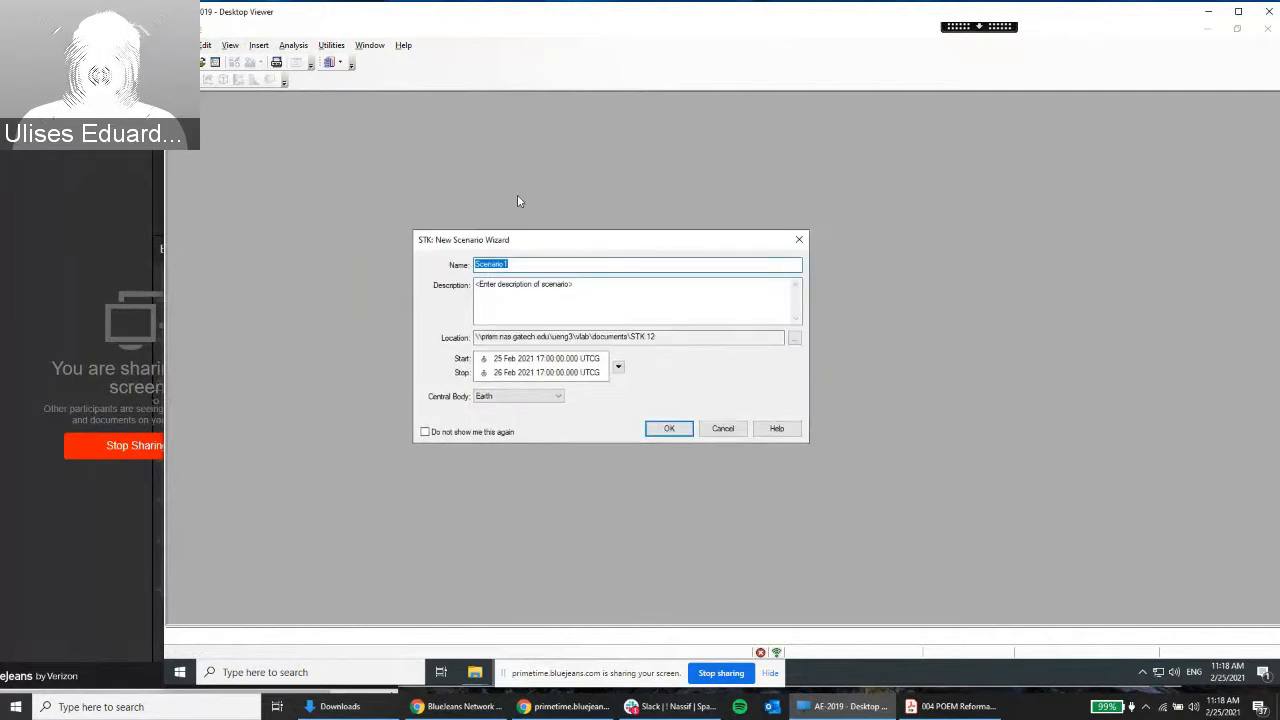
{"action": "left_click", "coordinate": [531, 266]}
{"action": "left_click_drag", "start_coordinate": [513, 264], "coordinate": [410, 253]}
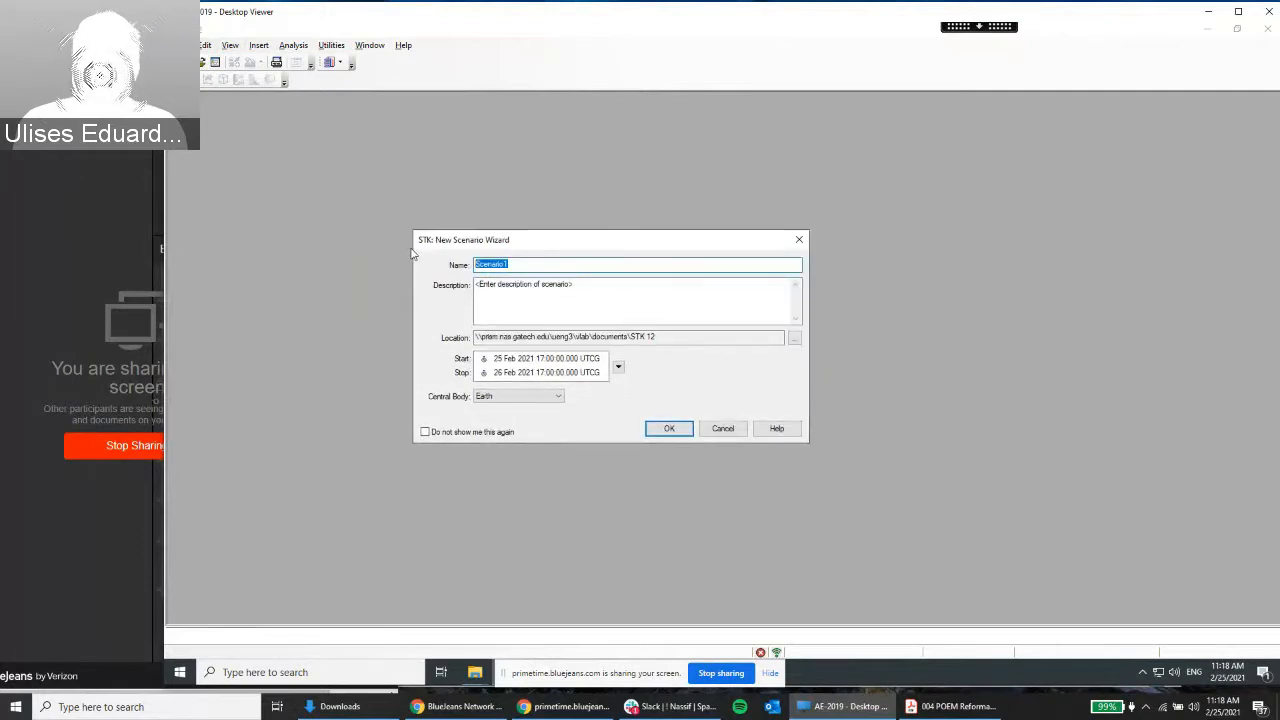
{"action": "key", "text": "Caps_Lock"}
{"action": "type", "text": "A"}
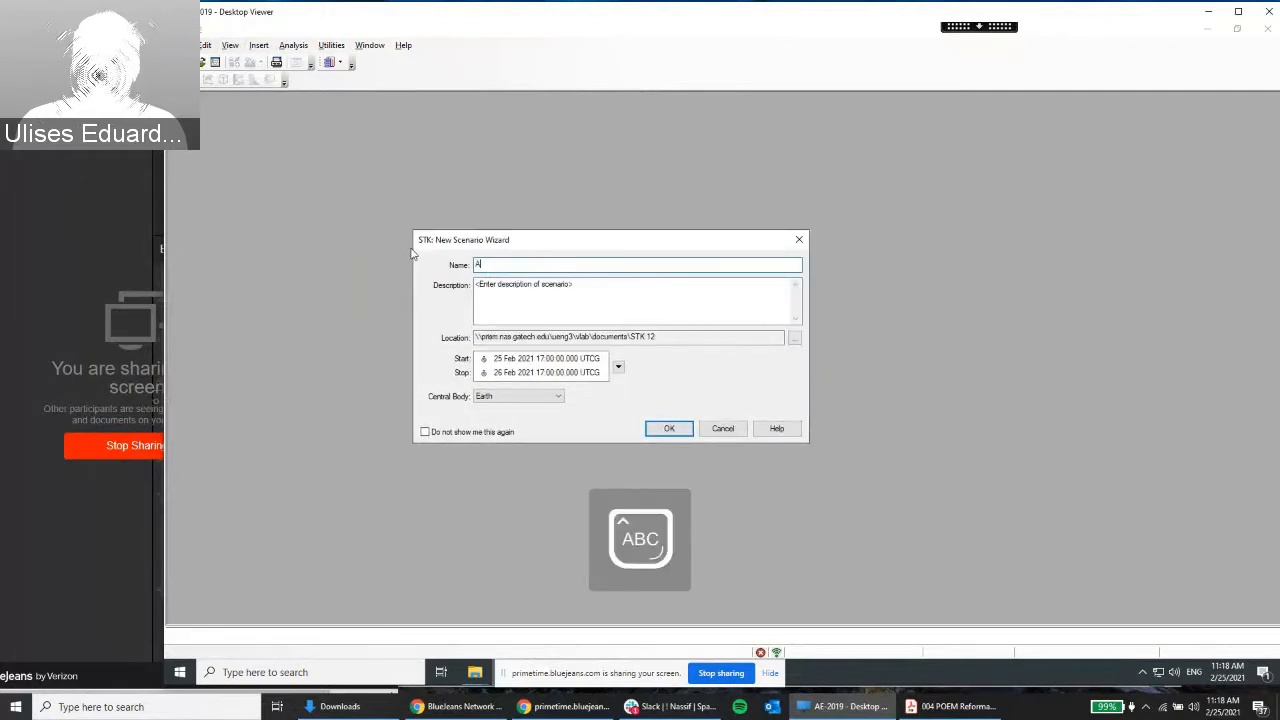
{"action": "type", "text": "AESAC"}
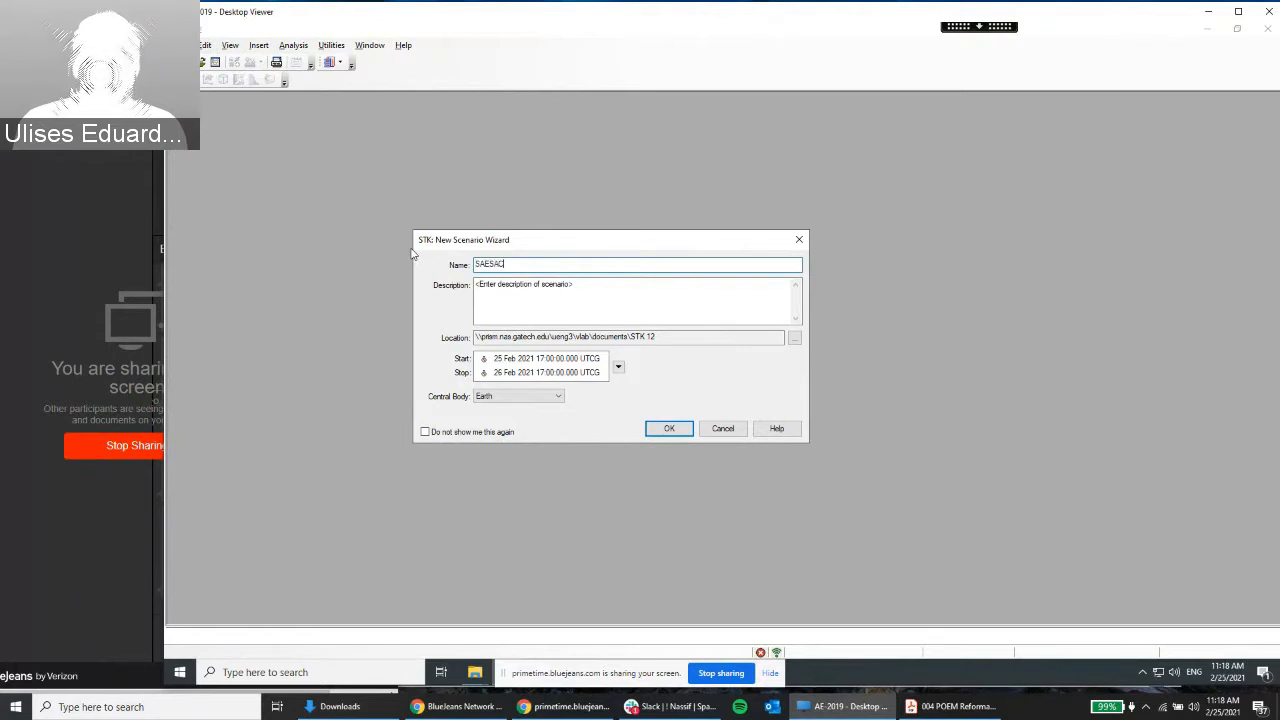
{"action": "key", "text": "Caps_Lock"}
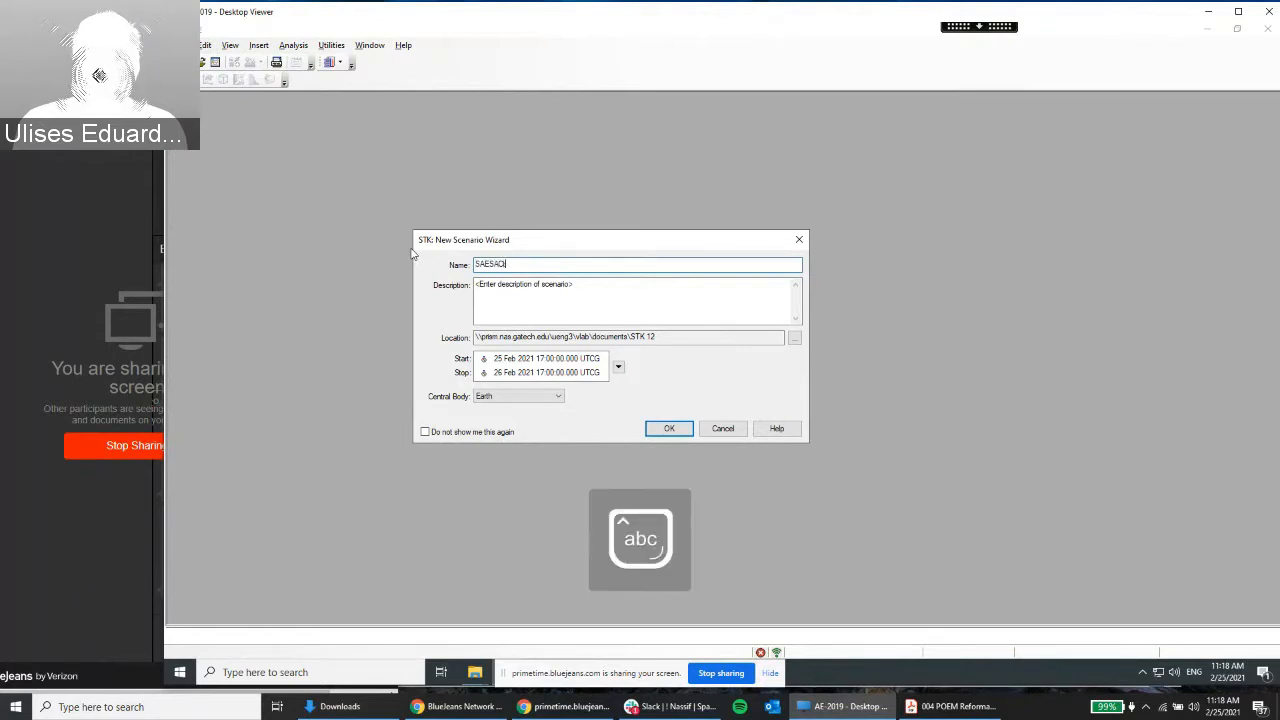
{"action": "key", "text": "BackSpace"}
{"action": "key", "text": "BackSpace"}
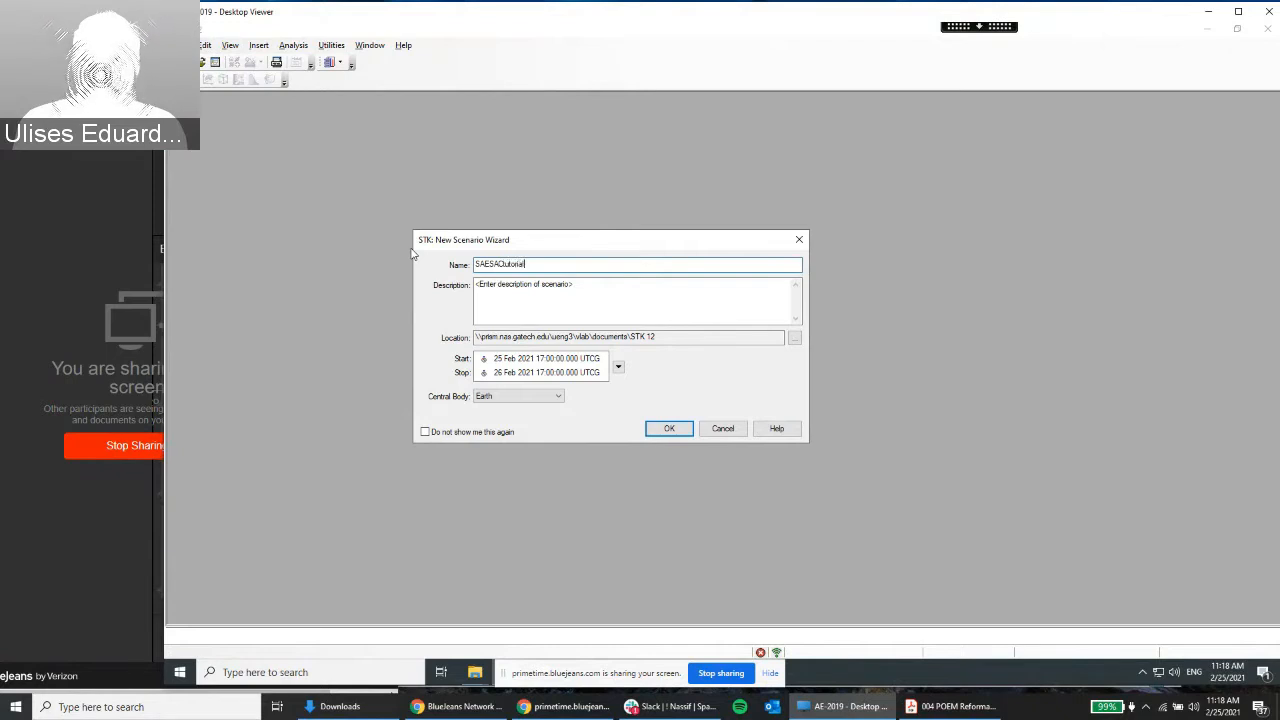
Check the start date and time of the analysis period and create the scenario with the default settings
{"action": "left_click", "coordinate": [514, 358]}
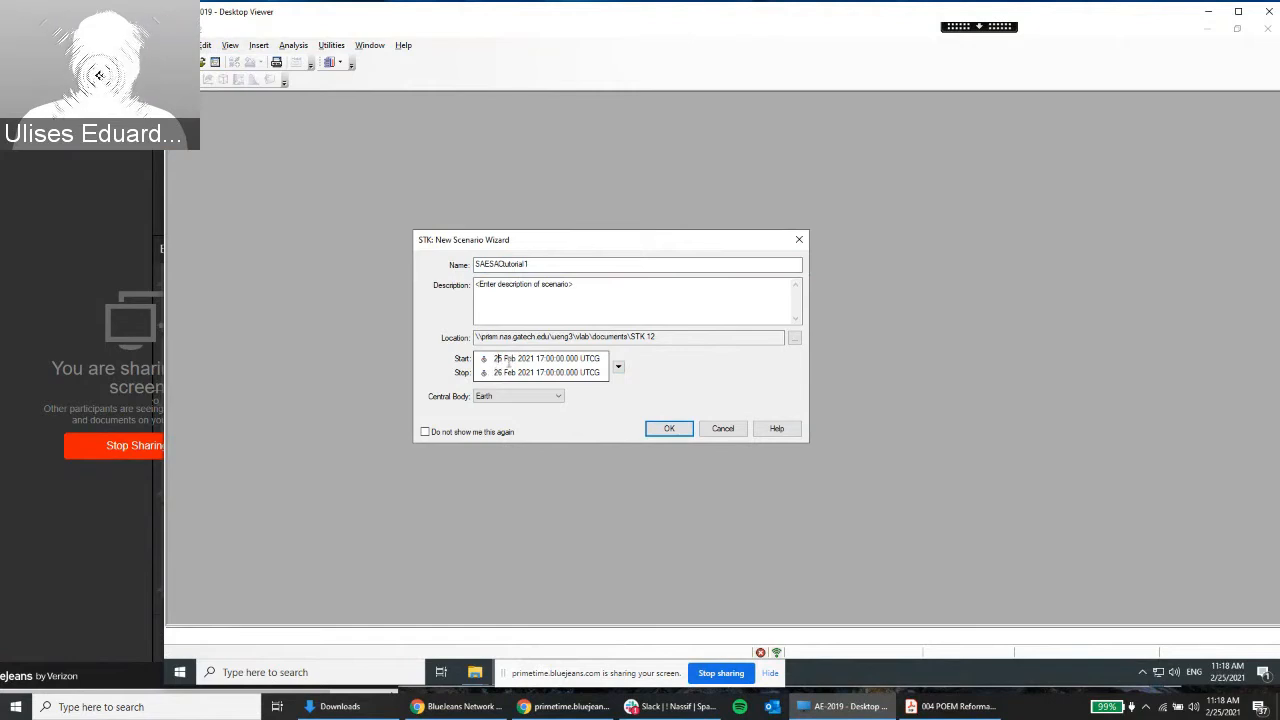
{"action": "left_click_drag", "start_coordinate": [494, 358], "coordinate": [578, 358]}
{"action": "left_click", "coordinate": [576, 358]}
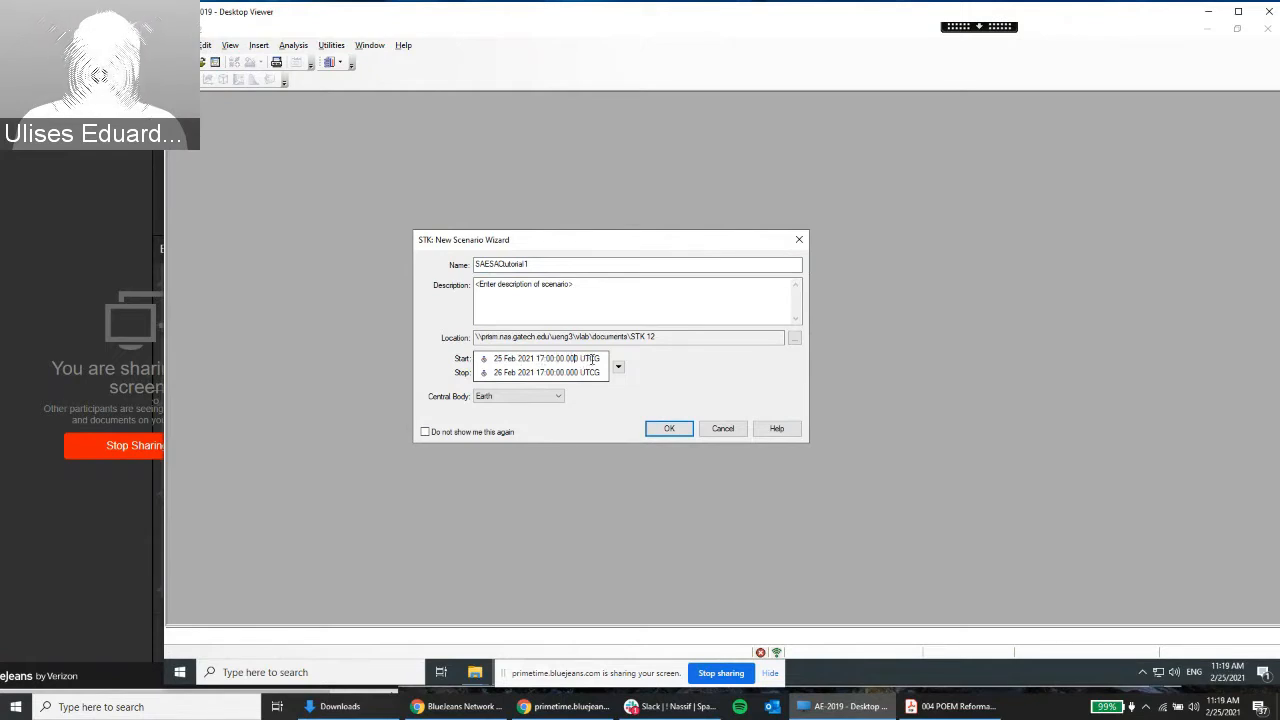
{"action": "left_click", "coordinate": [658, 428]}
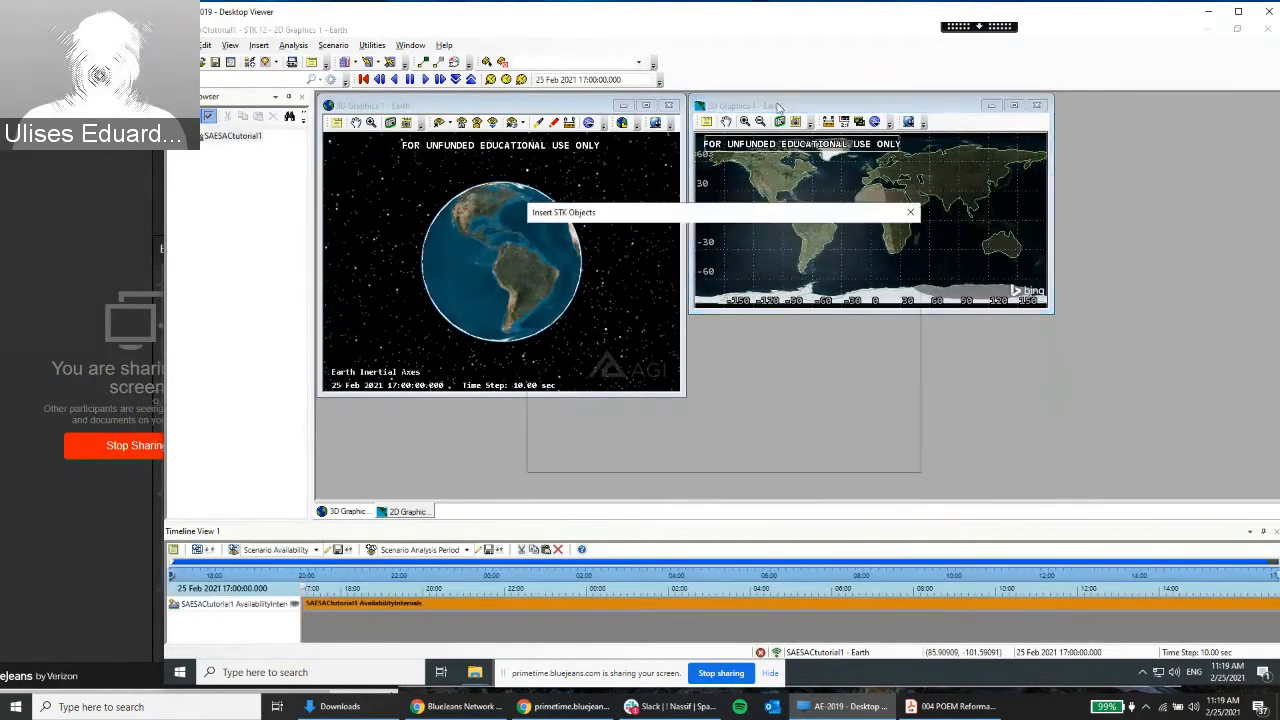
Spread out the 2D and 3D graphics windows and move the Insert STK Objects dialog away from the globe
{"action": "left_click_drag", "start_coordinate": [779, 107], "coordinate": [899, 125]}
{"action": "left_click_drag", "start_coordinate": [532, 95], "coordinate": [580, 114]}
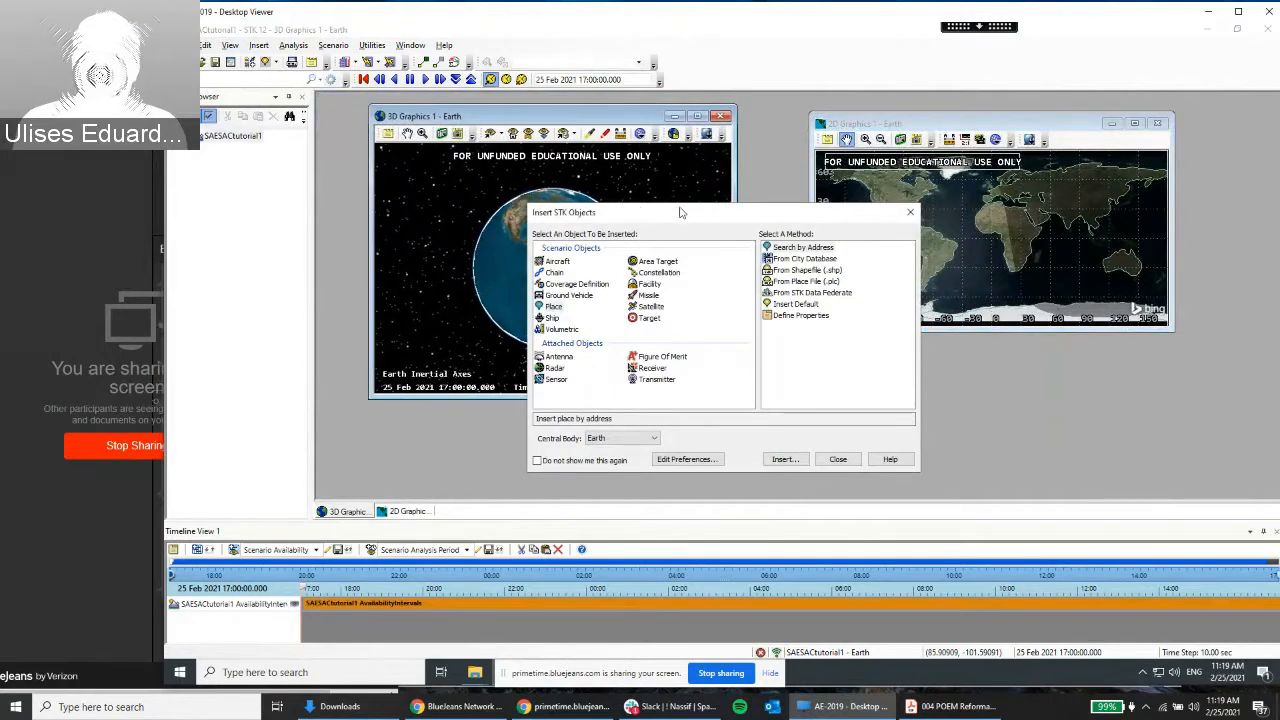
{"action": "left_click_drag", "start_coordinate": [680, 212], "coordinate": [816, 172]}
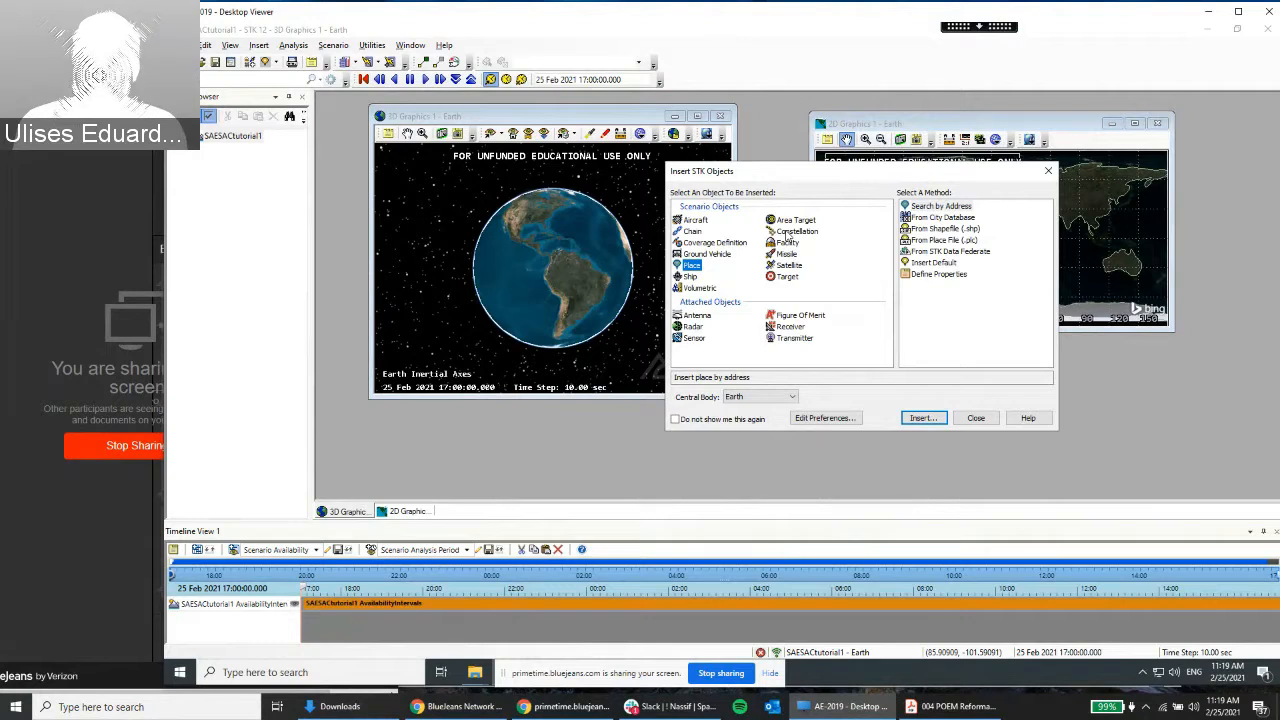
Choose to insert a satellite from the standard object database and search it for ID 25544
{"action": "left_click", "coordinate": [789, 265]}
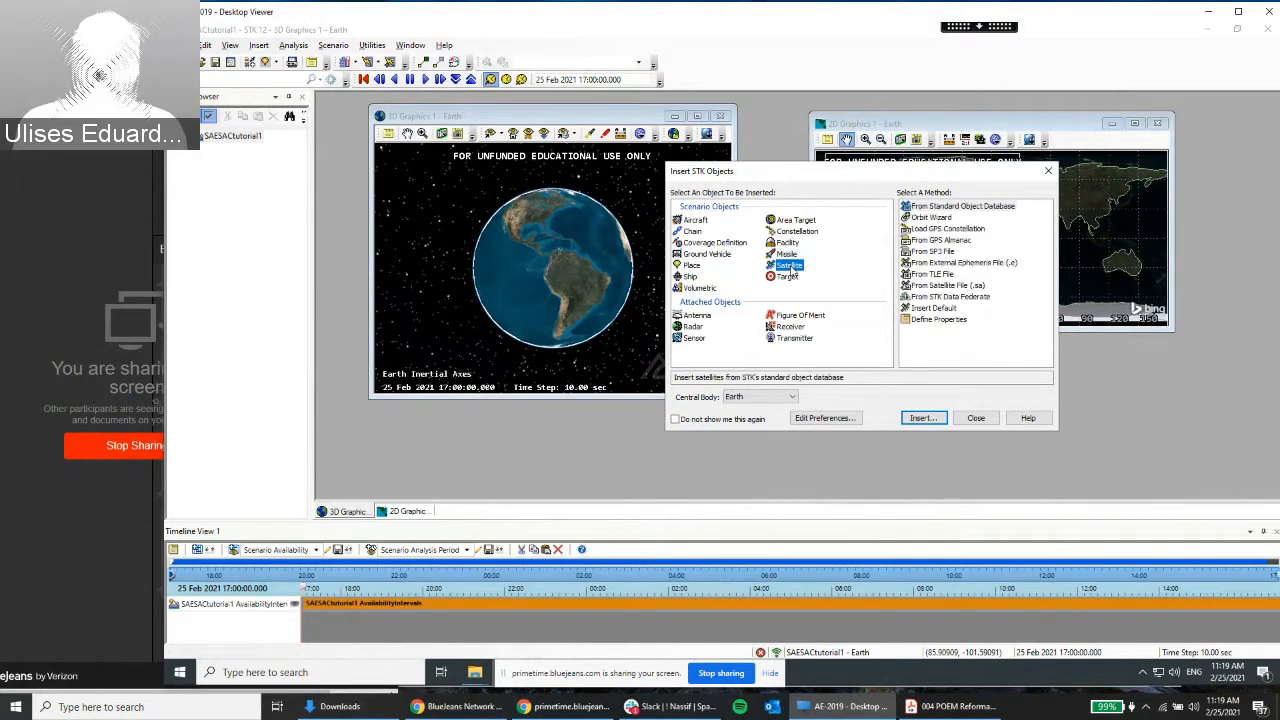
{"action": "left_click", "coordinate": [957, 207]}
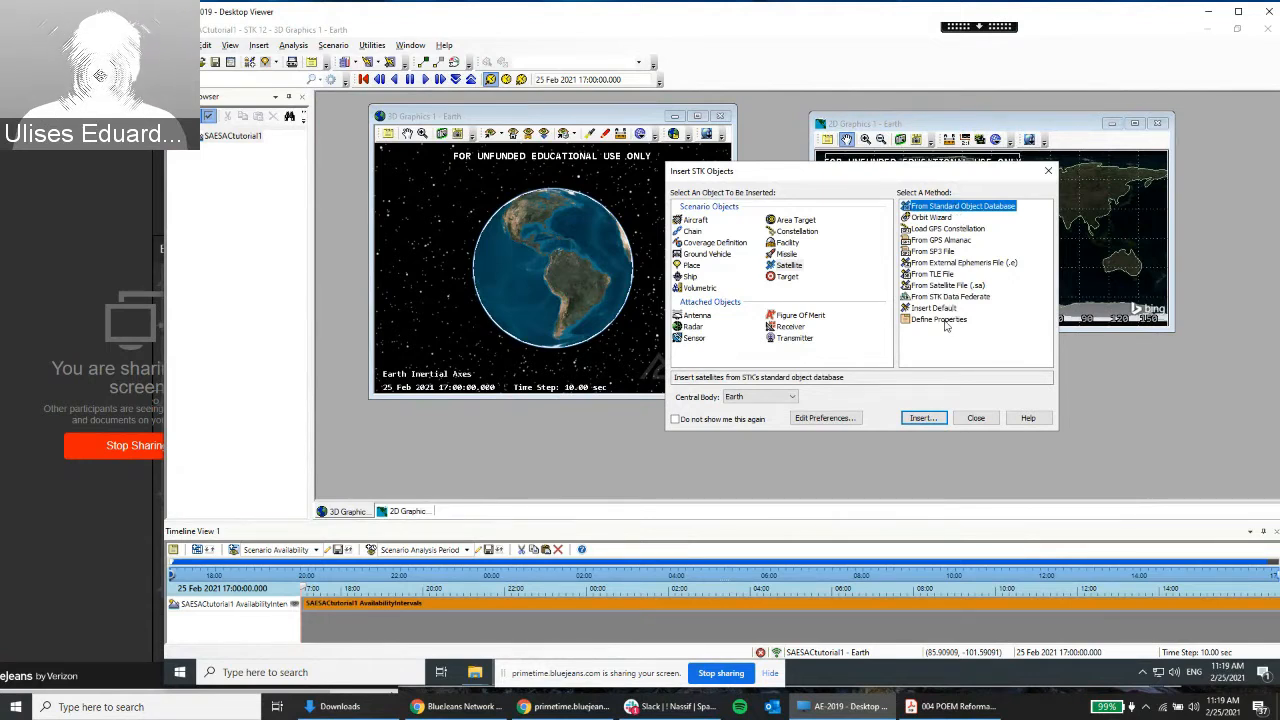
{"action": "left_click", "coordinate": [927, 422]}
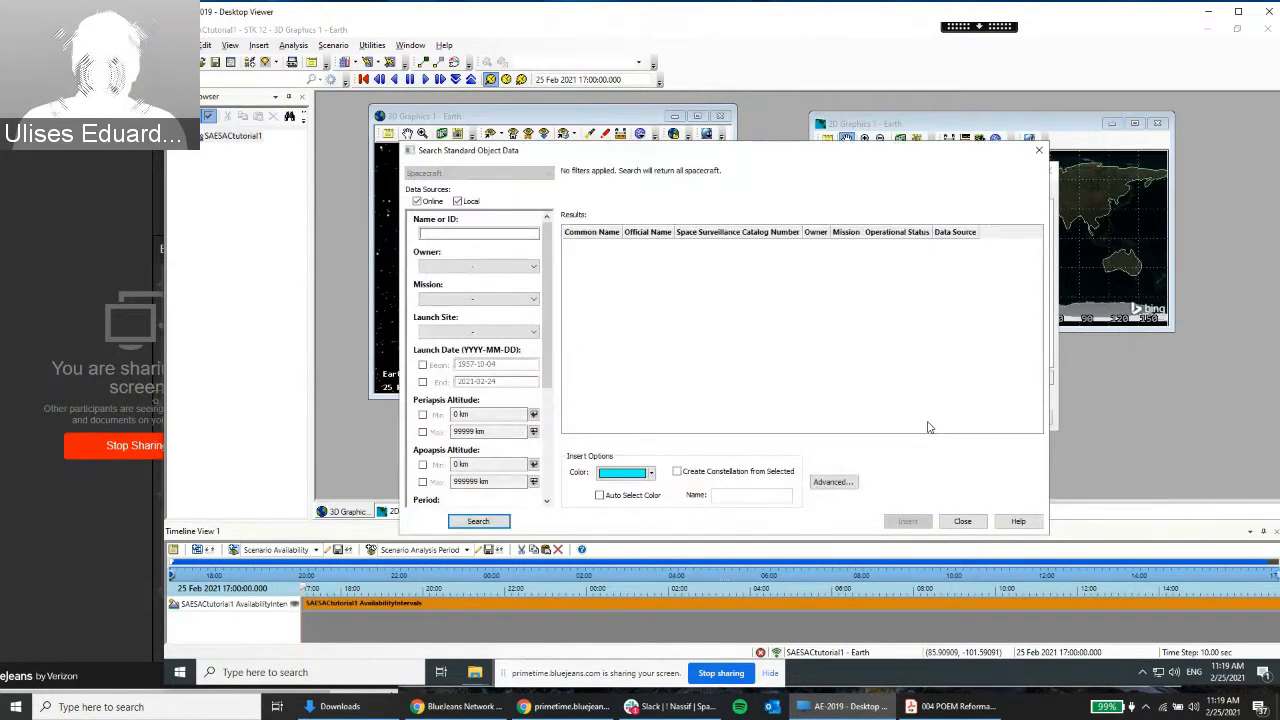
{"action": "left_click", "coordinate": [464, 234]}
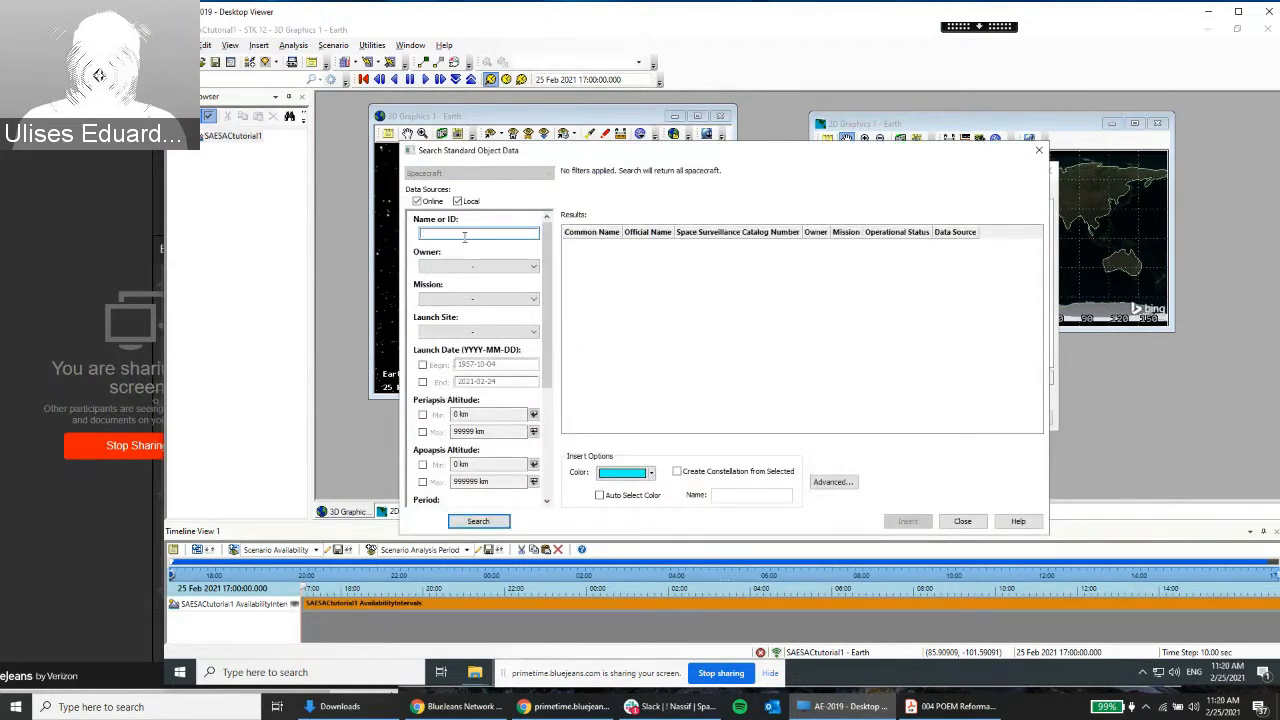
{"action": "type", "text": "25544"}
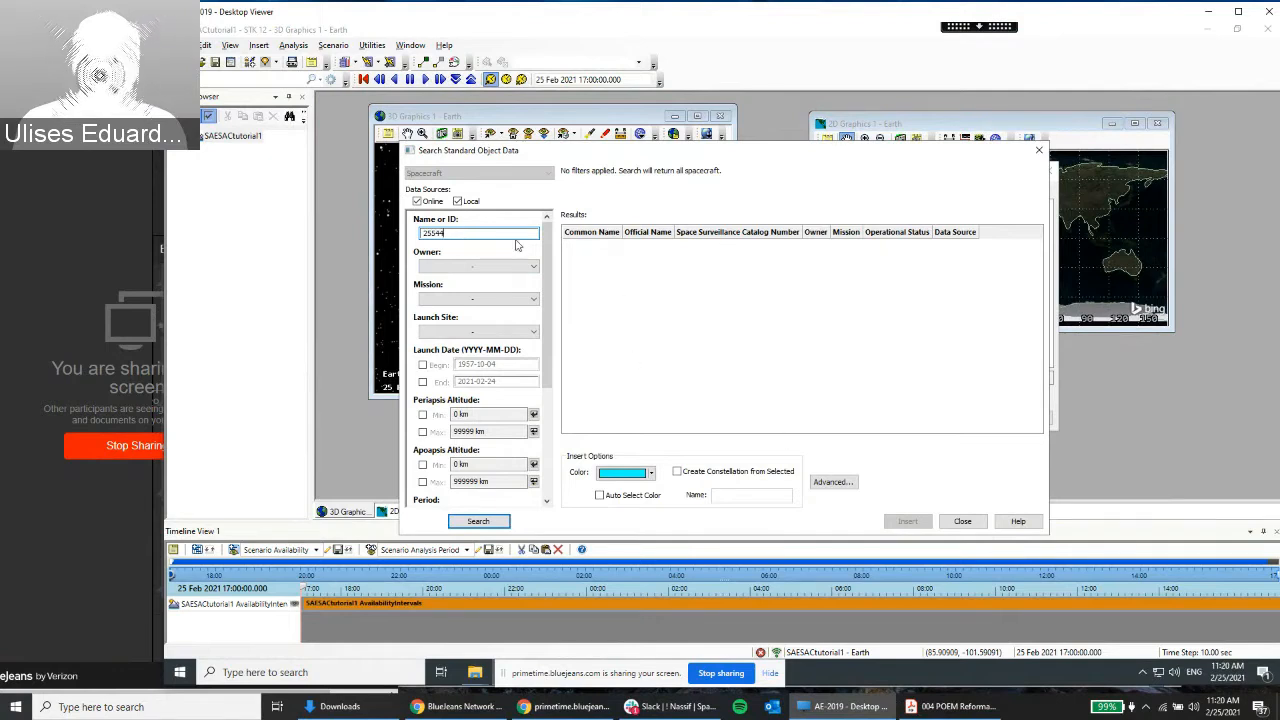
{"action": "key", "text": "Return"}
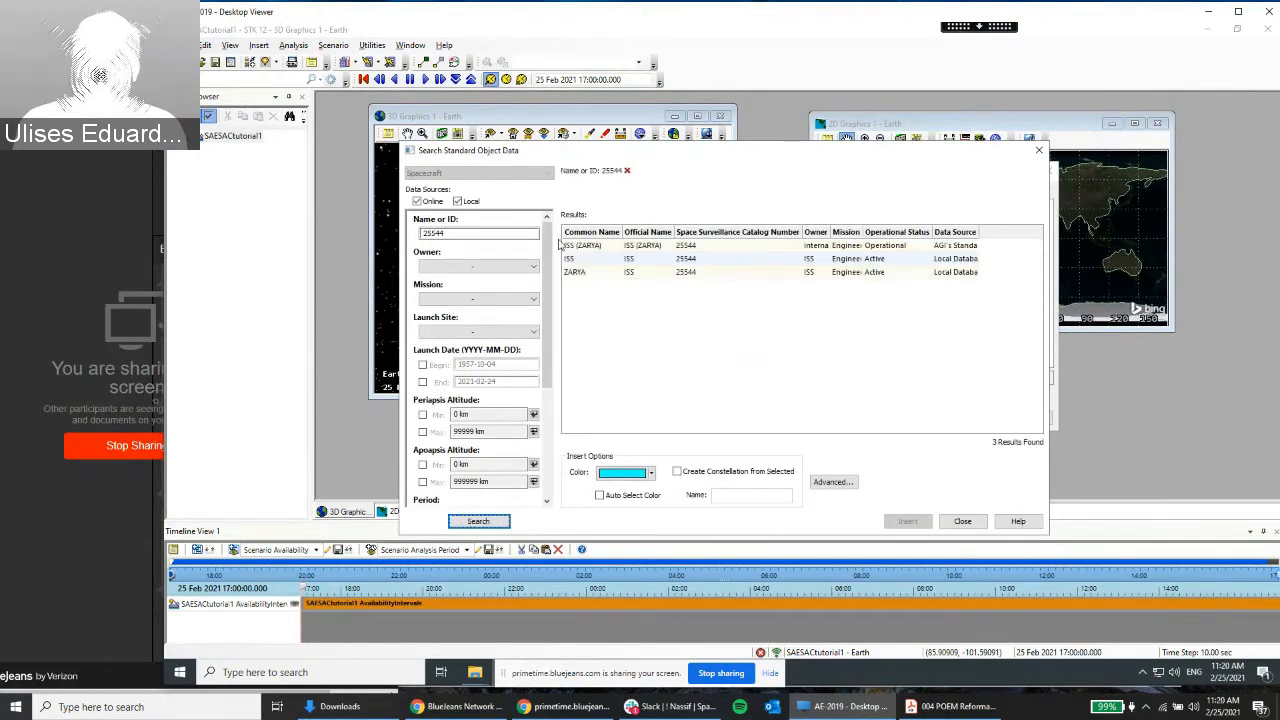
Insert the ISS (ZARYA) satellite from the search results into the scenario and close the database search
{"action": "left_click", "coordinate": [604, 260]}
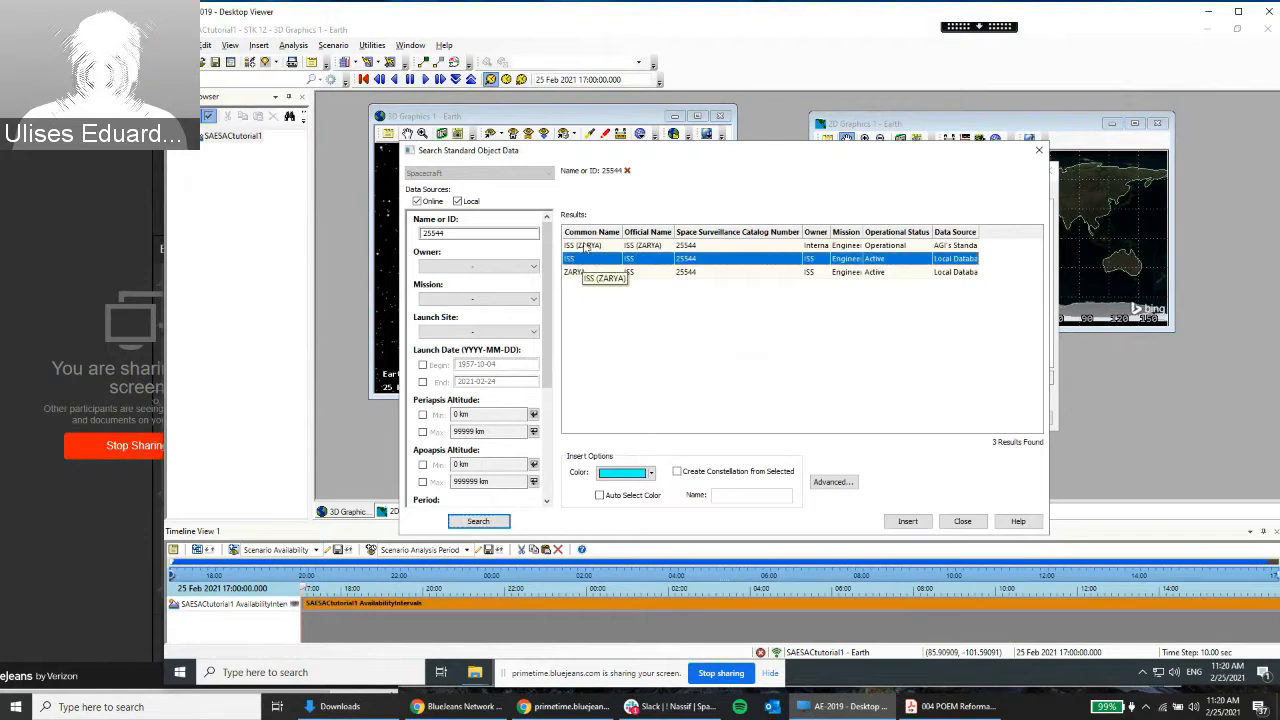
{"action": "left_click", "coordinate": [586, 246]}
{"action": "left_click", "coordinate": [907, 521]}
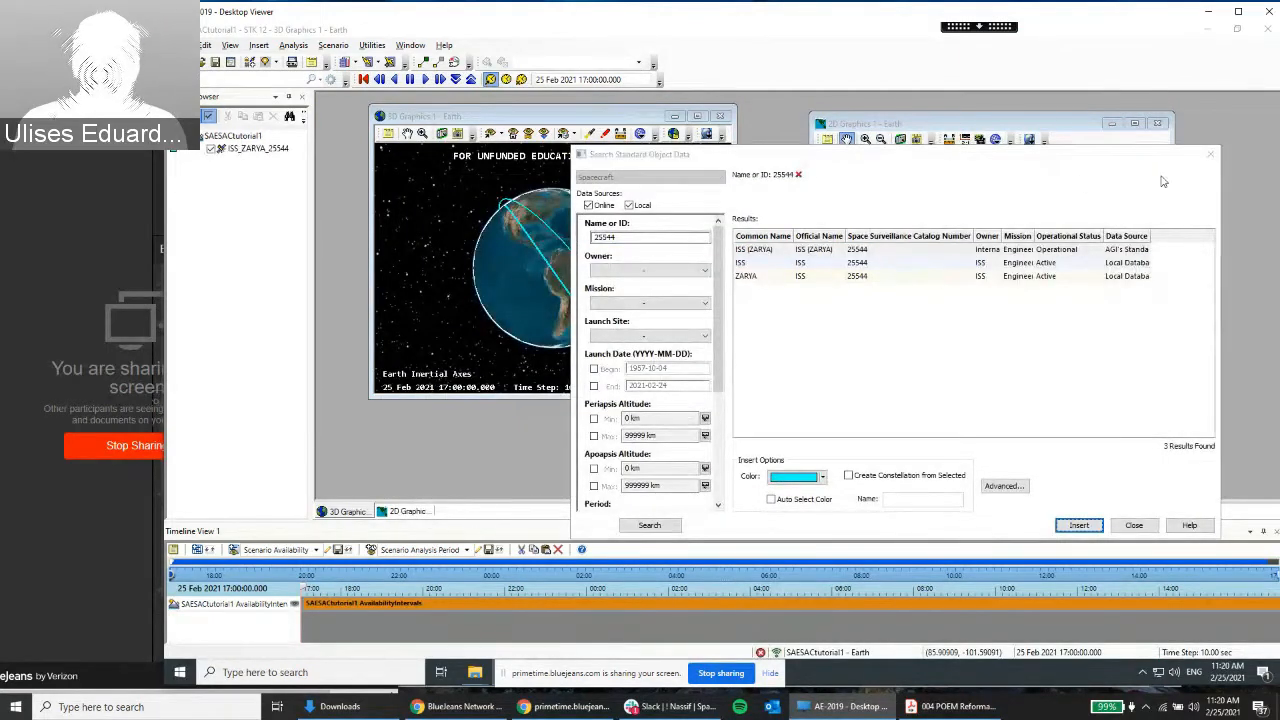
{"action": "left_click", "coordinate": [1211, 154]}
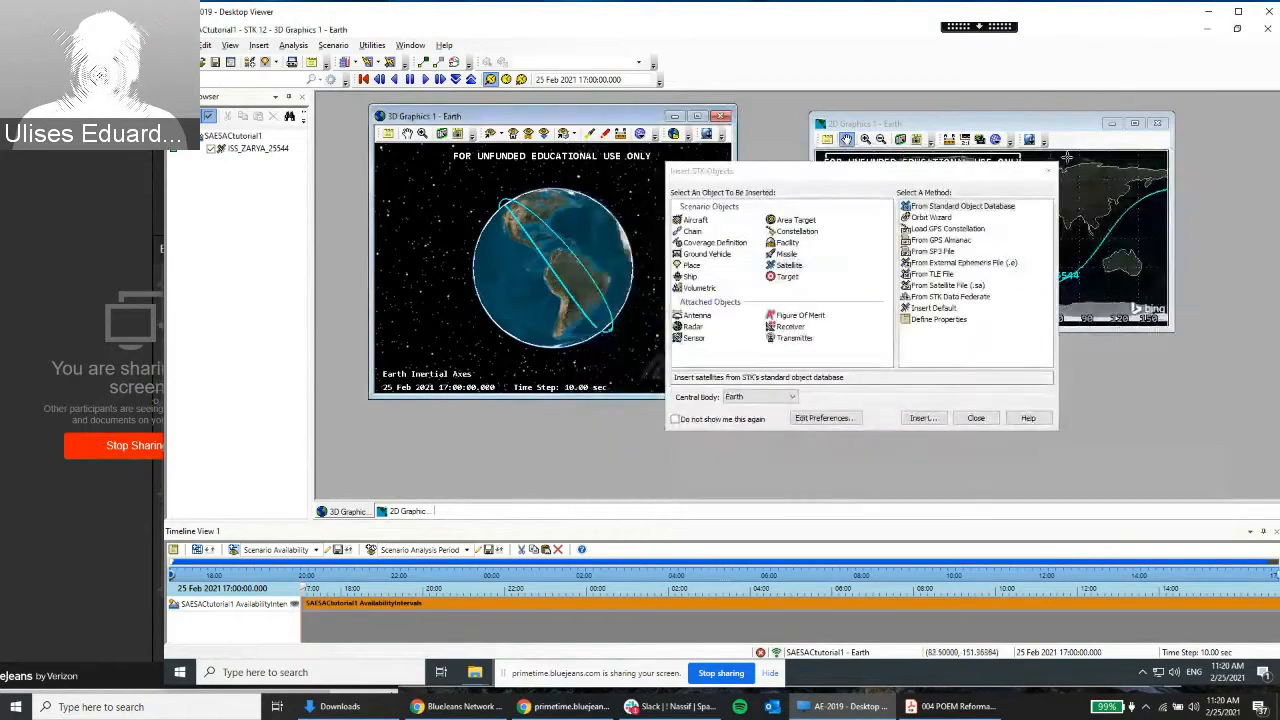
{"action": "left_click_drag", "start_coordinate": [960, 176], "coordinate": [992, 179]}
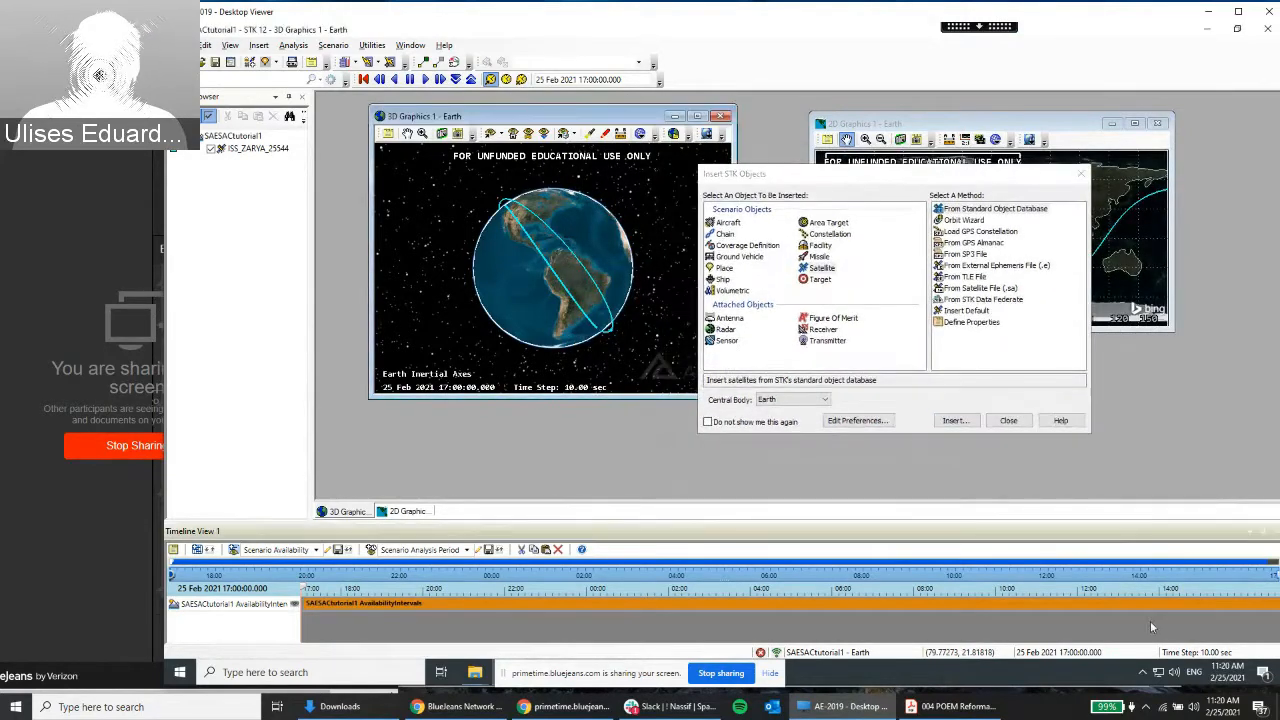
Mute the speakers of the remote desktop
{"action": "left_click", "coordinate": [1176, 672]}
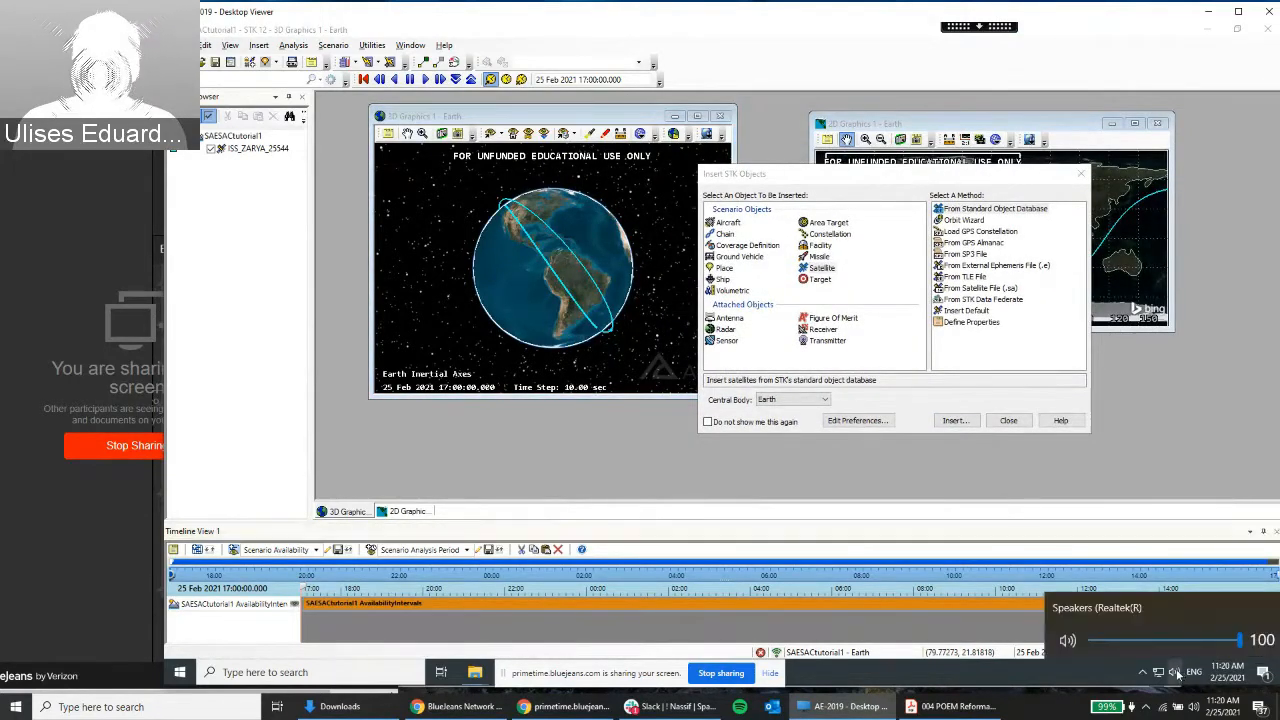
{"action": "left_click", "coordinate": [1068, 640]}
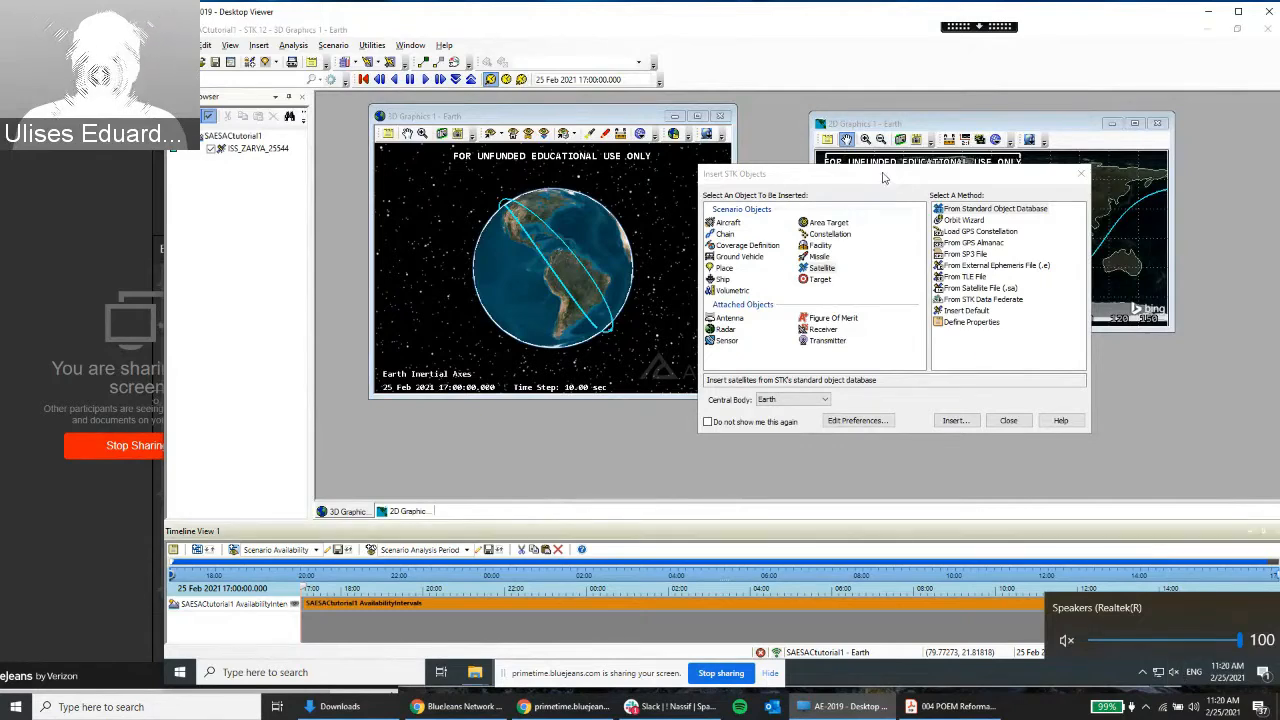
Clear the view of the 3D globe and rotate it to examine the ISS orbit
{"action": "left_click_drag", "start_coordinate": [883, 178], "coordinate": [900, 234]}
{"action": "left_click", "coordinate": [540, 248]}
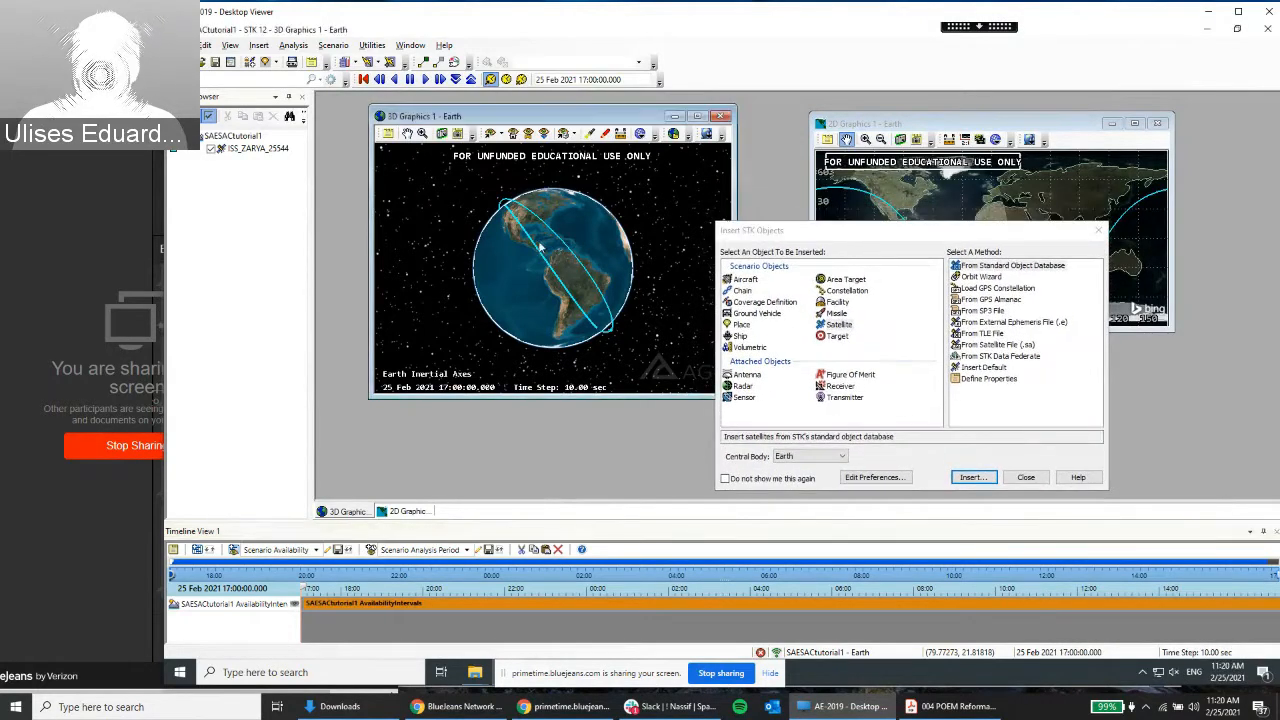
{"action": "left_click_drag", "start_coordinate": [540, 246], "coordinate": [575, 215]}
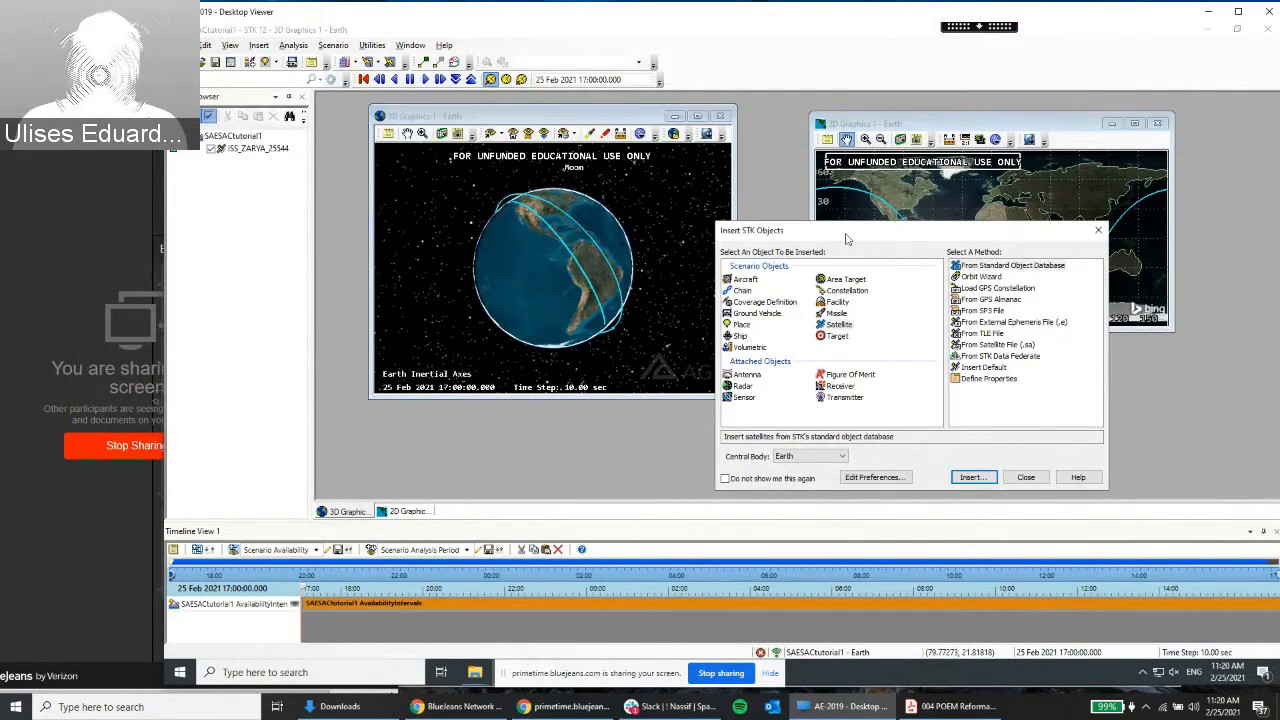
Close the Insert STK Objects dialog and pan the 2D map to show the satellite's ground track with Africa near the centre
{"action": "left_click_drag", "start_coordinate": [858, 231], "coordinate": [691, 276]}
{"action": "left_click", "coordinate": [930, 275]}
{"action": "left_click_drag", "start_coordinate": [1038, 254], "coordinate": [991, 253]}
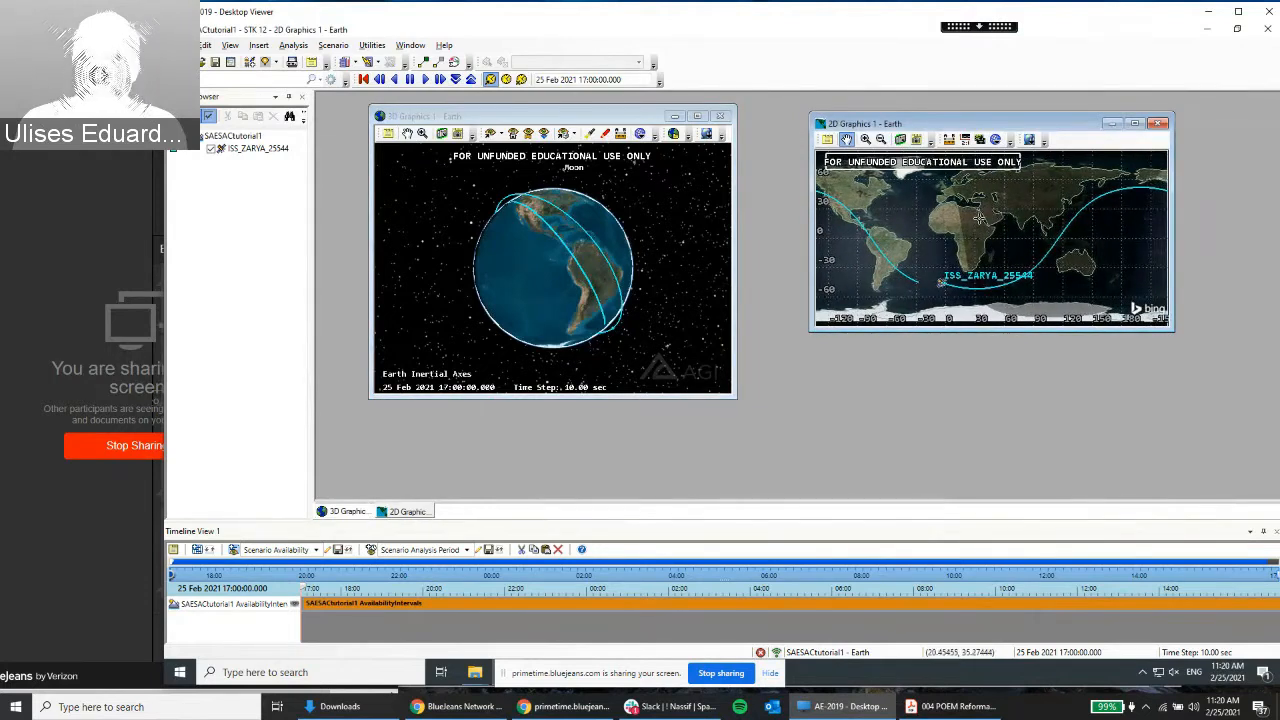
{"action": "left_click_drag", "start_coordinate": [942, 192], "coordinate": [988, 192]}
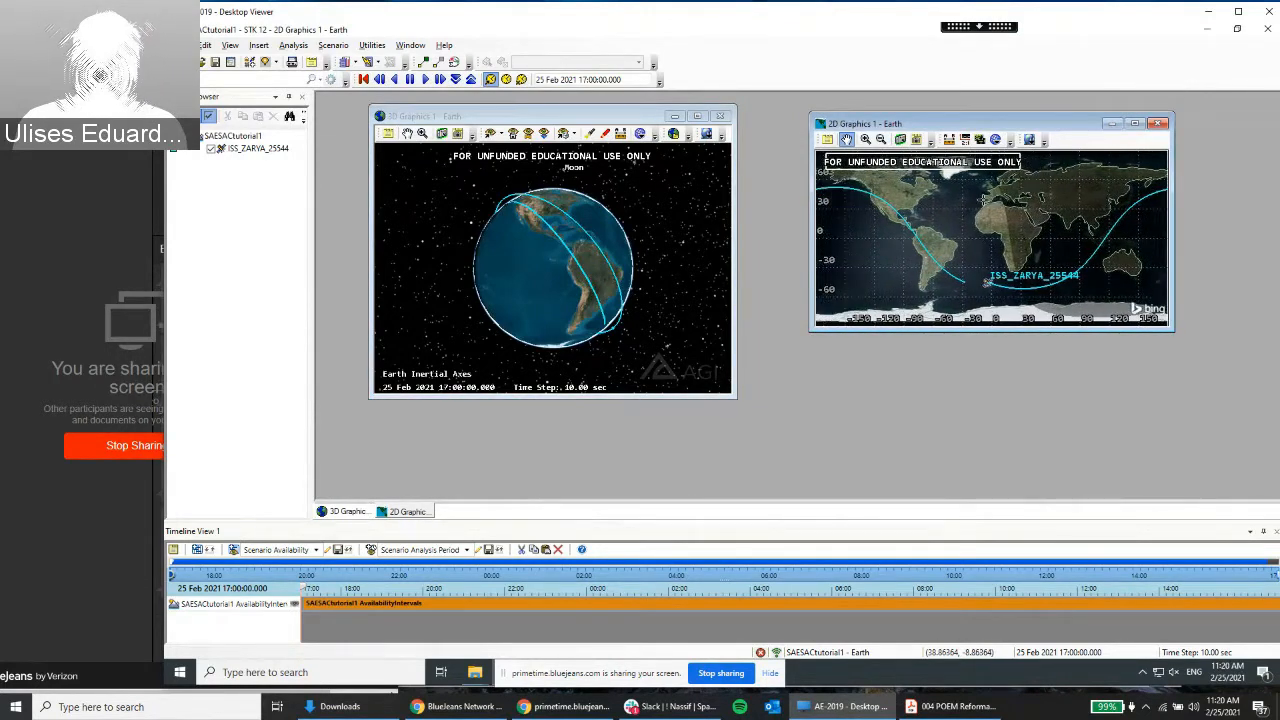
Play the scenario animation to watch the ISS move along its orbit, and pause it at about 18:20 on 25 Feb 2021
{"action": "left_click", "coordinate": [425, 79]}
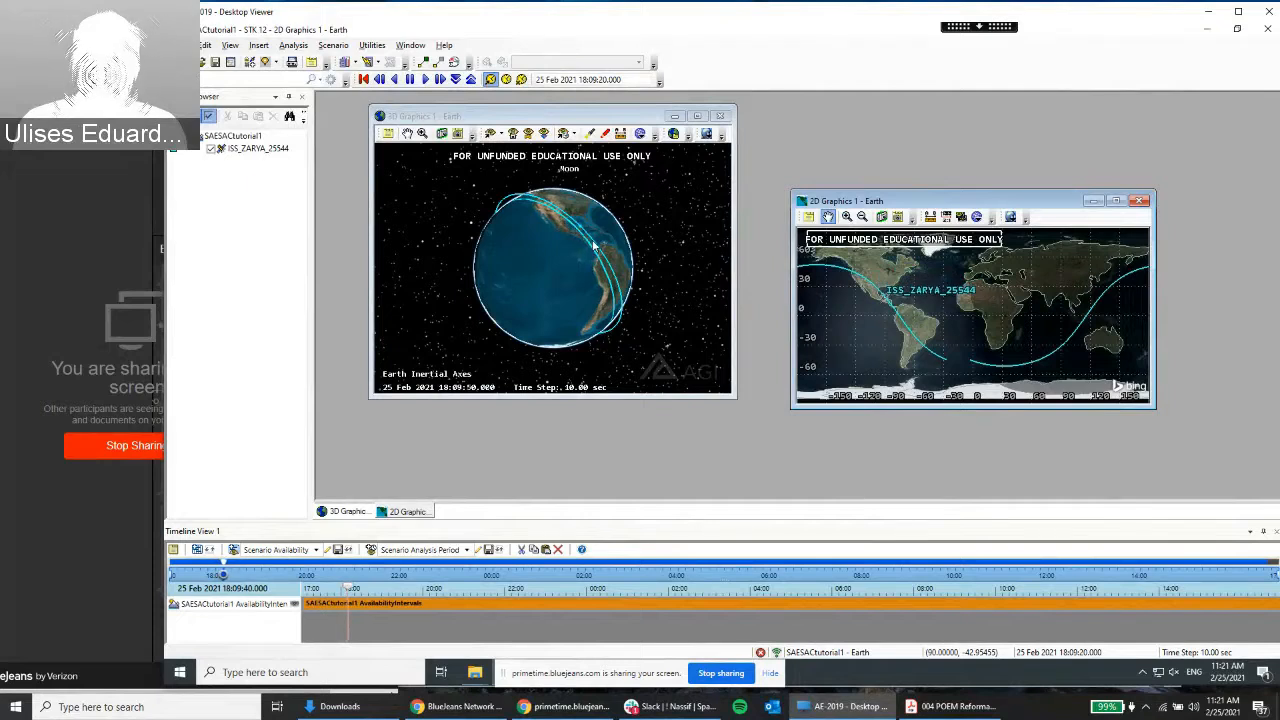
{"action": "left_click", "coordinate": [409, 79]}
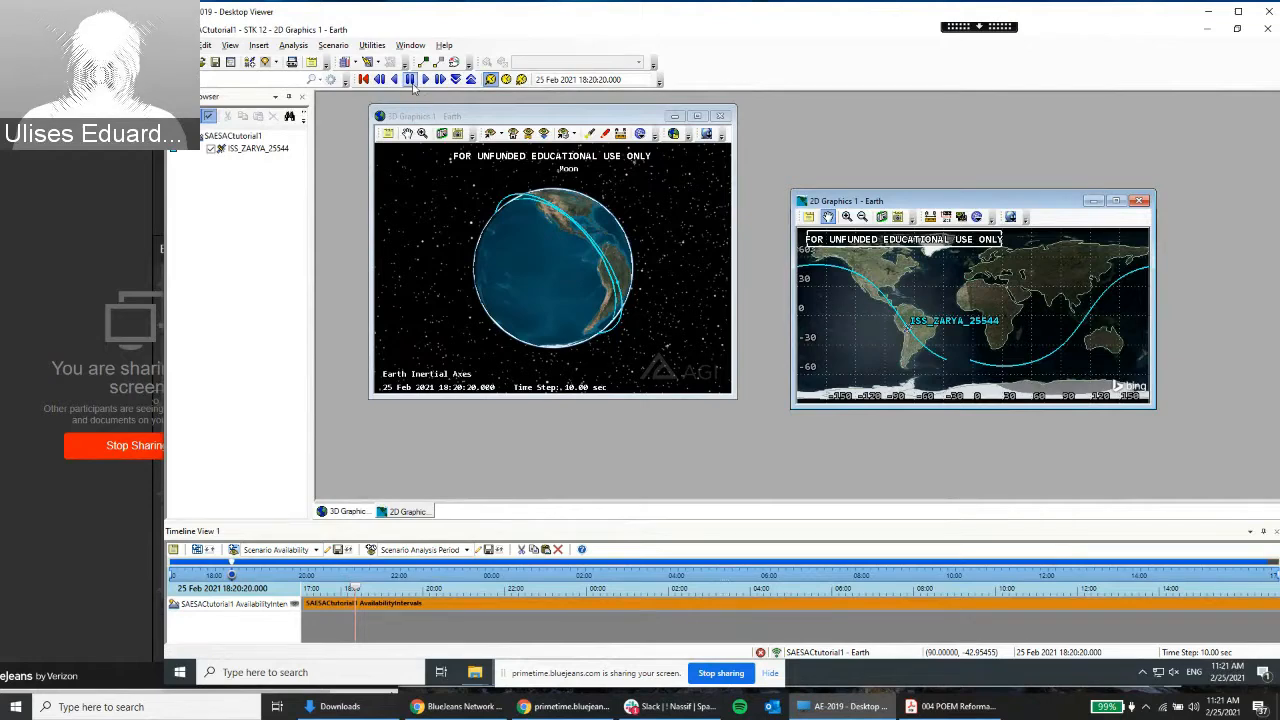
Insert a new satellite around Earth using the Define Properties method
{"action": "left_click", "coordinate": [258, 45]}
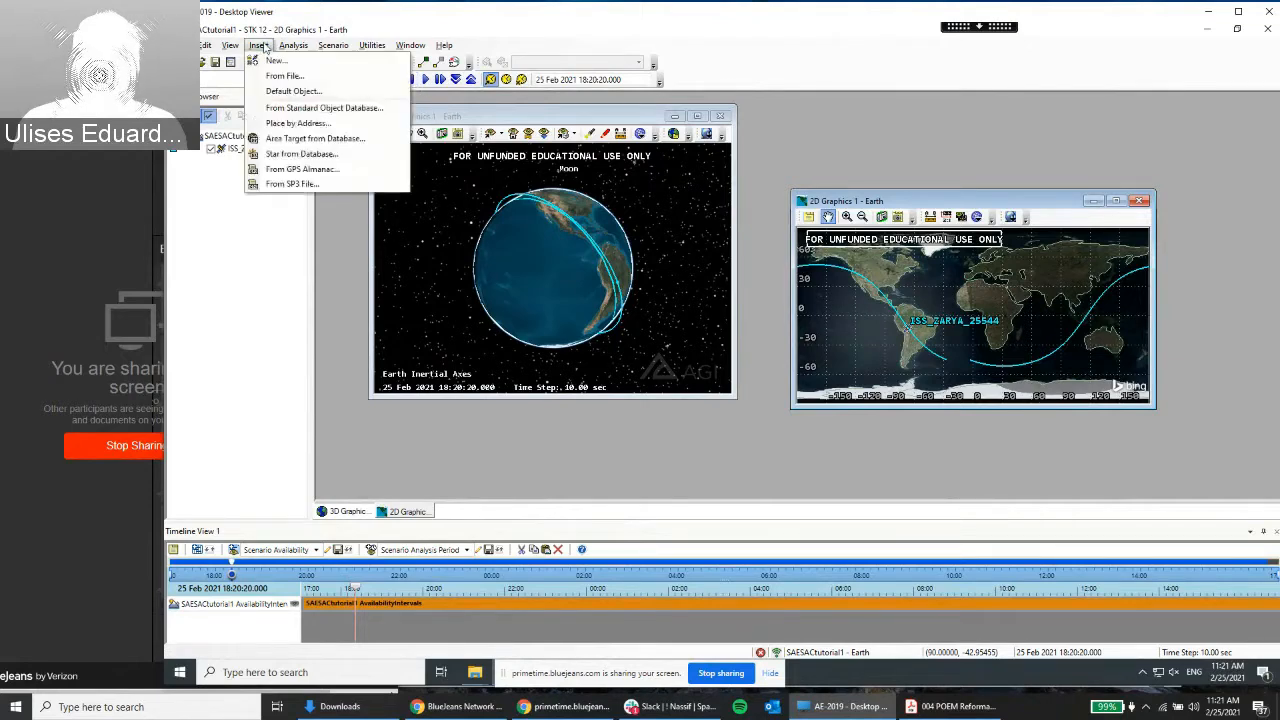
{"action": "left_click", "coordinate": [273, 61]}
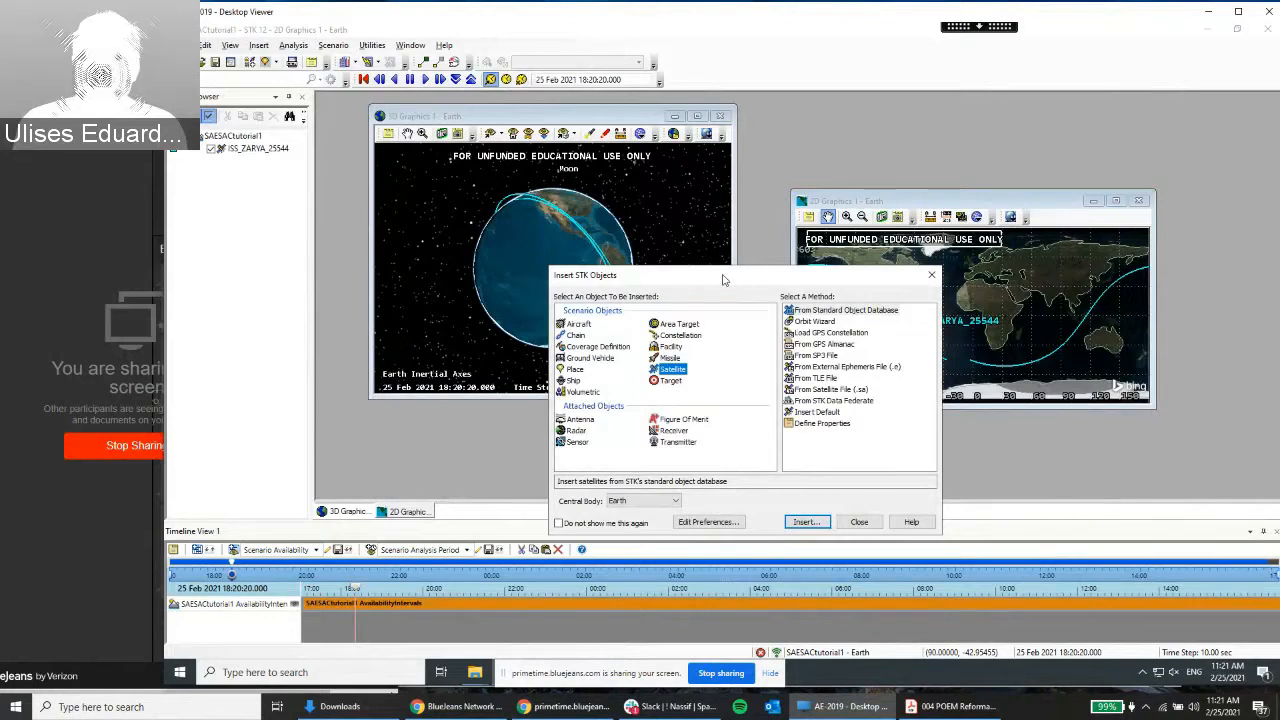
{"action": "left_click_drag", "start_coordinate": [741, 278], "coordinate": [699, 252]}
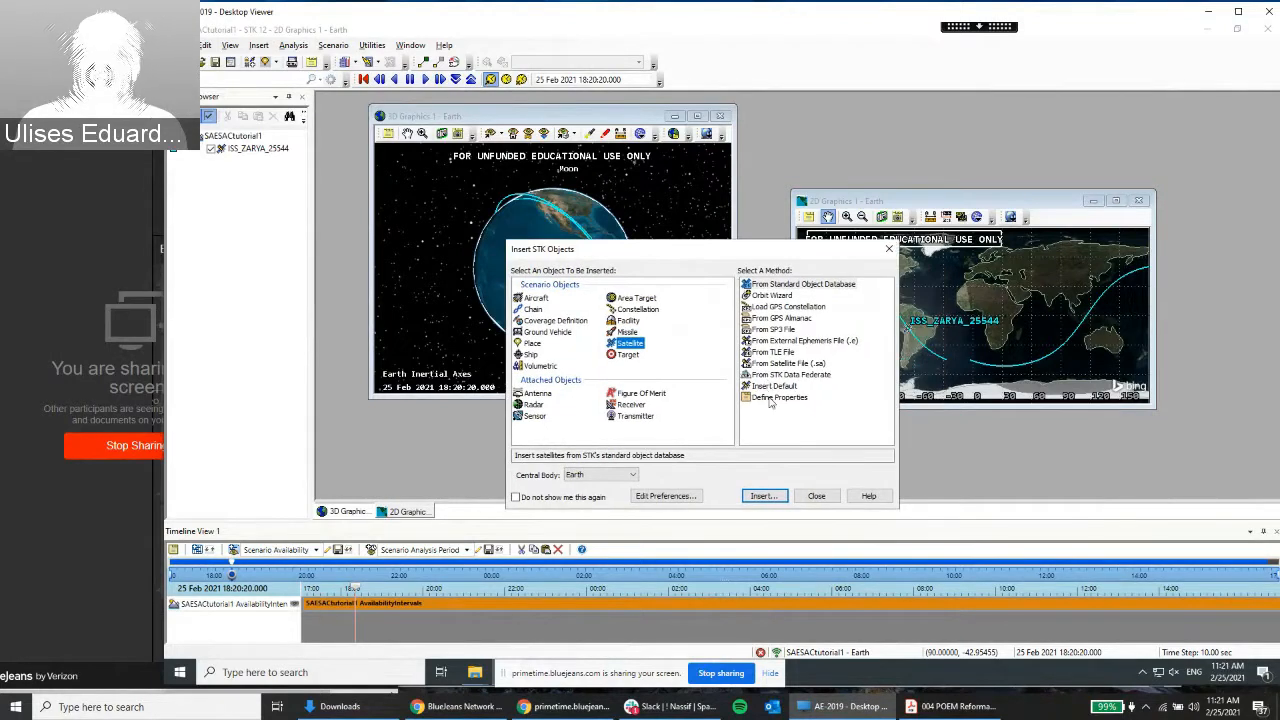
{"action": "left_click", "coordinate": [774, 398]}
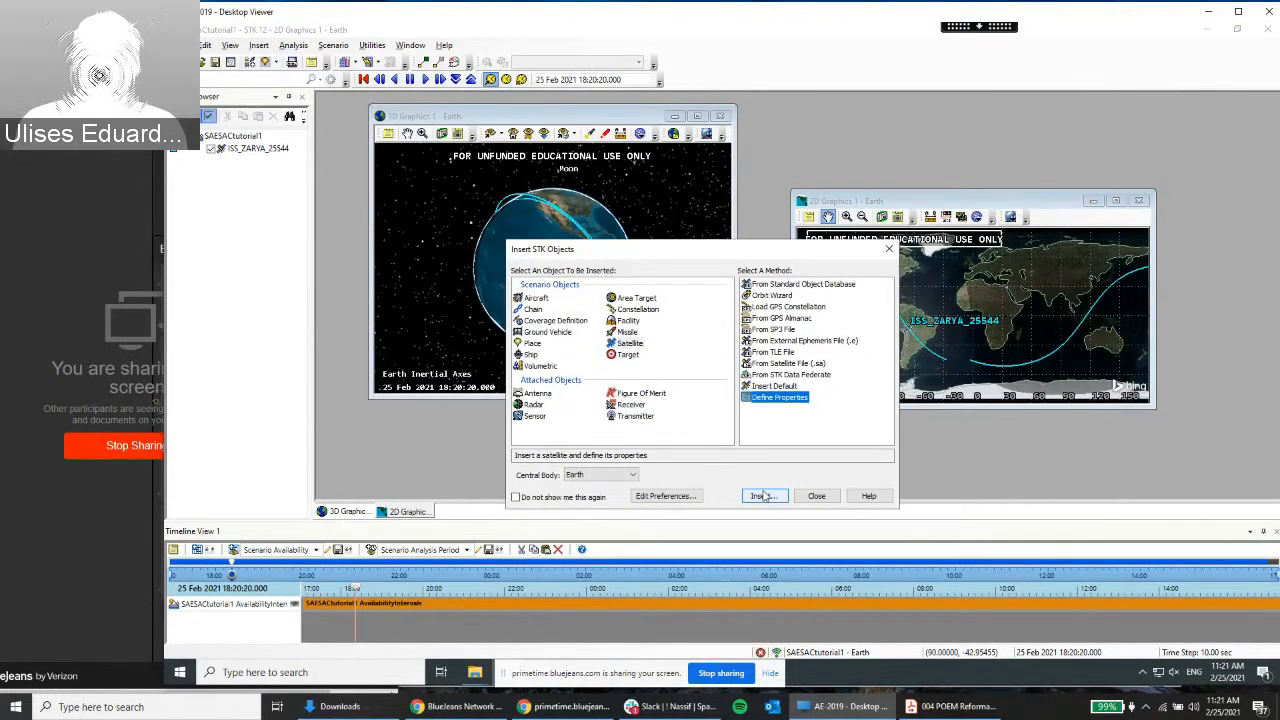
{"action": "left_click", "coordinate": [762, 495]}
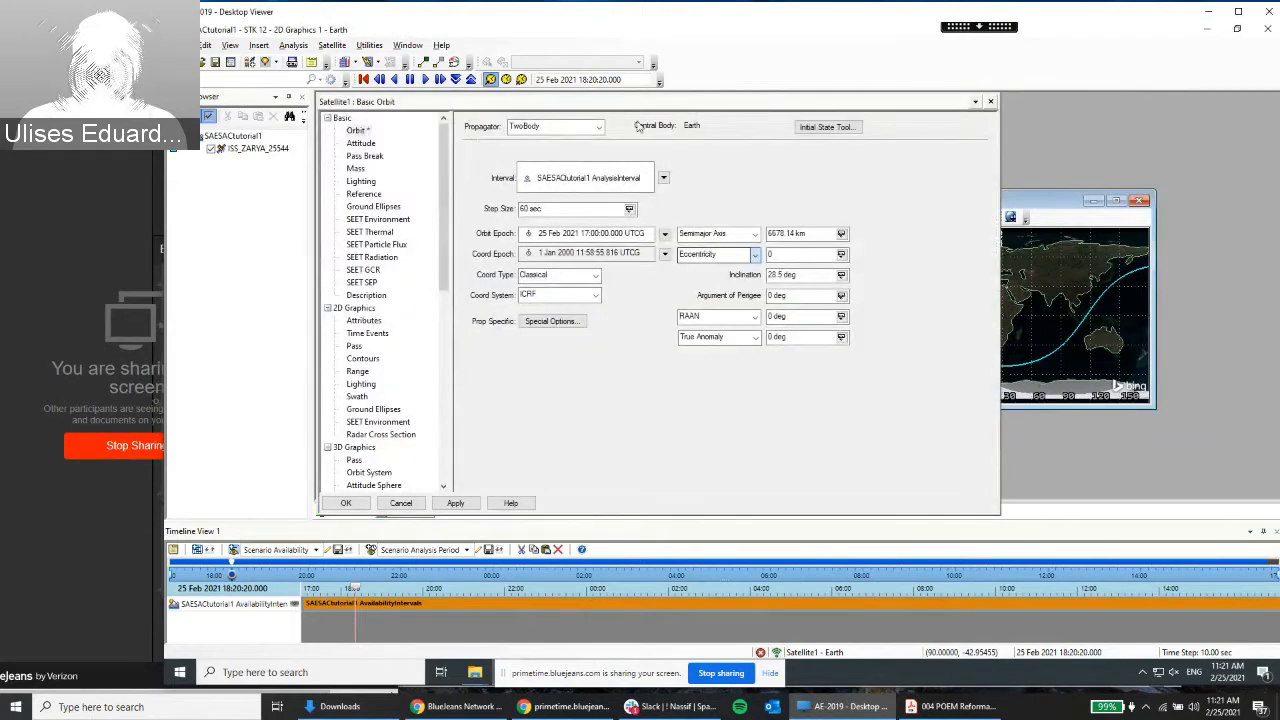
Review the available propagators for Satellite1 and choose TwoBody
{"action": "left_click", "coordinate": [600, 130]}
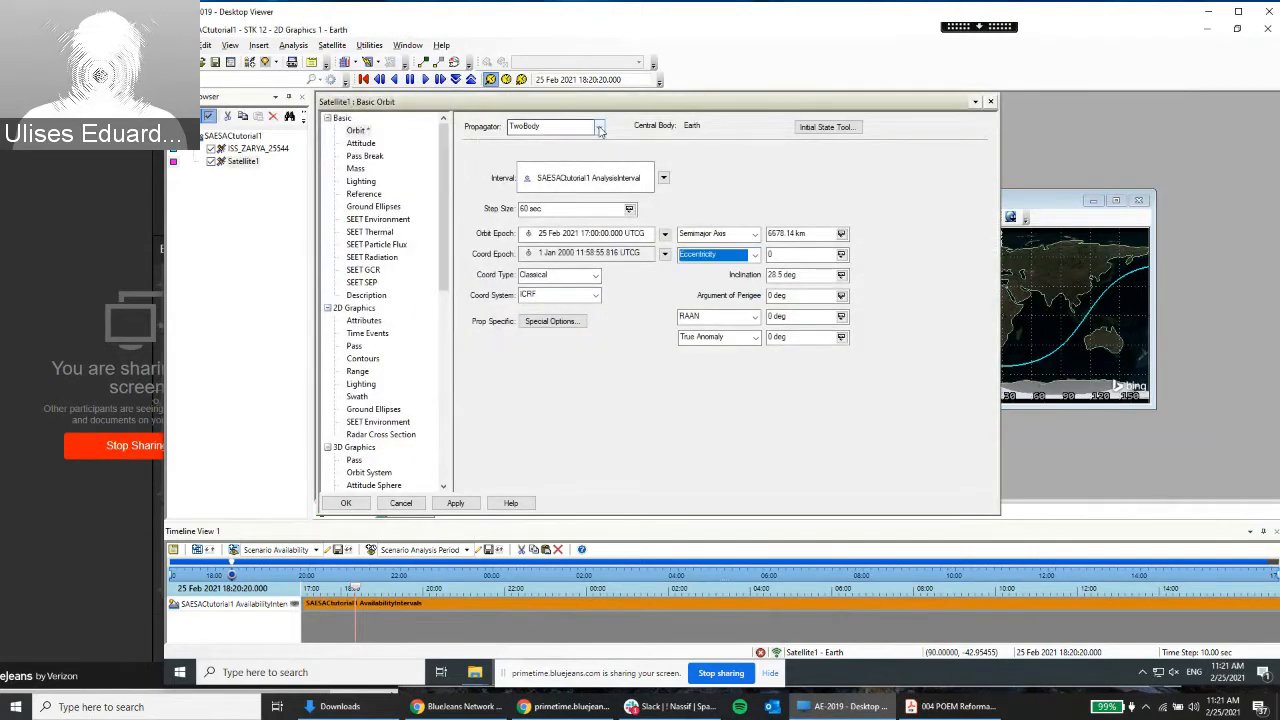
{"action": "left_click", "coordinate": [600, 130]}
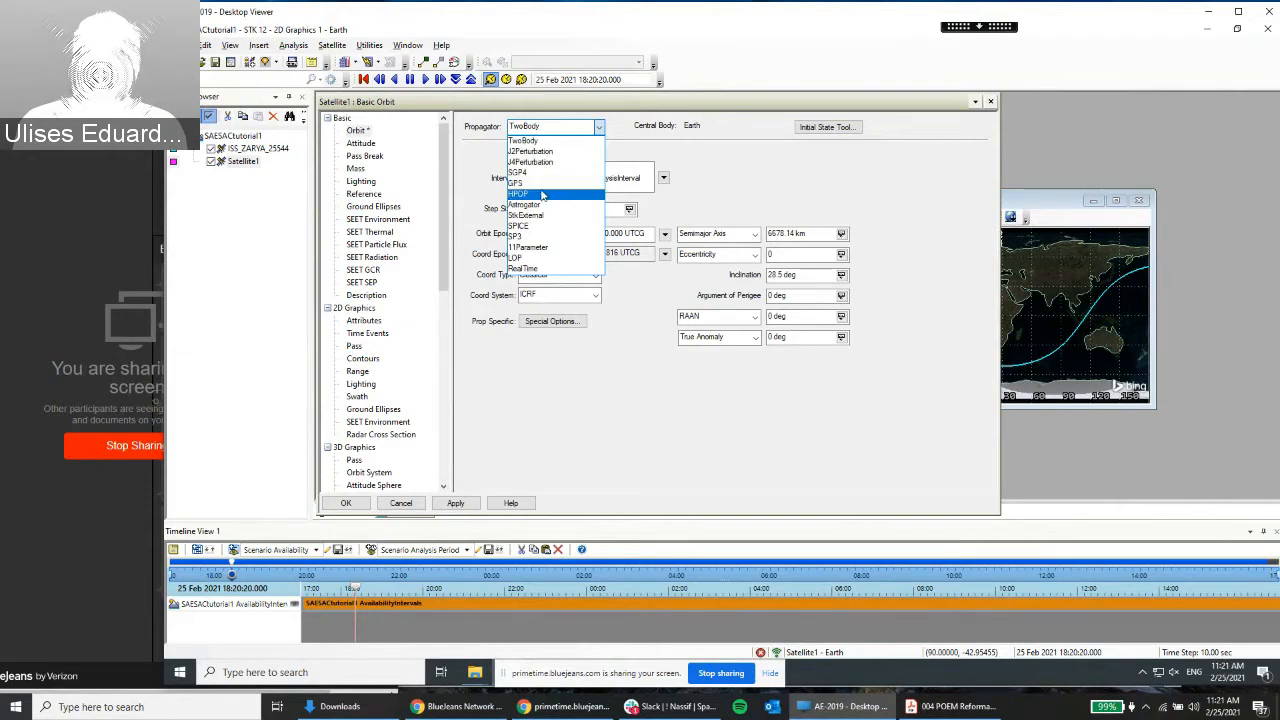
{"action": "left_click", "coordinate": [540, 143]}
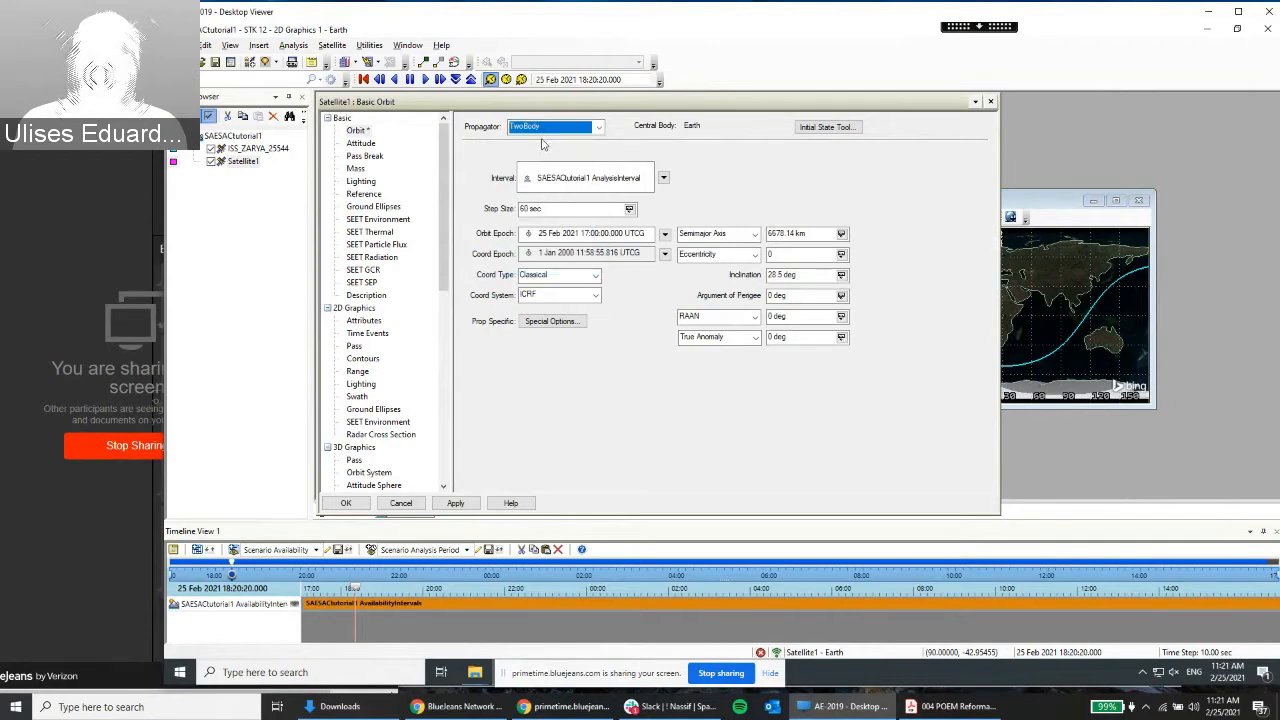
Rearrange the Satellite1 orbit properties window and the 3D globe window so that both can be seen side by side
{"action": "left_click_drag", "start_coordinate": [580, 103], "coordinate": [818, 124]}
{"action": "left_click_drag", "start_coordinate": [520, 113], "coordinate": [484, 114]}
{"action": "left_click", "coordinate": [722, 123]}
{"action": "left_click_drag", "start_coordinate": [734, 125], "coordinate": [811, 104]}
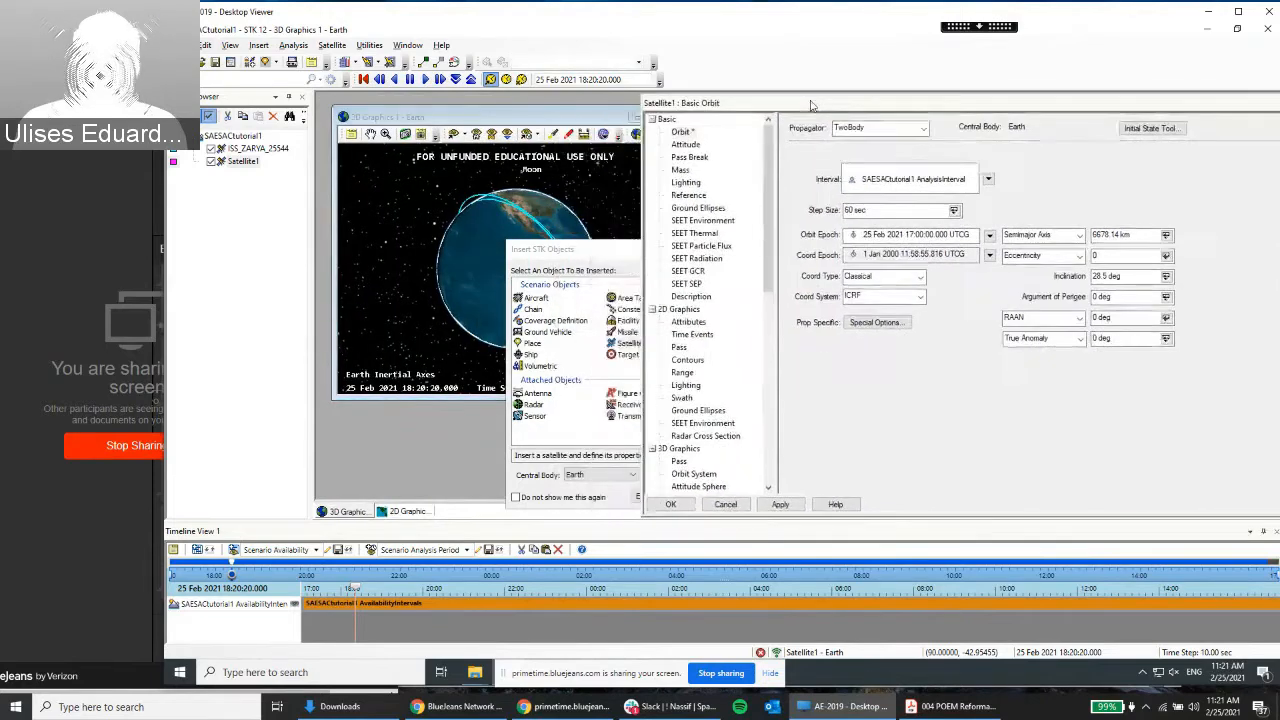
{"action": "left_click", "coordinate": [566, 119]}
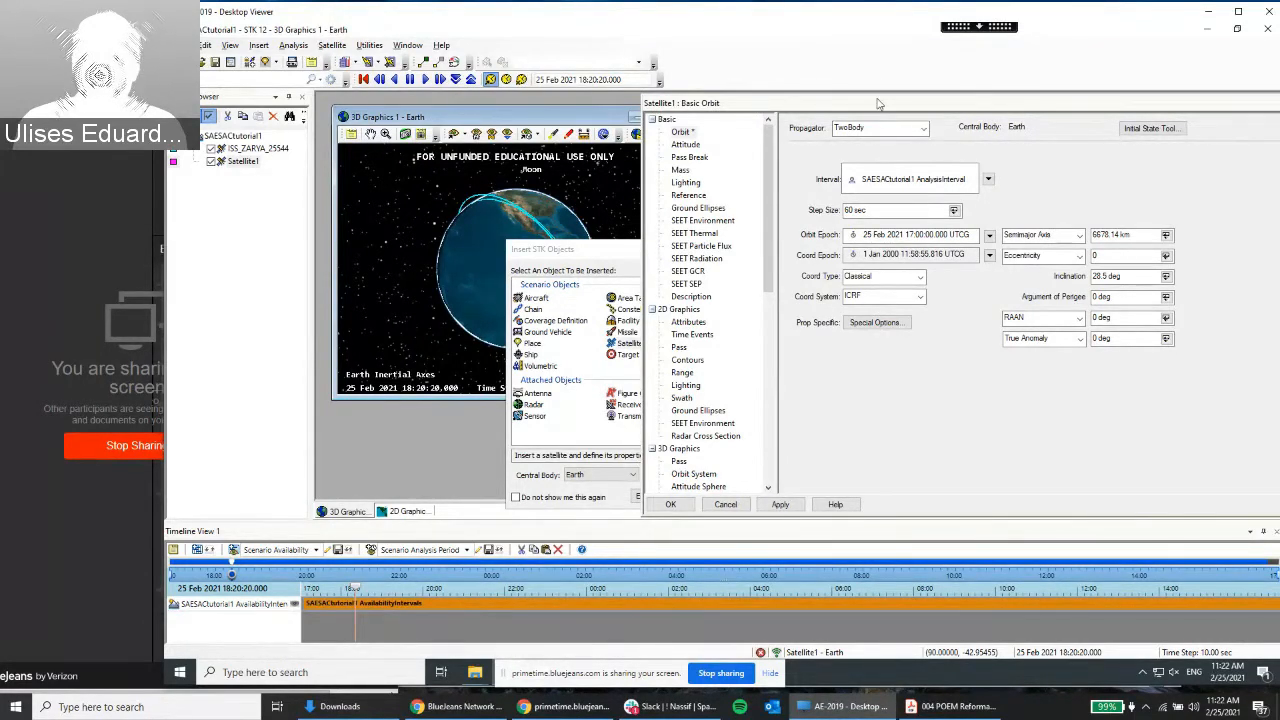
{"action": "left_click_drag", "start_coordinate": [881, 104], "coordinate": [851, 117]}
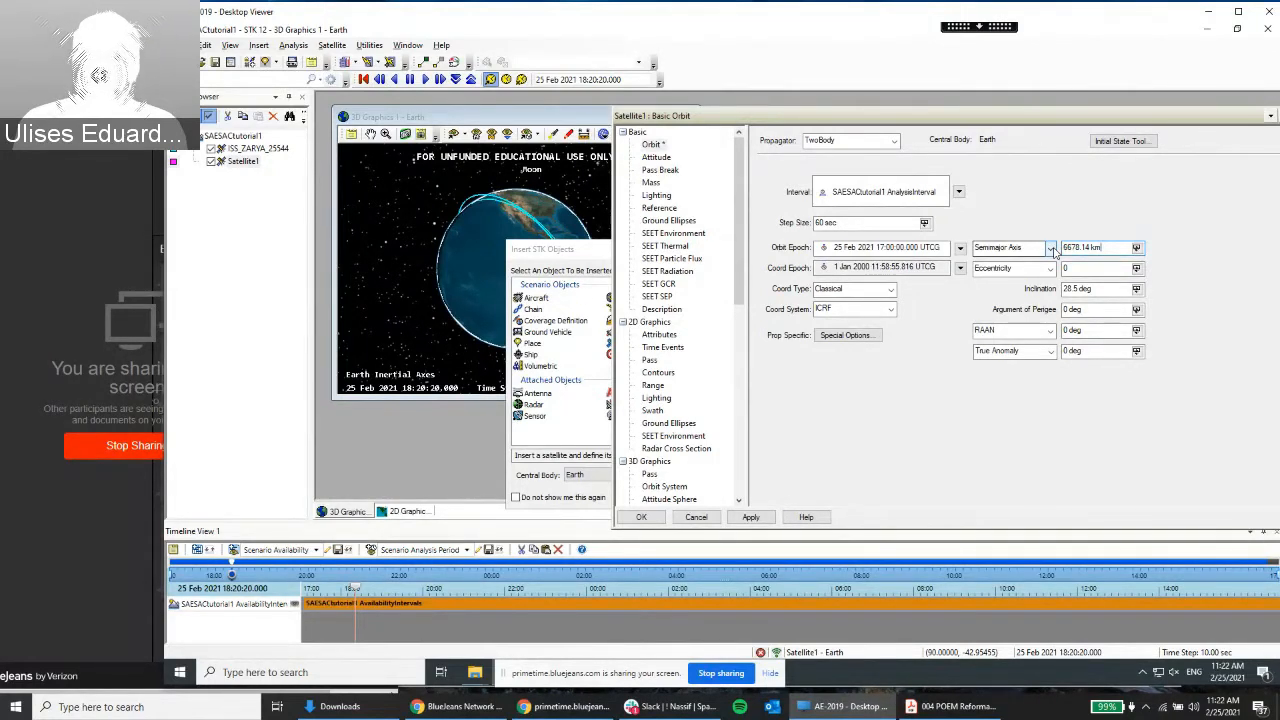
Define Satellite1's orbit by apogee altitude, set it to 10000 km with a 300 km perigee altitude, and apply it
{"action": "left_click", "coordinate": [1051, 248]}
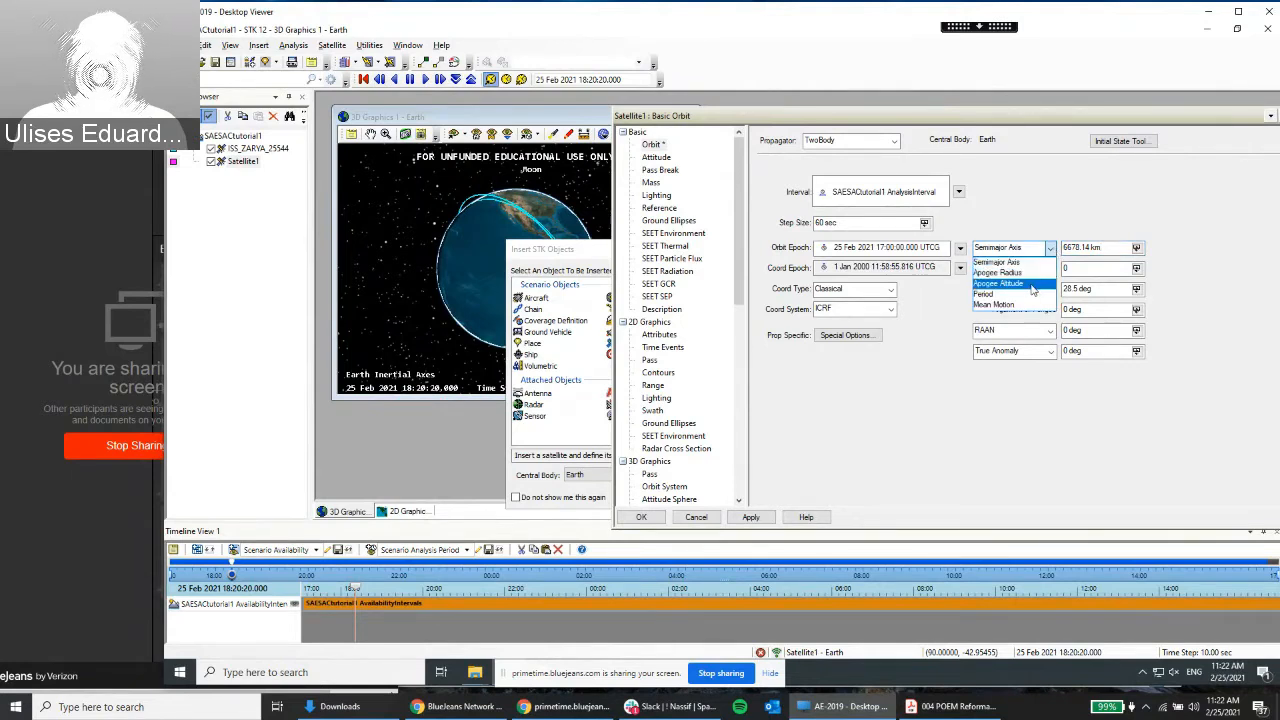
{"action": "left_click", "coordinate": [1031, 284]}
{"action": "key", "text": "Tab"}
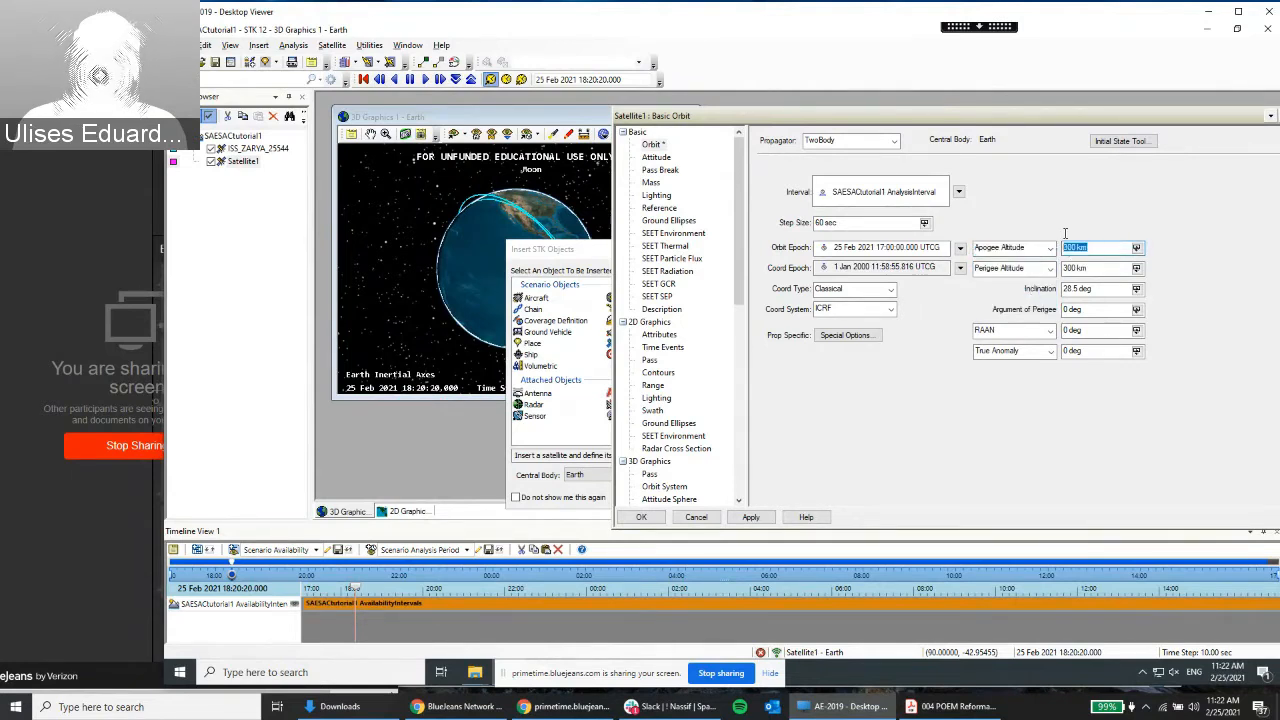
{"action": "type", "text": "10000"}
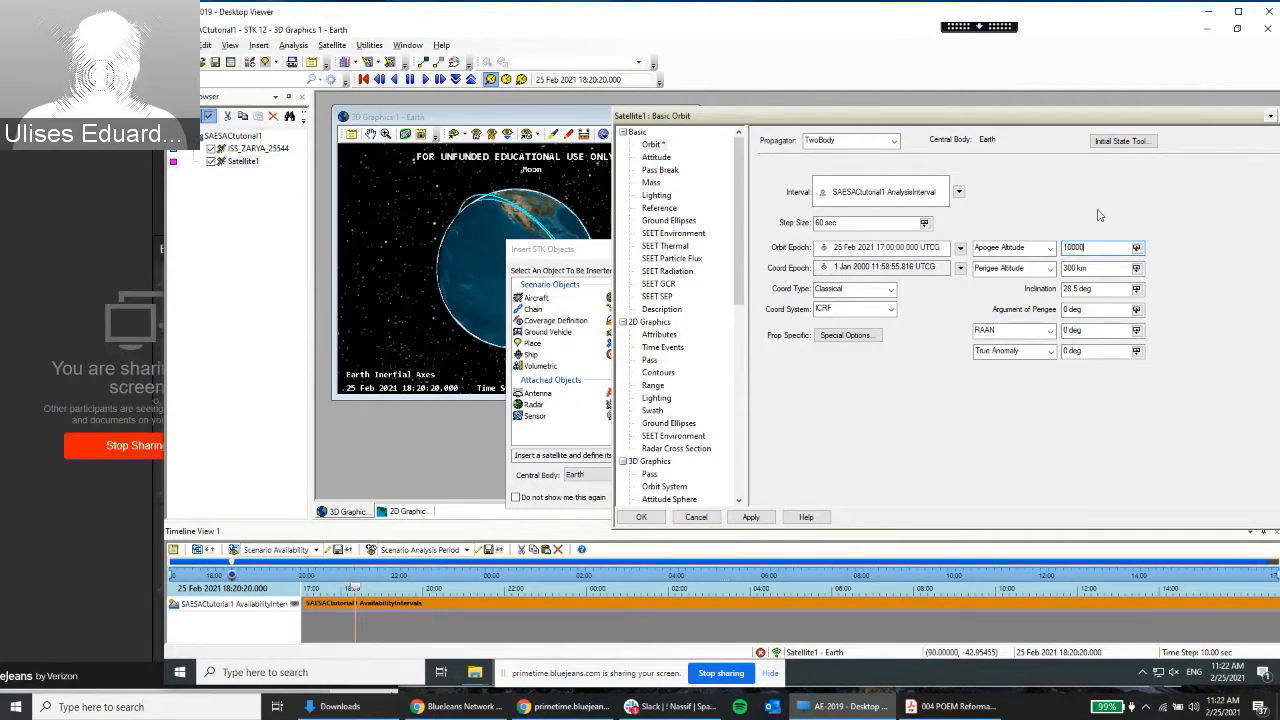
{"action": "left_click", "coordinate": [1116, 268]}
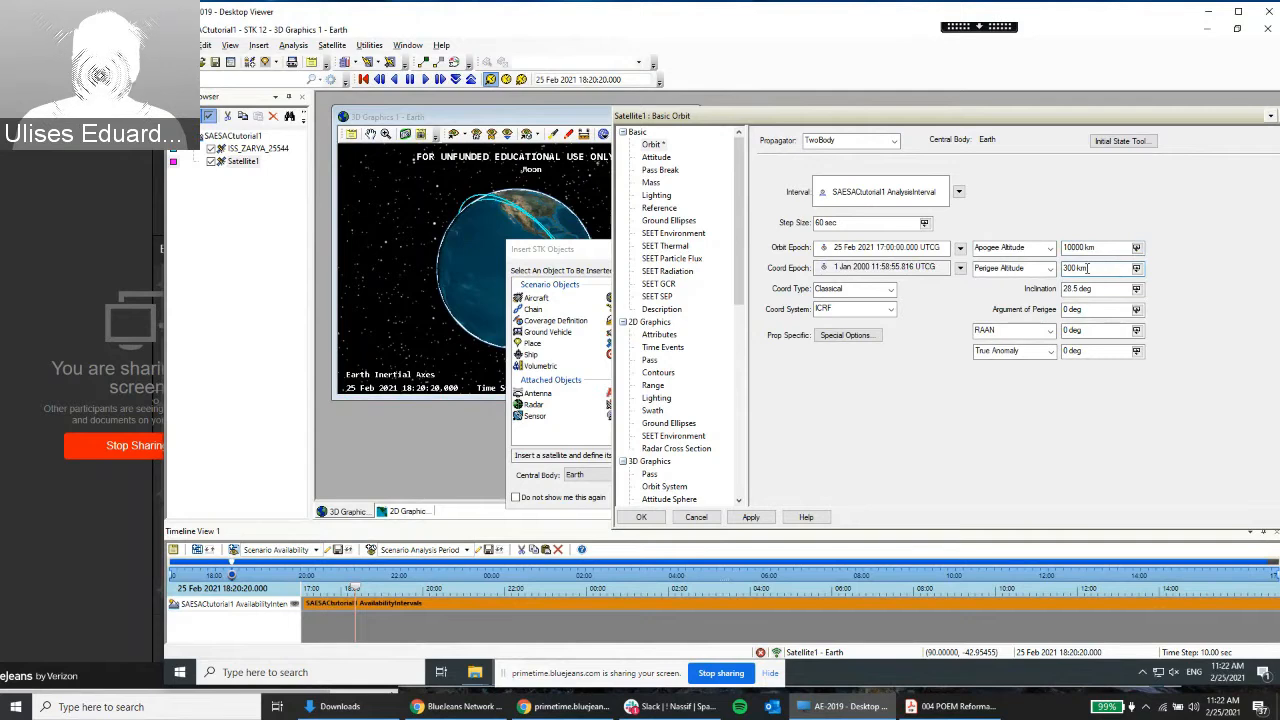
{"action": "left_click_drag", "start_coordinate": [1087, 268], "coordinate": [1029, 262]}
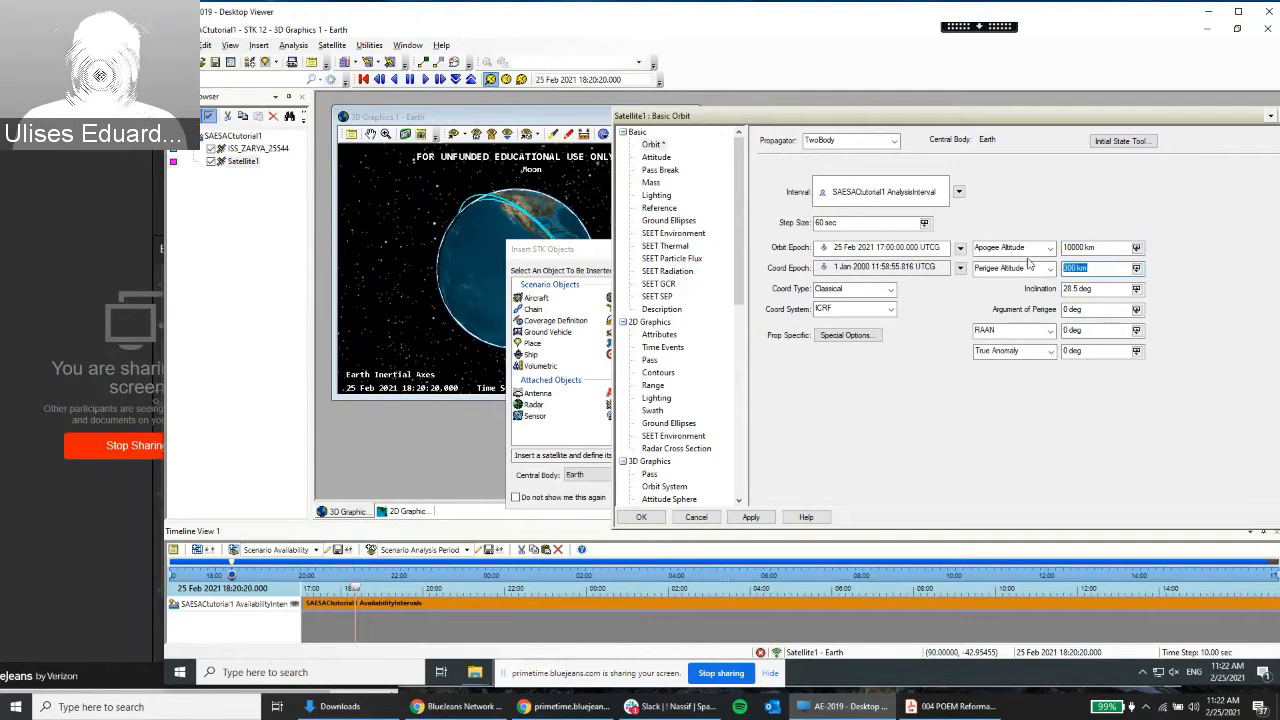
{"action": "left_click", "coordinate": [754, 517]}
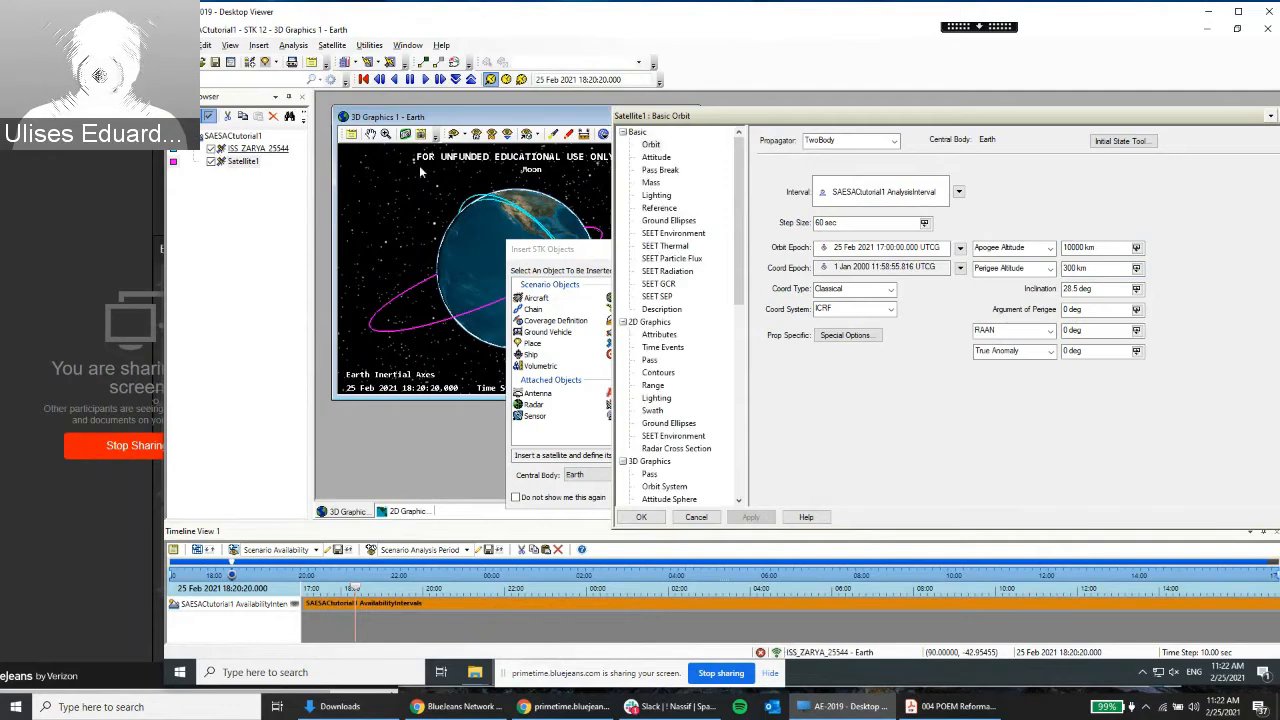
Hide the ISS in the scenario and move the open dialogs clear of the 3D globe
{"action": "left_click", "coordinate": [220, 150]}
{"action": "left_click", "coordinate": [211, 148]}
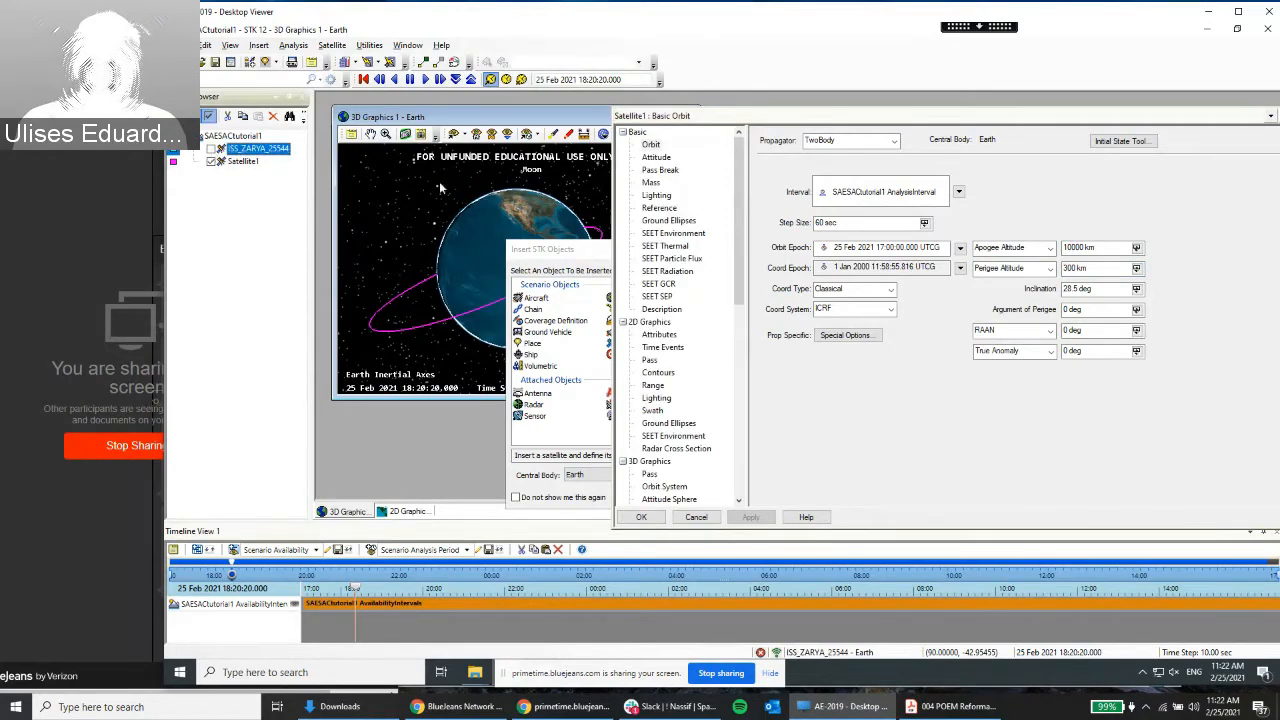
{"action": "left_click_drag", "start_coordinate": [594, 253], "coordinate": [888, 253]}
{"action": "left_click", "coordinate": [1083, 119]}
{"action": "left_click_drag", "start_coordinate": [1083, 119], "coordinate": [1142, 162]}
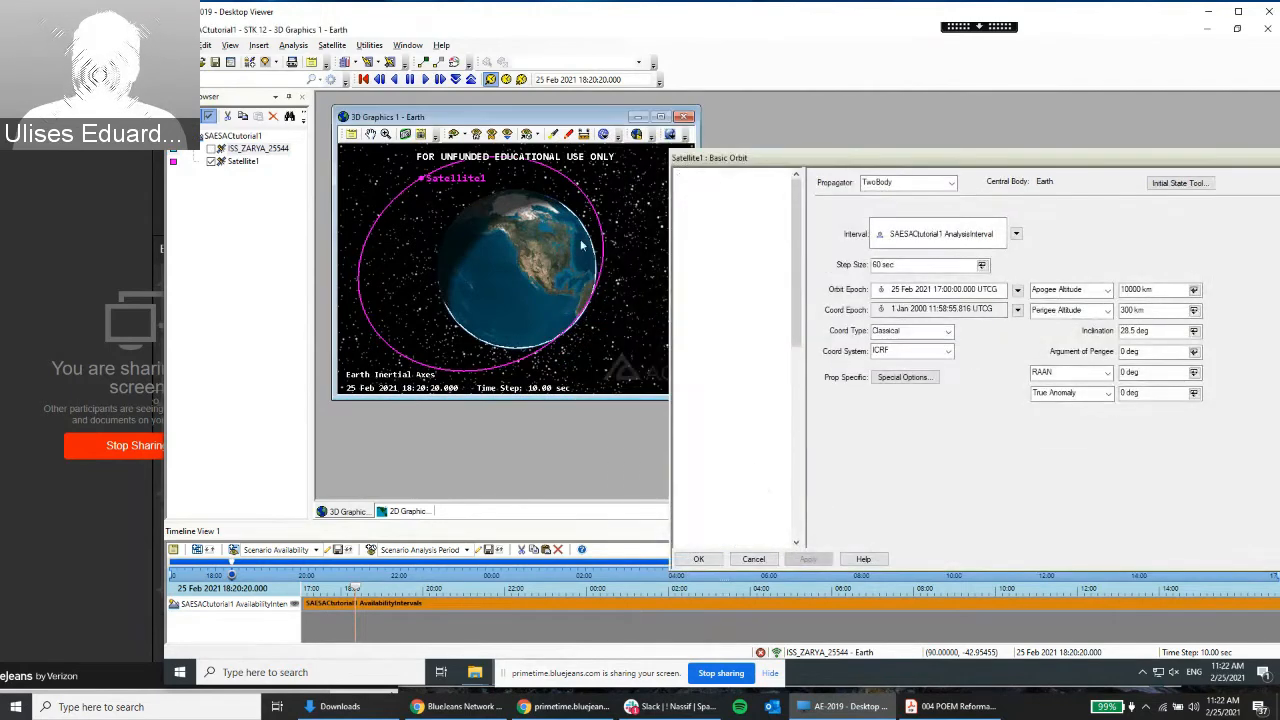
Zoom out and rotate the 3D globe to examine the shape and tilt of Satellite1's elliptical orbit
{"action": "mouse_move", "coordinate": [583, 243]}
{"action": "left_mouse_down"}
{"action": "mouse_move", "coordinate": [603, 249]}
{"action": "mouse_move", "coordinate": [589, 259]}
{"action": "left_mouse_up"}
{"action": "scroll", "coordinate": [588, 260], "scroll_direction": "down", "scroll_amount": 2}
{"action": "scroll", "coordinate": [588, 260], "scroll_direction": "down", "scroll_amount": 1}
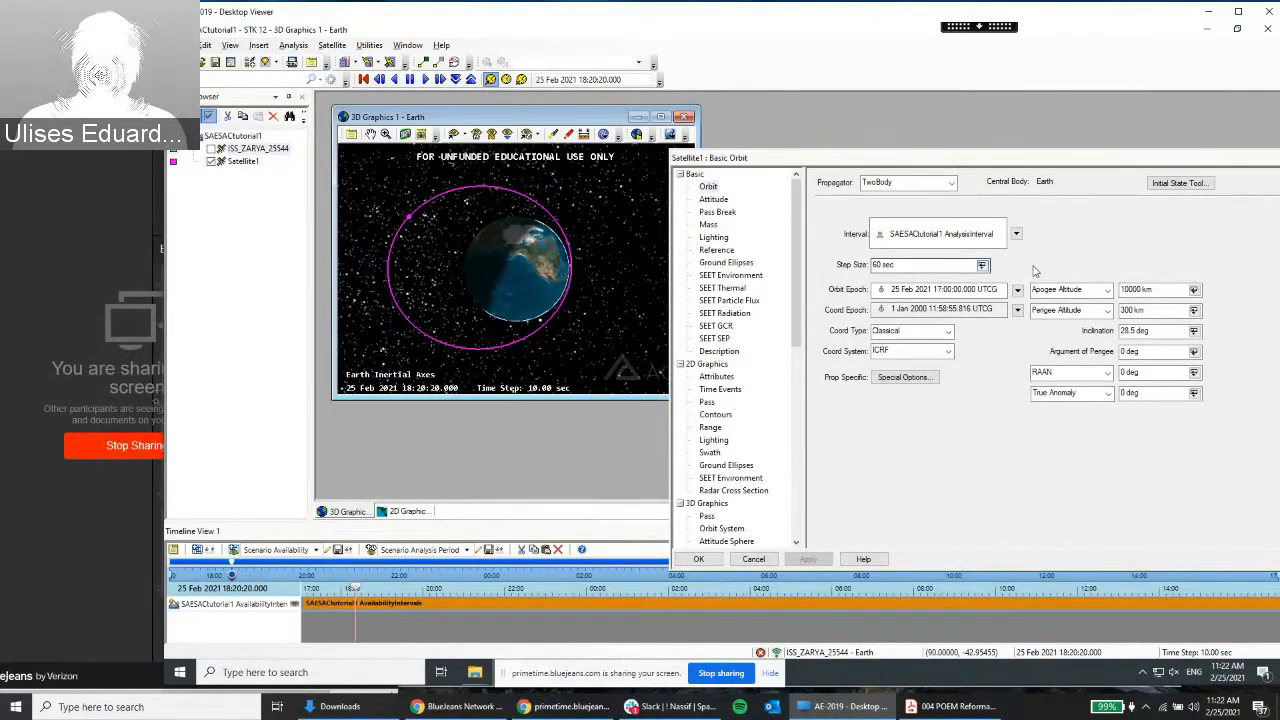
{"action": "left_click", "coordinate": [1063, 162]}
{"action": "left_click_drag", "start_coordinate": [1065, 167], "coordinate": [1023, 145]}
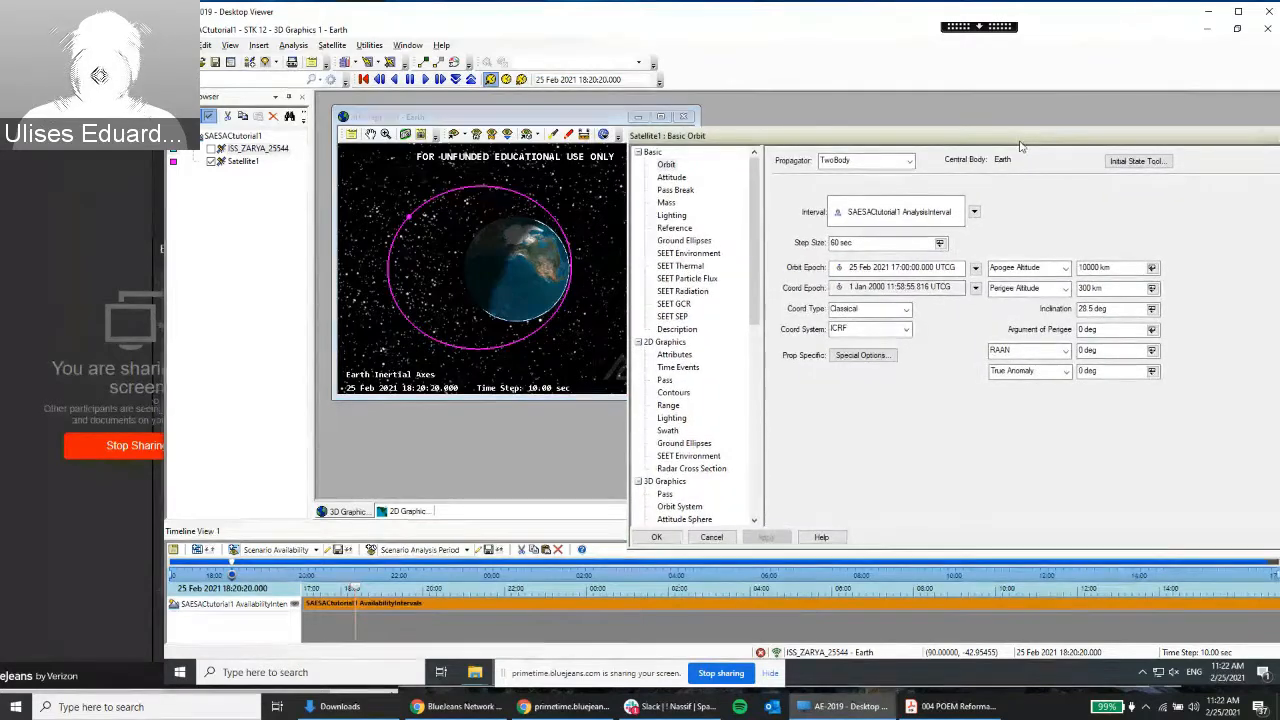
{"action": "left_click_drag", "start_coordinate": [592, 302], "coordinate": [537, 258]}
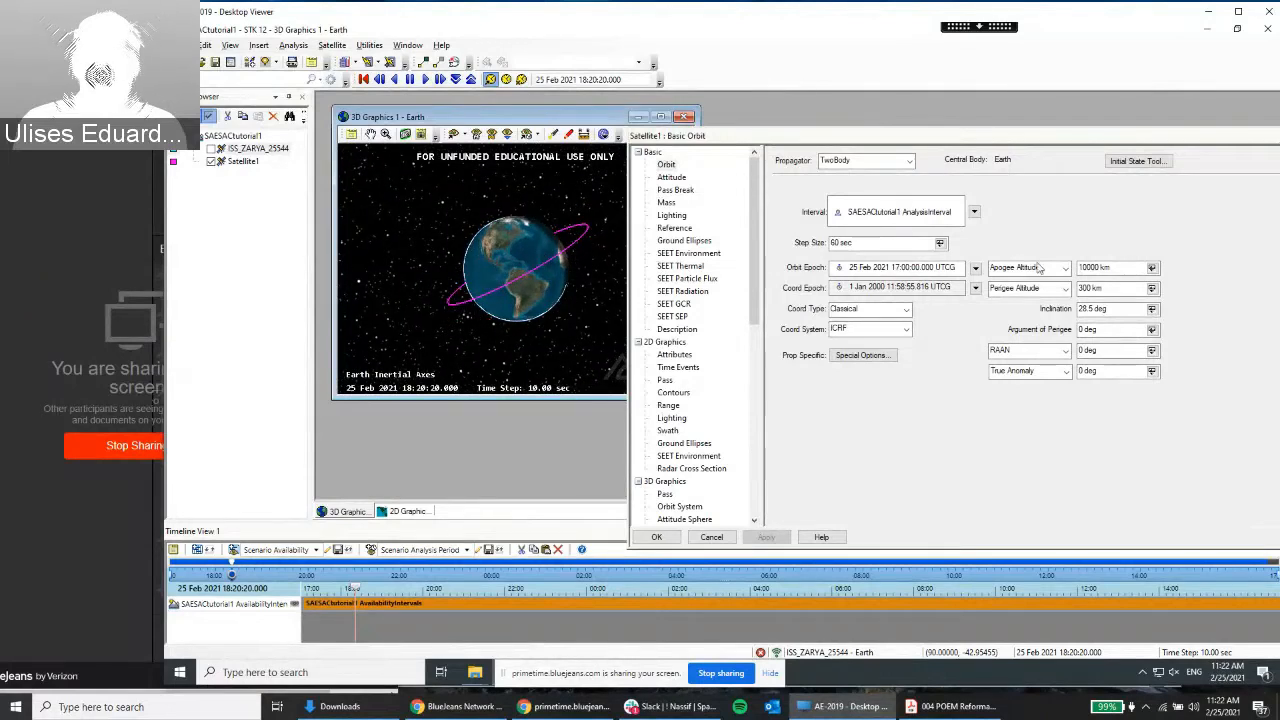
Set Satellite1's inclination to 90 deg, apply it, and rotate the globe to examine the polar orbit
{"action": "left_click", "coordinate": [1112, 308]}
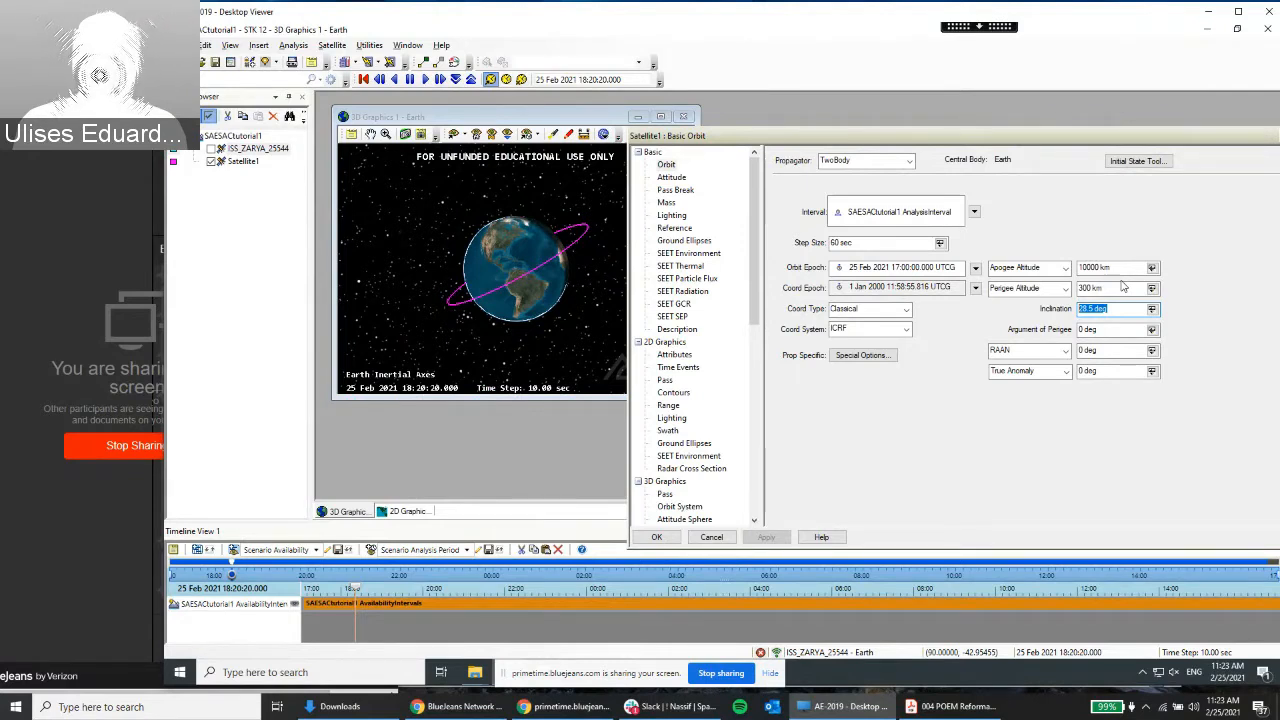
{"action": "type", "text": "9"}
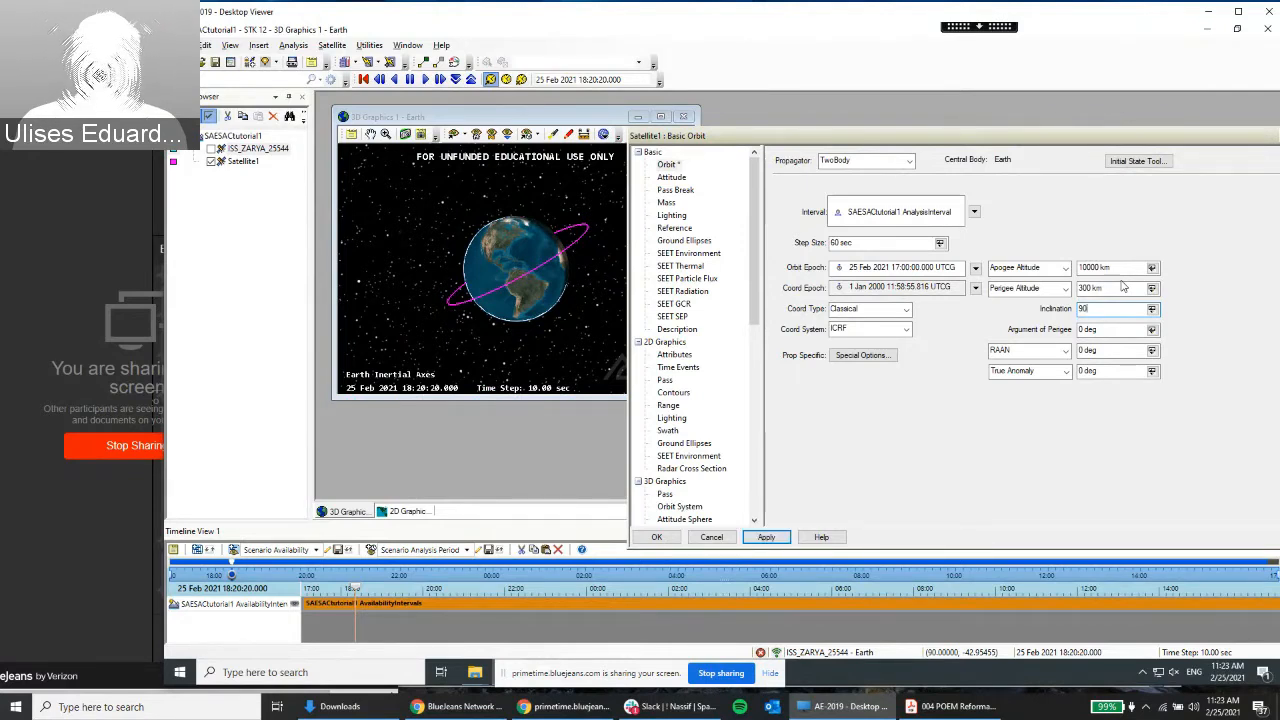
{"action": "type", "text": "0"}
{"action": "left_click", "coordinate": [767, 537]}
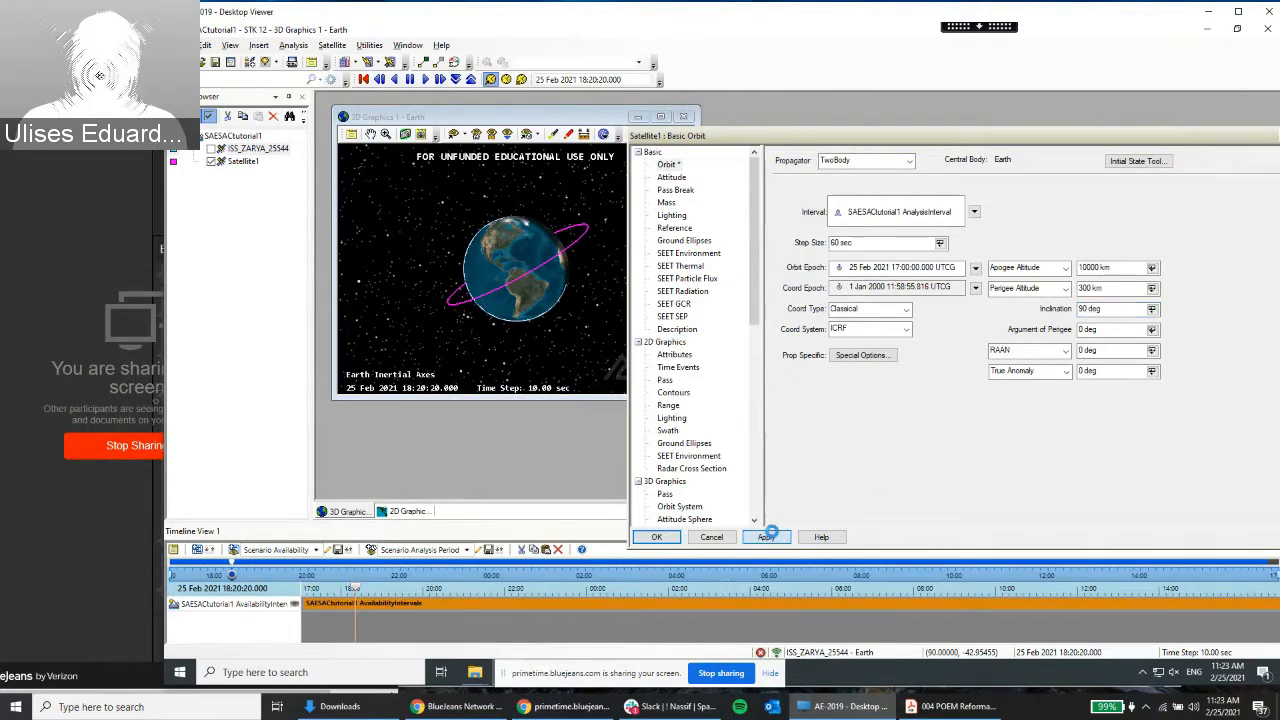
{"action": "left_click", "coordinate": [560, 270]}
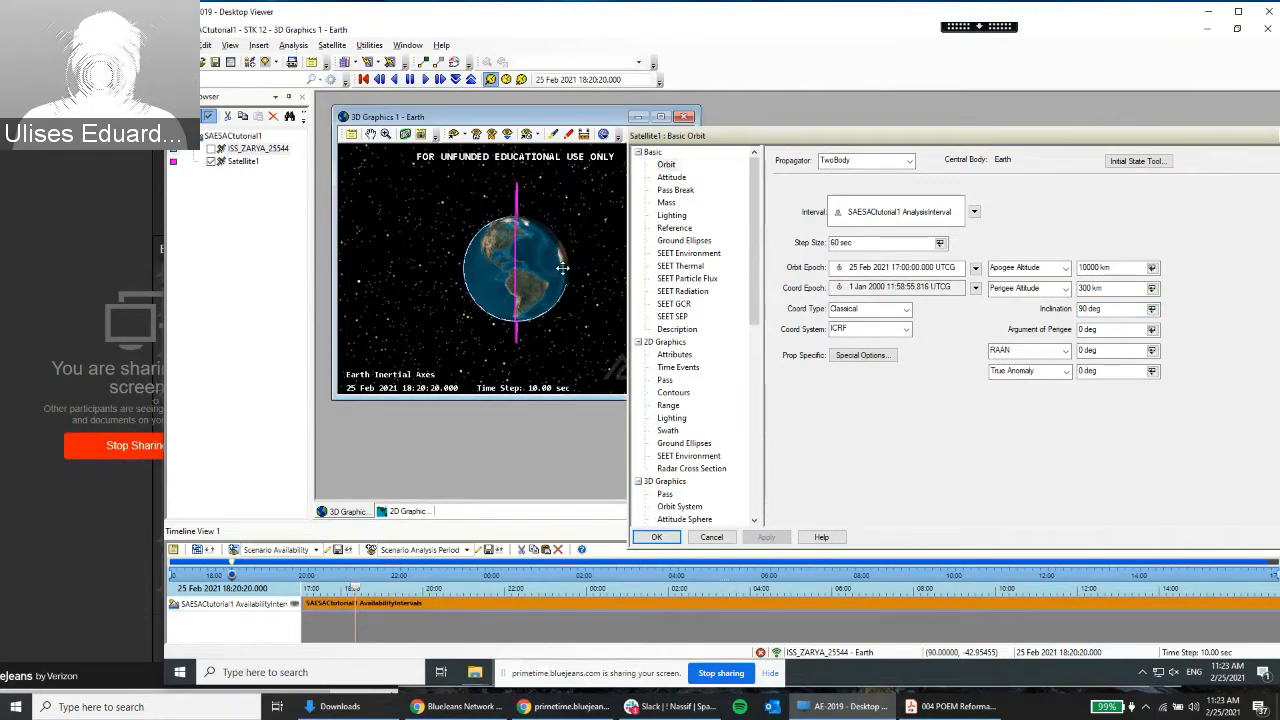
{"action": "left_click_drag", "start_coordinate": [563, 268], "coordinate": [495, 252]}
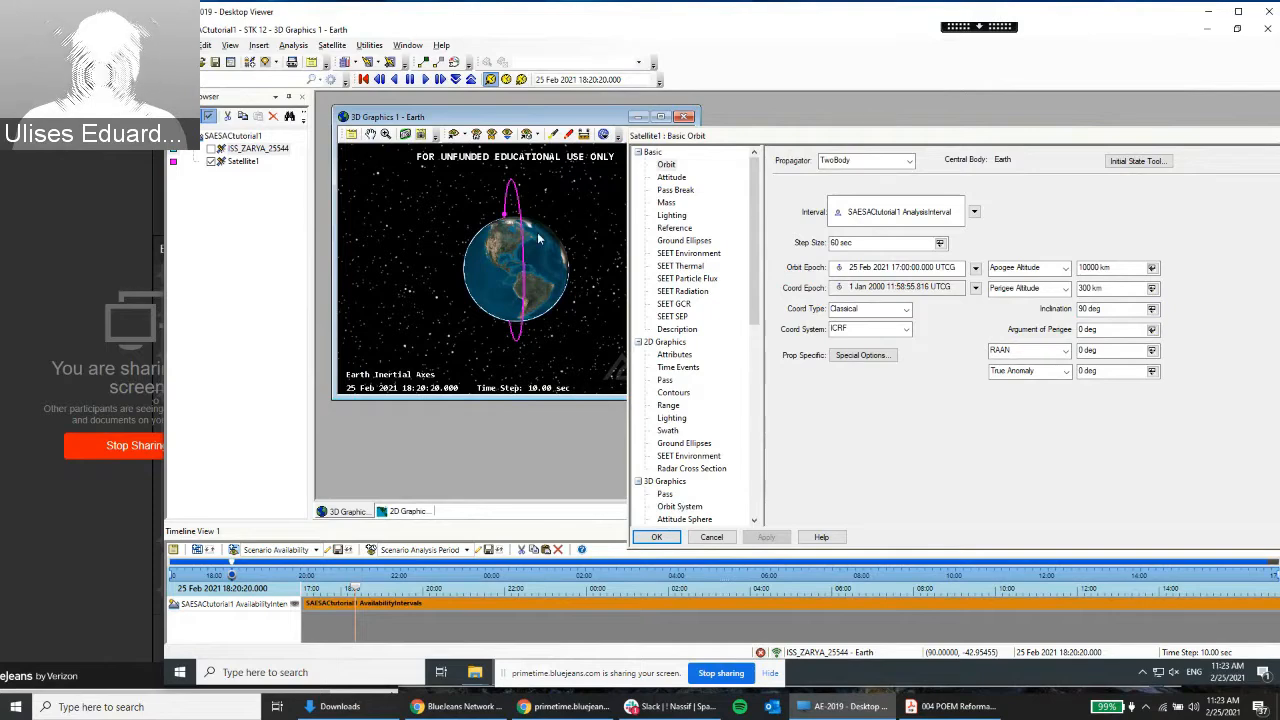
{"action": "left_click_drag", "start_coordinate": [502, 260], "coordinate": [543, 237]}
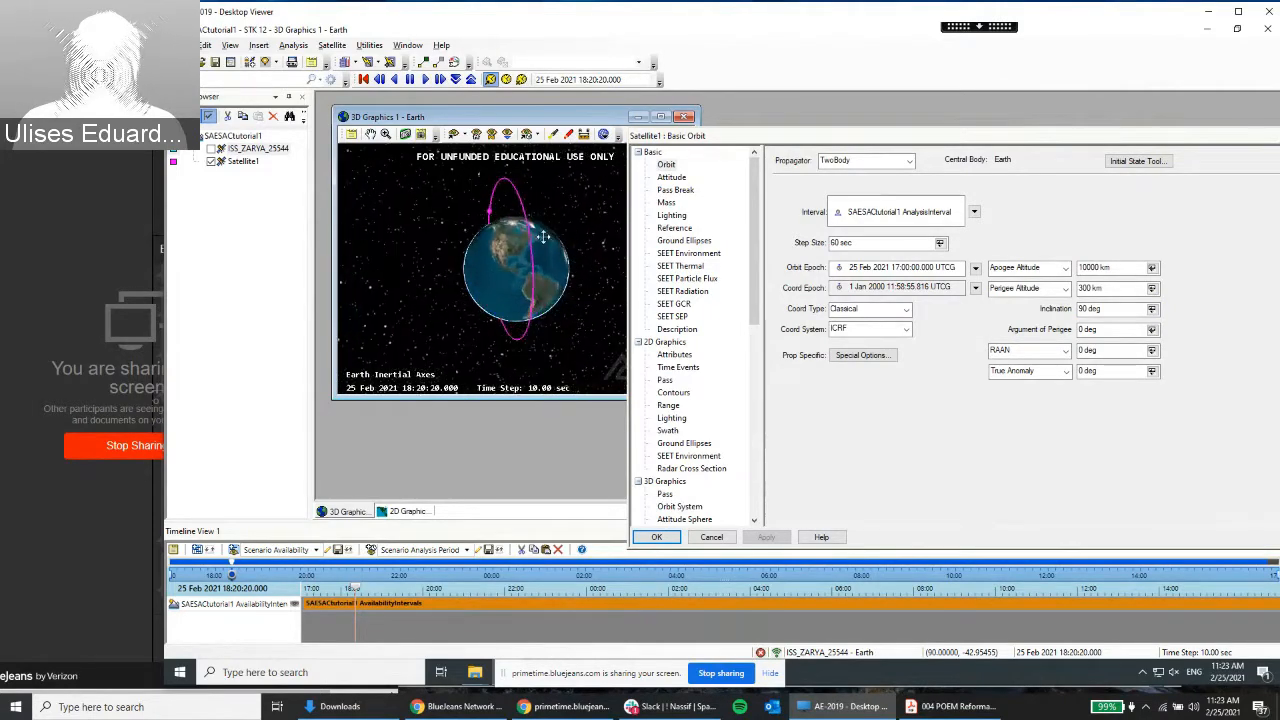
Set Satellite1's inclination to 0 deg, apply it, and rotate the globe to examine the equatorial orbit
{"action": "left_click_drag", "start_coordinate": [1130, 308], "coordinate": [1056, 310]}
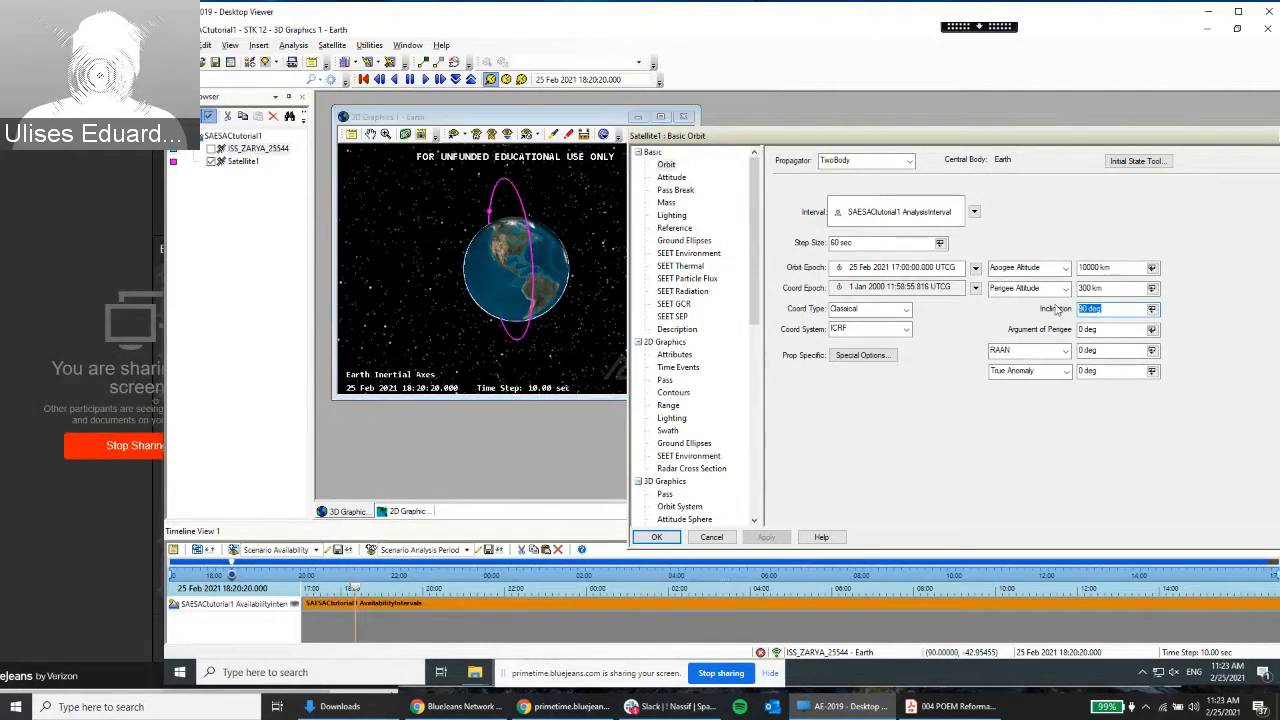
{"action": "type", "text": "0"}
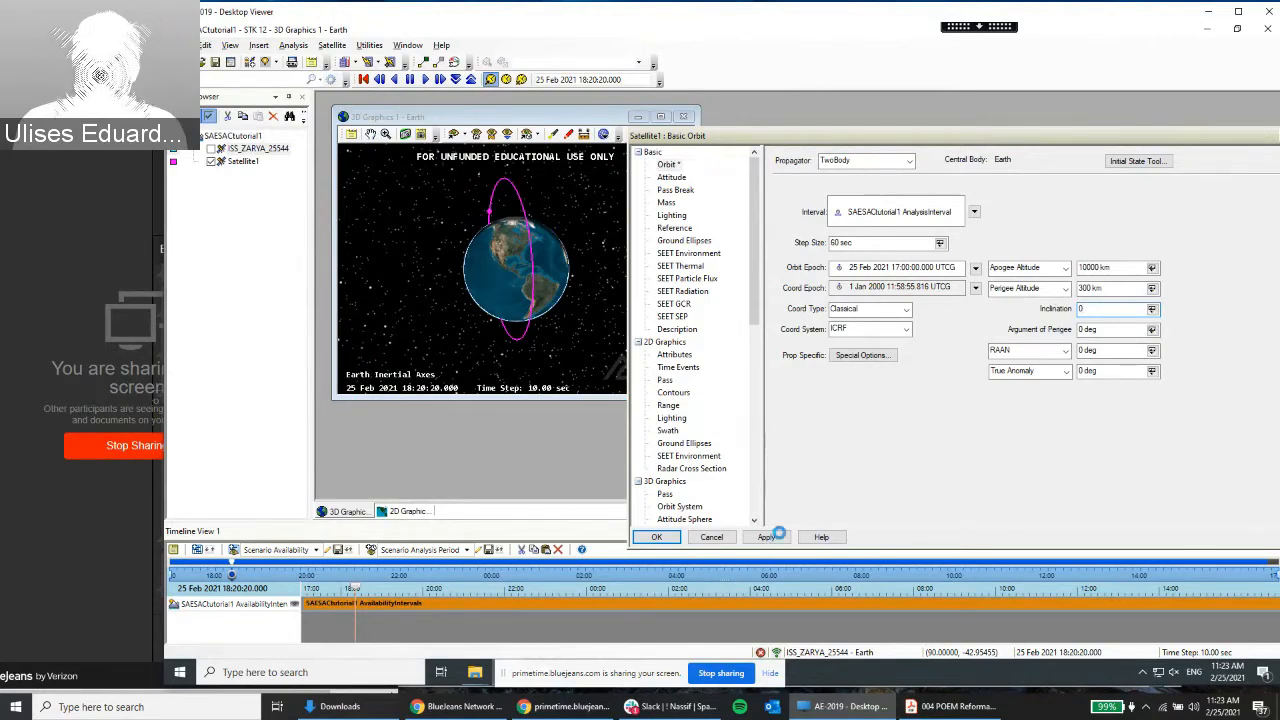
{"action": "left_click", "coordinate": [768, 538]}
{"action": "left_click_drag", "start_coordinate": [580, 298], "coordinate": [573, 294]}
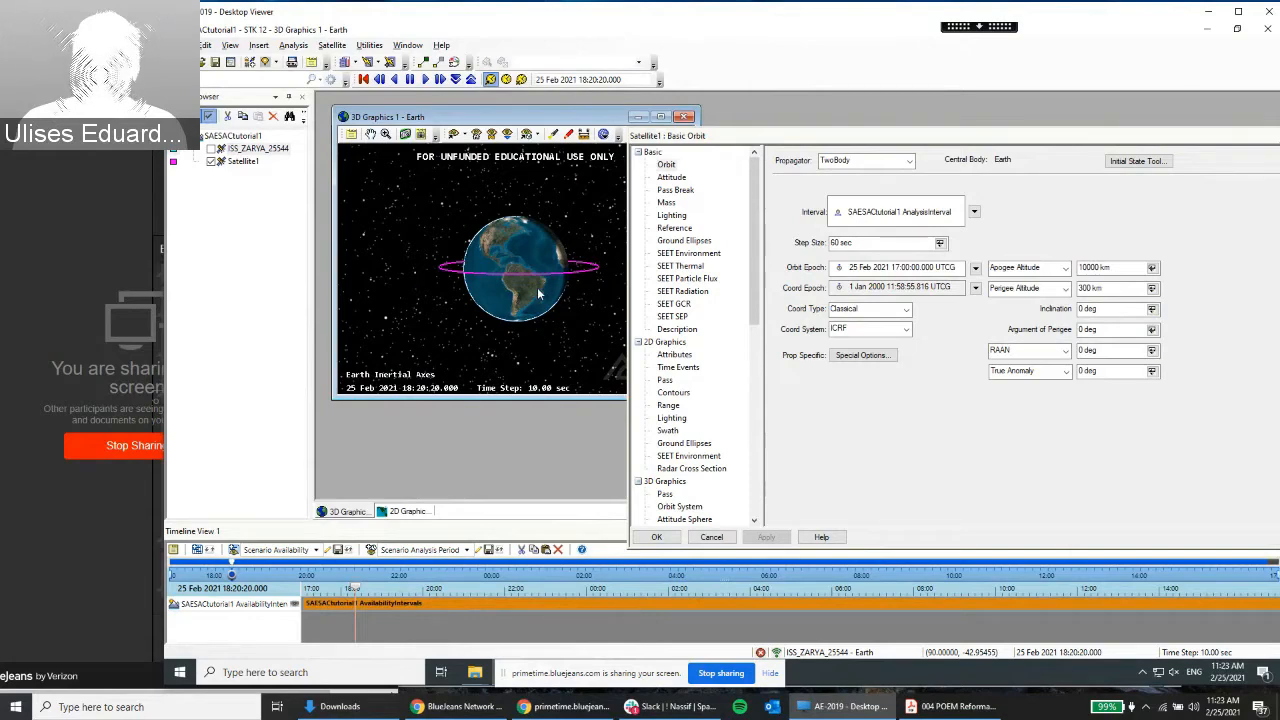
{"action": "left_click_drag", "start_coordinate": [537, 287], "coordinate": [554, 267]}
{"action": "left_click_drag", "start_coordinate": [480, 234], "coordinate": [548, 232]}
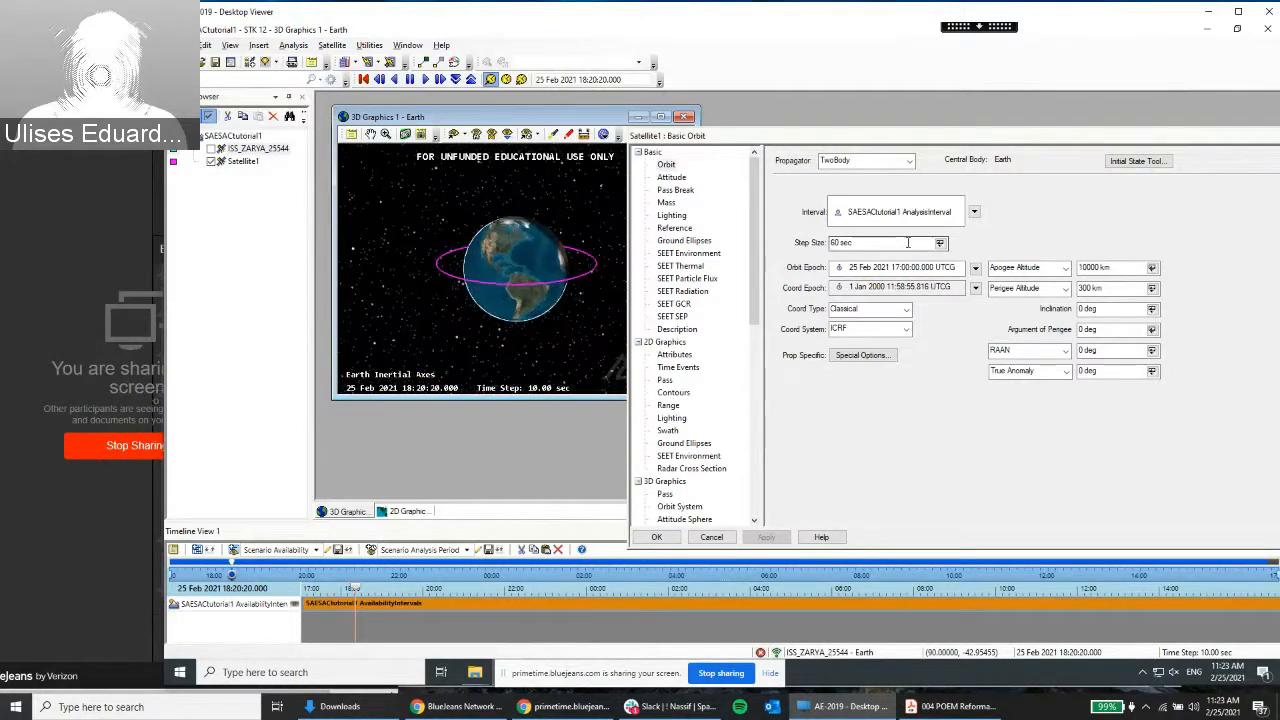
Set Satellite1's inclination to 28.5 deg and apply it
{"action": "left_click", "coordinate": [1112, 310]}
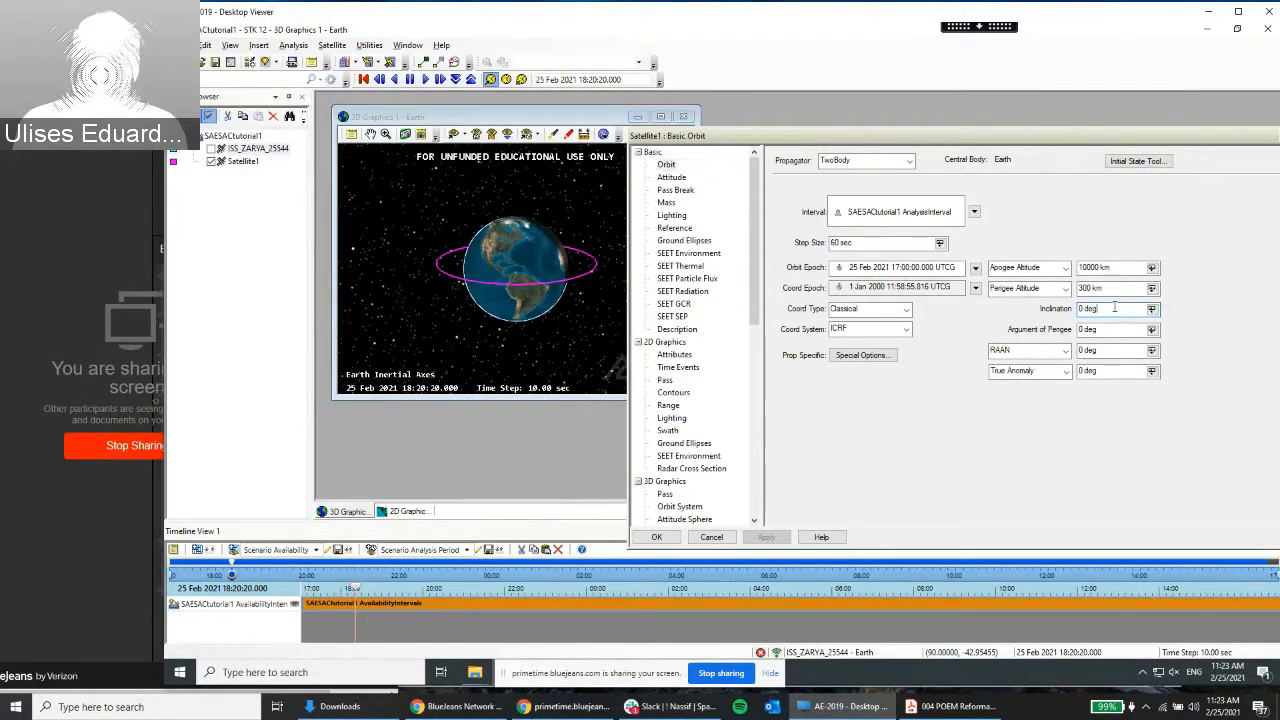
{"action": "key", "text": "ctrl+a"}
{"action": "type", "text": "28"}
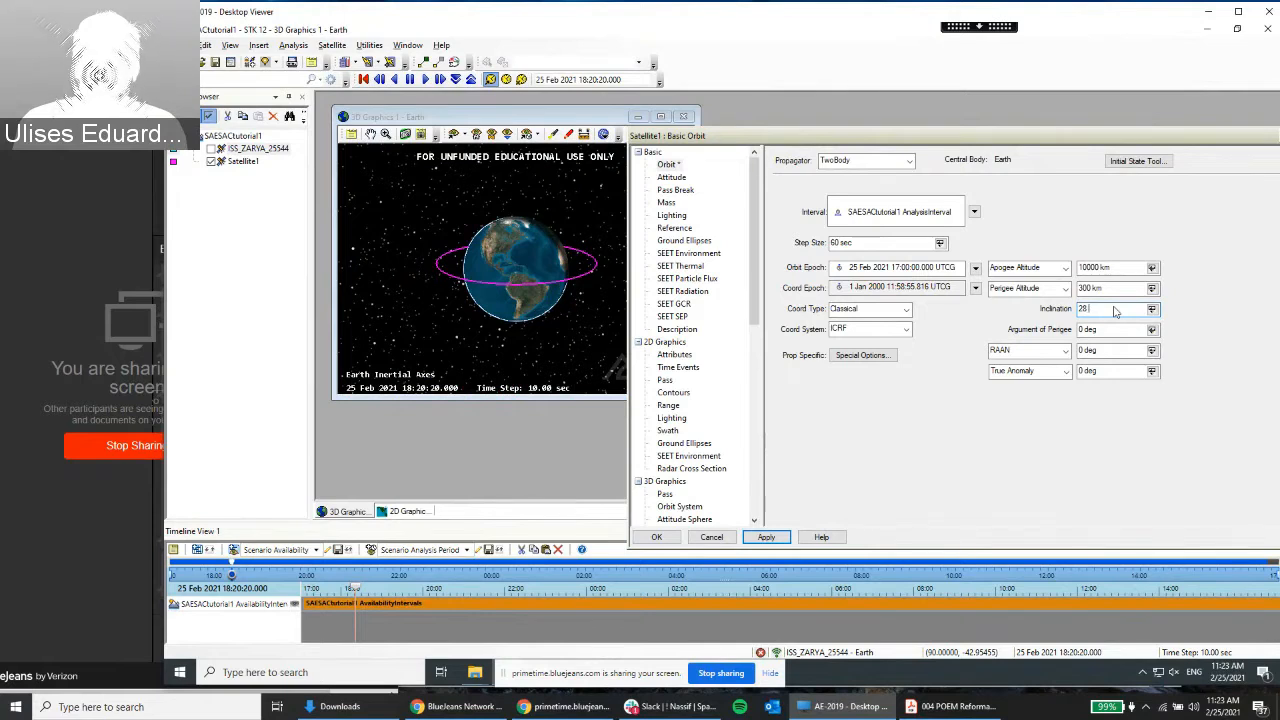
{"action": "type", "text": ".5"}
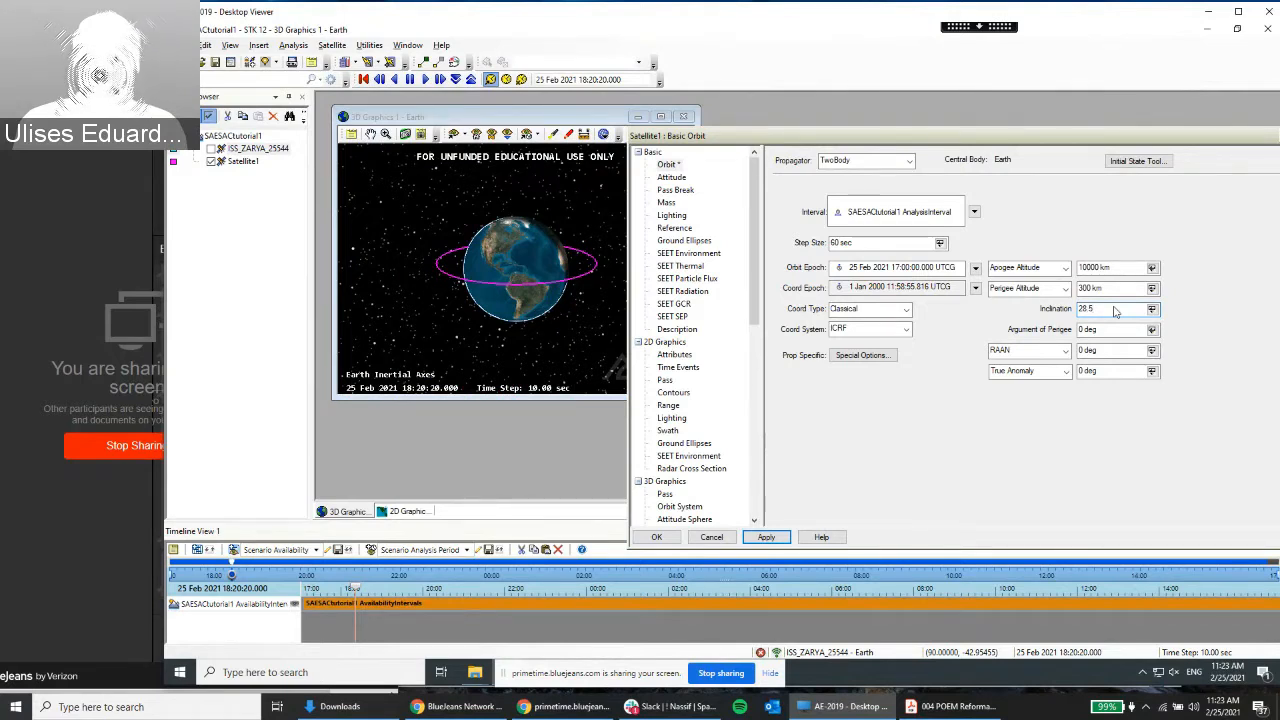
{"action": "left_click", "coordinate": [762, 537]}
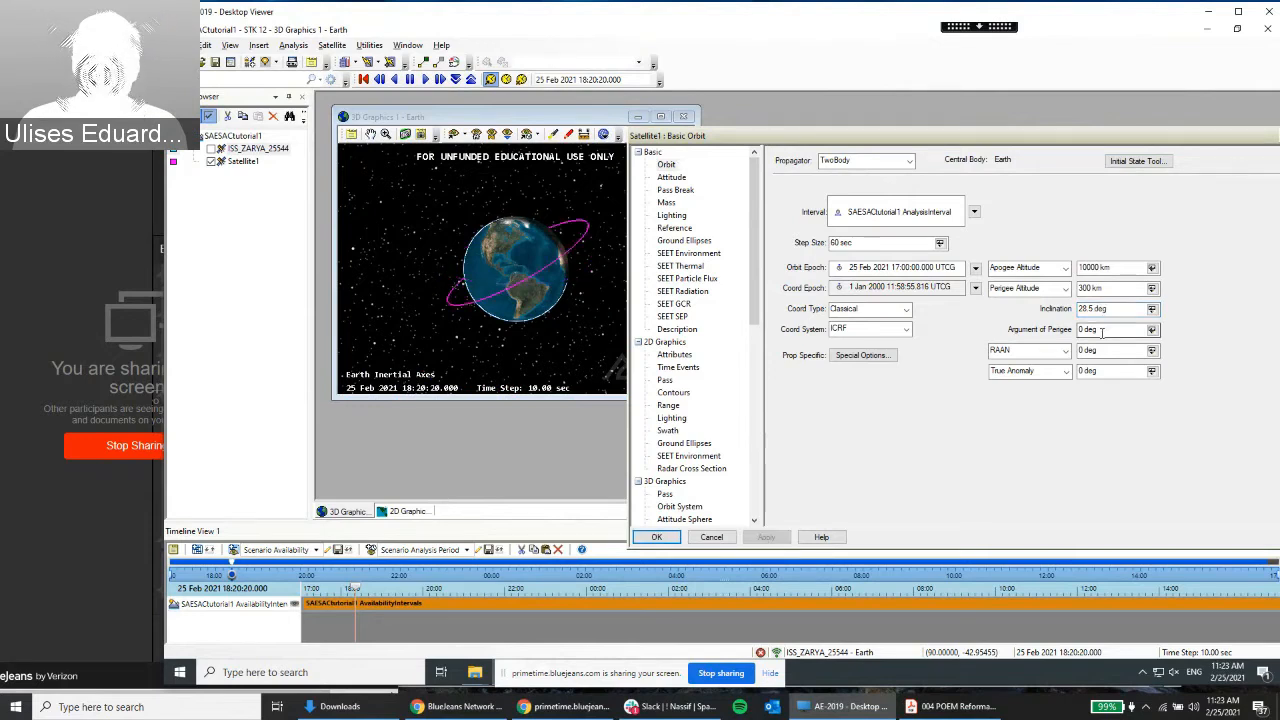
Set Satellite1's RAAN to 30 deg and apply it to see how the orbit rotates
{"action": "left_click_drag", "start_coordinate": [1107, 351], "coordinate": [1044, 352]}
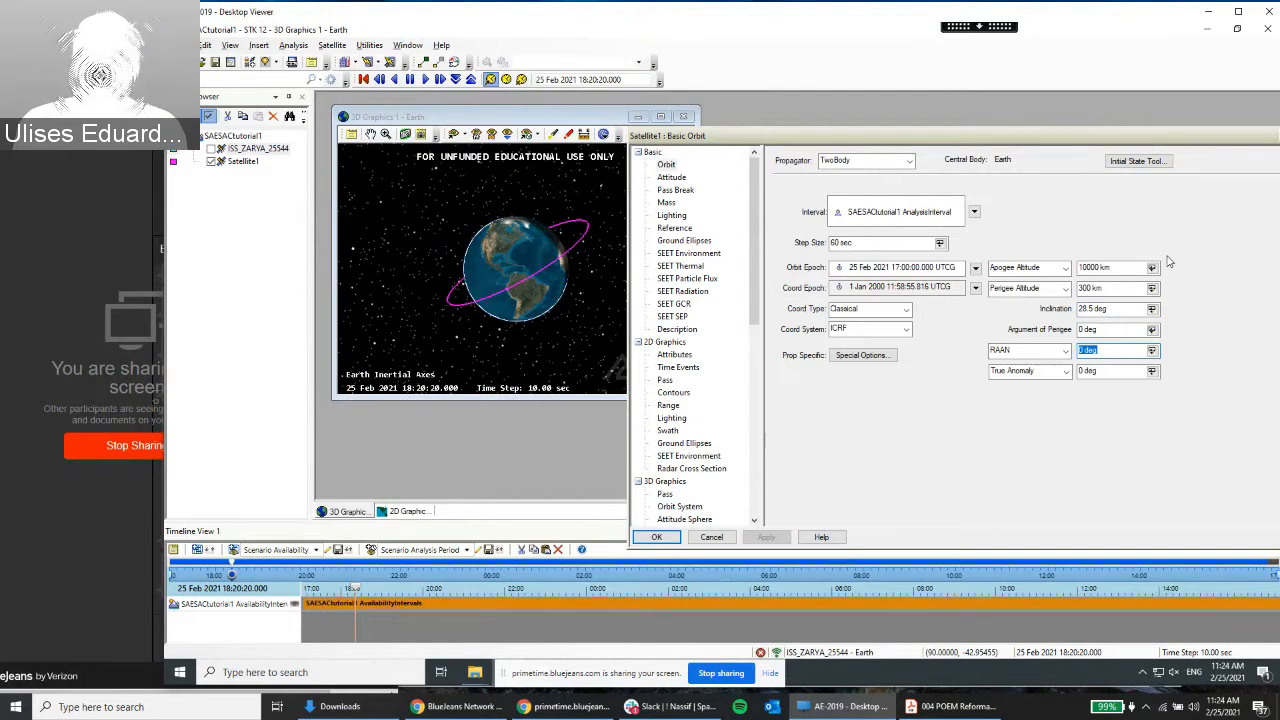
{"action": "type", "text": "30"}
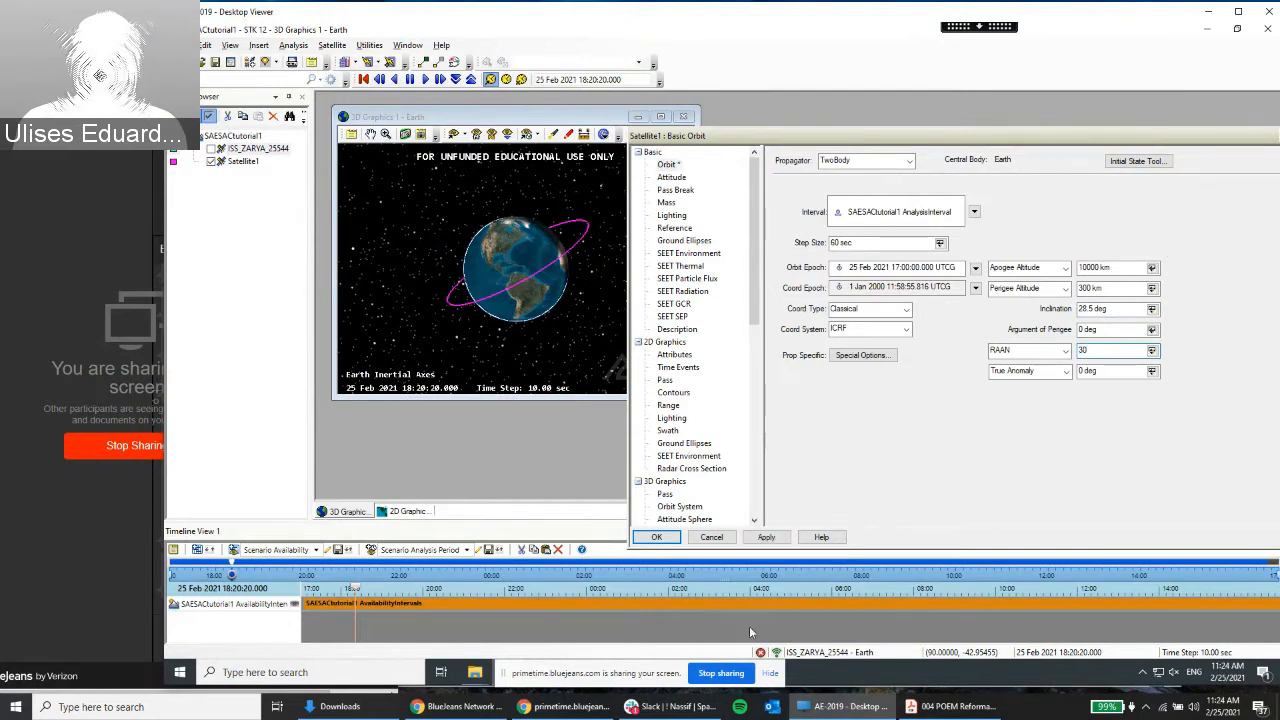
{"action": "left_click", "coordinate": [766, 537]}
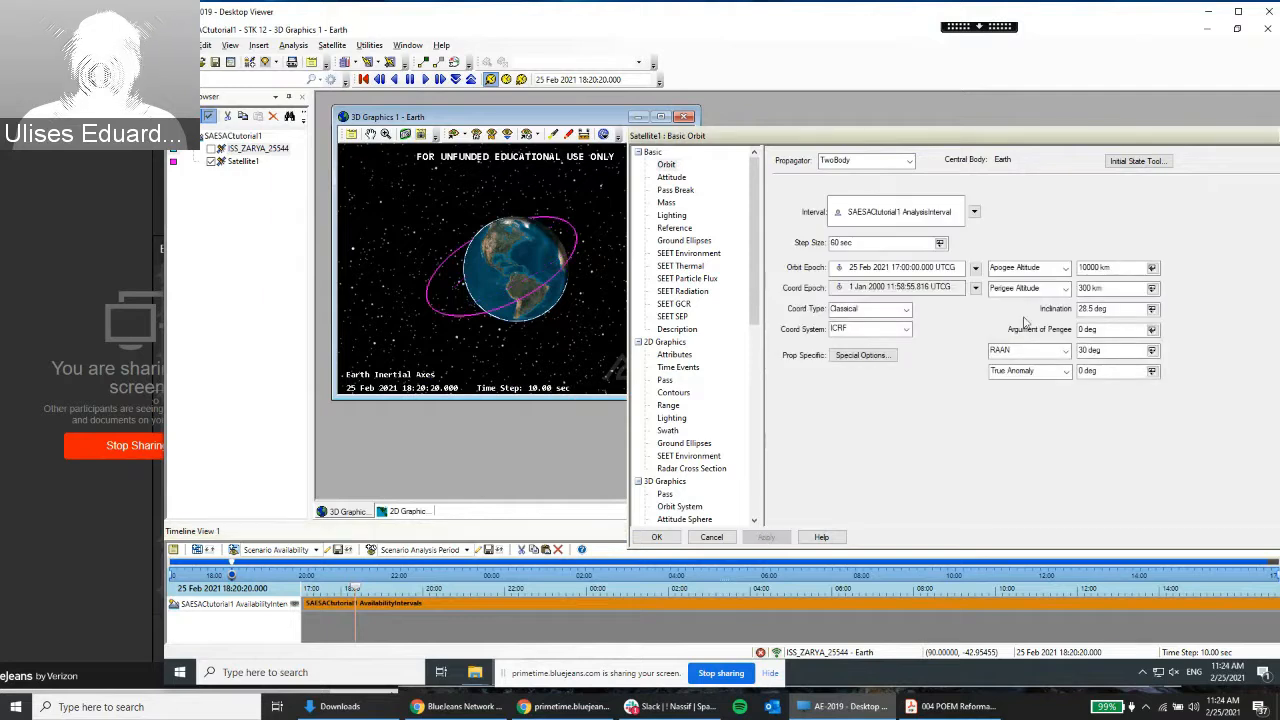
Set Satellite1's RAAN to 90 deg and apply the change to its orbit
{"action": "left_click_drag", "start_coordinate": [1115, 351], "coordinate": [1032, 340]}
{"action": "type", "text": "9"}
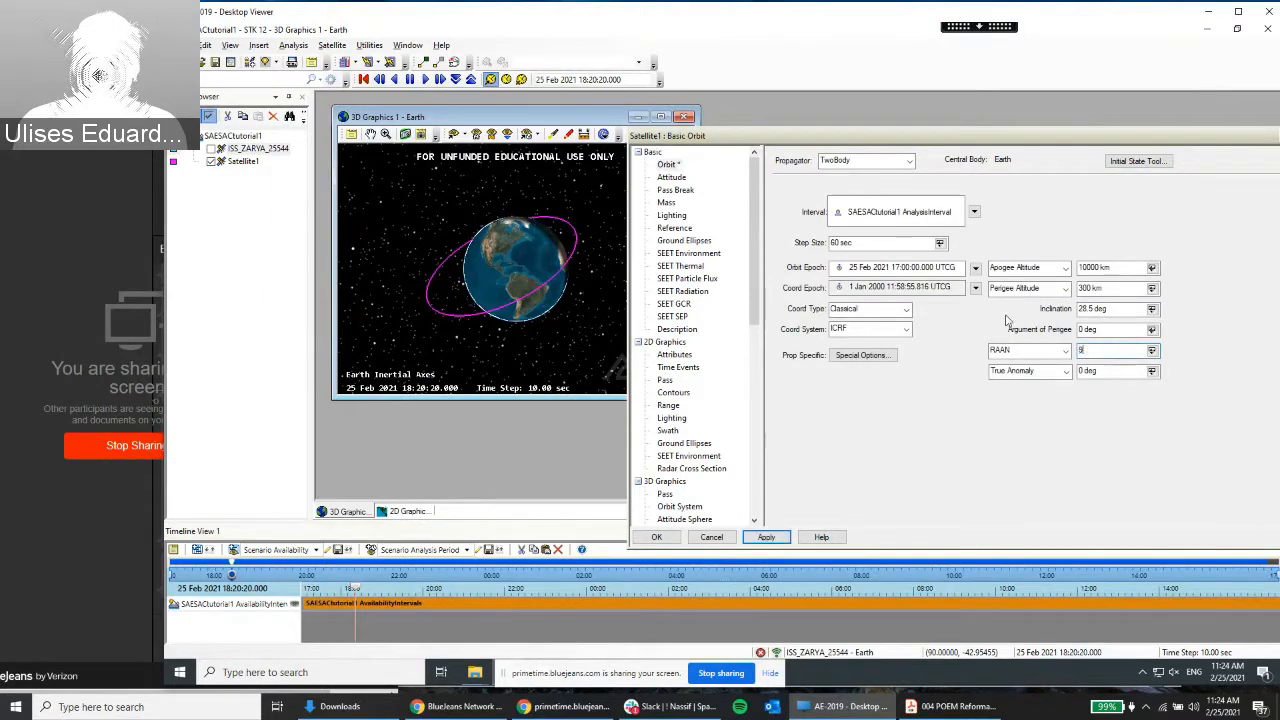
{"action": "type", "text": "0"}
{"action": "left_click", "coordinate": [766, 537]}
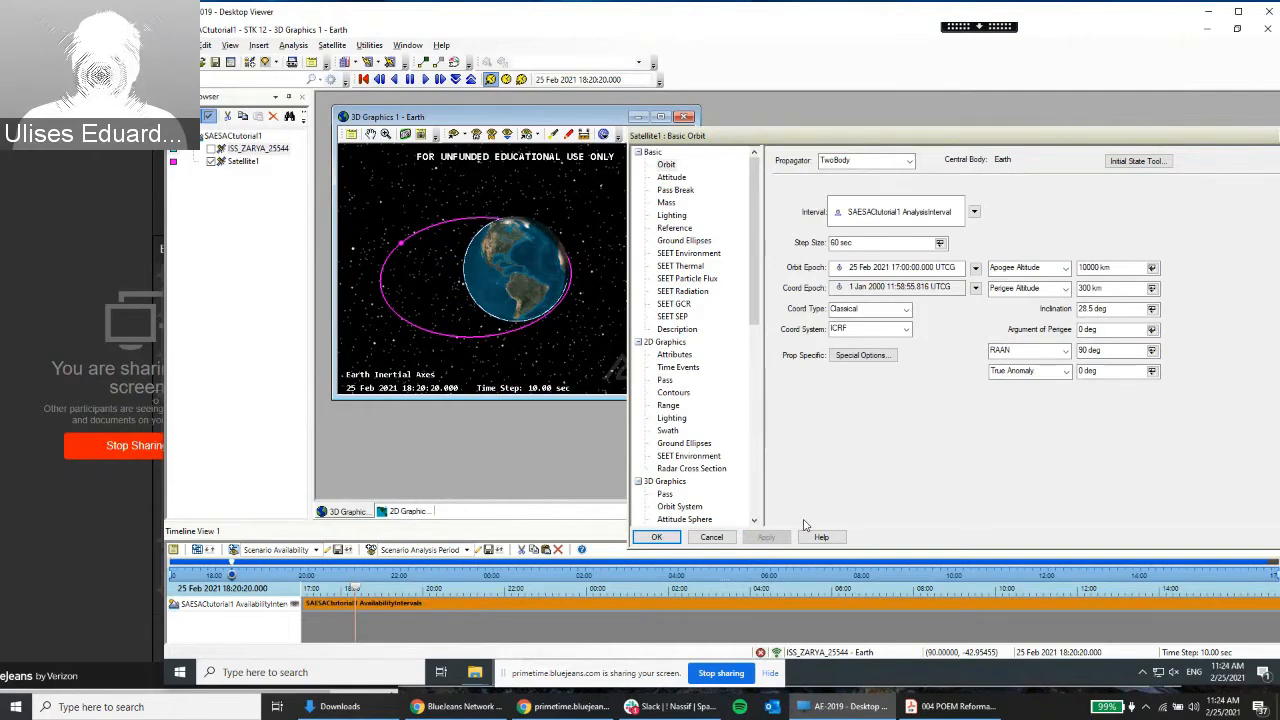
Switch to Slack and the BlueJeans meeting to check for new messages, and return to STK
{"action": "left_click", "coordinate": [660, 706]}
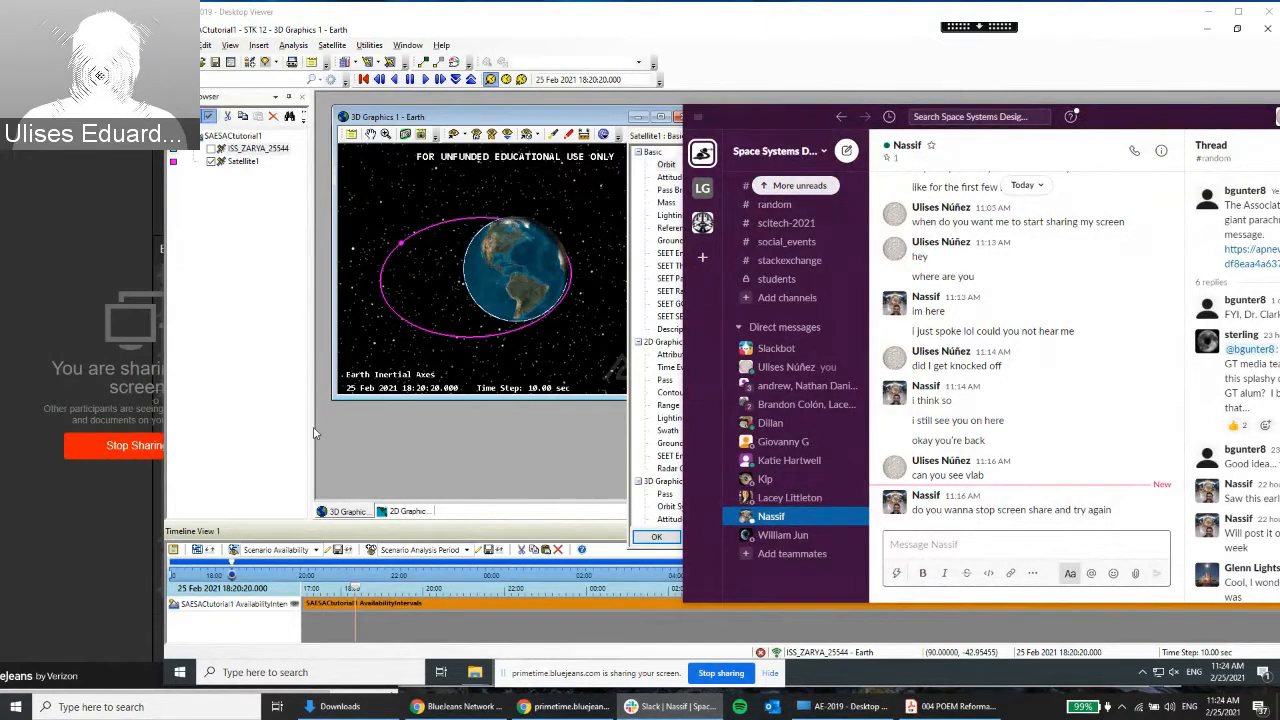
{"action": "left_click", "coordinate": [460, 706]}
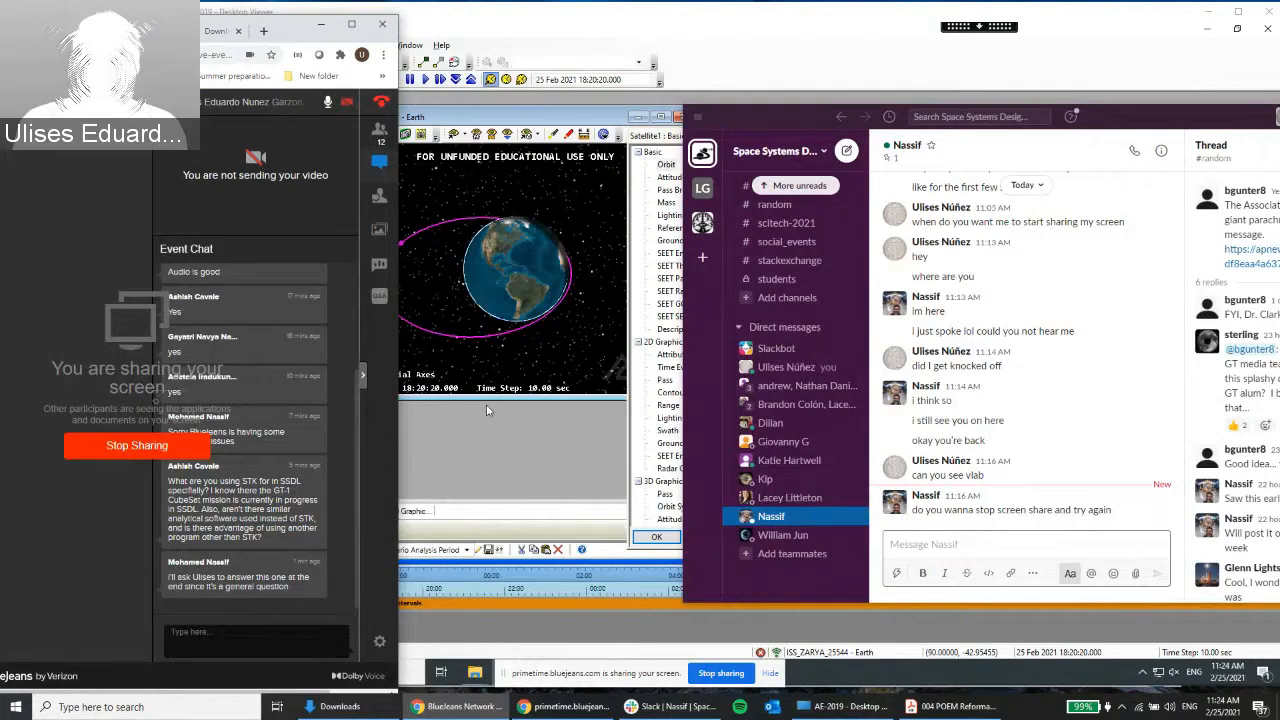
{"action": "left_click", "coordinate": [573, 403]}
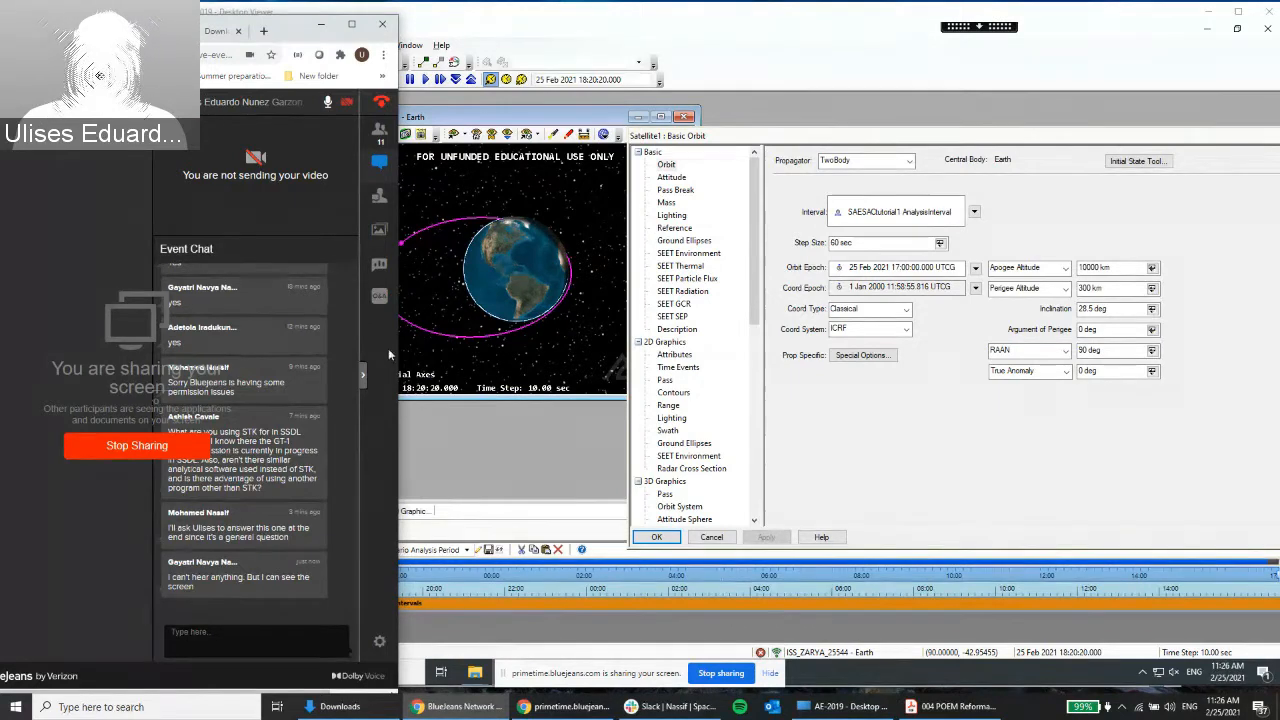
Rearrange the BlueJeans window, the remote desktop viewer and Satellite1's Basic Orbit dialog so the event chat and the full 3D globe can be seen
{"action": "left_click_drag", "start_coordinate": [398, 350], "coordinate": [304, 350]}
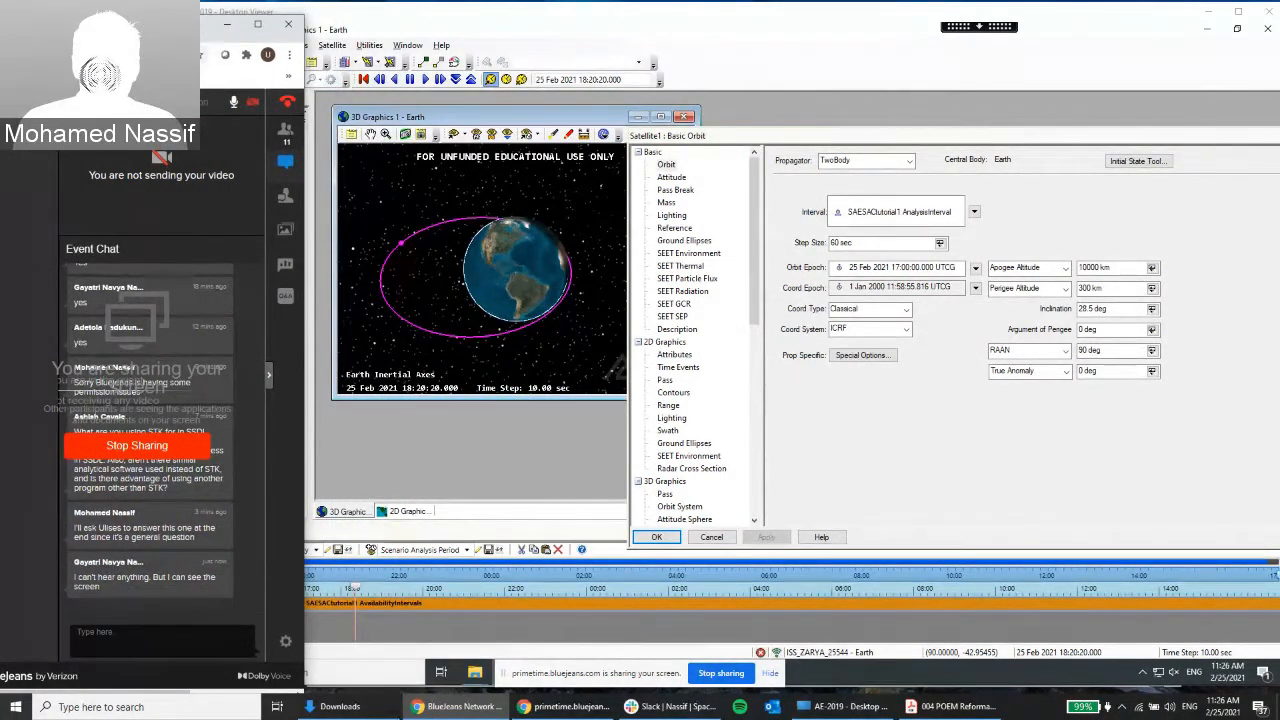
{"action": "left_click_drag", "start_coordinate": [199, 37], "coordinate": [163, 36]}
{"action": "left_click_drag", "start_coordinate": [326, 19], "coordinate": [340, 21]}
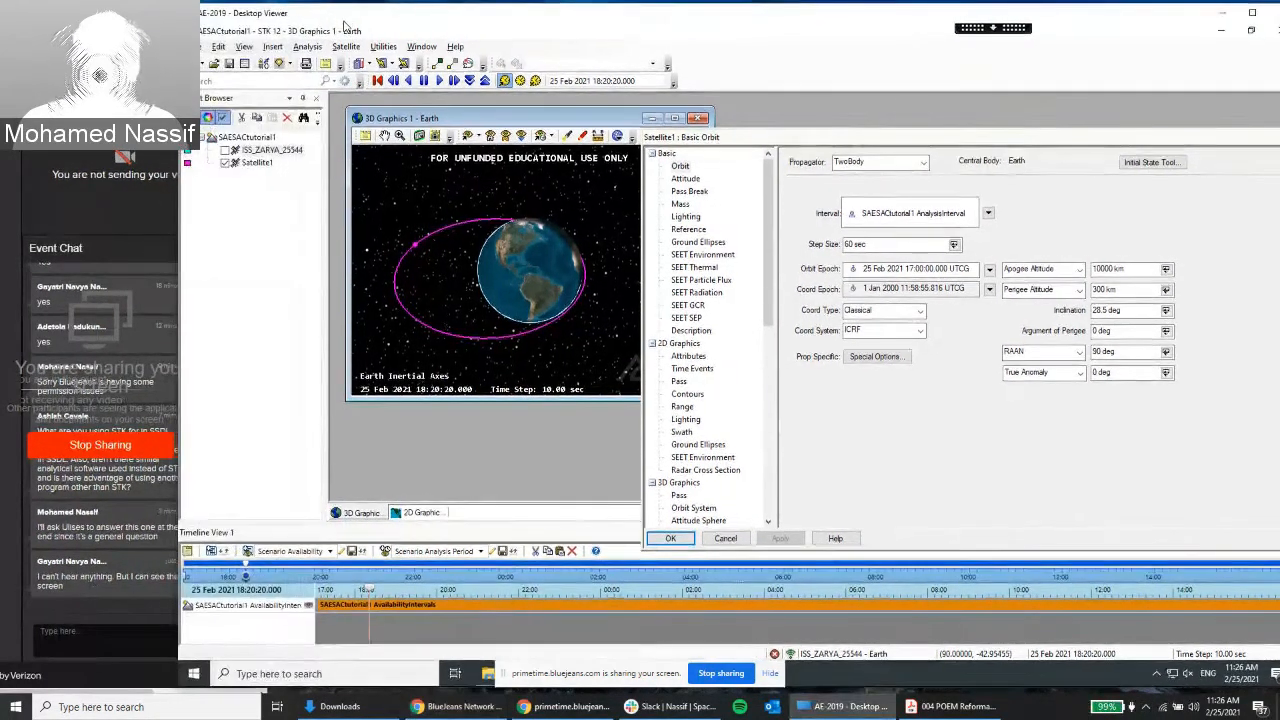
{"action": "left_click_drag", "start_coordinate": [734, 142], "coordinate": [812, 117]}
Read the BlueJeans event chat, including the question about using STK in SSDL and the replies about audio
{"action": "left_click", "coordinate": [97, 630]}
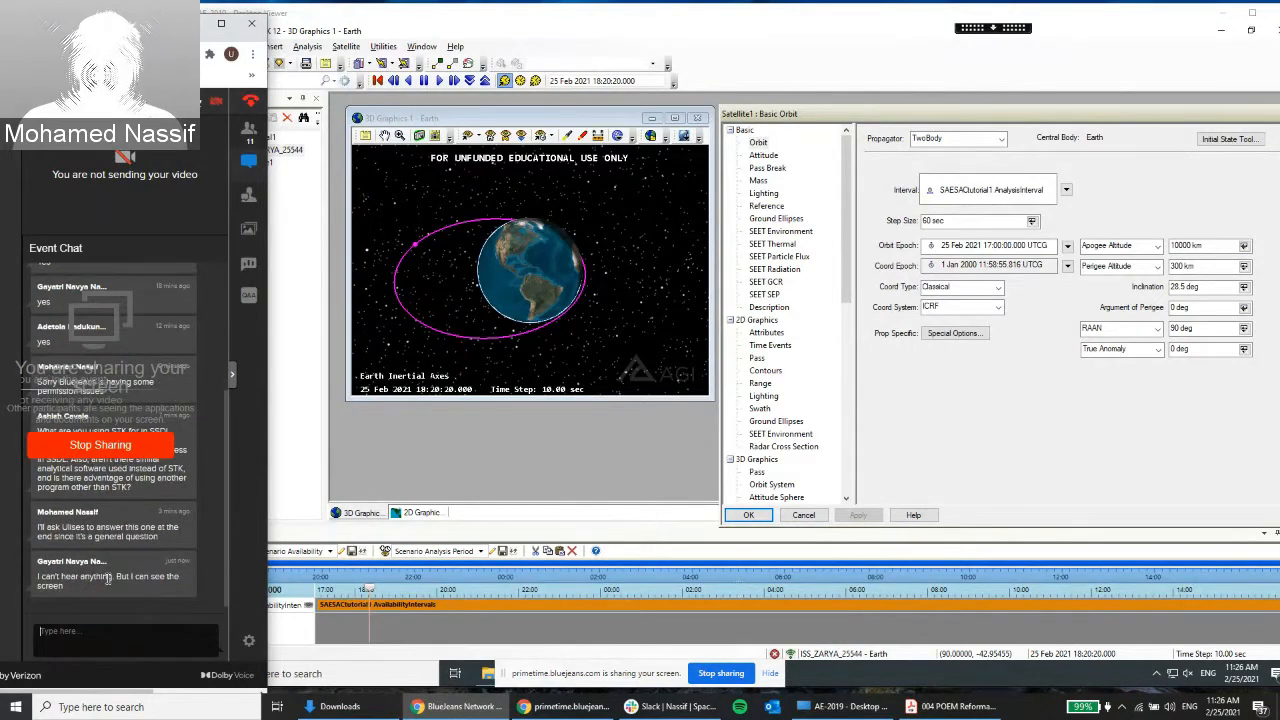
{"action": "scroll", "coordinate": [108, 578], "scroll_direction": "up", "scroll_amount": 2}
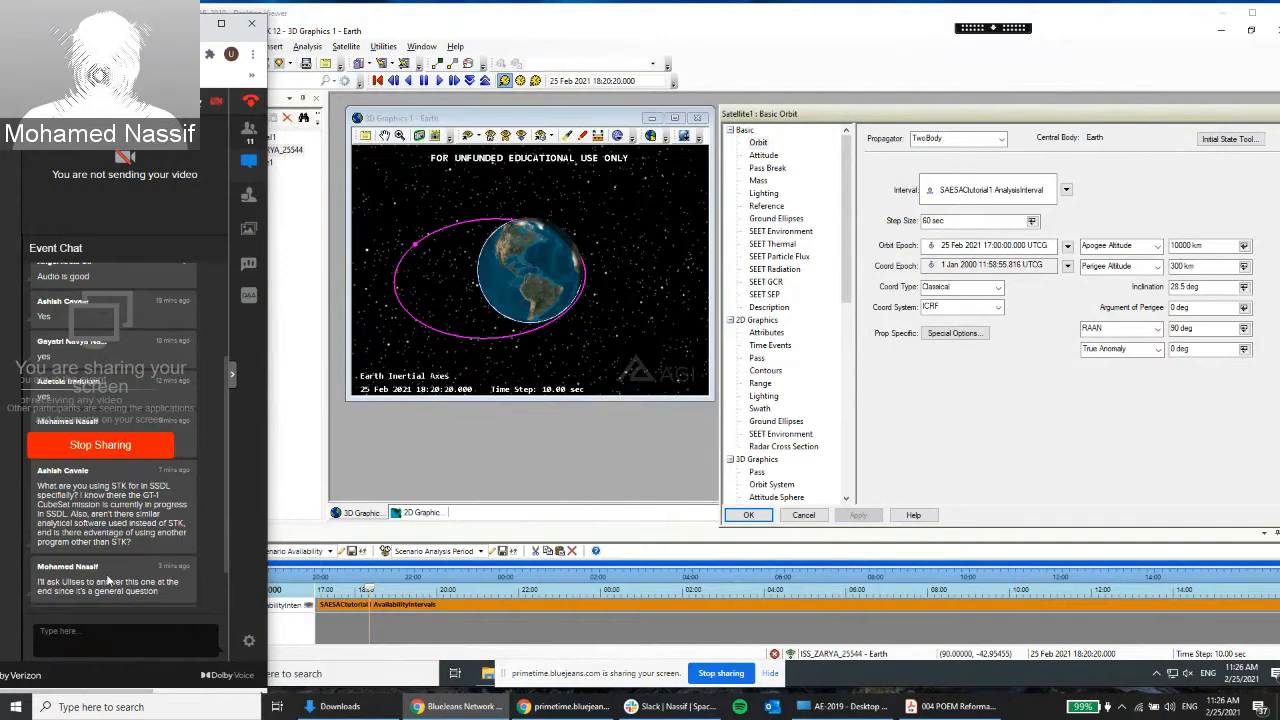
{"action": "scroll", "coordinate": [108, 578], "scroll_direction": "down", "scroll_amount": 1}
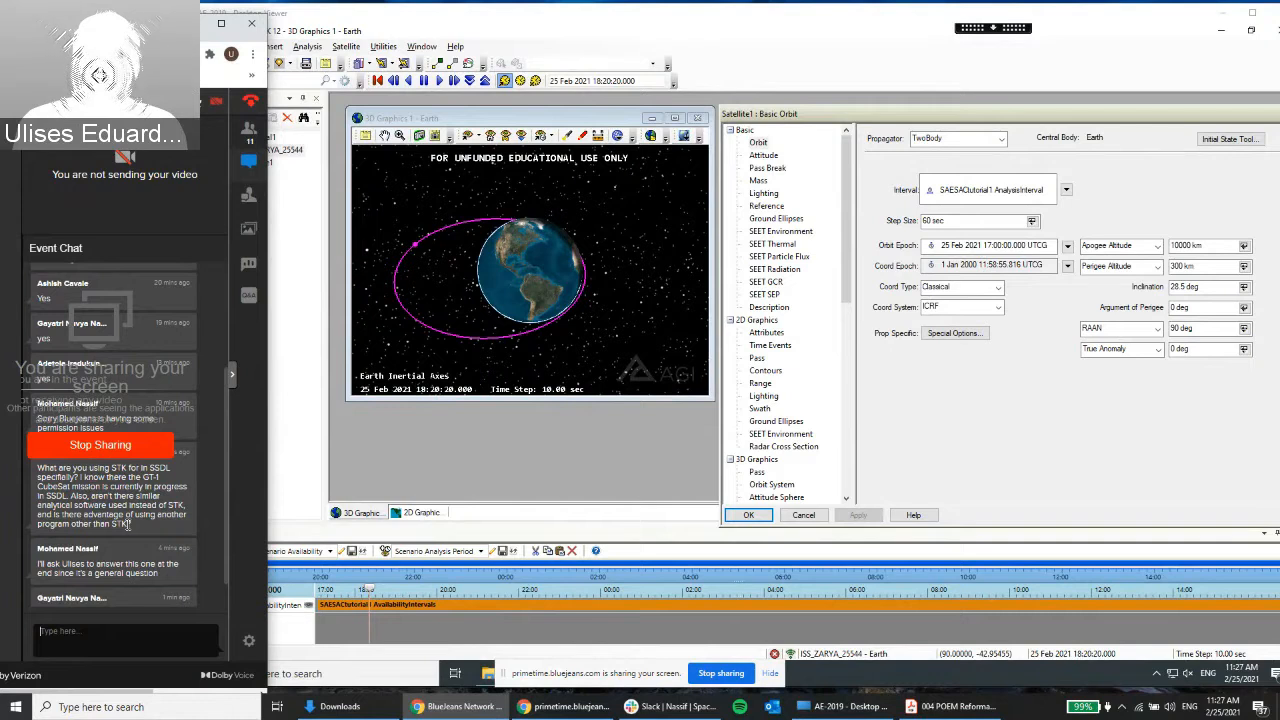
{"action": "left_click_drag", "start_coordinate": [128, 524], "coordinate": [76, 524]}
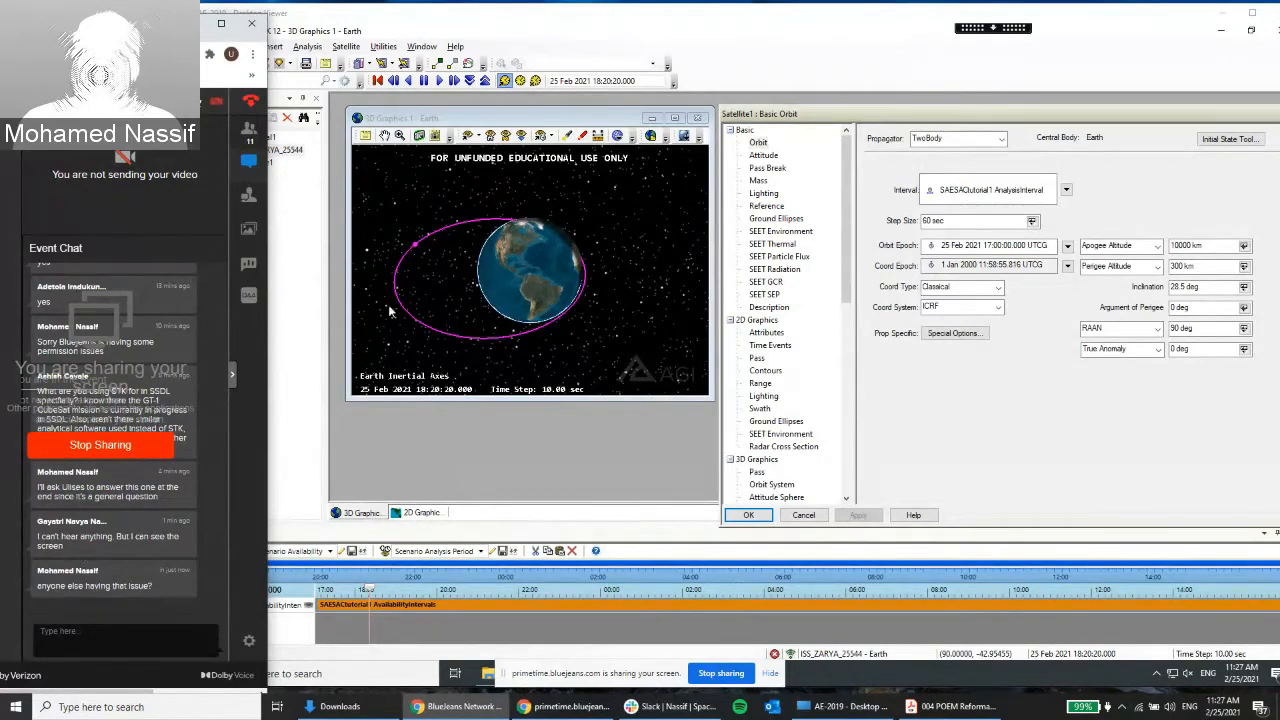
{"action": "left_click_drag", "start_coordinate": [504, 265], "coordinate": [504, 273]}
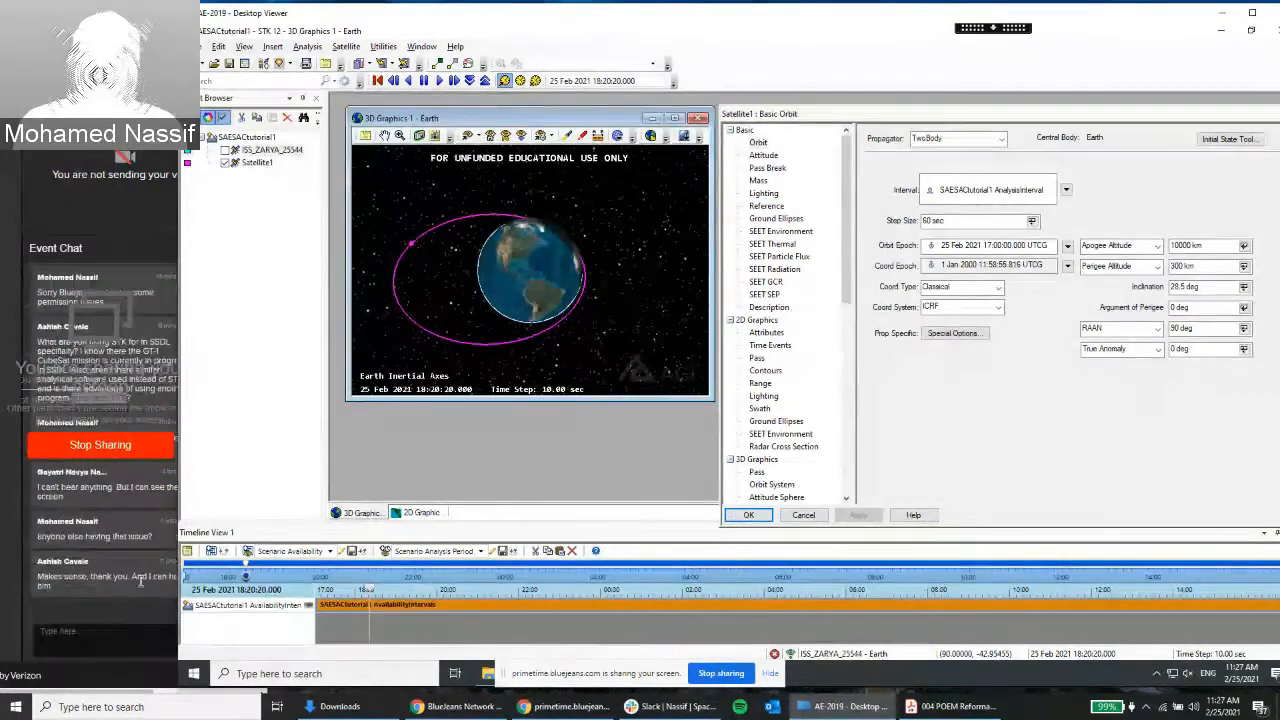
{"action": "left_click", "coordinate": [141, 583]}
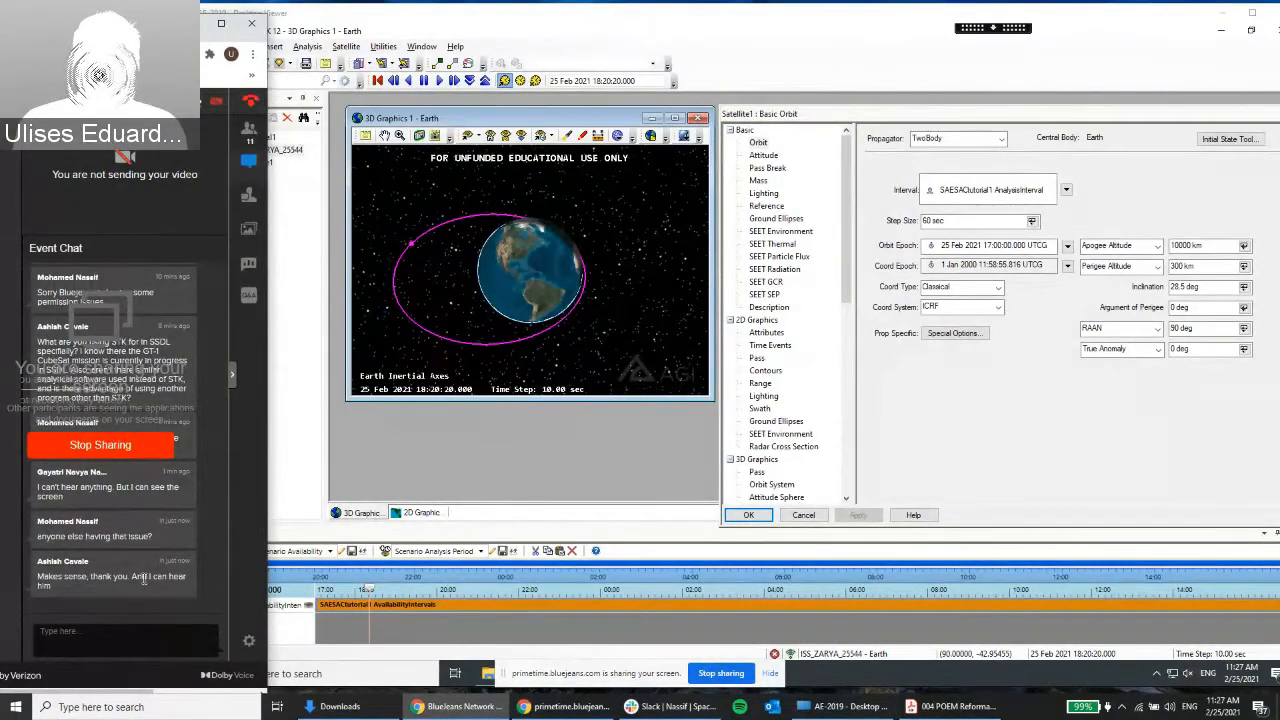
Restore the STK window to a smaller size and reposition the remote desktop viewer beside the event chat
{"action": "left_click", "coordinate": [631, 35]}
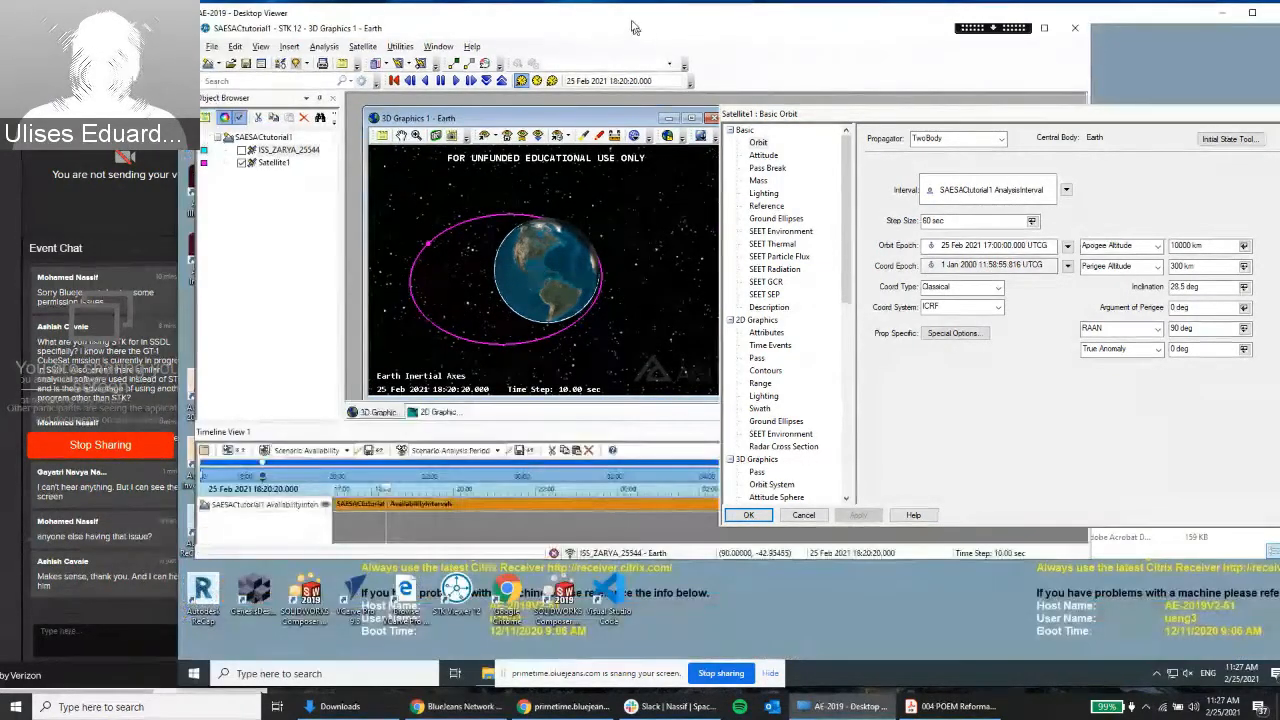
{"action": "left_click_drag", "start_coordinate": [632, 18], "coordinate": [594, 19]}
{"action": "left_click_drag", "start_coordinate": [728, 115], "coordinate": [787, 117]}
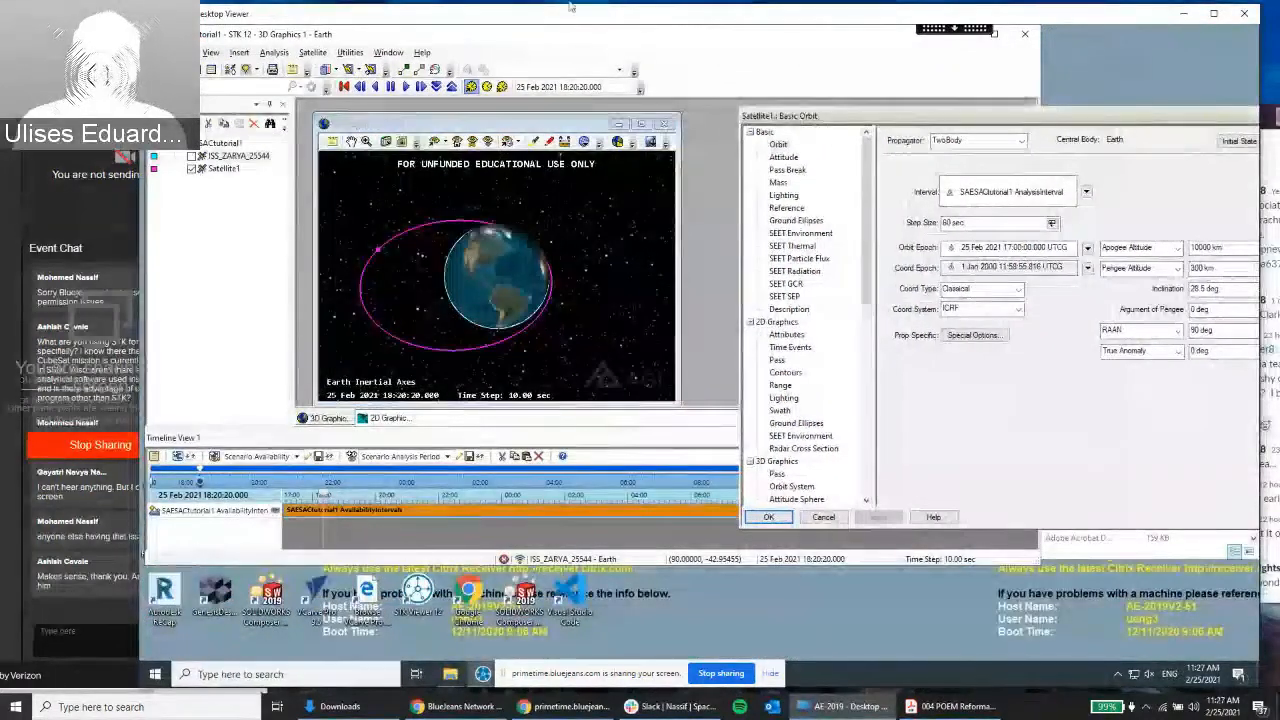
{"action": "left_click_drag", "start_coordinate": [569, 5], "coordinate": [569, 0]}
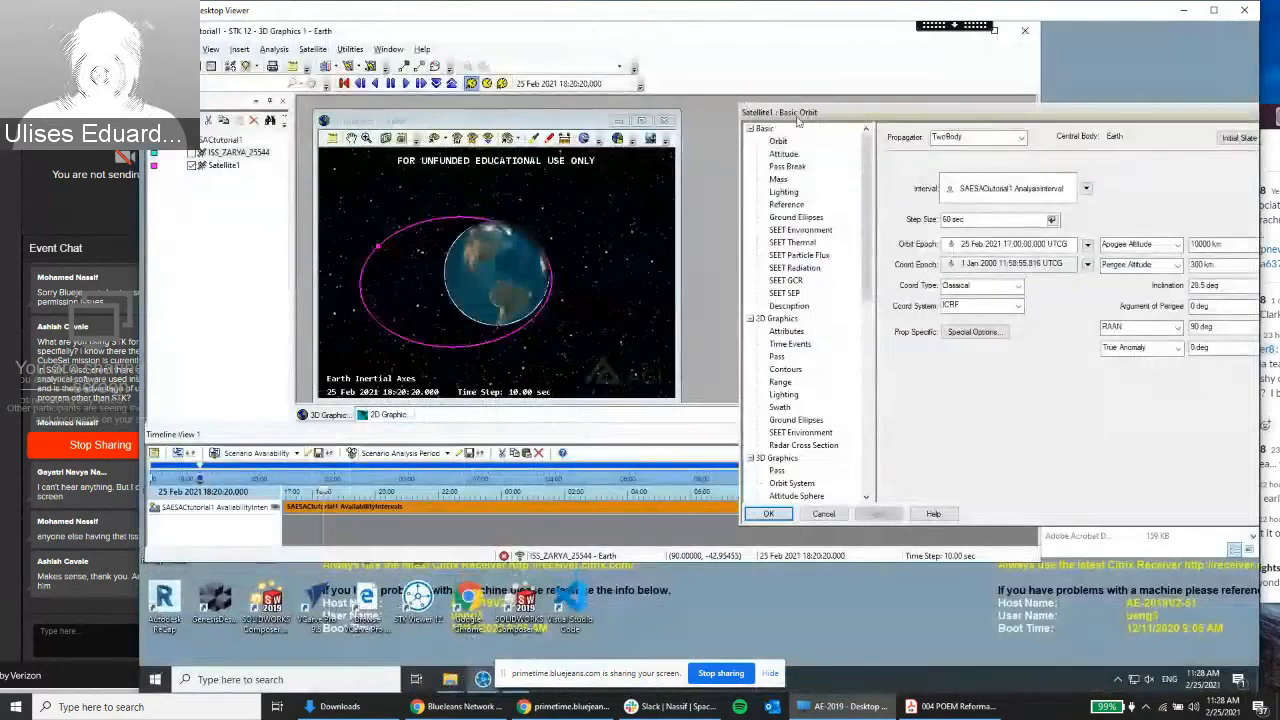
Close Satellite1's Basic Orbit properties and move the Insert STK Objects dialog clear of the 2D map
{"action": "left_click_drag", "start_coordinate": [1163, 114], "coordinate": [936, 112]}
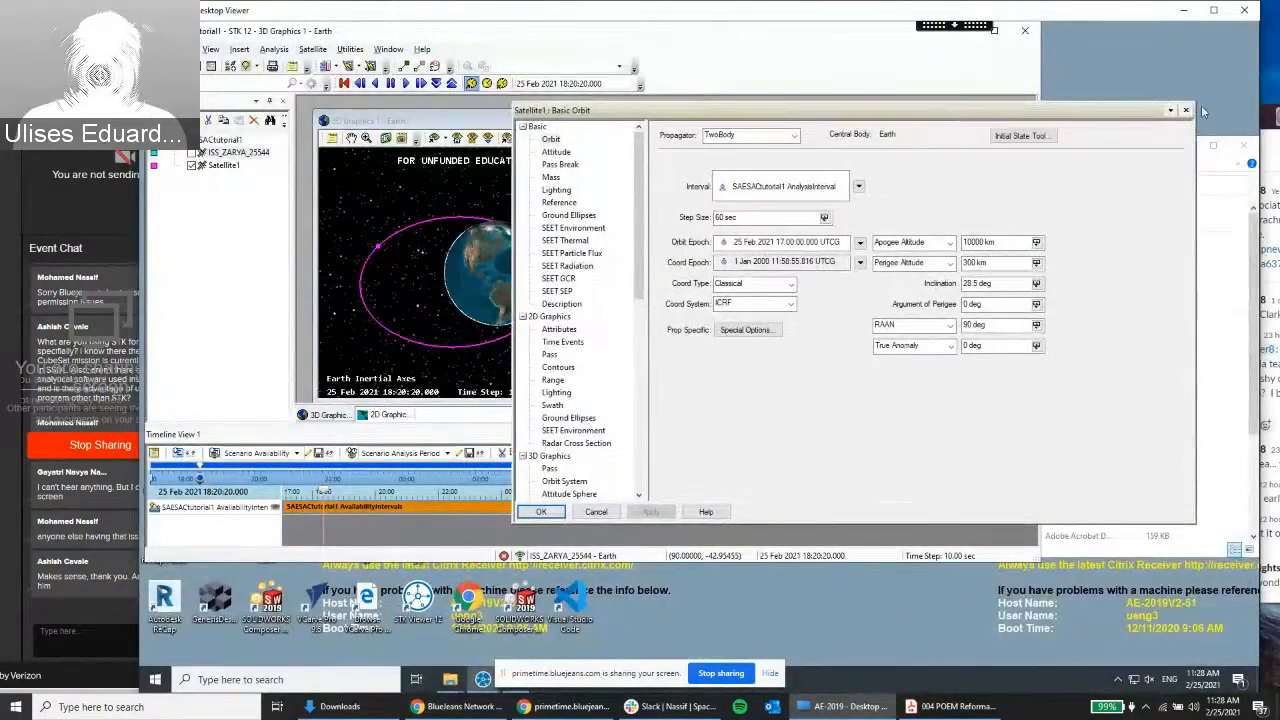
{"action": "left_click", "coordinate": [1186, 110]}
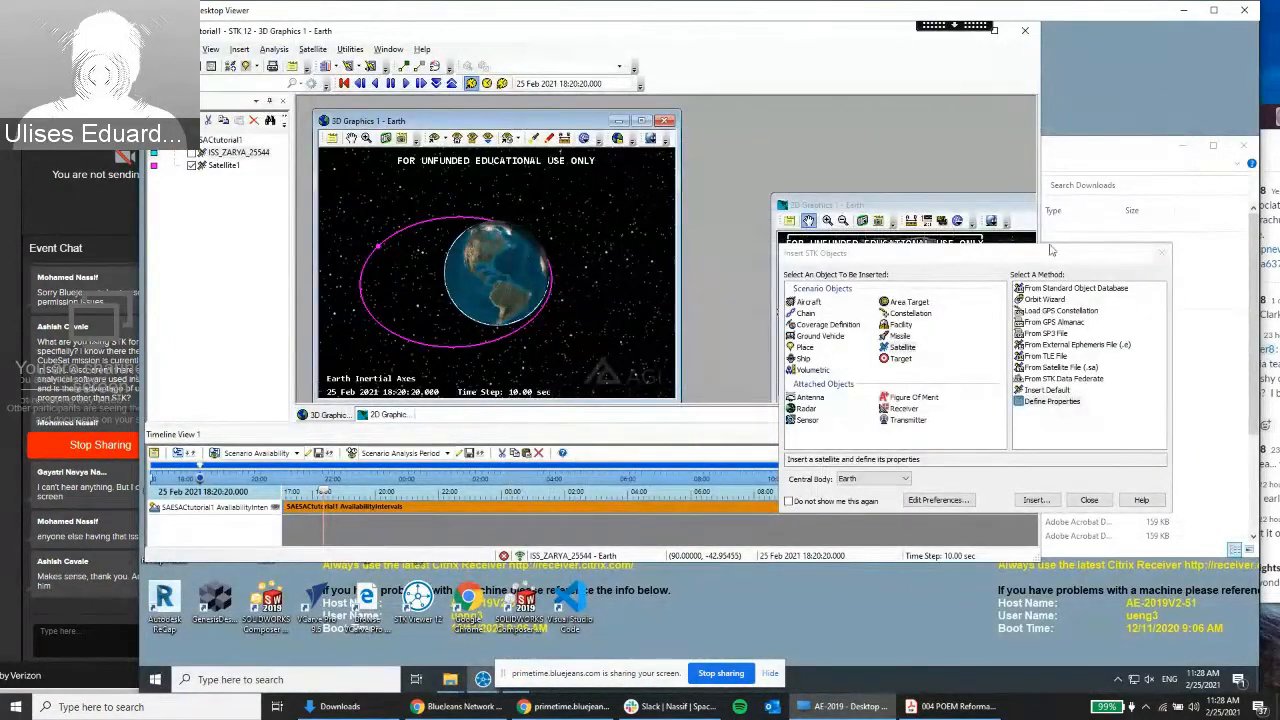
{"action": "left_click_drag", "start_coordinate": [954, 253], "coordinate": [932, 181]}
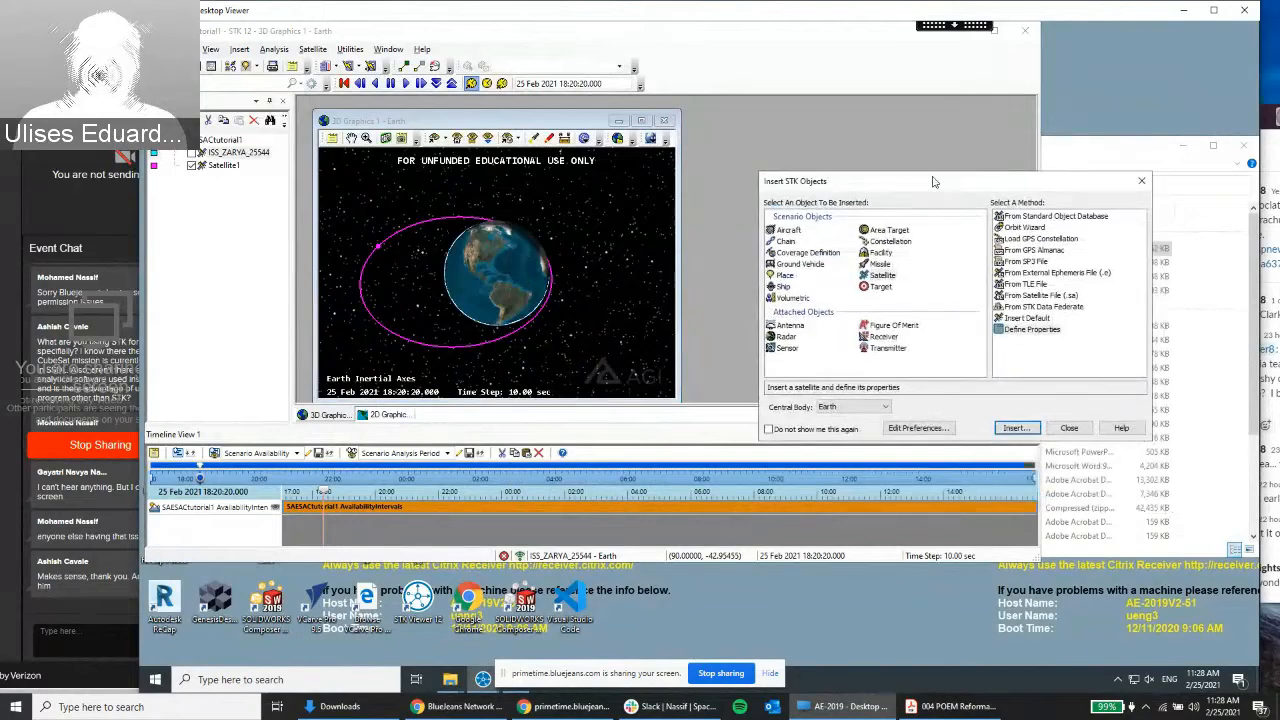
Start inserting a Place object by address and search for "georgia institute of technology"
{"action": "left_click", "coordinate": [784, 275]}
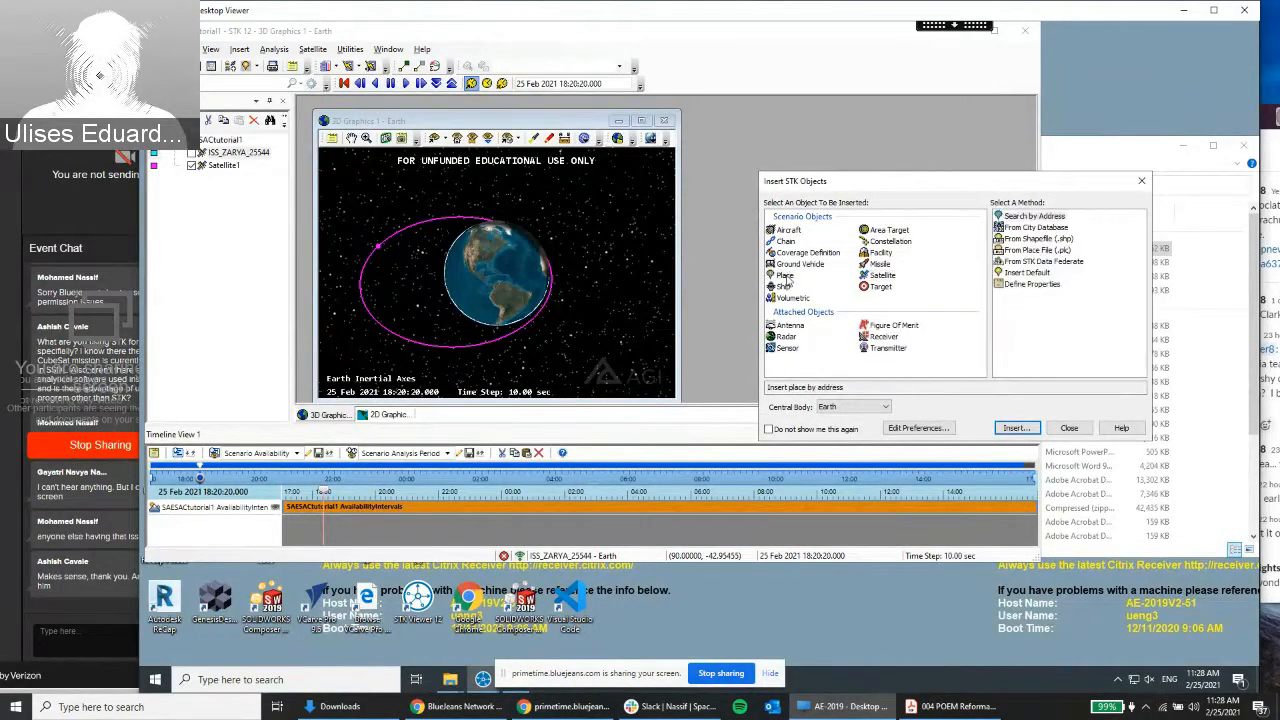
{"action": "double_click", "coordinate": [1016, 218]}
{"action": "left_click_drag", "start_coordinate": [423, 55], "coordinate": [838, 105]}
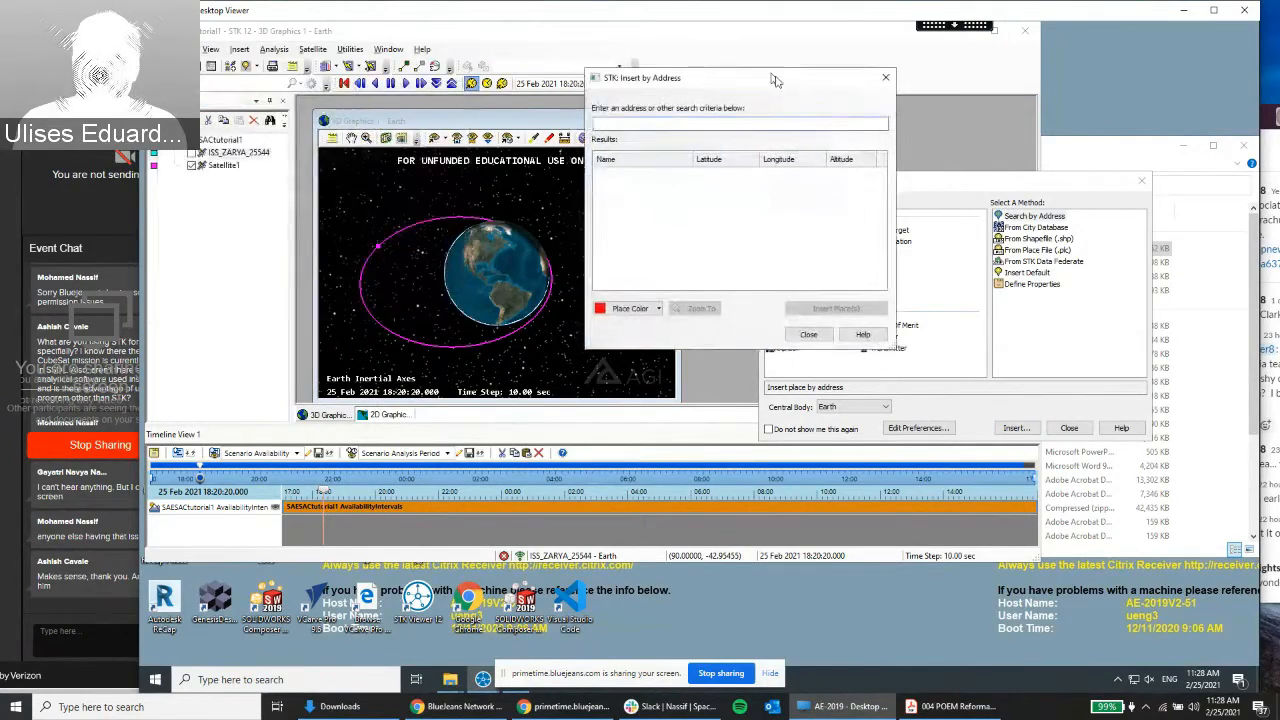
{"action": "type", "text": "geor"}
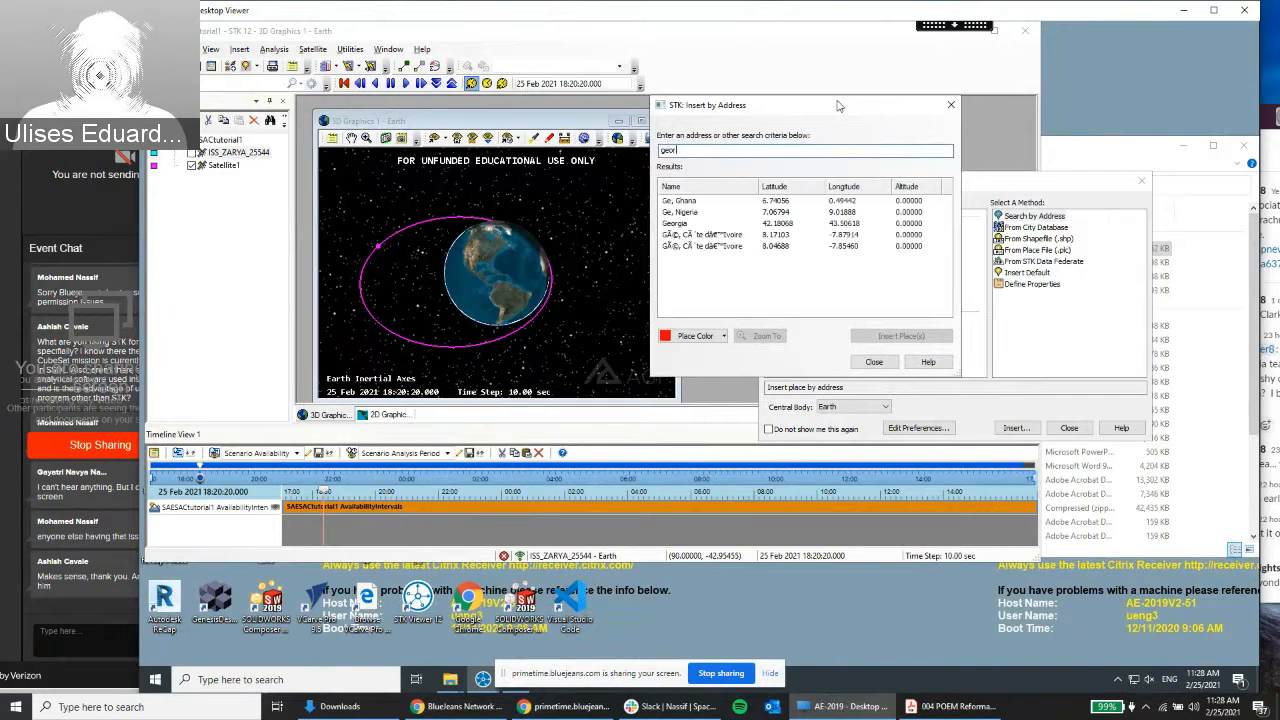
{"action": "type", "text": "gia institute of tech"}
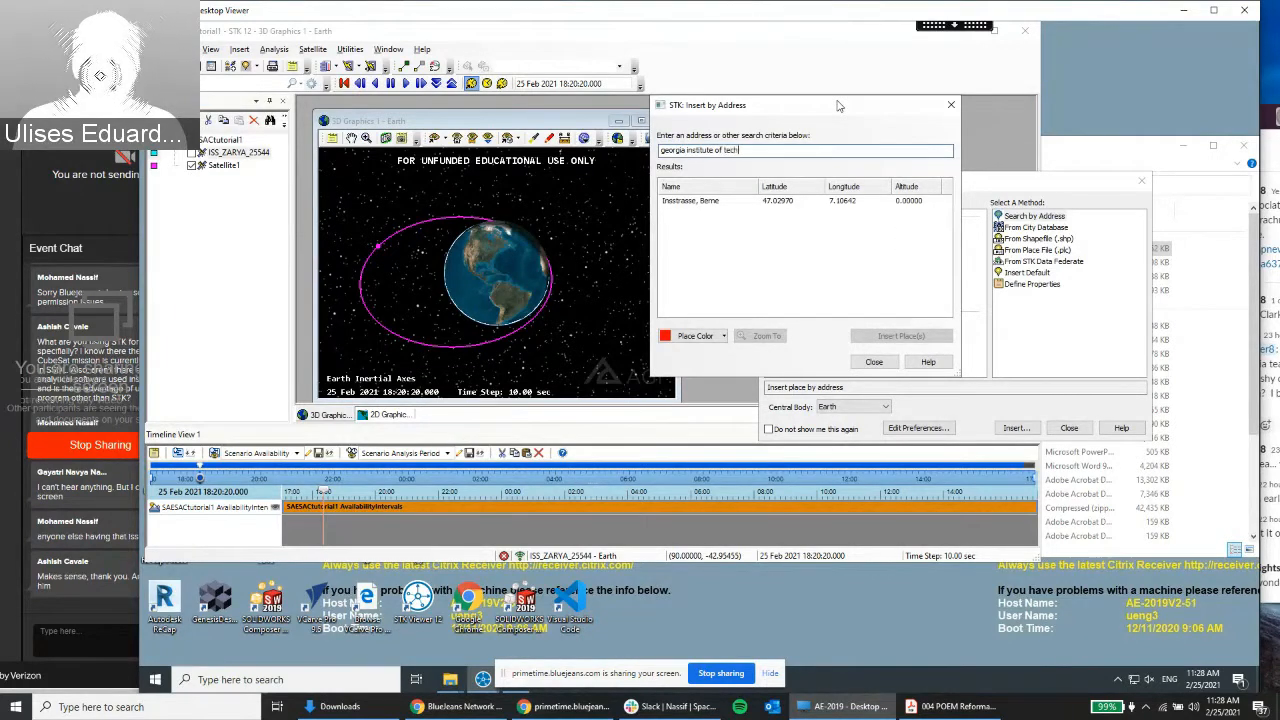
{"action": "type", "text": "n"}
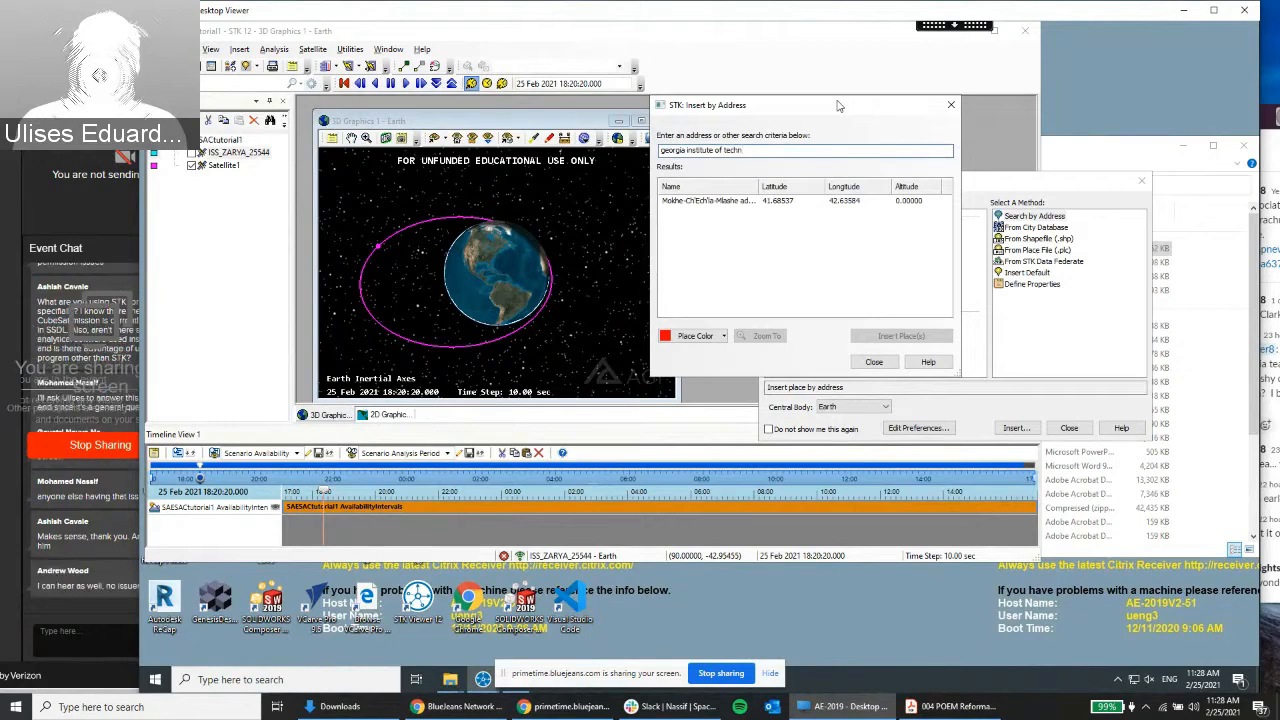
{"action": "type", "text": "ology"}
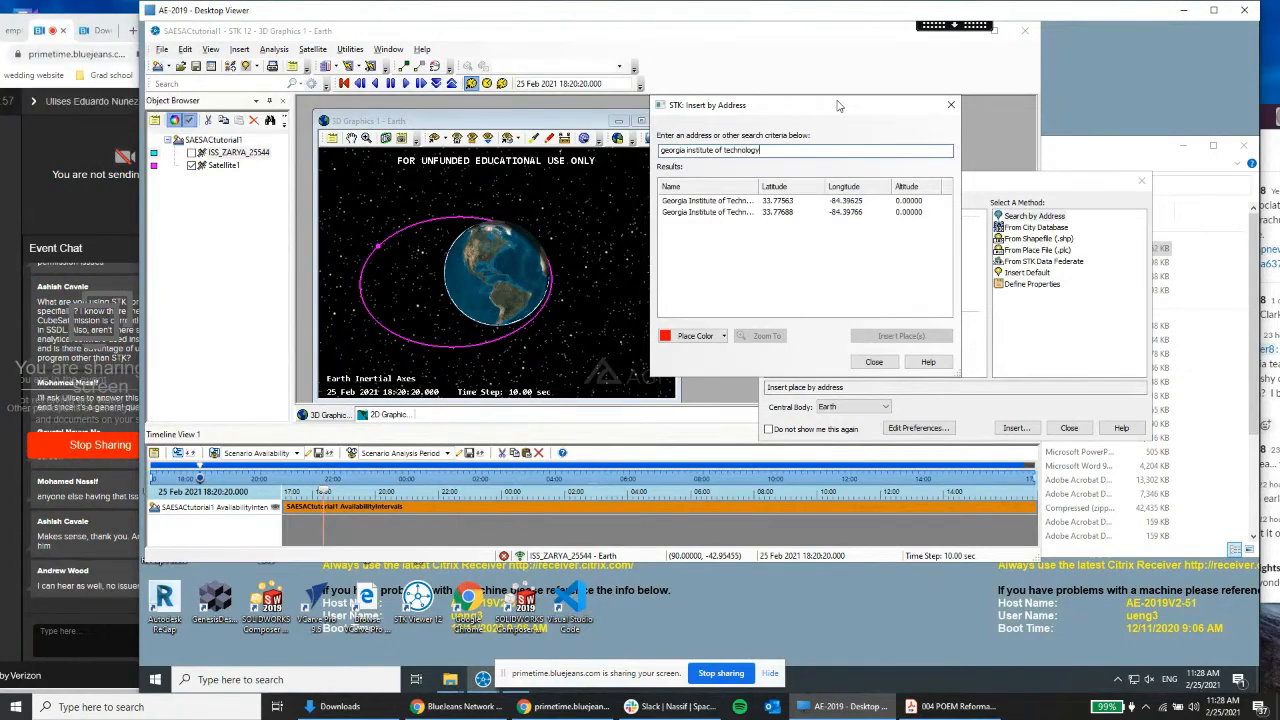
Insert the Georgia Institute of Technology result at latitude 33.77563, longitude -84.39625 as a place and close the address search
{"action": "left_click", "coordinate": [809, 201]}
{"action": "left_click", "coordinate": [888, 337]}
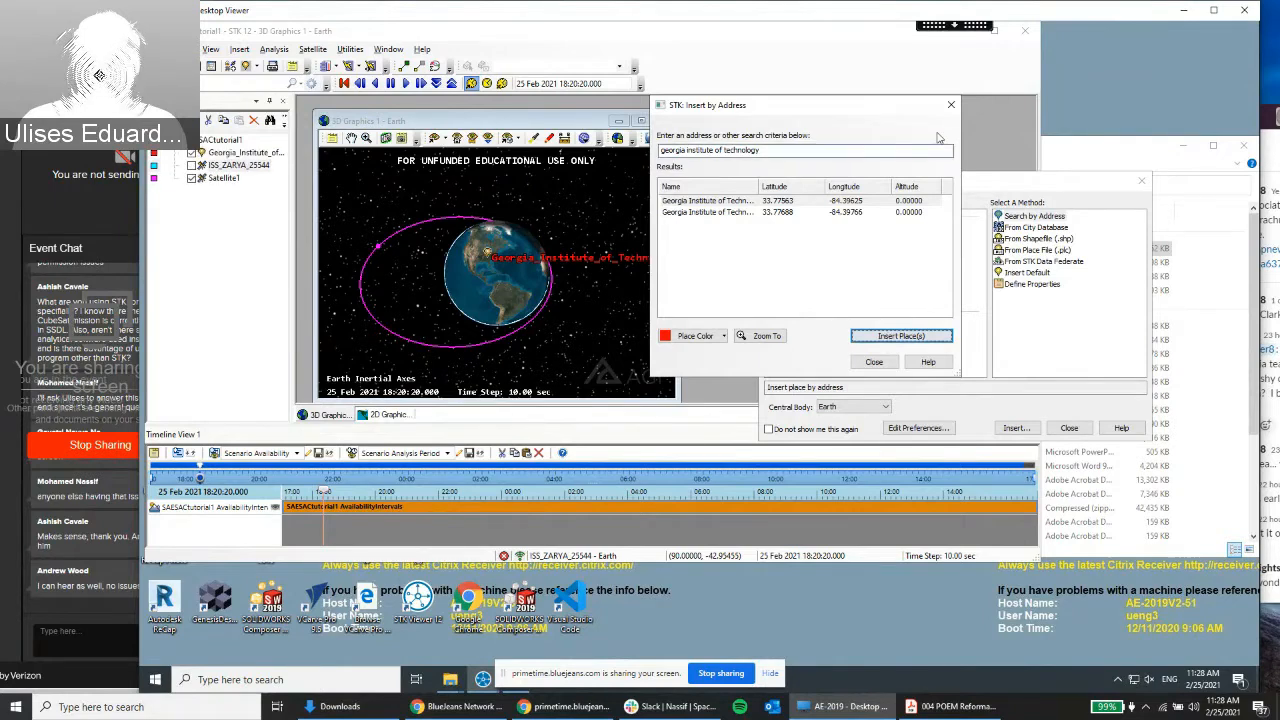
{"action": "left_click", "coordinate": [951, 104]}
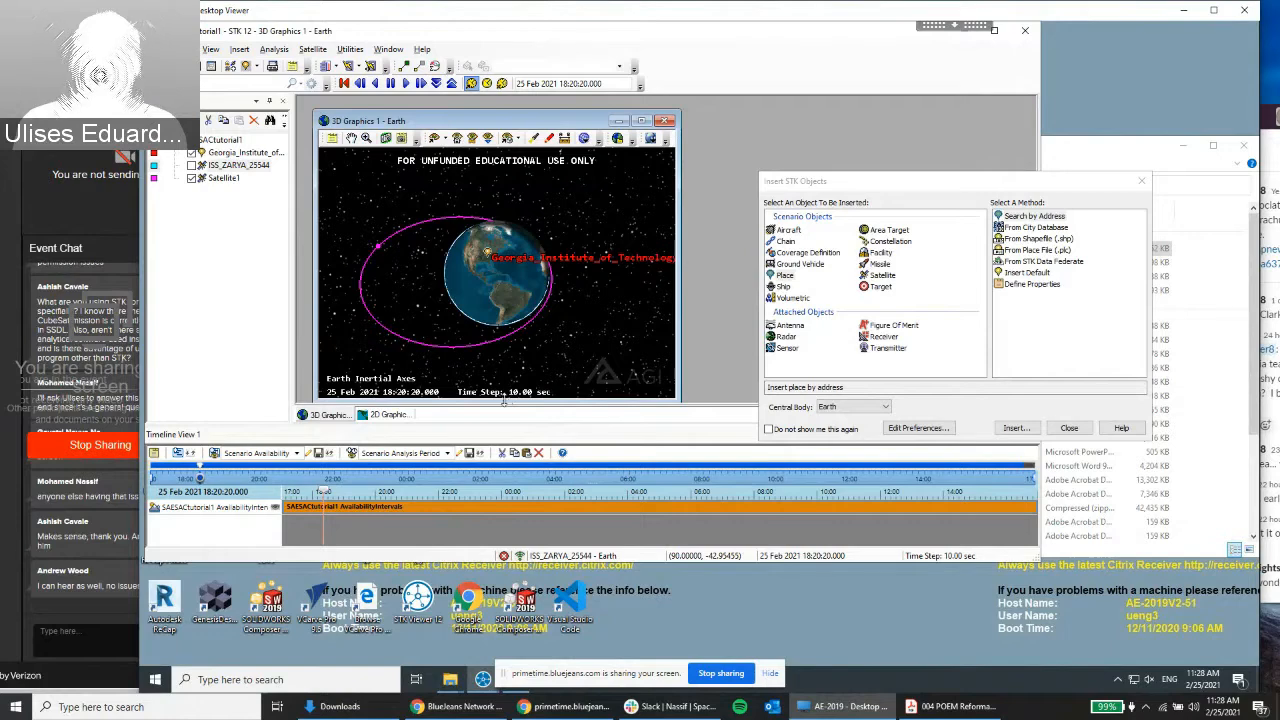
{"action": "left_click_drag", "start_coordinate": [504, 404], "coordinate": [501, 417]}
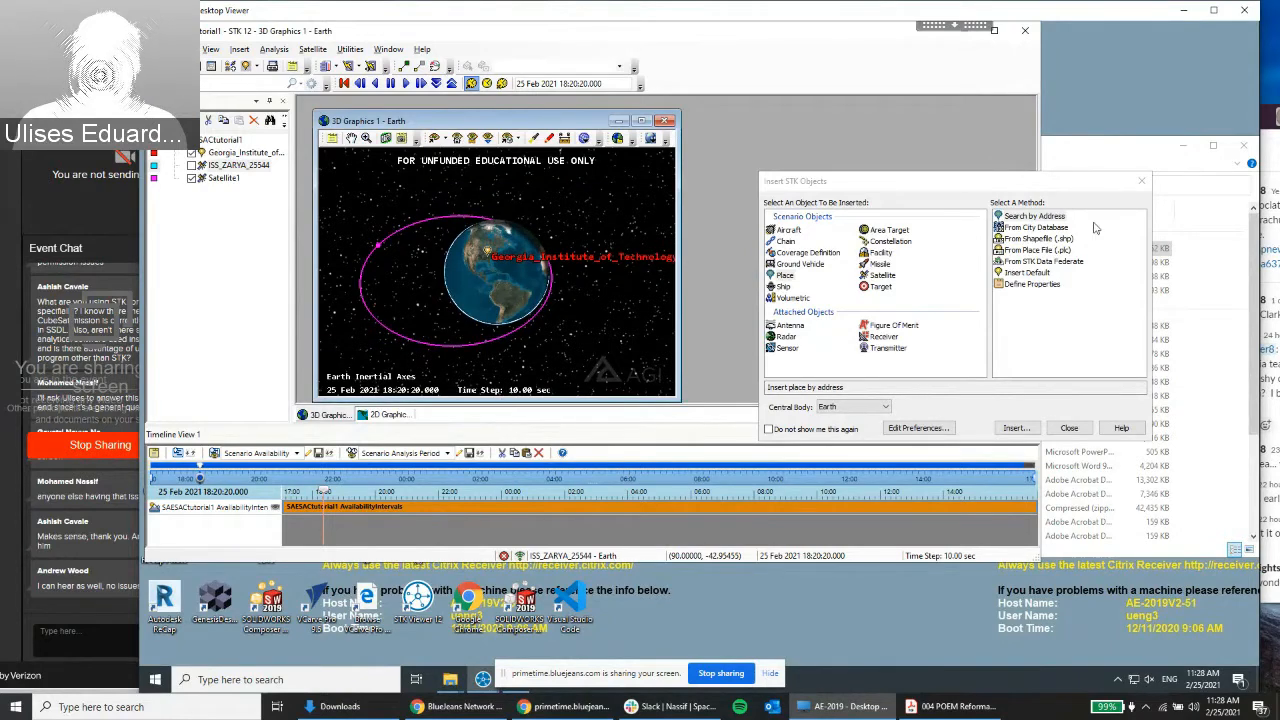
Close the Insert STK Objects dialog and enlarge both the STK window and the 3D Graphics window
{"action": "left_click", "coordinate": [1141, 181]}
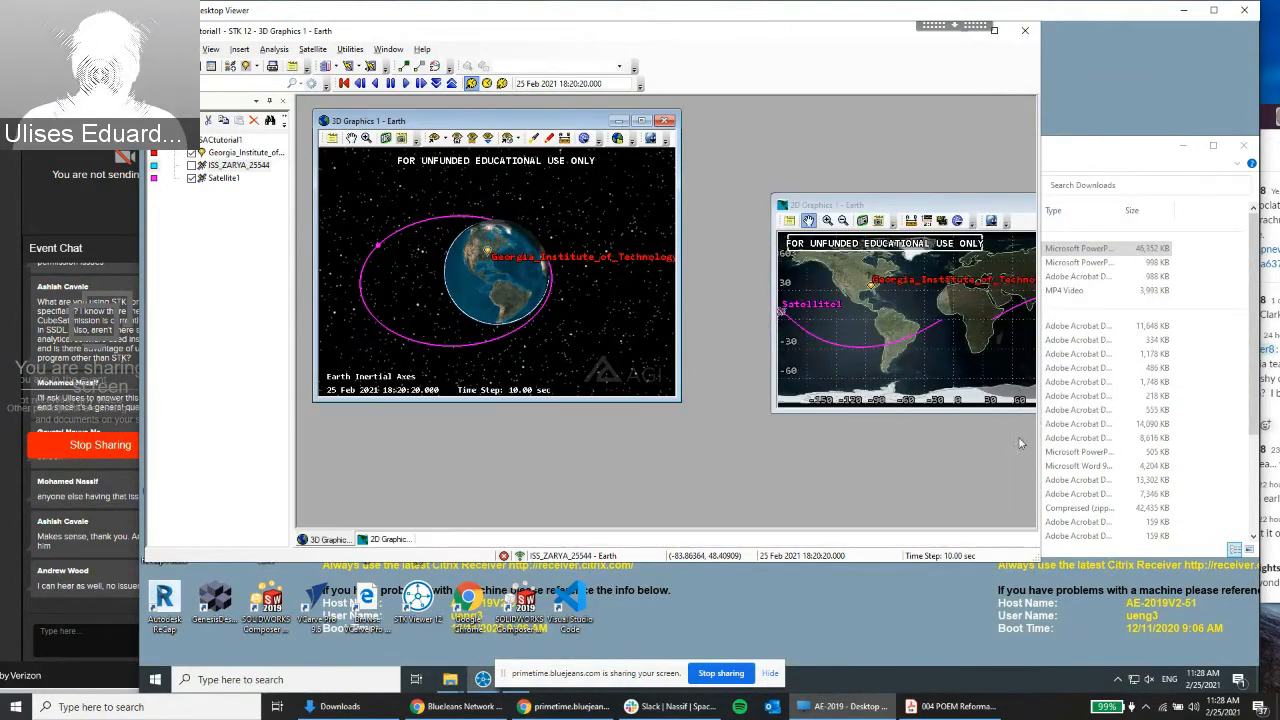
{"action": "left_click_drag", "start_coordinate": [503, 564], "coordinate": [508, 652]}
{"action": "left_click_drag", "start_coordinate": [517, 402], "coordinate": [517, 543]}
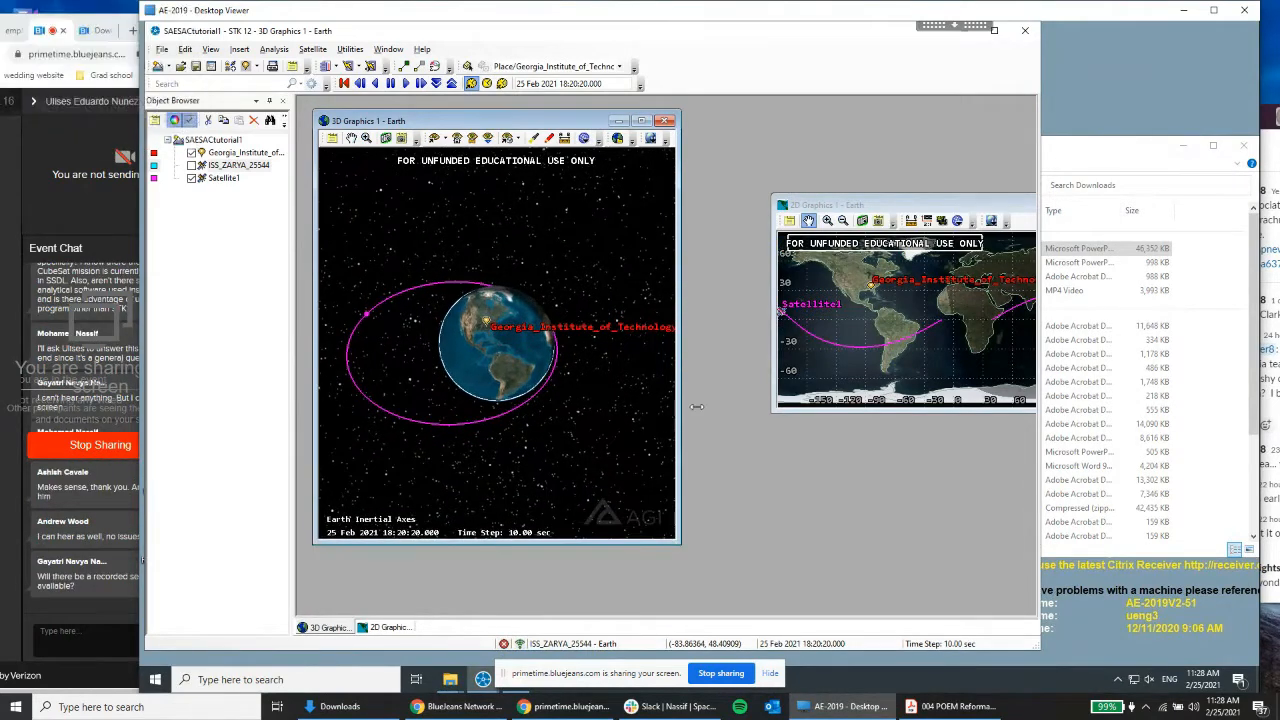
{"action": "left_click_drag", "start_coordinate": [680, 412], "coordinate": [804, 410]}
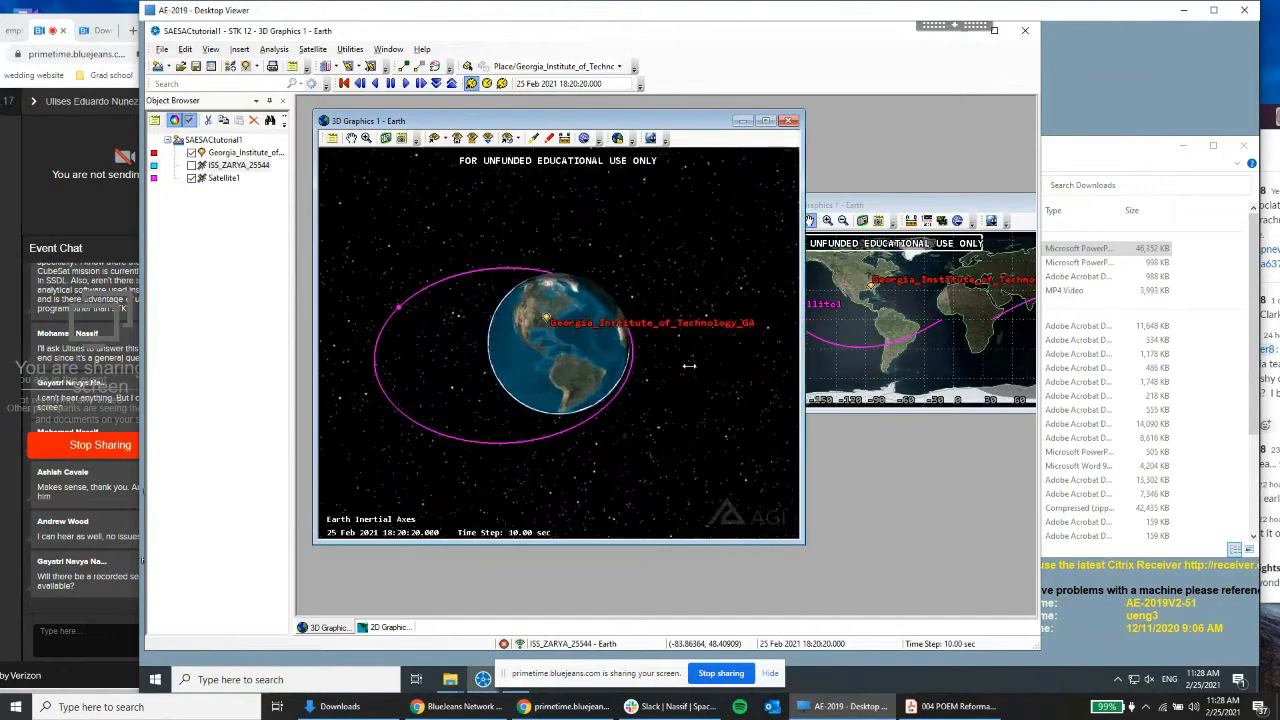
Zoom the 3D view to the Georgia Institute of Technology place
{"action": "left_click", "coordinate": [237, 167]}
{"action": "right_click", "coordinate": [236, 167]}
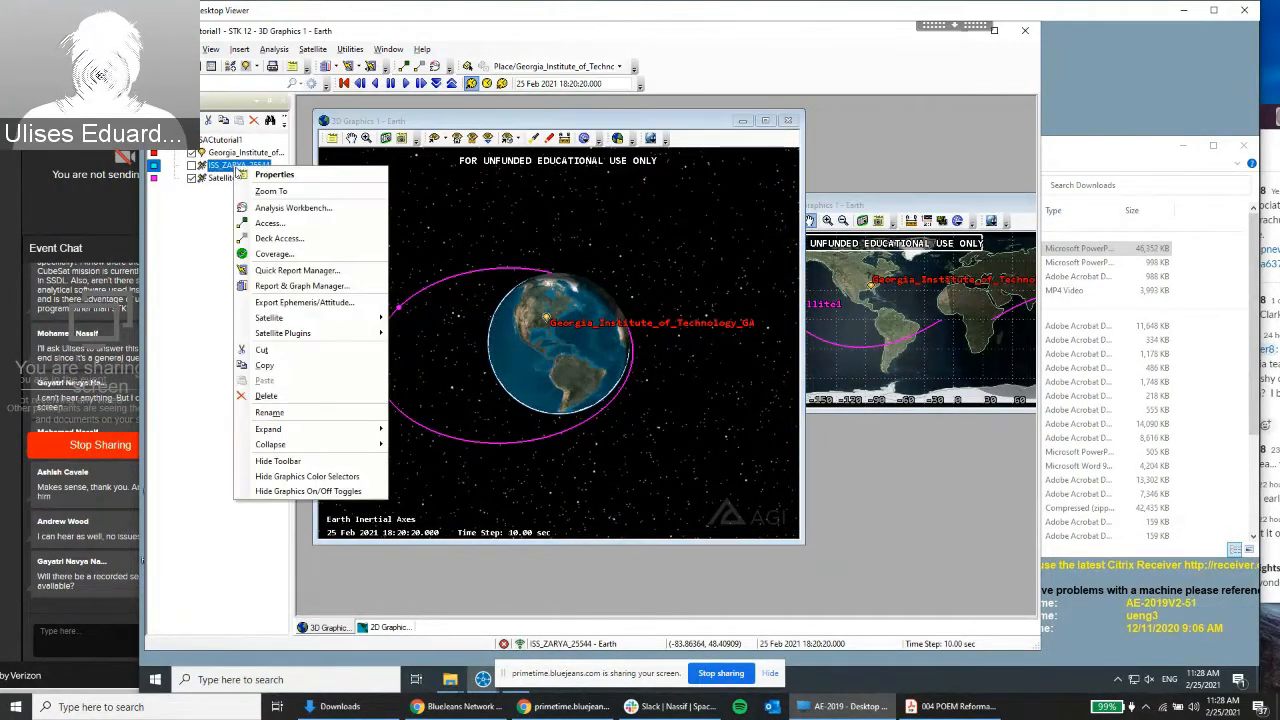
{"action": "left_click", "coordinate": [234, 157]}
{"action": "left_click", "coordinate": [234, 156]}
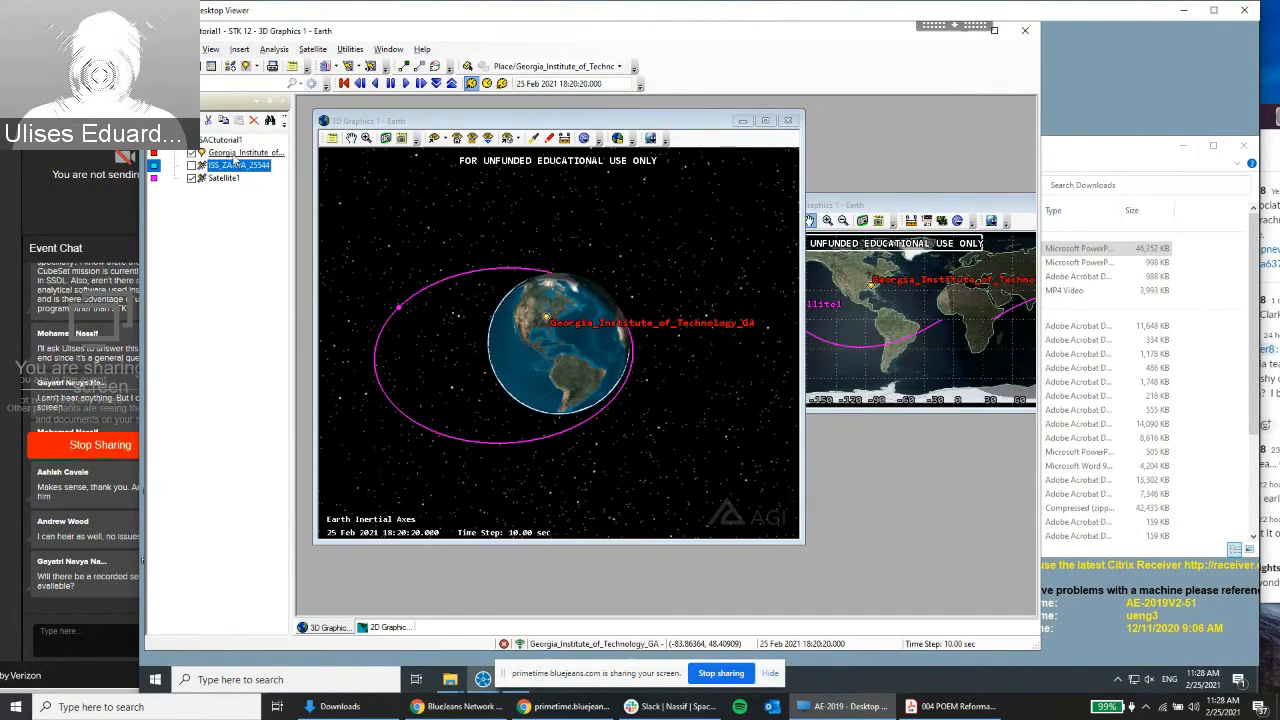
{"action": "right_click", "coordinate": [234, 156]}
{"action": "left_click", "coordinate": [201, 211]}
{"action": "left_click", "coordinate": [223, 151]}
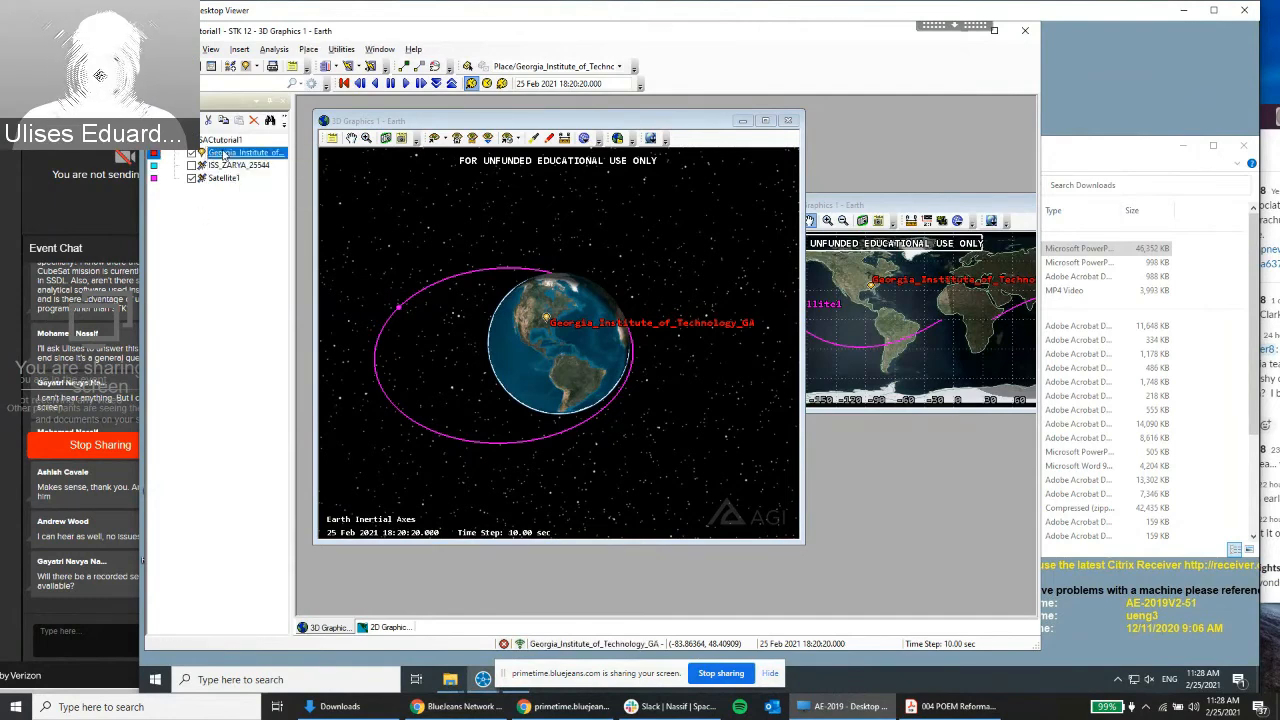
{"action": "right_click", "coordinate": [223, 151]}
{"action": "left_click", "coordinate": [259, 175]}
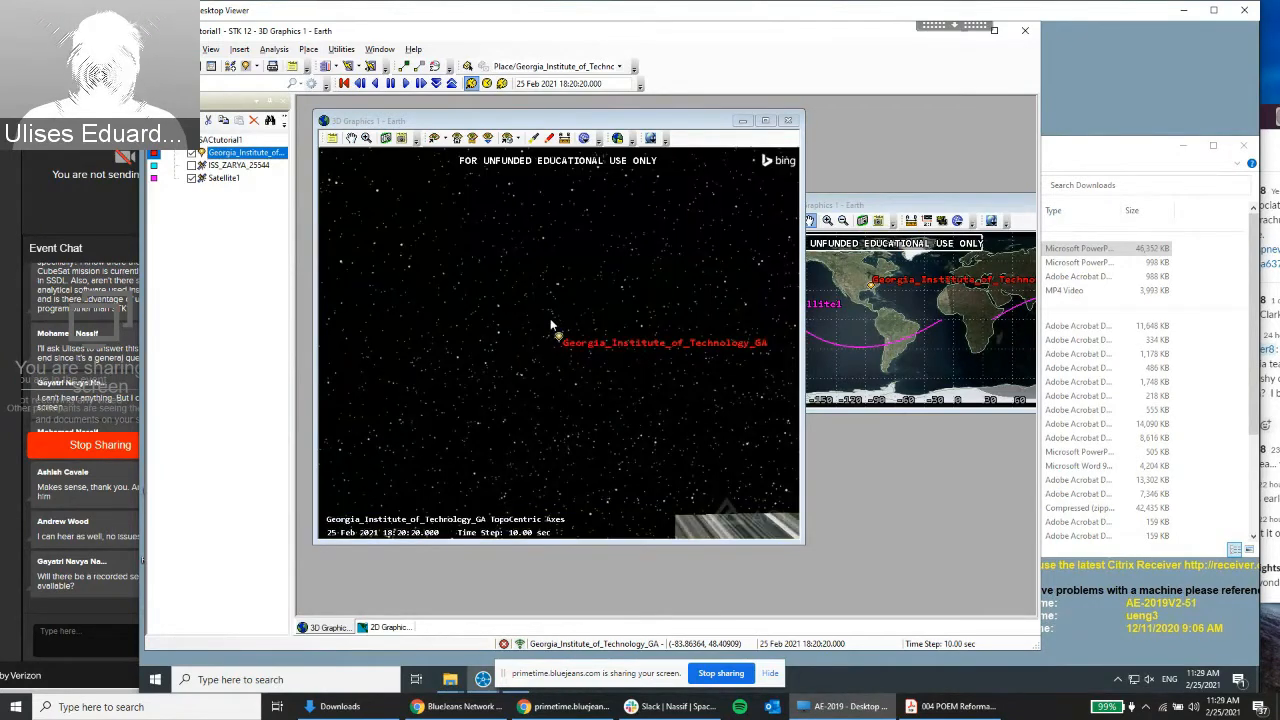
Examine the satellite imagery around the Georgia Institute of Technology place, from the marker's immediate surroundings out to the wider city
{"action": "mouse_move", "coordinate": [555, 314]}
{"action": "left_mouse_down"}
{"action": "mouse_move", "coordinate": [552, 357]}
{"action": "mouse_move", "coordinate": [561, 277]}
{"action": "mouse_move", "coordinate": [555, 307]}
{"action": "left_mouse_up"}
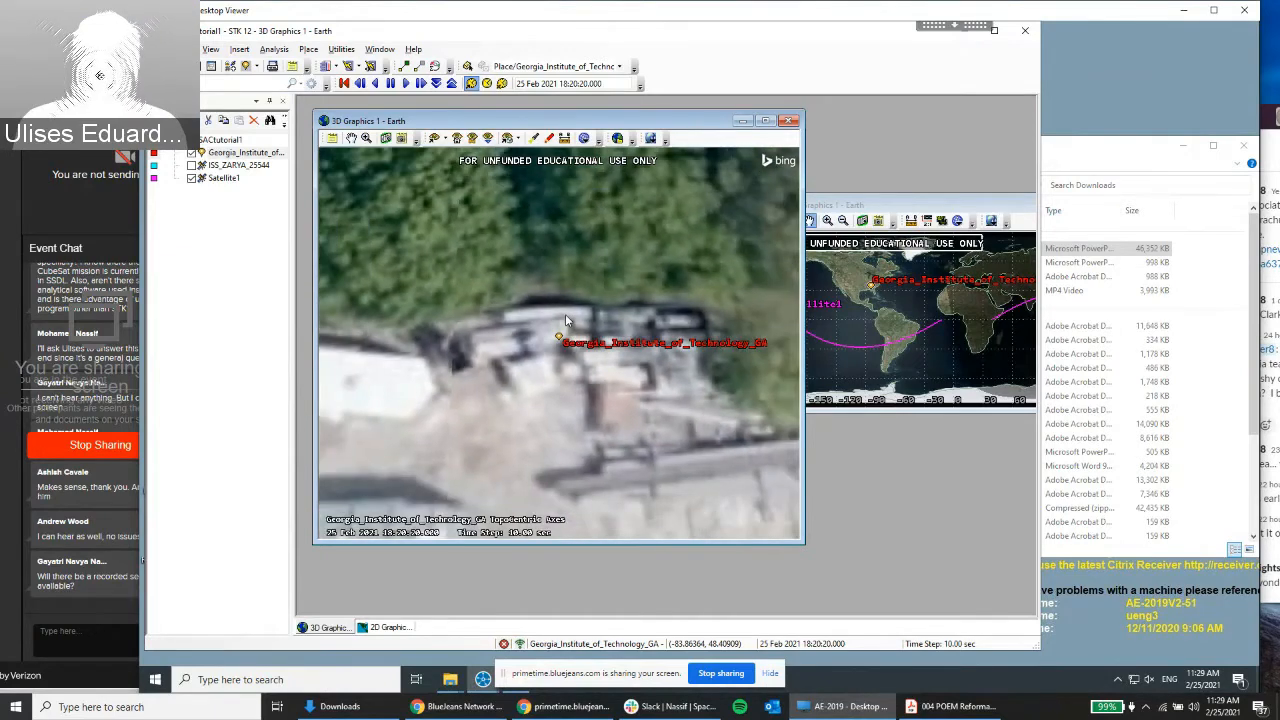
{"action": "scroll", "coordinate": [562, 334], "scroll_direction": "down", "scroll_amount": 3}
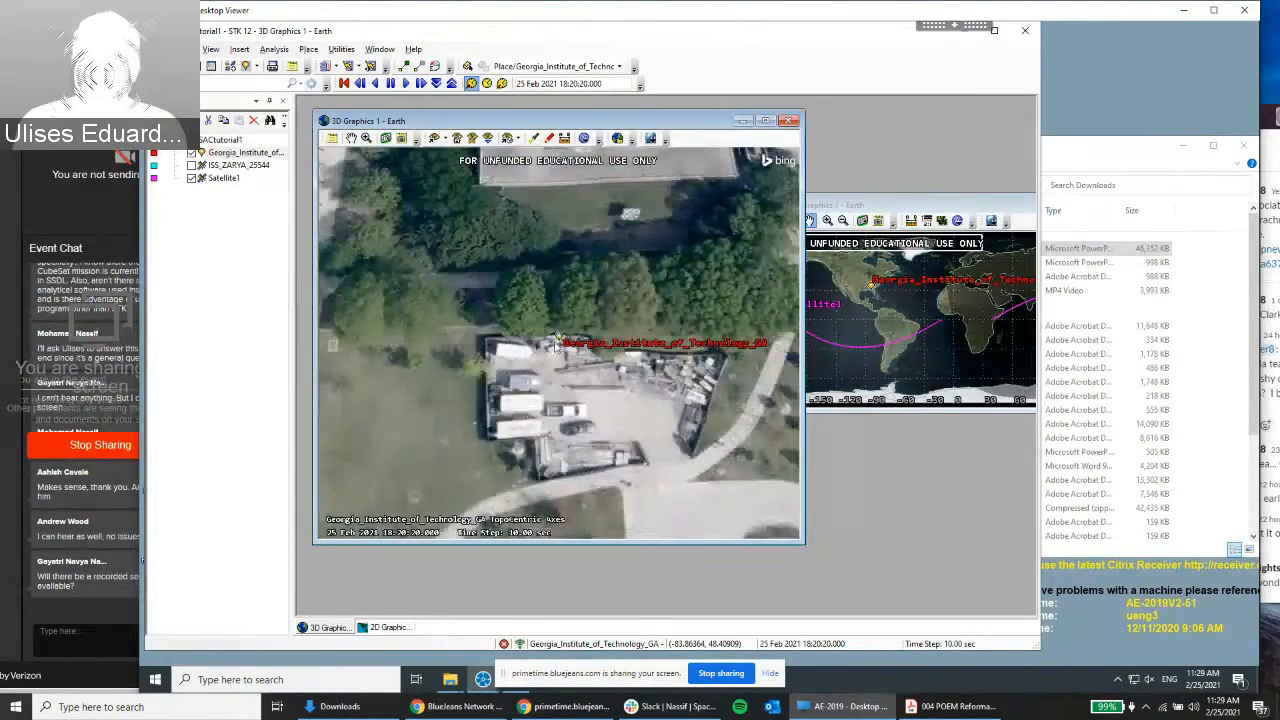
{"action": "scroll", "coordinate": [557, 344], "scroll_direction": "down", "scroll_amount": 4}
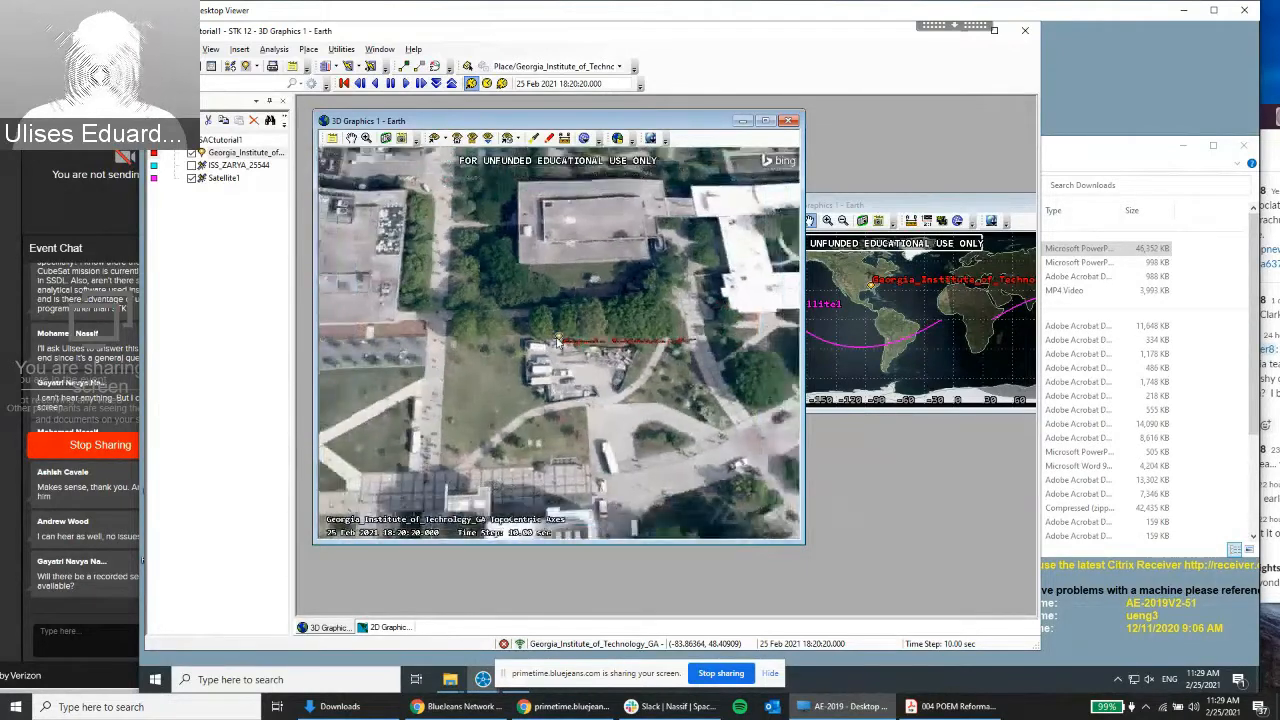
{"action": "scroll", "coordinate": [557, 342], "scroll_direction": "down", "scroll_amount": 2}
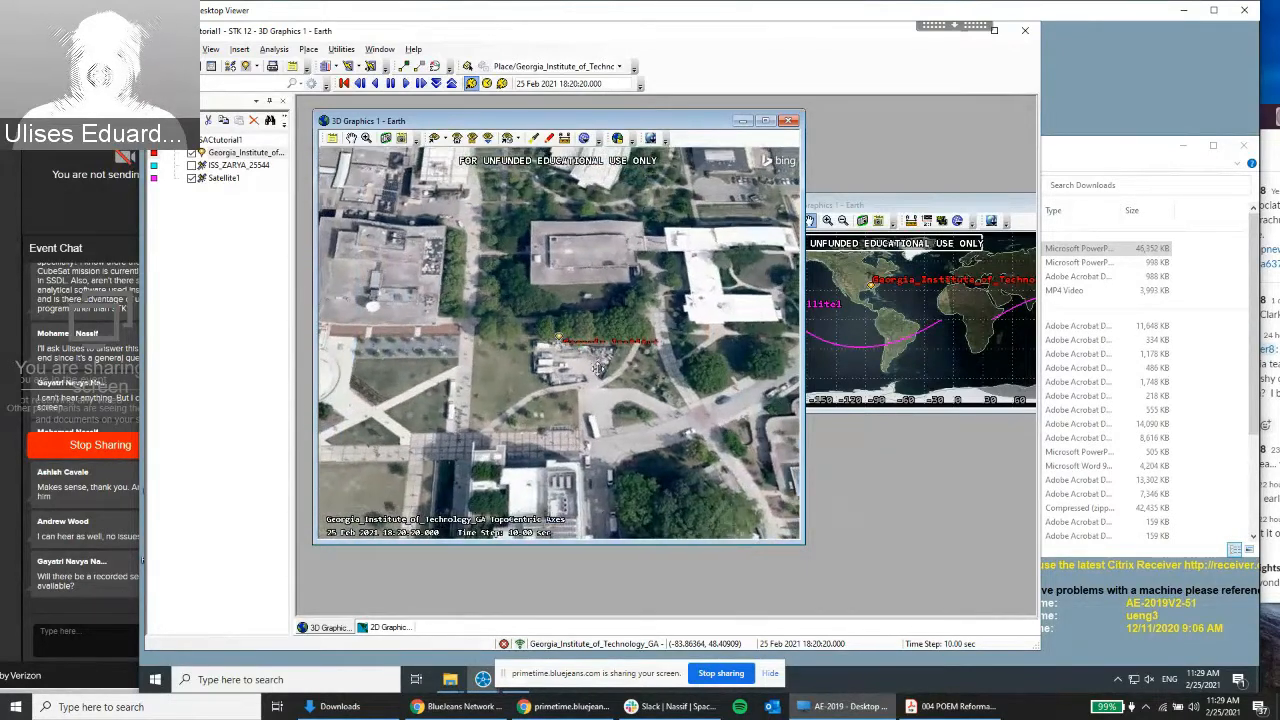
{"action": "scroll", "coordinate": [557, 342], "scroll_direction": "down", "scroll_amount": 3}
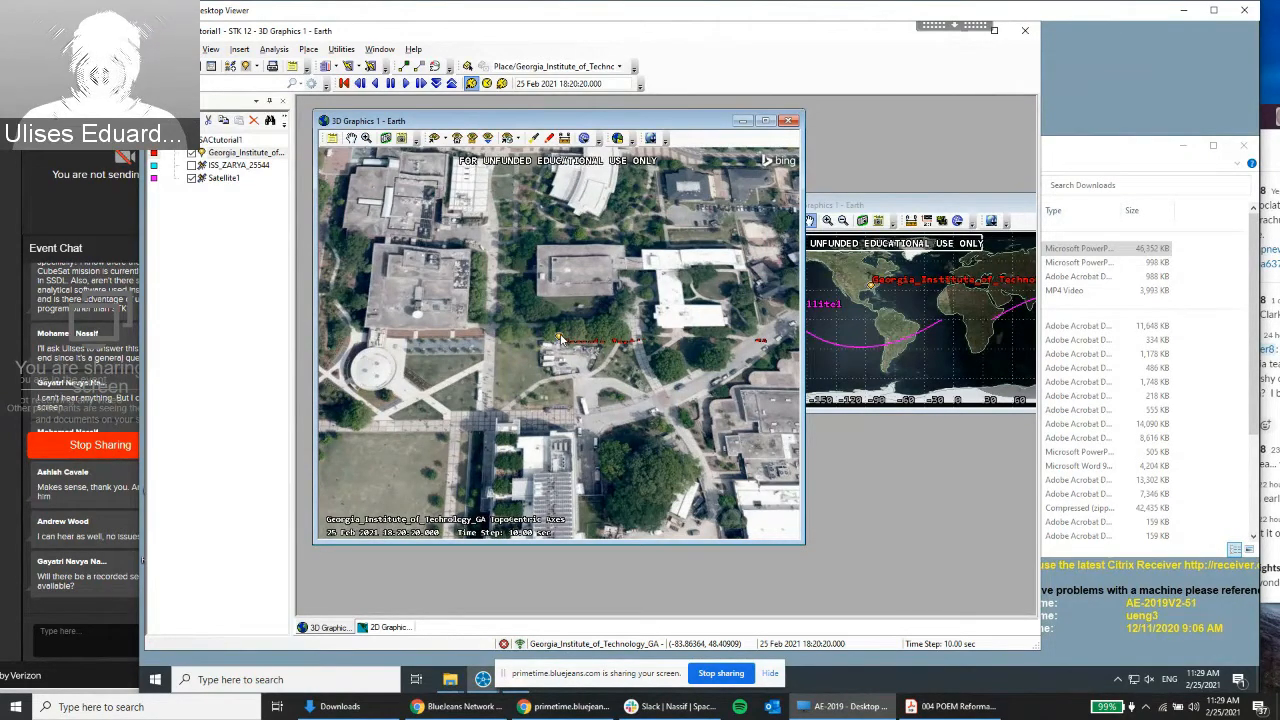
{"action": "scroll", "coordinate": [555, 357], "scroll_direction": "down", "scroll_amount": 4}
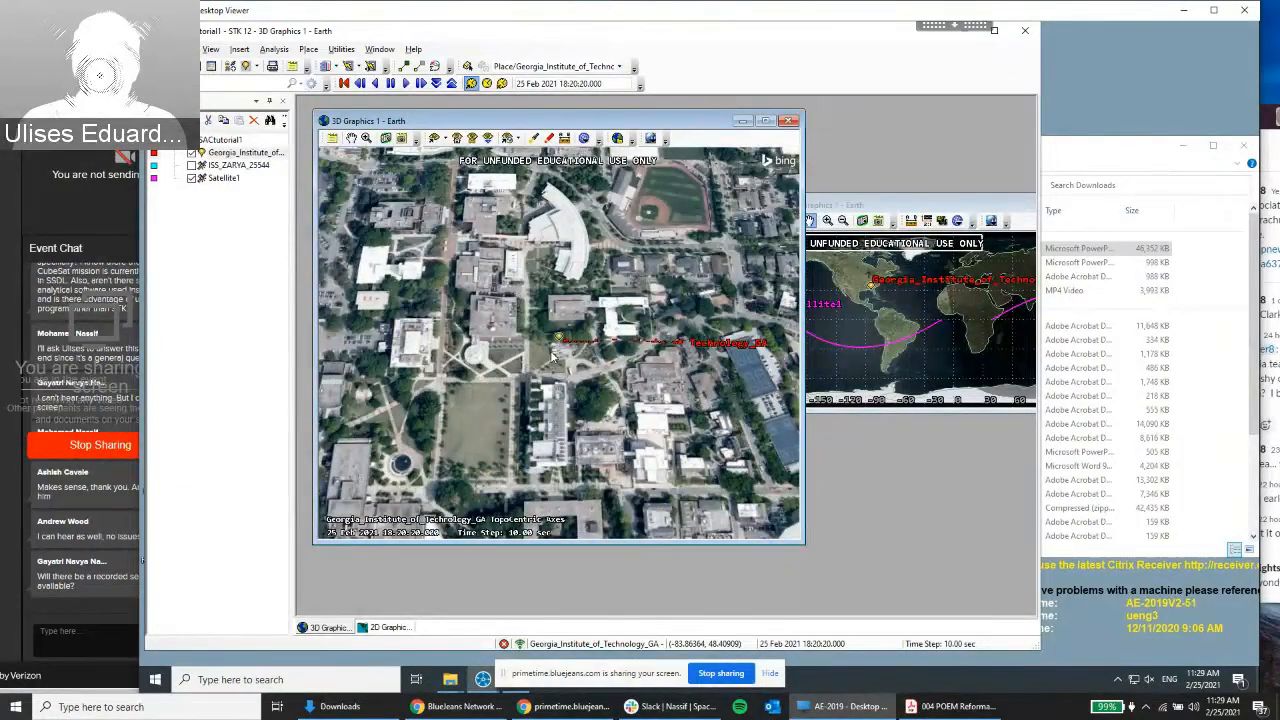
{"action": "scroll", "coordinate": [555, 357], "scroll_direction": "down", "scroll_amount": 2}
{"action": "scroll", "coordinate": [553, 357], "scroll_direction": "down", "scroll_amount": 3}
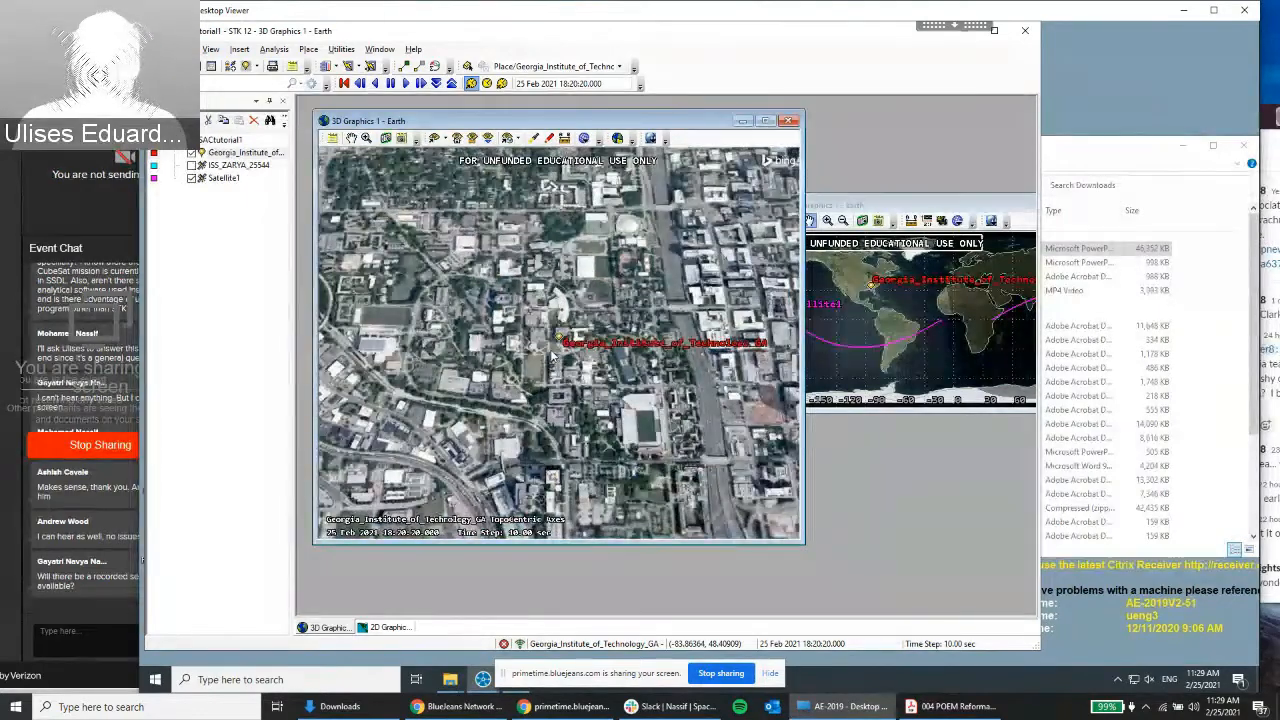
{"action": "scroll", "coordinate": [553, 355], "scroll_direction": "down", "scroll_amount": 3}
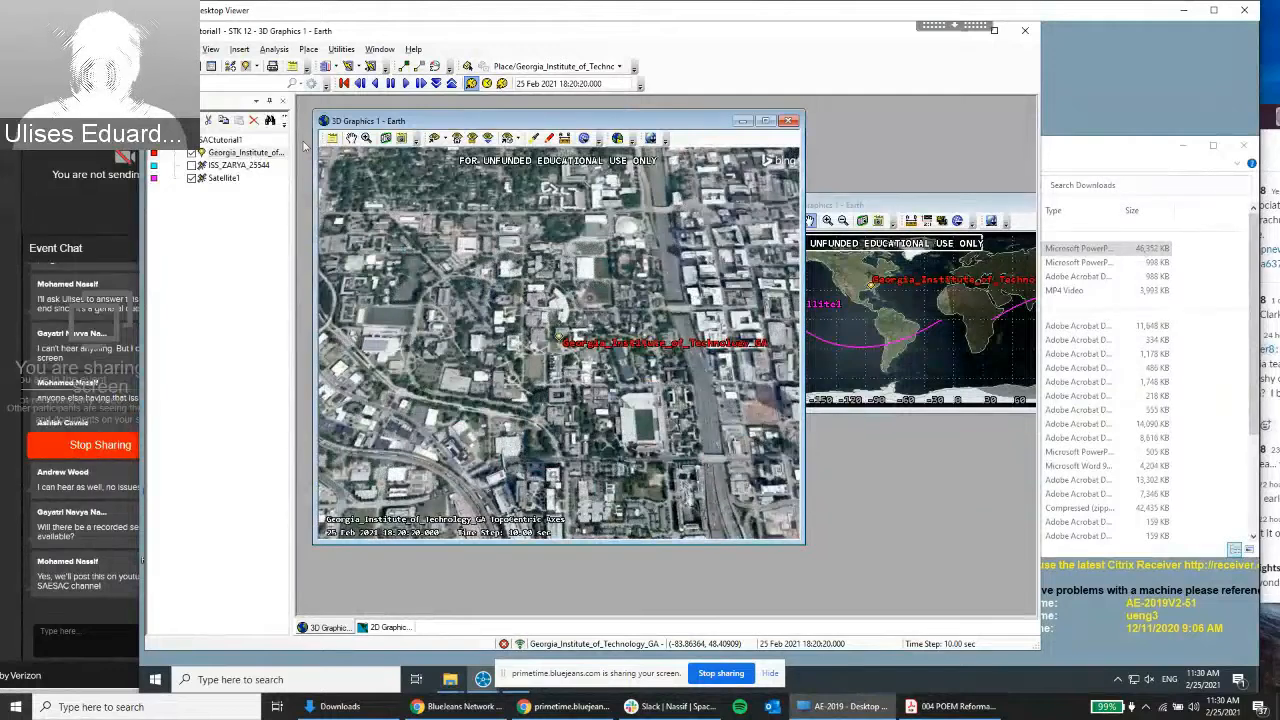
Restore the 3D view to the whole Earth and frame Satellite1's full orbit together with the ground place
{"action": "left_click", "coordinate": [222, 178]}
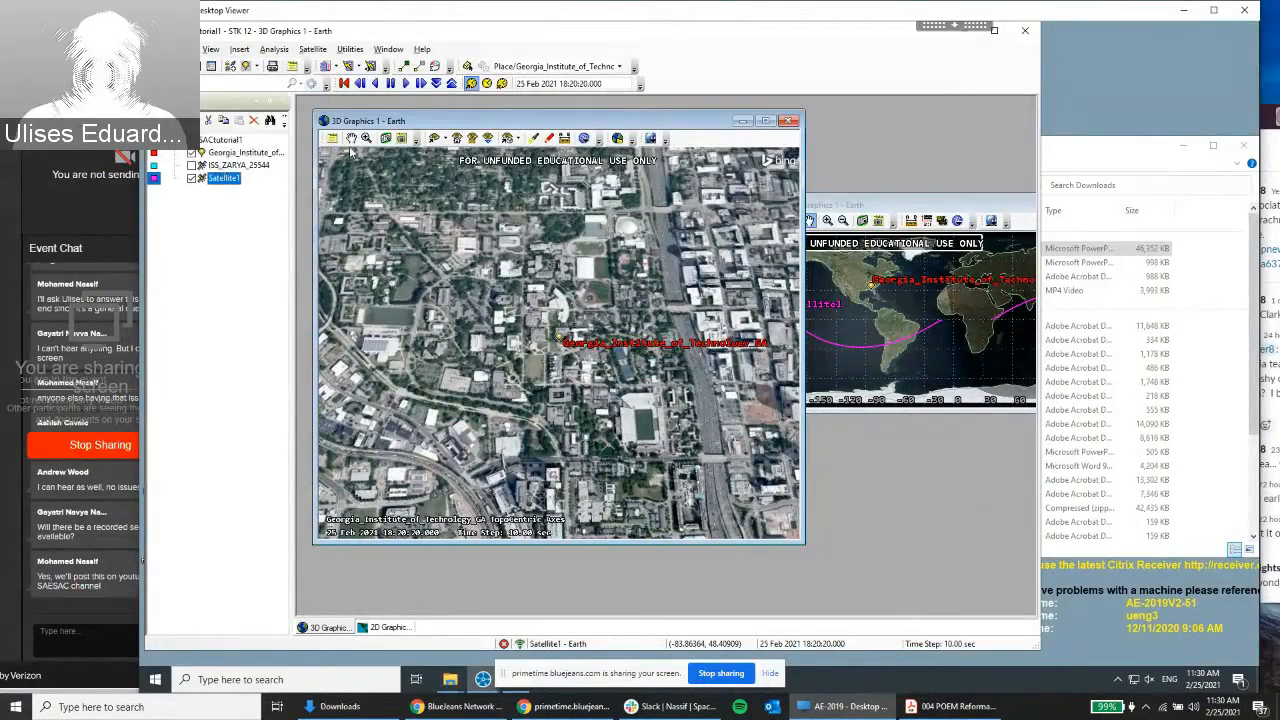
{"action": "left_click", "coordinate": [433, 140]}
{"action": "left_click", "coordinate": [752, 190]}
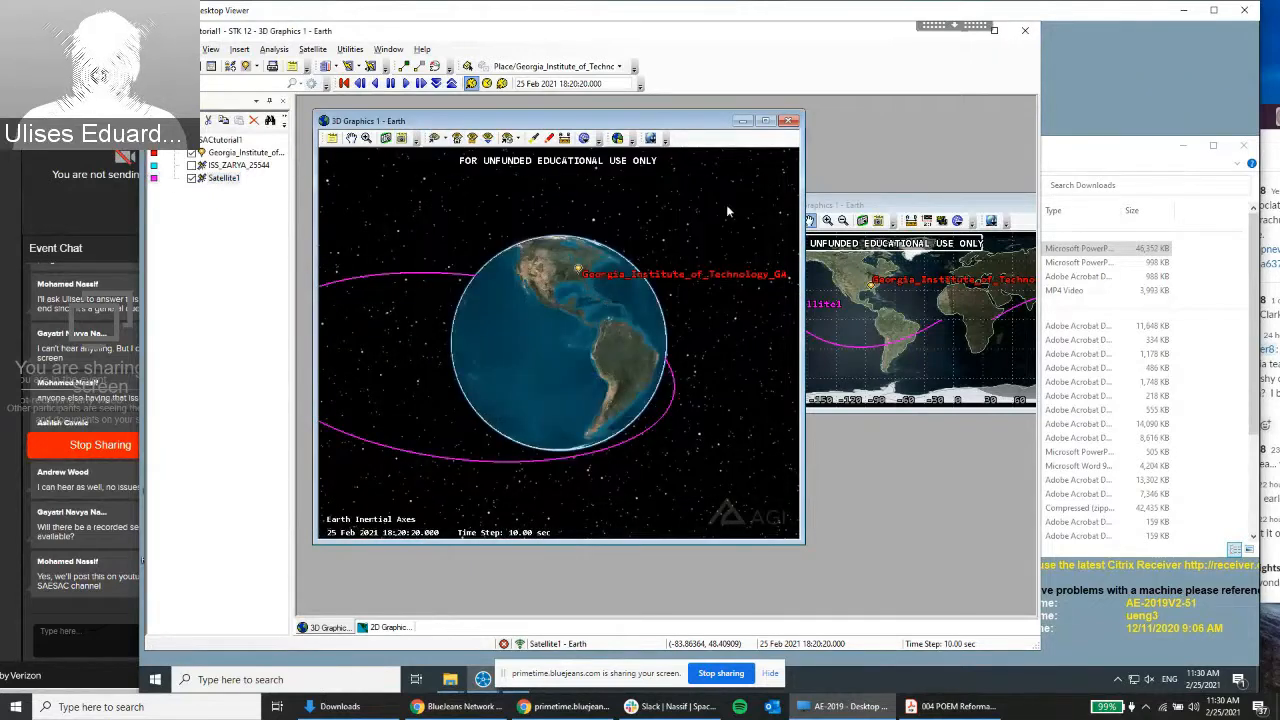
{"action": "scroll", "coordinate": [582, 292], "scroll_direction": "up", "scroll_amount": 1}
{"action": "scroll", "coordinate": [580, 292], "scroll_direction": "down", "scroll_amount": 2}
{"action": "left_click_drag", "start_coordinate": [580, 292], "coordinate": [575, 288]}
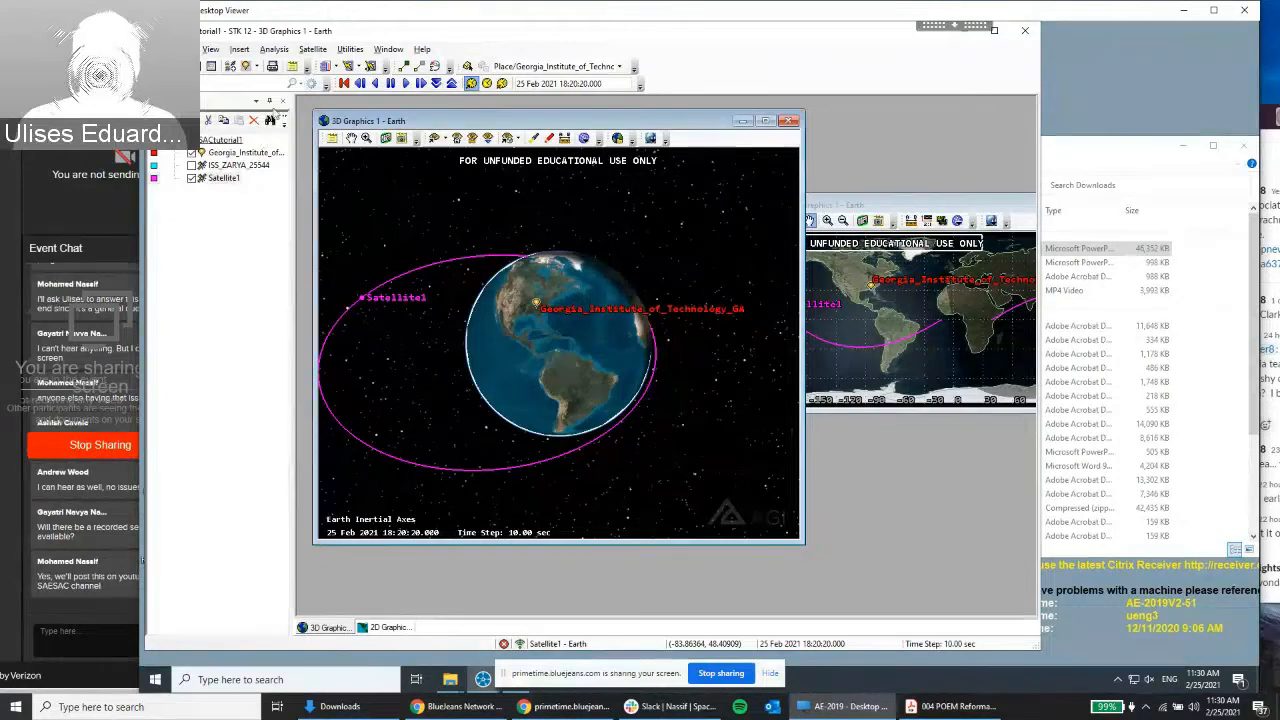
Insert a sensor with the Define Properties method, attached to Georgia_Institute_of_Technology_GA
{"action": "left_click", "coordinate": [239, 49]}
{"action": "left_click", "coordinate": [262, 62]}
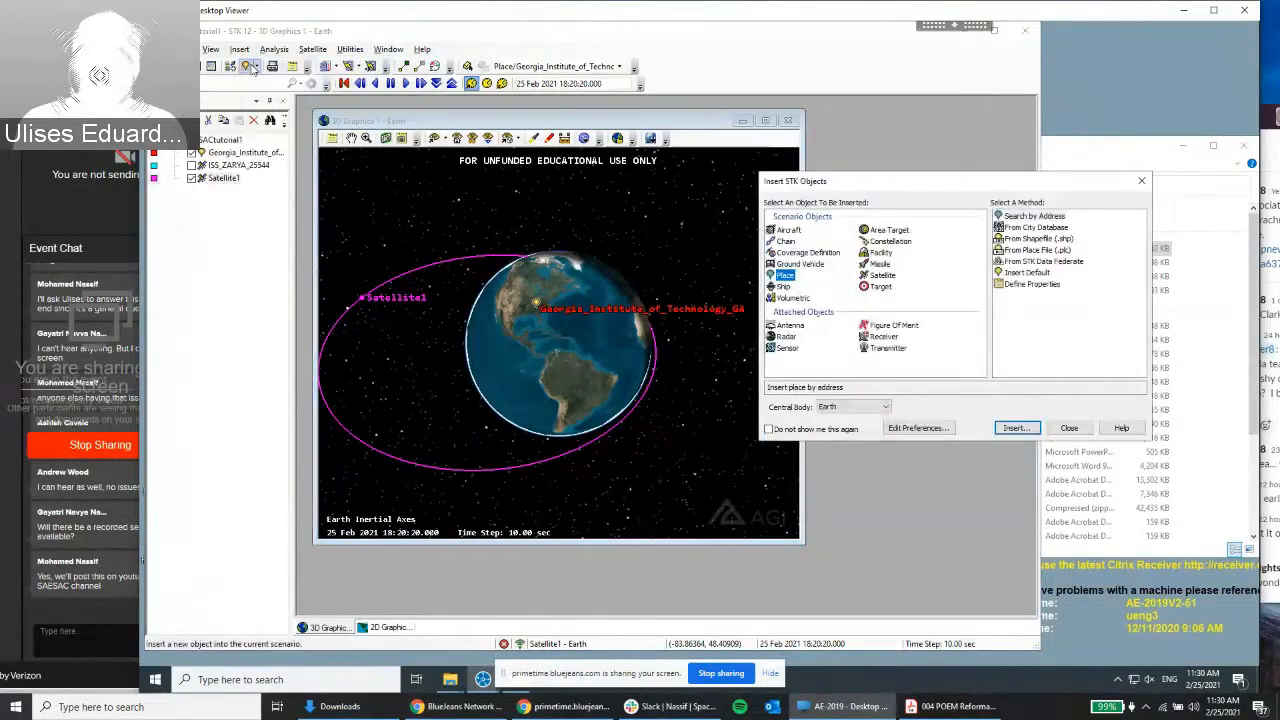
{"action": "left_click", "coordinate": [786, 348]}
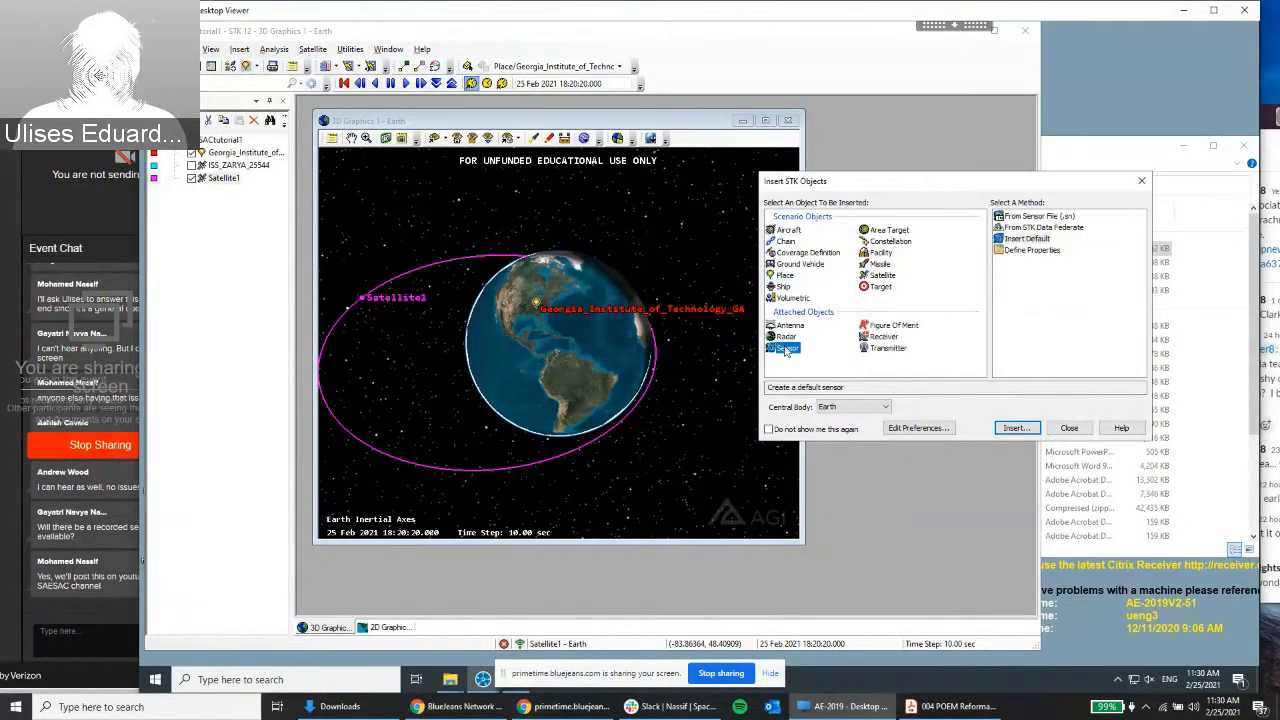
{"action": "left_click", "coordinate": [1030, 250]}
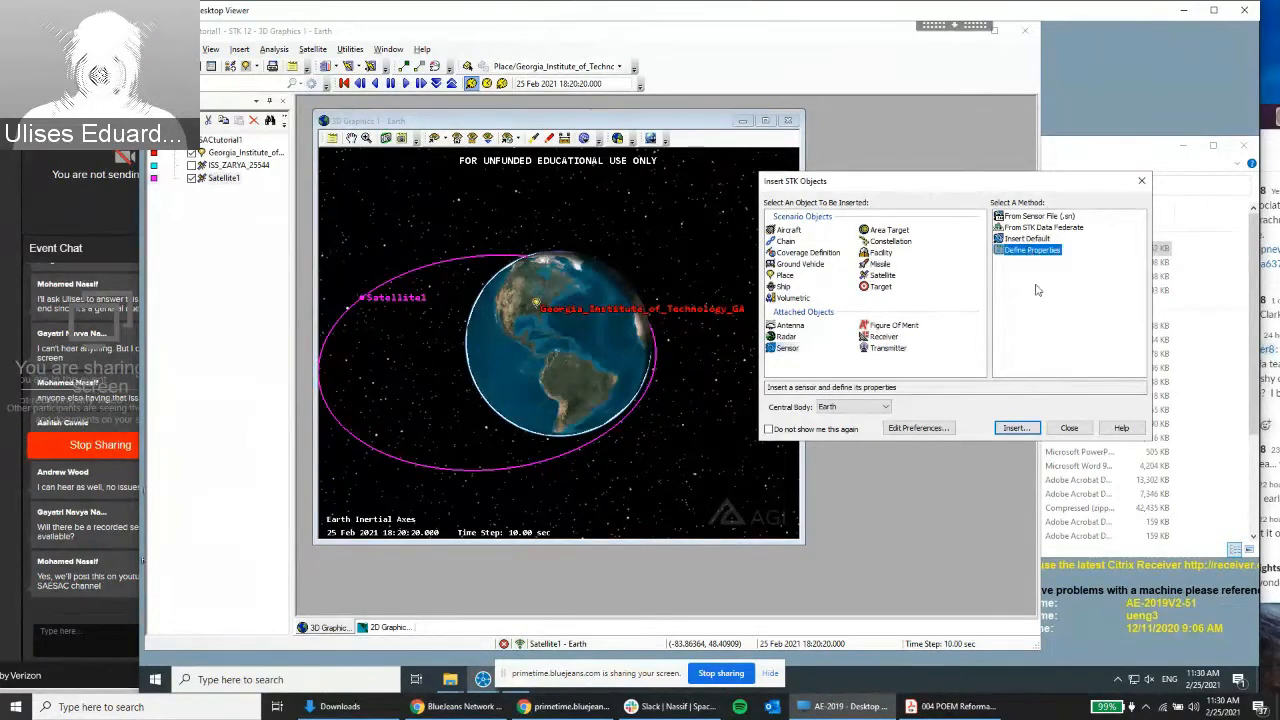
{"action": "left_click", "coordinate": [1016, 428]}
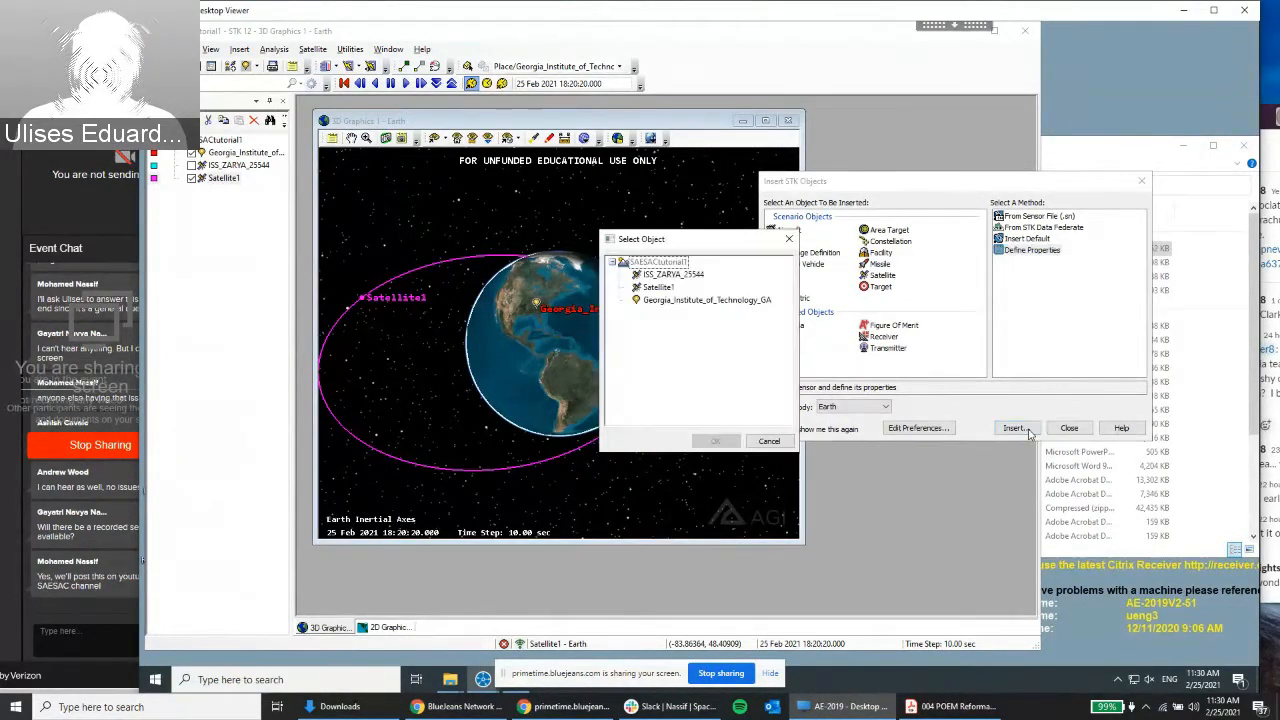
{"action": "left_click", "coordinate": [690, 300]}
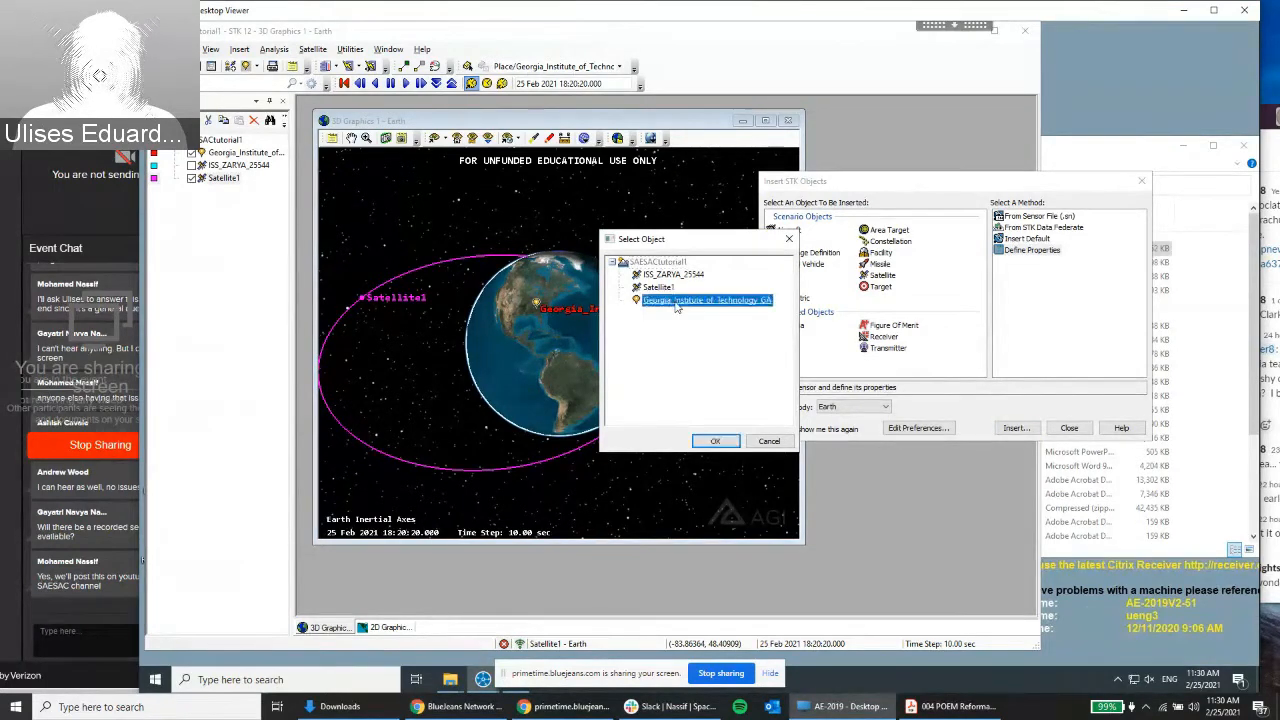
{"action": "left_click", "coordinate": [711, 441]}
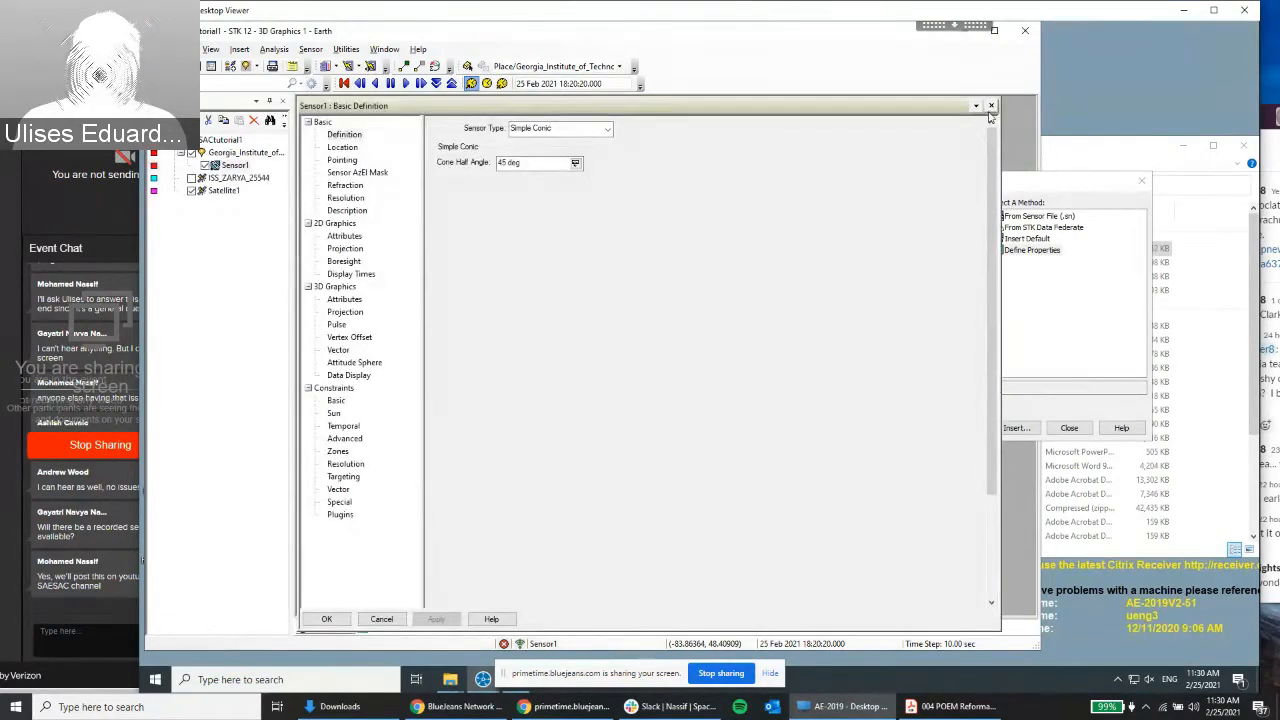
Close the new sensor's properties and view its cone against Satellite1's orbit in the 3D window
{"action": "left_click", "coordinate": [991, 105]}
{"action": "left_click", "coordinate": [757, 238]}
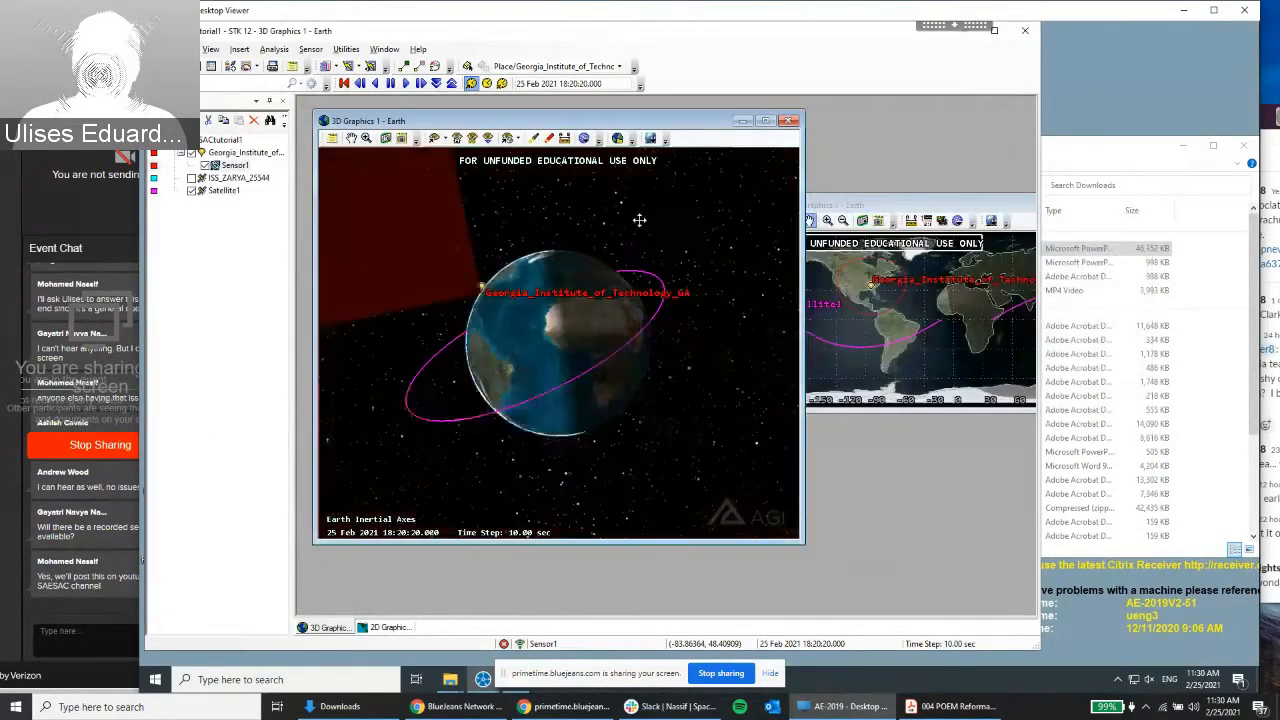
{"action": "left_click_drag", "start_coordinate": [639, 220], "coordinate": [580, 286]}
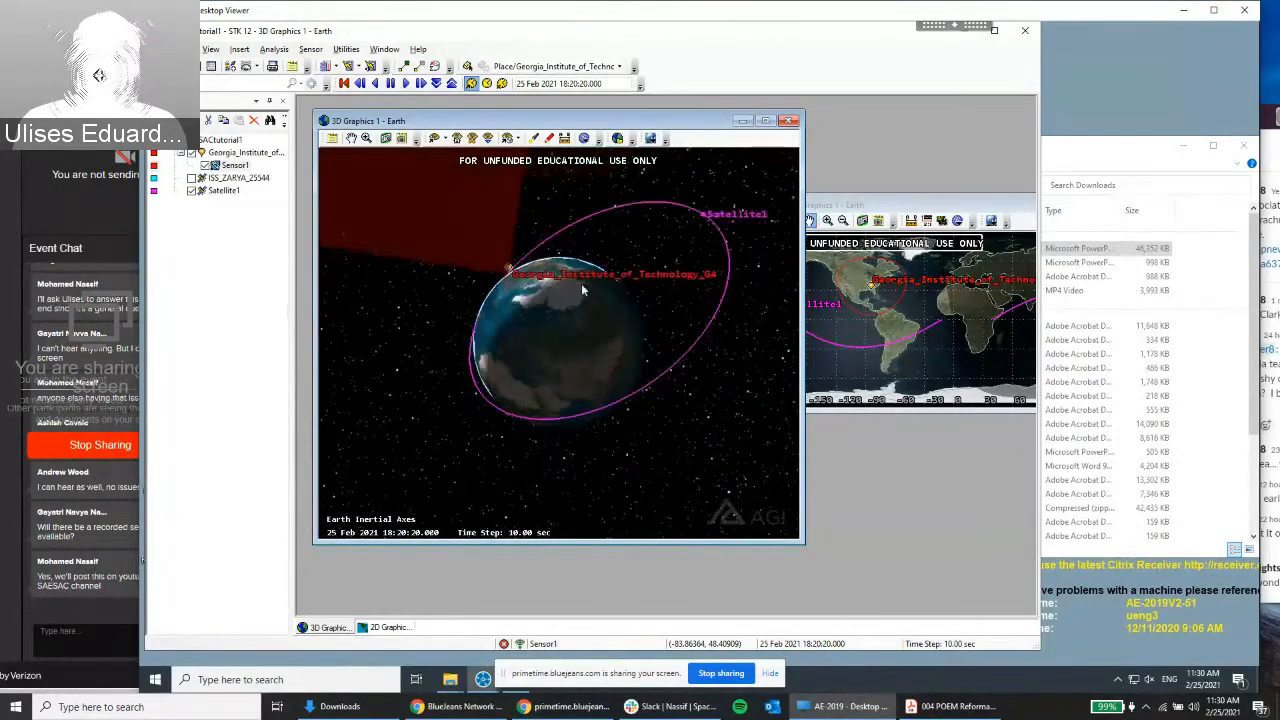
Set Sensor1's cone half angle to 80 deg, apply it, and inspect the widened cone in the 3D view
{"action": "double_click", "coordinate": [236, 166]}
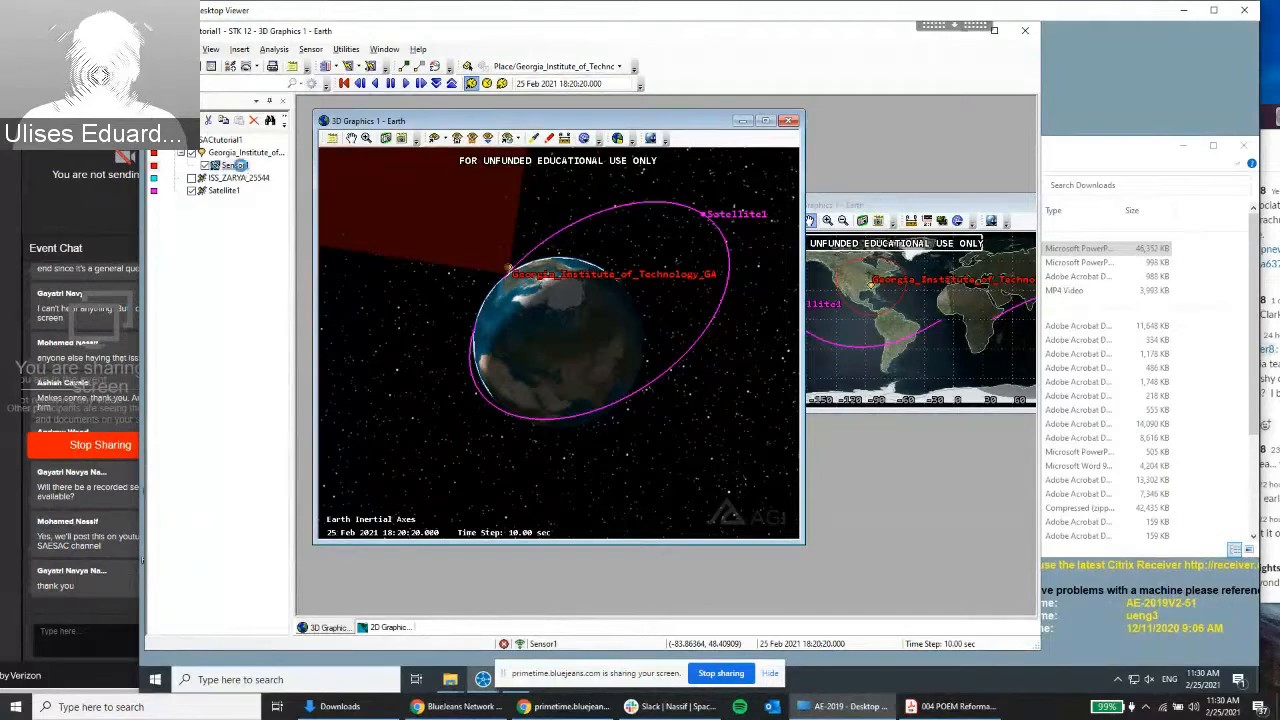
{"action": "left_click_drag", "start_coordinate": [531, 166], "coordinate": [455, 150]}
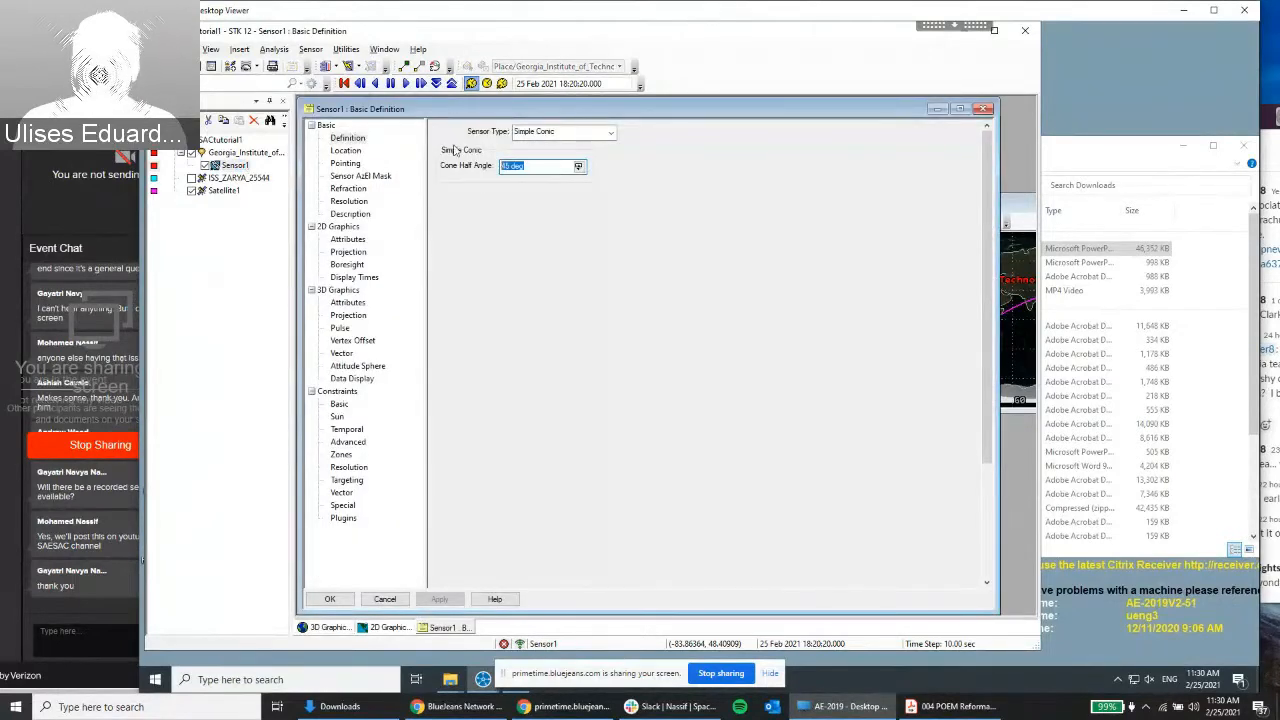
{"action": "type", "text": "80"}
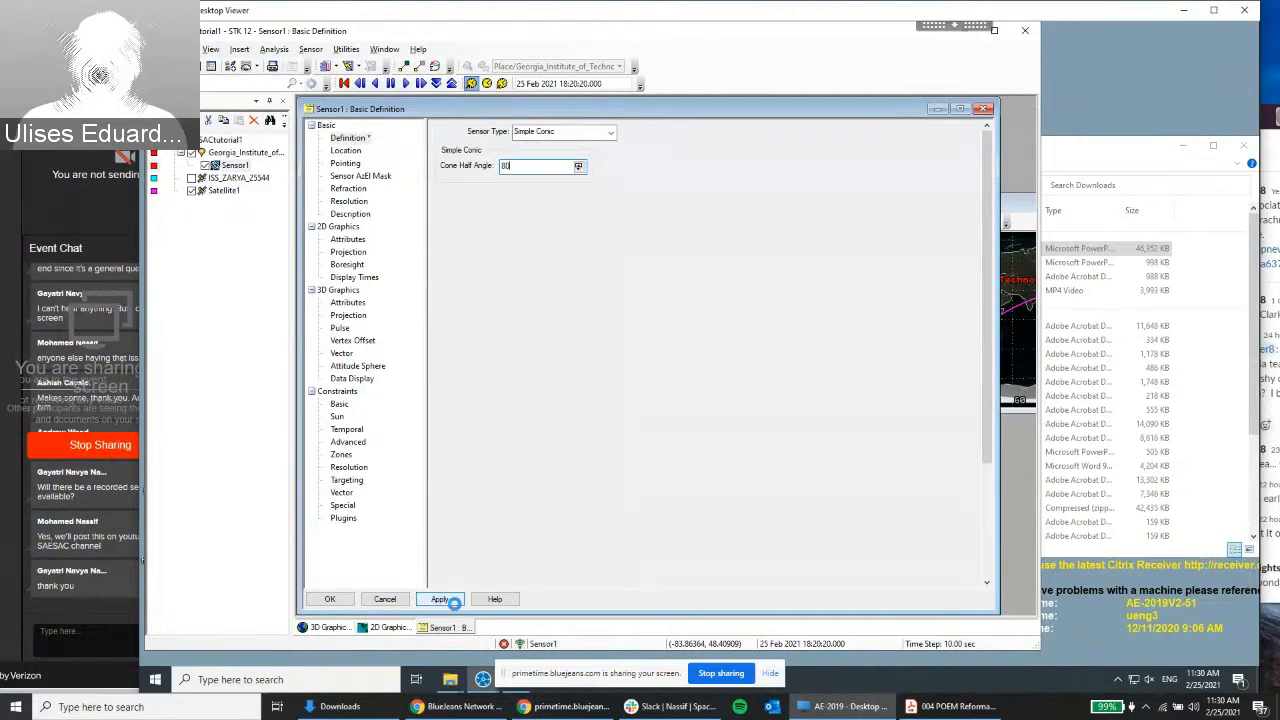
{"action": "left_click", "coordinate": [441, 600]}
{"action": "left_click", "coordinate": [332, 628]}
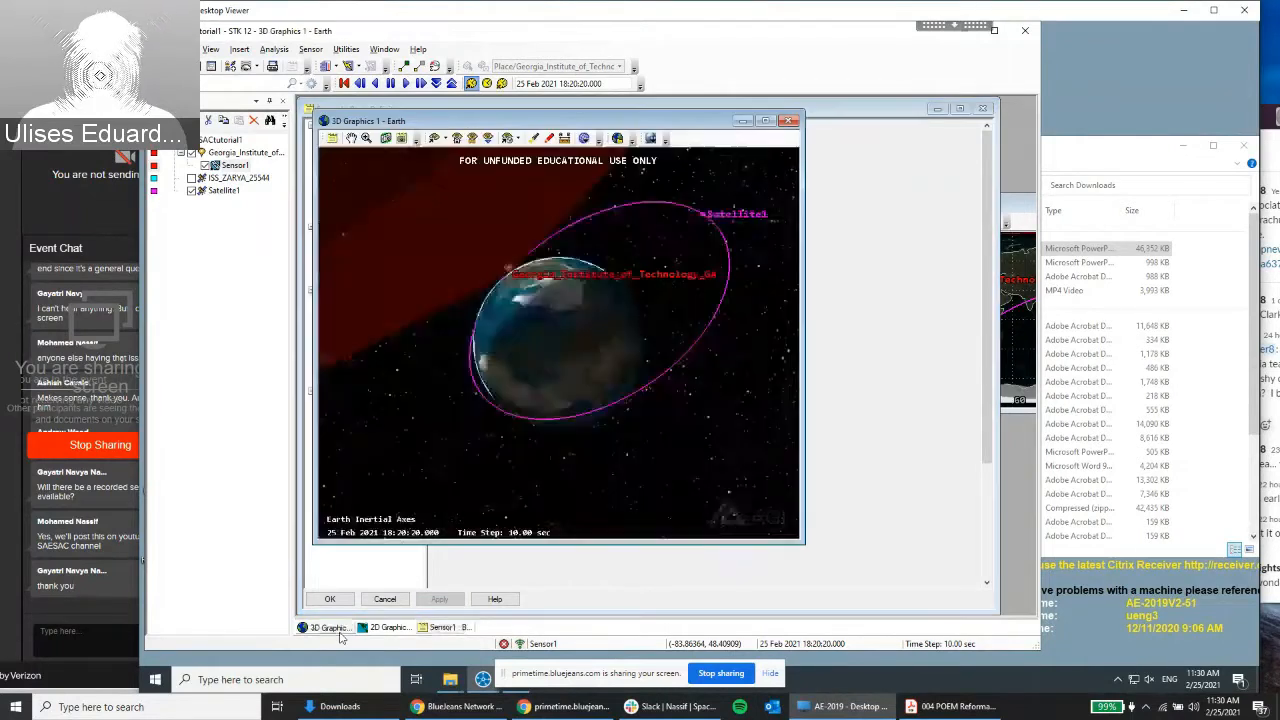
{"action": "left_click_drag", "start_coordinate": [541, 308], "coordinate": [483, 593]}
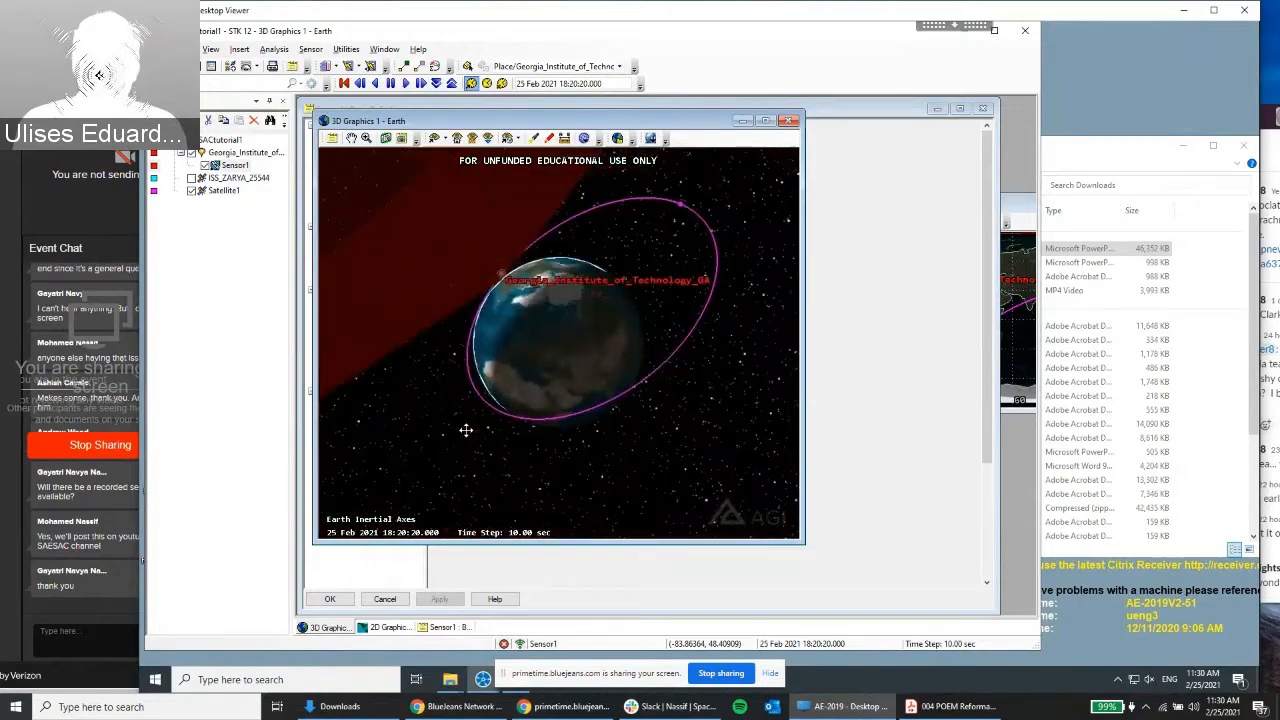
Enable the maximum Range limit in Sensor1's basic constraints, set it to 4000 km and apply it
{"action": "left_click", "coordinate": [447, 628]}
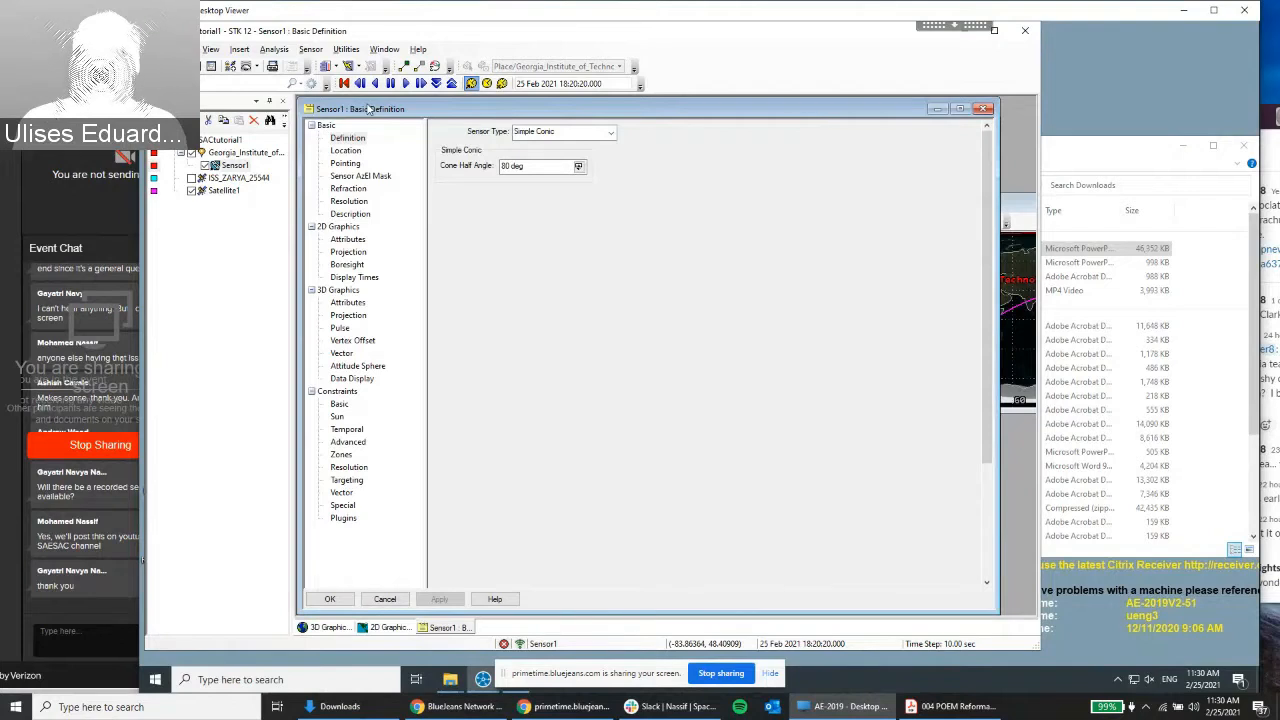
{"action": "left_click", "coordinate": [337, 392]}
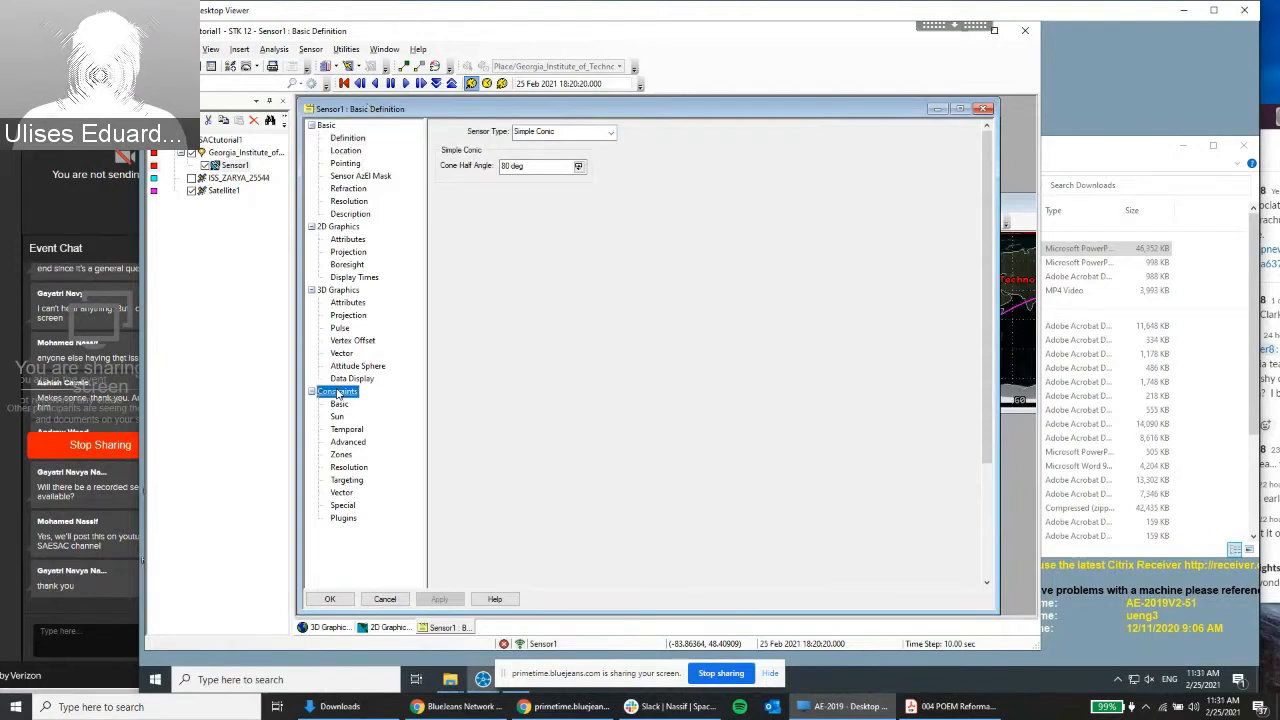
{"action": "left_click", "coordinate": [339, 403]}
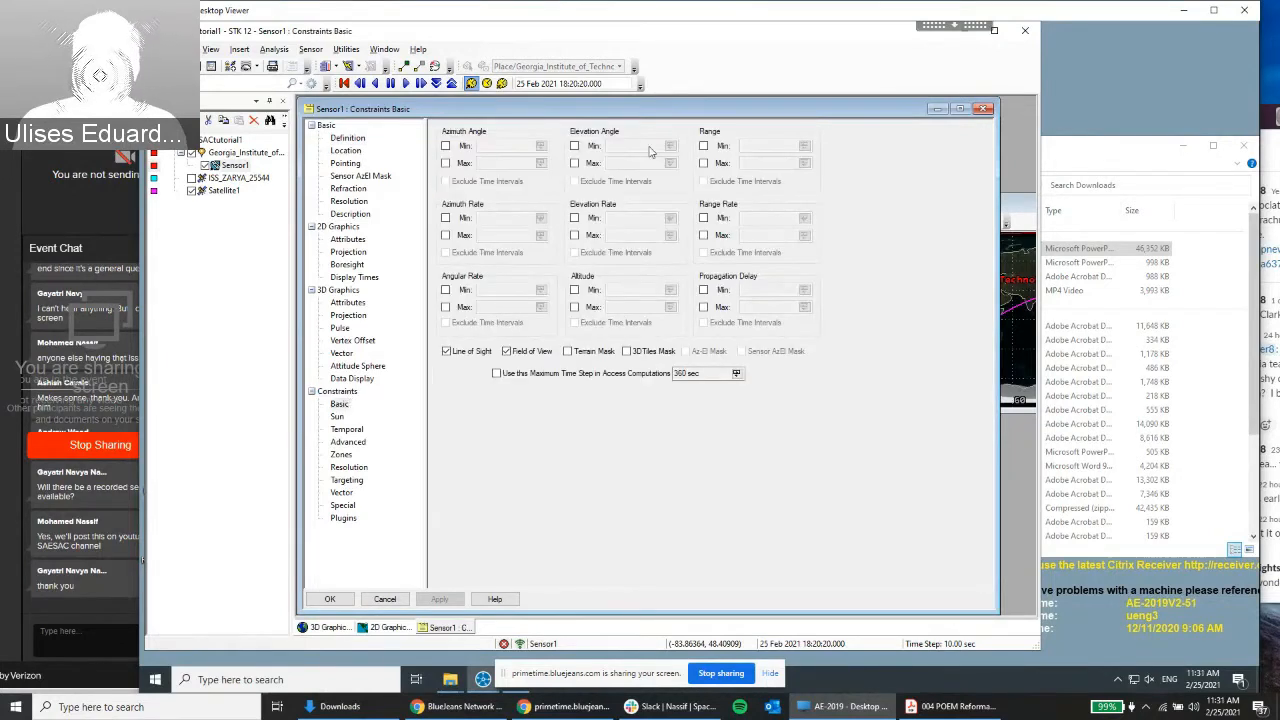
{"action": "left_click", "coordinate": [703, 162]}
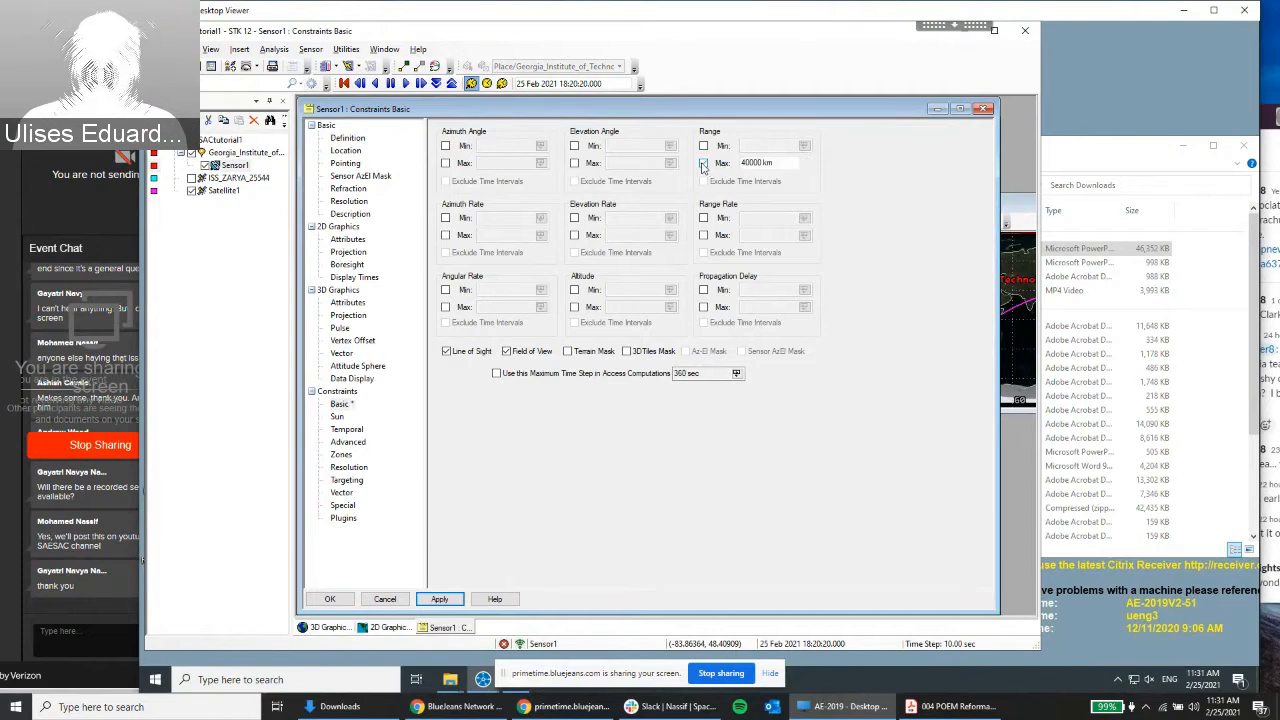
{"action": "left_click", "coordinate": [770, 162]}
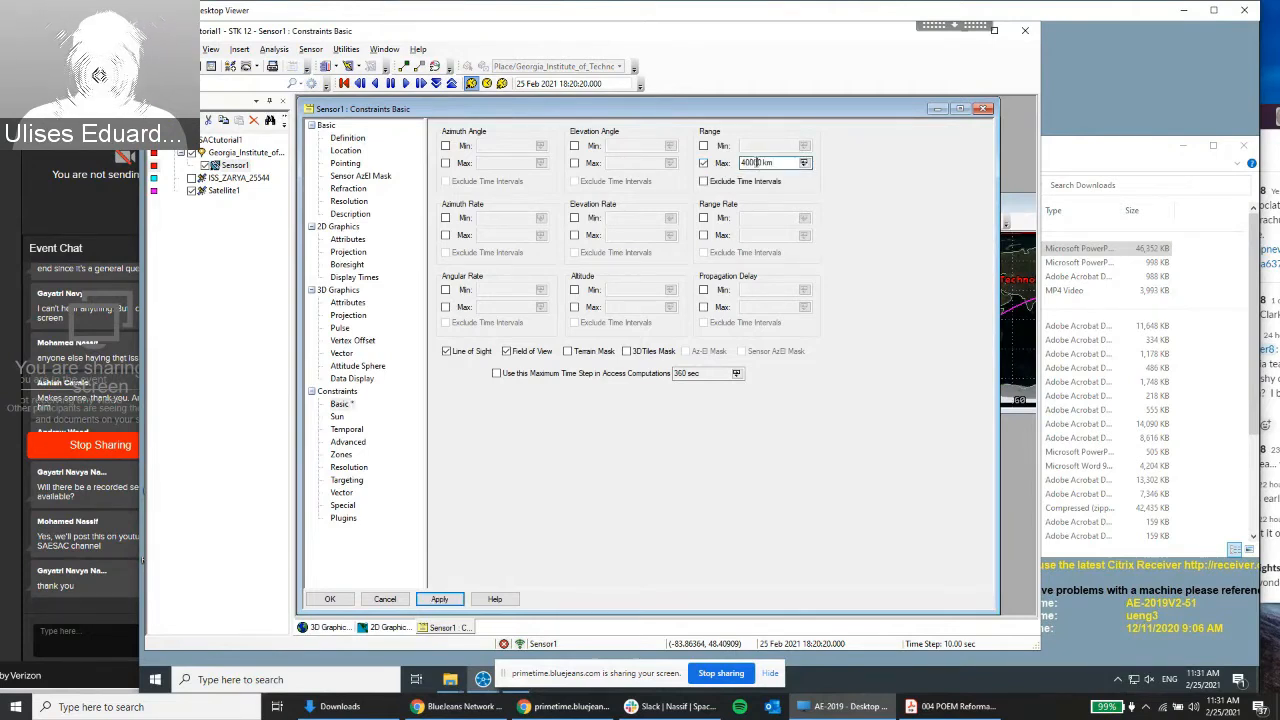
{"action": "key", "text": "BackSpace"}
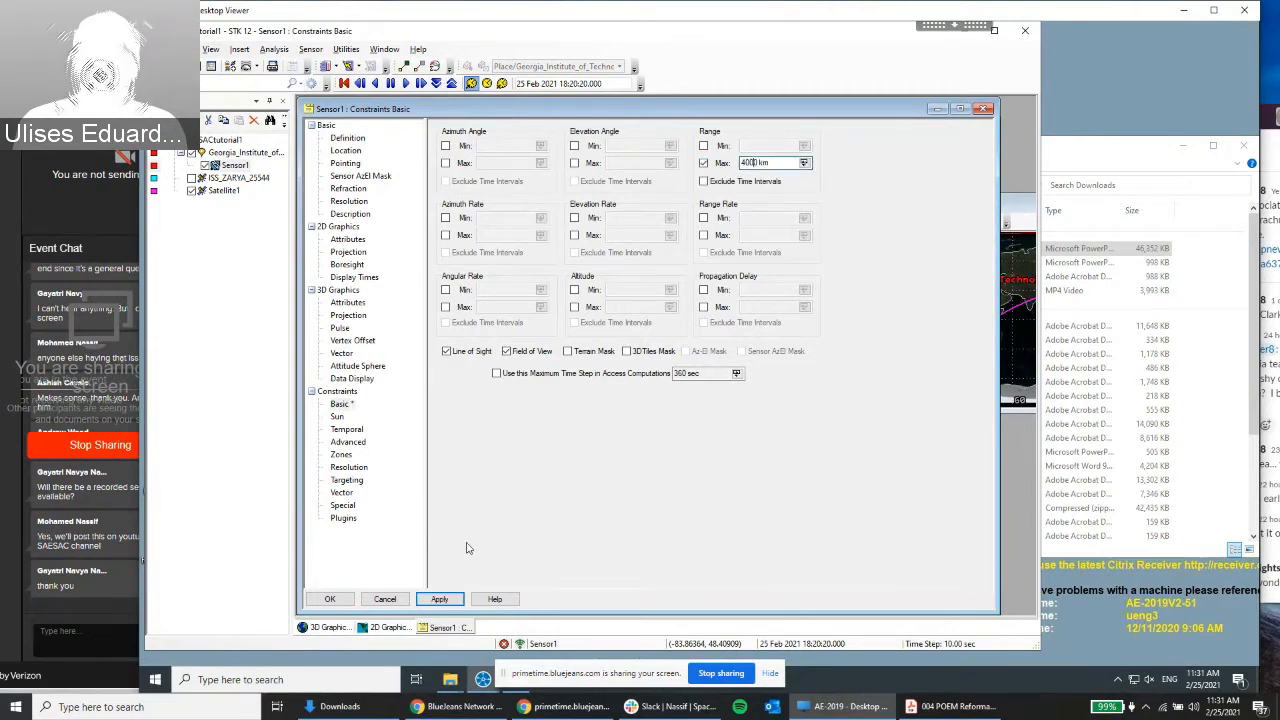
{"action": "left_click", "coordinate": [437, 599]}
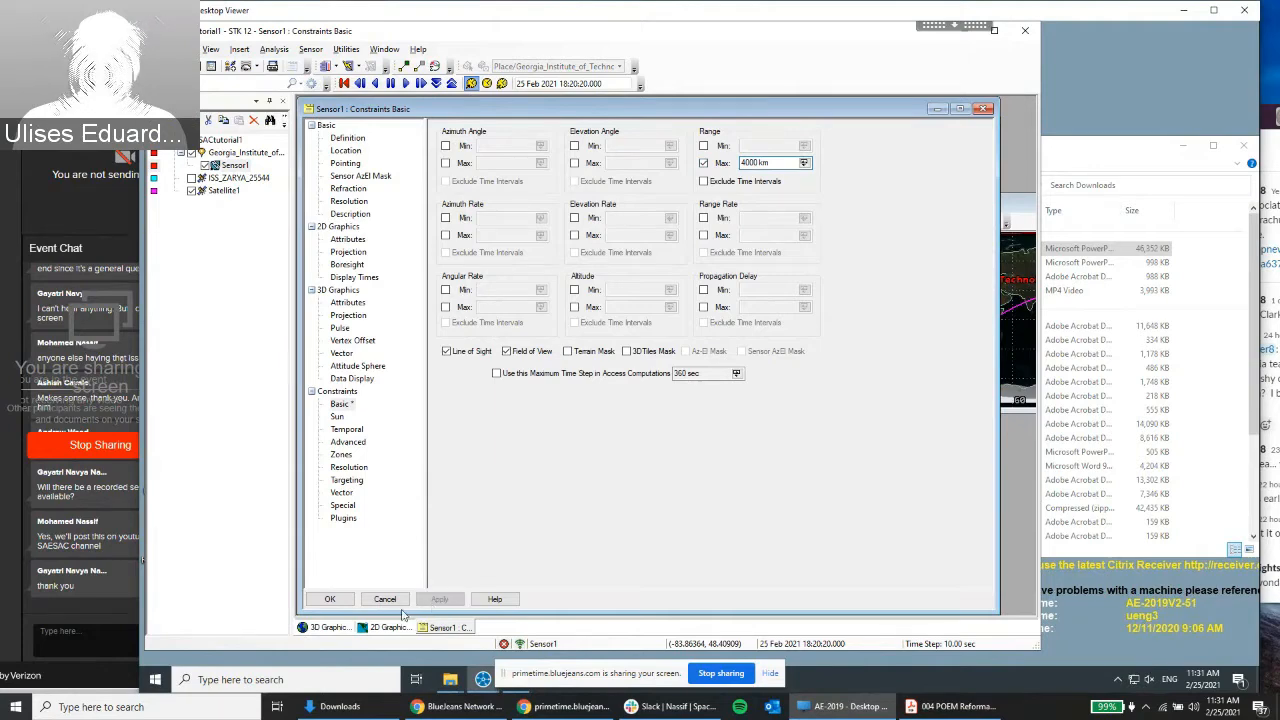
Inspect Sensor1's range-limited cone over the Georgia Tech place in the 3D view from several angles
{"action": "left_click", "coordinate": [328, 627]}
{"action": "left_click_drag", "start_coordinate": [616, 257], "coordinate": [670, 236]}
{"action": "mouse_move", "coordinate": [490, 272]}
{"action": "left_mouse_down"}
{"action": "mouse_move", "coordinate": [516, 210]}
{"action": "mouse_move", "coordinate": [484, 290]}
{"action": "mouse_move", "coordinate": [481, 269]}
{"action": "mouse_move", "coordinate": [493, 276]}
{"action": "left_mouse_up"}
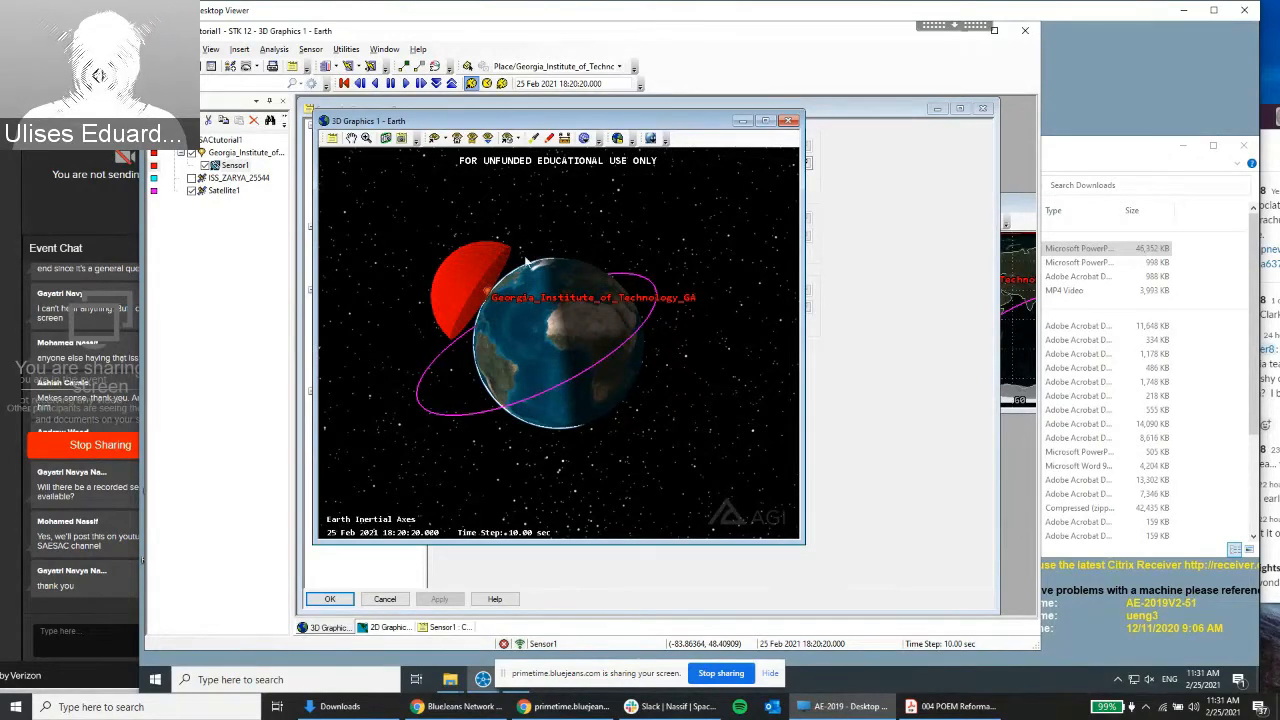
{"action": "left_click_drag", "start_coordinate": [540, 265], "coordinate": [582, 271]}
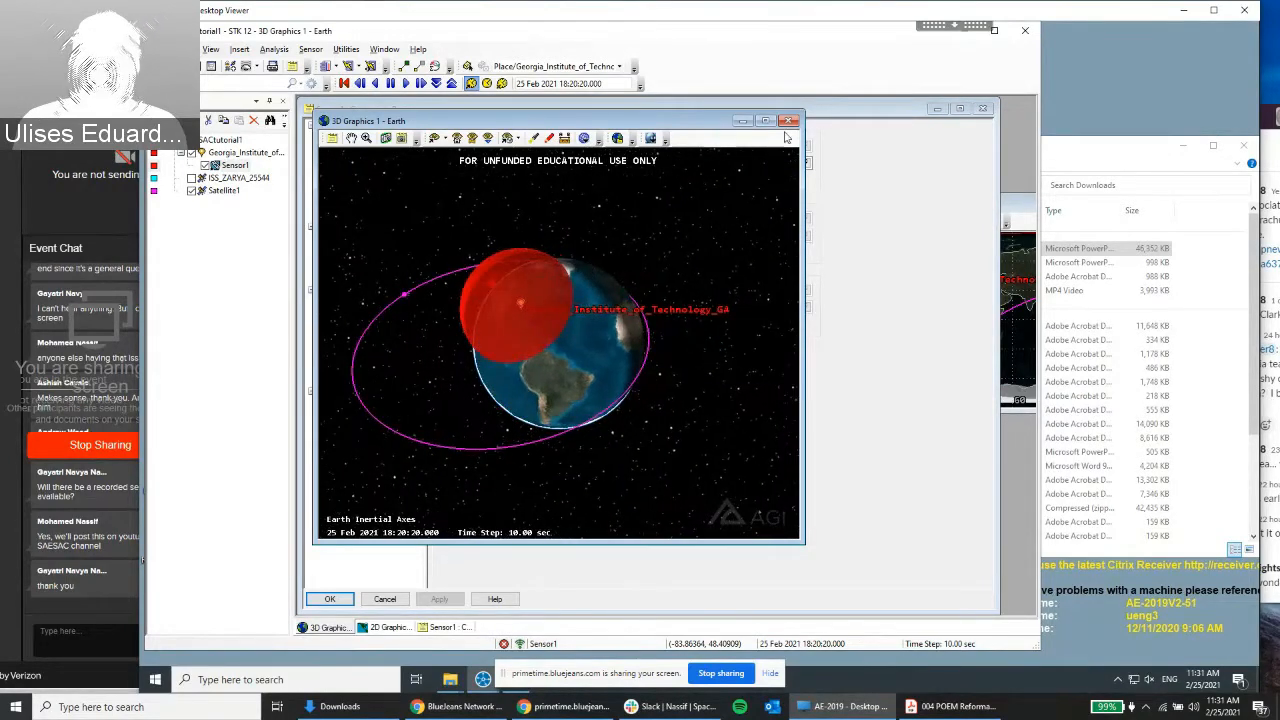
Close Sensor1's properties window and compare the sensor volume with Satellite1's orbit in the 3D view
{"action": "left_click", "coordinate": [808, 116]}
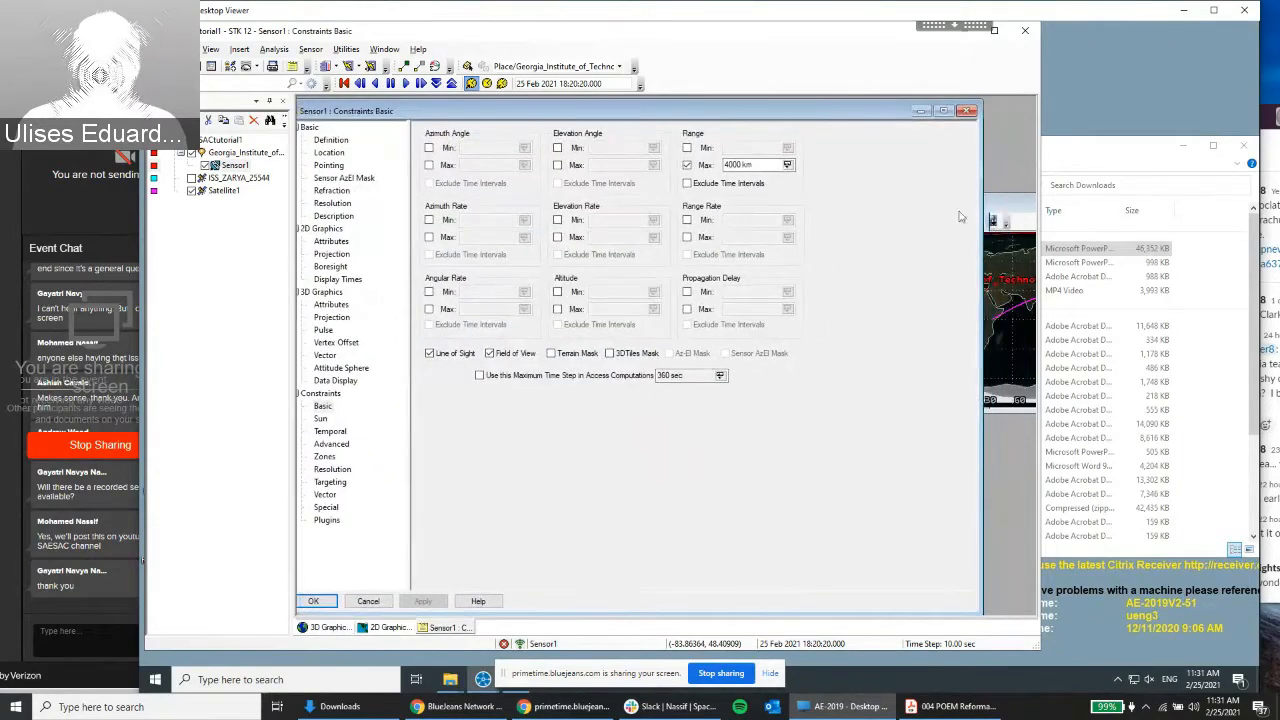
{"action": "left_click_drag", "start_coordinate": [983, 237], "coordinate": [806, 237]}
{"action": "left_click", "coordinate": [790, 111]}
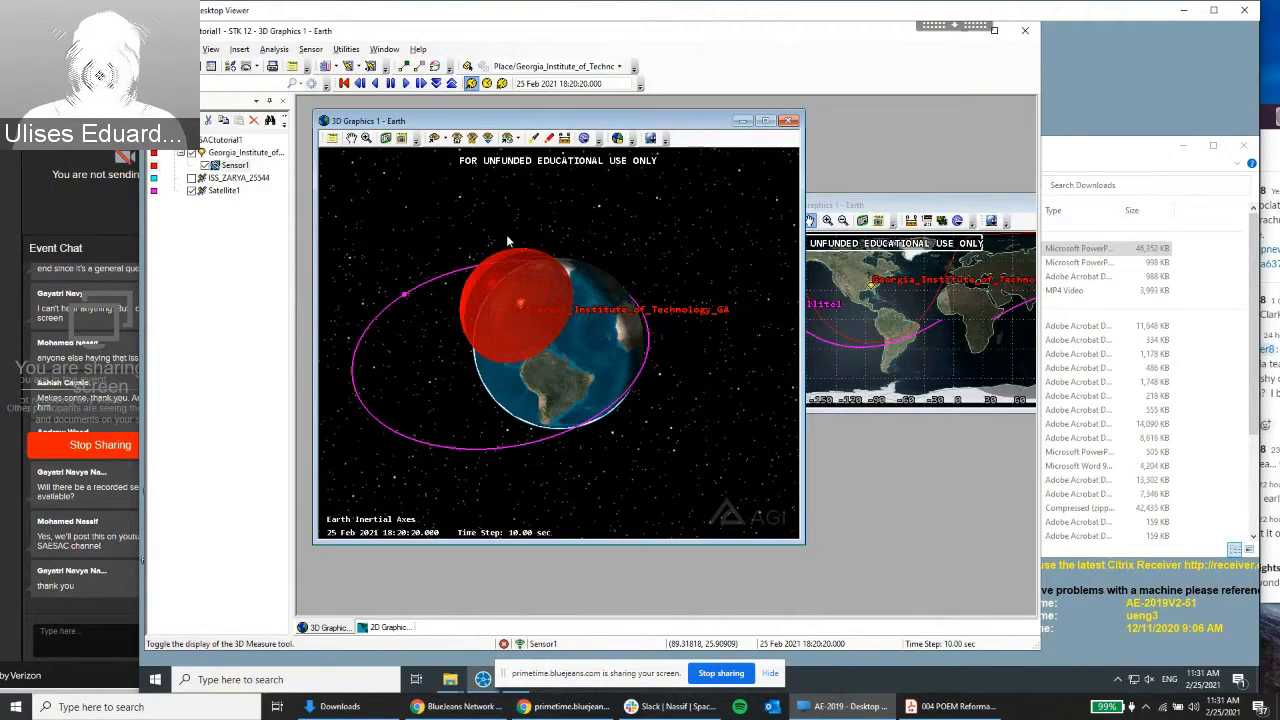
{"action": "left_click_drag", "start_coordinate": [529, 281], "coordinate": [457, 273]}
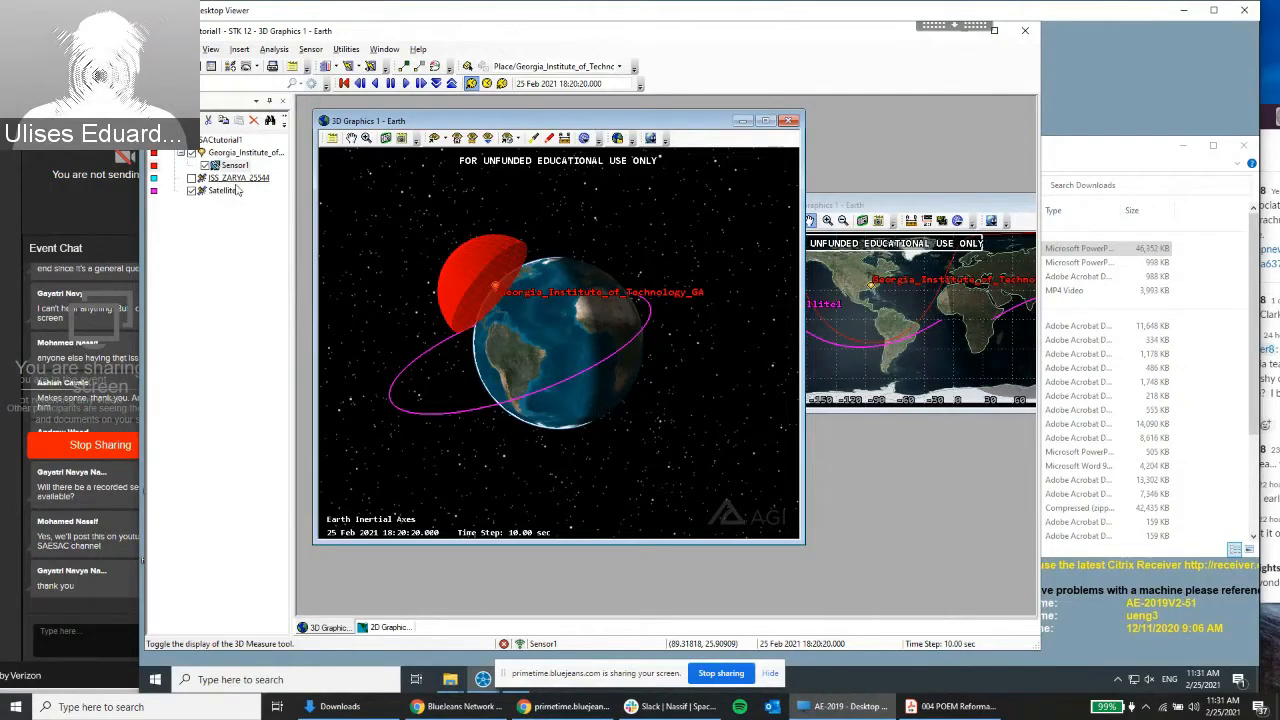
{"action": "left_click_drag", "start_coordinate": [496, 278], "coordinate": [523, 274]}
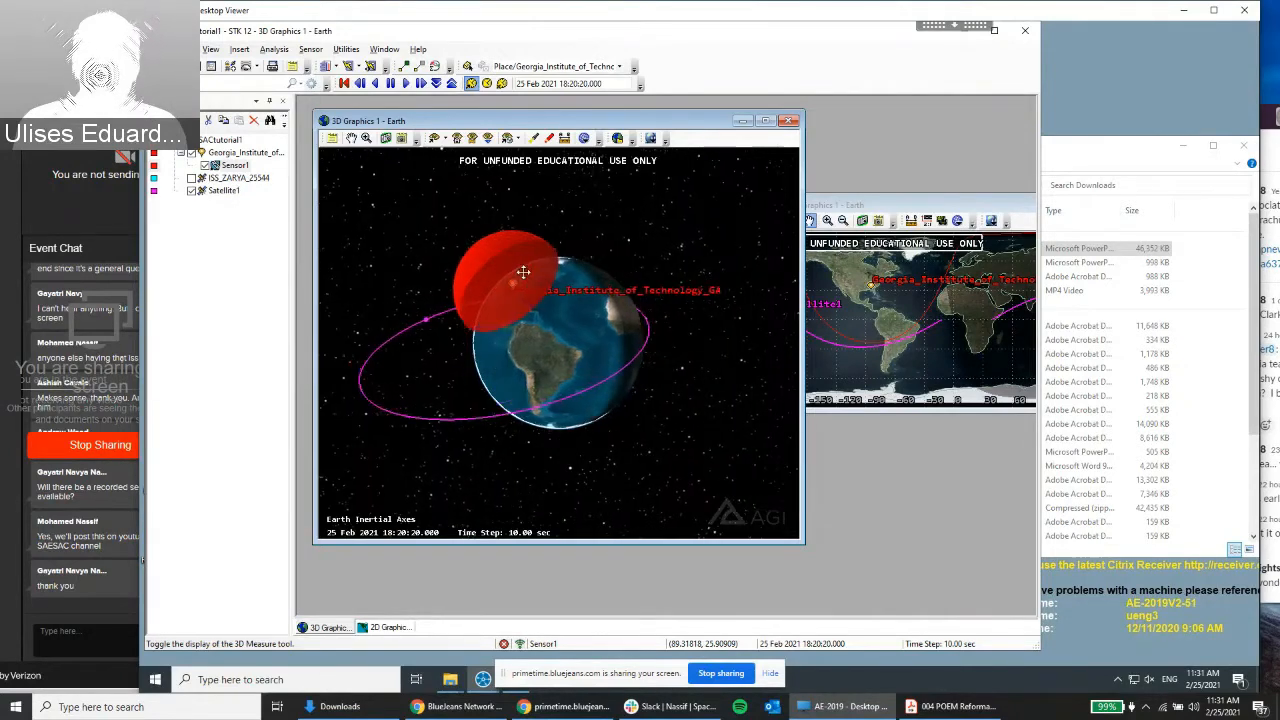
Review Satellite1's orbit properties, show ISS_ZARYA_25544 in place of Satellite1, and close the properties window
{"action": "double_click", "coordinate": [229, 192]}
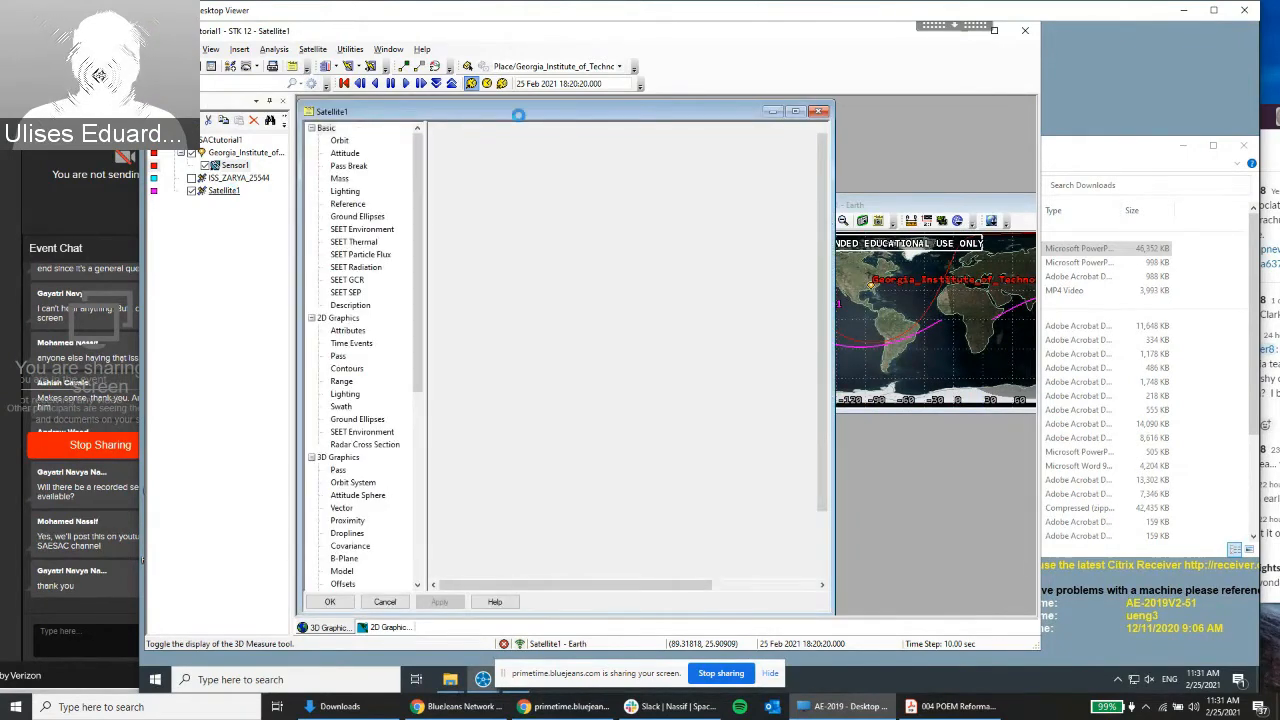
{"action": "left_click_drag", "start_coordinate": [515, 117], "coordinate": [697, 179]}
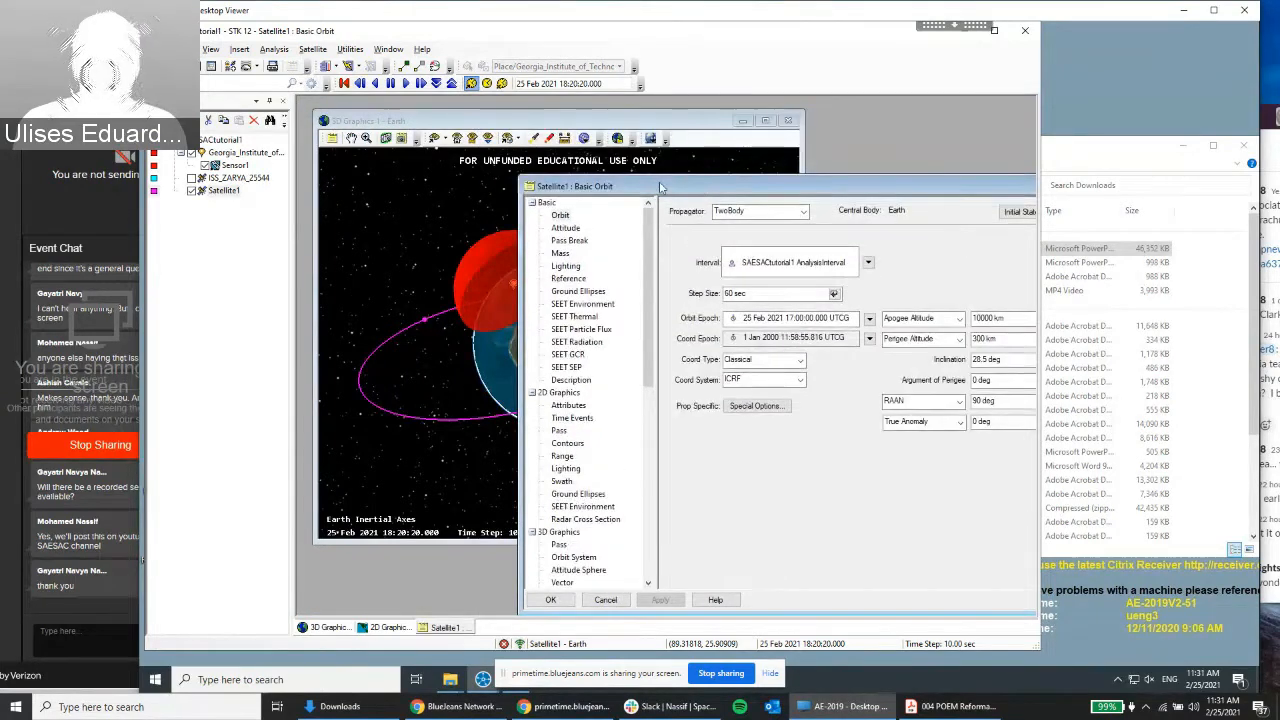
{"action": "left_click_drag", "start_coordinate": [919, 190], "coordinate": [687, 182]}
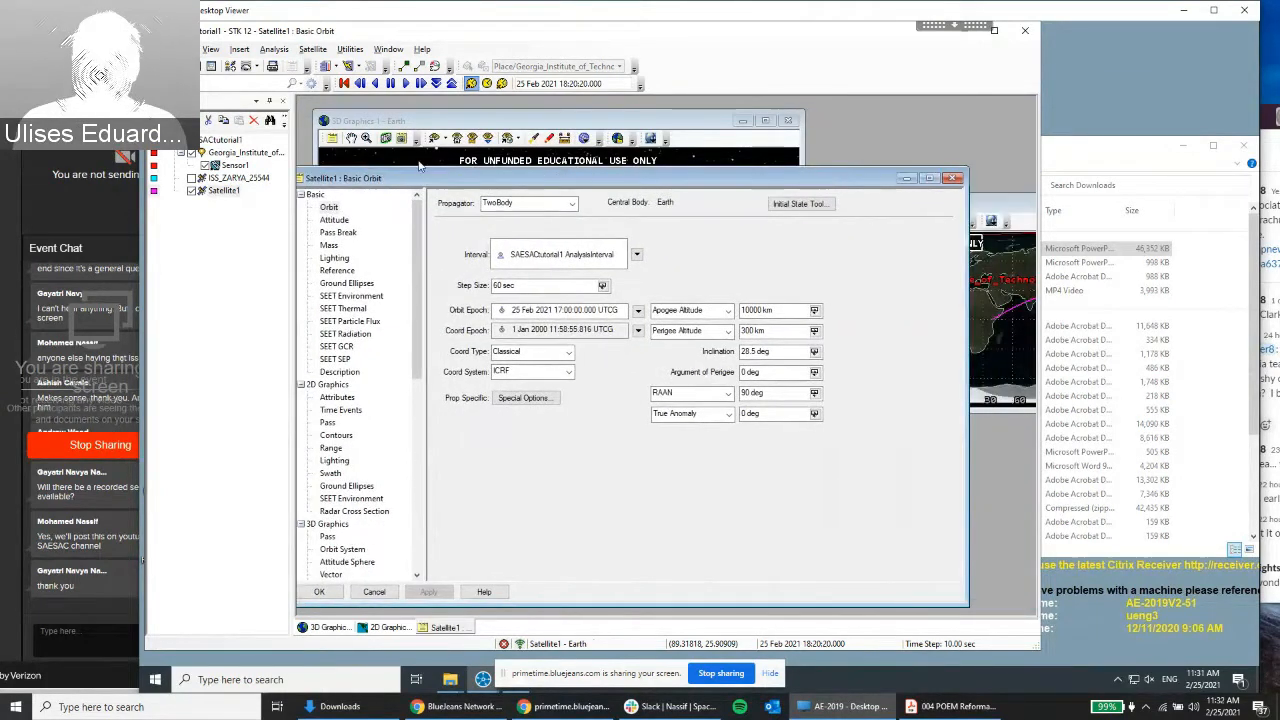
{"action": "left_click", "coordinate": [191, 190]}
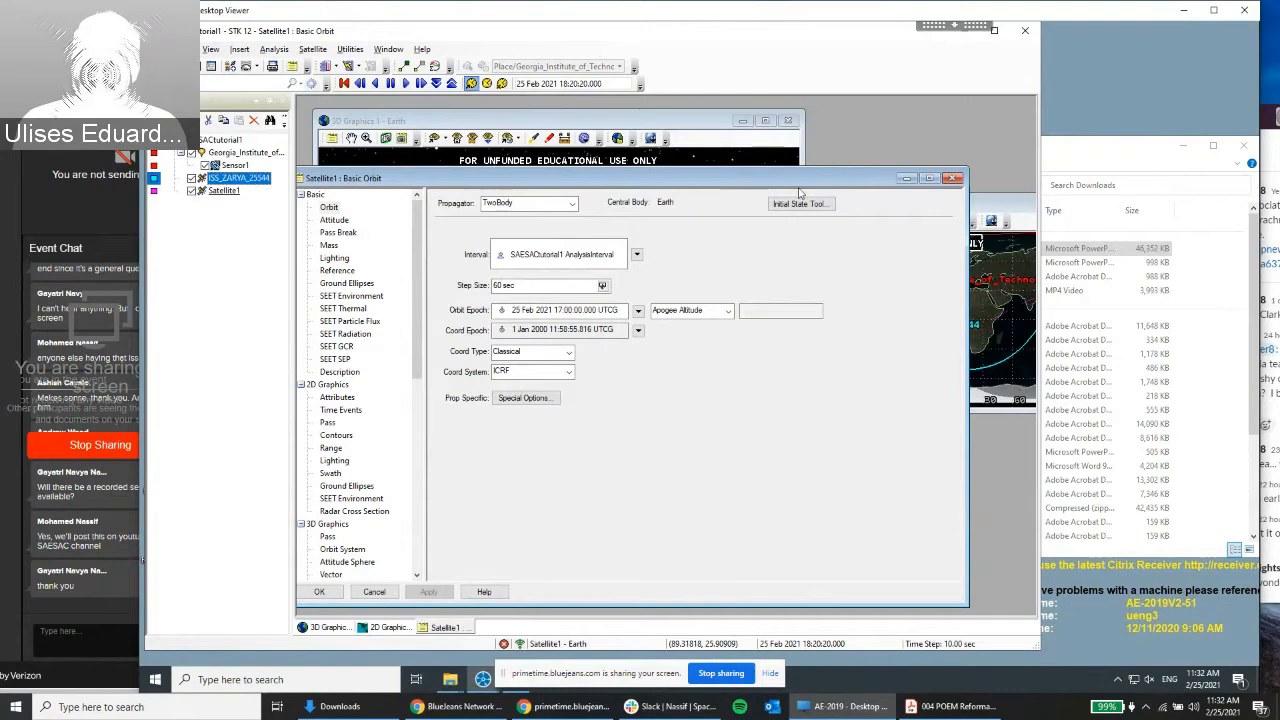
{"action": "left_click", "coordinate": [955, 179]}
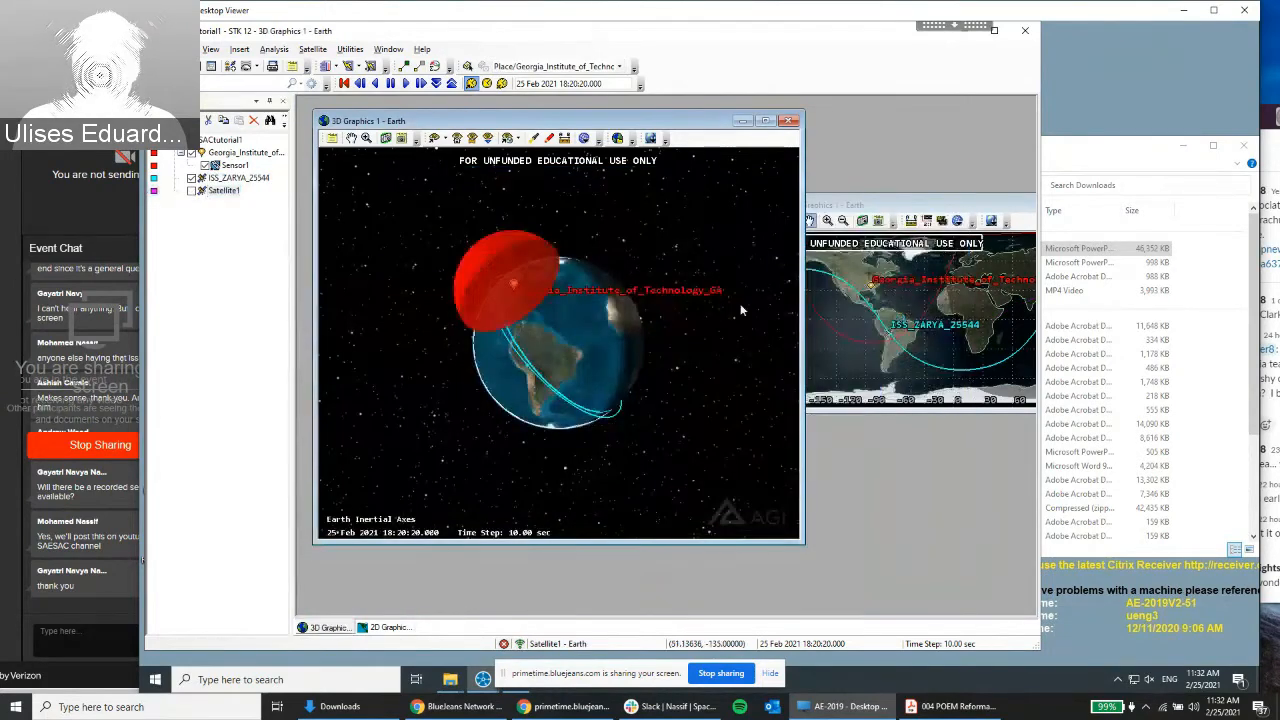
Animate the ISS pass with the 3D and 2D windows side by side in a widened main window, and pause the playback
{"action": "left_click_drag", "start_coordinate": [650, 262], "coordinate": [629, 237]}
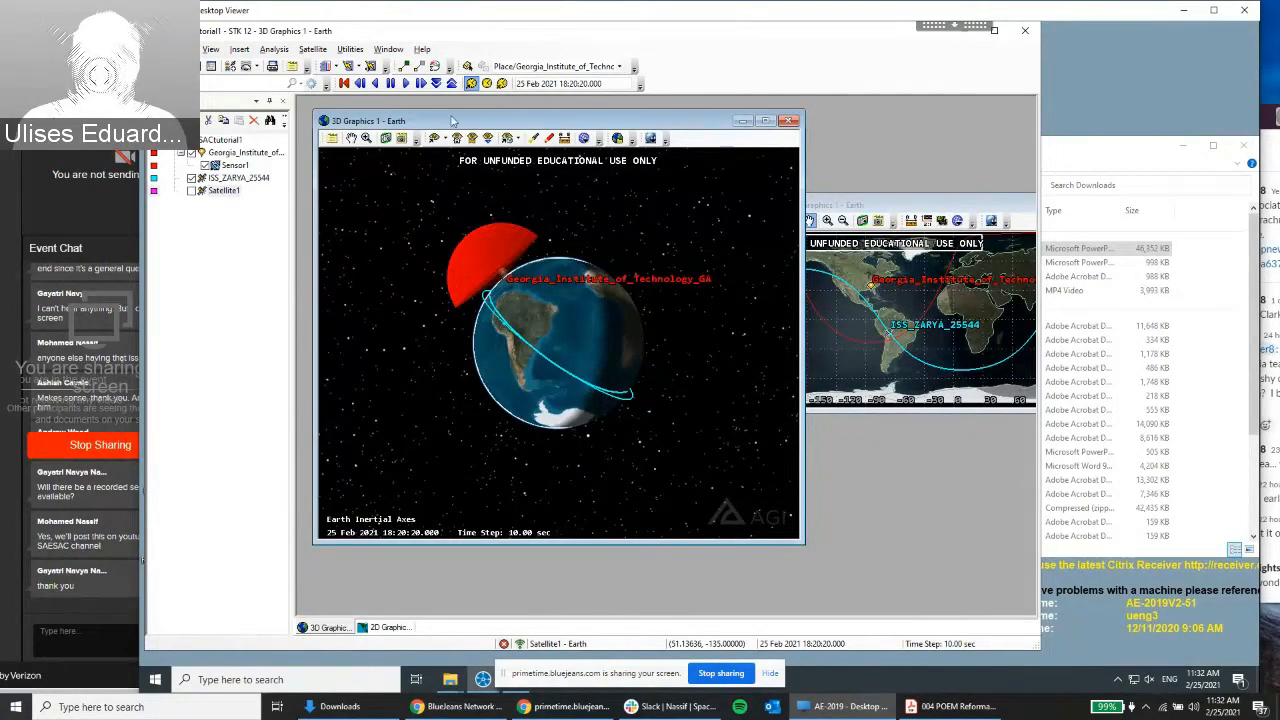
{"action": "left_click", "coordinate": [406, 84]}
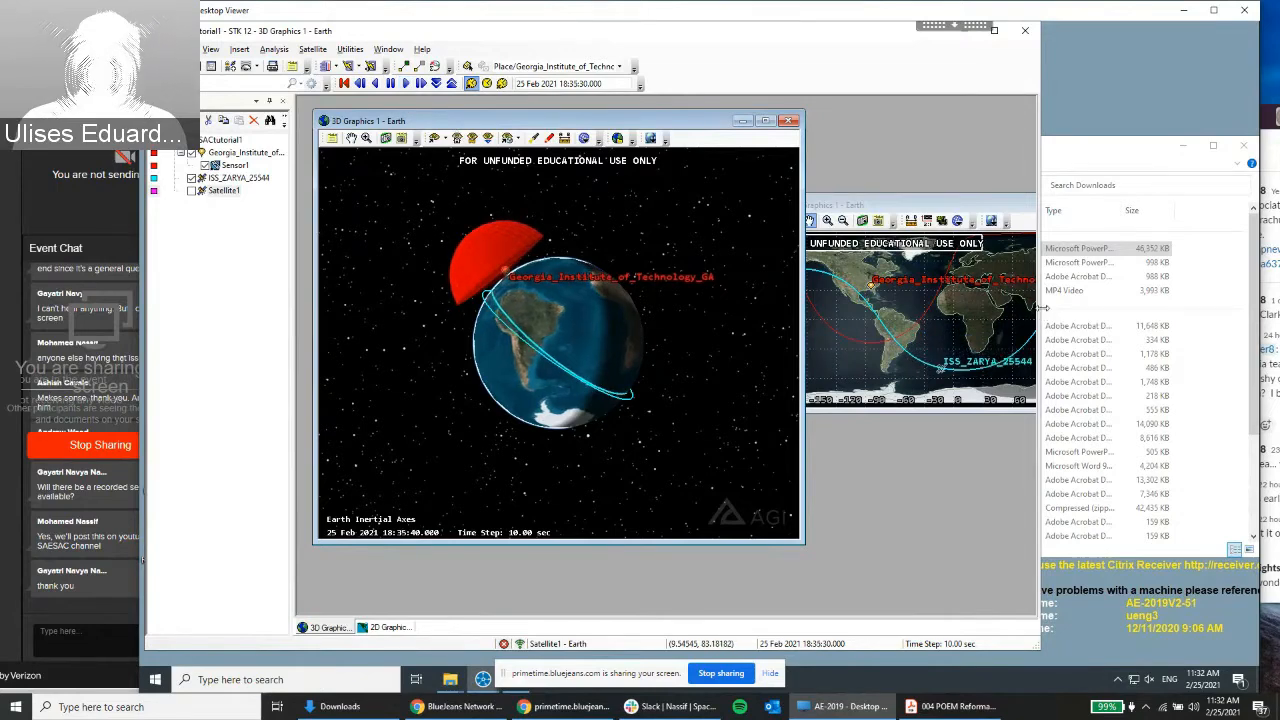
{"action": "left_click_drag", "start_coordinate": [1042, 308], "coordinate": [1257, 308]}
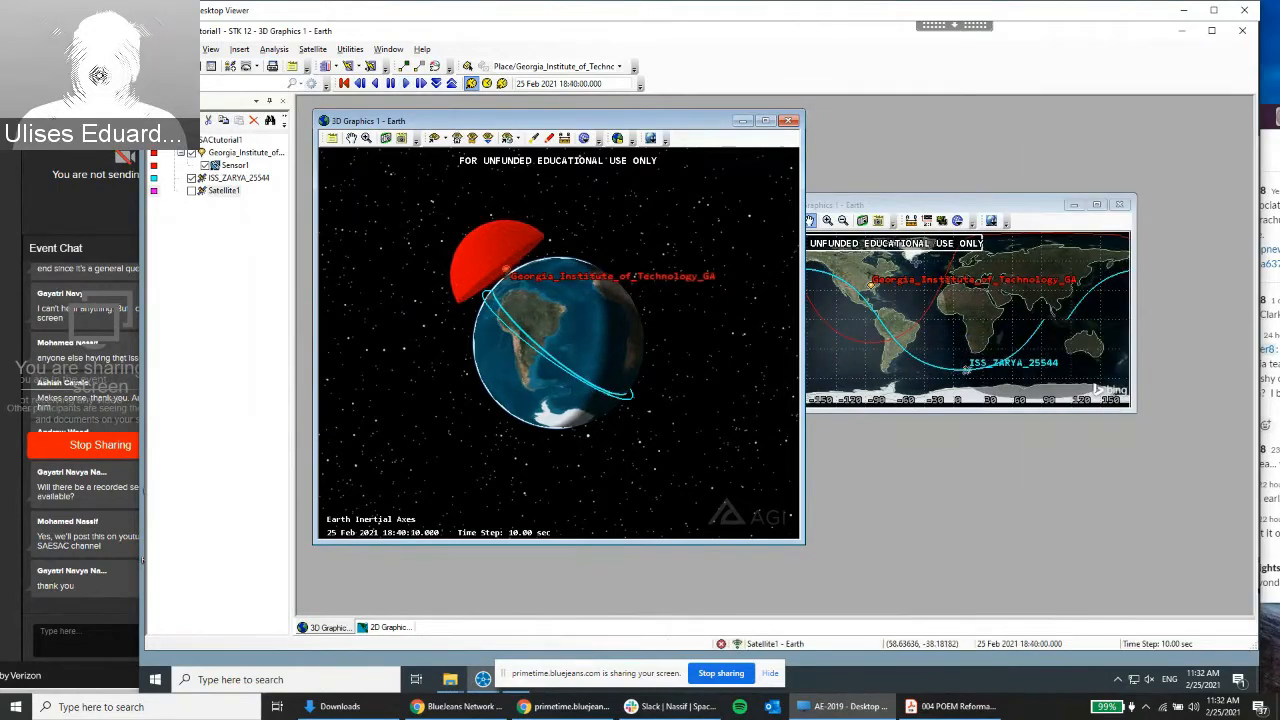
{"action": "mouse_move", "coordinate": [916, 206]}
{"action": "left_mouse_down"}
{"action": "mouse_move", "coordinate": [904, 205]}
{"action": "mouse_move", "coordinate": [939, 204]}
{"action": "left_mouse_up"}
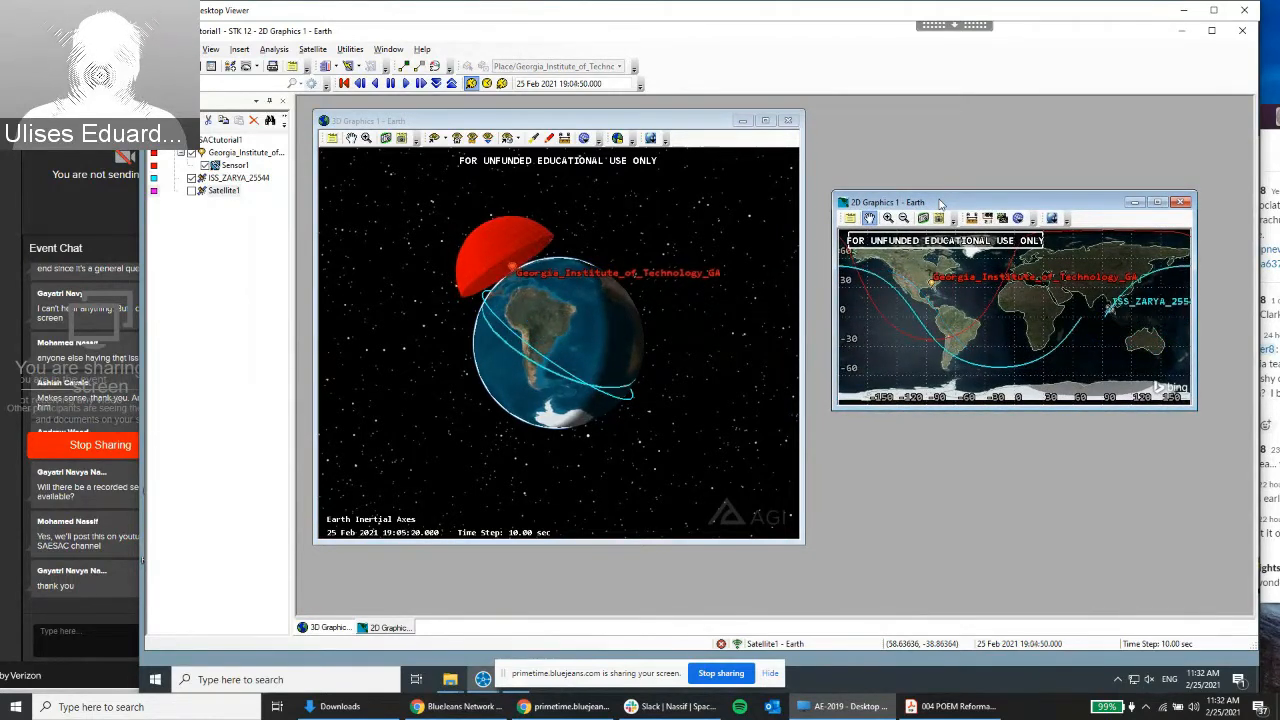
{"action": "left_click_drag", "start_coordinate": [502, 268], "coordinate": [533, 276]}
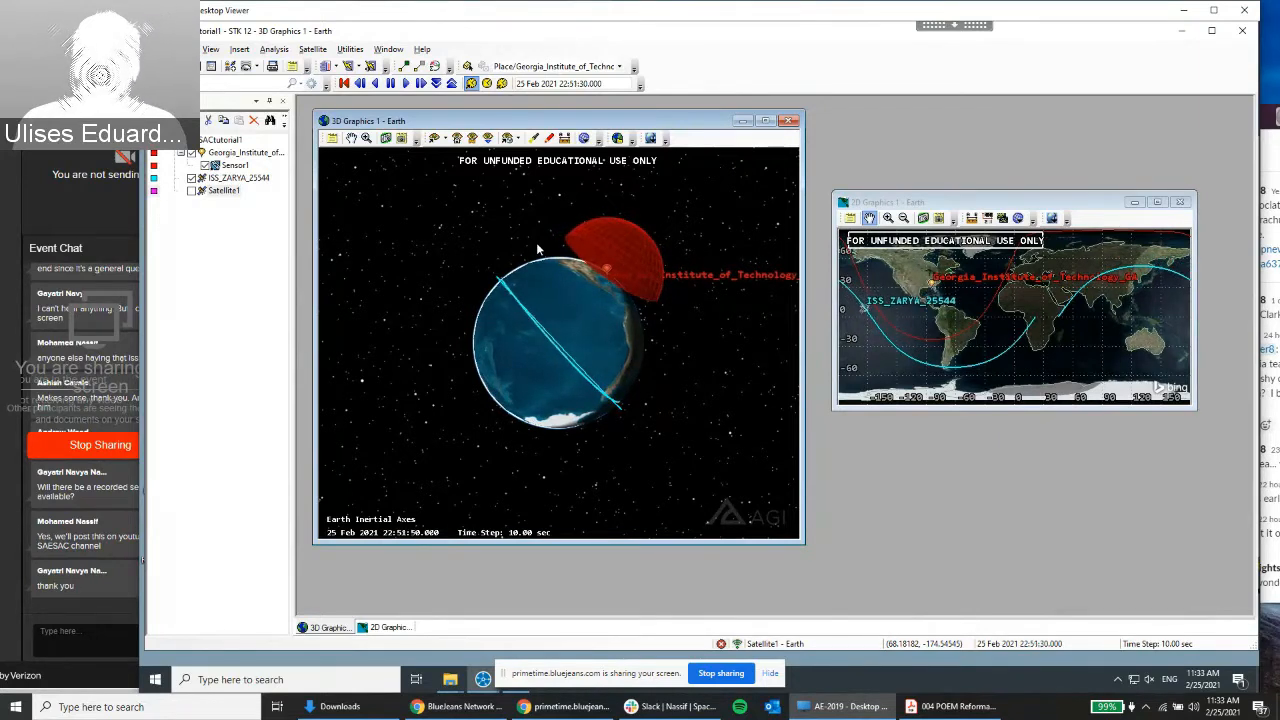
{"action": "left_click", "coordinate": [391, 84]}
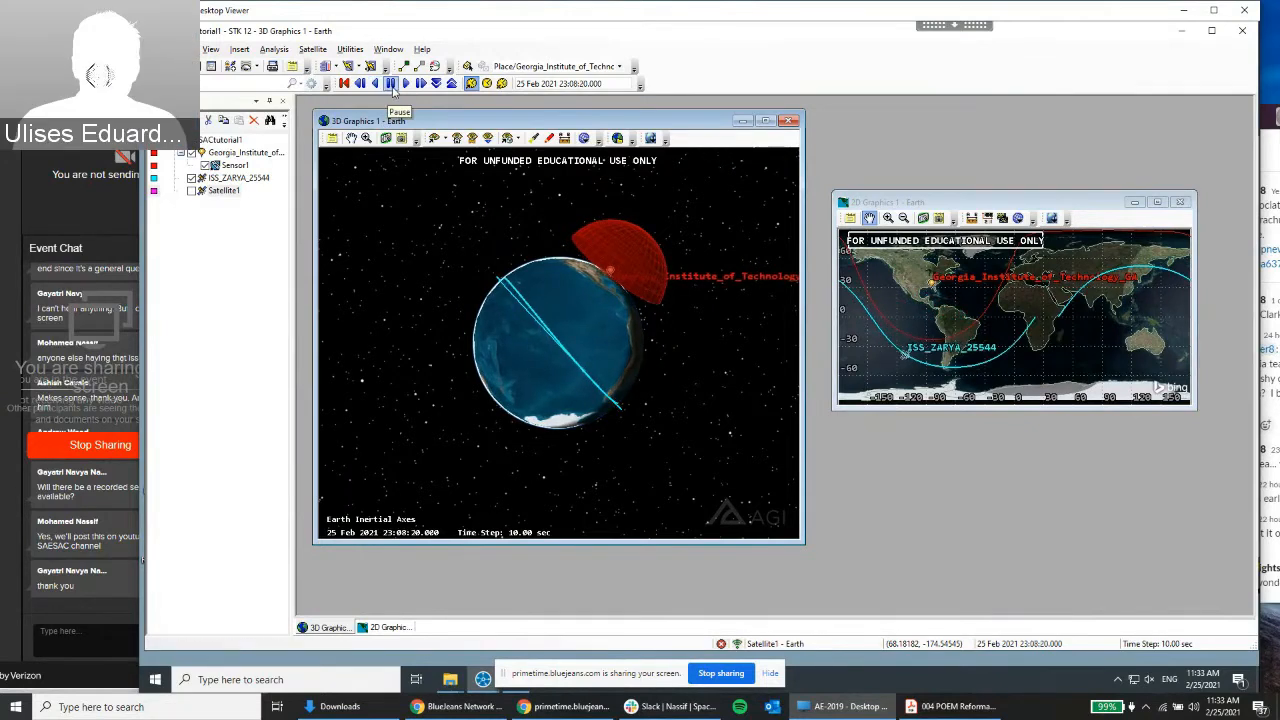
Switch to the ae4356_final_project_orbit_trades scenario, examine JPL's Sensor1 footprint and the satellite tracks in 2D, and minimize it
{"action": "left_click", "coordinate": [484, 690]}
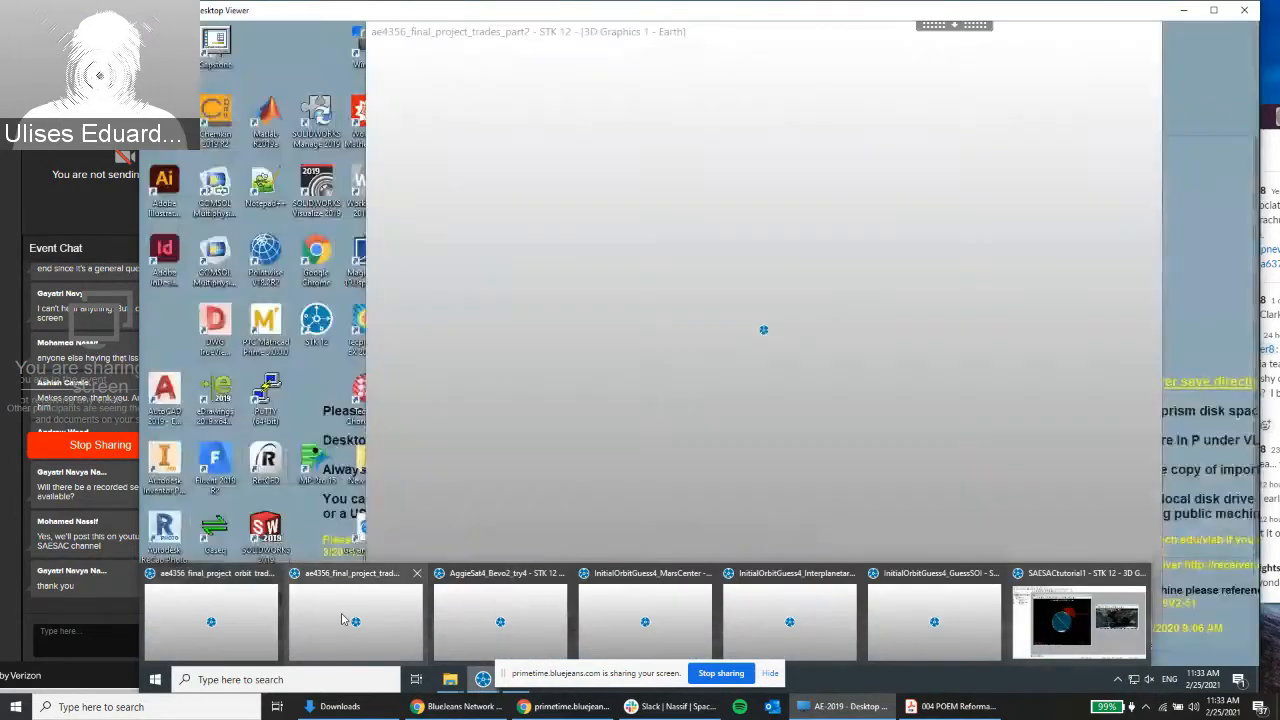
{"action": "left_click", "coordinate": [266, 616]}
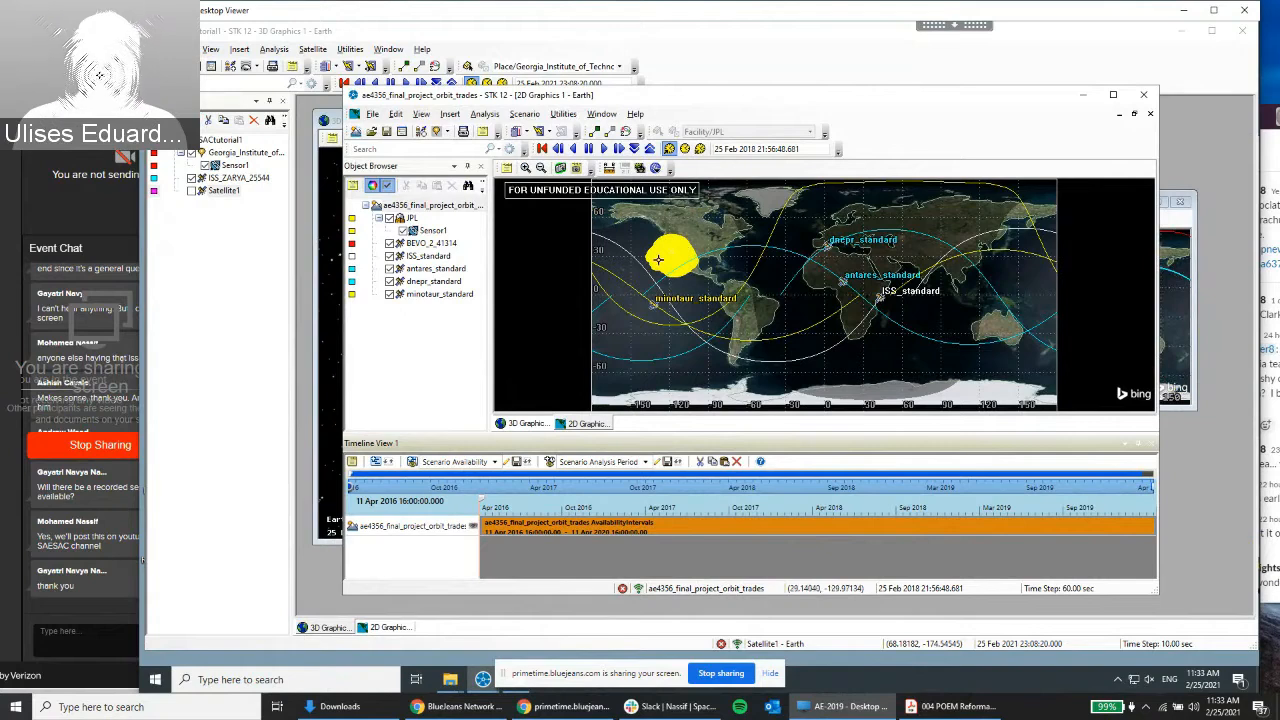
{"action": "left_click", "coordinate": [424, 231]}
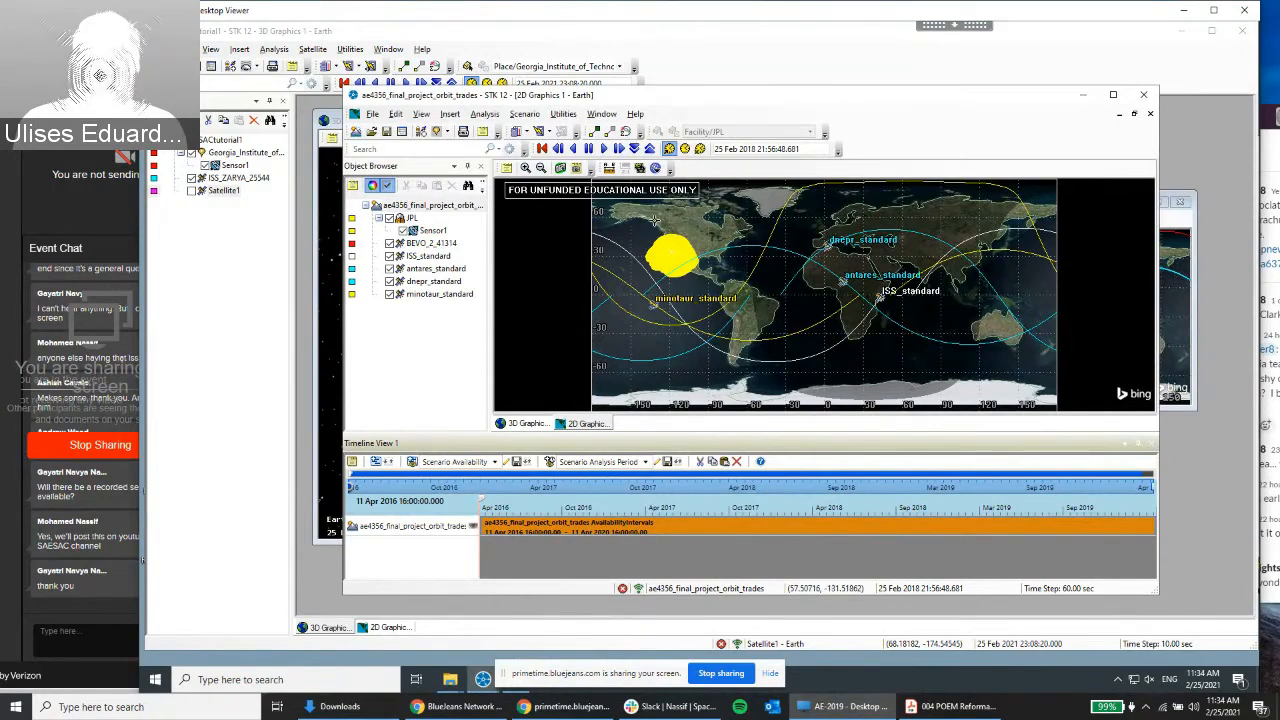
{"action": "left_click", "coordinate": [1081, 101]}
Switch to the ae4356_final_project_trades_part2 scenario, examine the White Sands sensor and satellite orbits in 3D, and return to SAESACtutorial1
{"action": "mouse_move", "coordinate": [481, 681]}
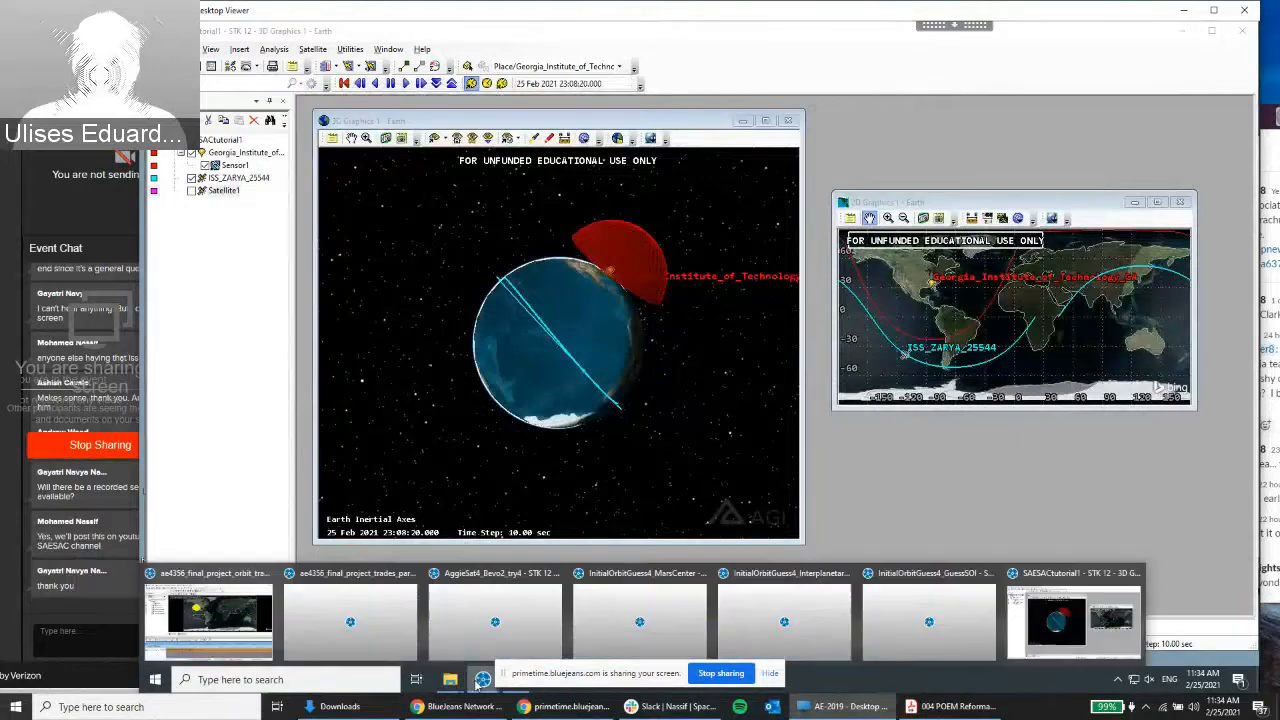
{"action": "left_click", "coordinate": [379, 594]}
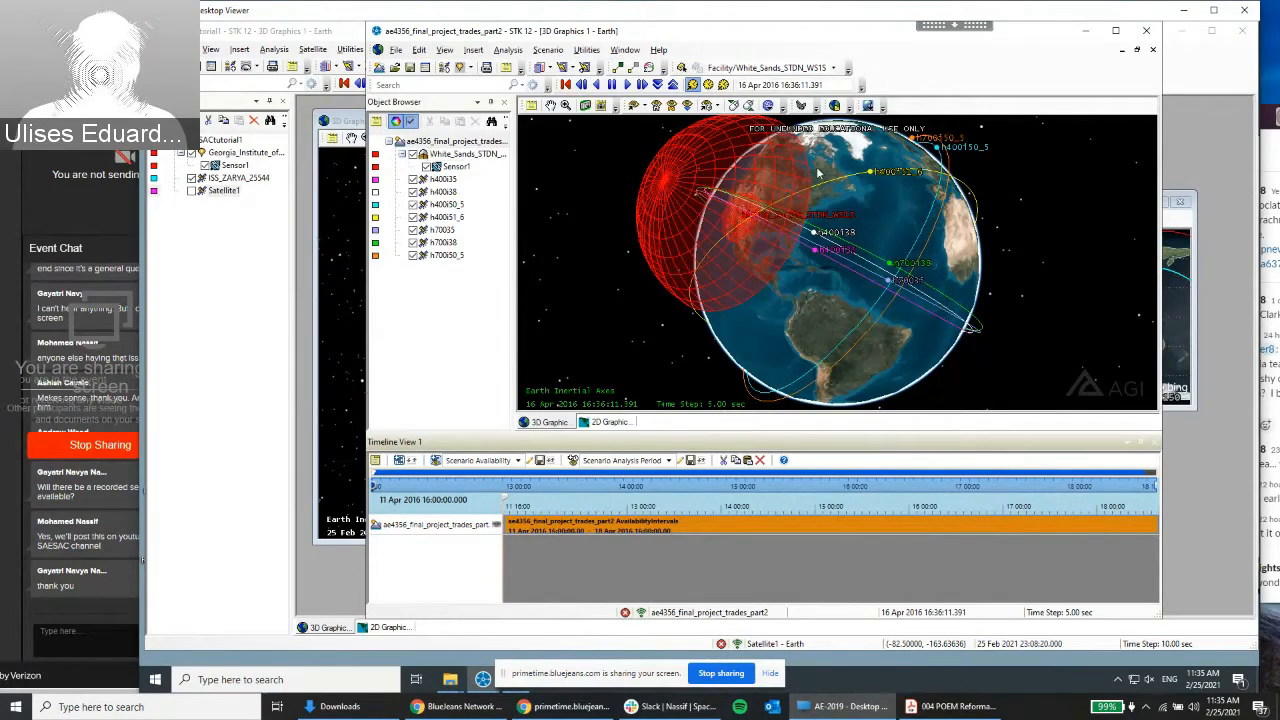
{"action": "left_click_drag", "start_coordinate": [910, 194], "coordinate": [892, 176]}
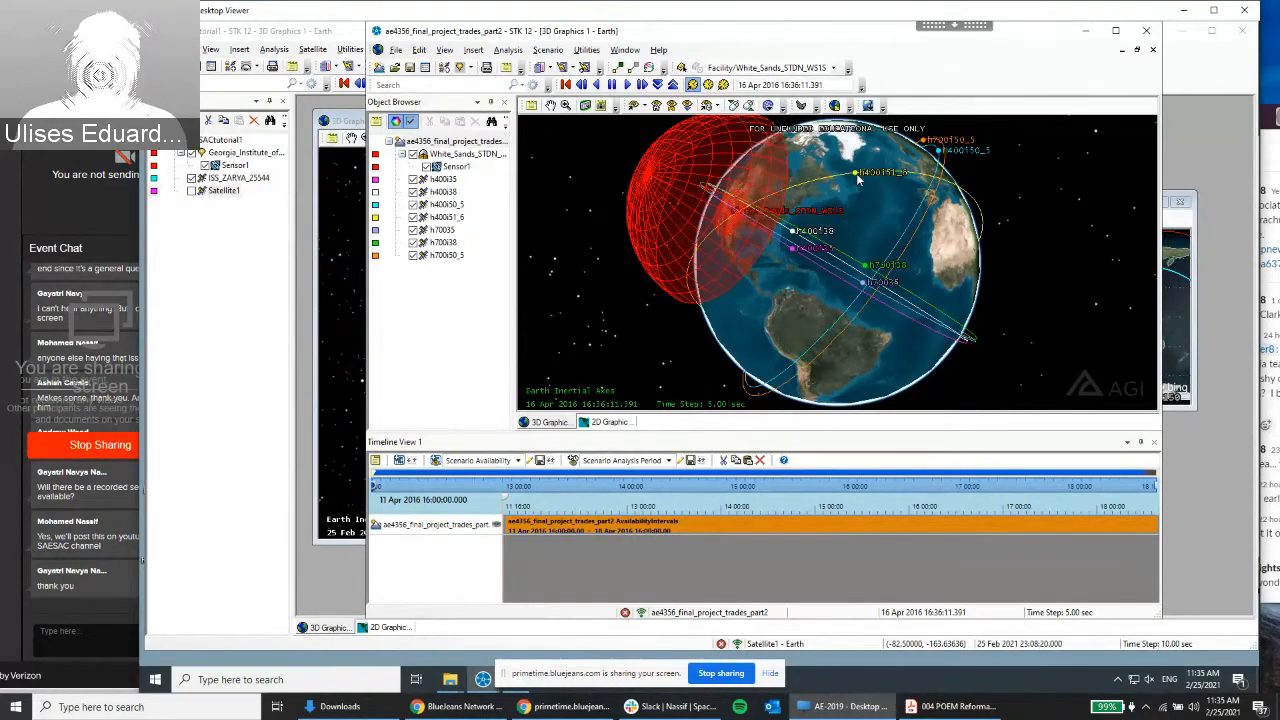
{"action": "scroll", "coordinate": [858, 178], "scroll_direction": "down", "scroll_amount": 2}
{"action": "left_click_drag", "start_coordinate": [858, 190], "coordinate": [861, 198]}
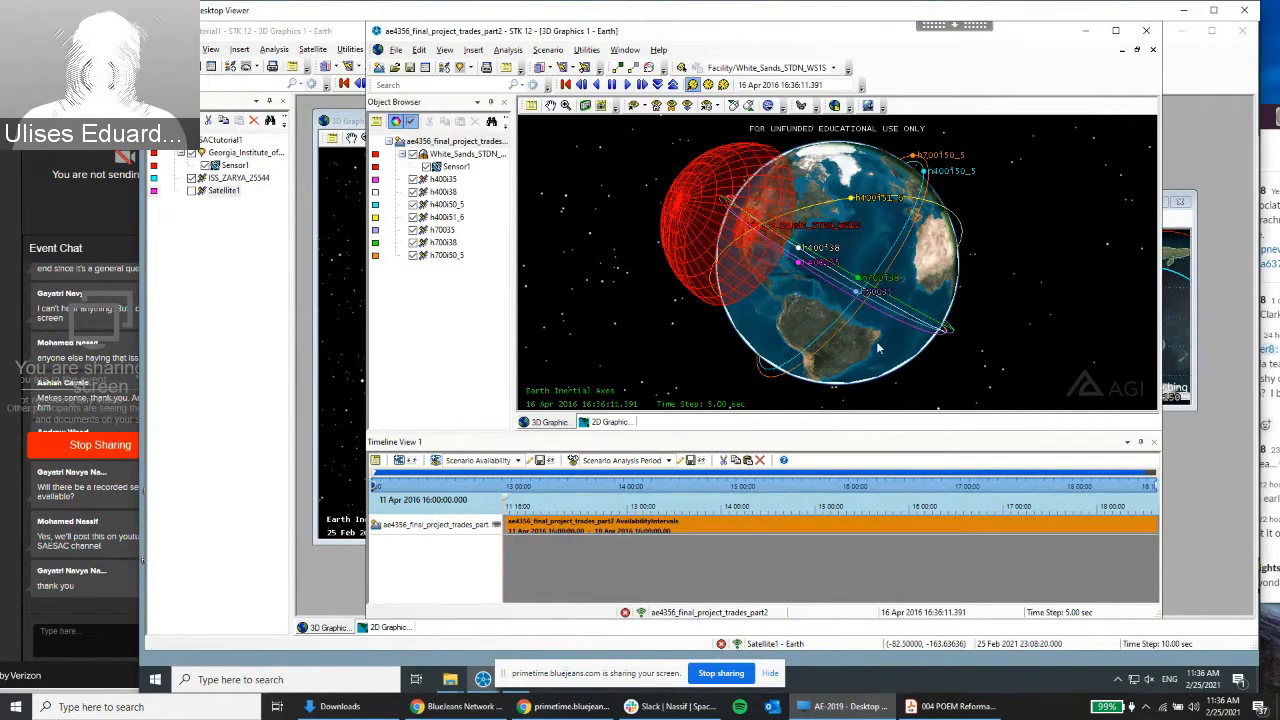
{"action": "scroll", "coordinate": [875, 328], "scroll_direction": "down", "scroll_amount": 2}
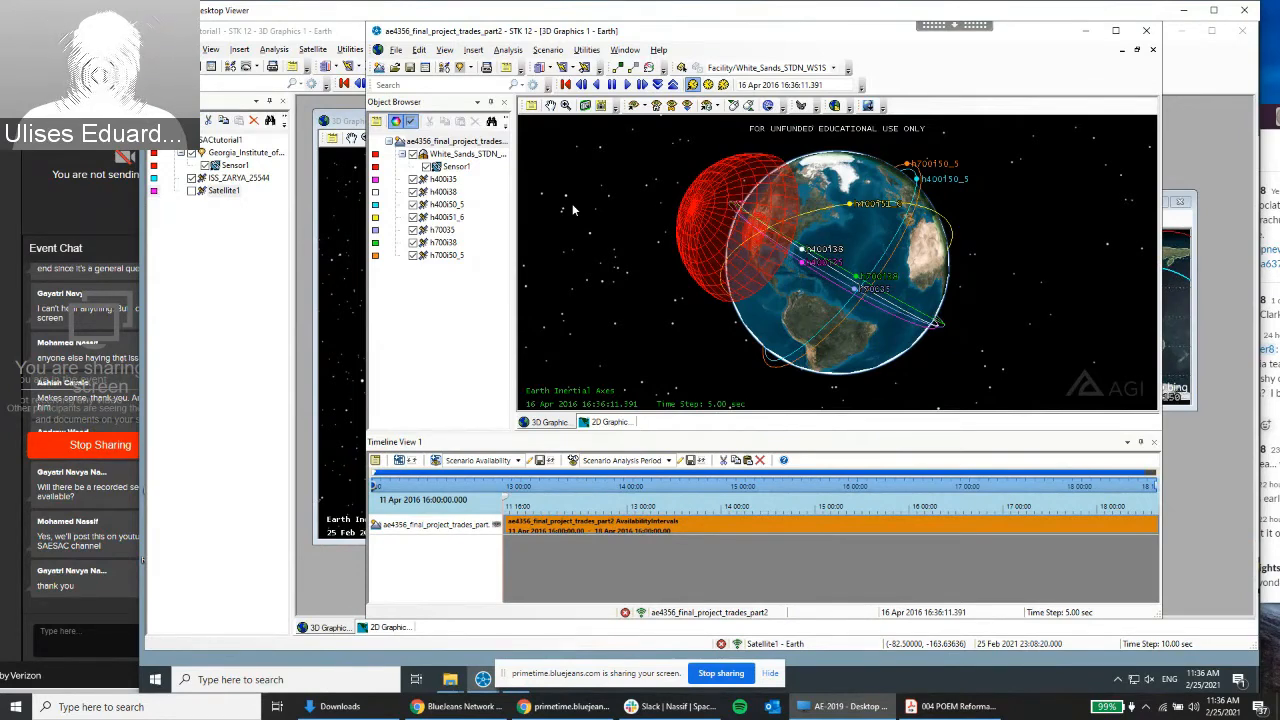
{"action": "left_click", "coordinate": [835, 596]}
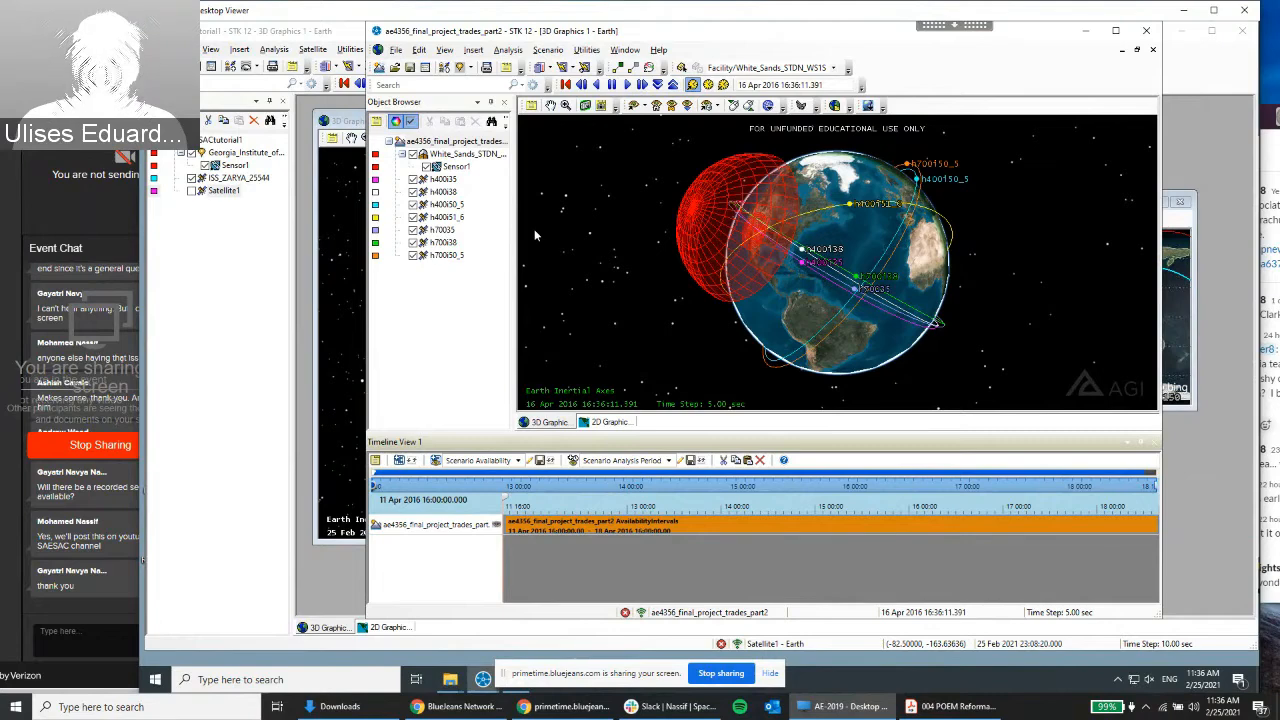
{"action": "left_click", "coordinate": [316, 33]}
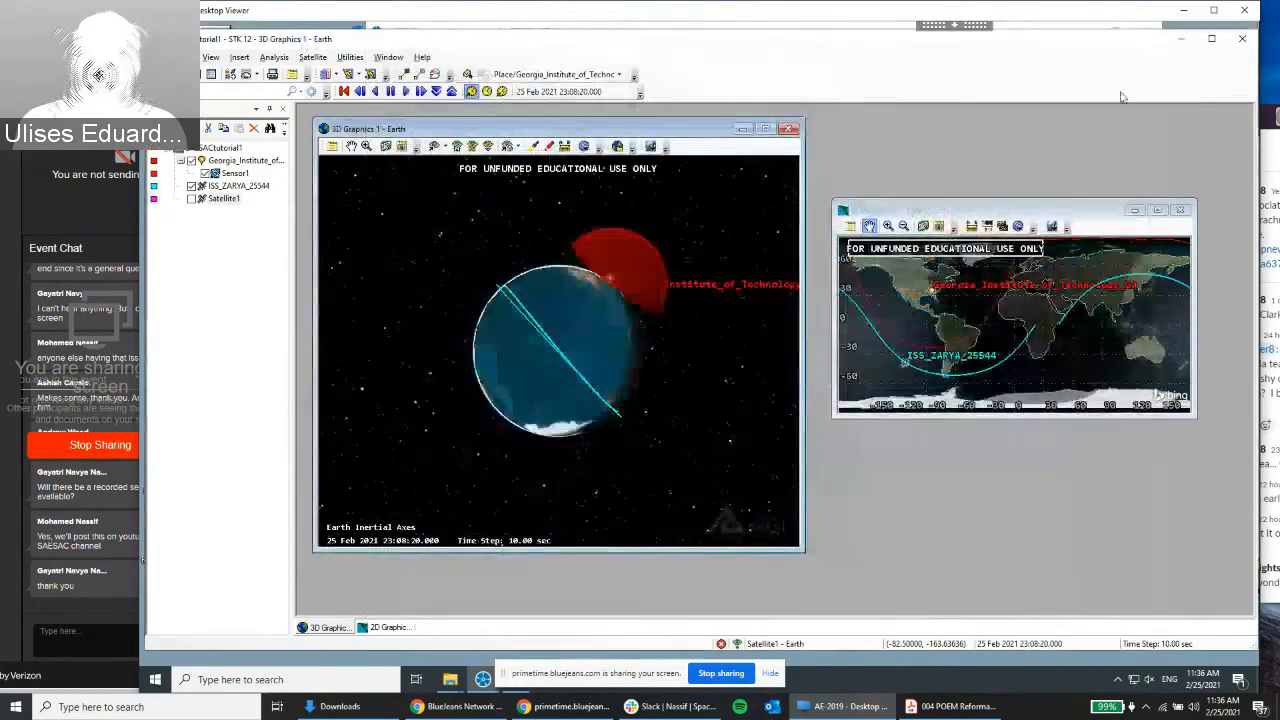
Try to open SAESAC presentation.pptx from PowerPoint's recent files on the local computer
{"action": "left_click", "coordinate": [450, 679]}
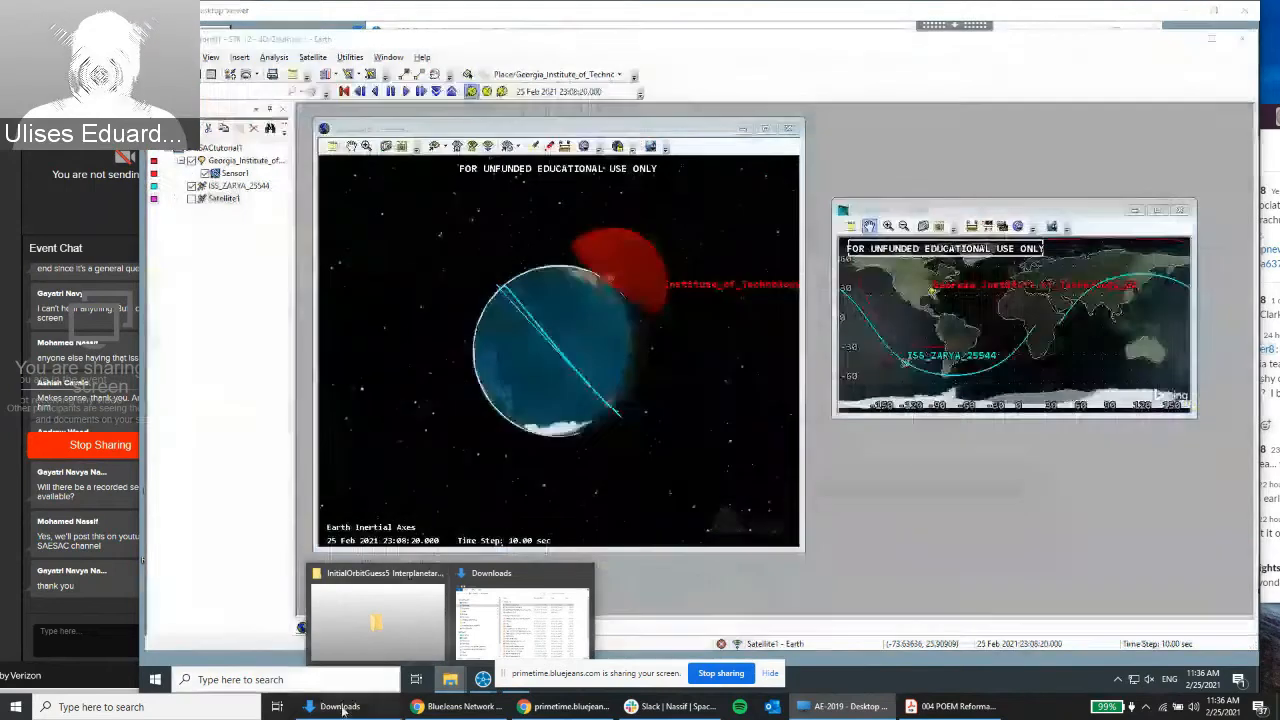
{"action": "left_click", "coordinate": [342, 706]}
{"action": "left_click", "coordinate": [240, 702]}
{"action": "type", "text": "powe"}
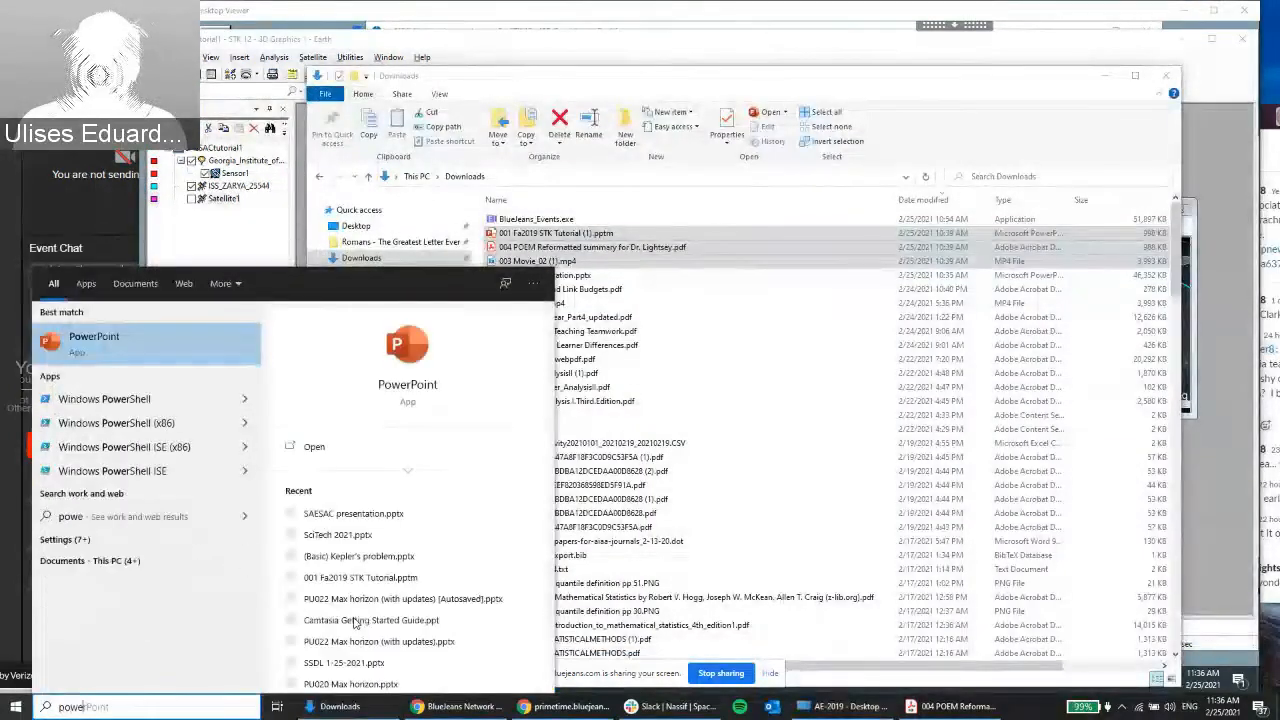
{"action": "left_click", "coordinate": [380, 515]}
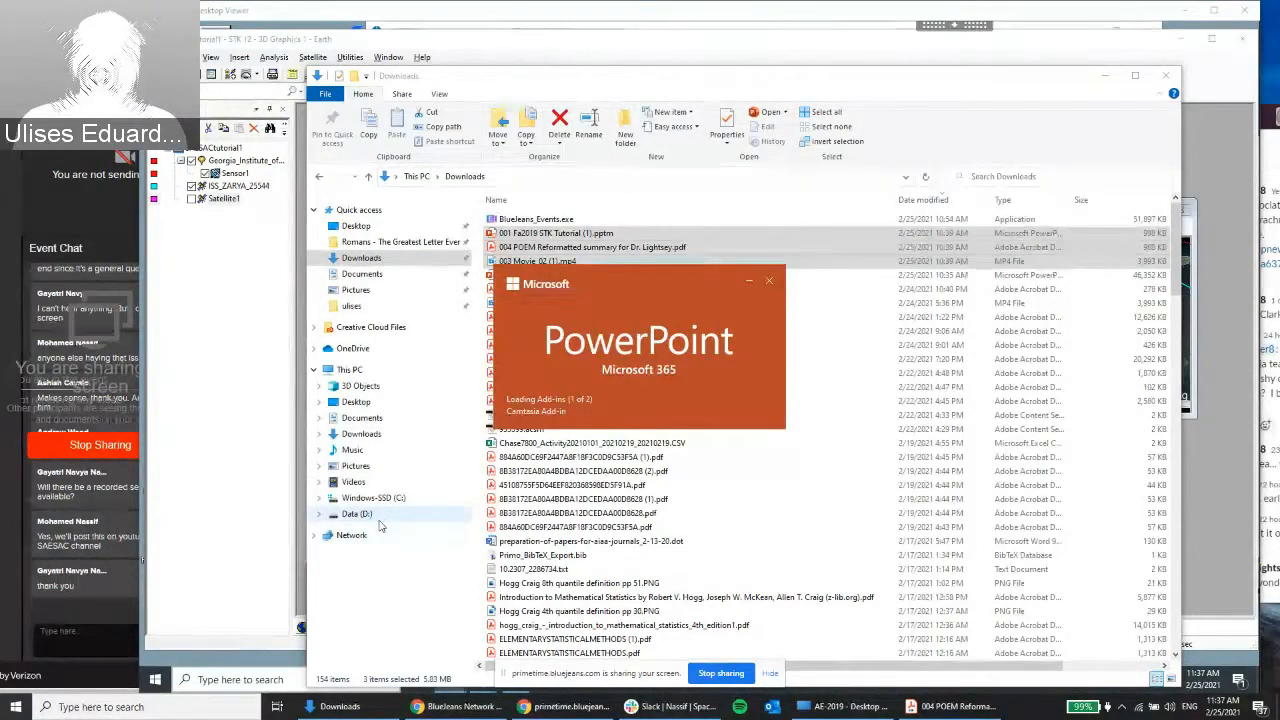
{"action": "left_click", "coordinate": [737, 324]}
{"action": "left_click", "coordinate": [737, 324]}
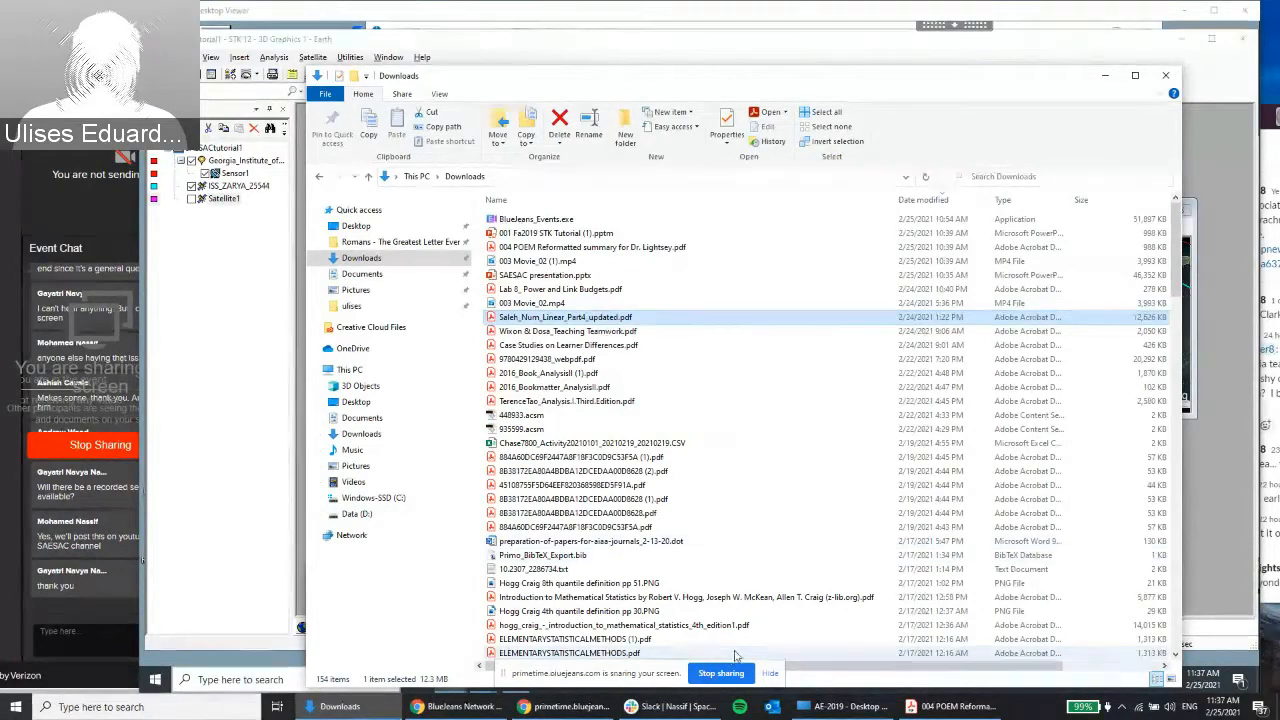
Return to the AE-2019 remote desktop and close the SAESACtutorial1 scenario without saving its changes
{"action": "left_click", "coordinate": [818, 714]}
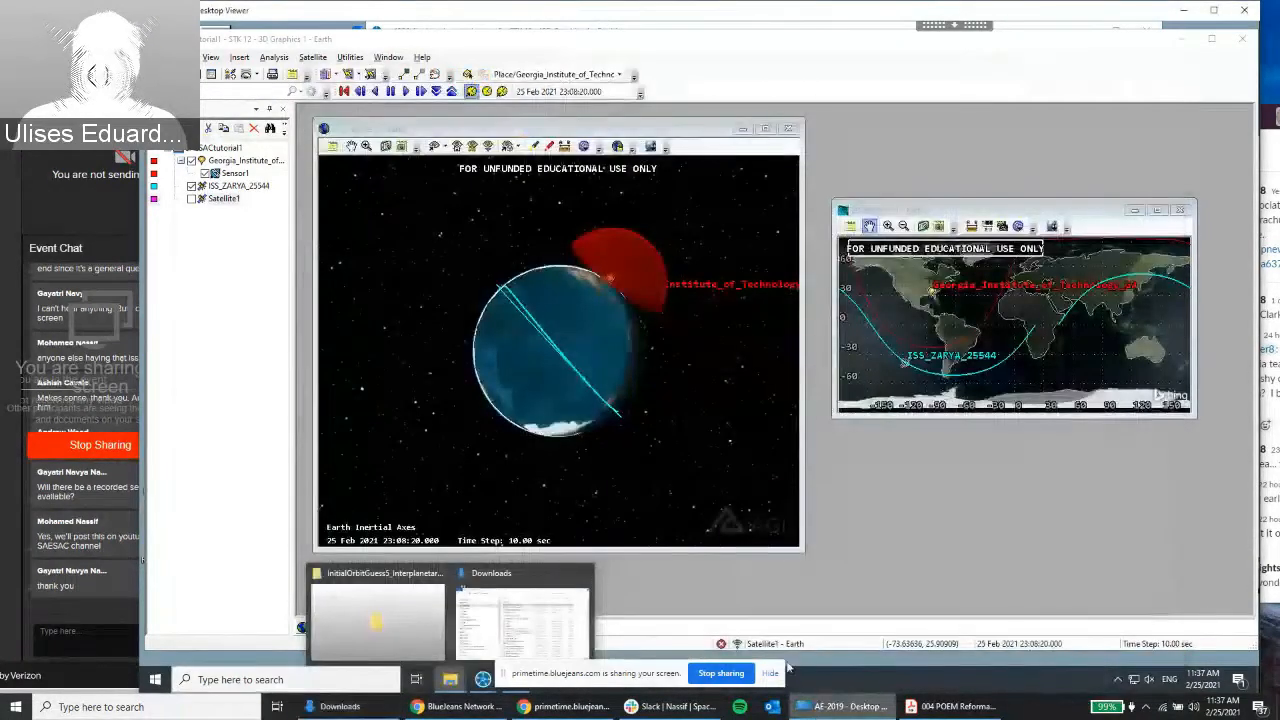
{"action": "left_click", "coordinate": [1243, 40]}
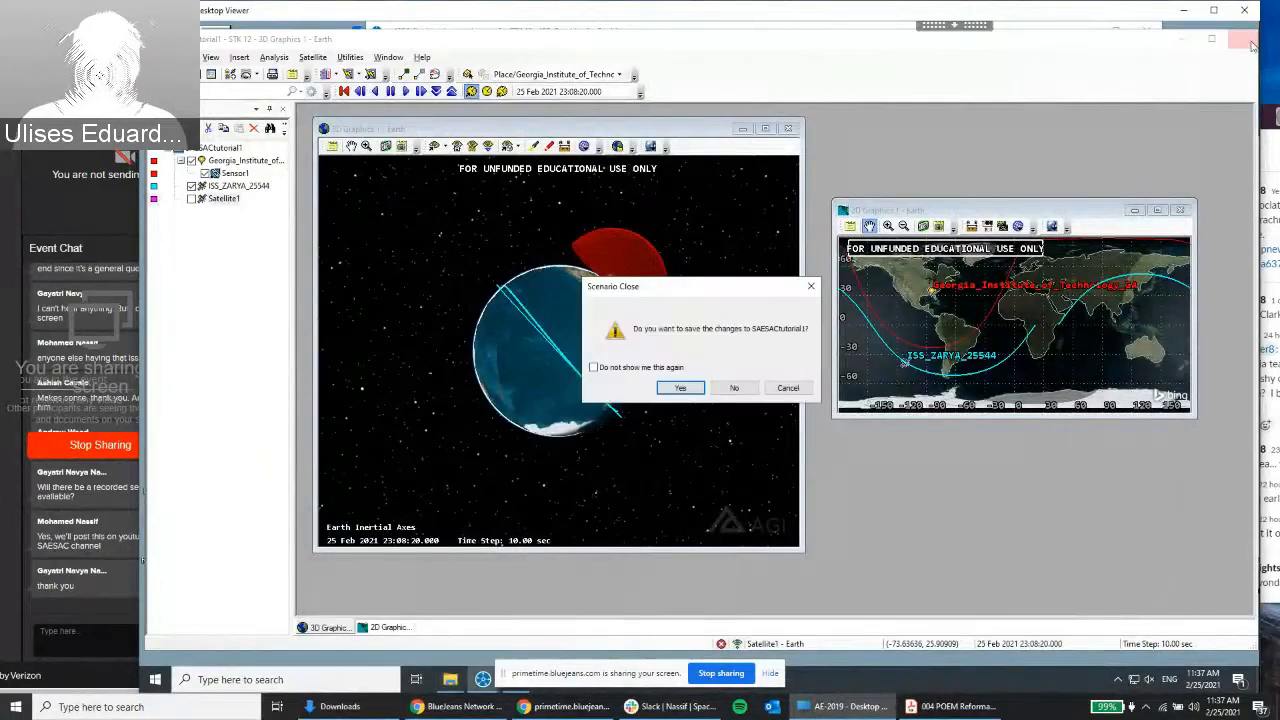
{"action": "left_click", "coordinate": [731, 388]}
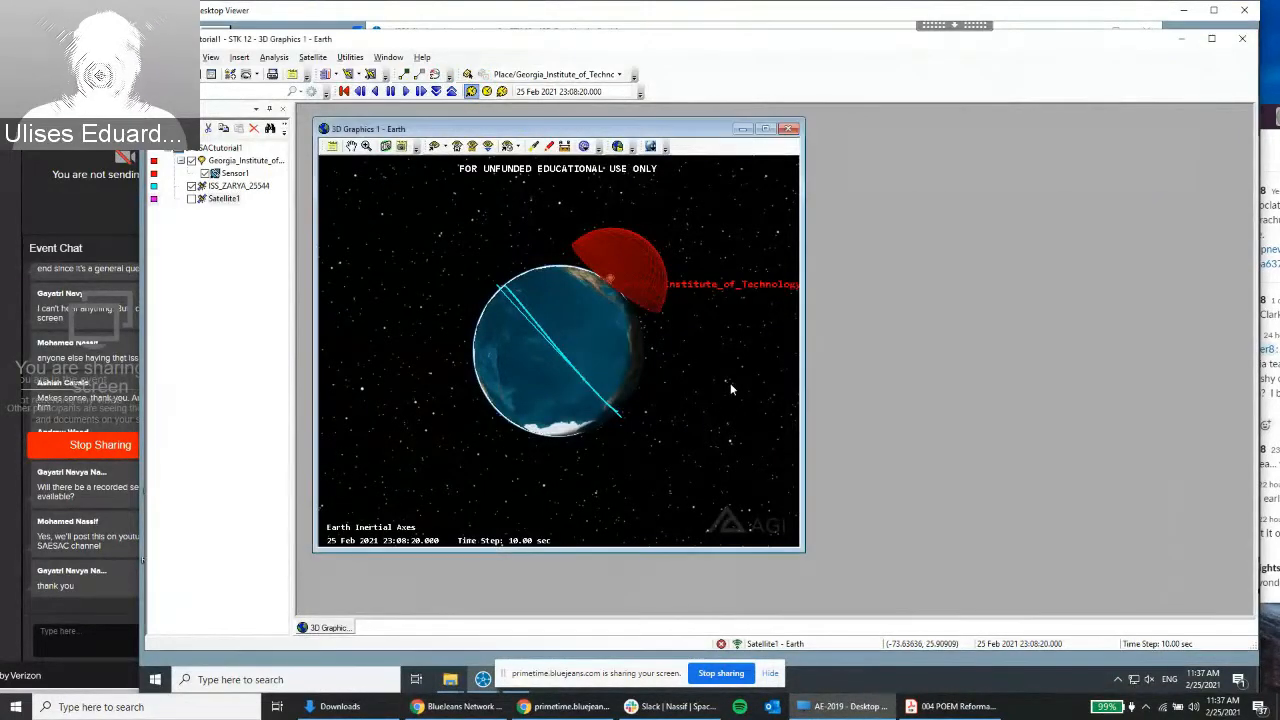
Switch to the SAESAC presentation in PowerPoint and enlarge its window for a readable slide view
{"action": "left_click", "coordinate": [380, 711]}
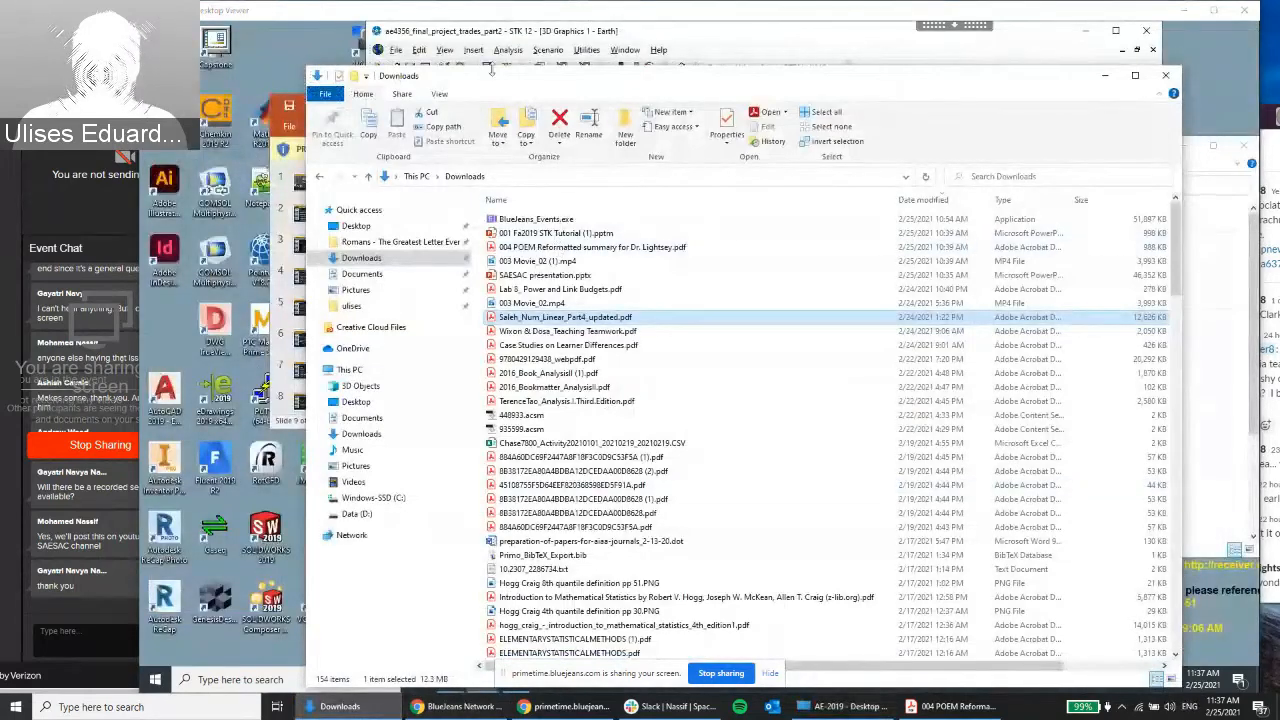
{"action": "left_click", "coordinate": [280, 125]}
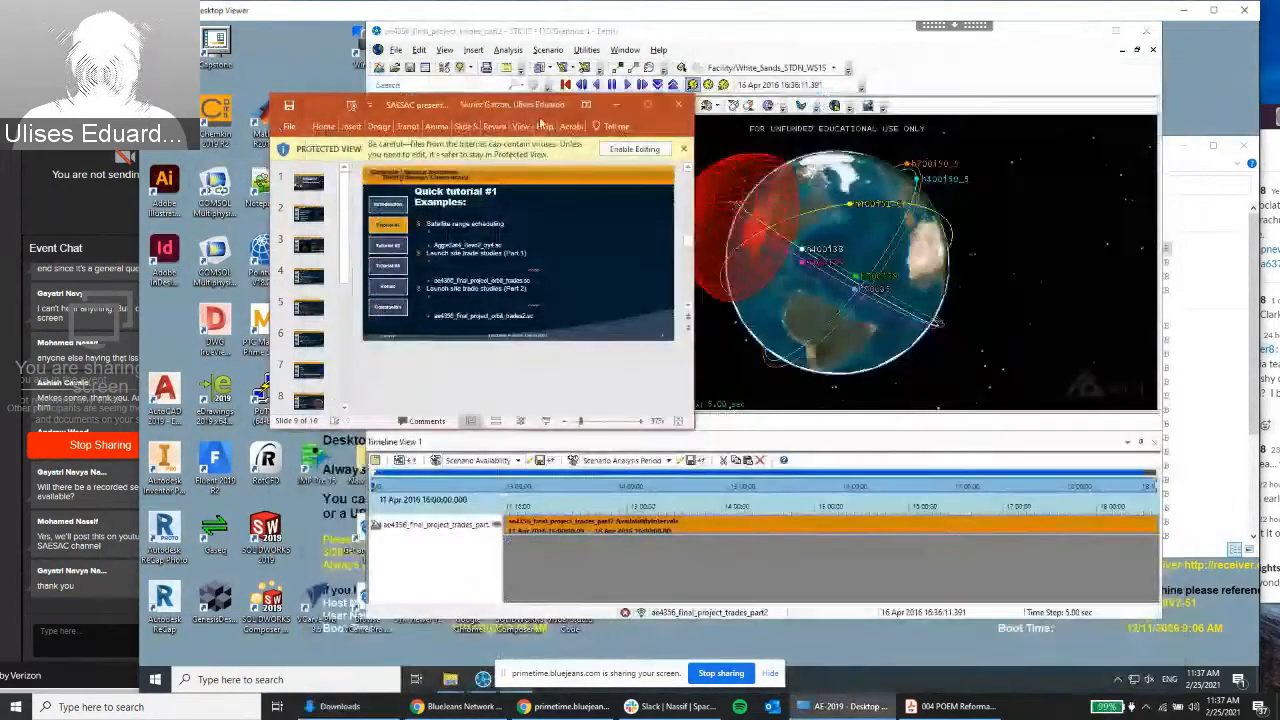
{"action": "left_click_drag", "start_coordinate": [540, 122], "coordinate": [595, 73]}
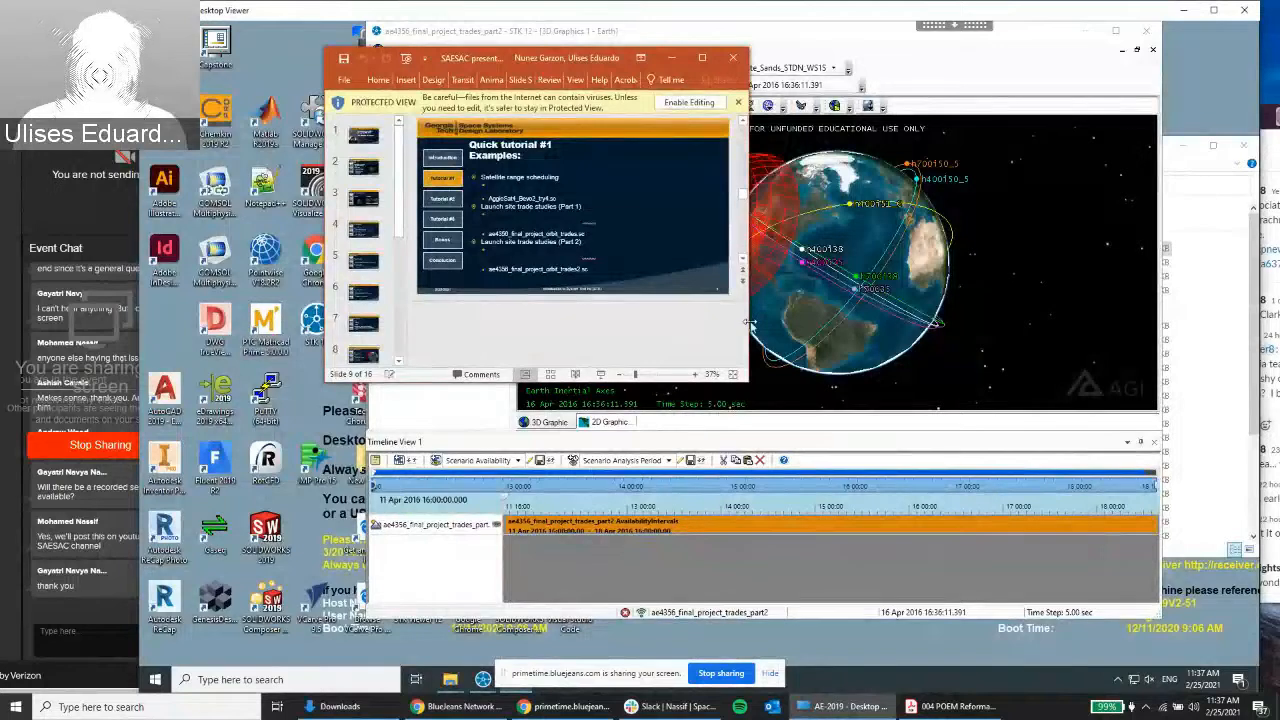
{"action": "left_click_drag", "start_coordinate": [748, 323], "coordinate": [828, 323]}
{"action": "left_click_drag", "start_coordinate": [323, 208], "coordinate": [186, 208]}
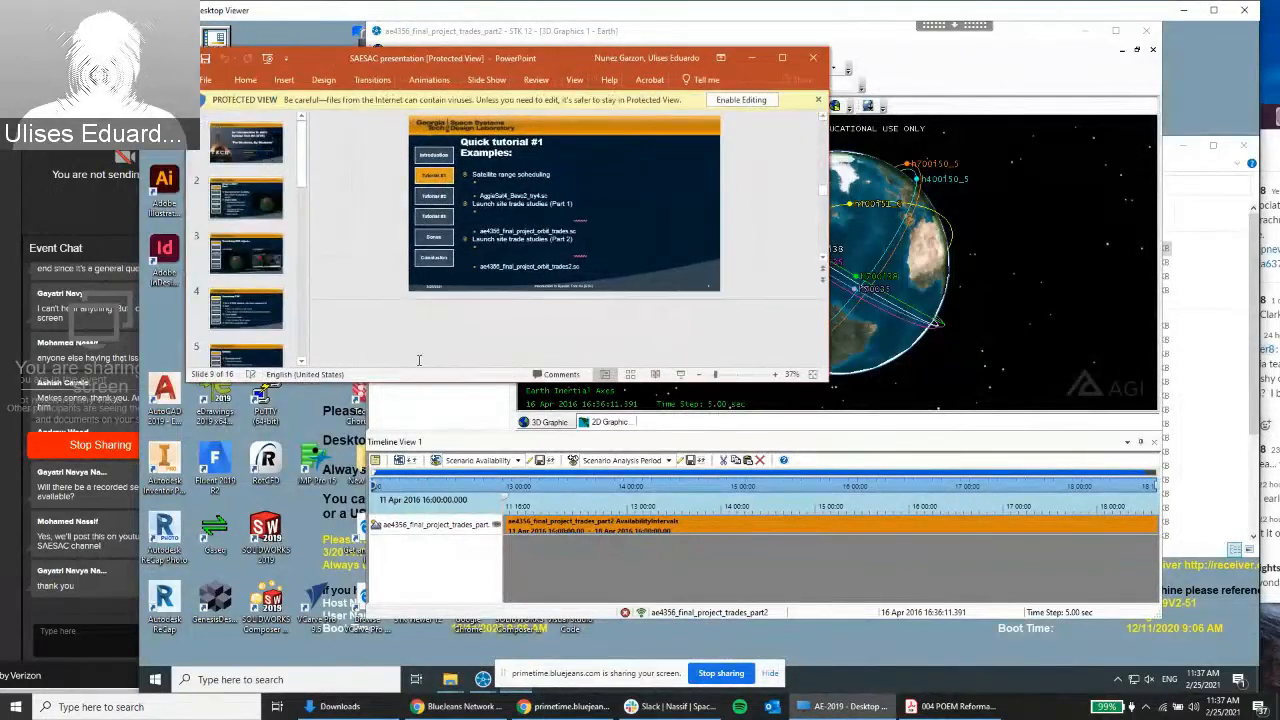
{"action": "left_click_drag", "start_coordinate": [410, 383], "coordinate": [410, 546]}
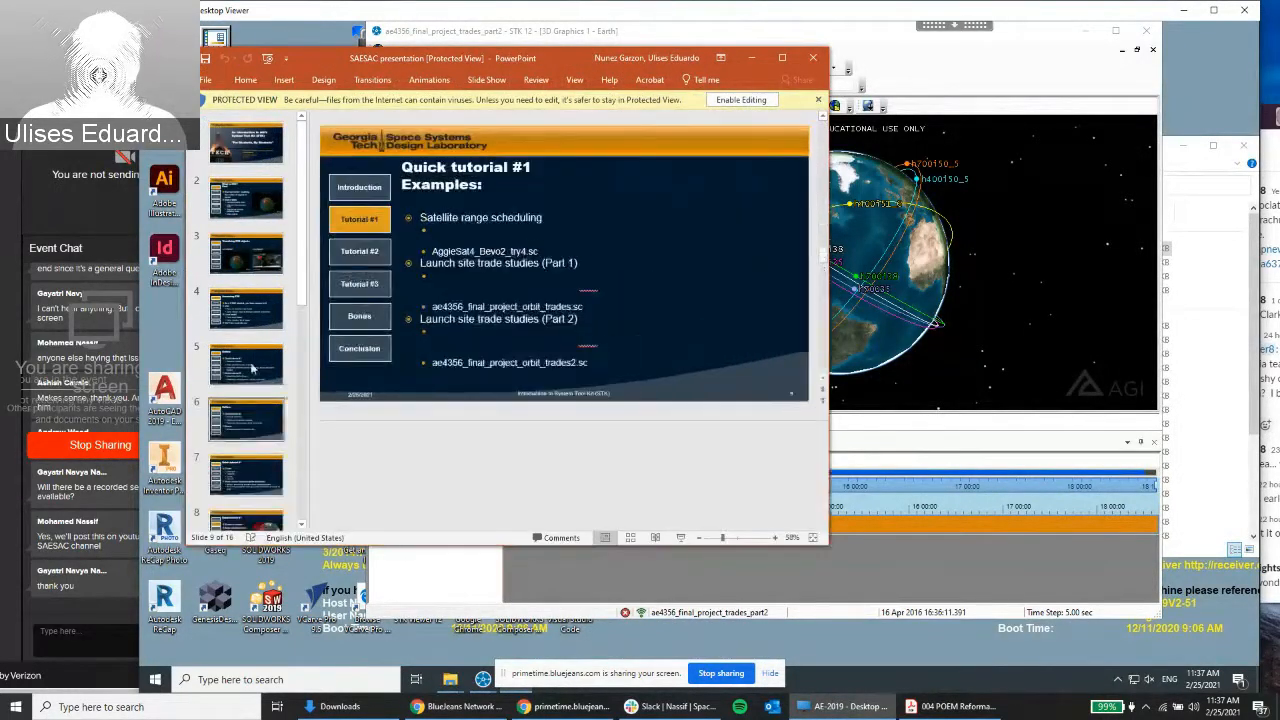
Page through the presentation from slide 5 to the Quick tutorial #2 slide, review its topics, and minimize the presentation
{"action": "left_click", "coordinate": [252, 367]}
{"action": "key", "text": "Down"}
{"action": "key", "text": "Down"}
{"action": "key", "text": "Down"}
{"action": "key", "text": "Down"}
{"action": "key", "text": "Down"}
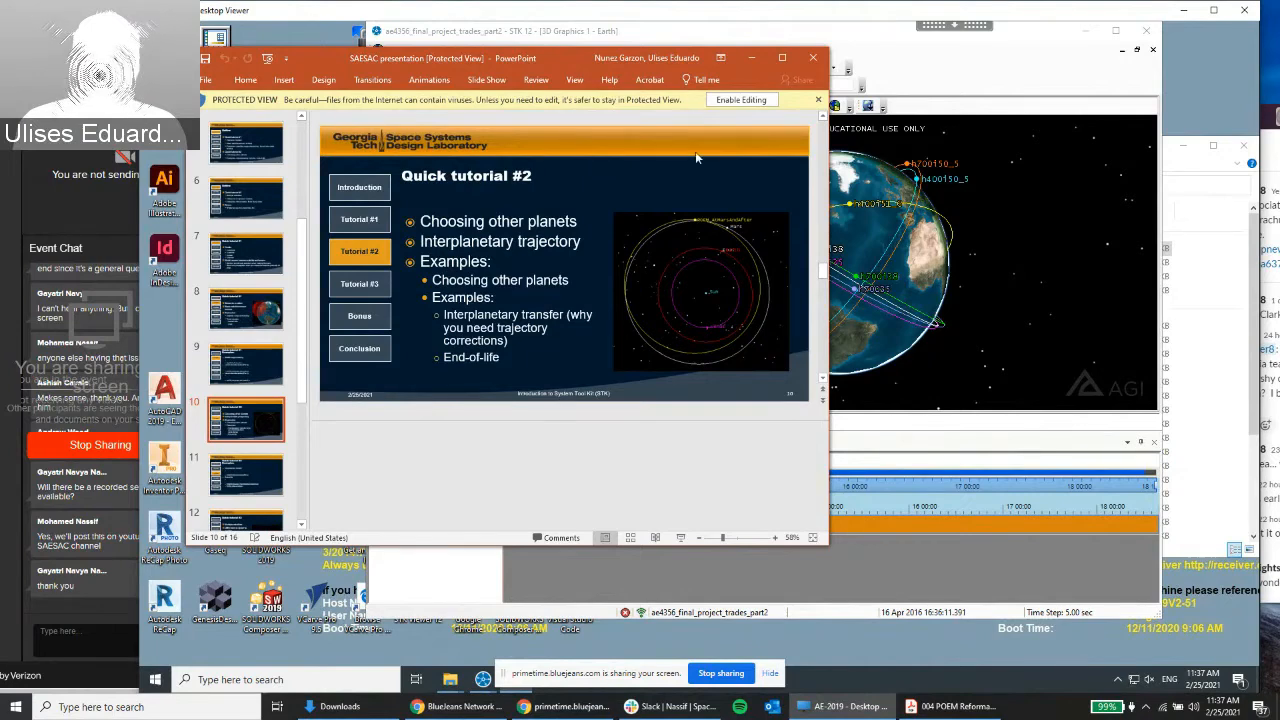
{"action": "left_click", "coordinate": [748, 61]}
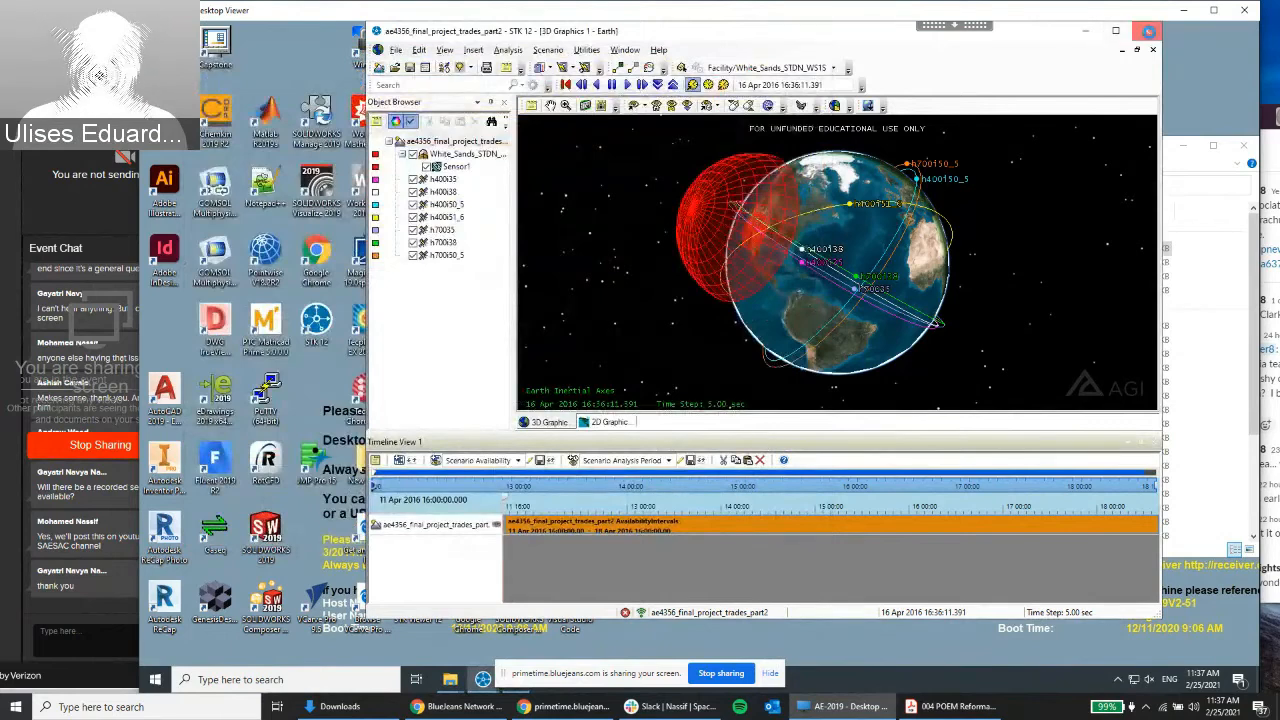
Close the ae4356_final_project_trades_part2 scenario, launch a fresh STK 12 session and dismiss its graphics card notice
{"action": "left_click", "coordinate": [1153, 48]}
{"action": "left_click", "coordinate": [252, 679]}
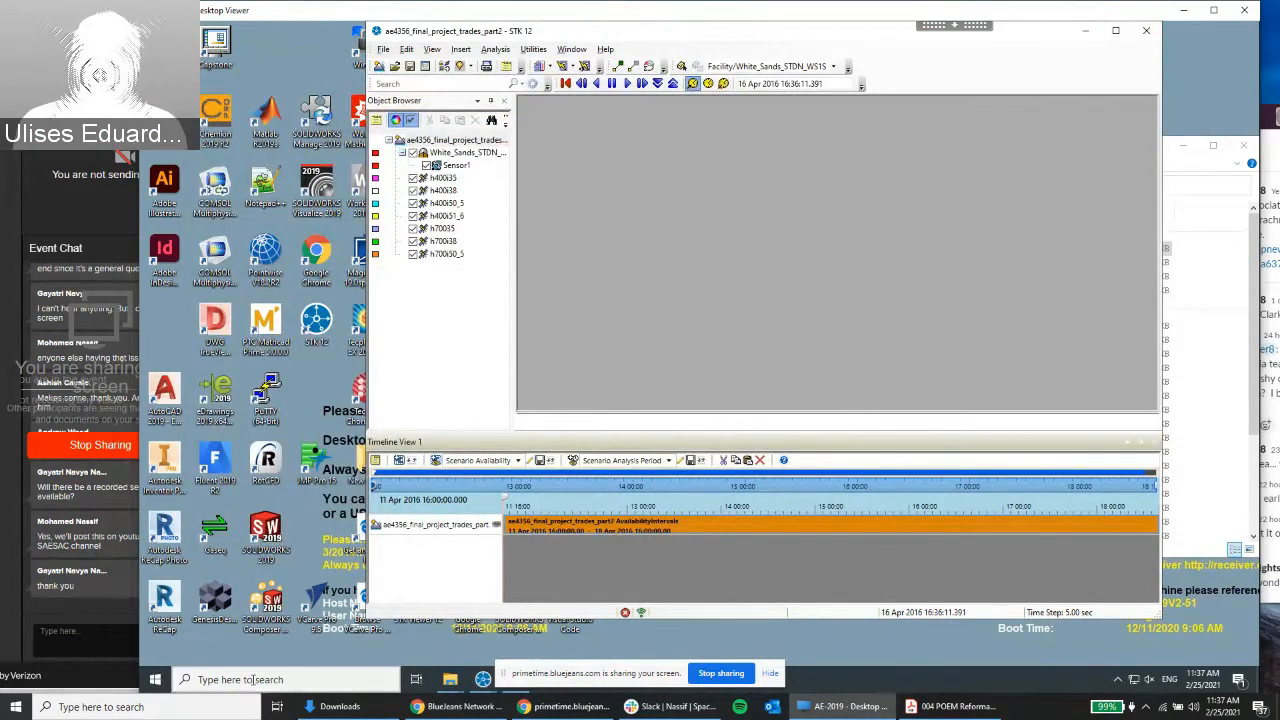
{"action": "type", "text": "st"}
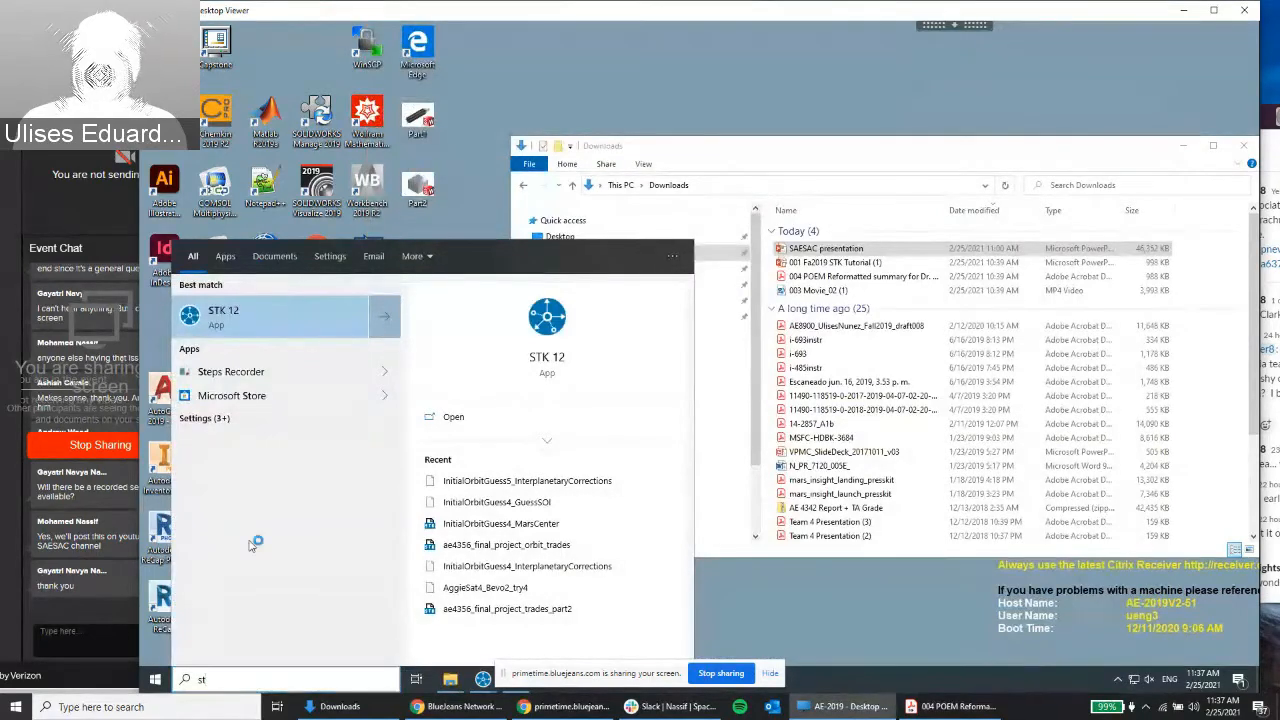
{"action": "key", "text": "Return"}
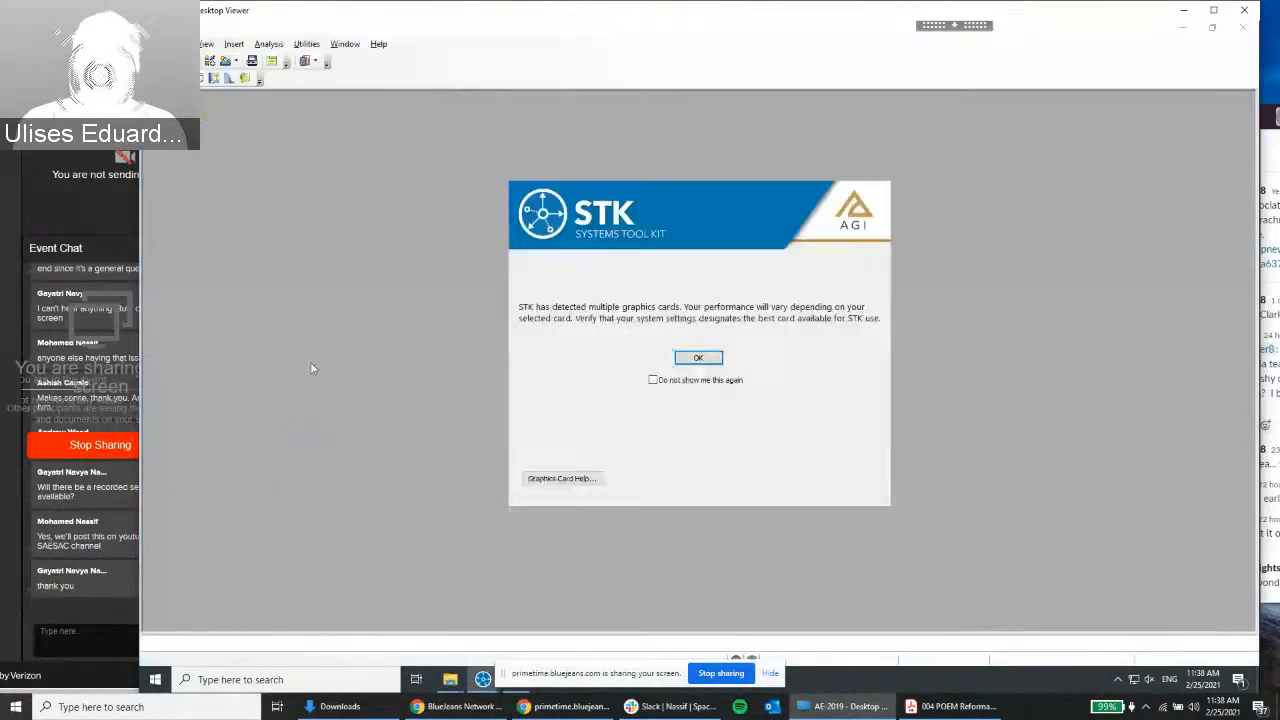
{"action": "left_click", "coordinate": [698, 358]}
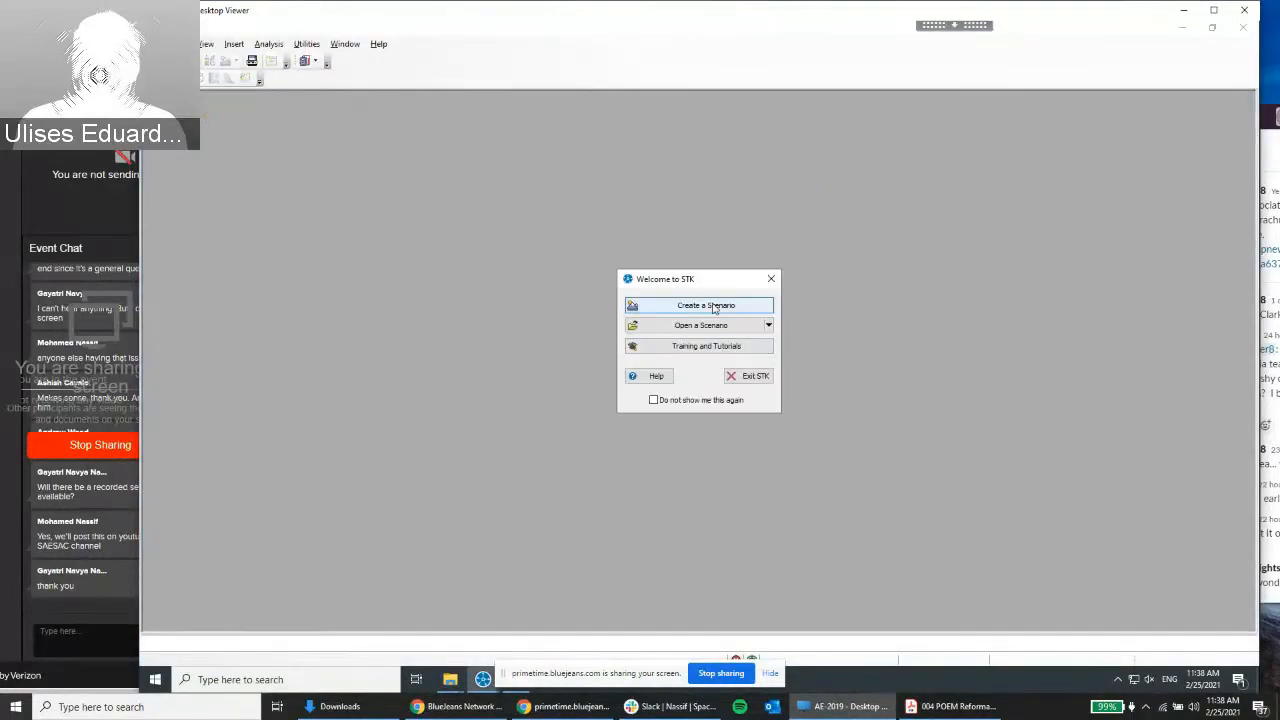
Start a new scenario and set its central body to Sun
{"action": "left_click", "coordinate": [713, 304]}
{"action": "left_click", "coordinate": [595, 401]}
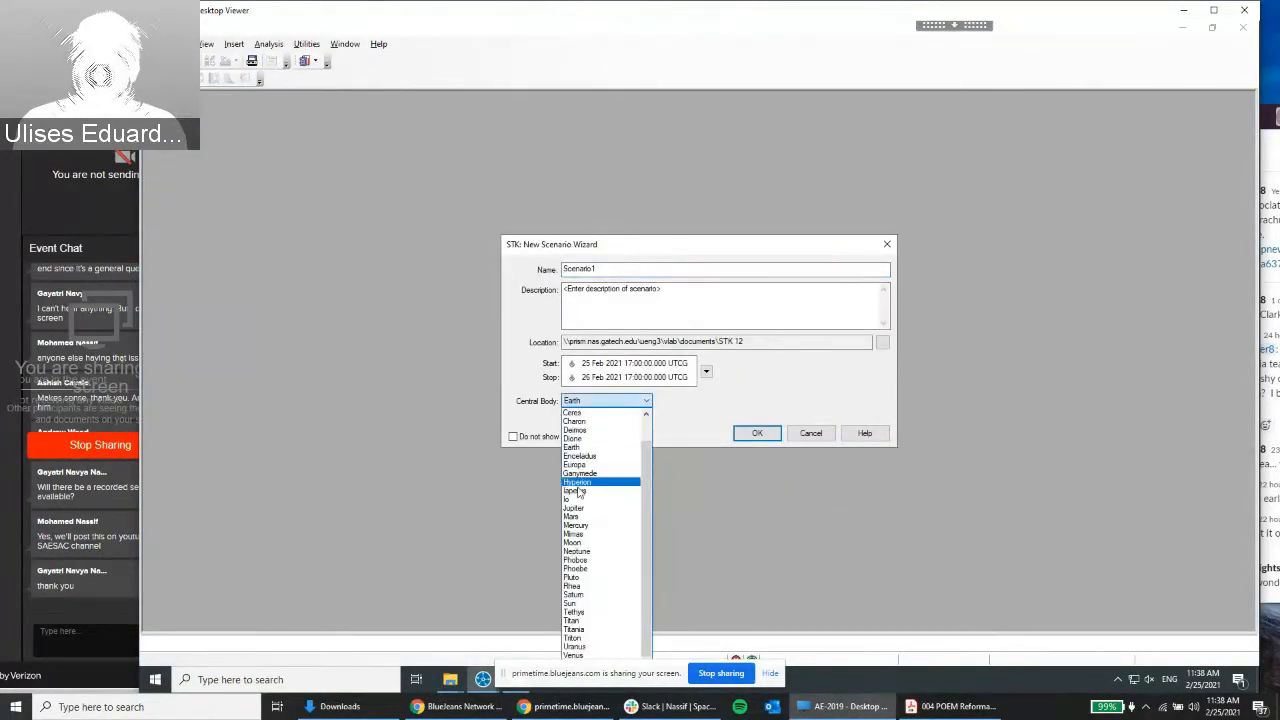
{"action": "scroll", "coordinate": [585, 528], "scroll_direction": "up", "scroll_amount": 1}
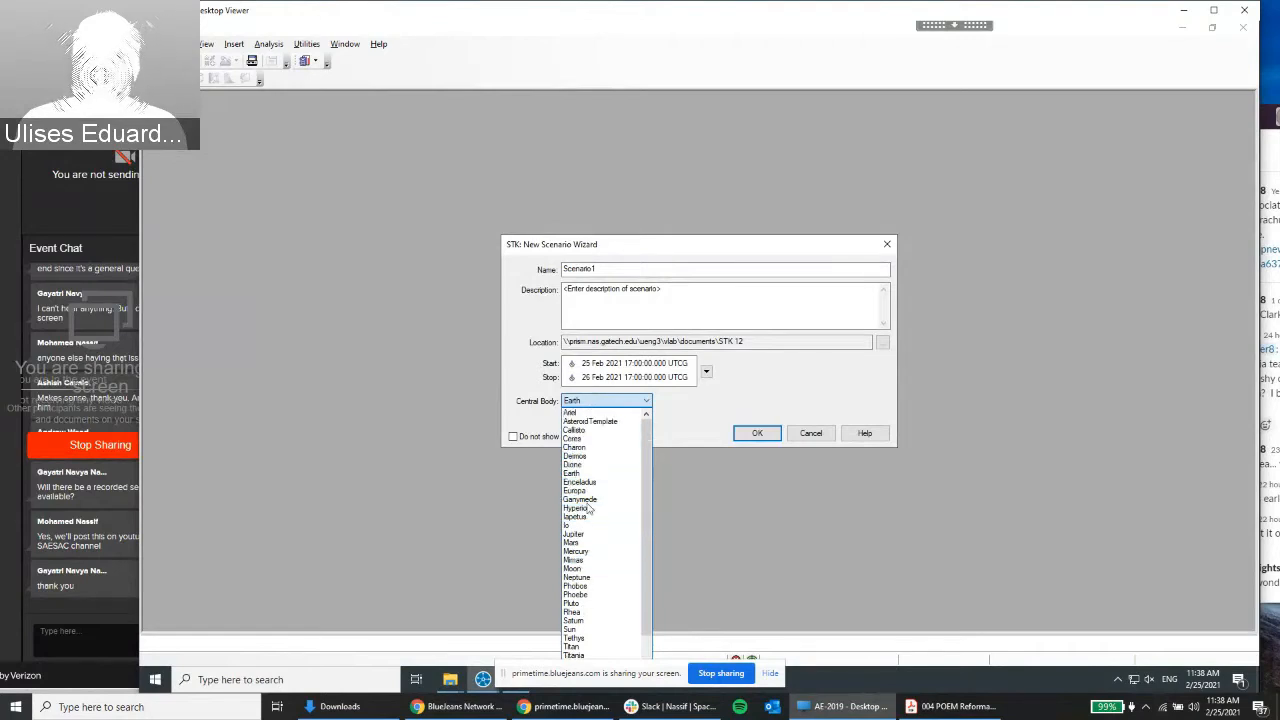
{"action": "scroll", "coordinate": [589, 498], "scroll_direction": "down", "scroll_amount": 1}
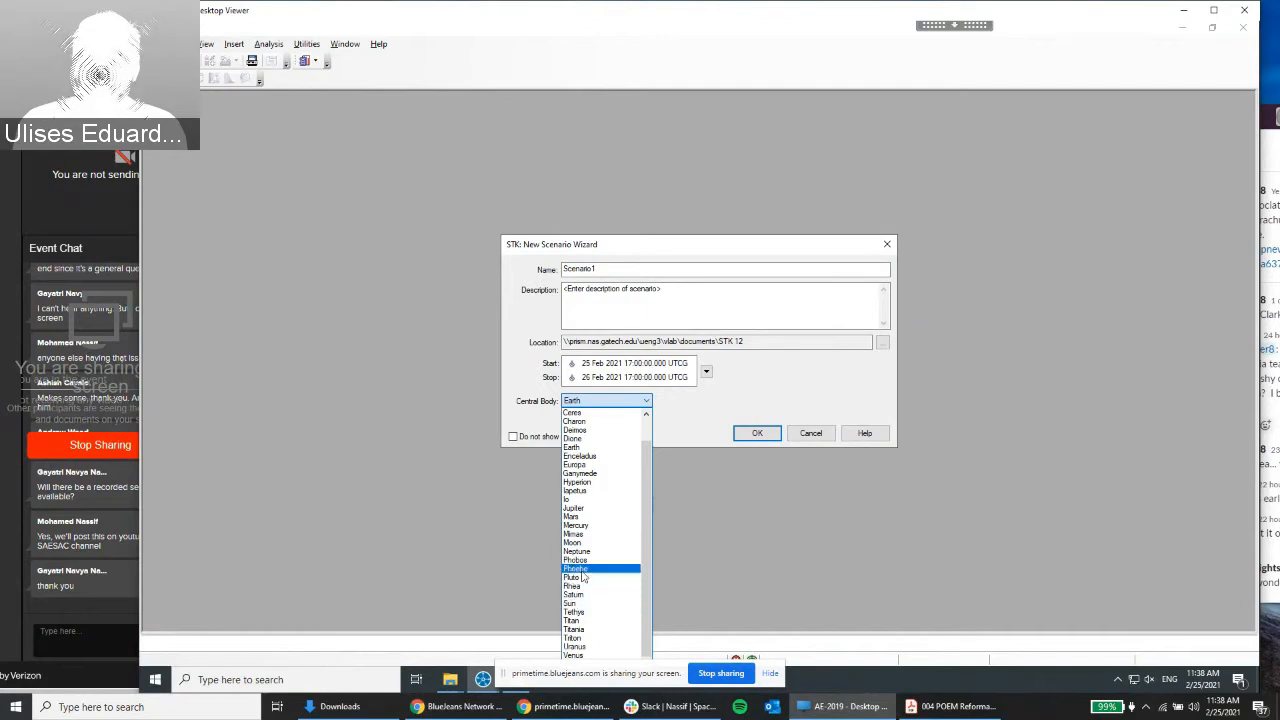
{"action": "left_click", "coordinate": [576, 603]}
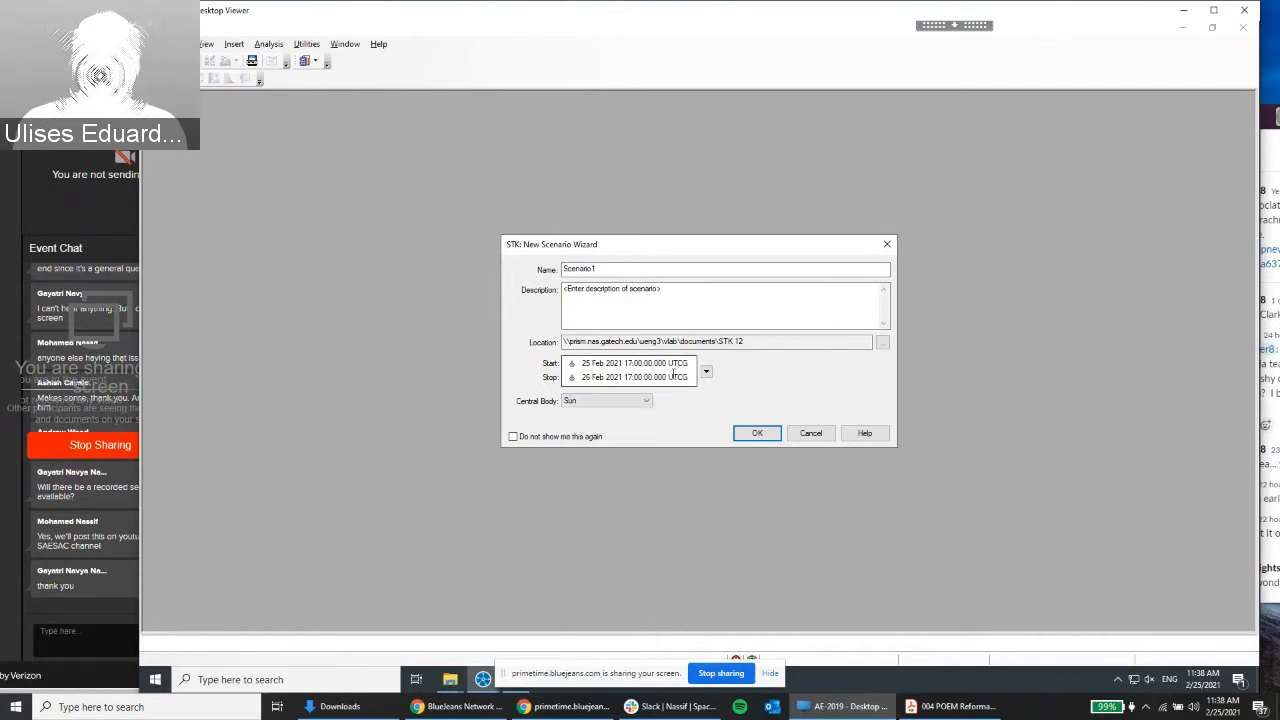
Name the new scenario SAESACtutorial2
{"action": "left_click", "coordinate": [668, 268]}
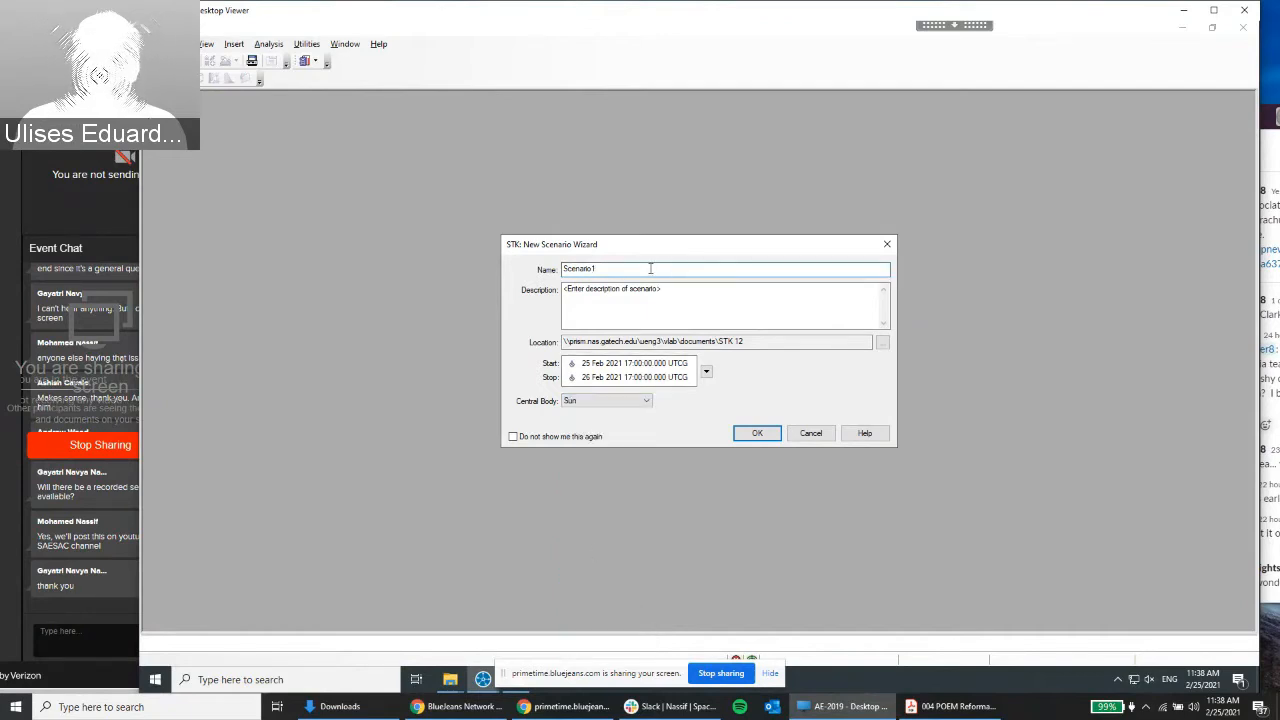
{"action": "key", "text": "Caps_Lock"}
{"action": "type", "text": "S"}
{"action": "key", "text": "BackSpace"}
{"action": "key", "text": "BackSpace"}
{"action": "key", "text": "BackSpace"}
{"action": "key", "text": "BackSpace"}
{"action": "key", "text": "BackSpace"}
{"action": "key", "text": "BackSpace"}
{"action": "key", "text": "BackSpace"}
{"action": "key", "text": "BackSpace"}
{"action": "key", "text": "BackSpace"}
{"action": "key", "text": "BackSpace"}
{"action": "key", "text": "BackSpace"}
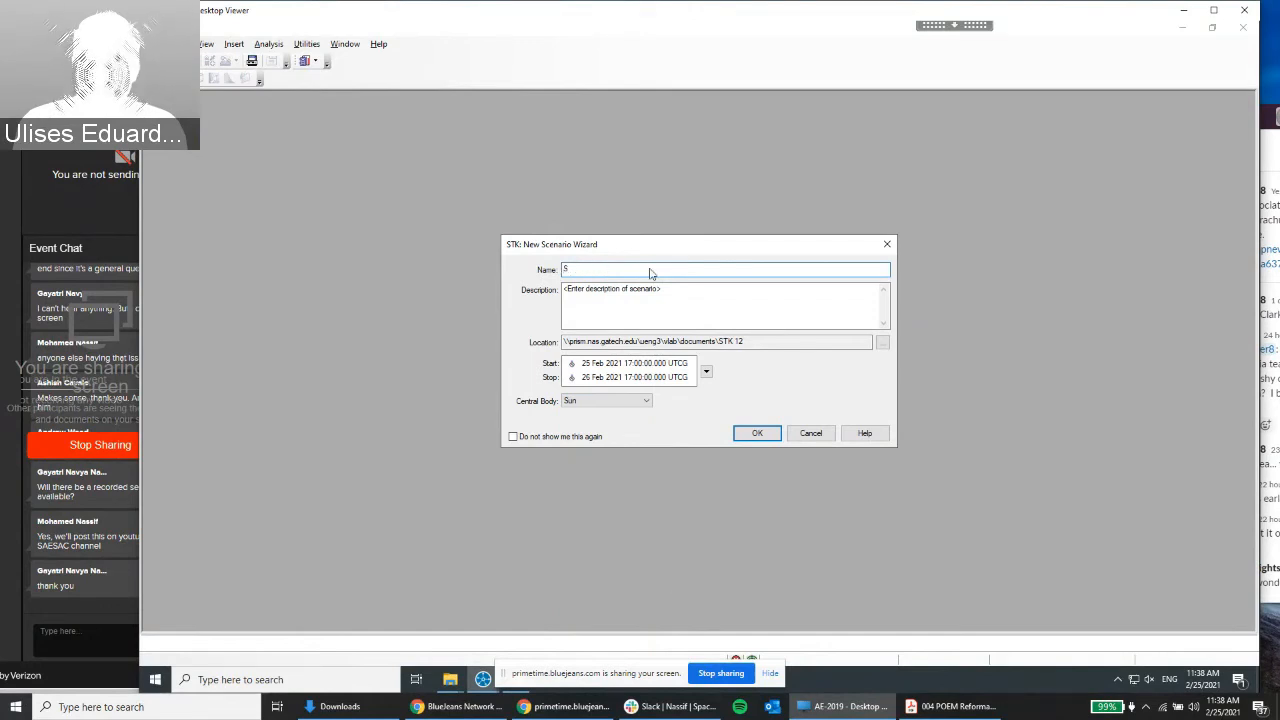
{"action": "key", "text": "Caps_Lock"}
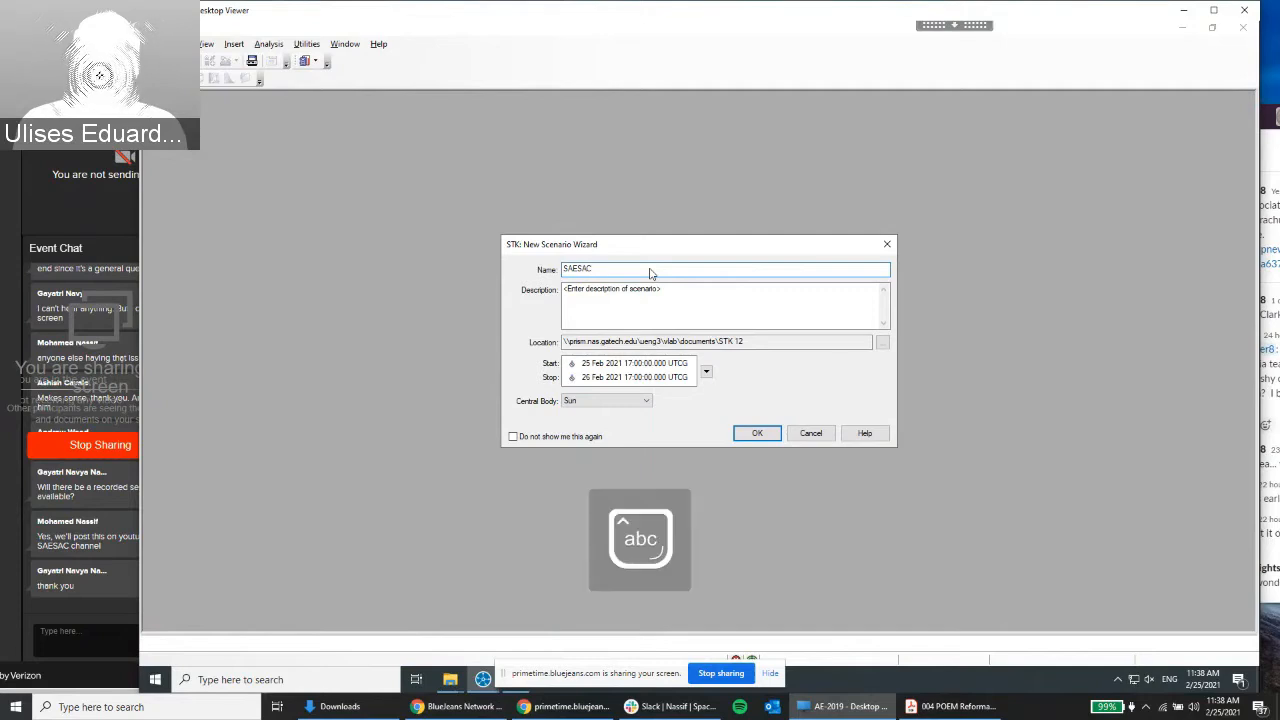
{"action": "type", "text": "tutorial2"}
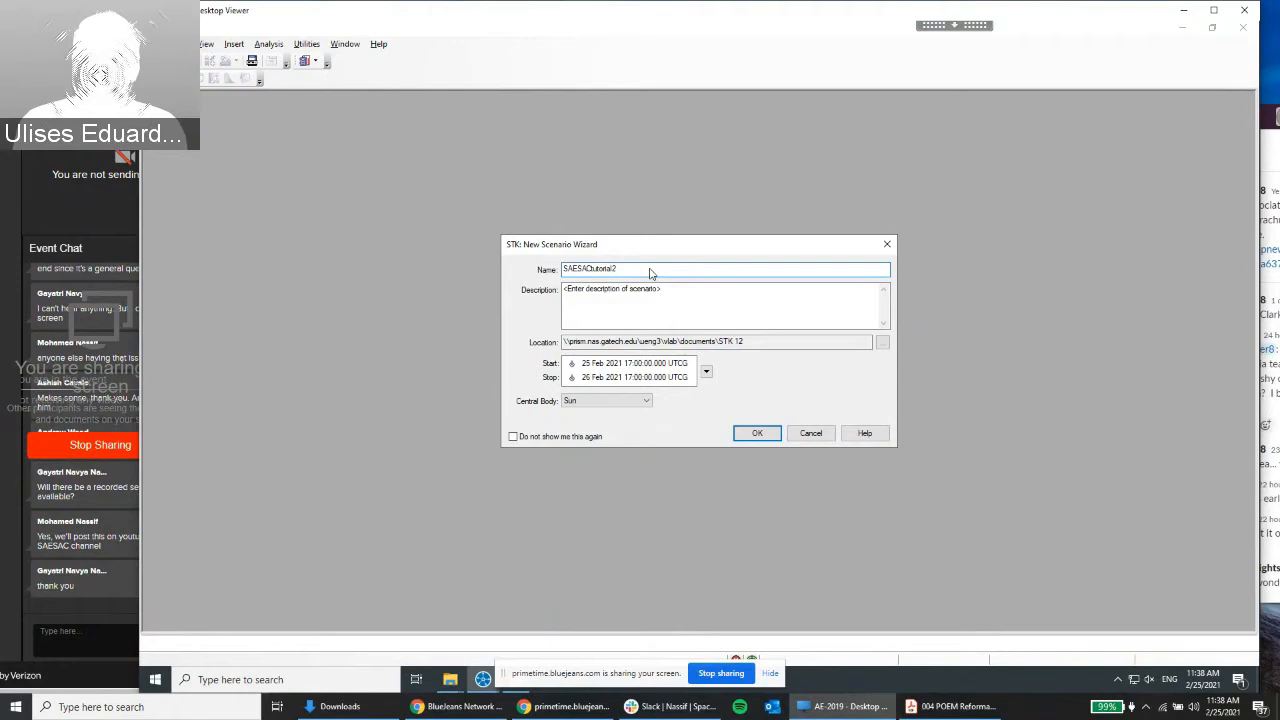
Set the scenario's start and stop dates to 25 Feb 2025 and 26 Feb 2025, and create the scenario
{"action": "left_click", "coordinate": [612, 364]}
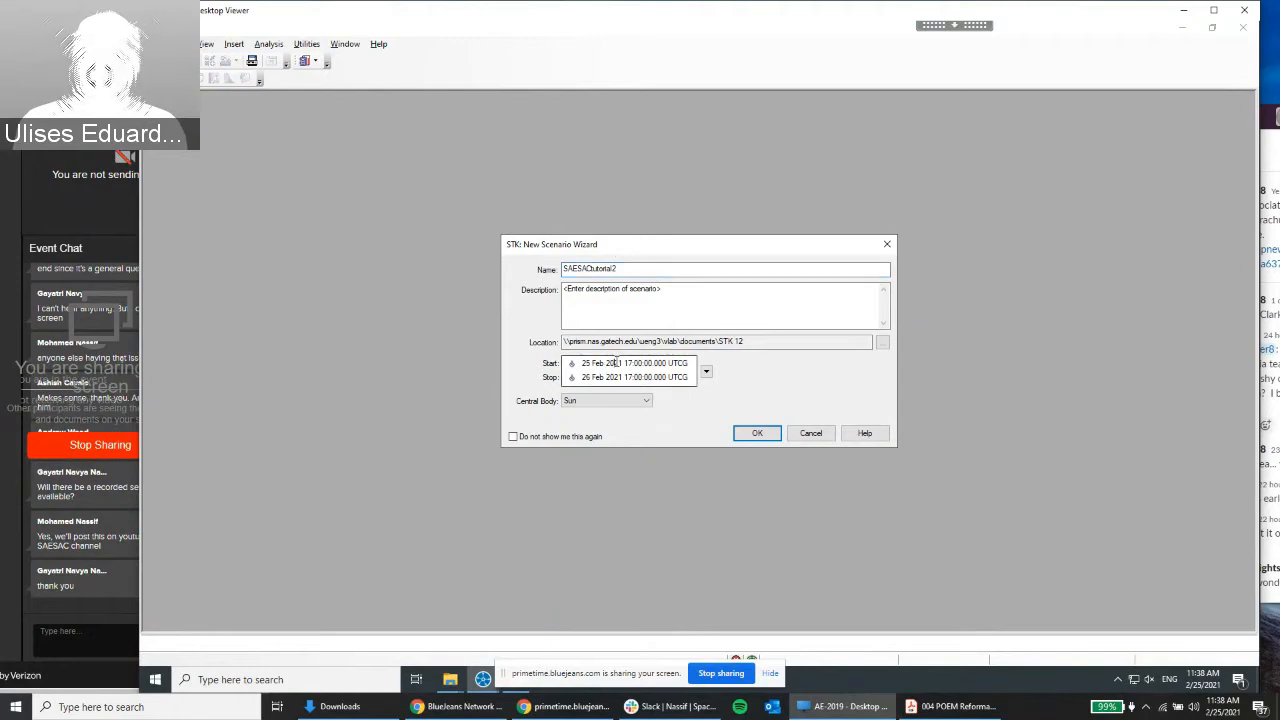
{"action": "right_click", "coordinate": [616, 363]}
{"action": "left_click", "coordinate": [622, 362]}
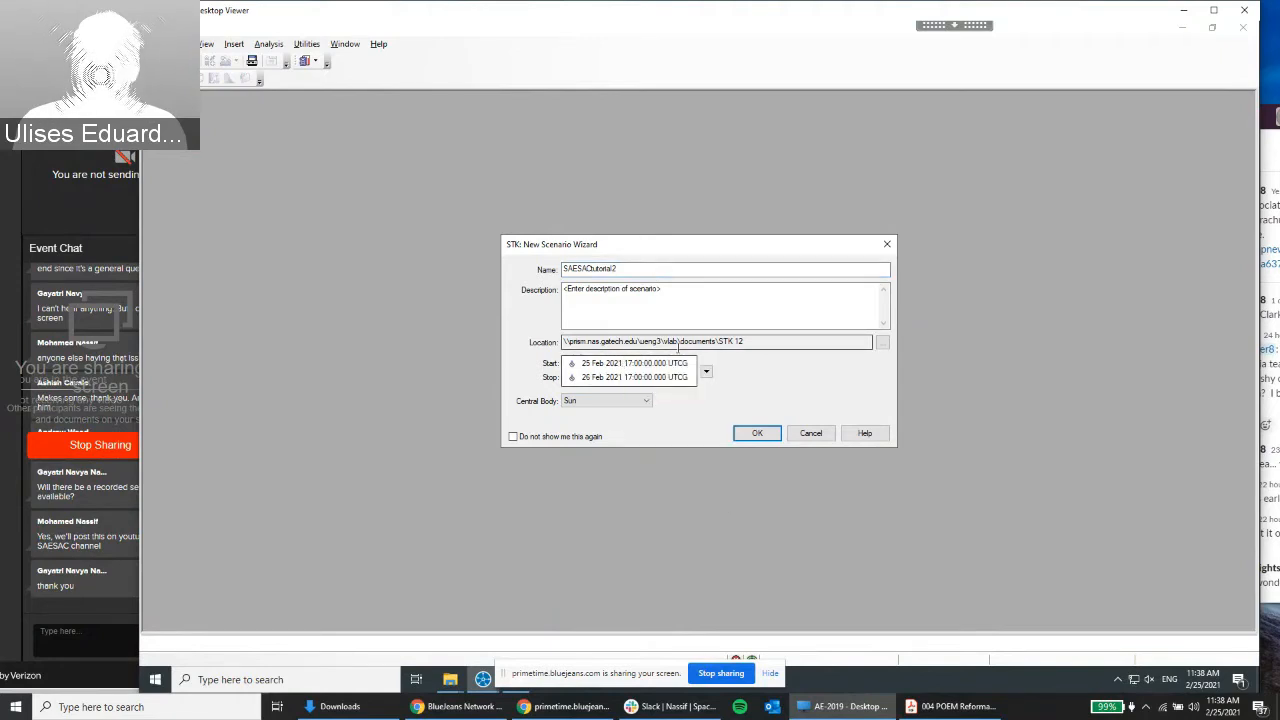
{"action": "key", "text": "Tab"}
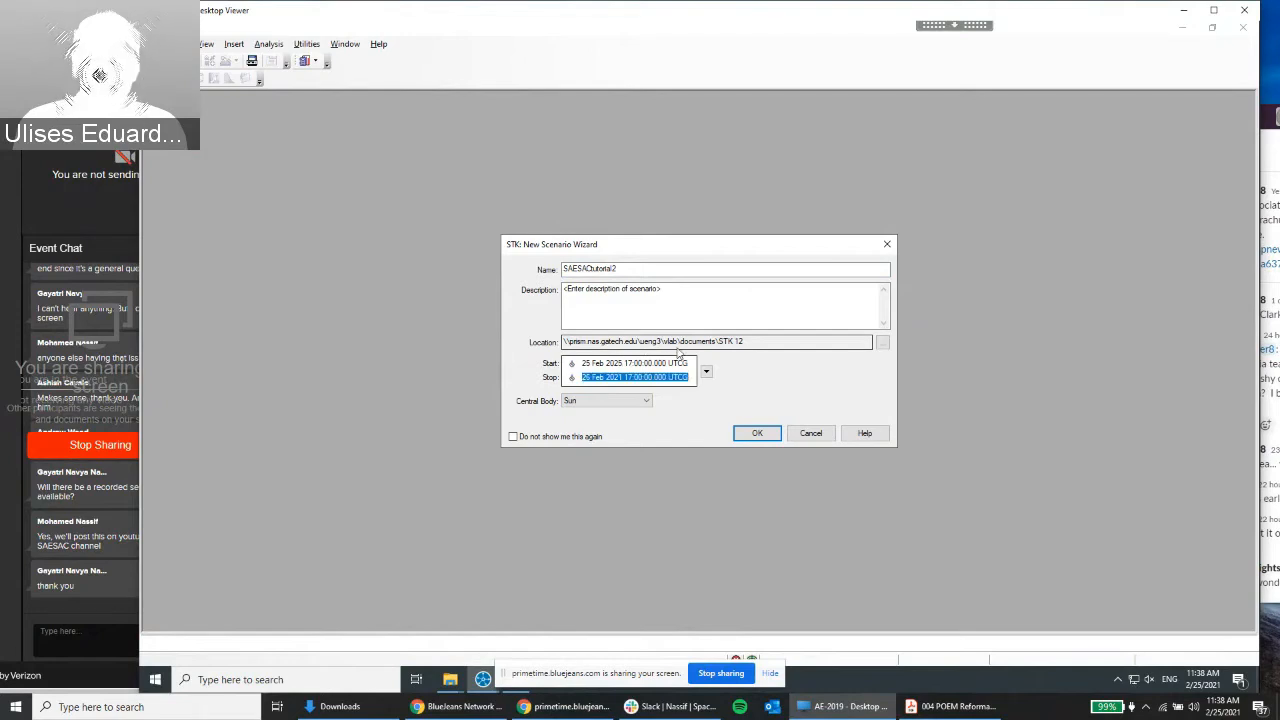
{"action": "key", "text": "Left"}
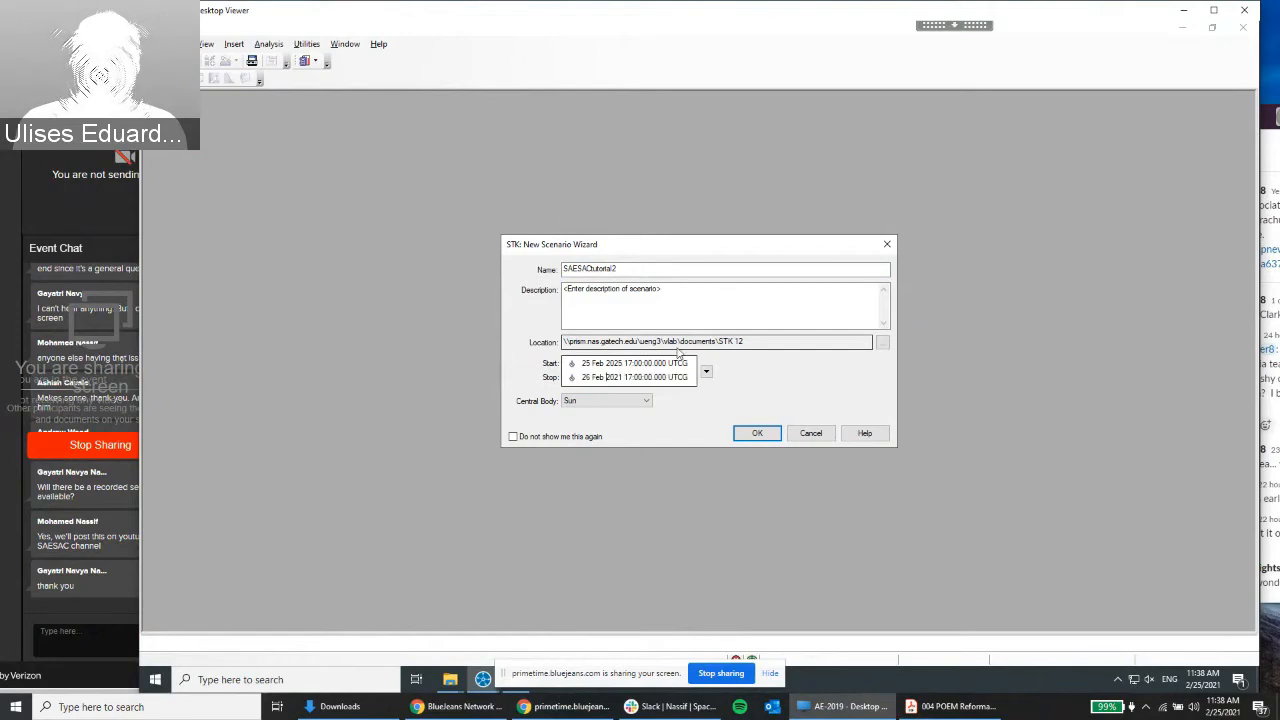
{"action": "key", "text": "BackSpace"}
{"action": "type", "text": "5"}
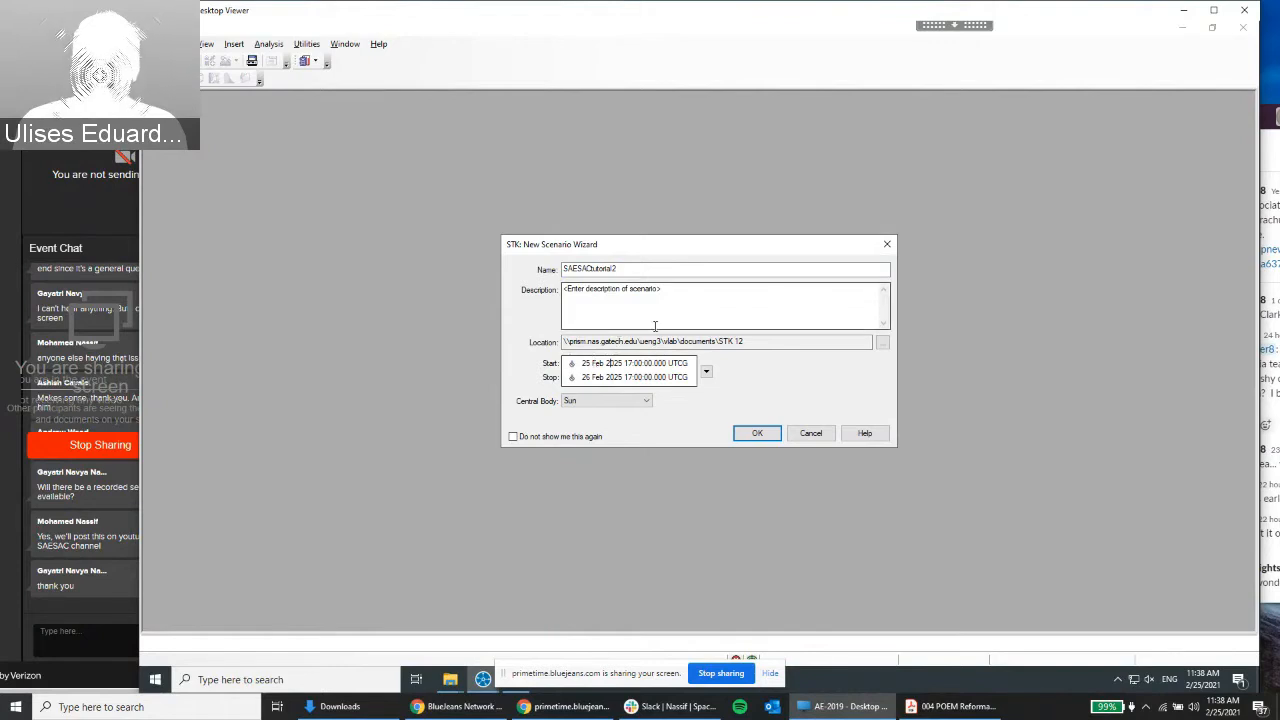
{"action": "left_click", "coordinate": [752, 437]}
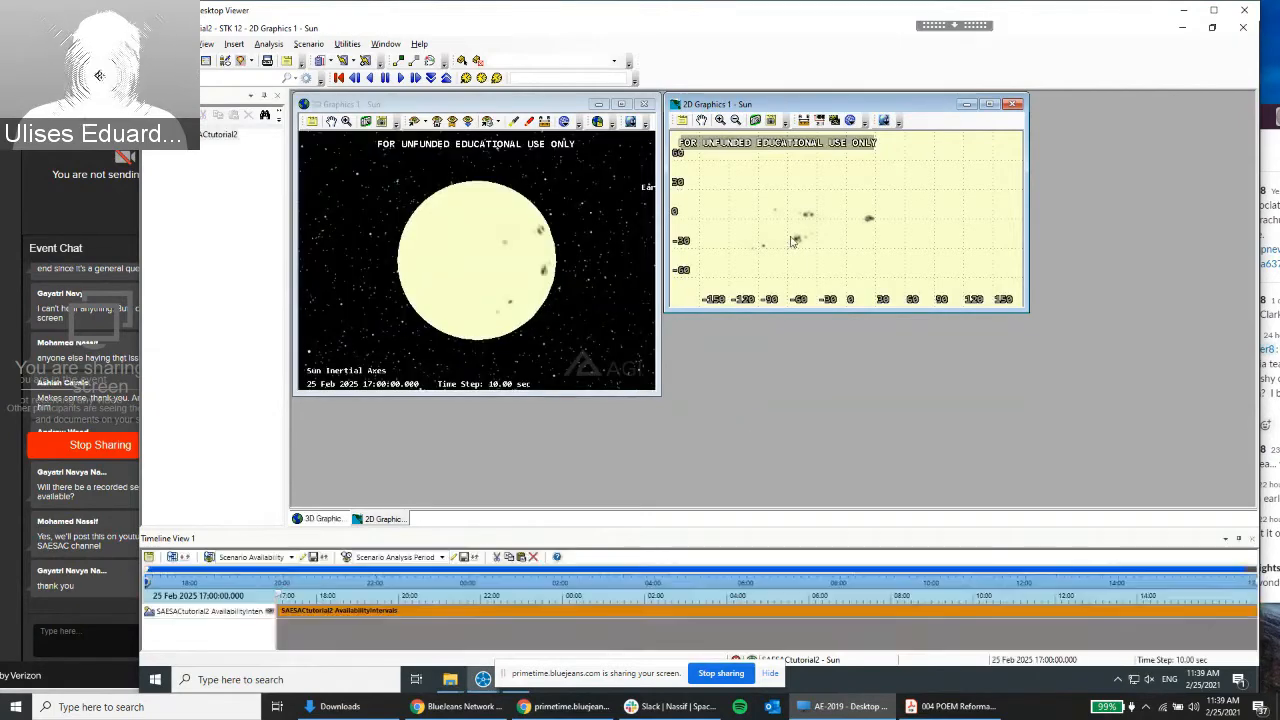
Enable the Planet object type in the New Object preferences so it is offered among the insertable scenario objects
{"action": "left_click", "coordinate": [884, 216]}
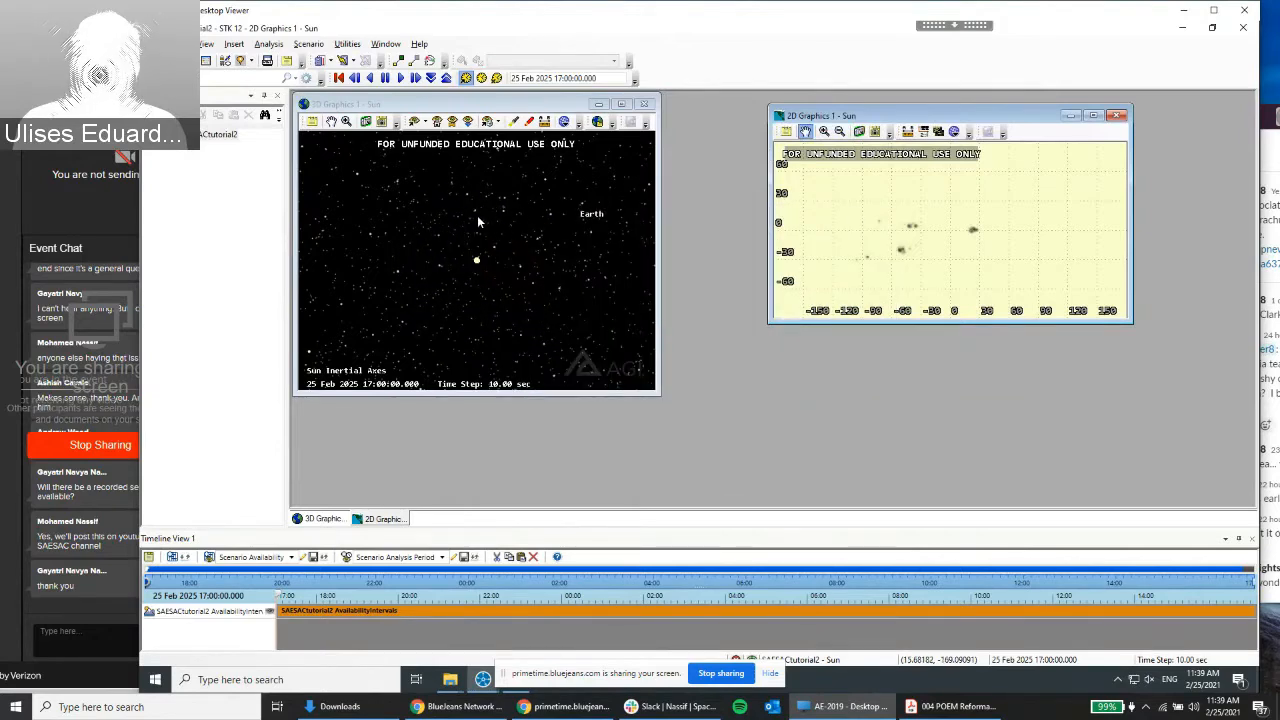
{"action": "left_click", "coordinate": [485, 244]}
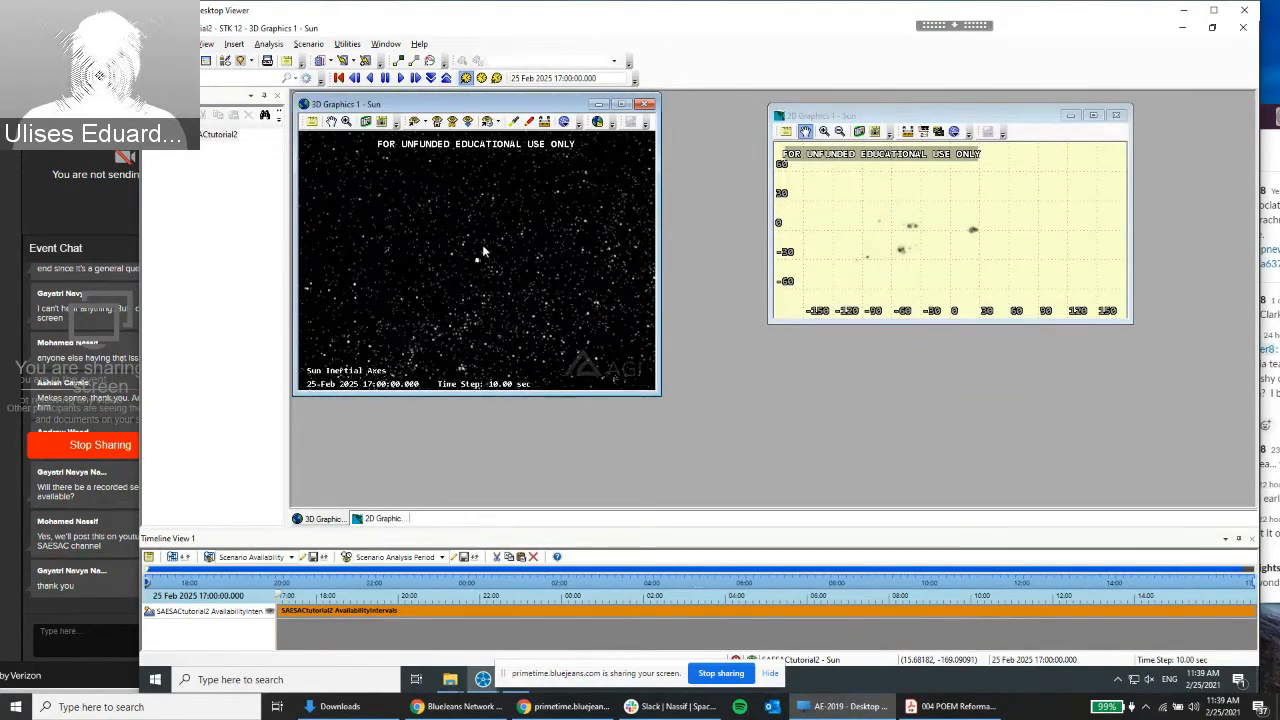
{"action": "left_click", "coordinate": [243, 47]}
{"action": "left_click", "coordinate": [249, 59]}
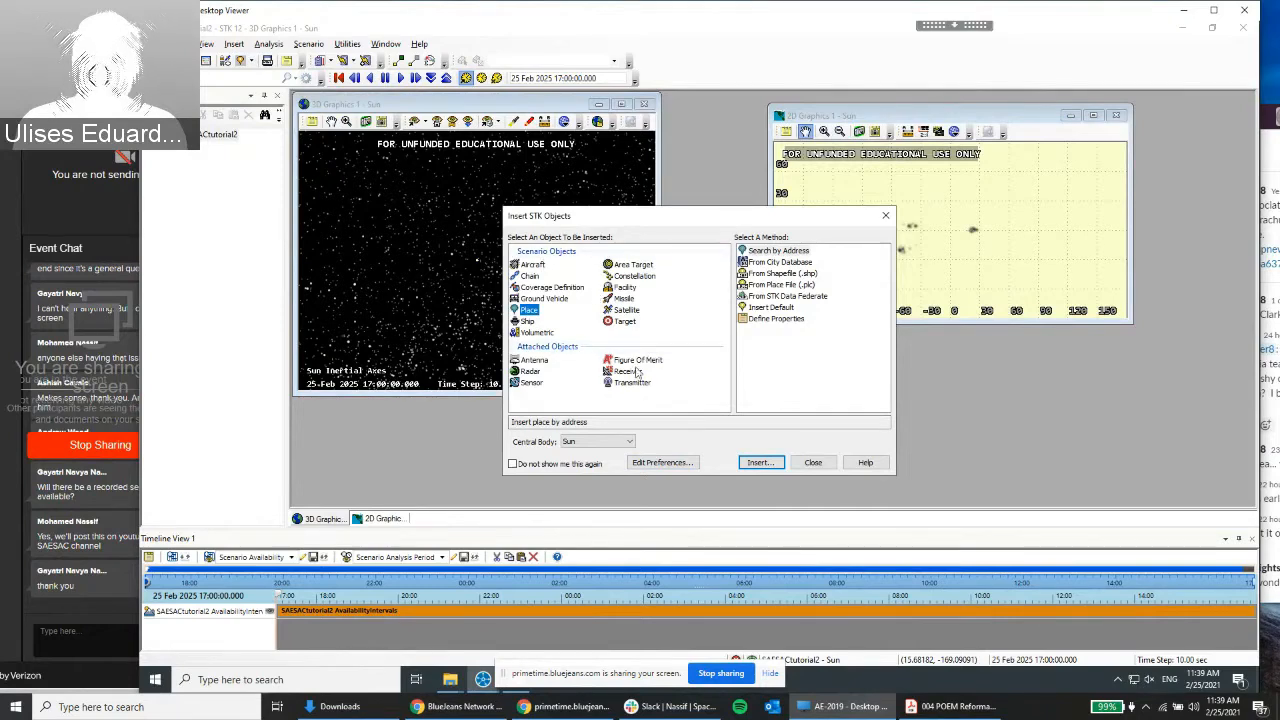
{"action": "left_click", "coordinate": [663, 463]}
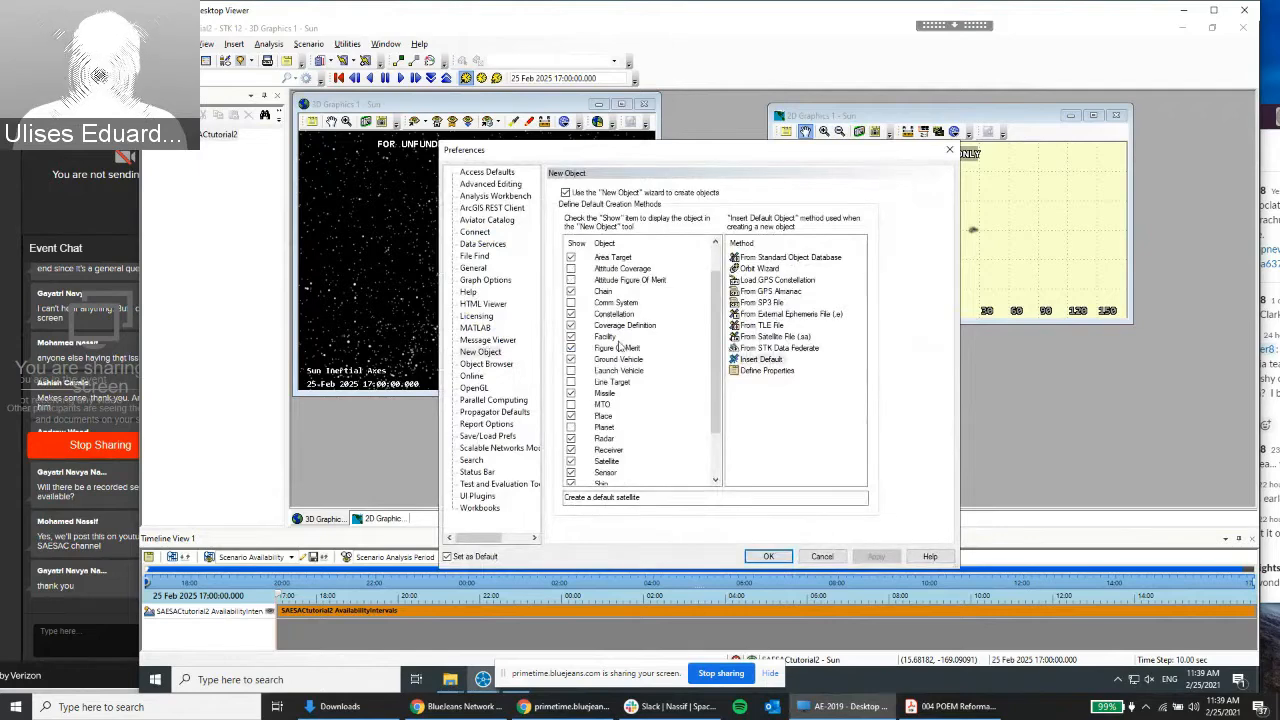
{"action": "left_click", "coordinate": [571, 428]}
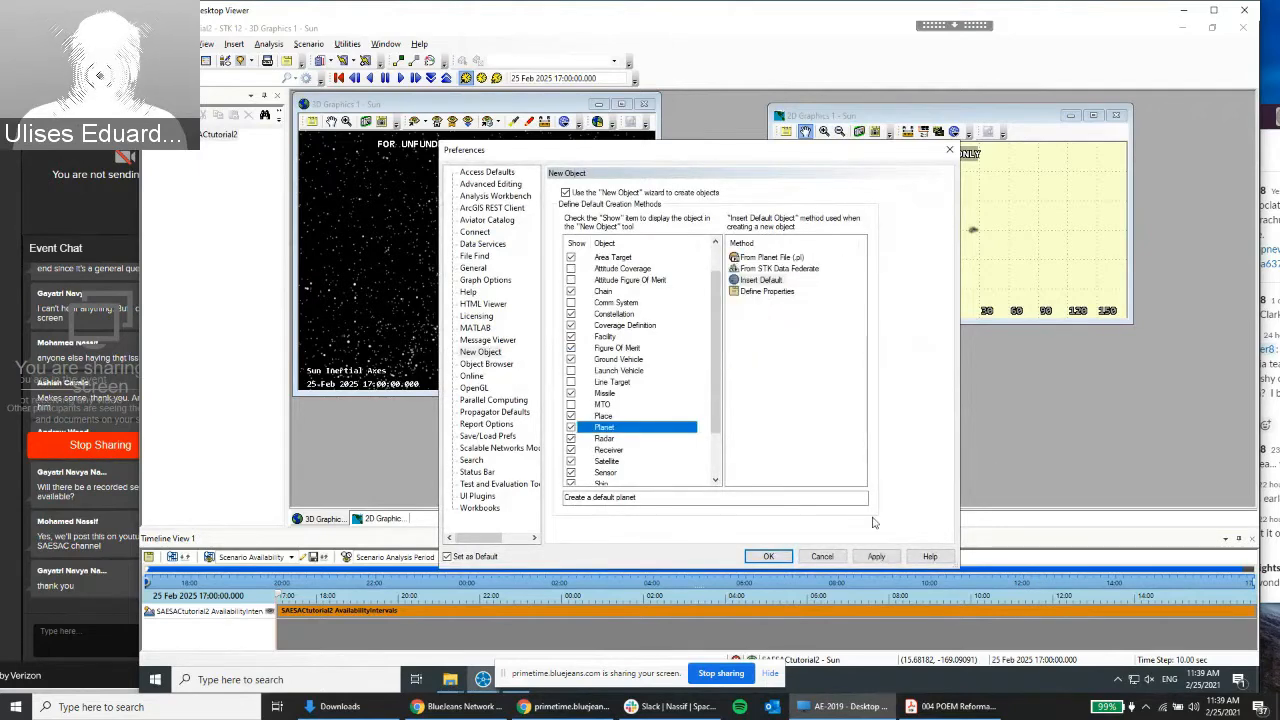
{"action": "left_click", "coordinate": [877, 557]}
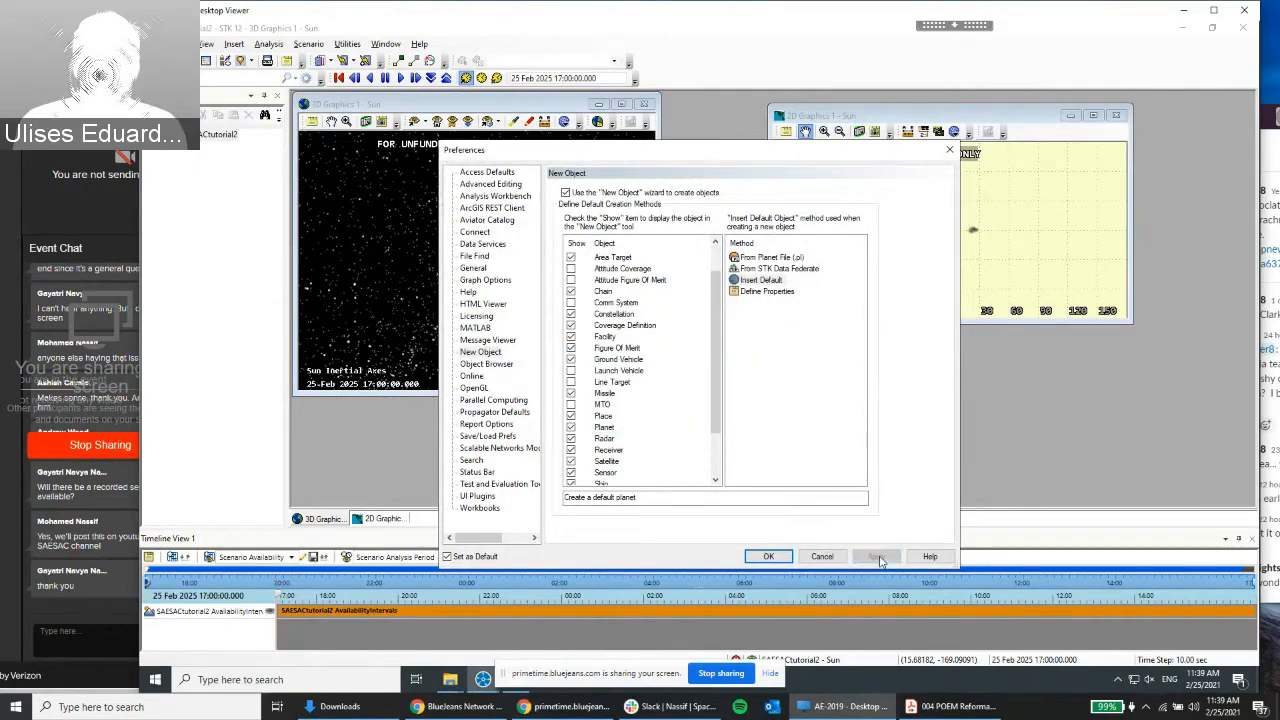
{"action": "left_click", "coordinate": [775, 557]}
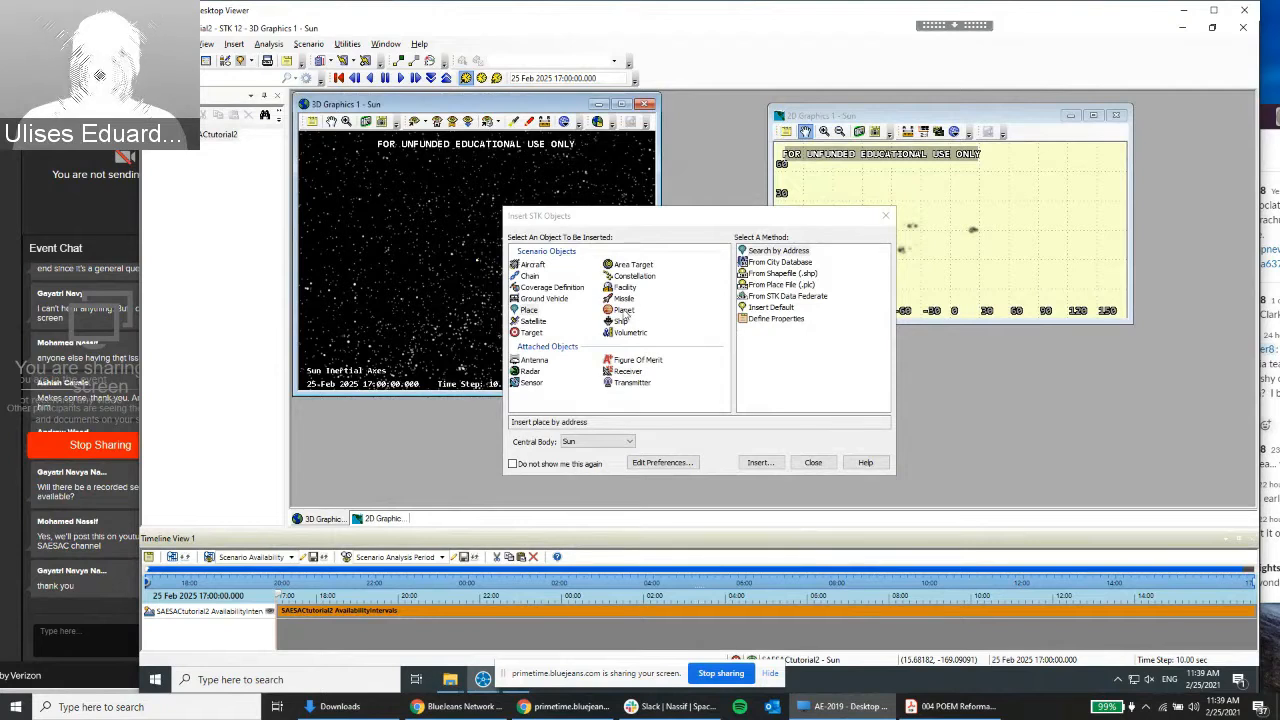
Insert a planet using the Define Properties method, with Earth as its central body and the default ephemeris source
{"action": "left_click", "coordinate": [622, 310]}
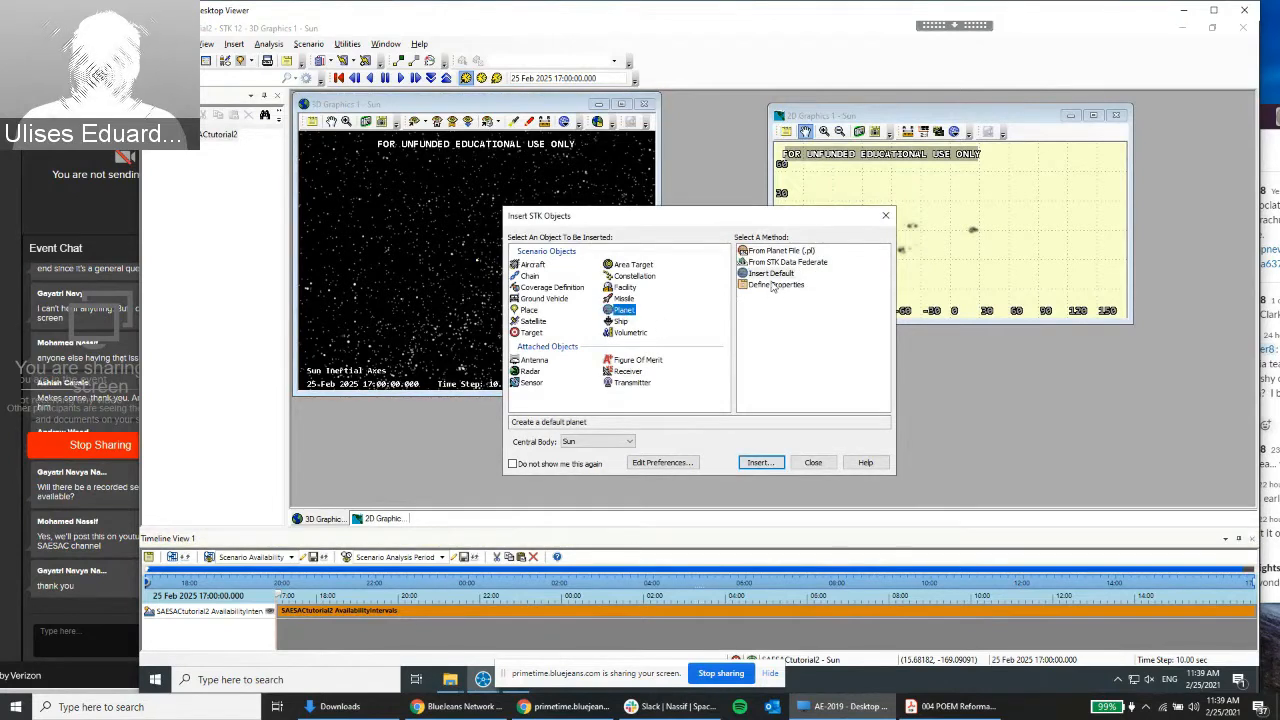
{"action": "double_click", "coordinate": [773, 285]}
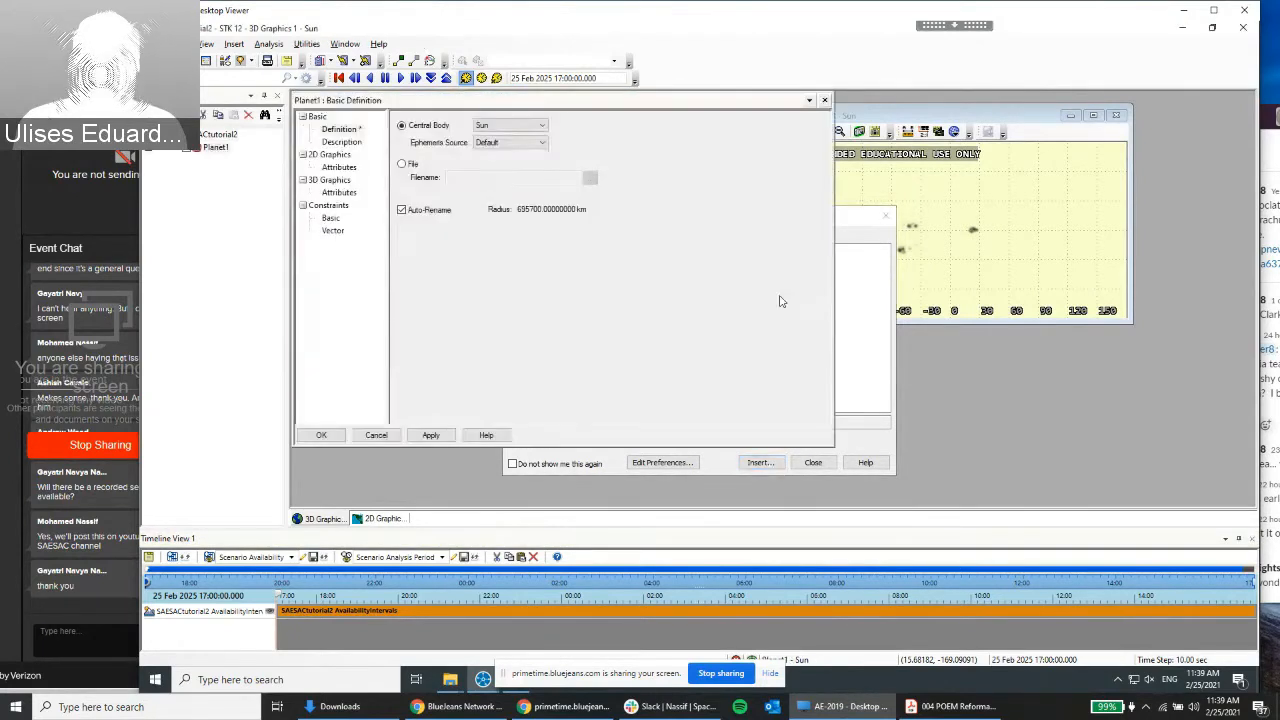
{"action": "left_click", "coordinate": [510, 126]}
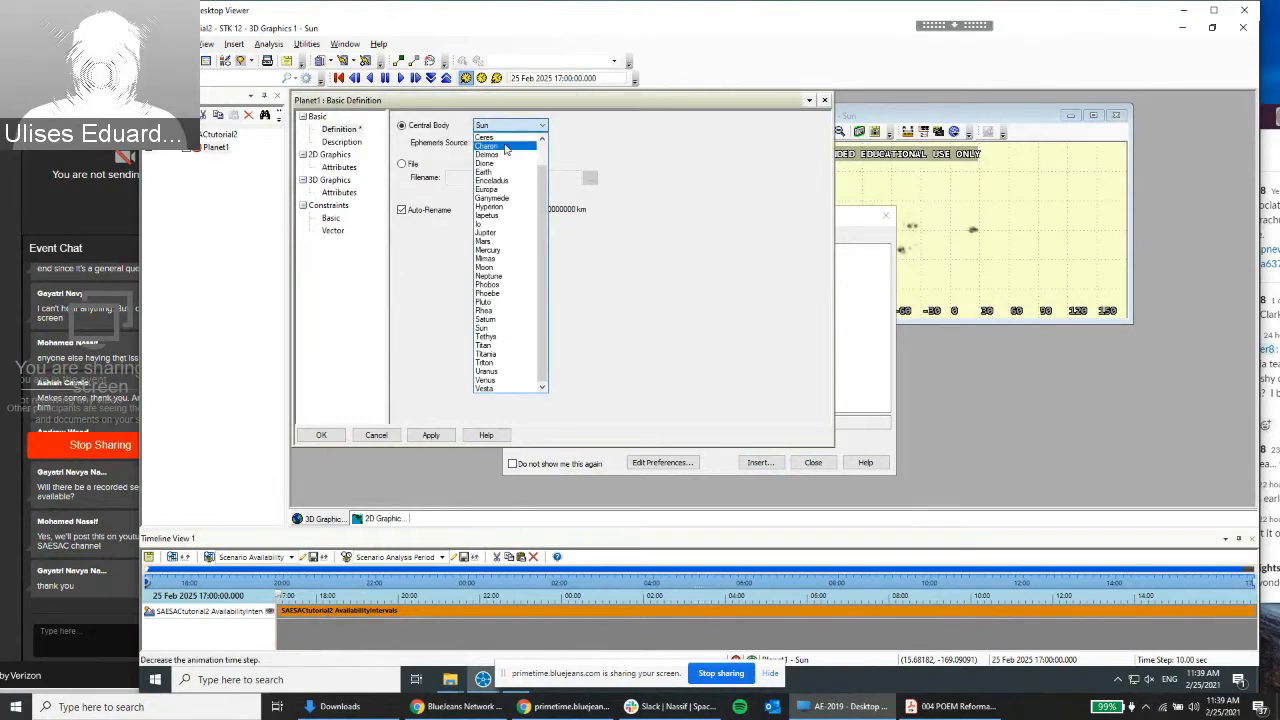
{"action": "left_click", "coordinate": [505, 172]}
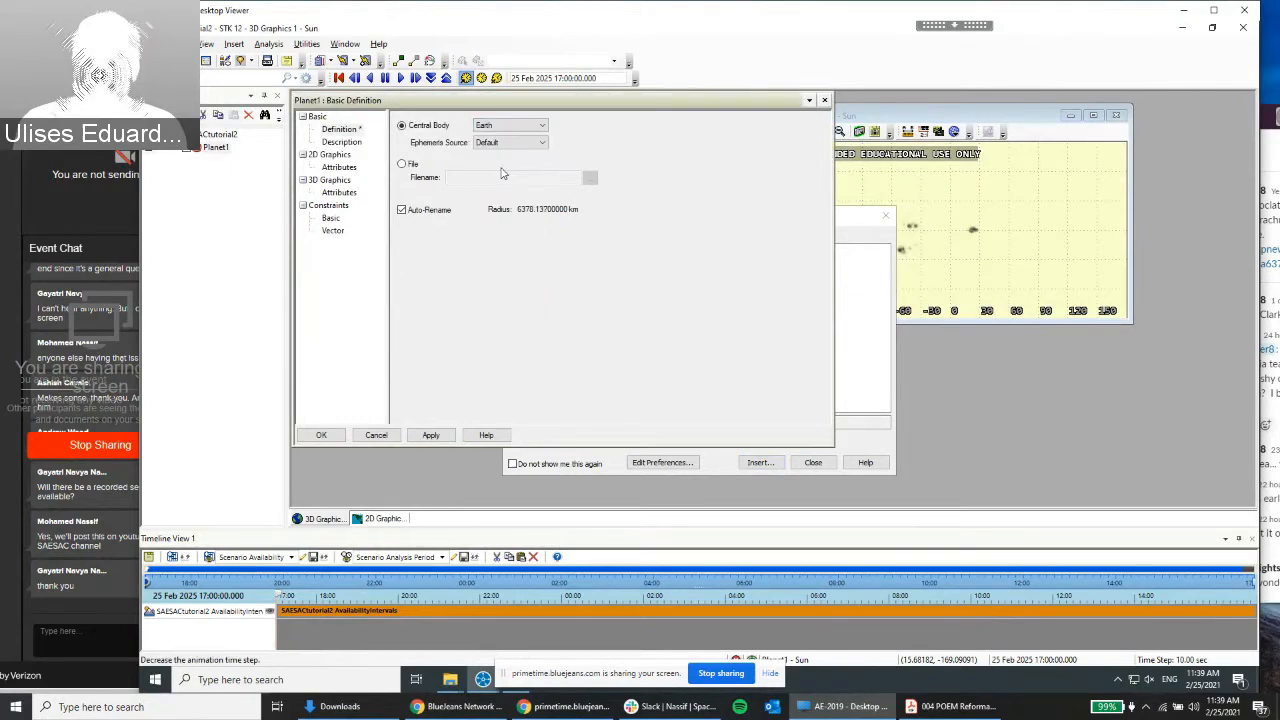
{"action": "left_click", "coordinate": [428, 437]}
{"action": "left_click", "coordinate": [336, 438]}
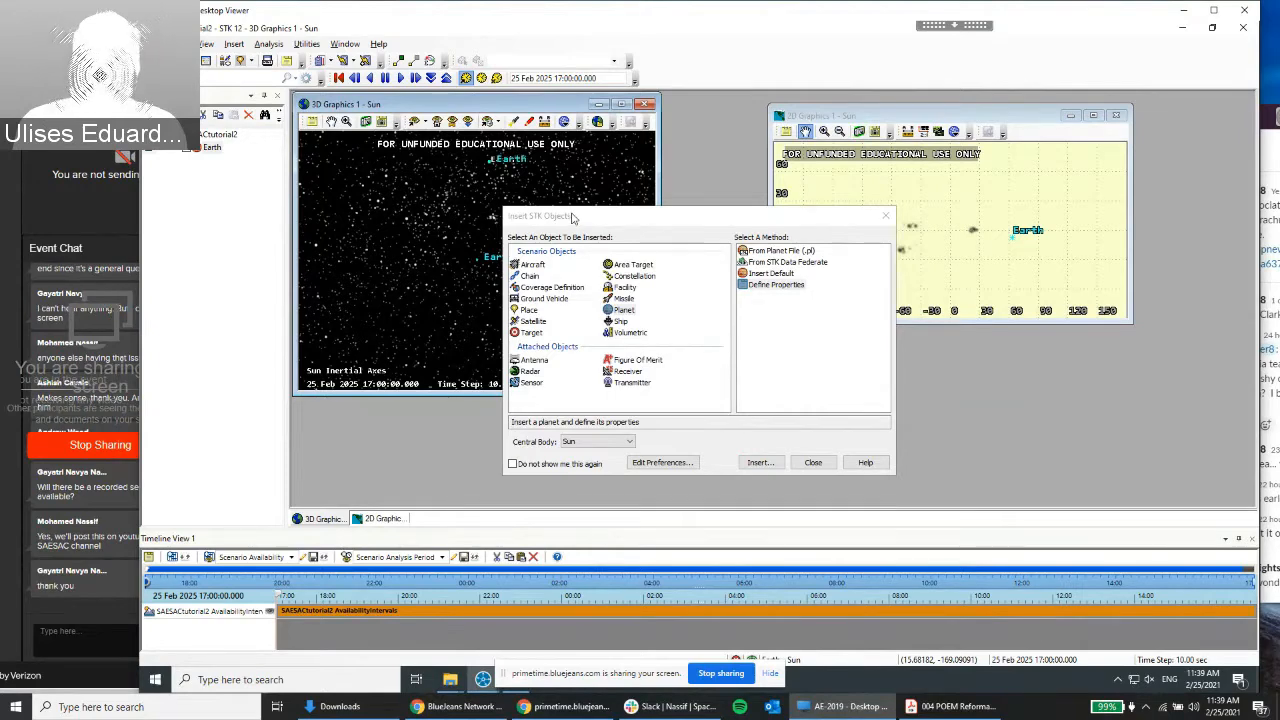
Examine the Earth object's description, 2D and 3D graphics attributes, and basic and vector constraints
{"action": "left_click_drag", "start_coordinate": [573, 218], "coordinate": [780, 227]}
{"action": "right_click", "coordinate": [211, 148]}
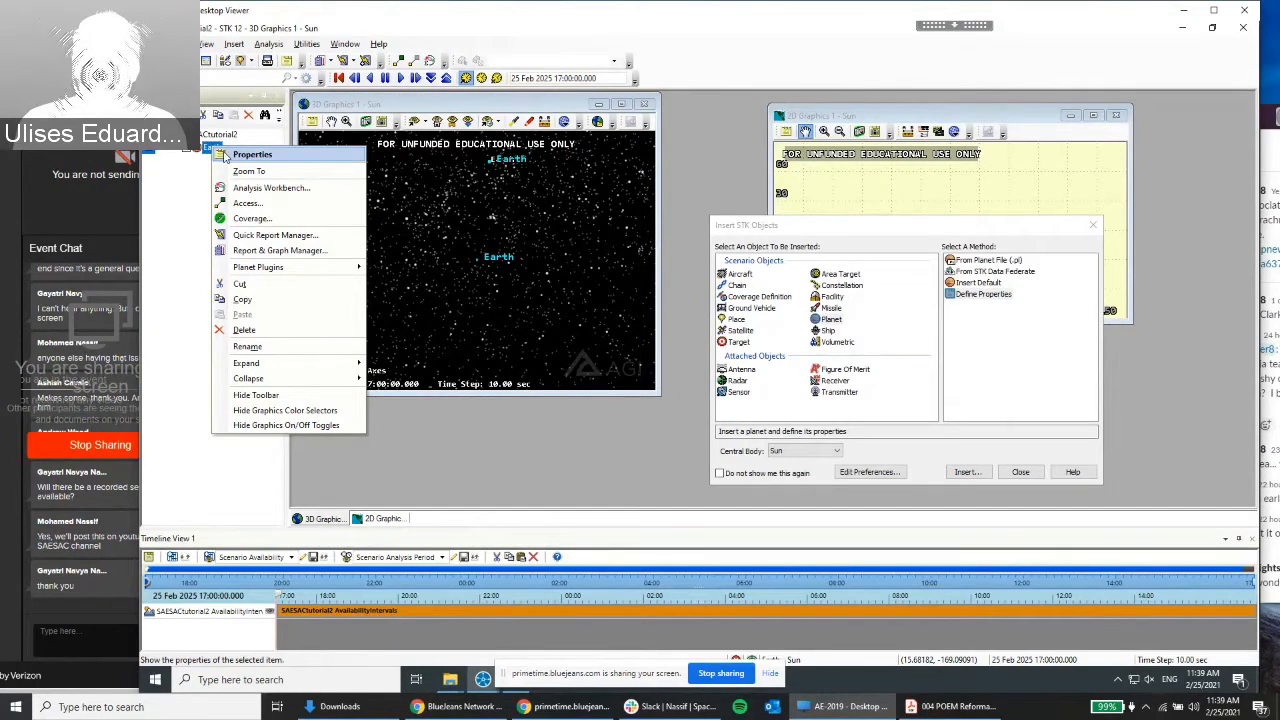
{"action": "left_click", "coordinate": [227, 156]}
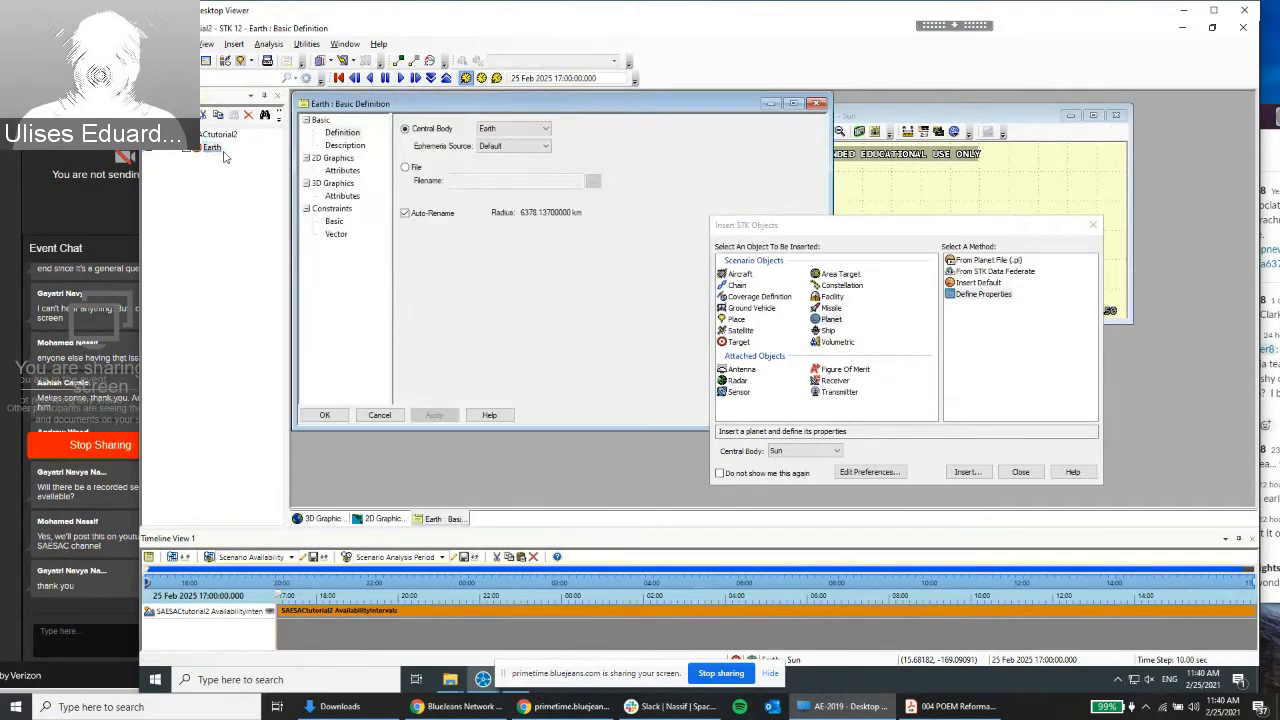
{"action": "left_click", "coordinate": [342, 195]}
{"action": "left_click", "coordinate": [342, 171]}
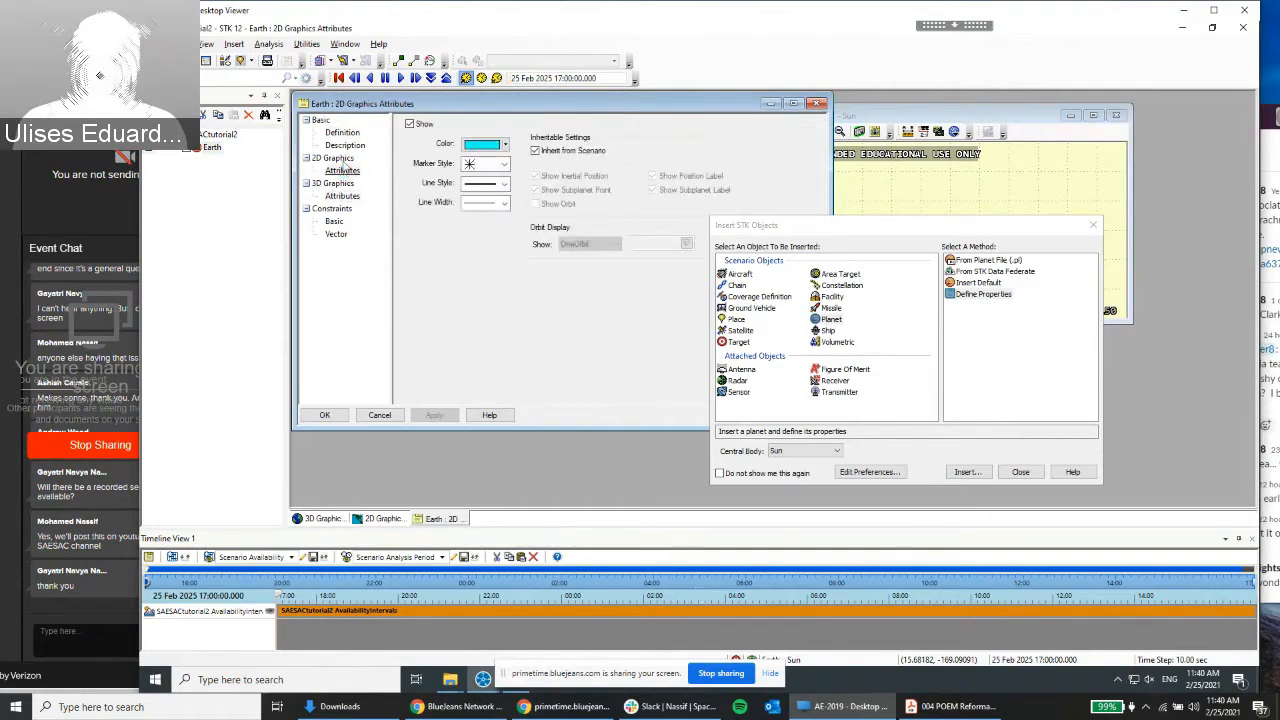
{"action": "left_click", "coordinate": [343, 135]}
{"action": "left_click", "coordinate": [345, 145]}
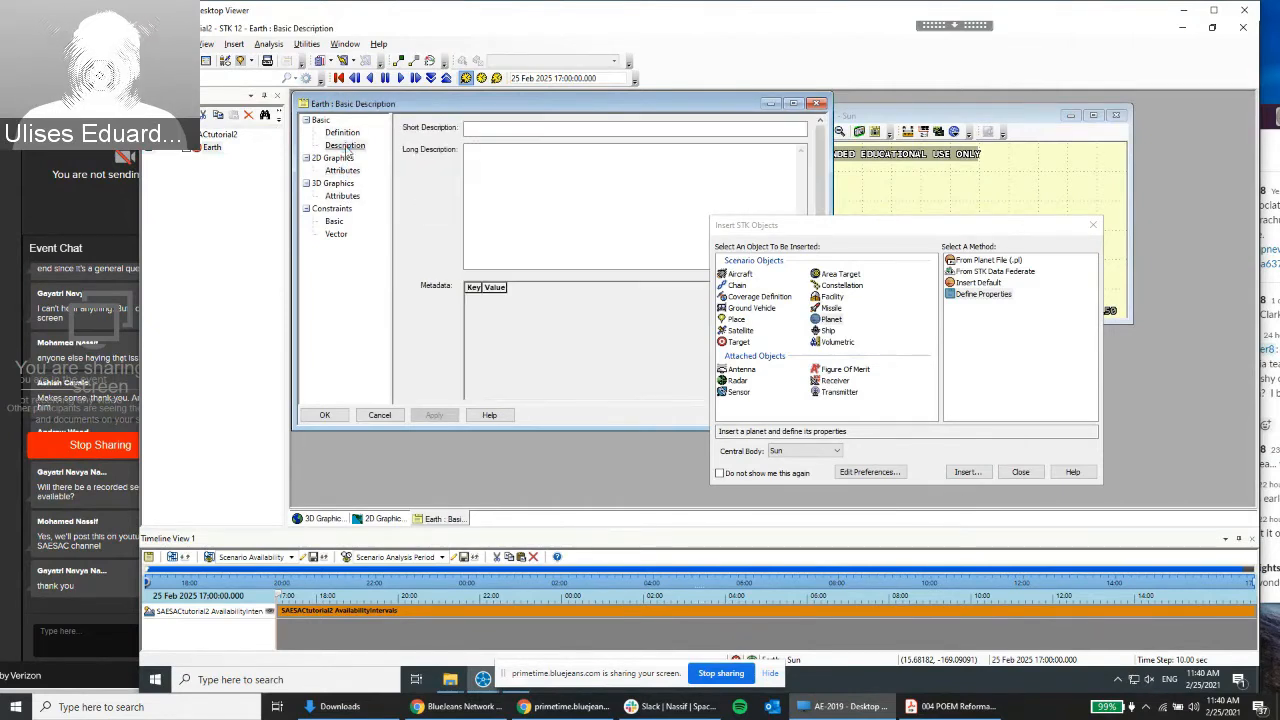
{"action": "left_click", "coordinate": [342, 171]}
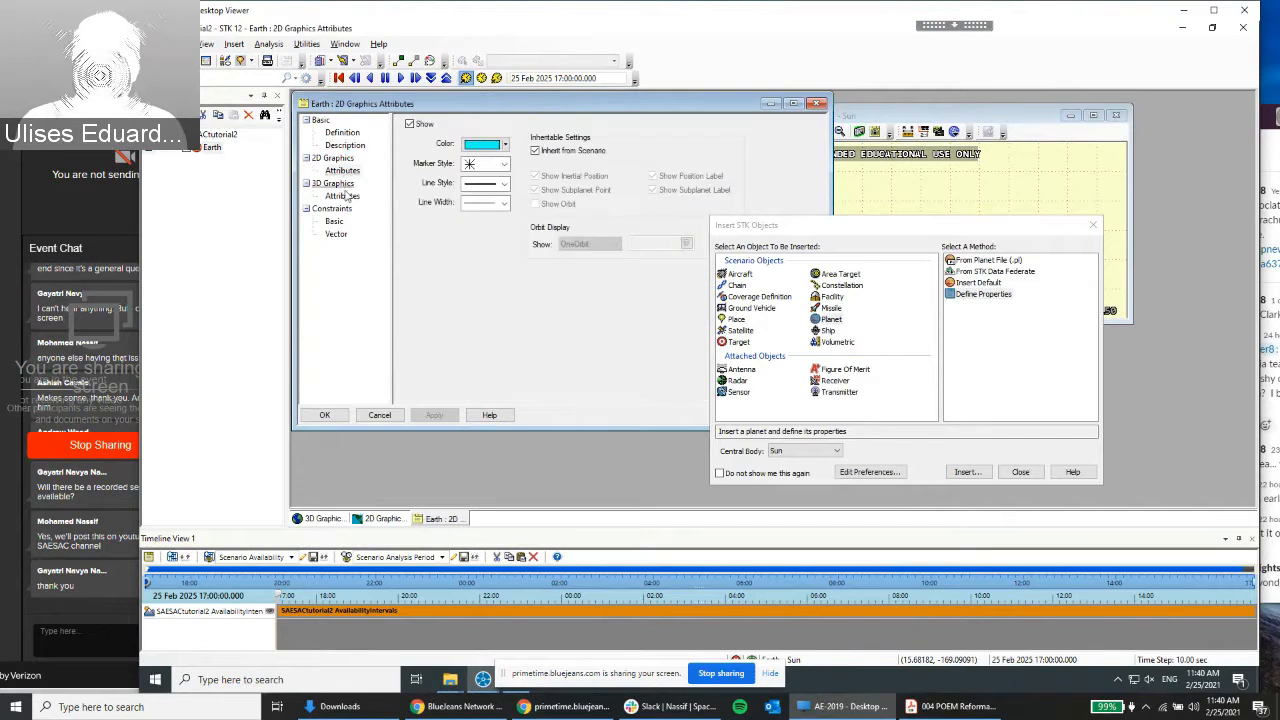
{"action": "left_click", "coordinate": [342, 195]}
{"action": "left_click", "coordinate": [336, 222]}
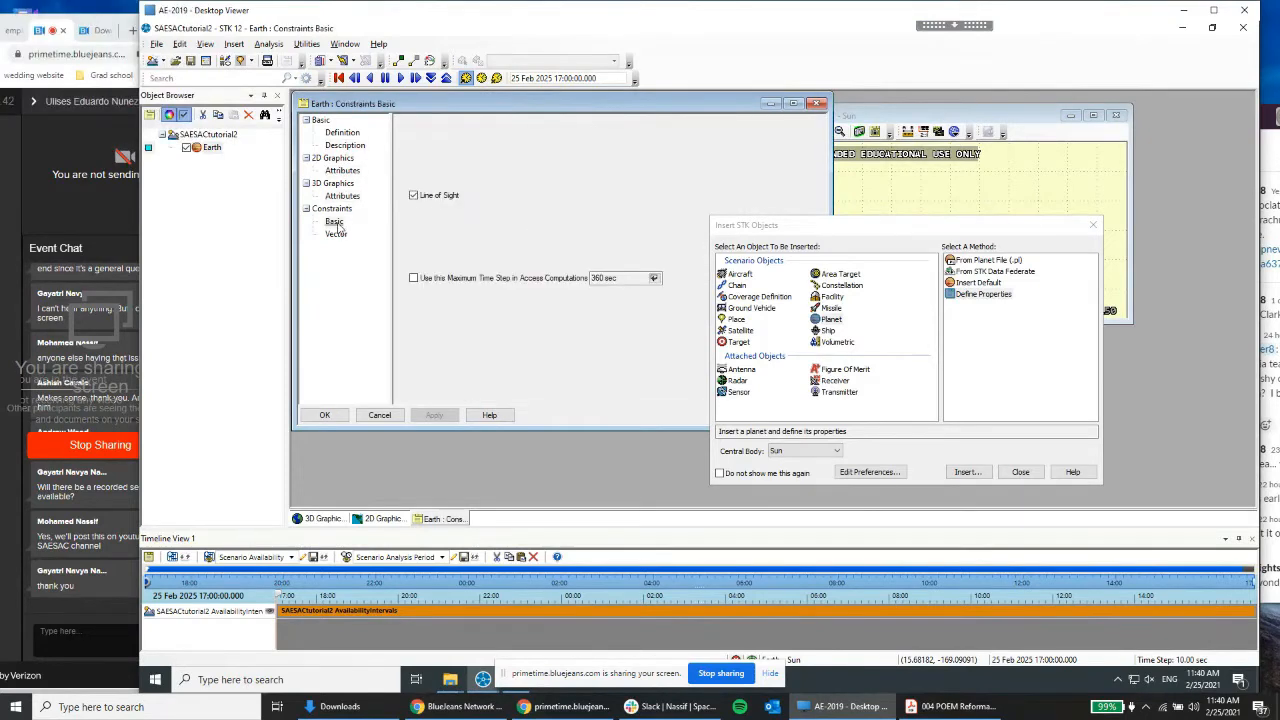
{"action": "left_click", "coordinate": [336, 233]}
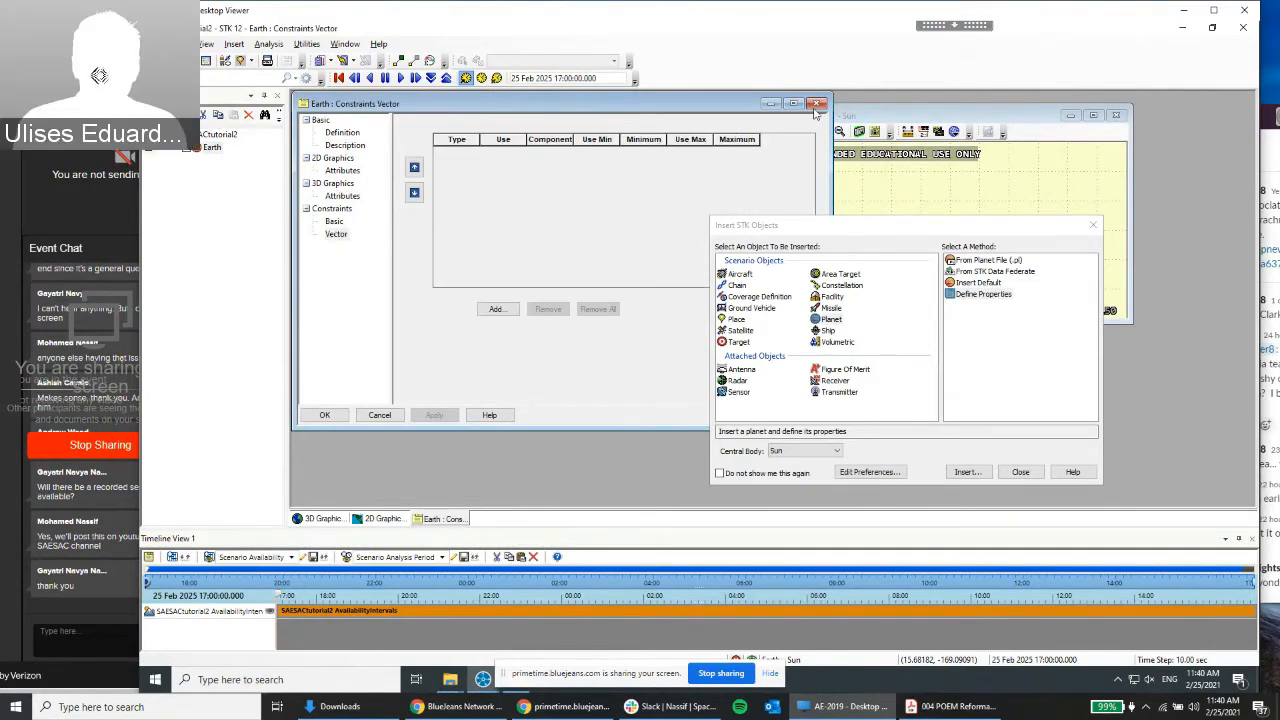
Open the properties of the SAESACtutorial2 scenario
{"action": "right_click", "coordinate": [212, 134]}
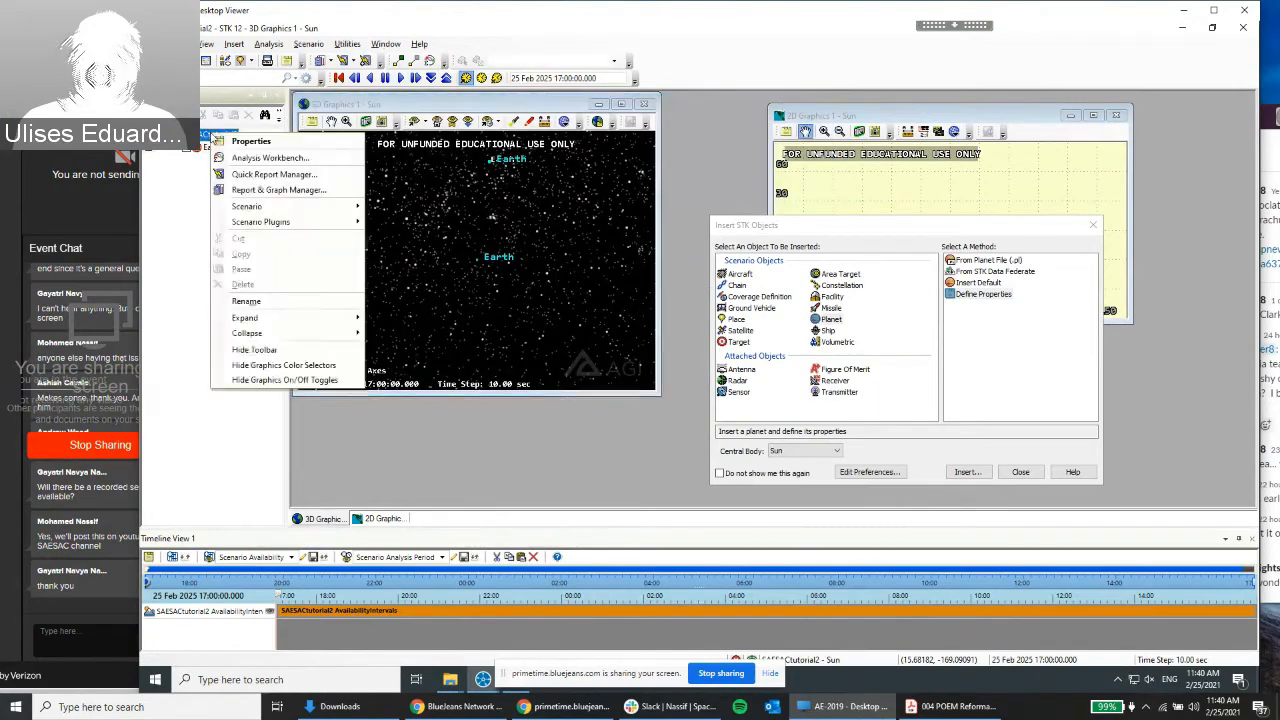
{"action": "left_click", "coordinate": [250, 141]}
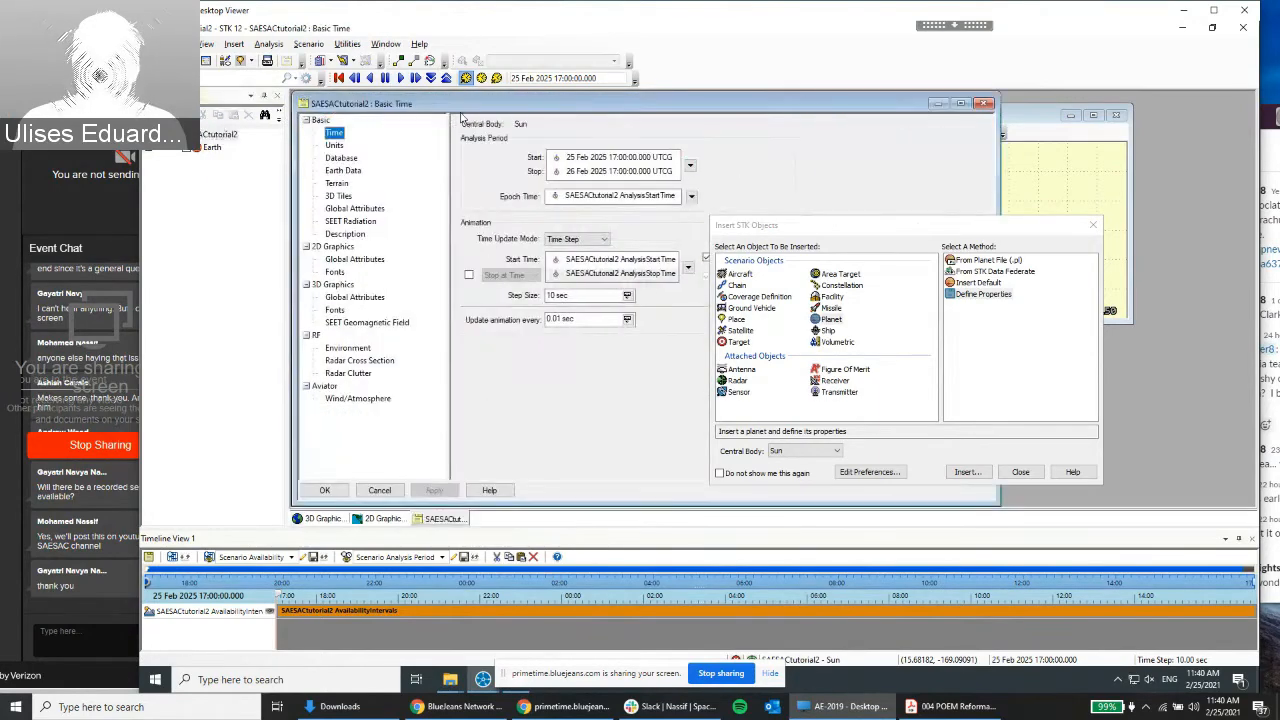
Turn off Show Subplanet Points in the scenario's 2D Graphics global attributes and move the properties window clear of the 3D view
{"action": "left_click_drag", "start_coordinate": [570, 113], "coordinate": [701, 116]}
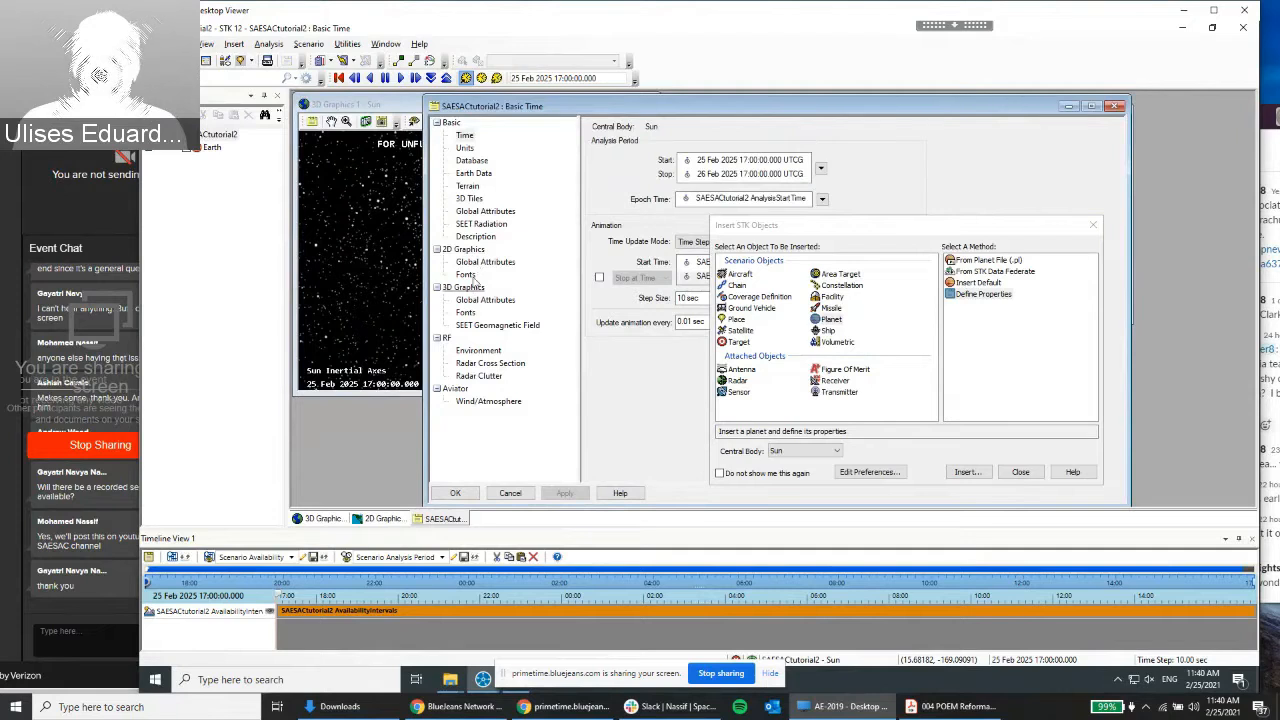
{"action": "left_click", "coordinate": [1094, 226]}
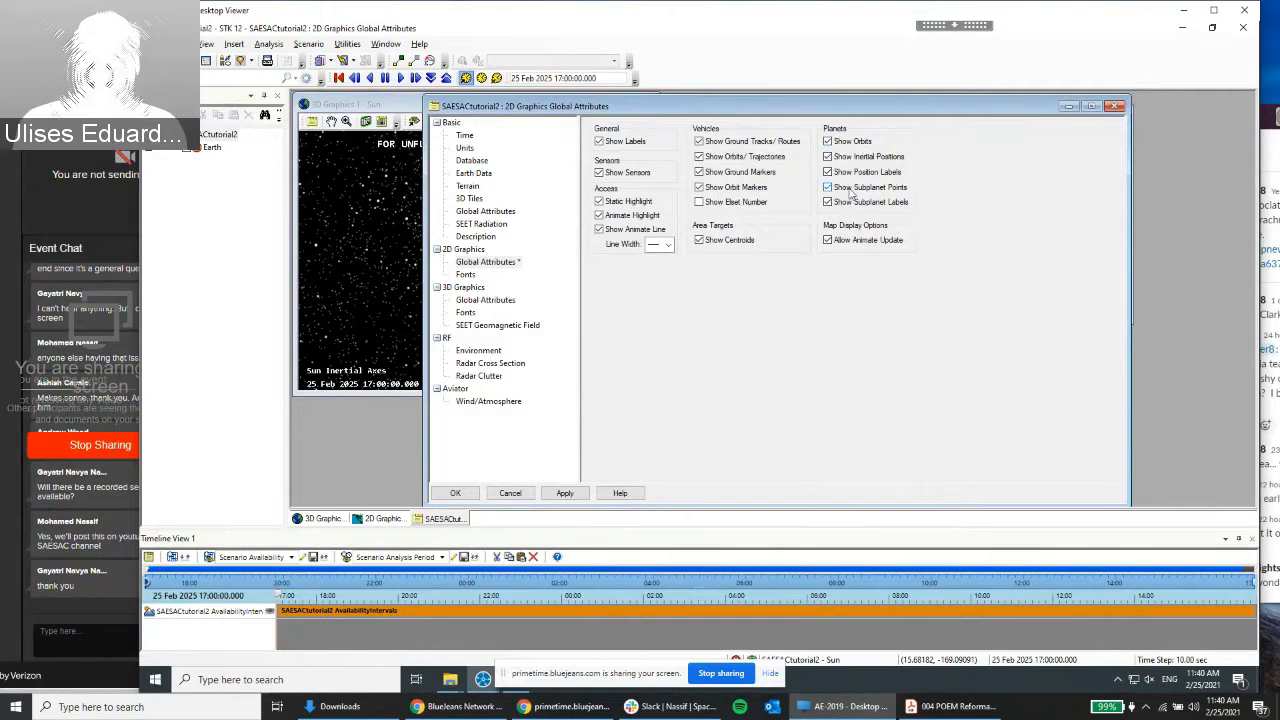
{"action": "left_click", "coordinate": [555, 492]}
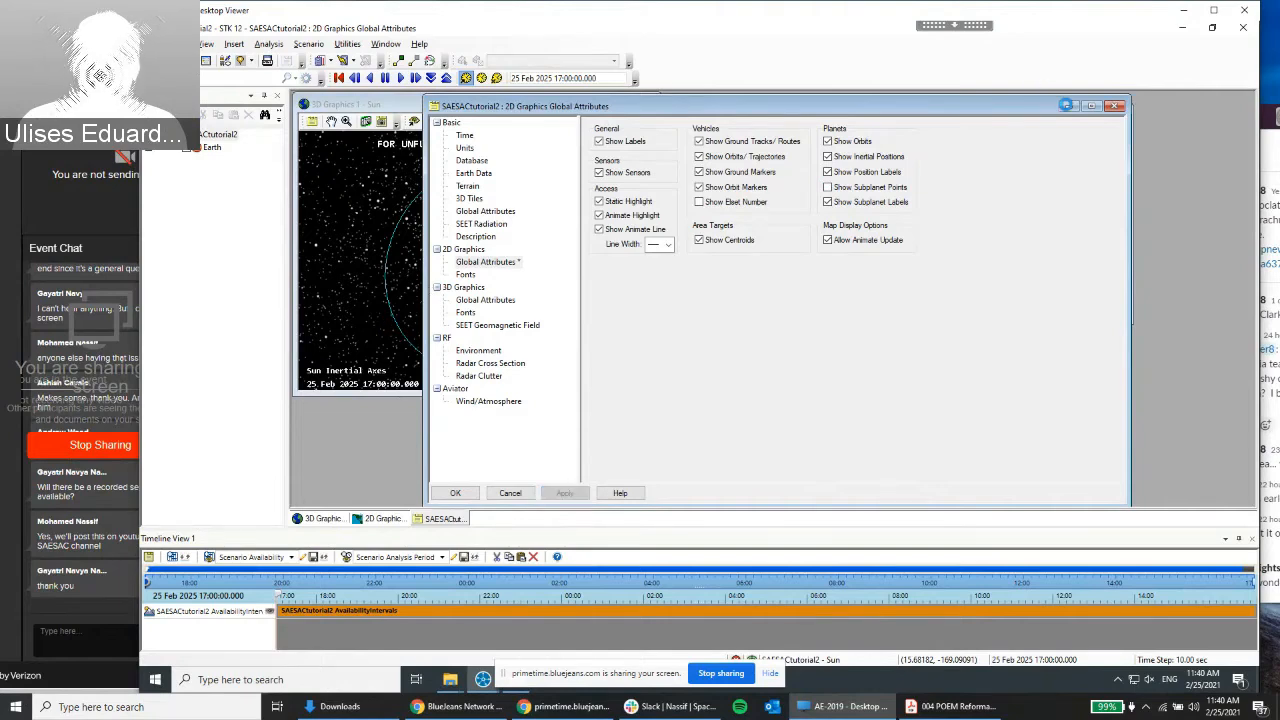
{"action": "left_click", "coordinate": [1066, 105]}
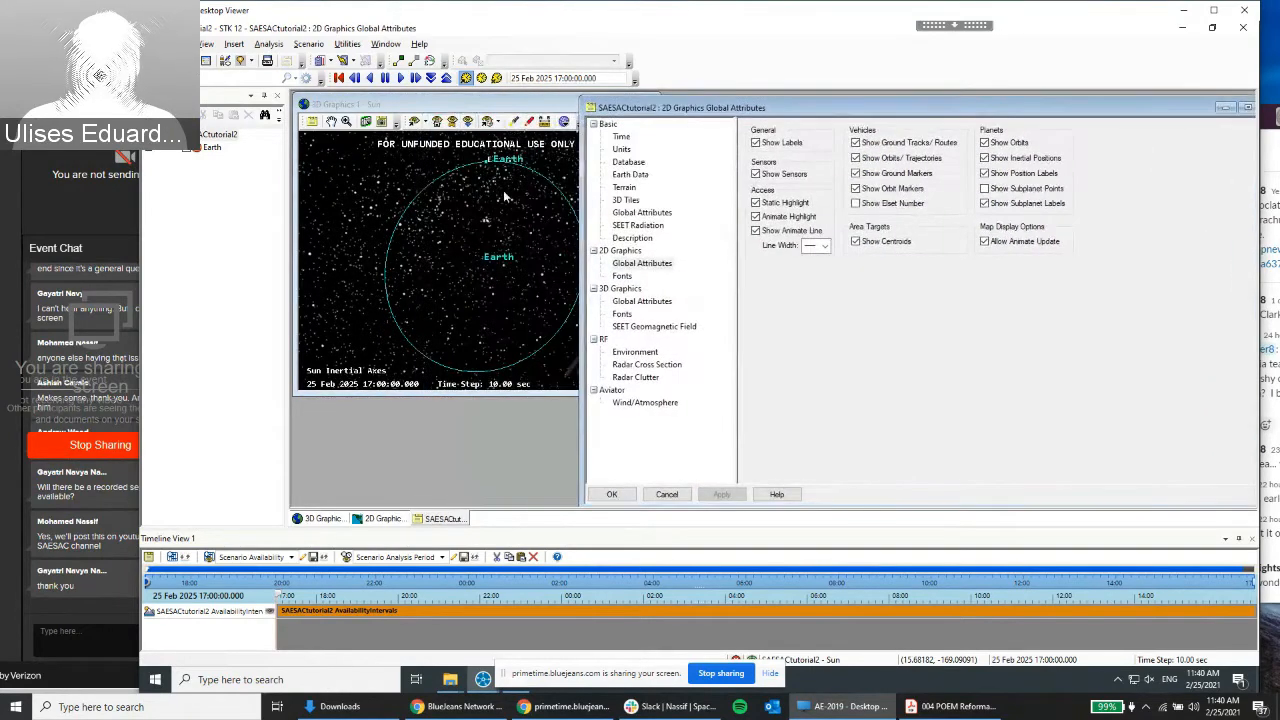
{"action": "left_click", "coordinate": [526, 195]}
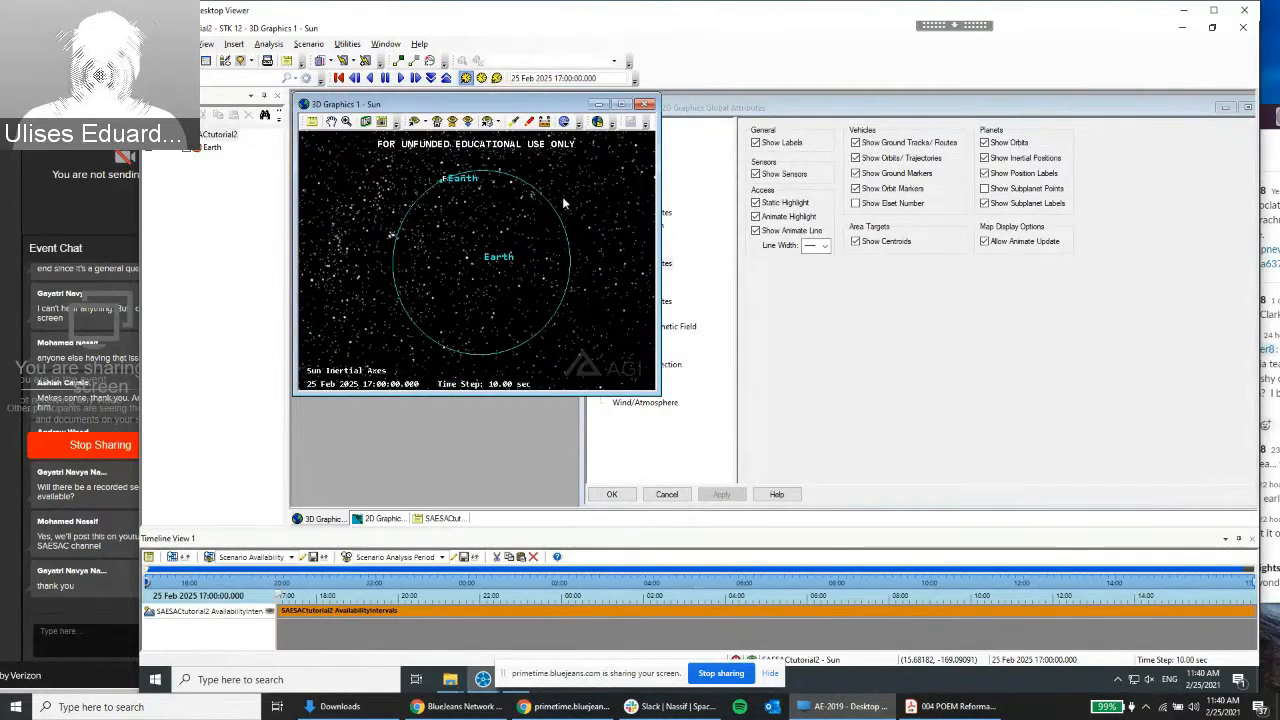
Turn off Show Subplanet Labels for planets, apply the change and minimize the scenario properties window
{"action": "left_click", "coordinate": [1010, 205]}
{"action": "left_click", "coordinate": [724, 494]}
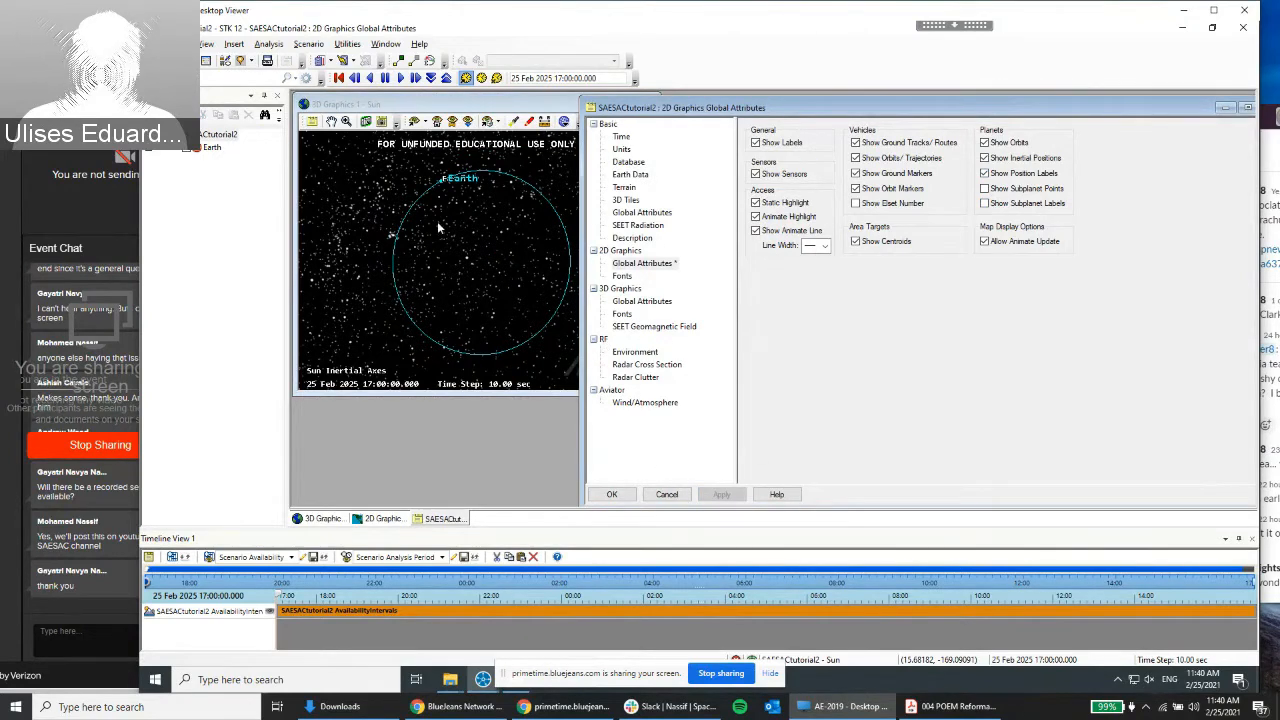
{"action": "left_click_drag", "start_coordinate": [1164, 109], "coordinate": [1093, 115]}
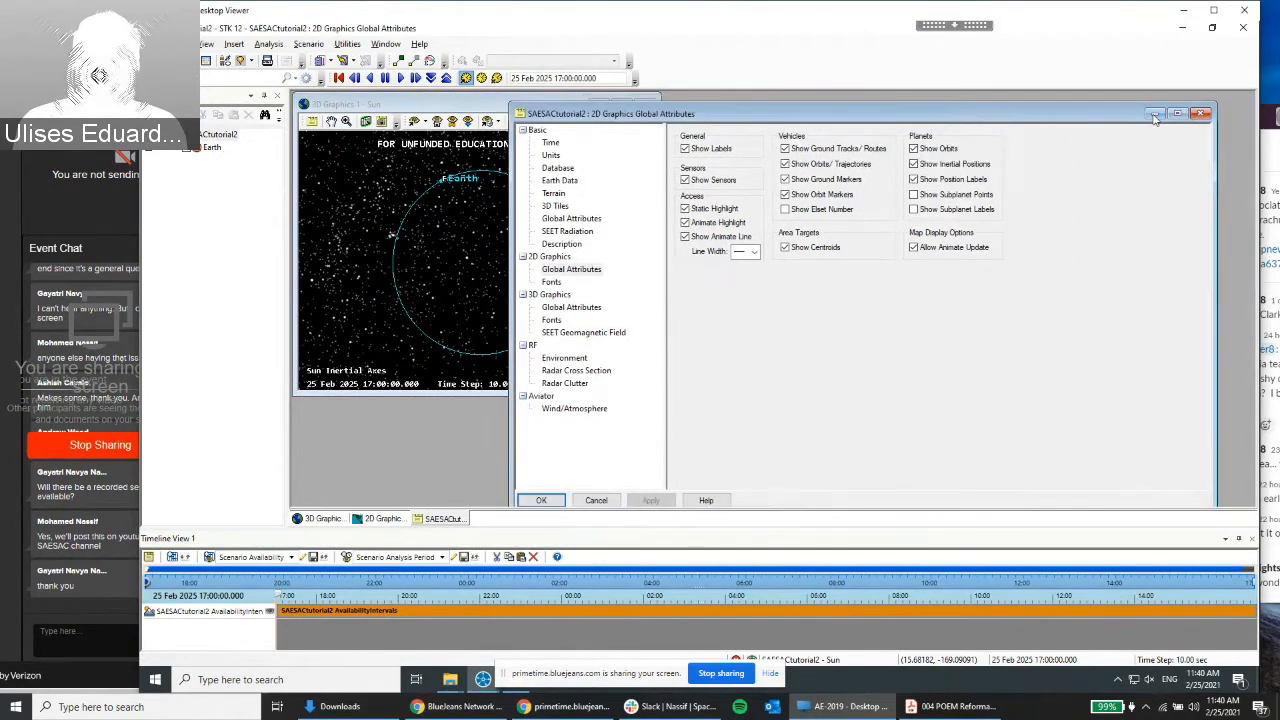
{"action": "left_click", "coordinate": [1155, 114]}
Set the 3D Graphics window's Max Visible Distance to 1e+14 km in its Advanced properties
{"action": "right_click", "coordinate": [568, 208]}
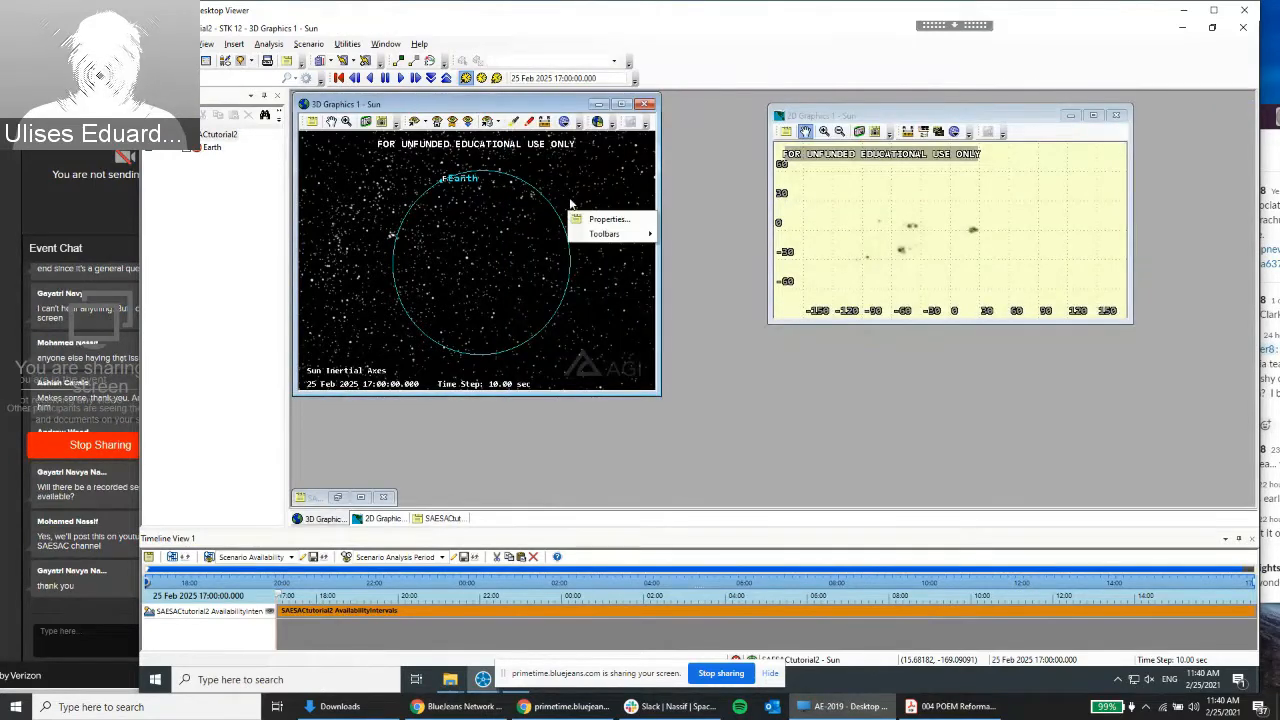
{"action": "left_click", "coordinate": [572, 204]}
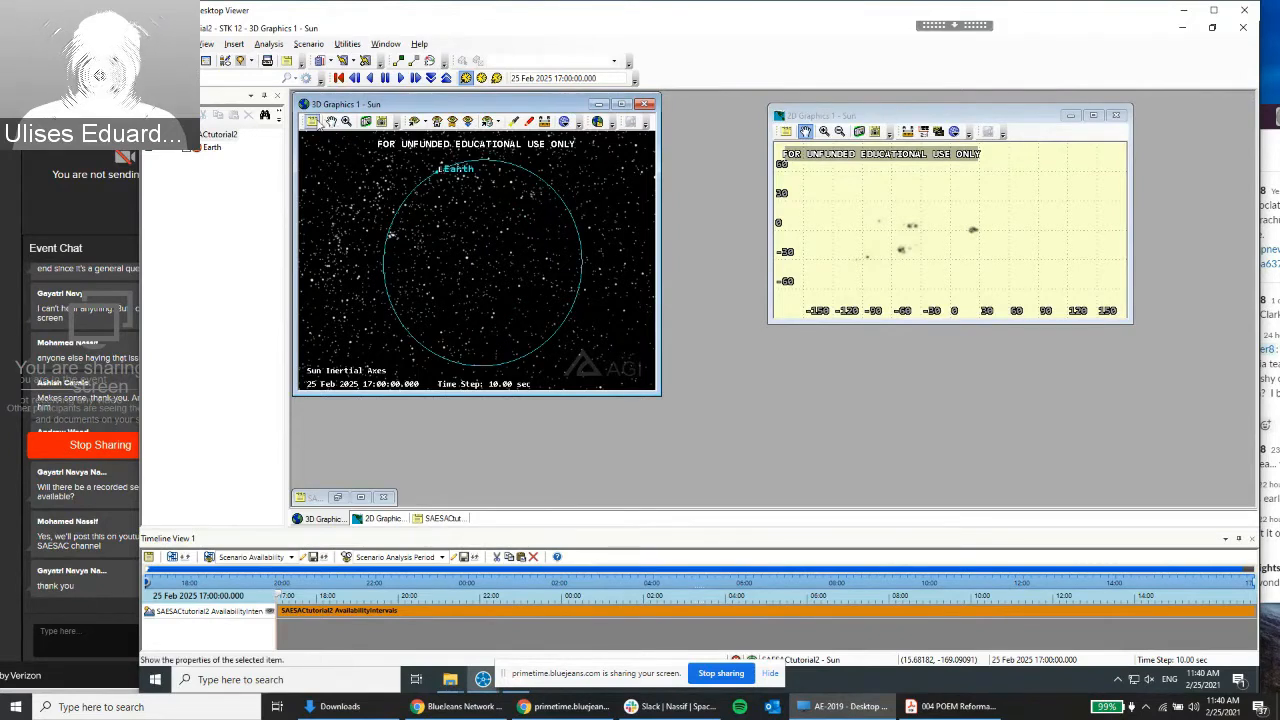
{"action": "left_click", "coordinate": [312, 121]}
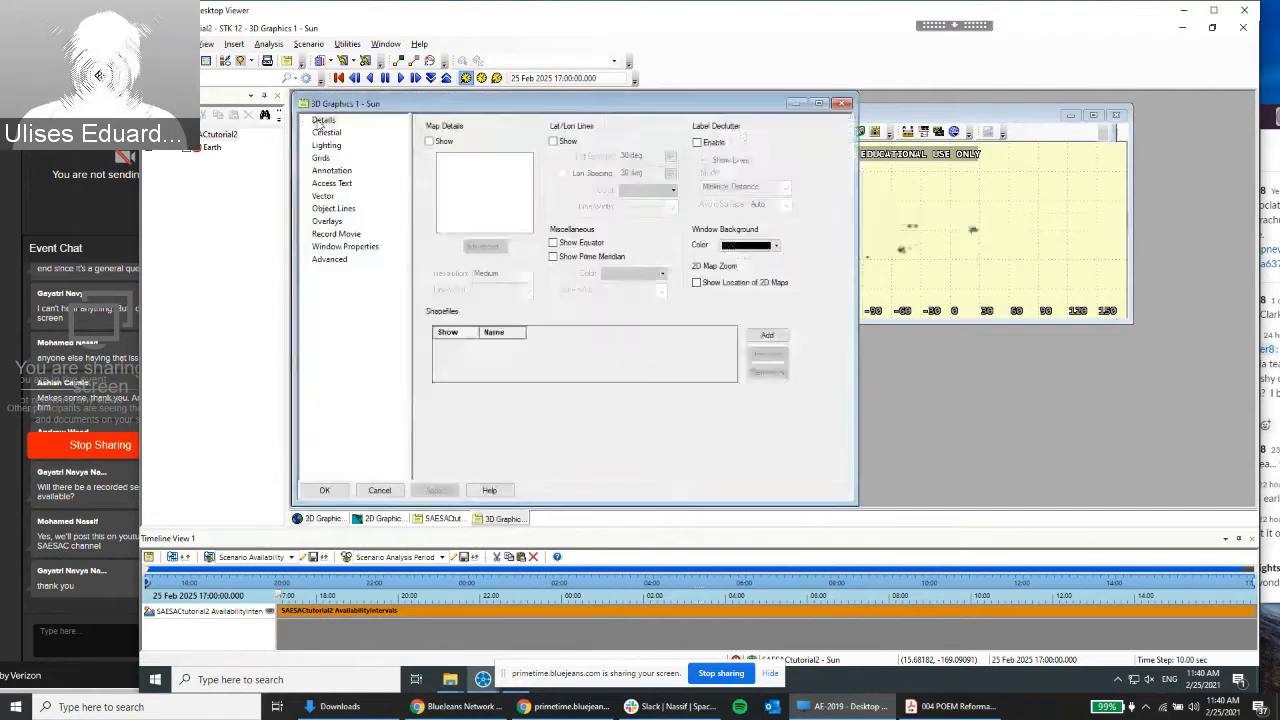
{"action": "left_click_drag", "start_coordinate": [525, 110], "coordinate": [912, 113]}
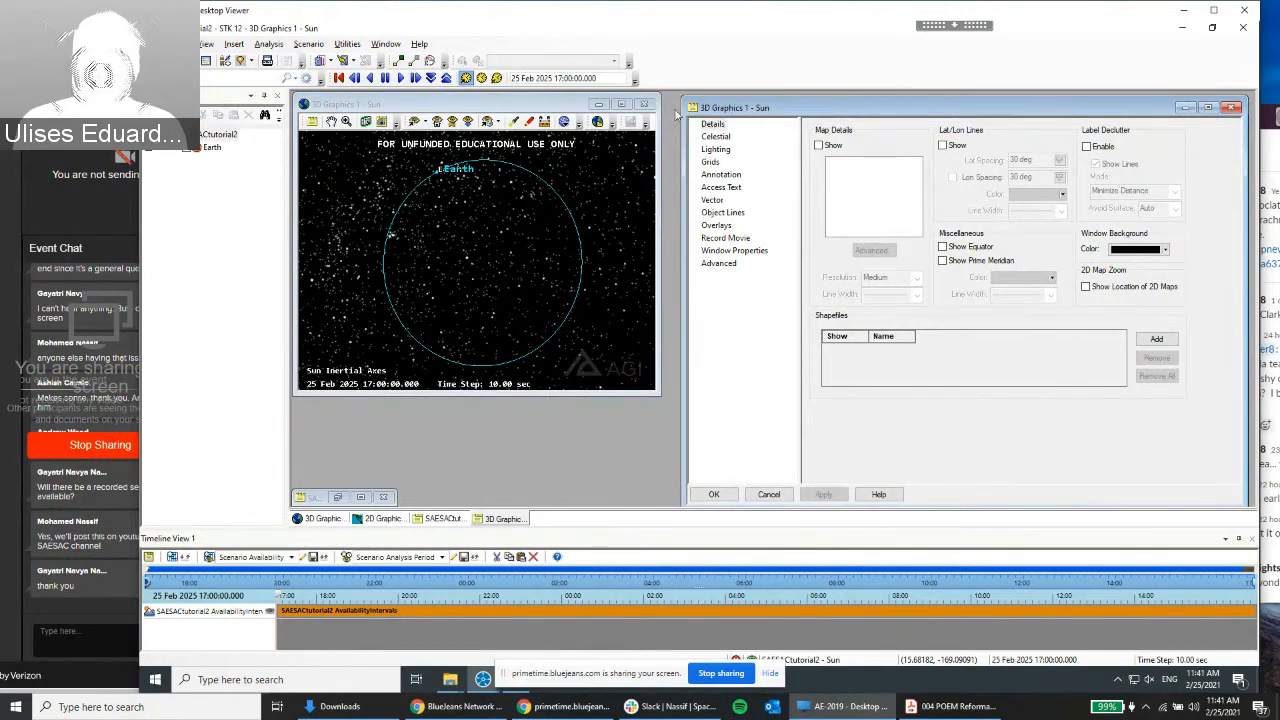
{"action": "left_click", "coordinate": [720, 264]}
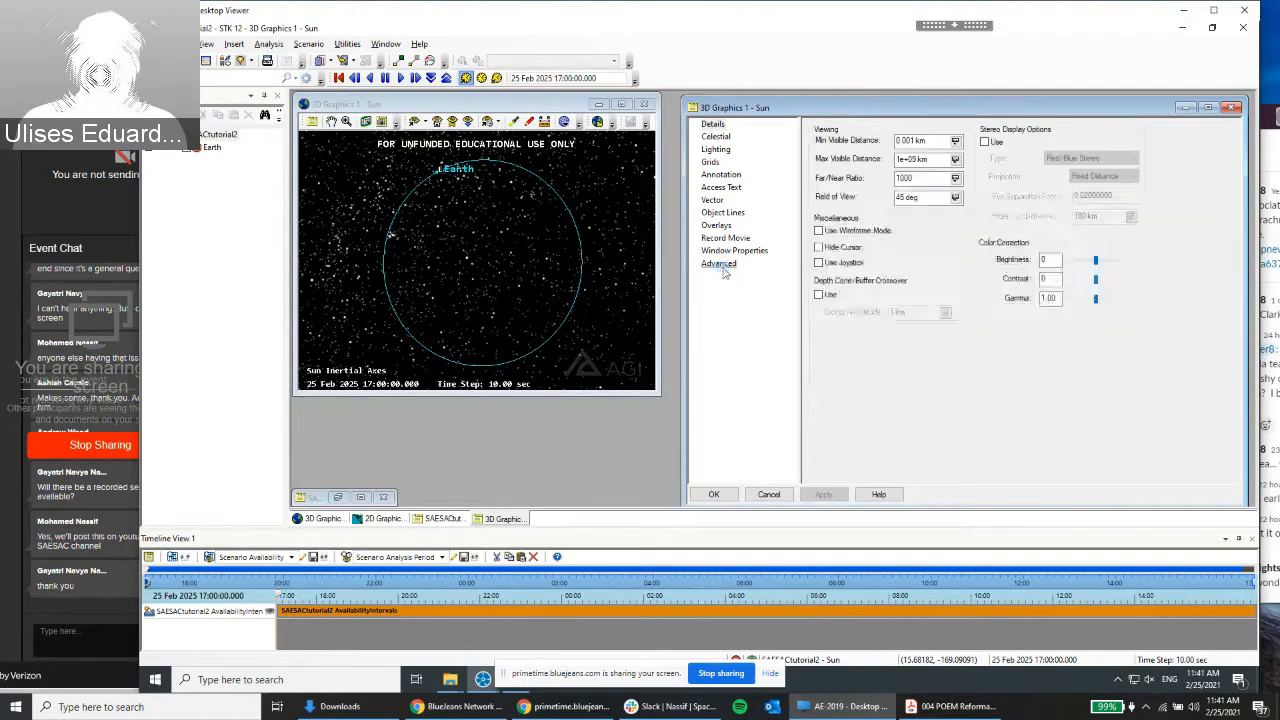
{"action": "left_click", "coordinate": [915, 159]}
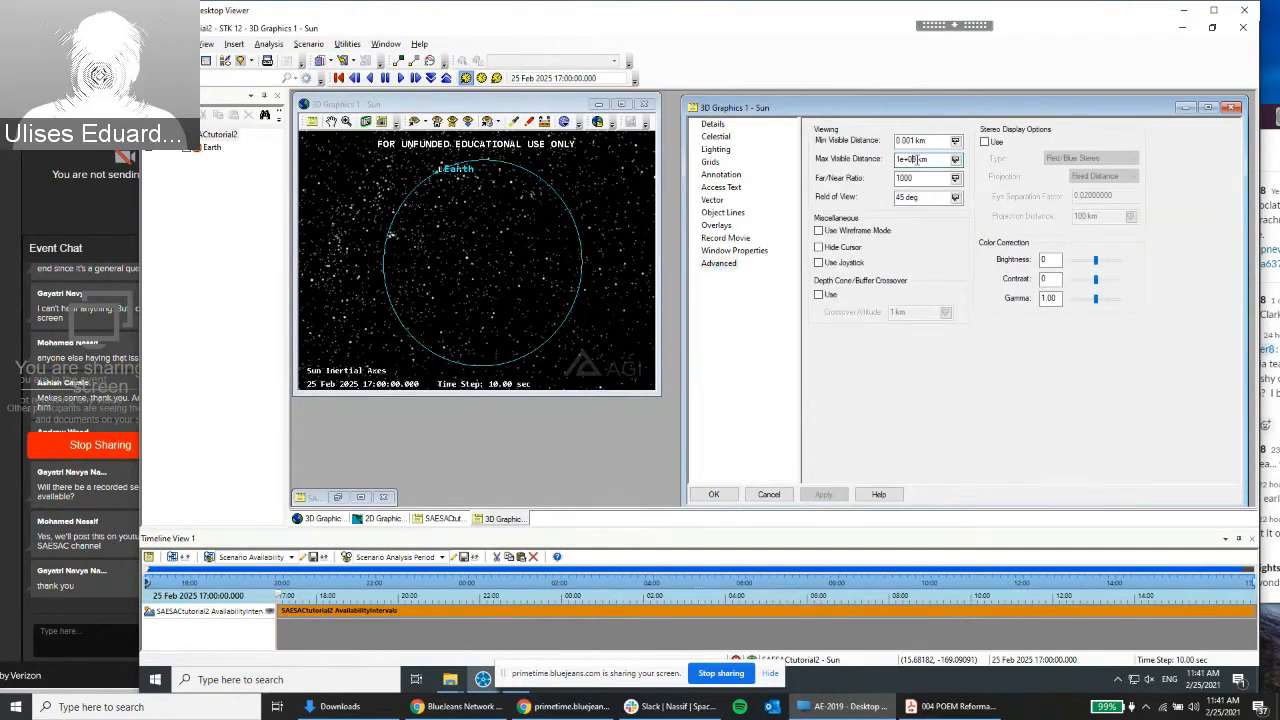
{"action": "key", "text": "BackSpace"}
{"action": "key", "text": "BackSpace"}
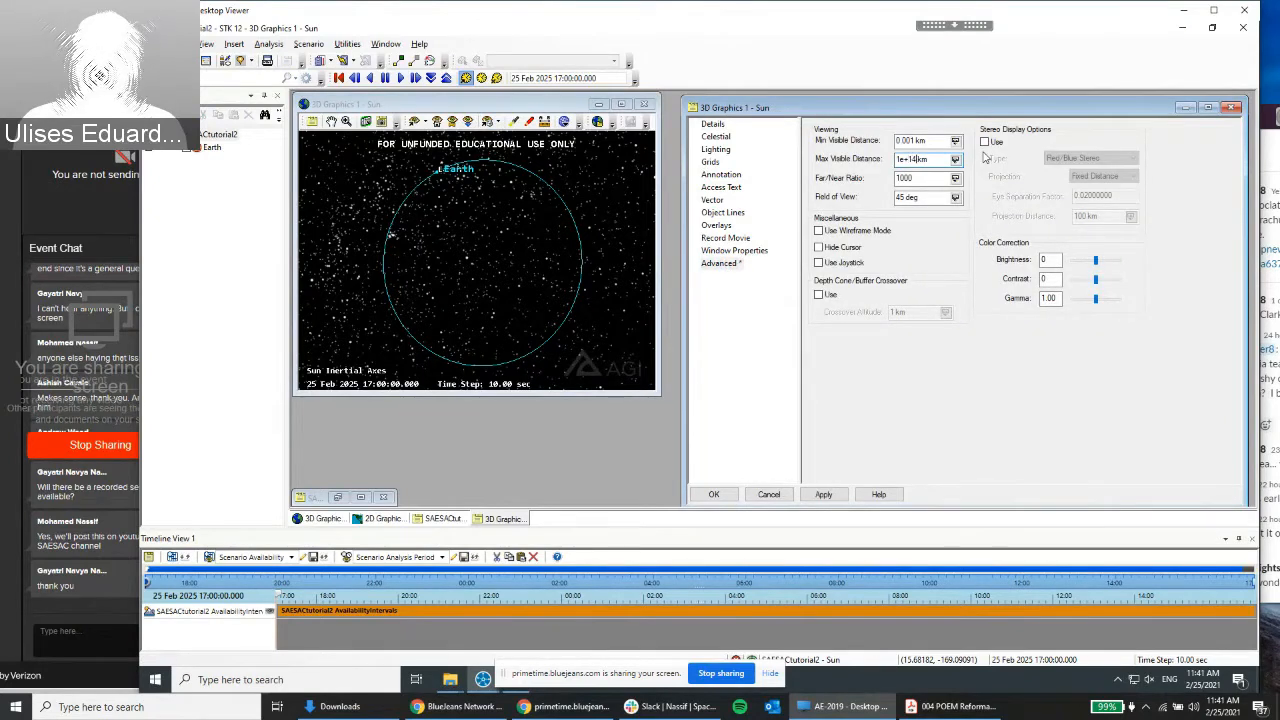
{"action": "left_click", "coordinate": [838, 495]}
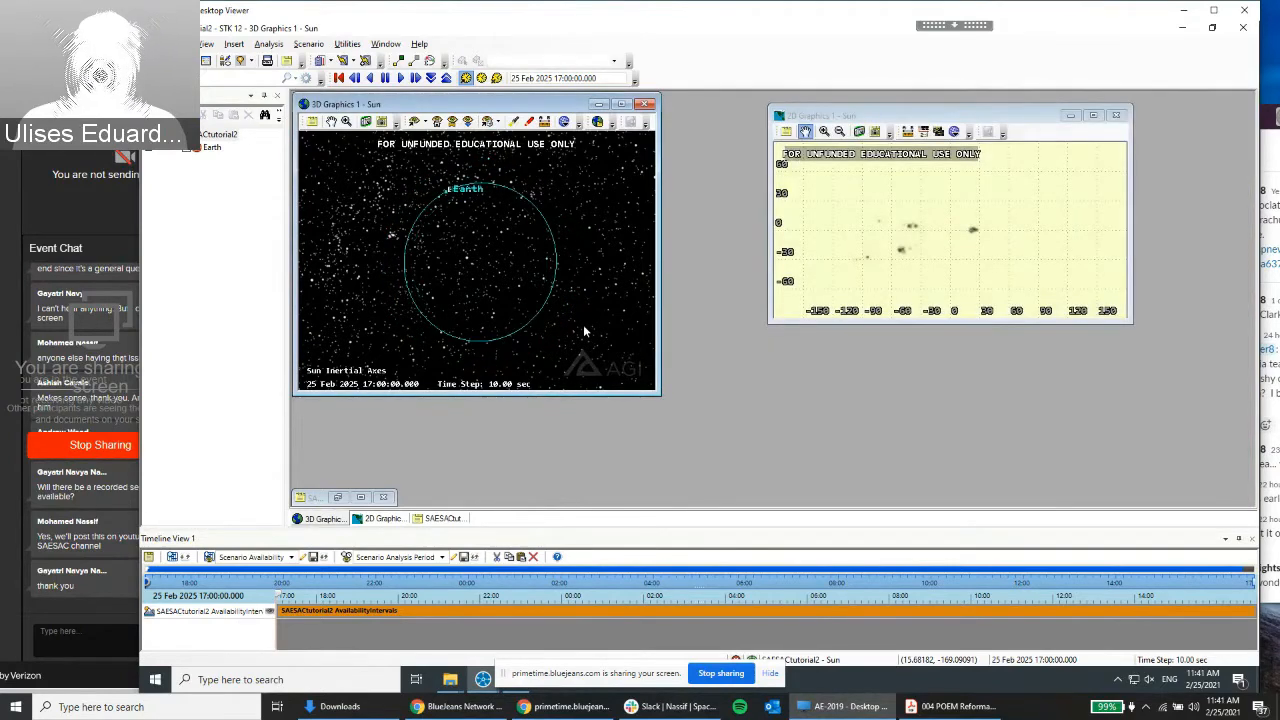
{"action": "scroll", "coordinate": [532, 246], "scroll_direction": "down", "scroll_amount": 1}
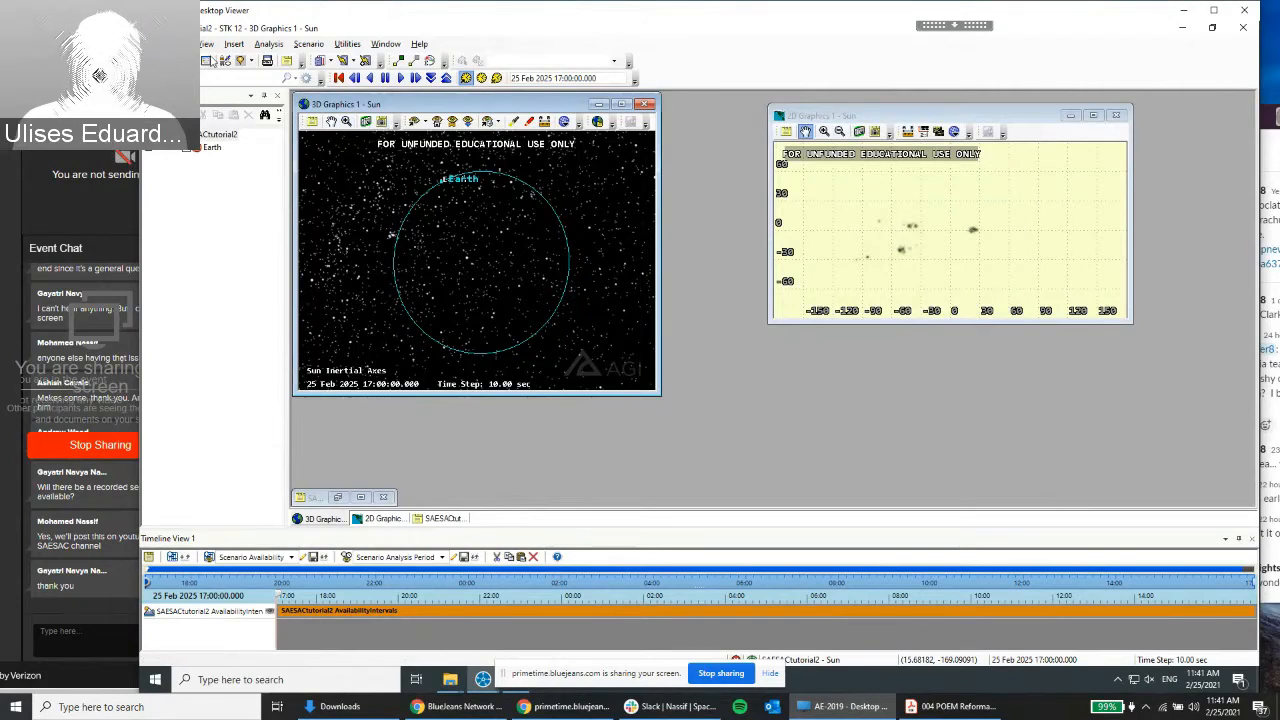
Insert a planet using the Define Properties method and set its central body to Mercury
{"action": "left_click", "coordinate": [240, 47]}
{"action": "left_click", "coordinate": [250, 59]}
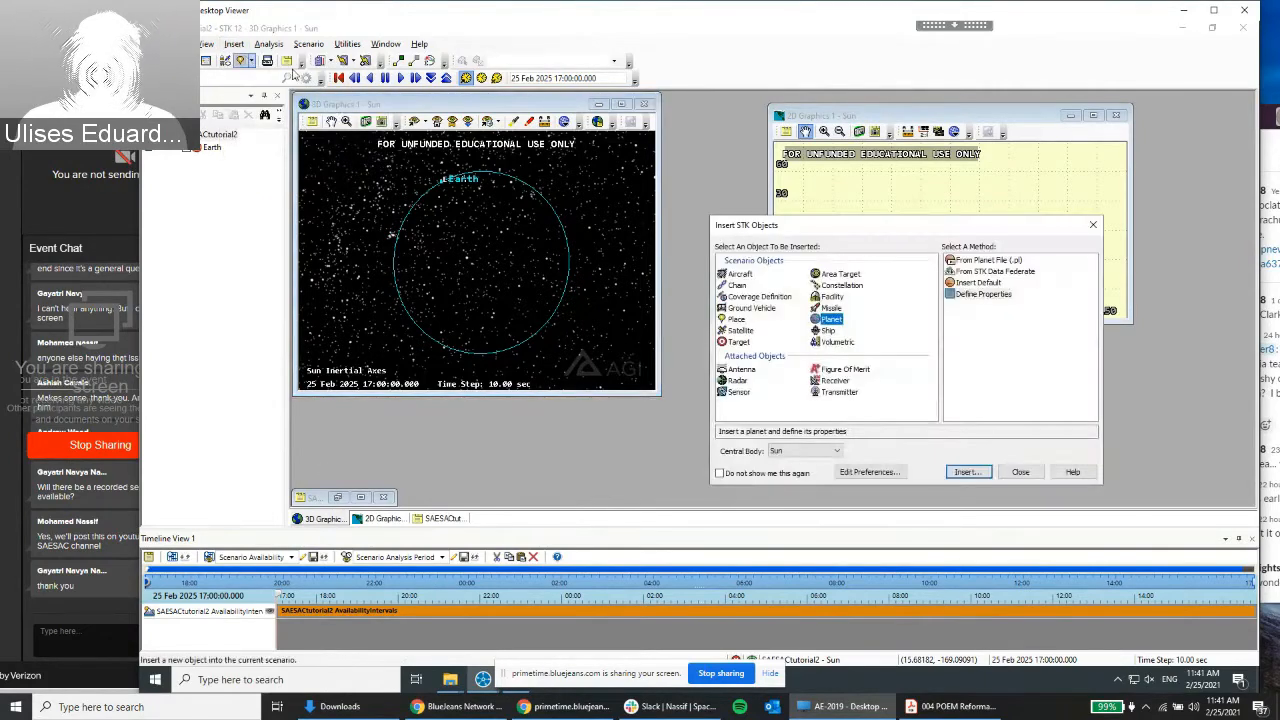
{"action": "left_click", "coordinate": [970, 294]}
{"action": "double_click", "coordinate": [970, 294]}
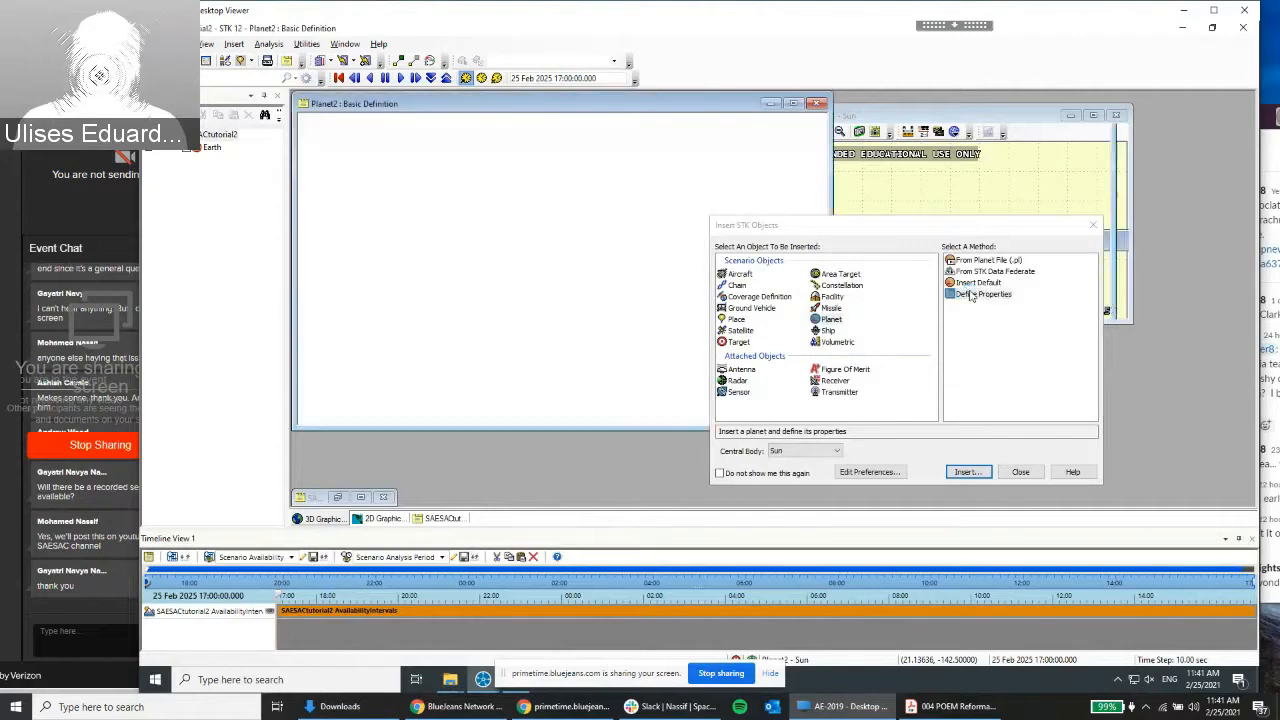
{"action": "left_click_drag", "start_coordinate": [605, 112], "coordinate": [642, 124]}
{"action": "left_click_drag", "start_coordinate": [335, 498], "coordinate": [728, 298]}
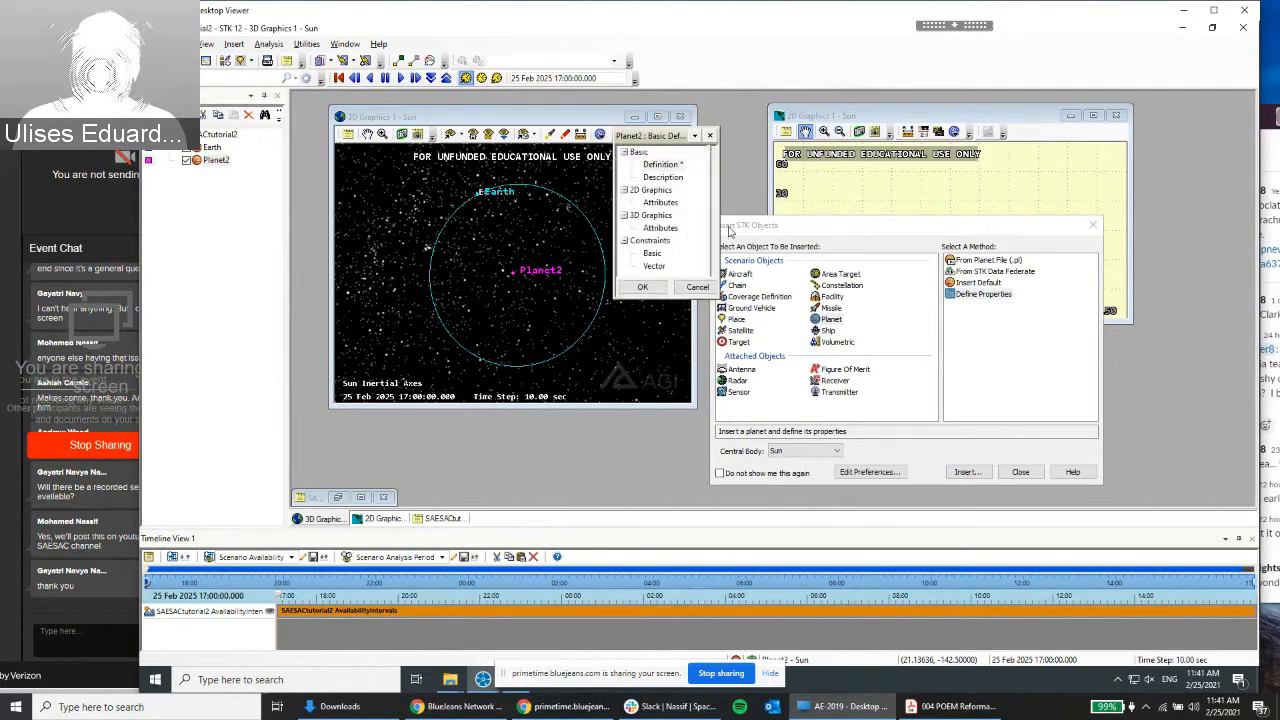
{"action": "left_click", "coordinate": [848, 160]}
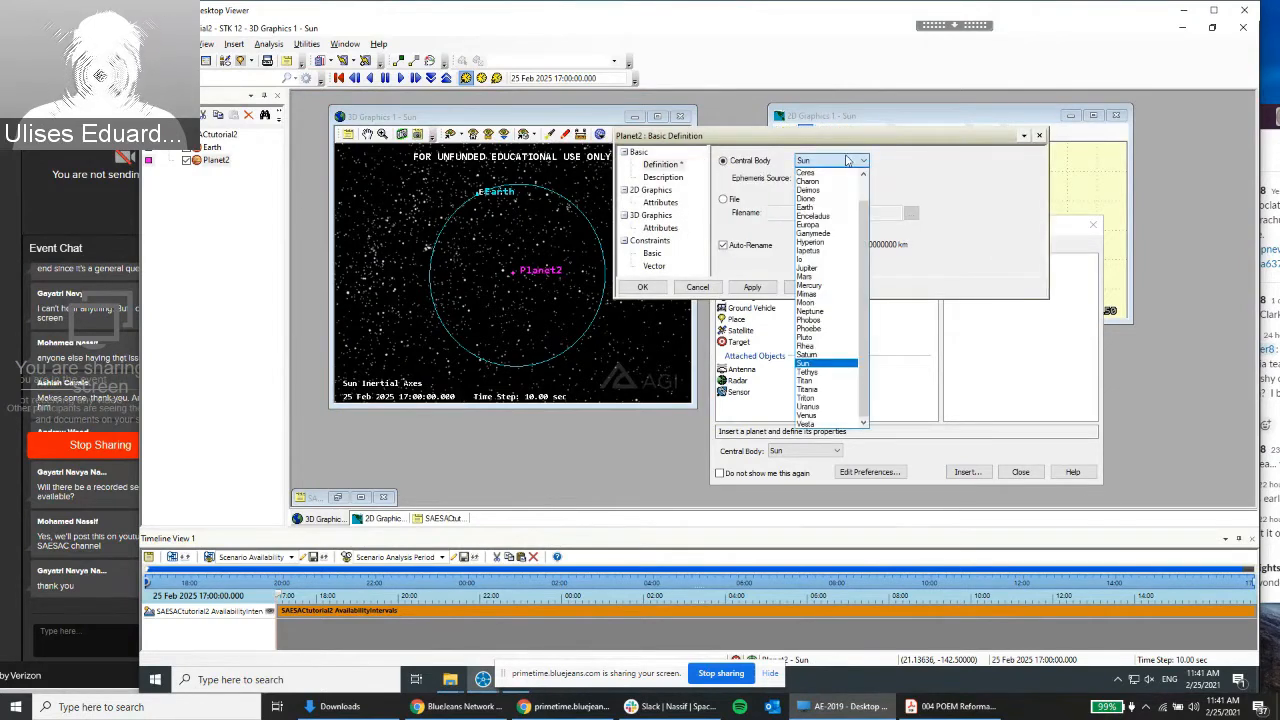
{"action": "left_click", "coordinate": [812, 285]}
{"action": "left_click", "coordinate": [748, 287]}
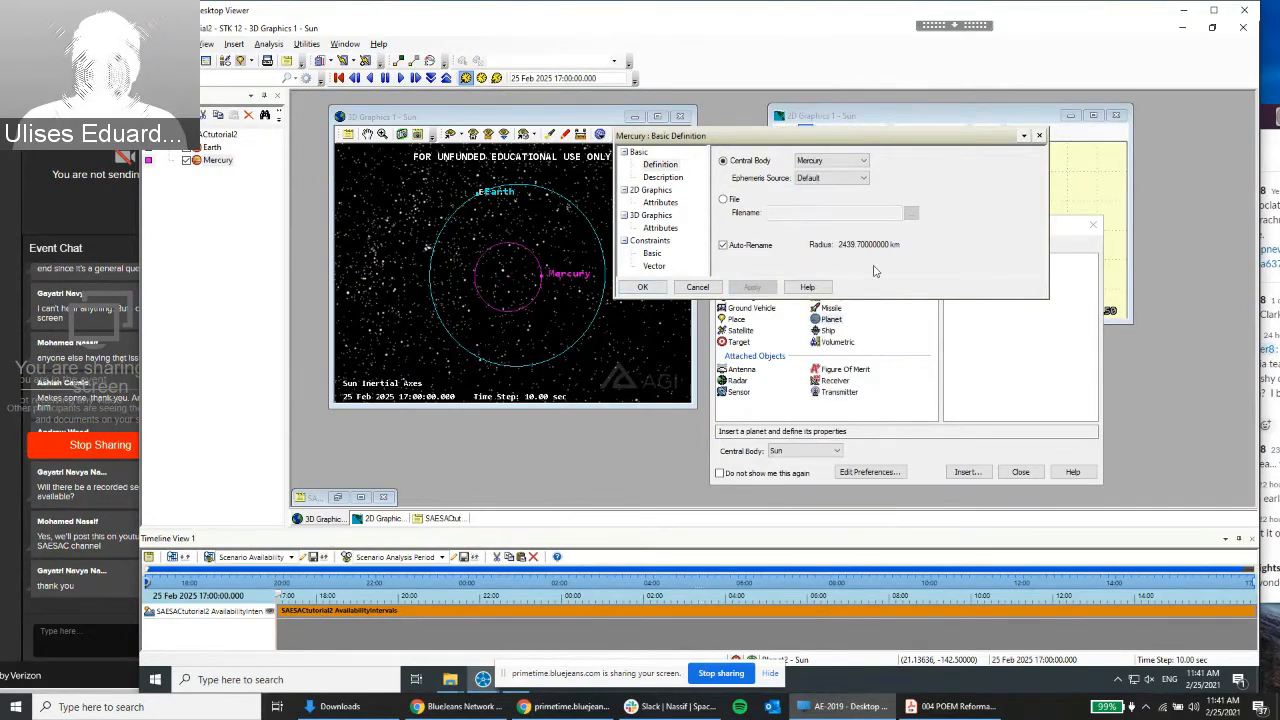
{"action": "left_click", "coordinate": [678, 288]}
Insert another planet object through Define Properties, keeping Sun as its central body
{"action": "left_click", "coordinate": [977, 295]}
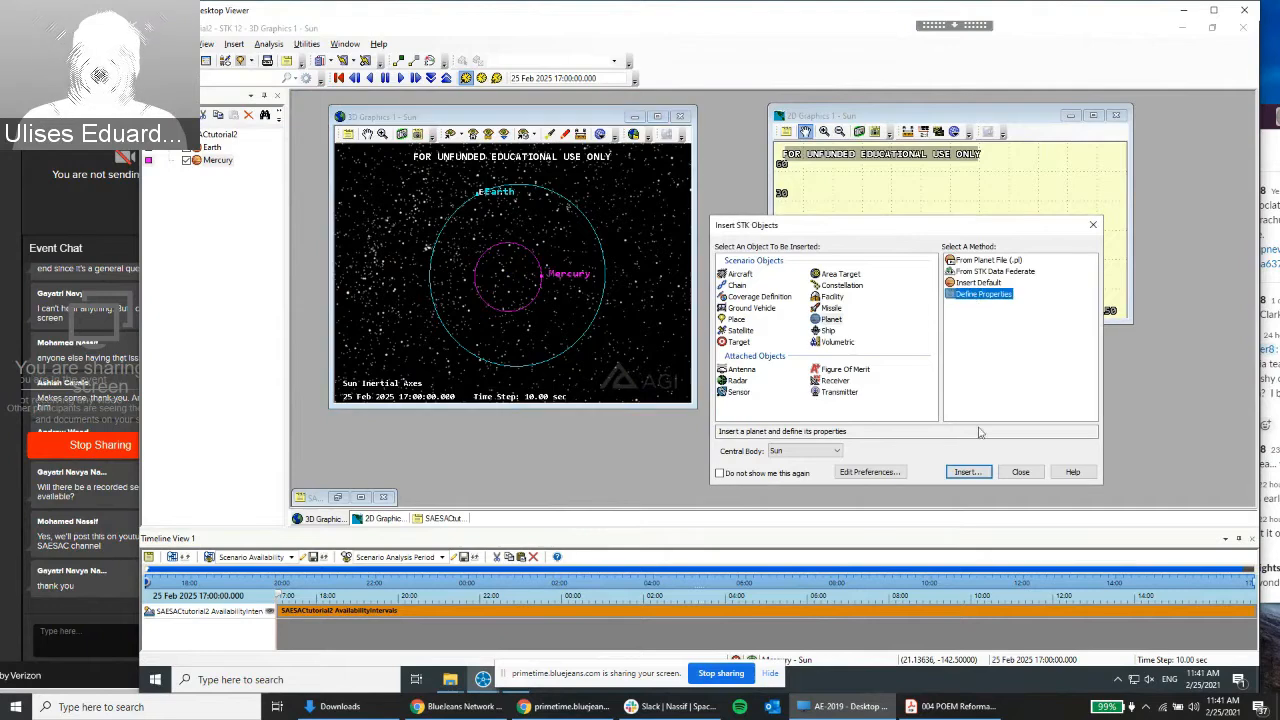
{"action": "left_click", "coordinate": [965, 472]}
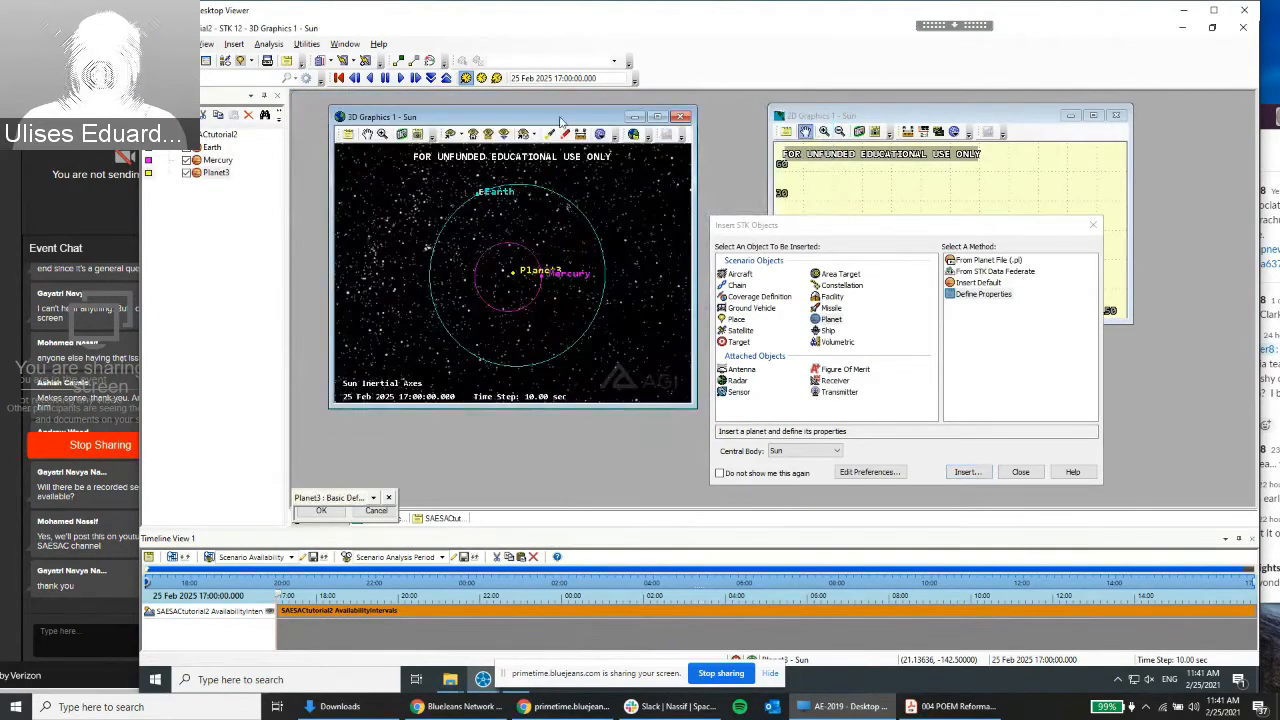
{"action": "left_click_drag", "start_coordinate": [347, 497], "coordinate": [760, 285]}
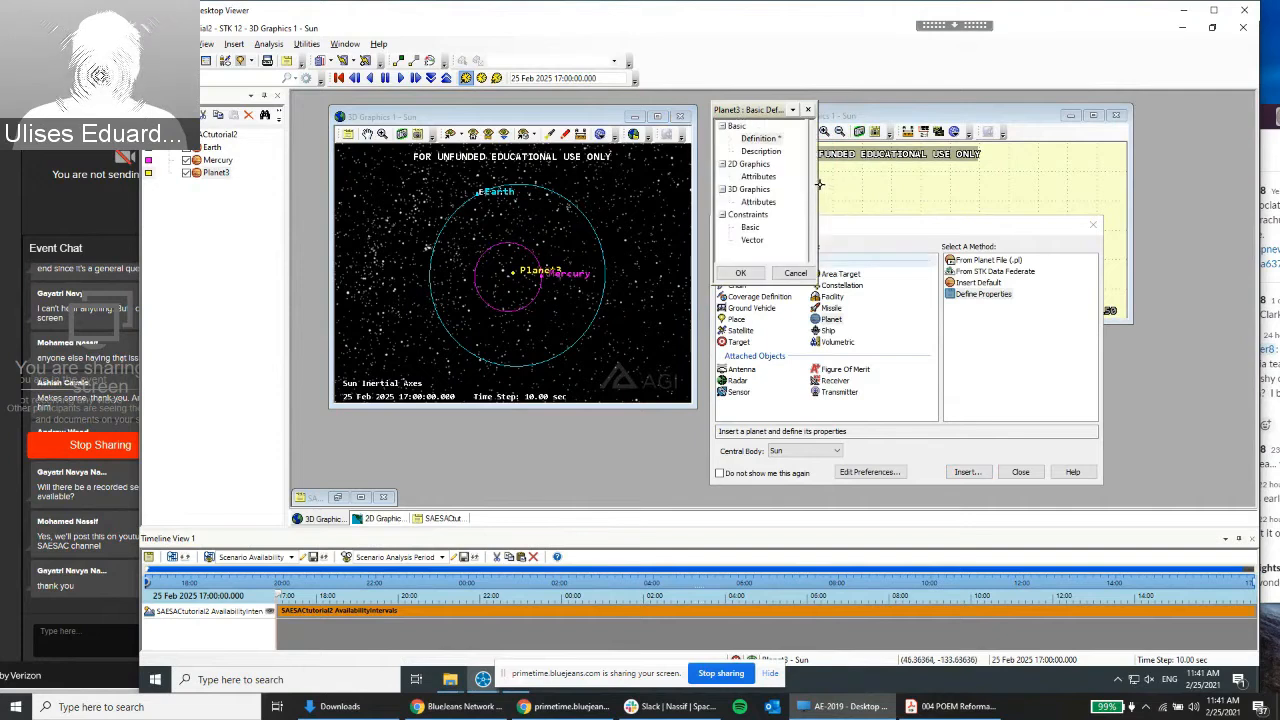
{"action": "left_click_drag", "start_coordinate": [817, 183], "coordinate": [940, 185]}
{"action": "left_click", "coordinate": [850, 273]}
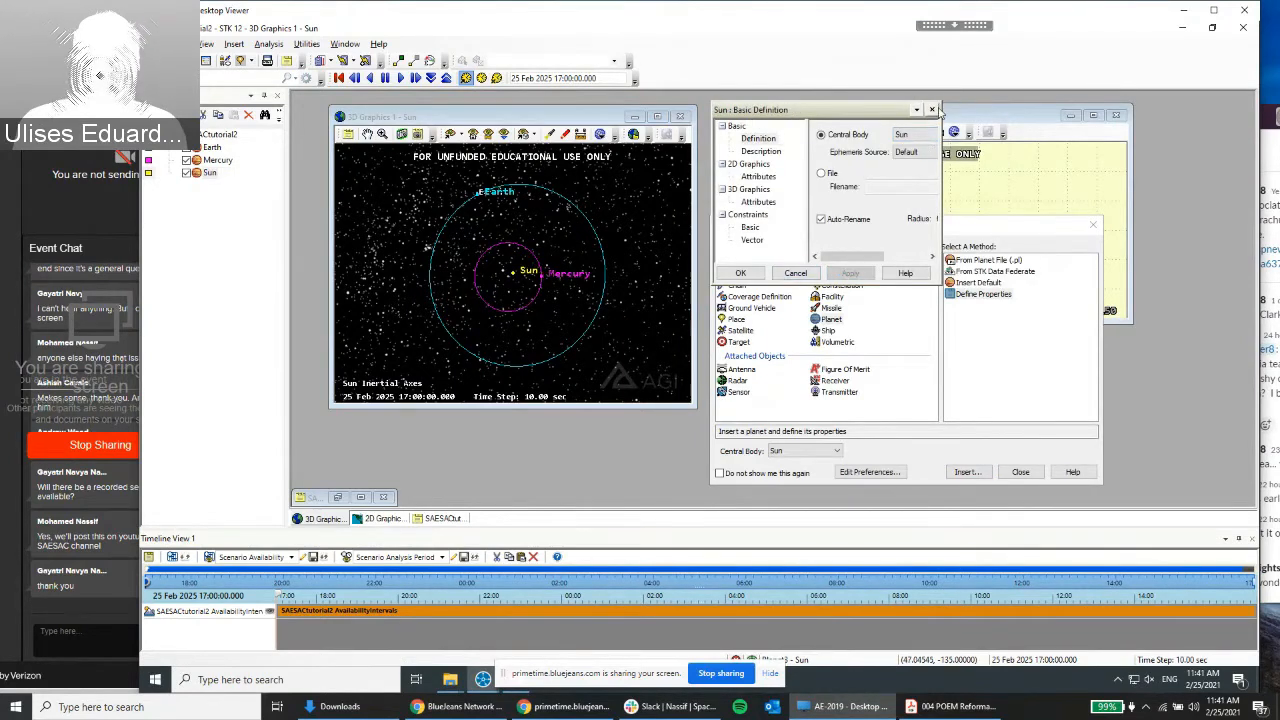
{"action": "left_click", "coordinate": [931, 109]}
Insert another planet through Define Properties and set its central body to Venus
{"action": "double_click", "coordinate": [966, 294]}
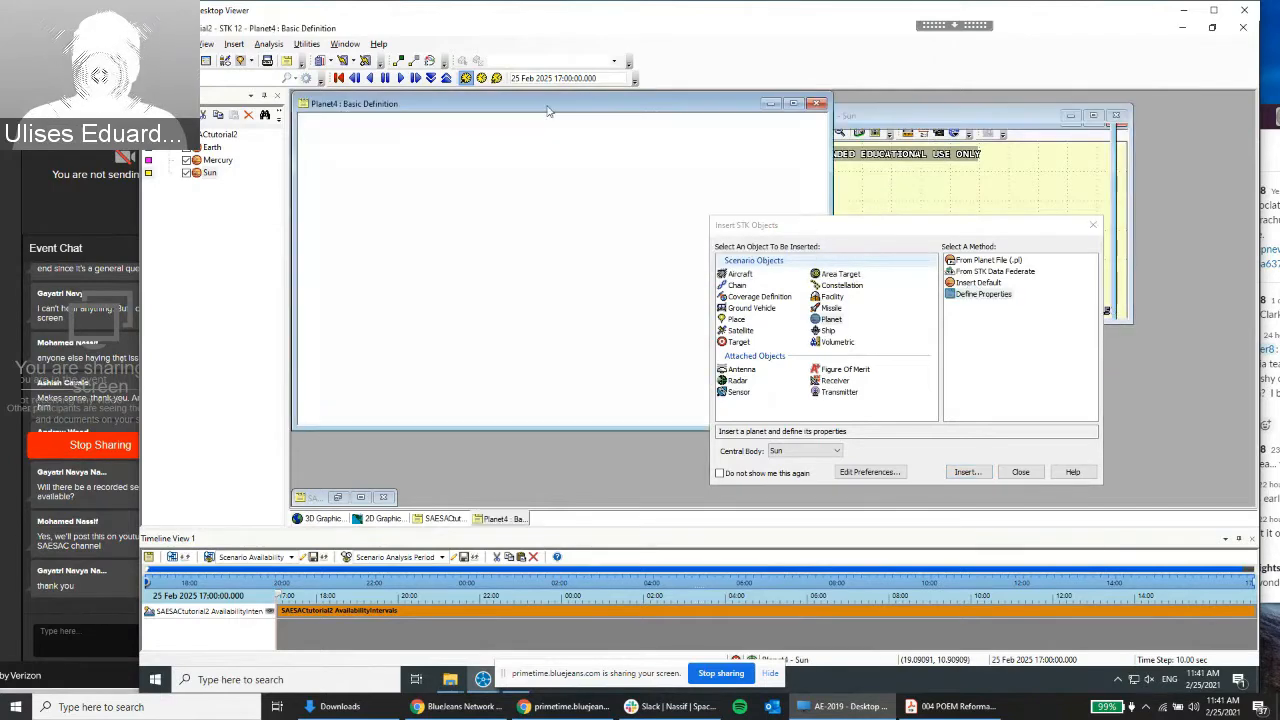
{"action": "left_click_drag", "start_coordinate": [350, 489], "coordinate": [700, 177]}
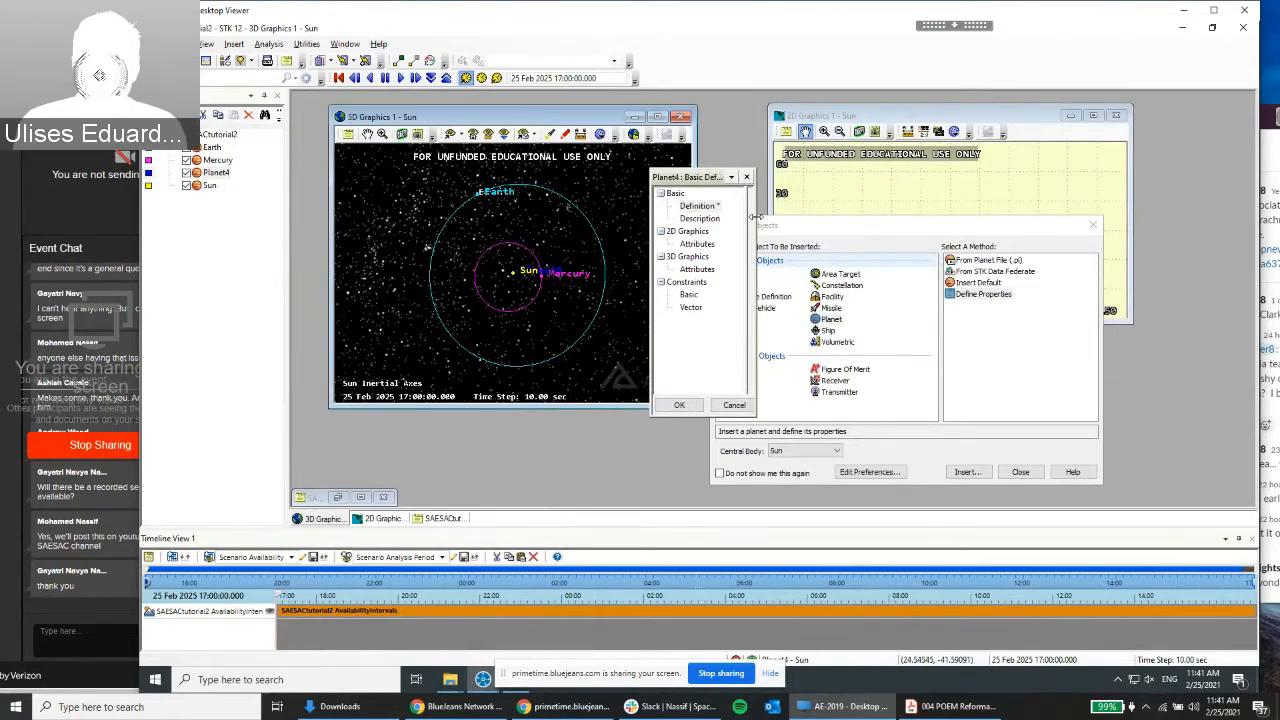
{"action": "left_click_drag", "start_coordinate": [757, 216], "coordinate": [1030, 216]}
{"action": "left_click", "coordinate": [868, 202]}
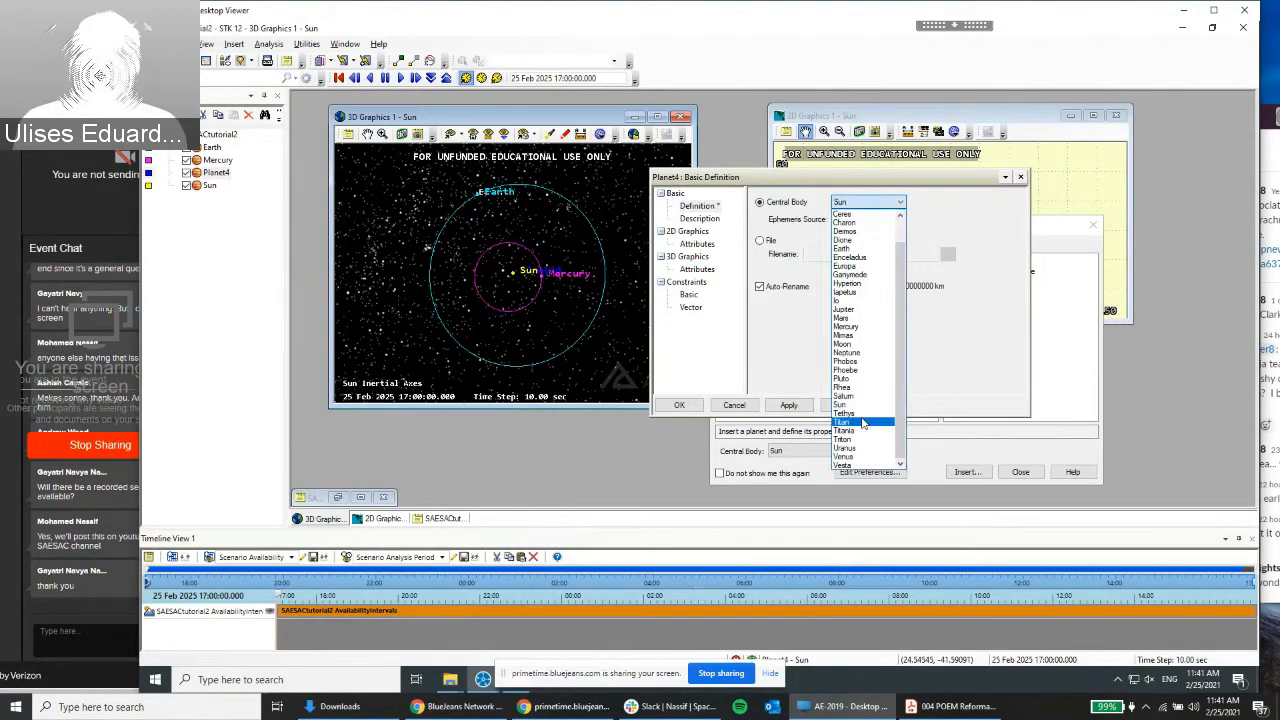
{"action": "left_click", "coordinate": [851, 457]}
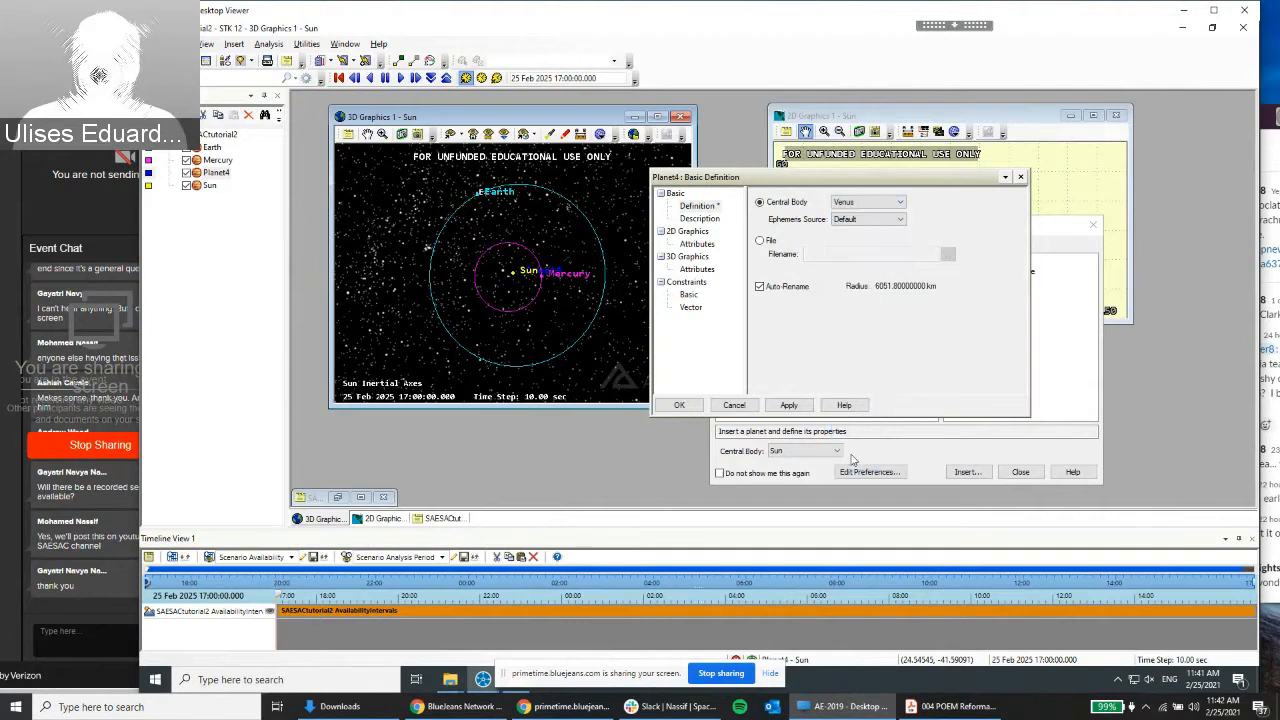
{"action": "left_click", "coordinate": [795, 407]}
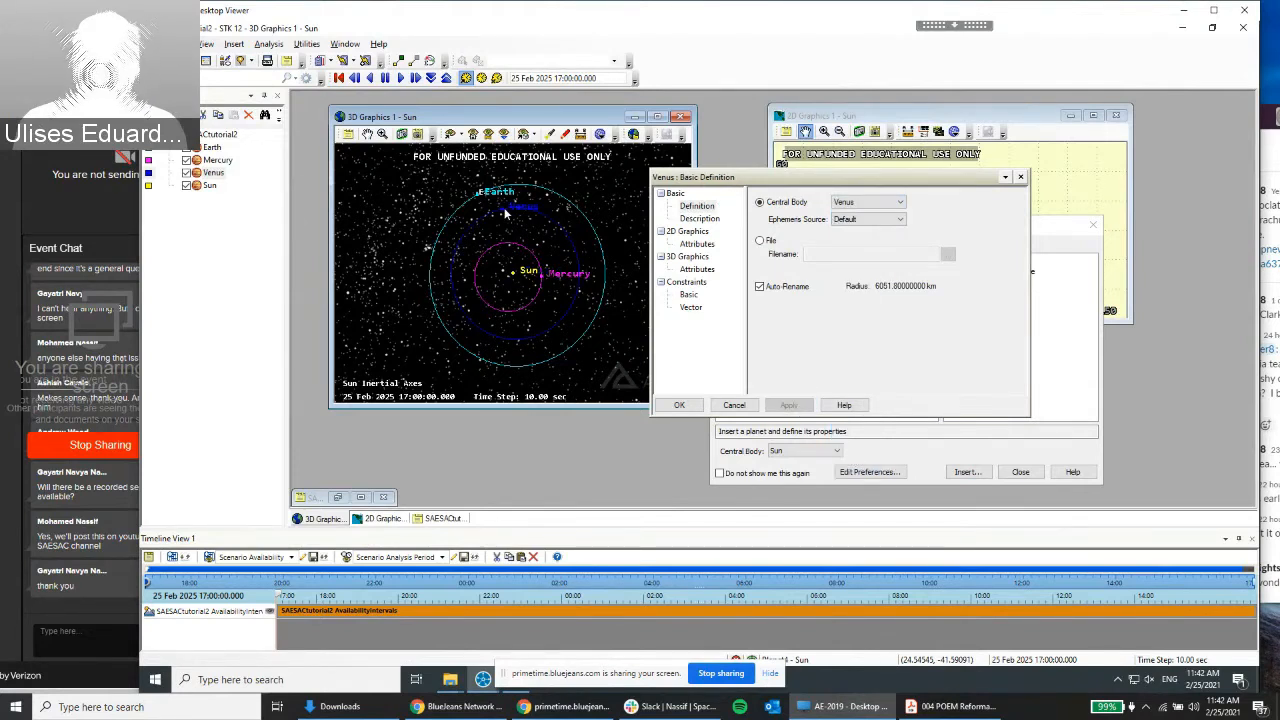
{"action": "left_click", "coordinate": [1020, 177]}
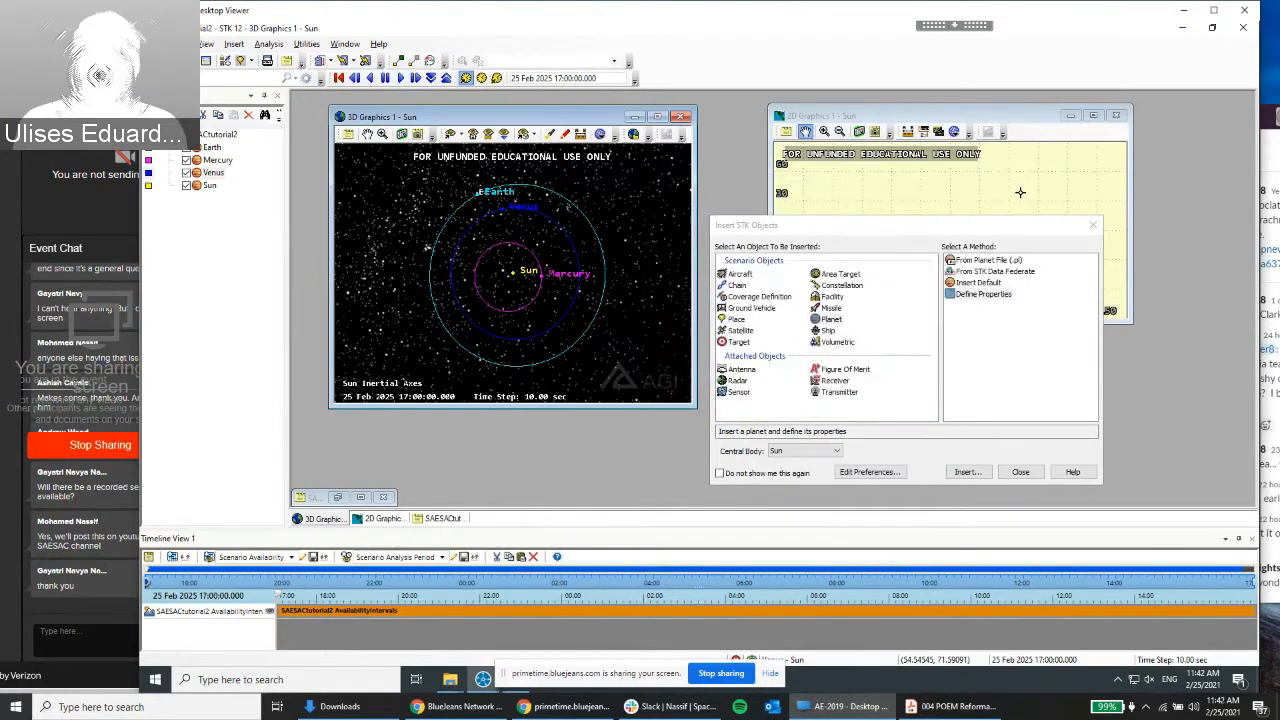
Insert another planet through Define Properties and set its central body to Mars
{"action": "double_click", "coordinate": [991, 305]}
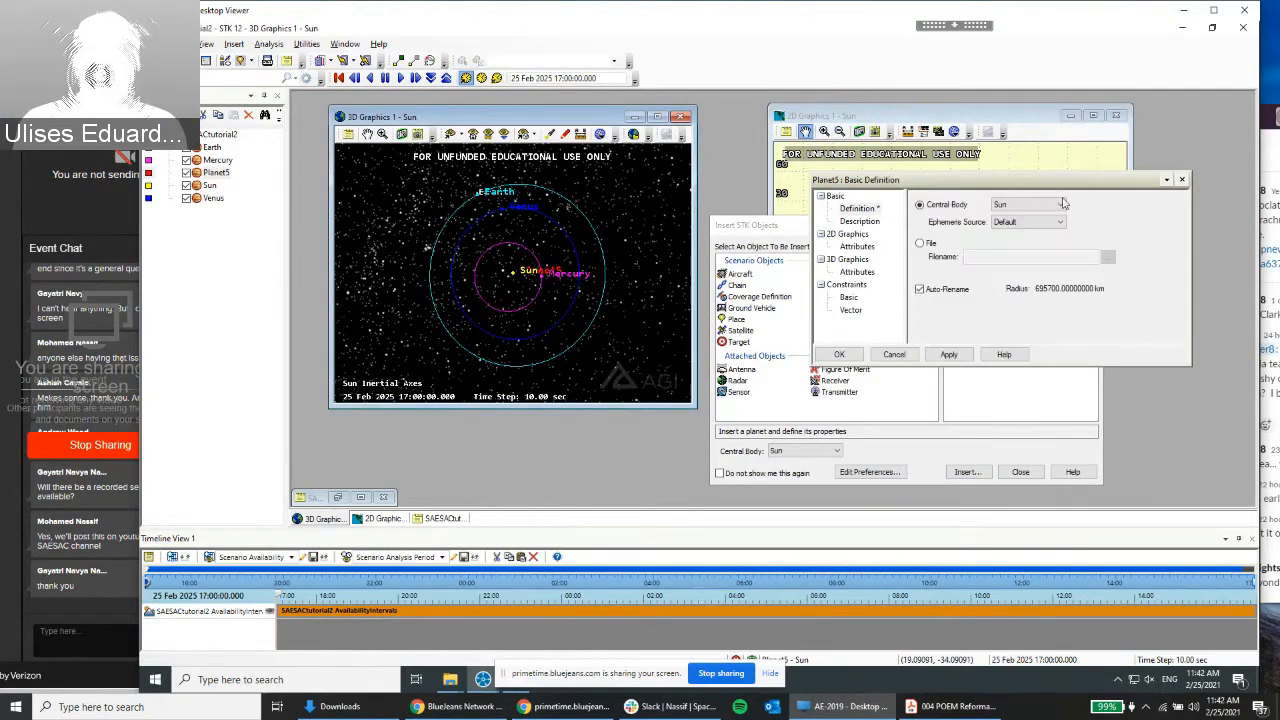
{"action": "left_click", "coordinate": [1060, 204]}
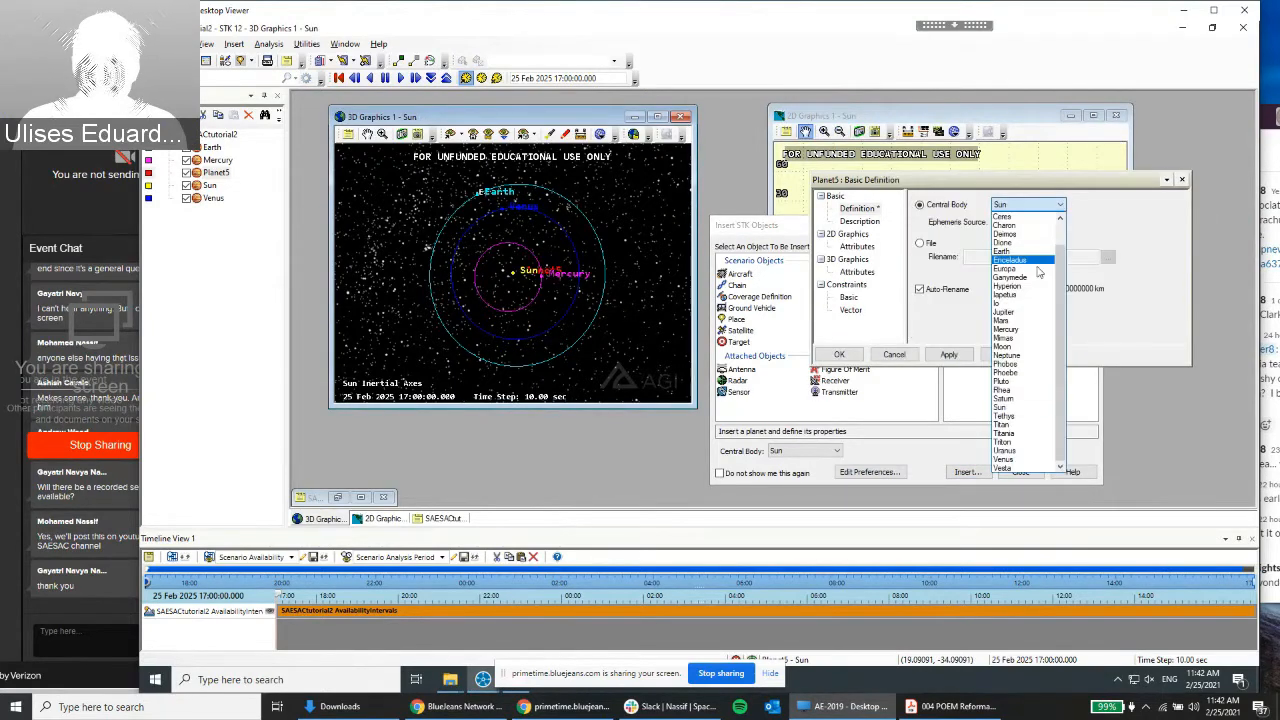
{"action": "left_click", "coordinate": [1010, 320]}
{"action": "left_click", "coordinate": [948, 354]}
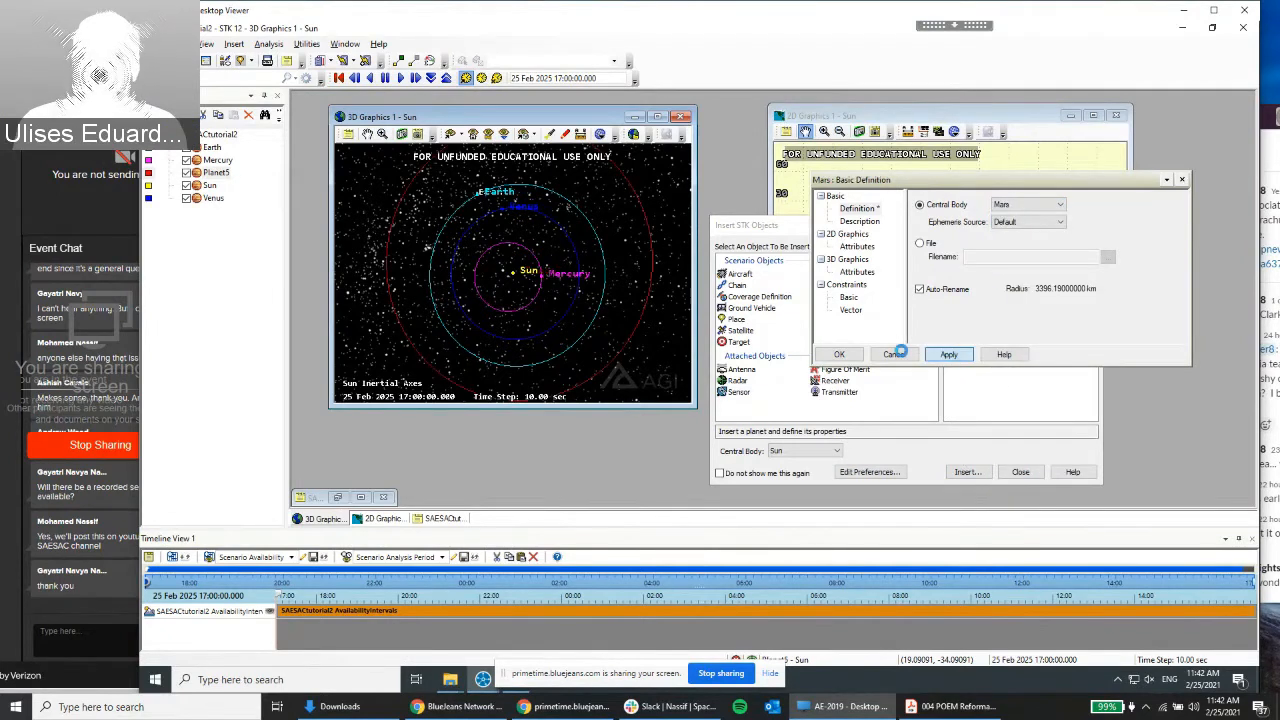
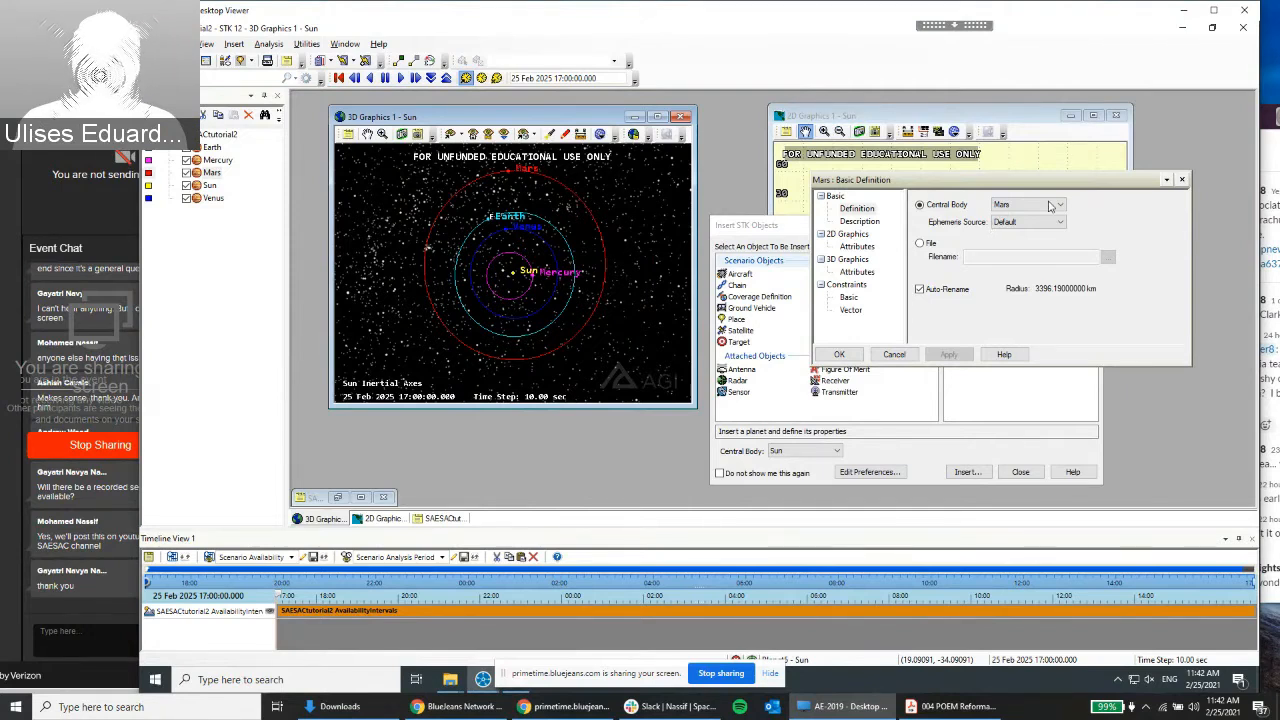
Insert another planet through Define Properties and set its central body to Jupiter
{"action": "left_click", "coordinate": [1181, 180]}
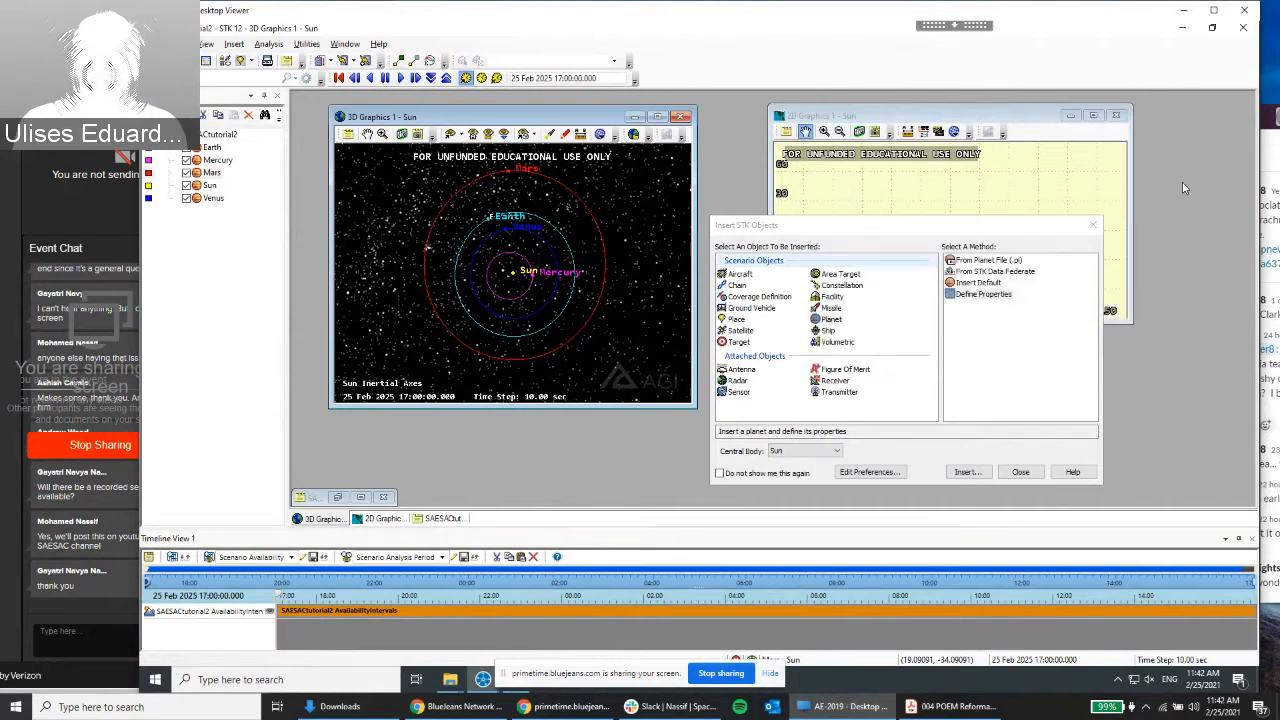
{"action": "double_click", "coordinate": [1016, 294]}
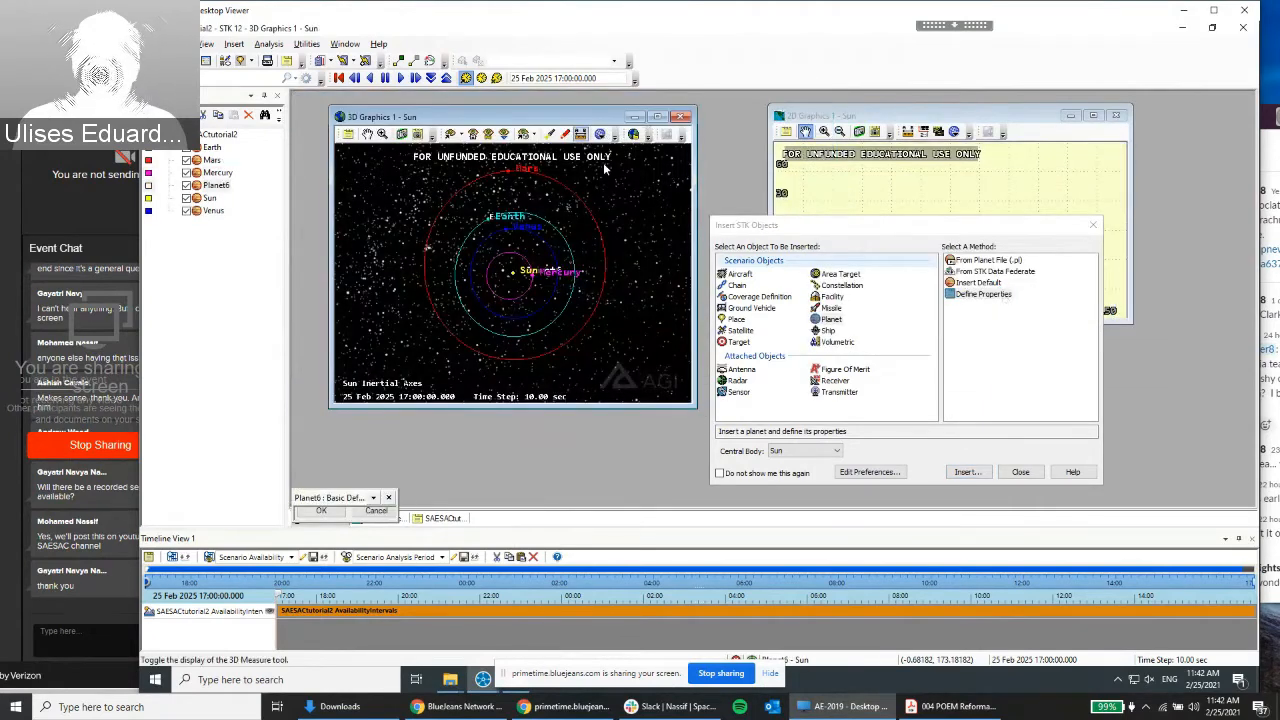
{"action": "left_click_drag", "start_coordinate": [354, 494], "coordinate": [1106, 324]}
{"action": "left_click", "coordinate": [993, 186]}
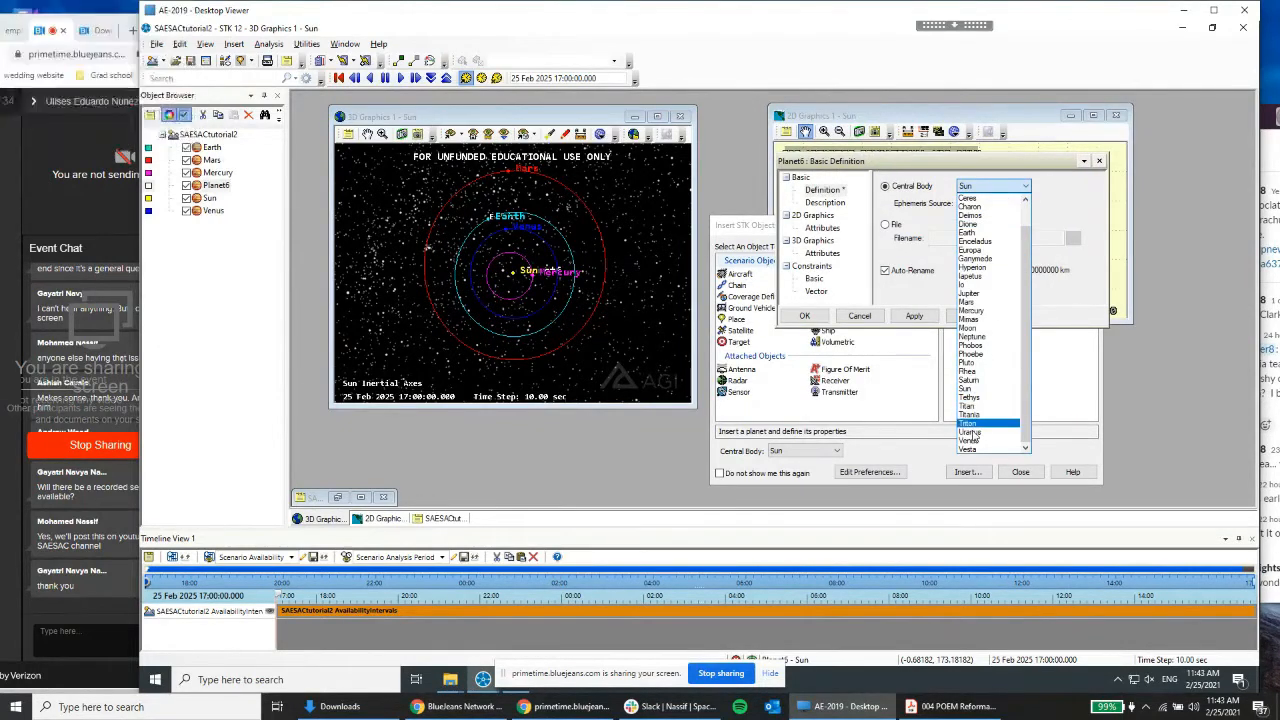
{"action": "left_click", "coordinate": [975, 293]}
{"action": "left_click", "coordinate": [914, 316]}
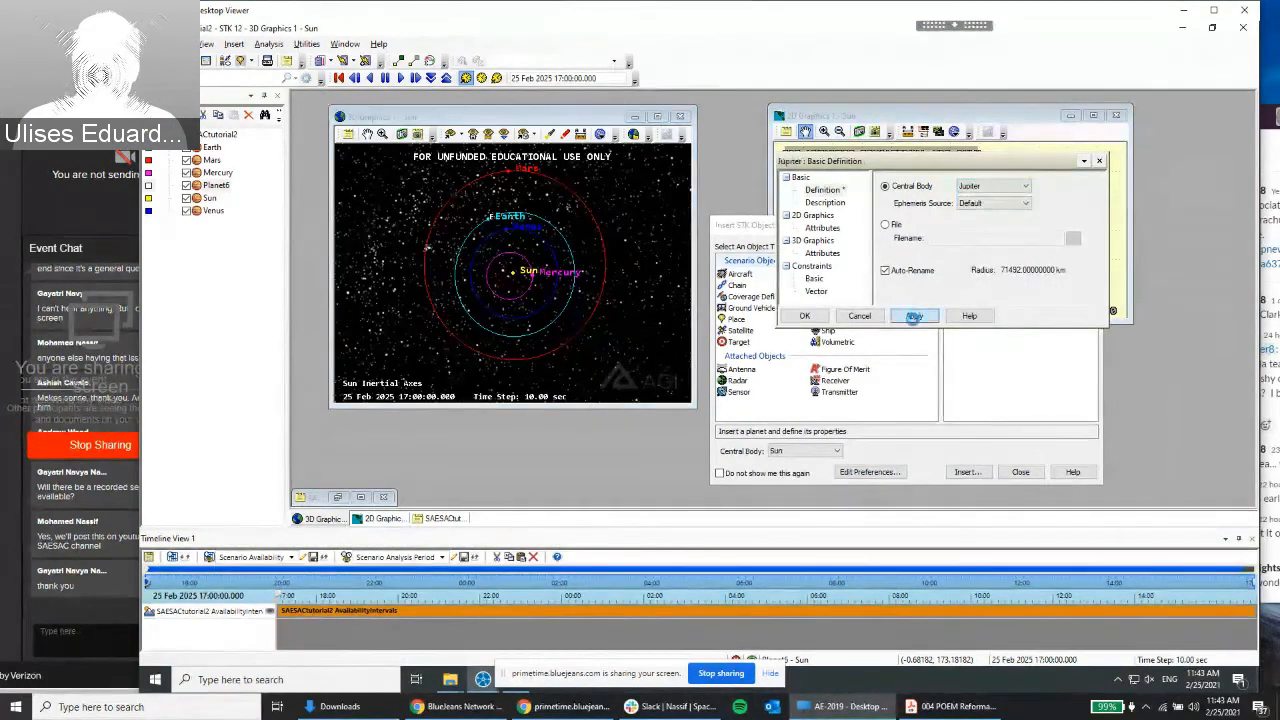
{"action": "scroll", "coordinate": [520, 260], "scroll_direction": "down", "scroll_amount": 5}
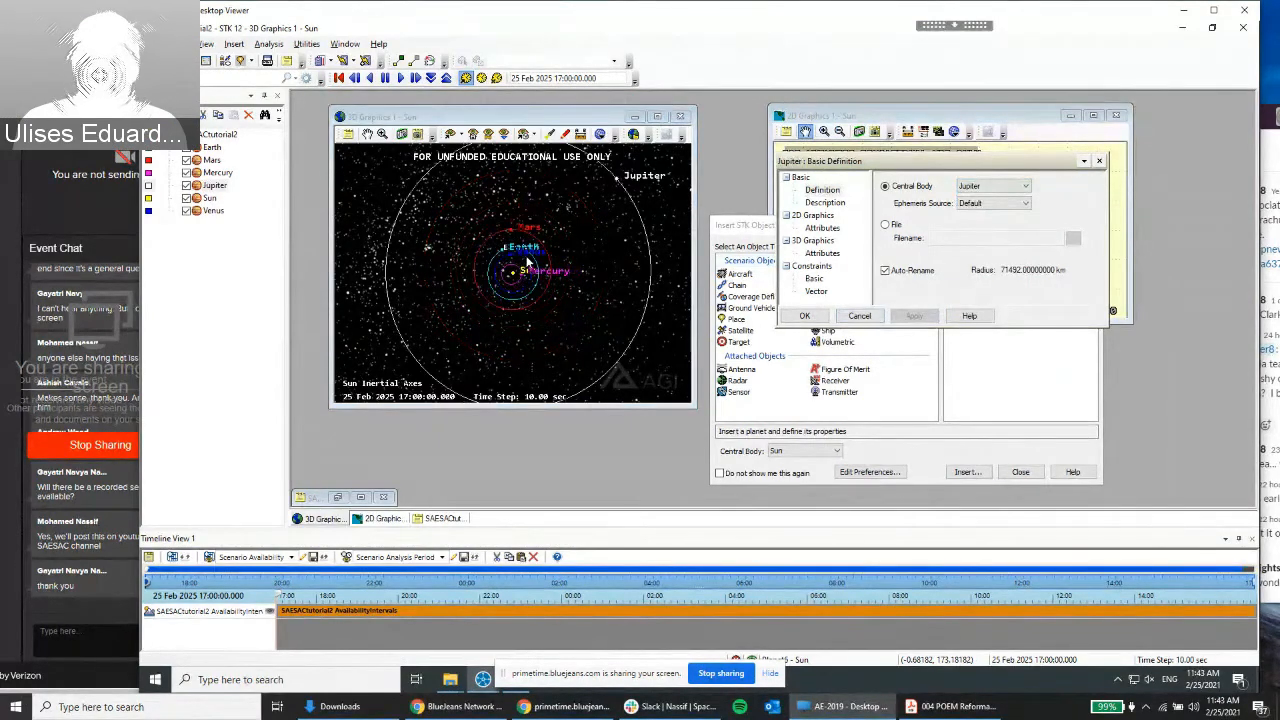
{"action": "scroll", "coordinate": [527, 260], "scroll_direction": "down", "scroll_amount": 2}
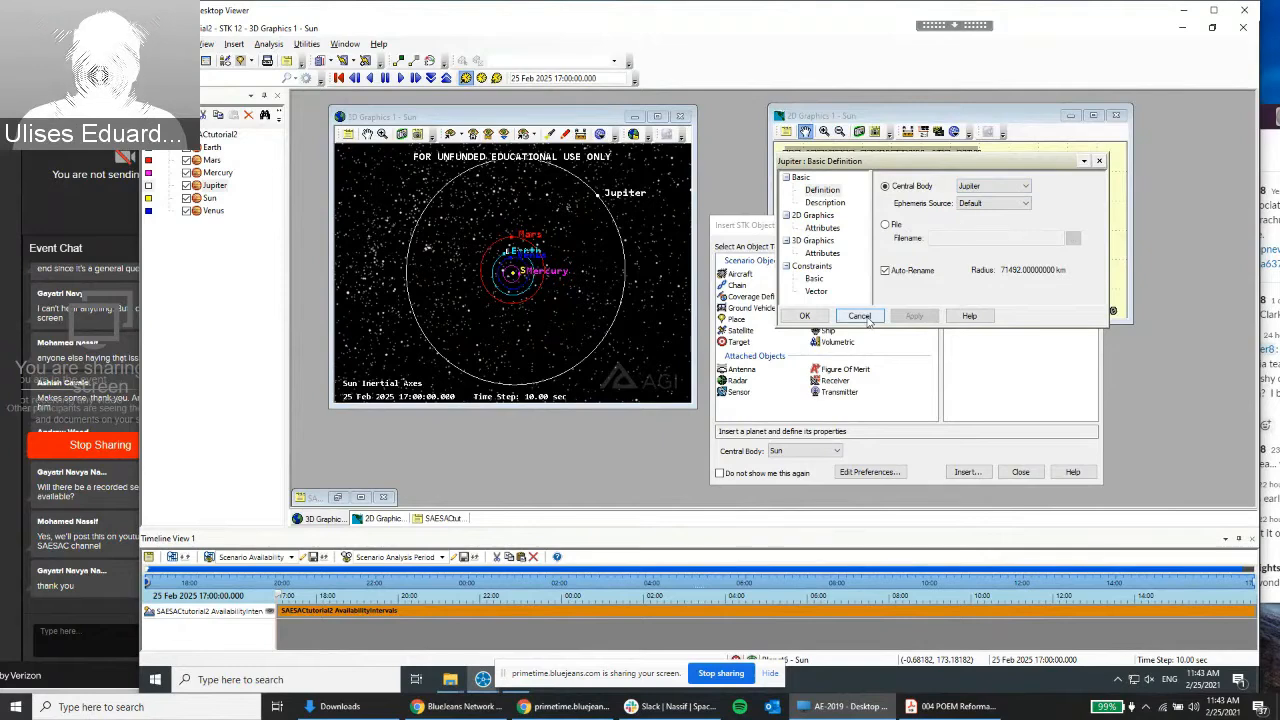
{"action": "left_click", "coordinate": [860, 316]}
Insert another planet through Define Properties and set its central body to Saturn
{"action": "double_click", "coordinate": [975, 294]}
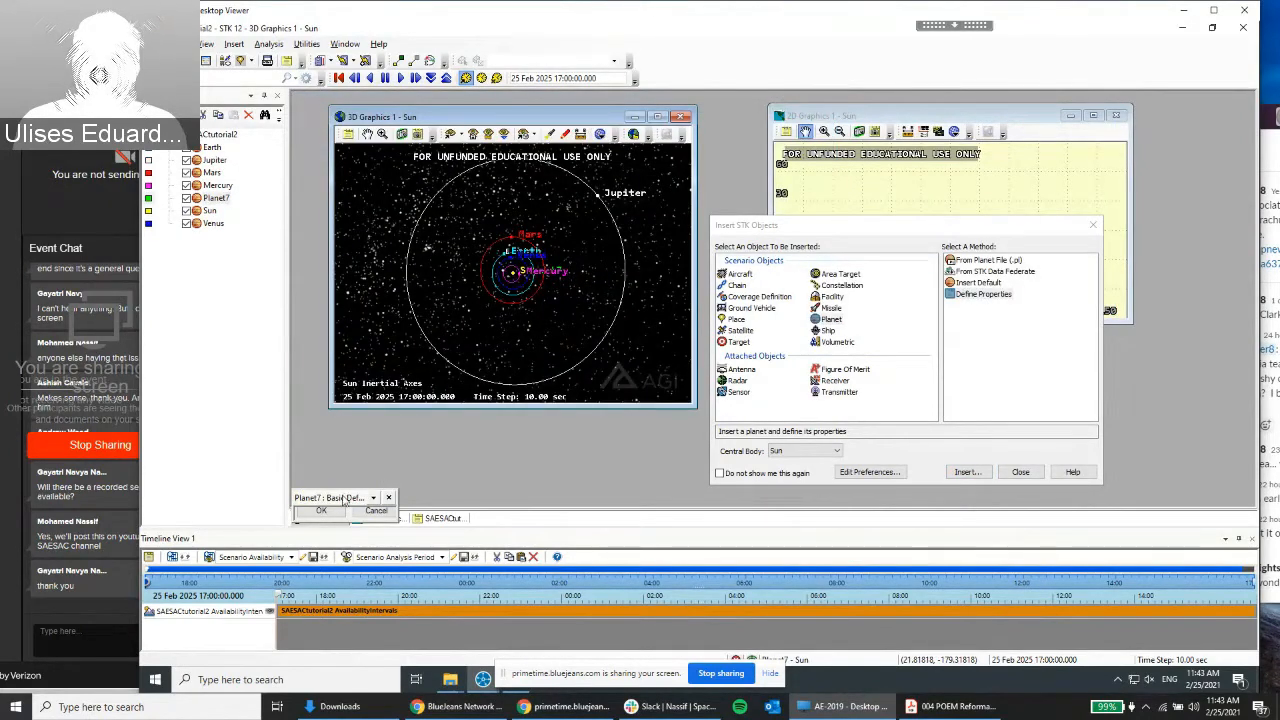
{"action": "left_click_drag", "start_coordinate": [345, 500], "coordinate": [900, 305]}
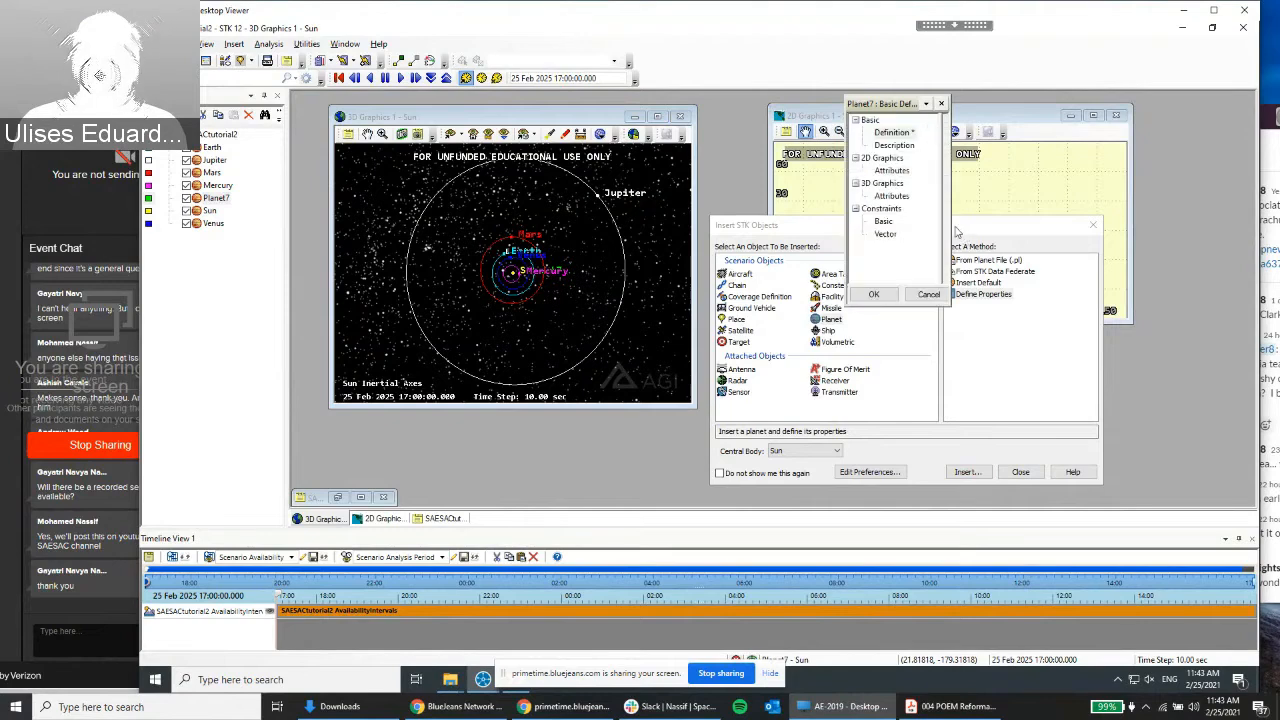
{"action": "left_click_drag", "start_coordinate": [949, 230], "coordinate": [1153, 190]}
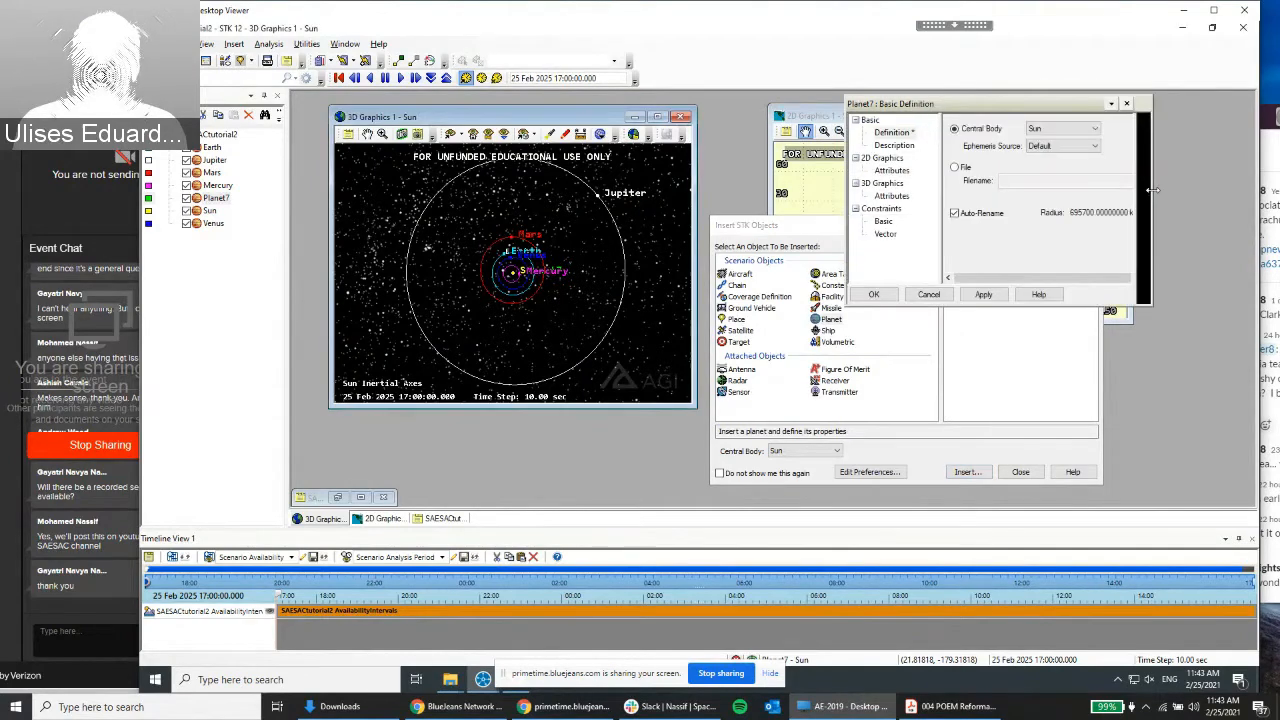
{"action": "left_click", "coordinate": [1062, 128]}
{"action": "left_click", "coordinate": [1046, 335]}
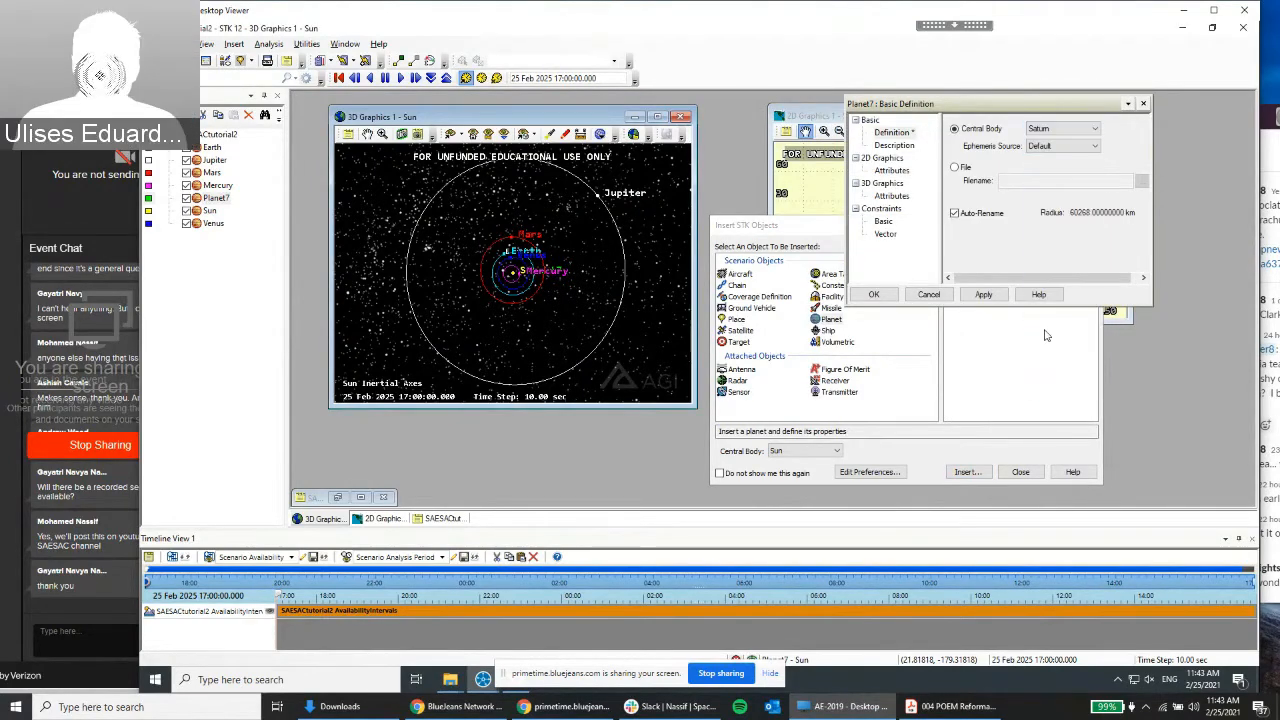
{"action": "left_click", "coordinate": [983, 294]}
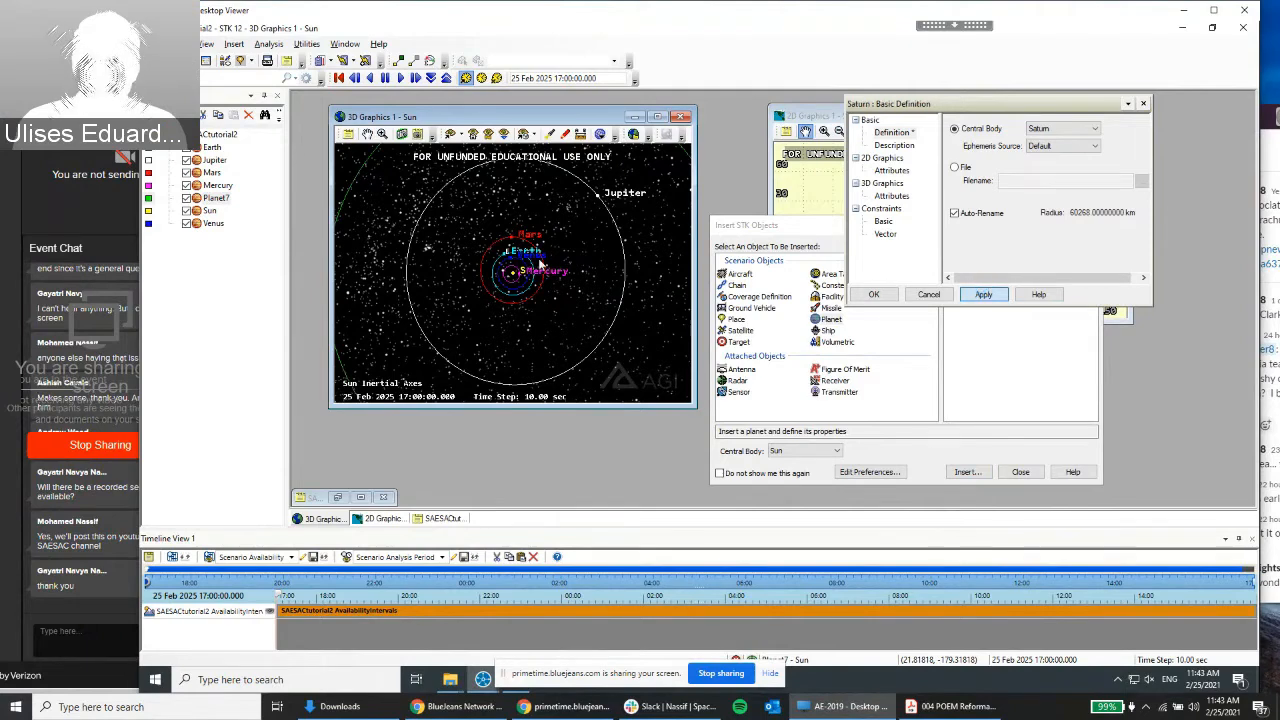
{"action": "scroll", "coordinate": [520, 275], "scroll_direction": "down", "scroll_amount": 2}
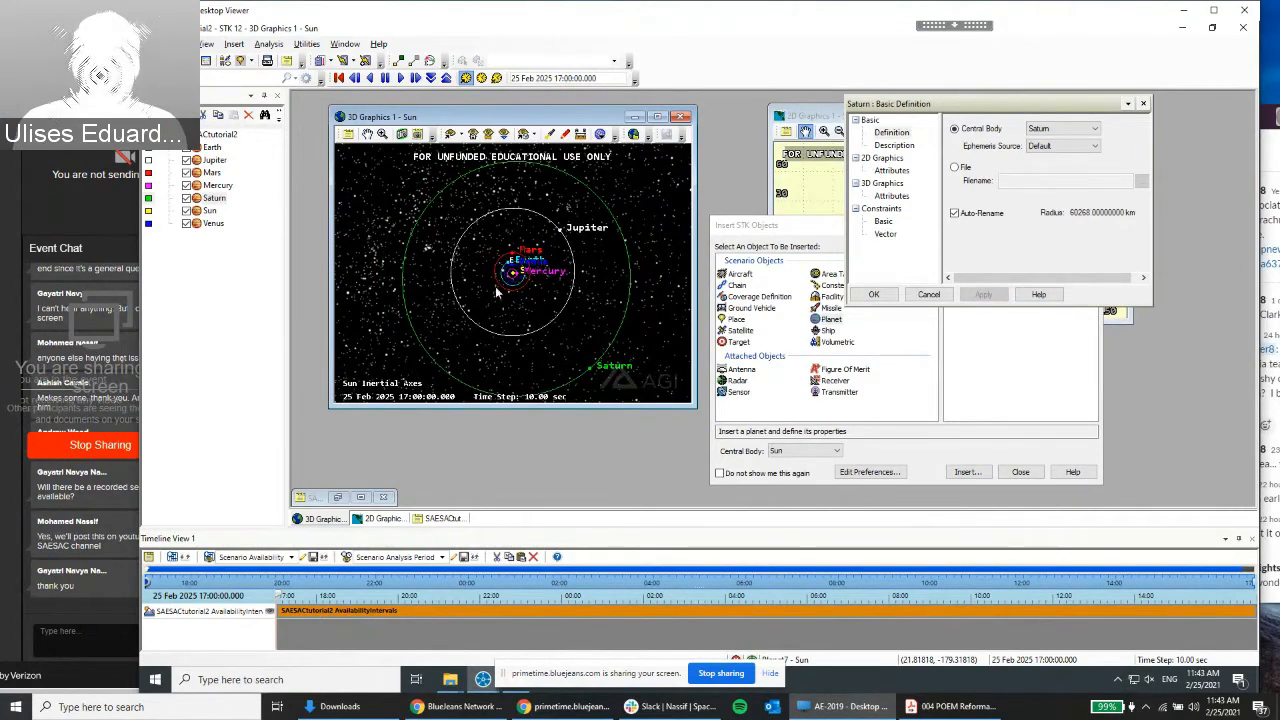
{"action": "left_click", "coordinate": [1062, 128]}
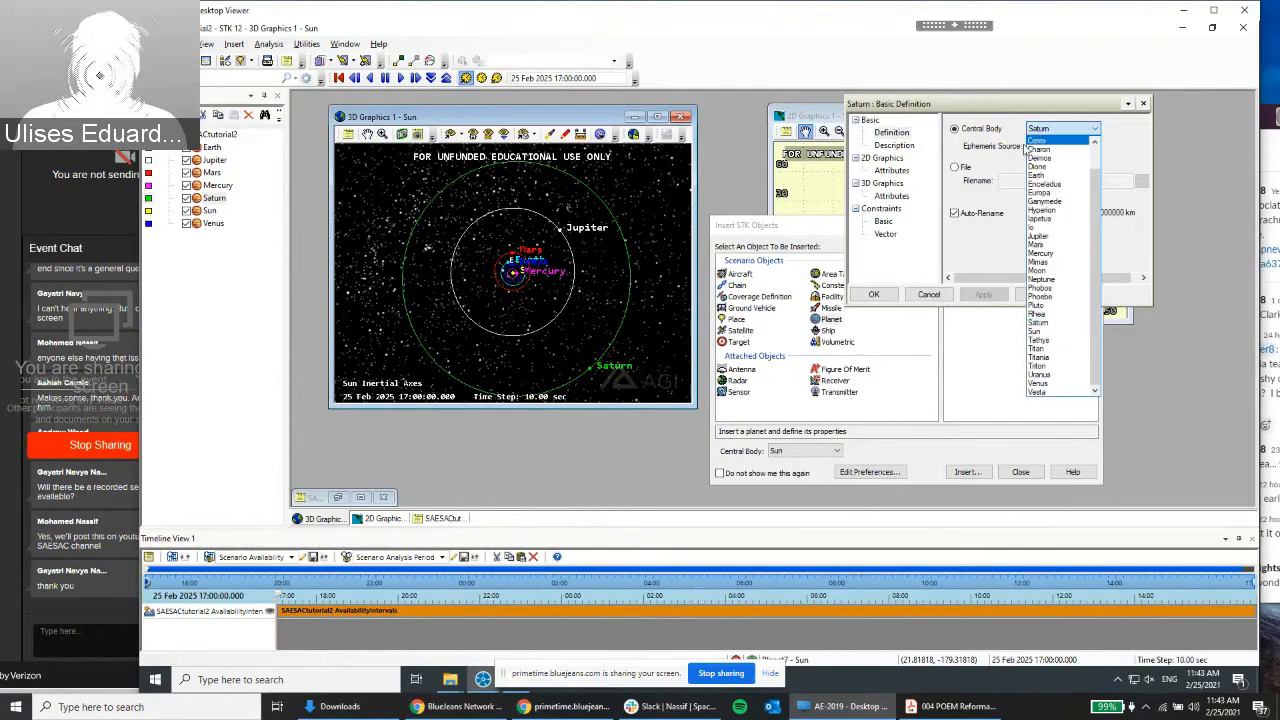
{"action": "left_click", "coordinate": [982, 157]}
{"action": "left_click", "coordinate": [929, 294]}
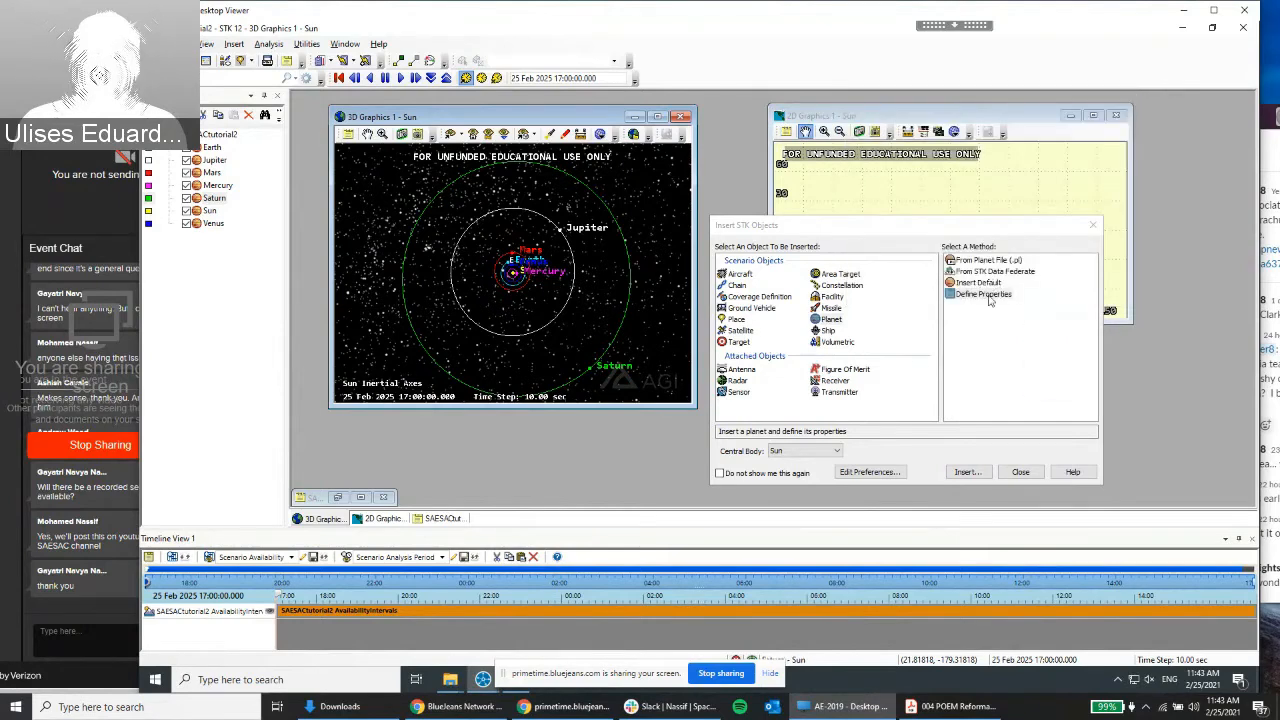
Insert another planet through Define Properties and set its central body to Neptune
{"action": "double_click", "coordinate": [985, 295]}
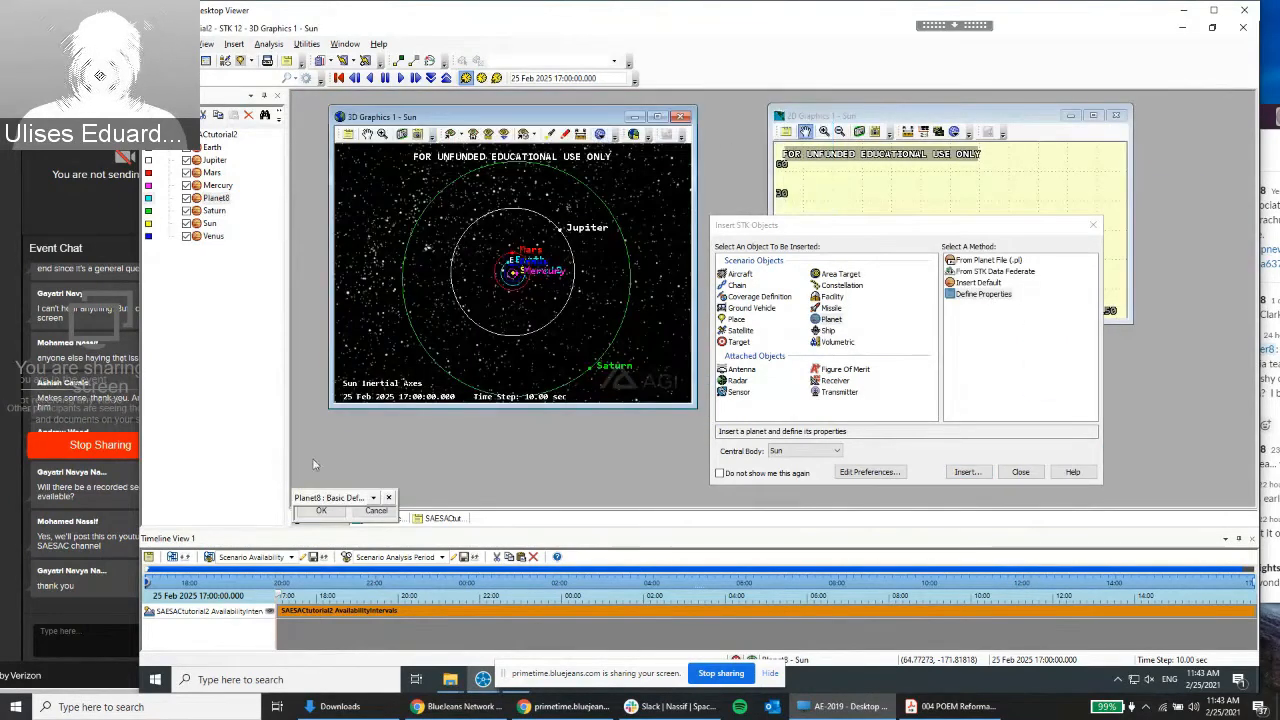
{"action": "left_click_drag", "start_coordinate": [327, 490], "coordinate": [860, 425]}
{"action": "left_click_drag", "start_coordinate": [893, 365], "coordinate": [1120, 366]}
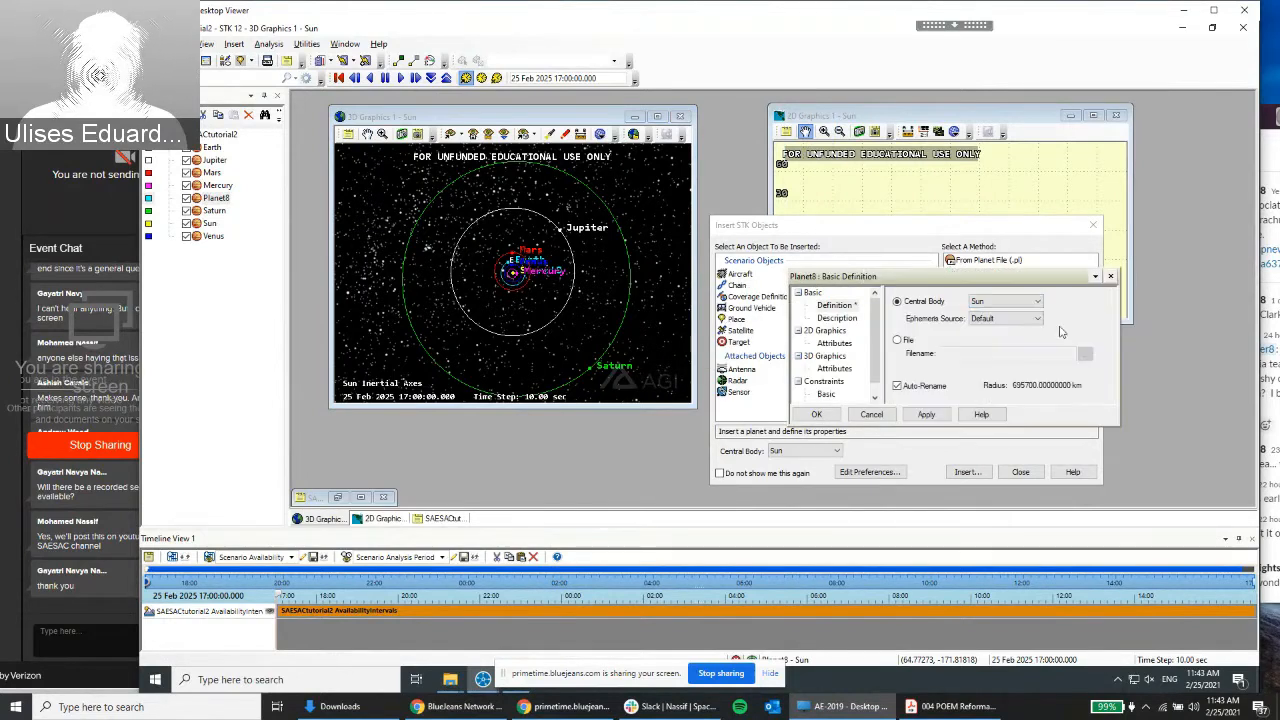
{"action": "left_click", "coordinate": [1030, 301]}
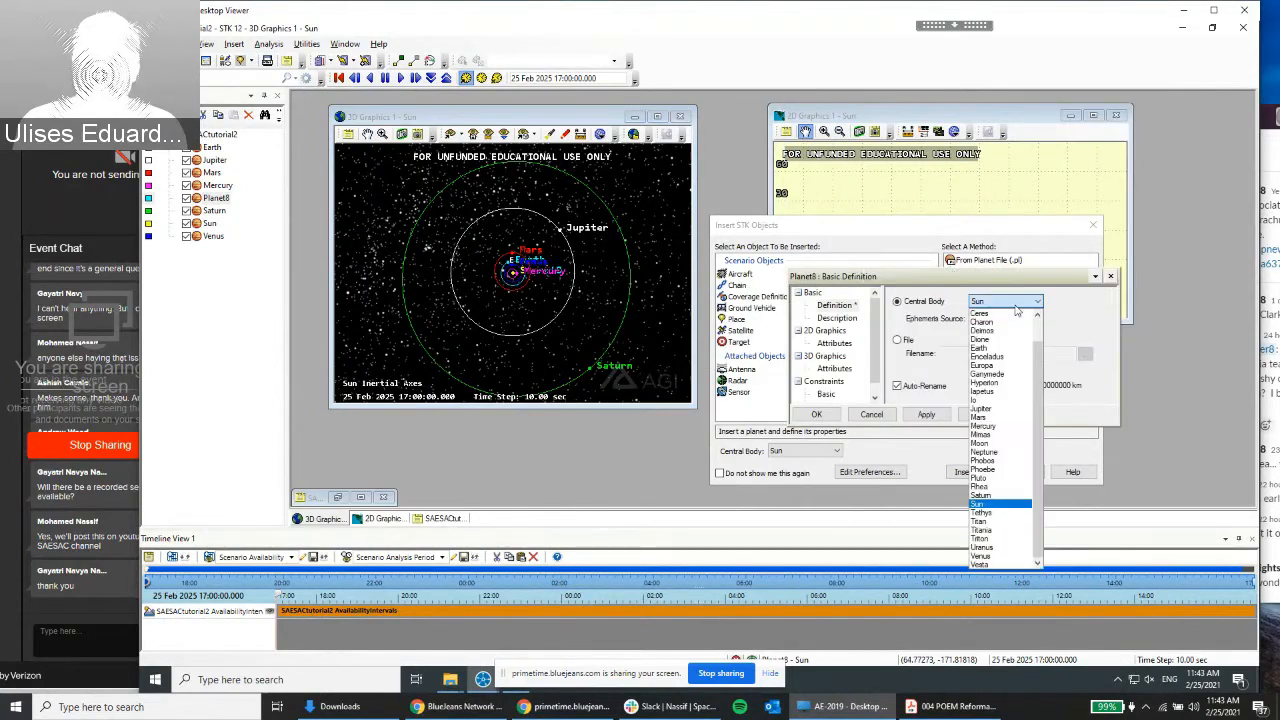
{"action": "left_click", "coordinate": [985, 451]}
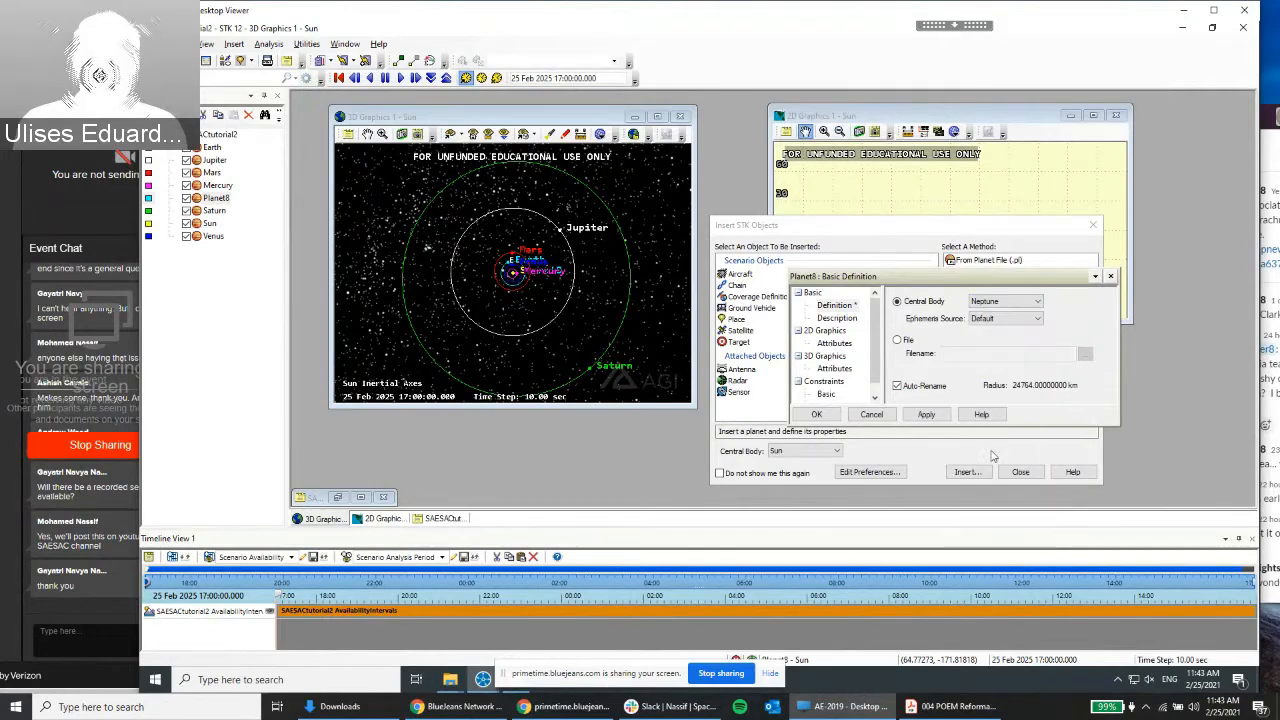
{"action": "left_click", "coordinate": [926, 414]}
Examine the planets' orbits around the Sun in the 3D view, comparing the inner planets with Jupiter, Saturn and Neptune
{"action": "scroll", "coordinate": [647, 330], "scroll_direction": "down", "scroll_amount": 4}
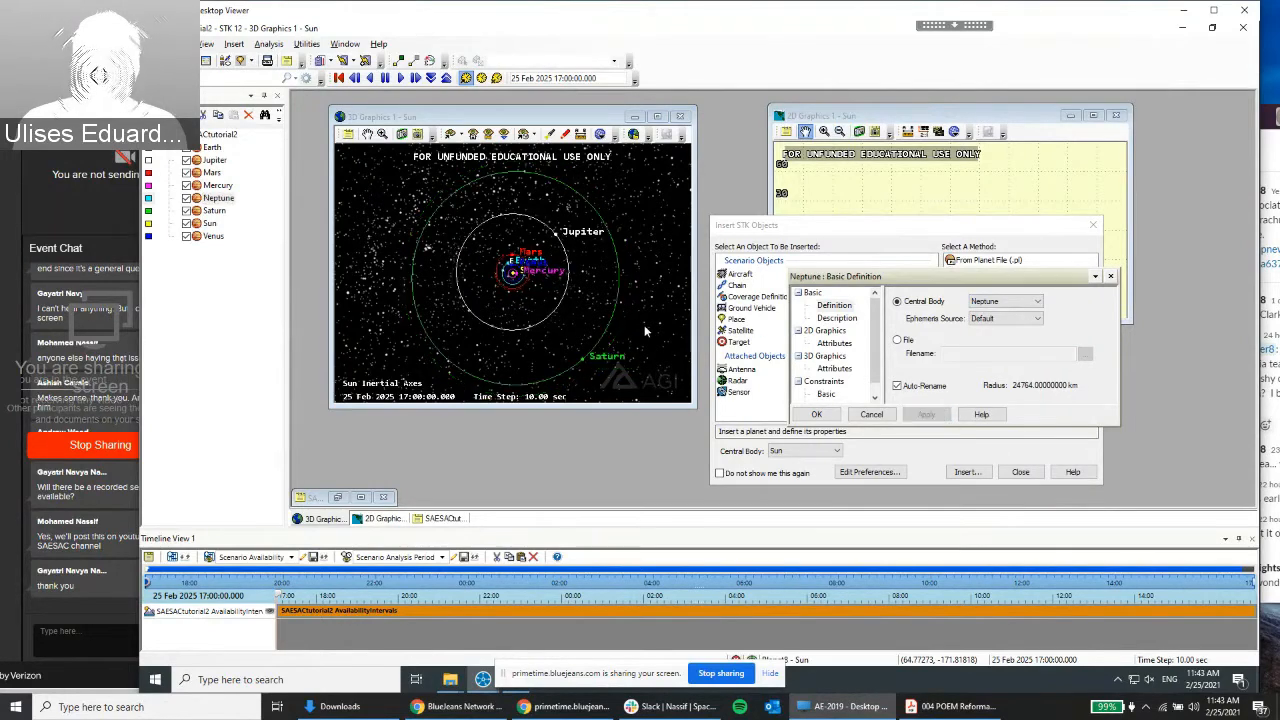
{"action": "scroll", "coordinate": [600, 299], "scroll_direction": "down", "scroll_amount": 5}
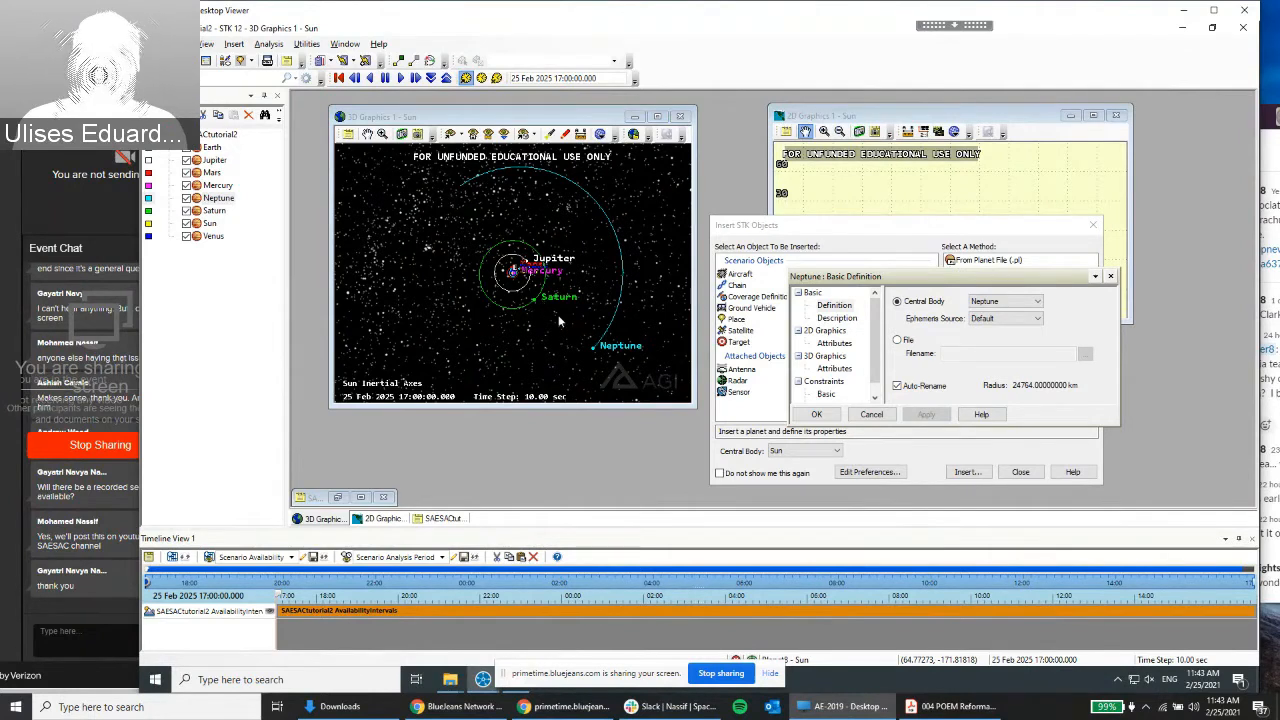
{"action": "scroll", "coordinate": [558, 314], "scroll_direction": "up", "scroll_amount": 2}
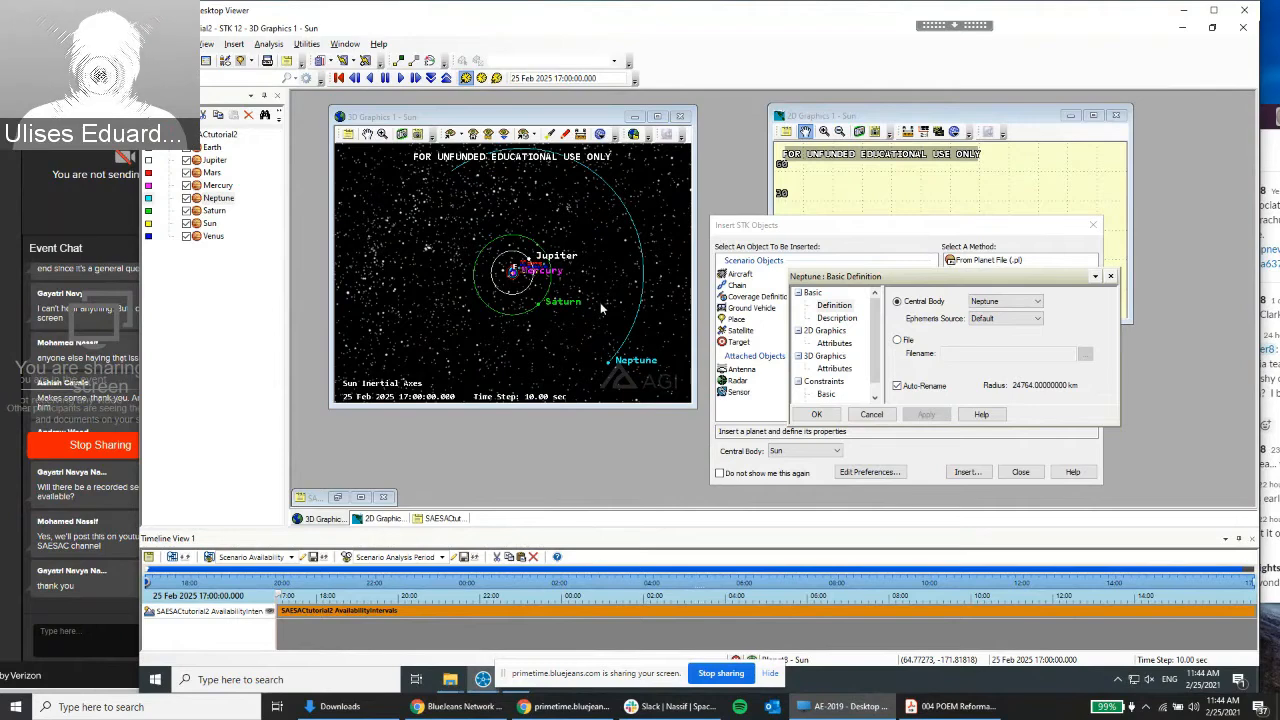
{"action": "scroll", "coordinate": [600, 308], "scroll_direction": "up", "scroll_amount": 5}
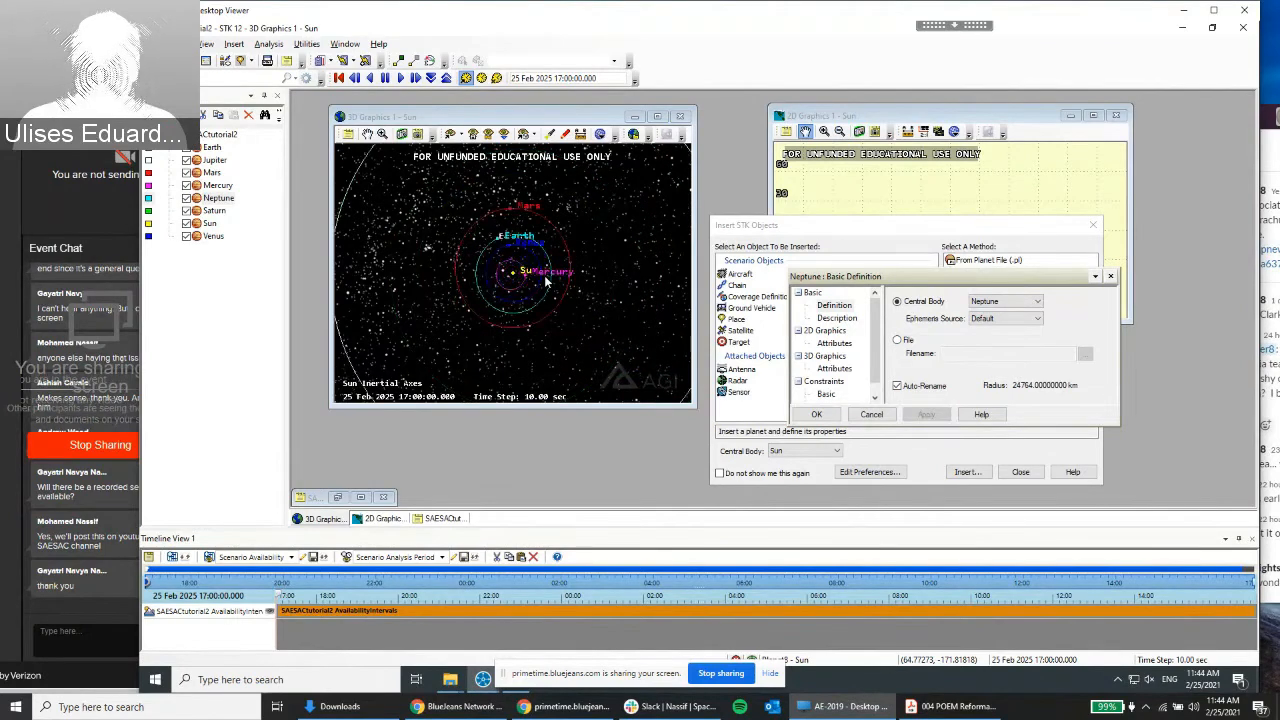
{"action": "scroll", "coordinate": [540, 280], "scroll_direction": "up", "scroll_amount": 3}
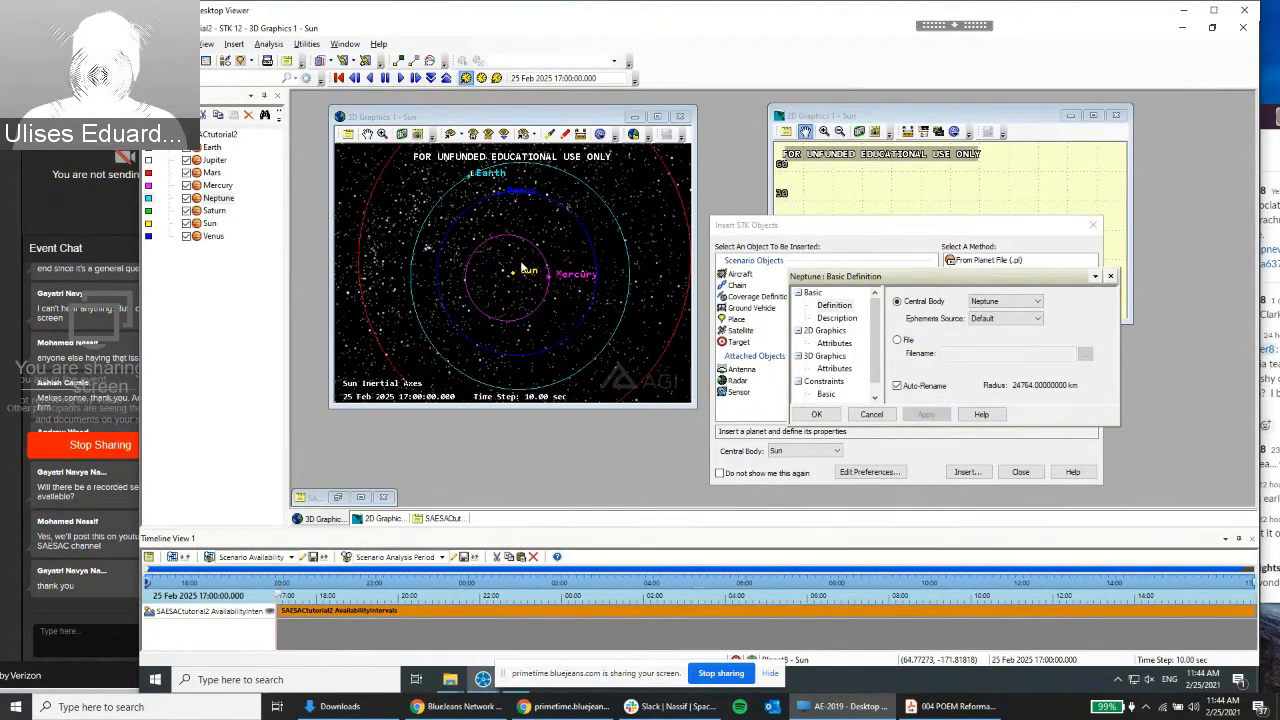
{"action": "scroll", "coordinate": [521, 266], "scroll_direction": "down", "scroll_amount": 8}
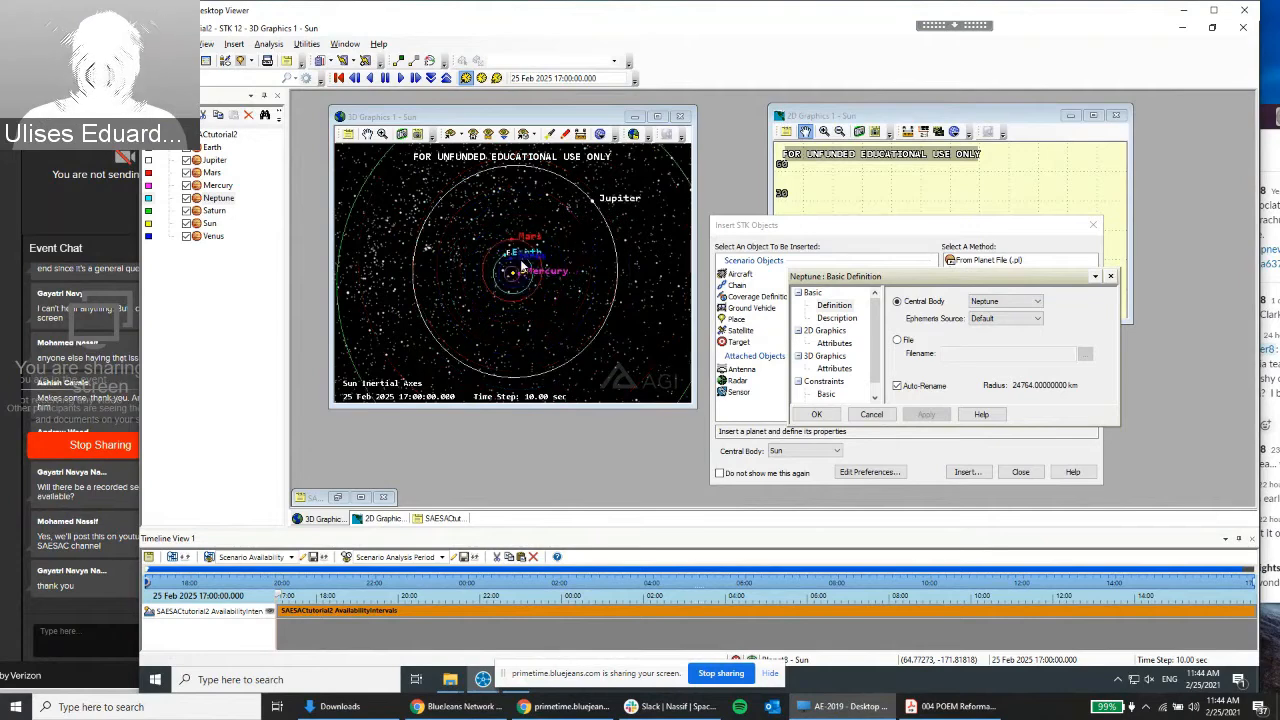
{"action": "scroll", "coordinate": [521, 266], "scroll_direction": "down", "scroll_amount": 8}
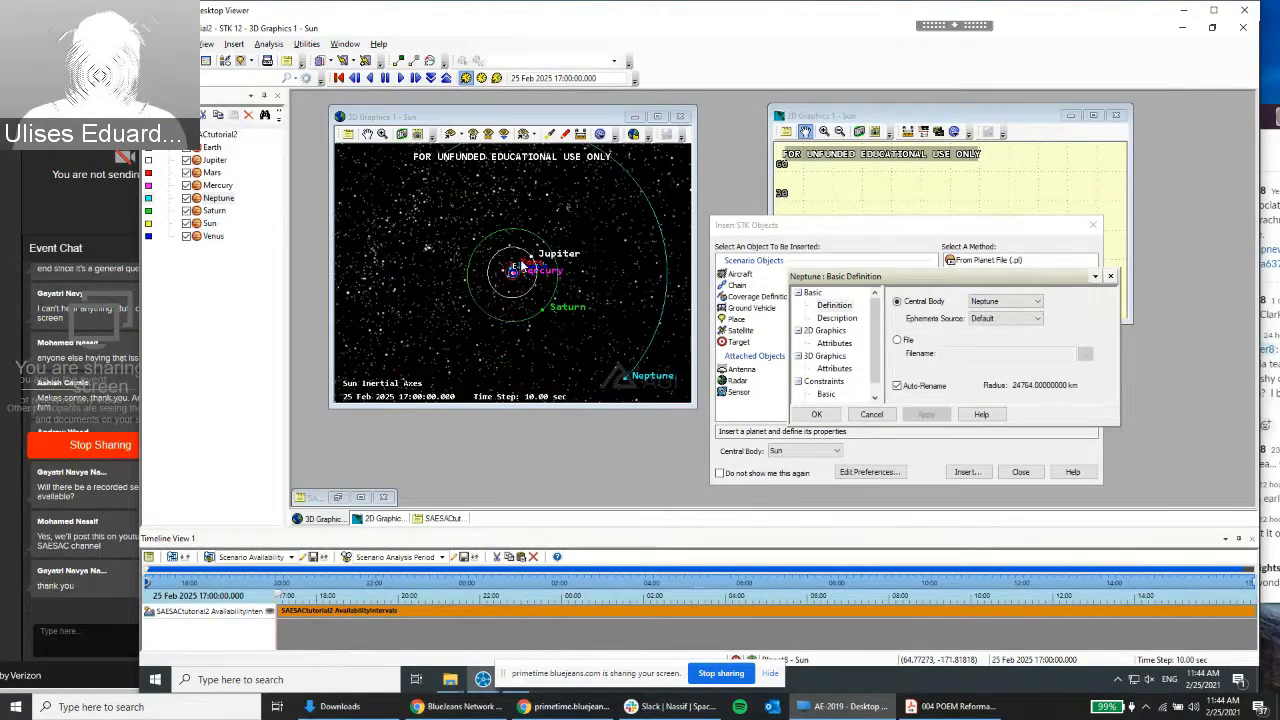
{"action": "scroll", "coordinate": [522, 262], "scroll_direction": "up", "scroll_amount": 5}
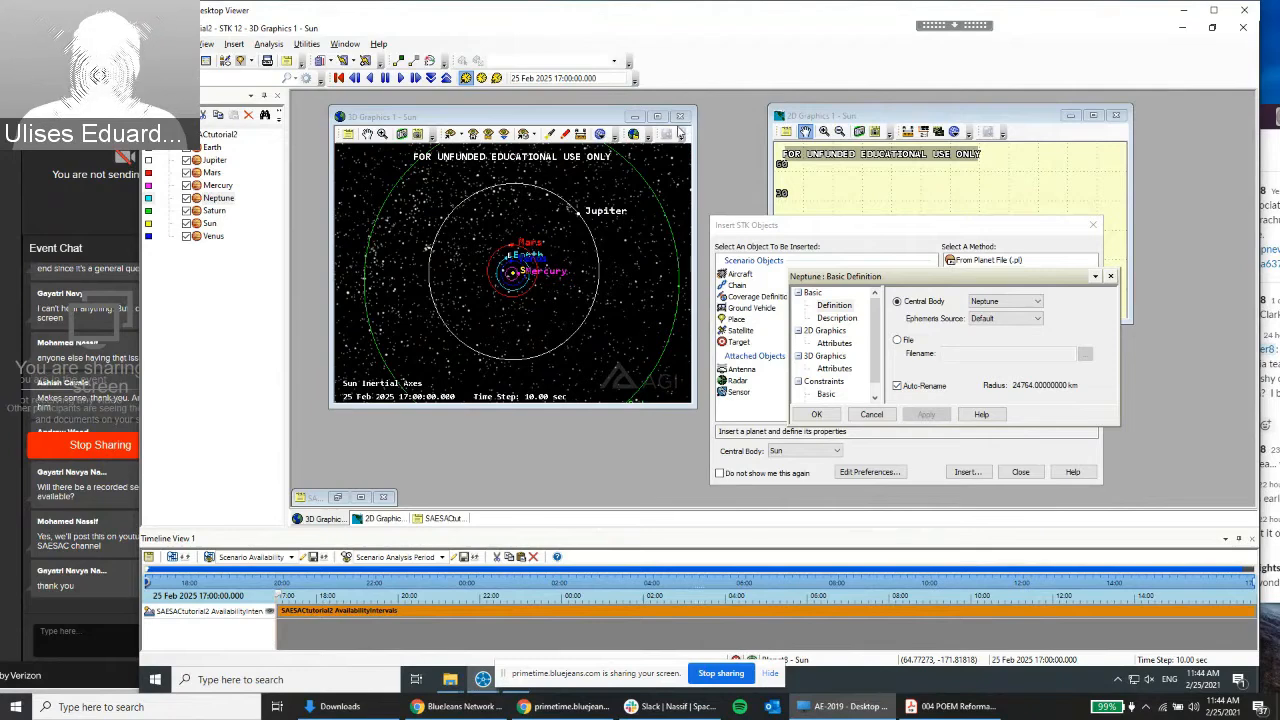
Close the Neptune properties and object insertion dialogs, and exit the SAESACtutorial2 scenario without saving its changes
{"action": "left_click", "coordinate": [320, 497]}
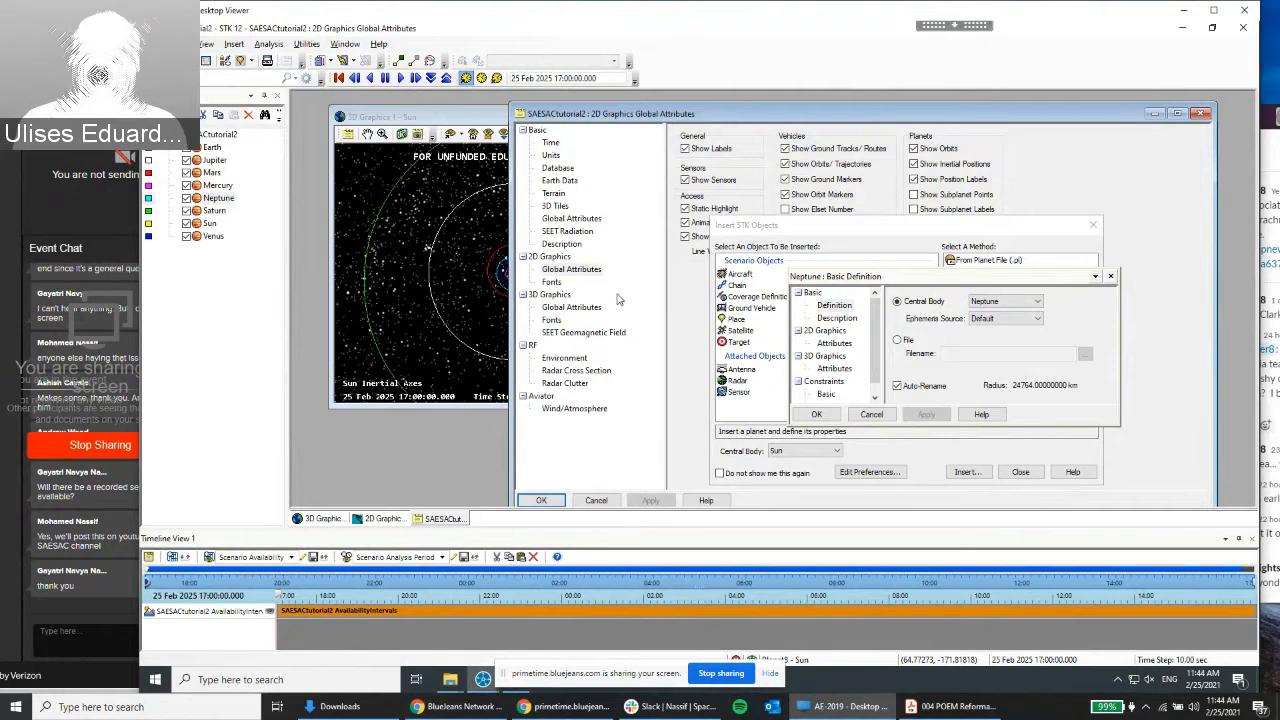
{"action": "left_click", "coordinate": [1110, 277]}
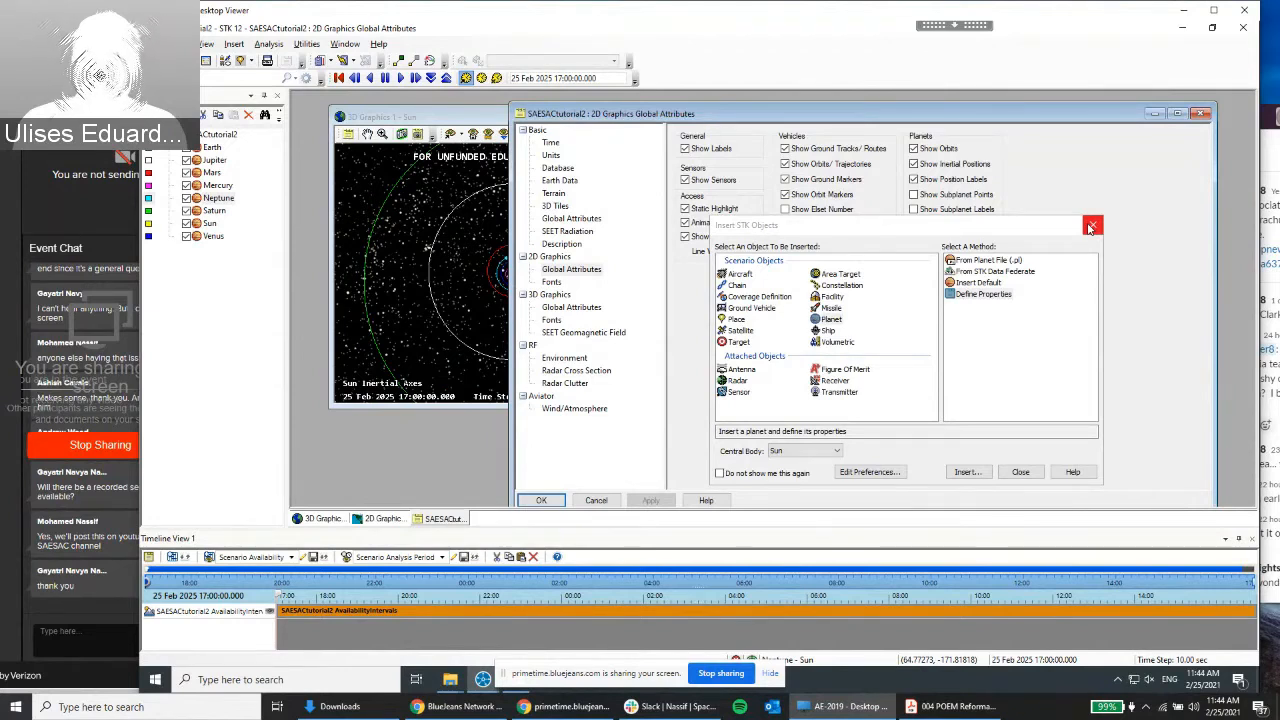
{"action": "left_click", "coordinate": [1090, 227]}
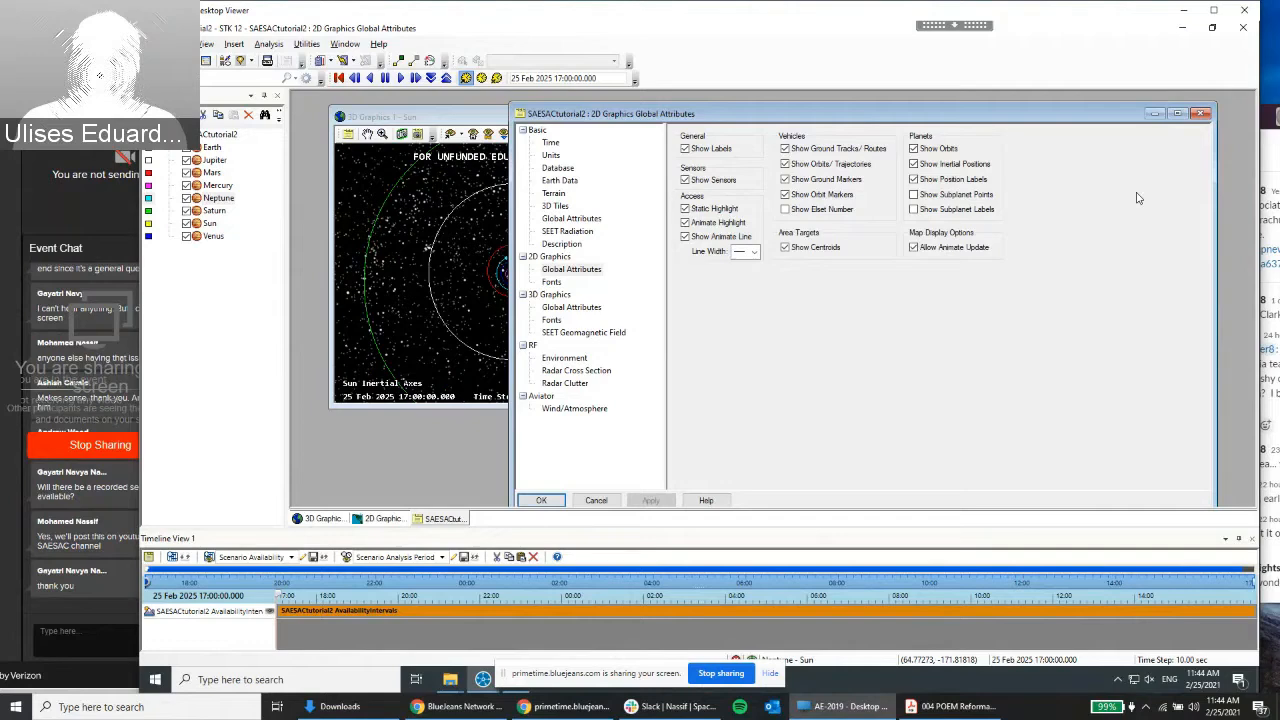
{"action": "left_click", "coordinate": [1243, 27]}
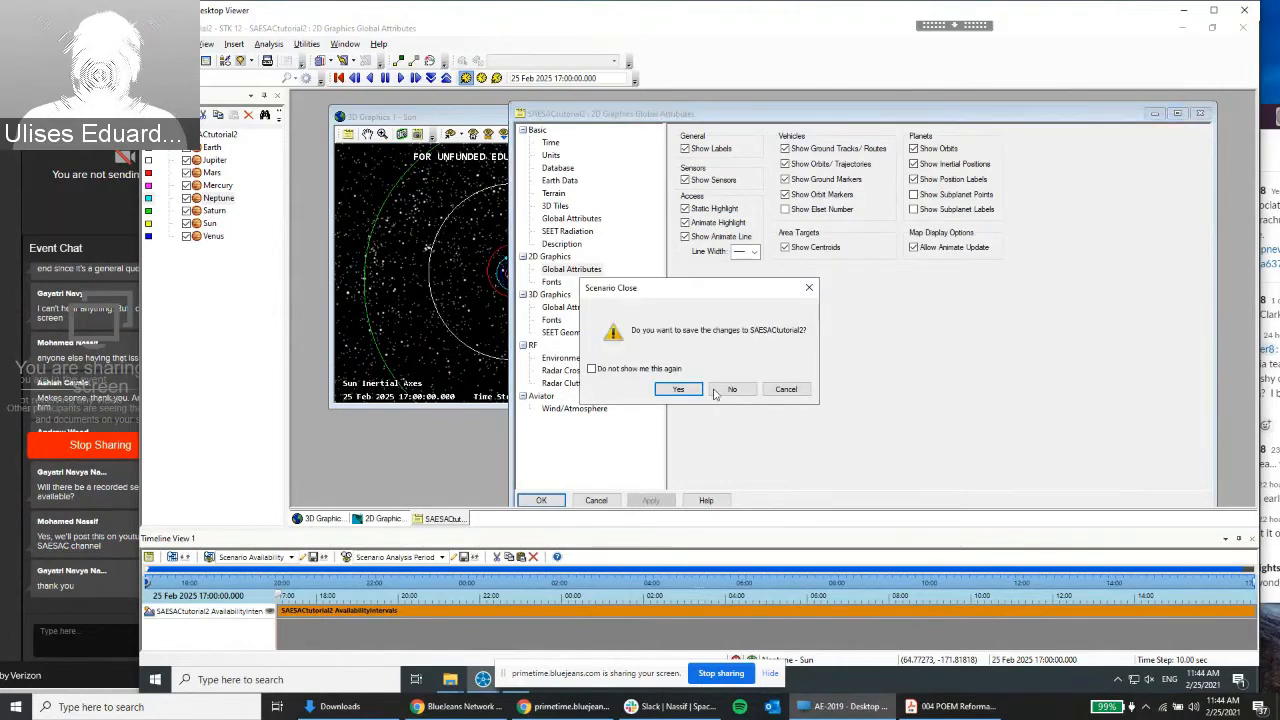
{"action": "left_click", "coordinate": [718, 392]}
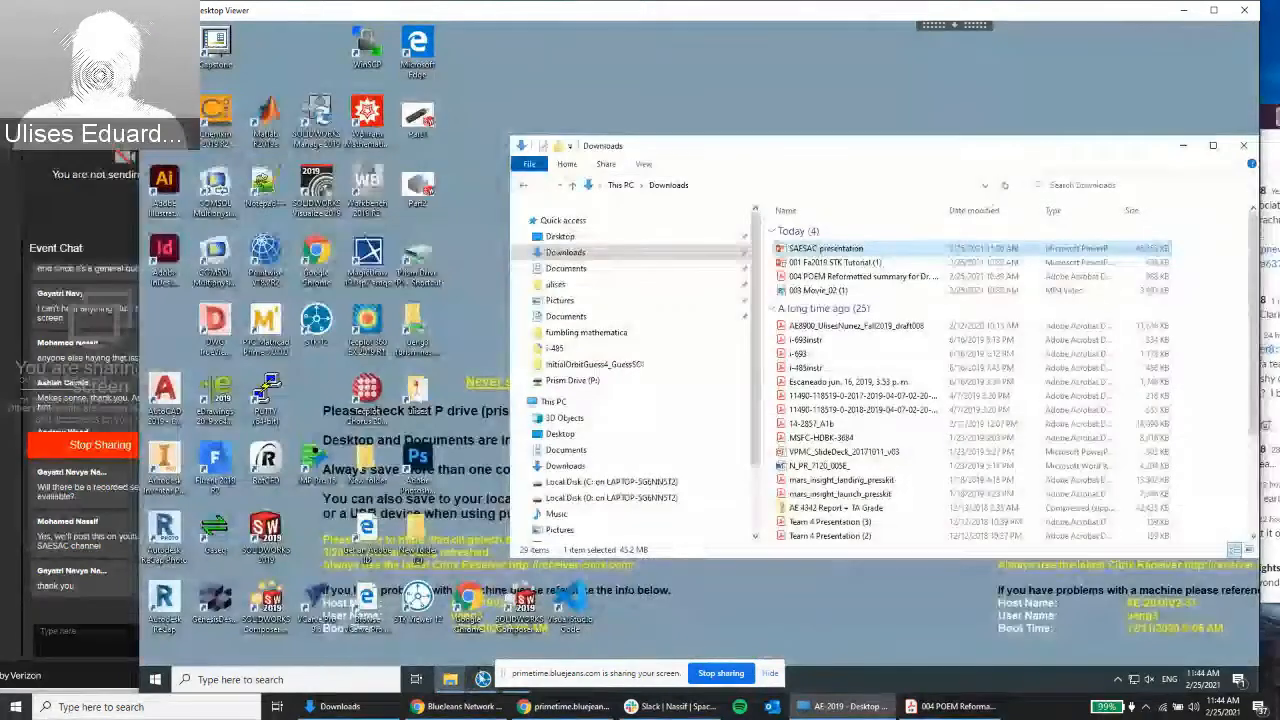
Switch to the open InitialOrbitGuess4_GuessSOI scenario and close its timeline view to make room for the 3D graphics window
{"action": "mouse_move", "coordinate": [483, 679]}
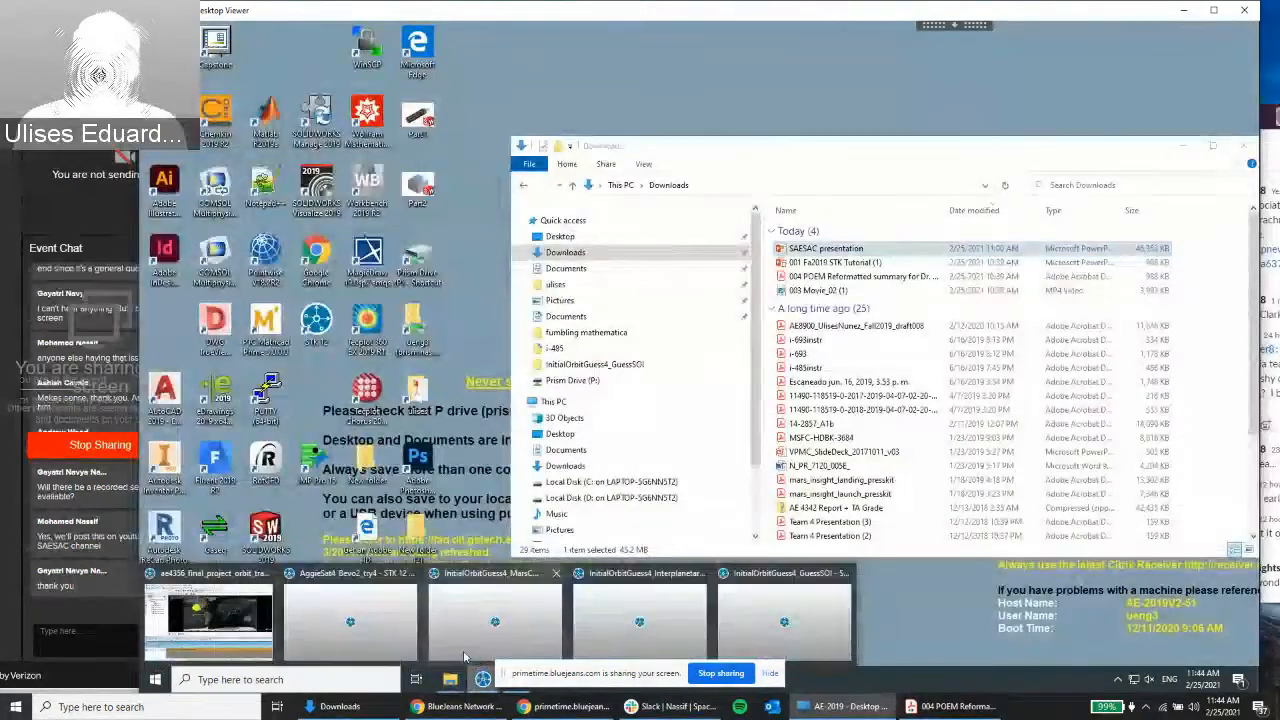
{"action": "left_click", "coordinate": [758, 611]}
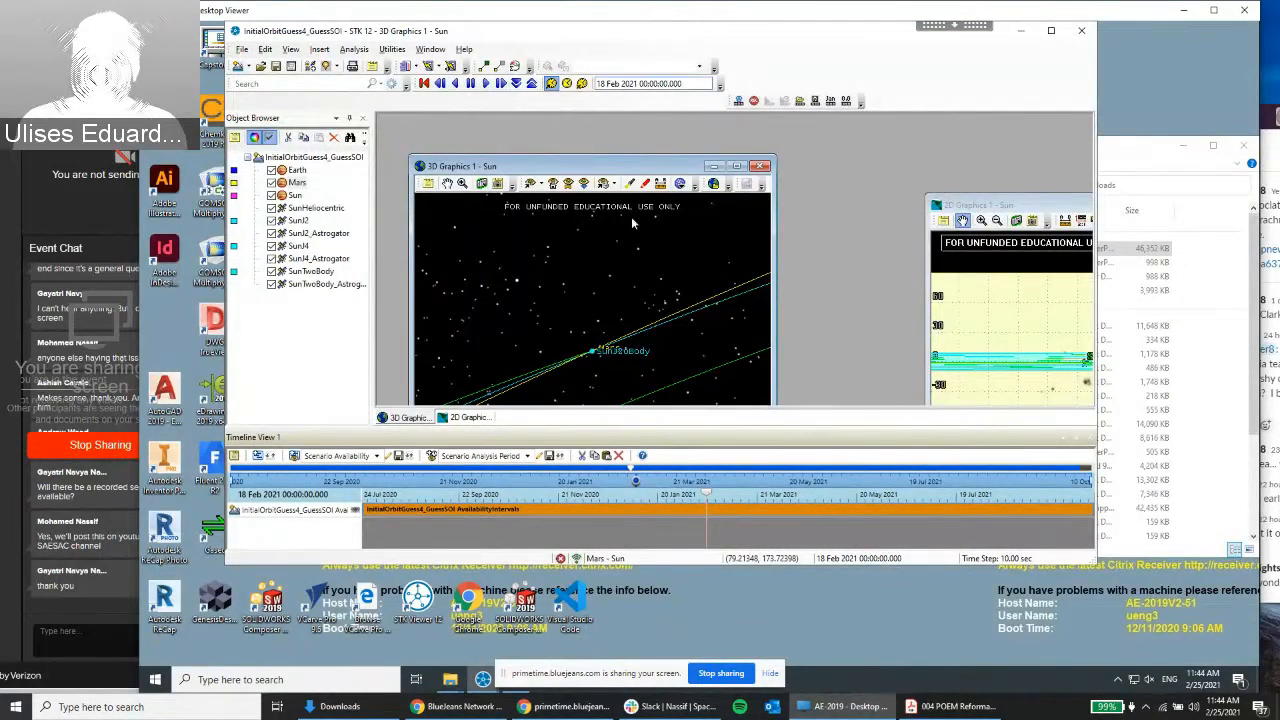
{"action": "left_click_drag", "start_coordinate": [601, 108], "coordinate": [576, 126]}
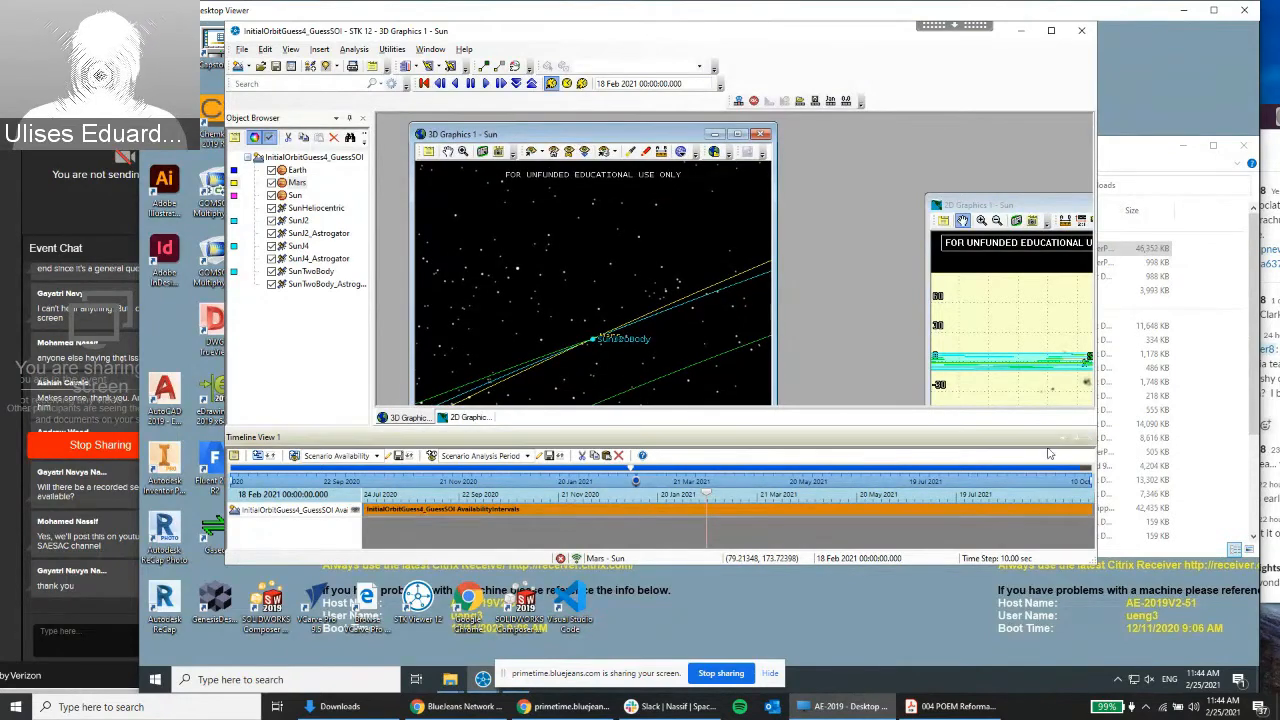
{"action": "left_click", "coordinate": [1089, 437]}
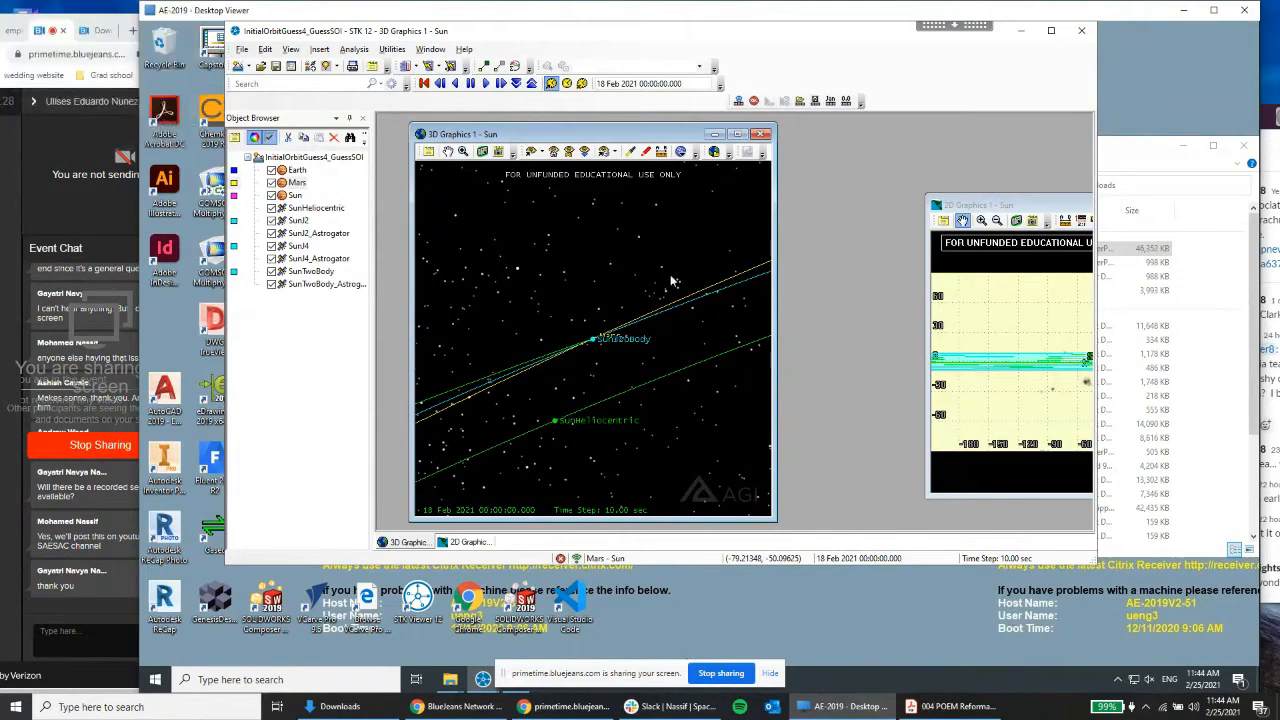
Restore the stored view view0 in the 3D graphics window to show the Earth and Mars orbits around the Sun
{"action": "left_click", "coordinate": [613, 152]}
{"action": "left_click", "coordinate": [628, 183]}
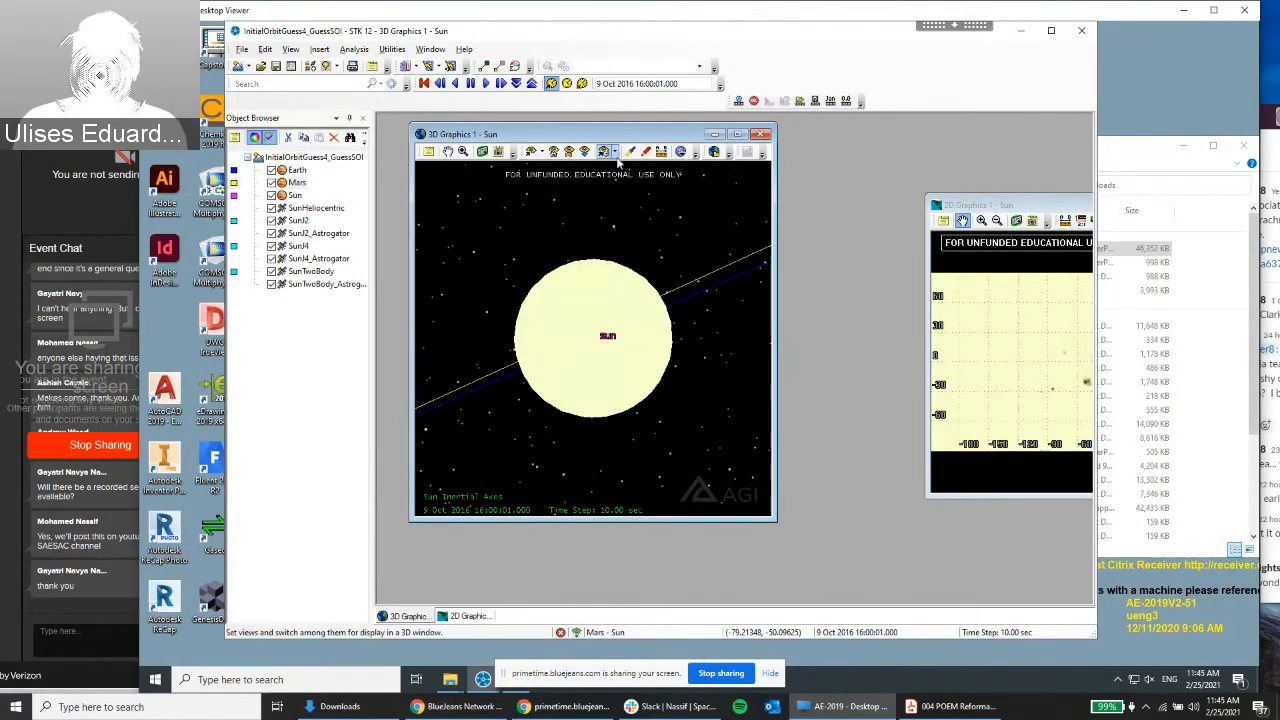
{"action": "left_click", "coordinate": [617, 156]}
{"action": "left_click", "coordinate": [627, 183]}
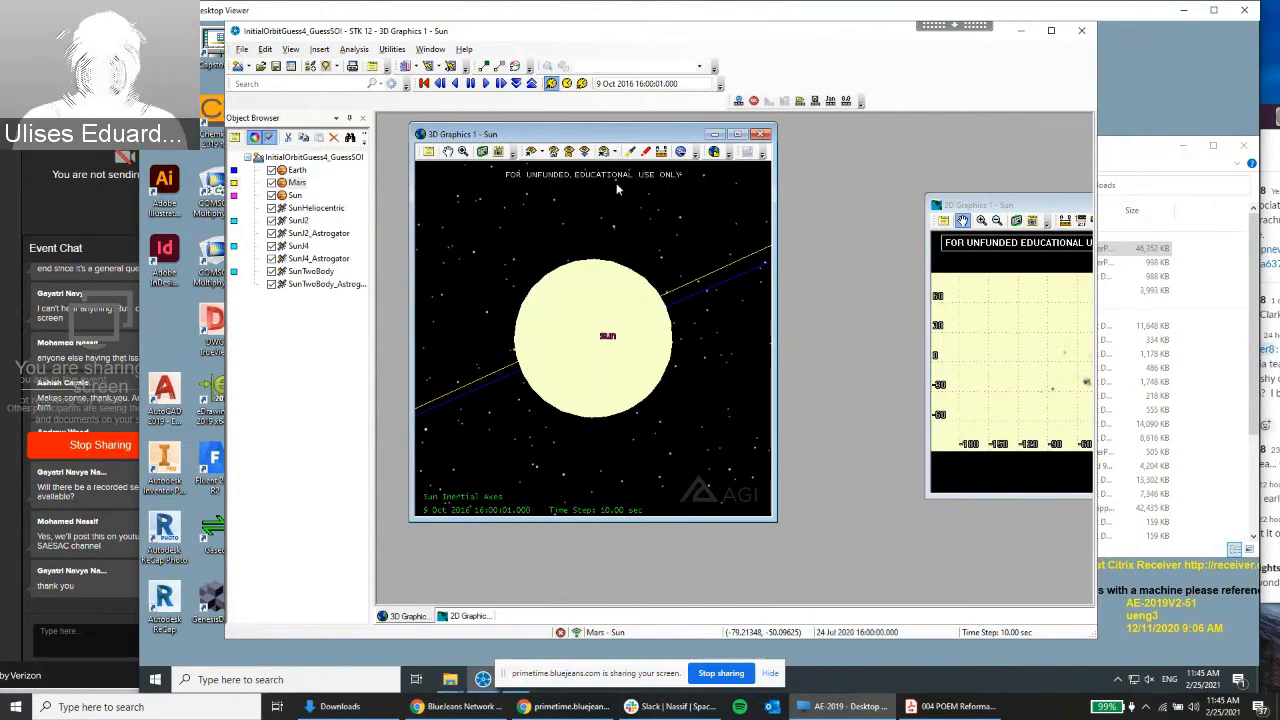
{"action": "left_click", "coordinate": [617, 152]}
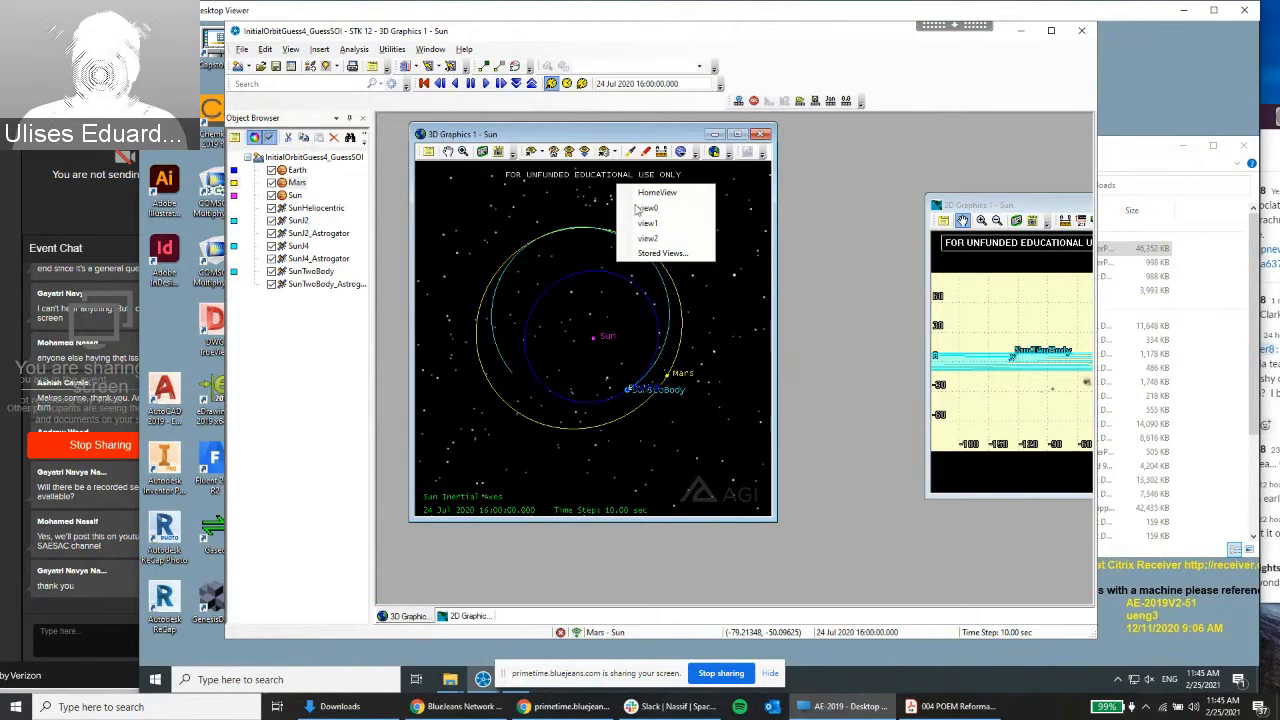
{"action": "left_click", "coordinate": [637, 208]}
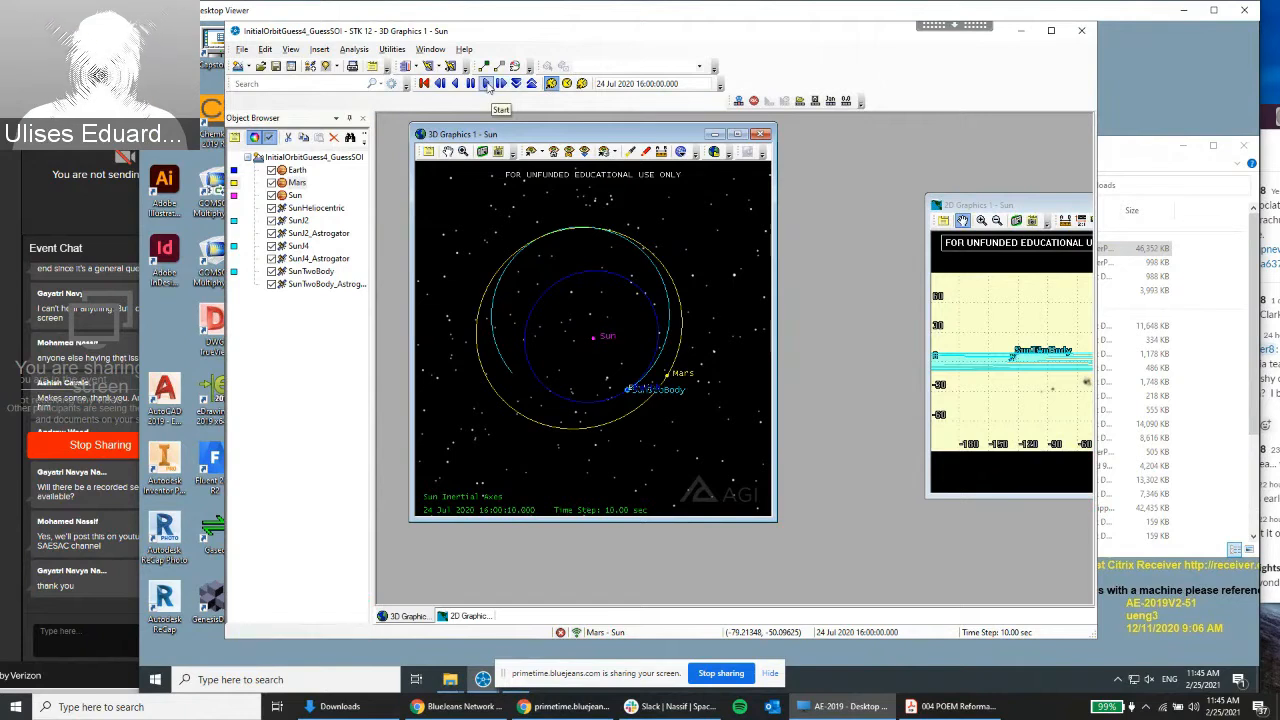
Play the scenario animation and raise the time step to 230400 sec to follow the Earth-to-Mars transfer
{"action": "left_click", "coordinate": [487, 84]}
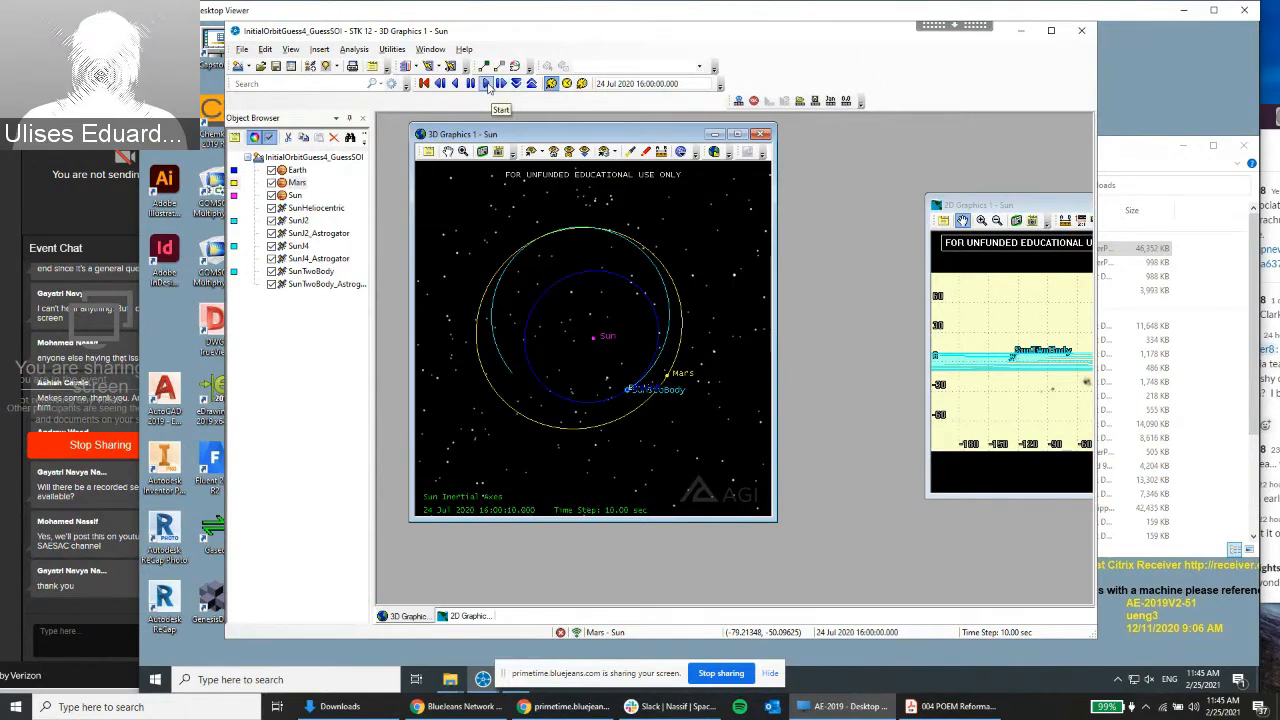
{"action": "left_click", "coordinate": [532, 84]}
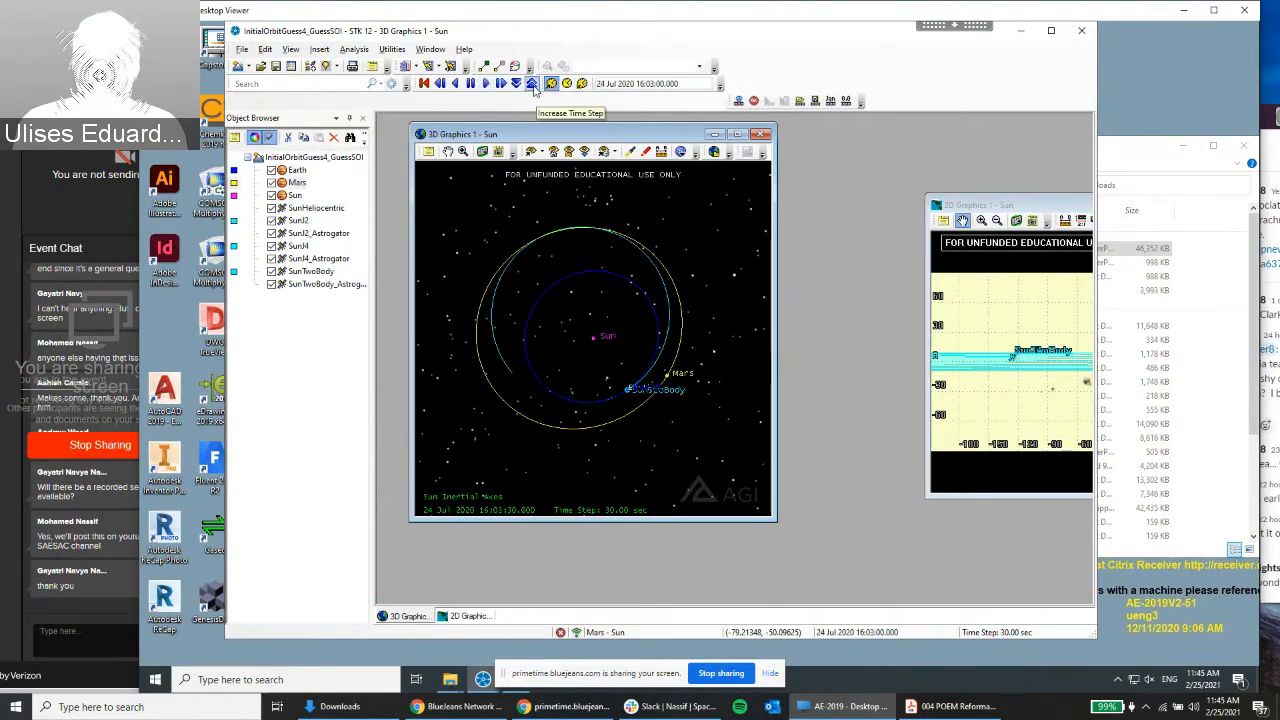
{"action": "left_click", "coordinate": [532, 84]}
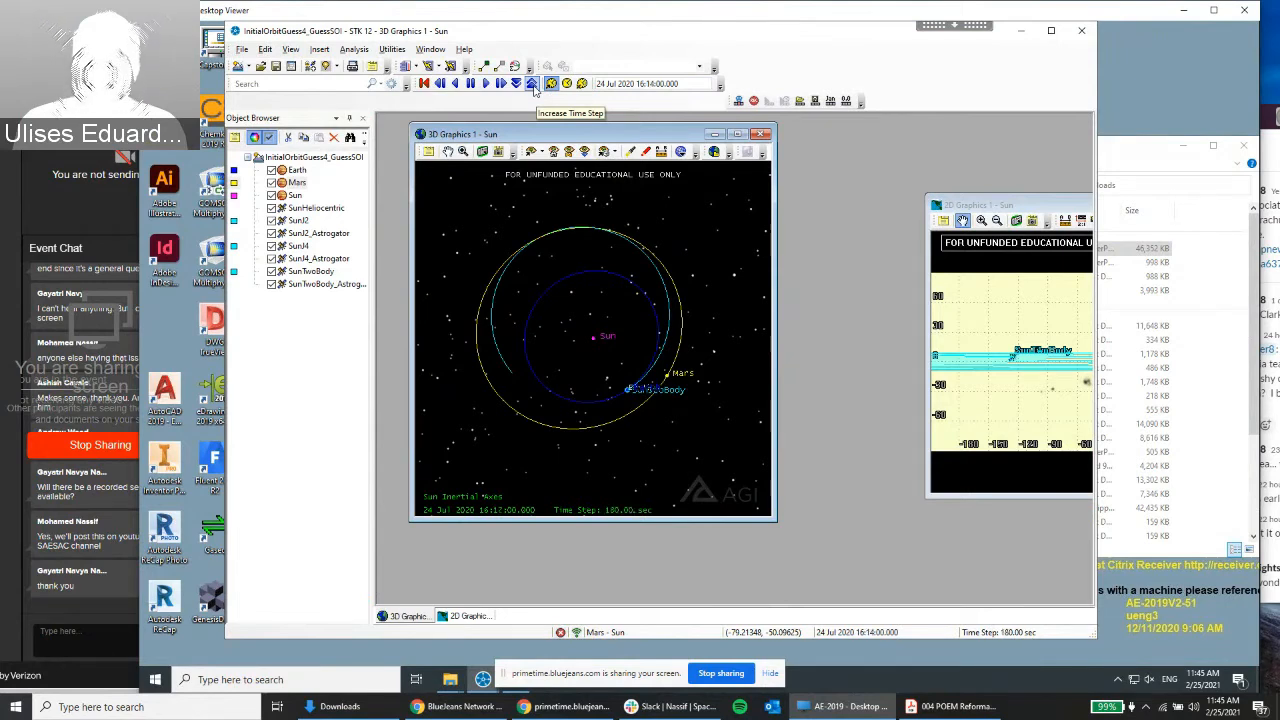
{"action": "left_click", "coordinate": [532, 84]}
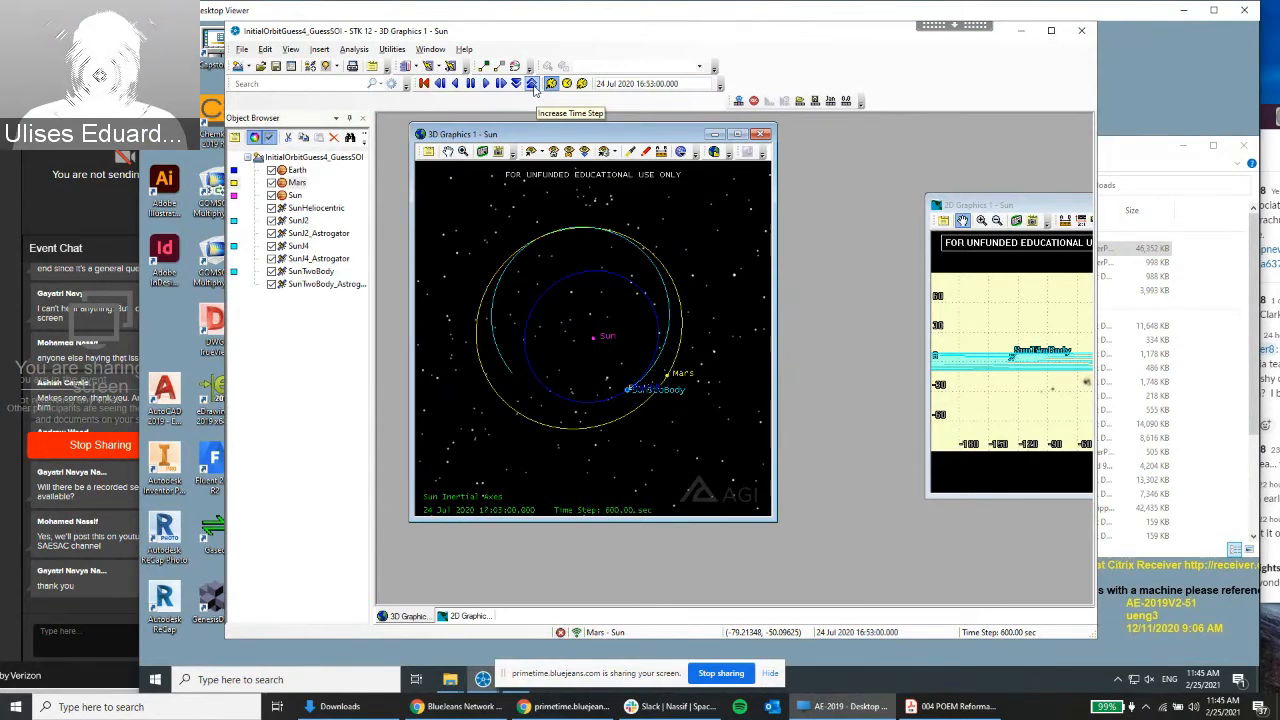
{"action": "left_click", "coordinate": [532, 84]}
{"action": "left_click", "coordinate": [533, 86]}
{"action": "left_click", "coordinate": [533, 86]}
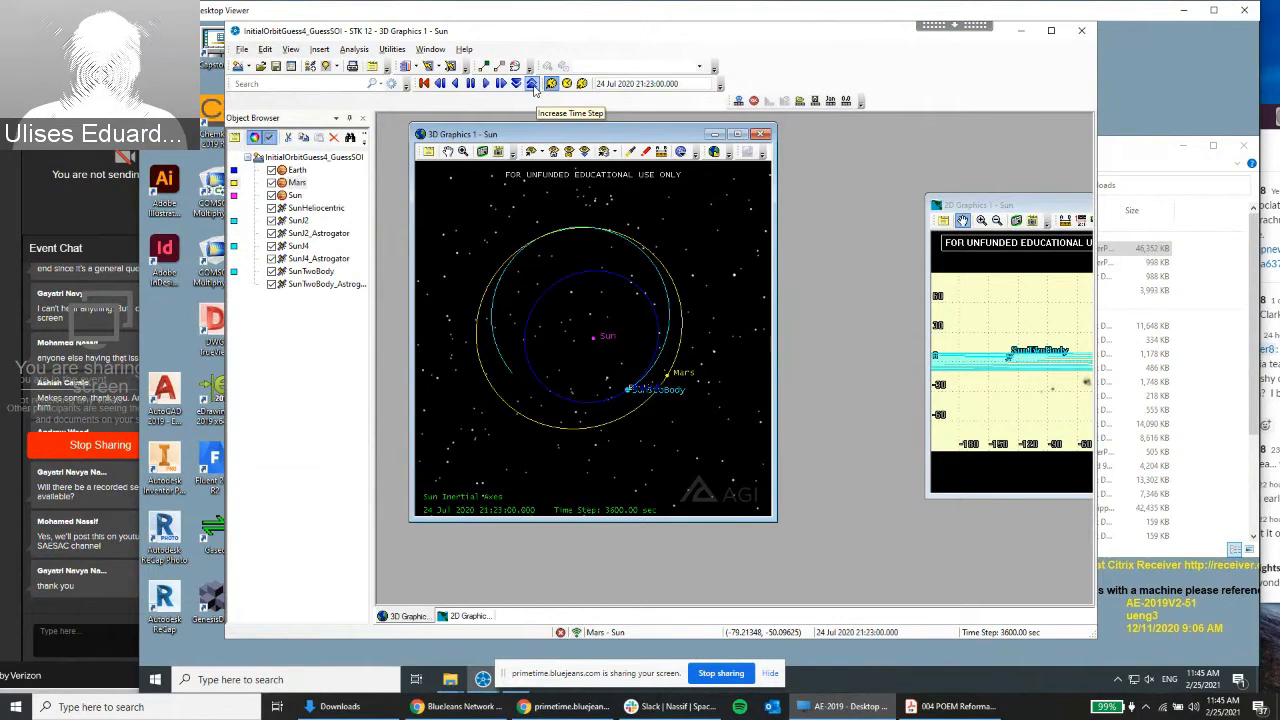
{"action": "left_click", "coordinate": [533, 86]}
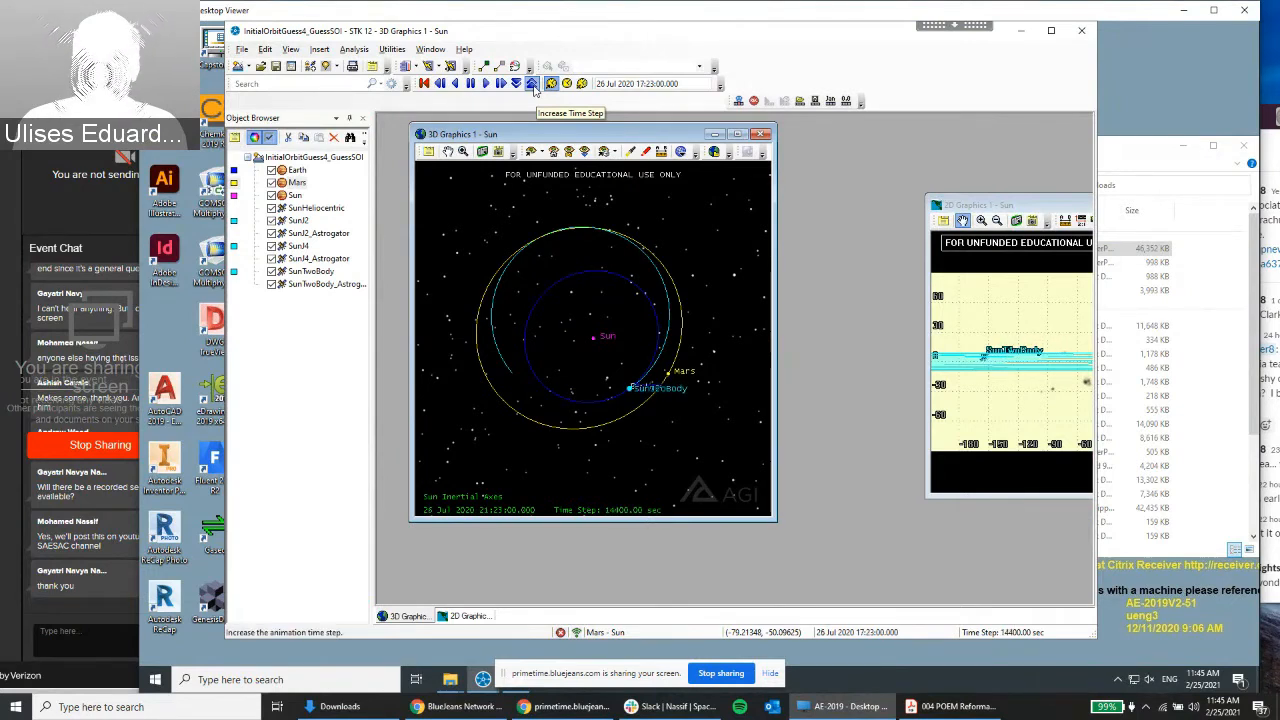
{"action": "left_click", "coordinate": [533, 85]}
{"action": "left_click", "coordinate": [533, 85]}
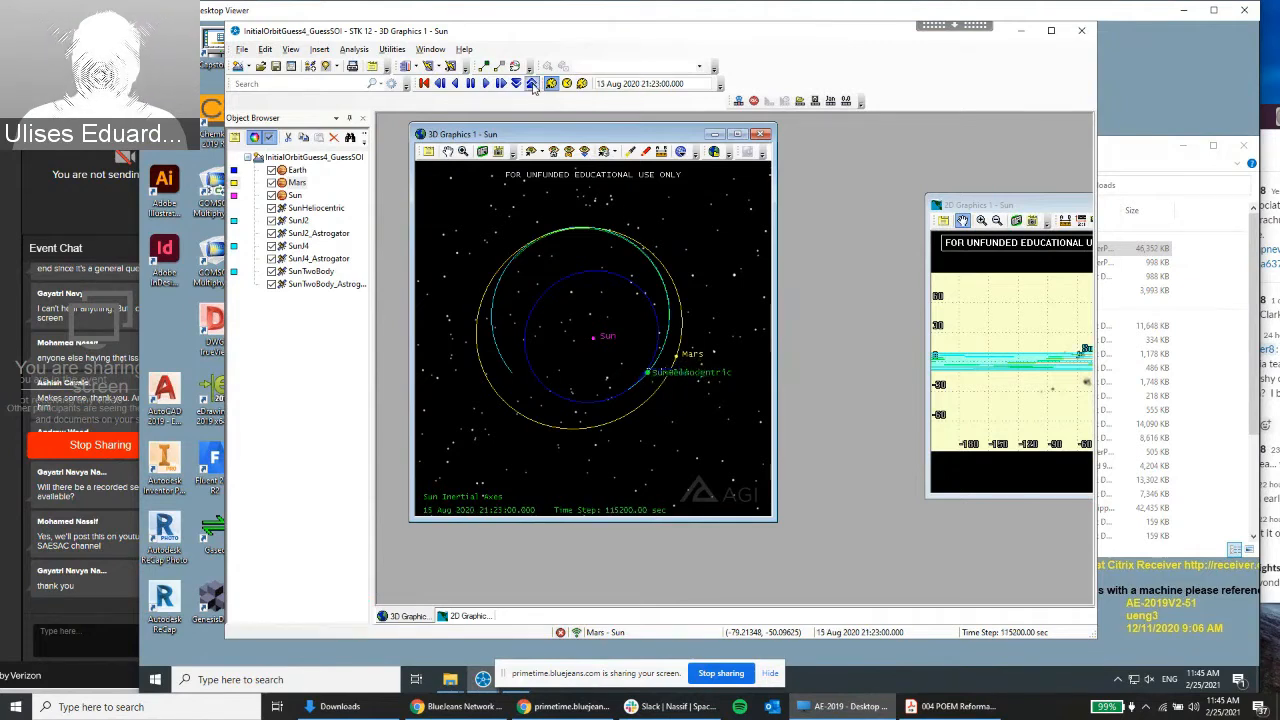
{"action": "left_click", "coordinate": [532, 84]}
{"action": "left_click", "coordinate": [532, 84]}
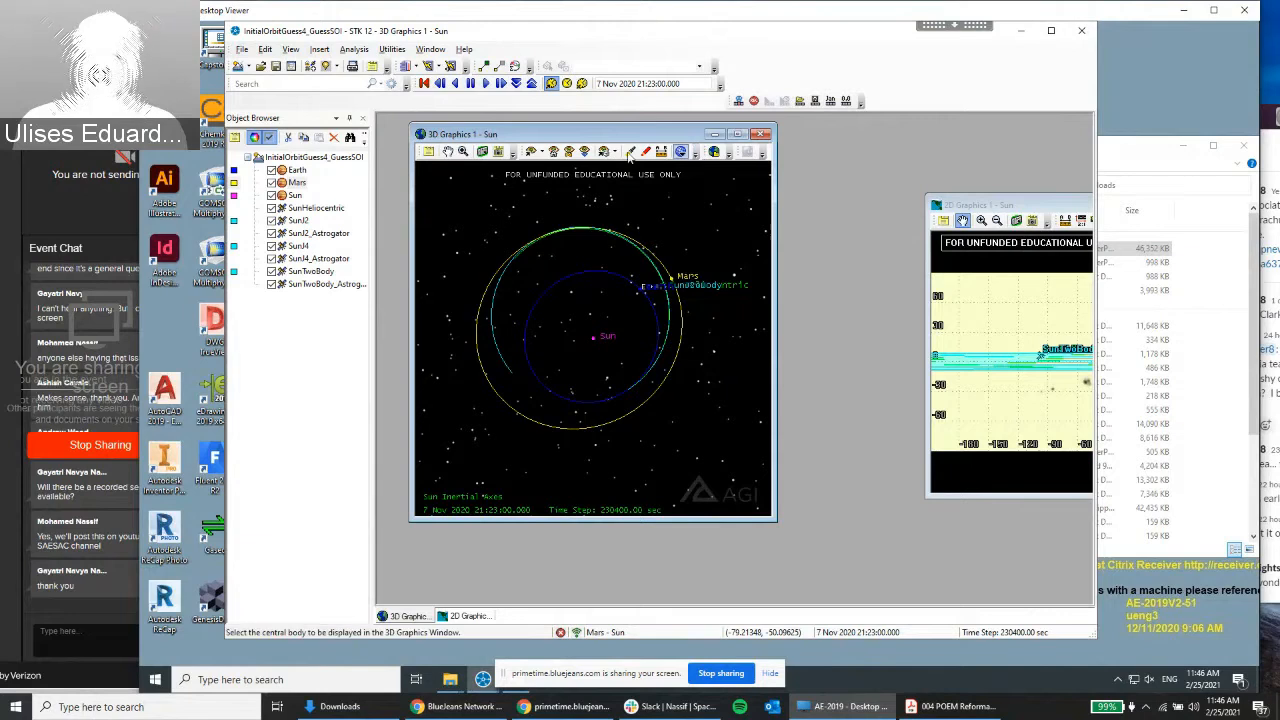
Restore stored views view1 and view2 in turn to inspect the spacecraft trajectories close to Mars
{"action": "left_click", "coordinate": [614, 153]}
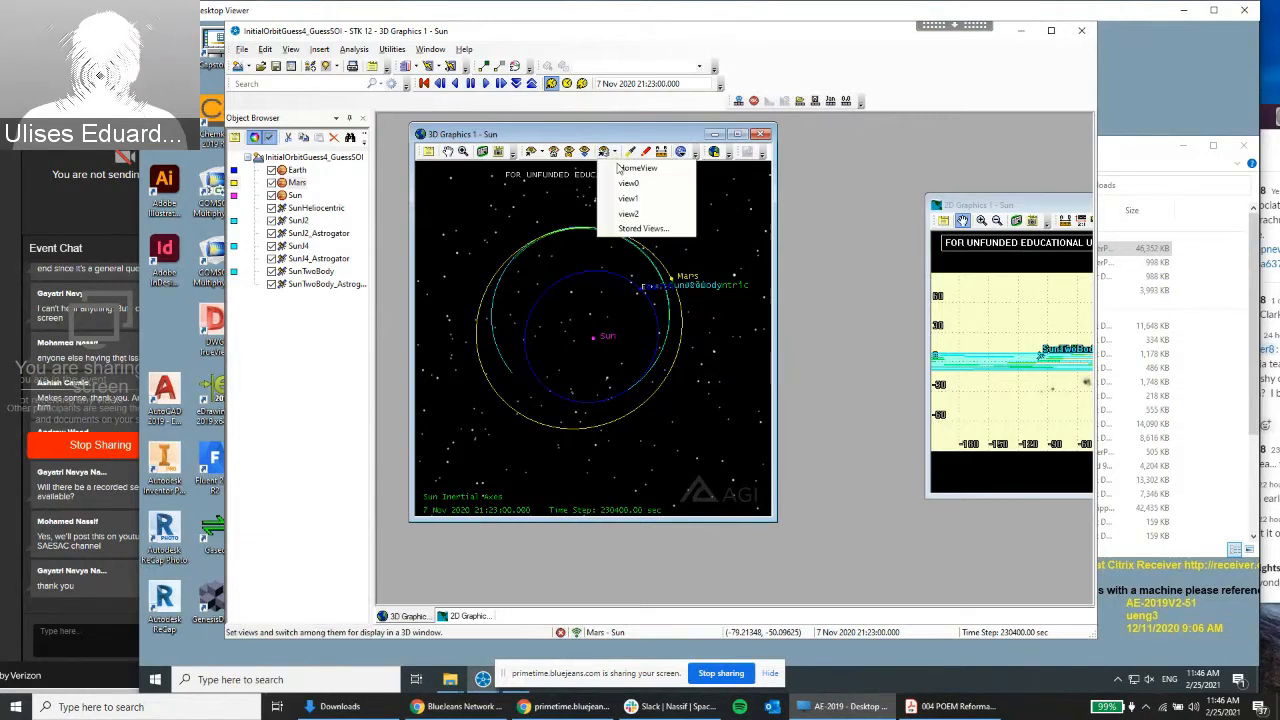
{"action": "left_click", "coordinate": [630, 198]}
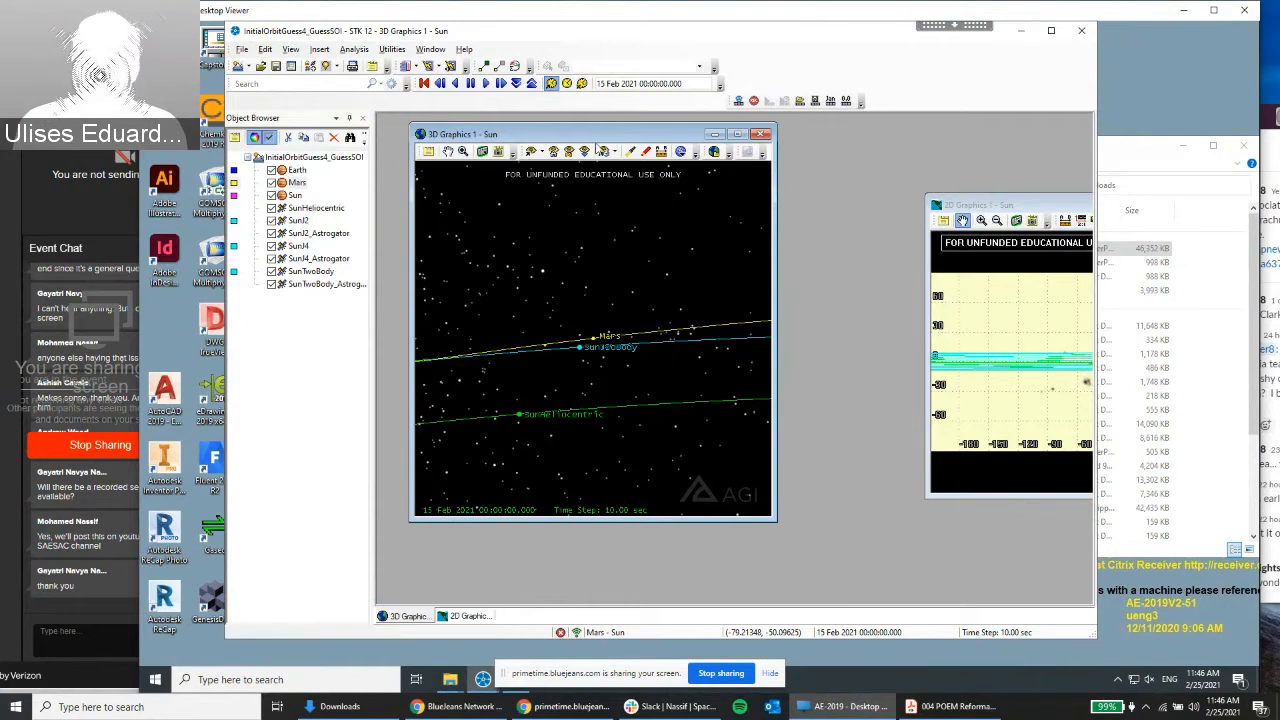
{"action": "left_click", "coordinate": [612, 151]}
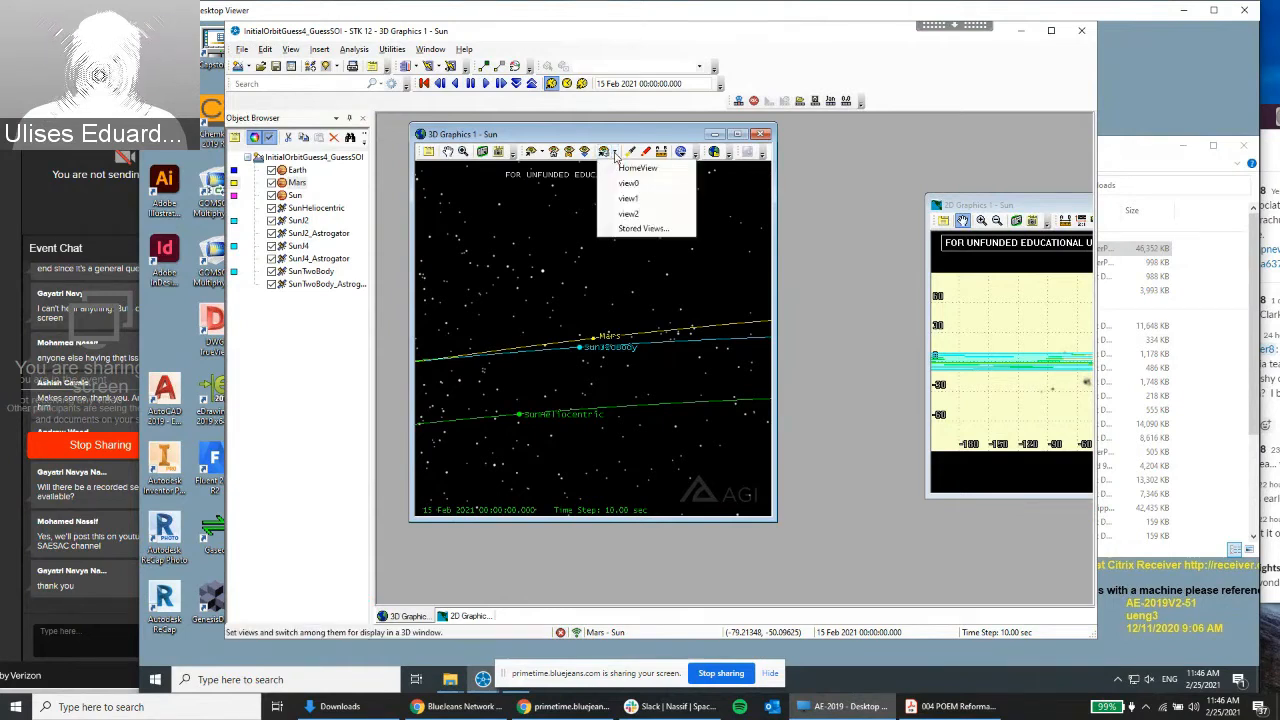
{"action": "left_click", "coordinate": [620, 218]}
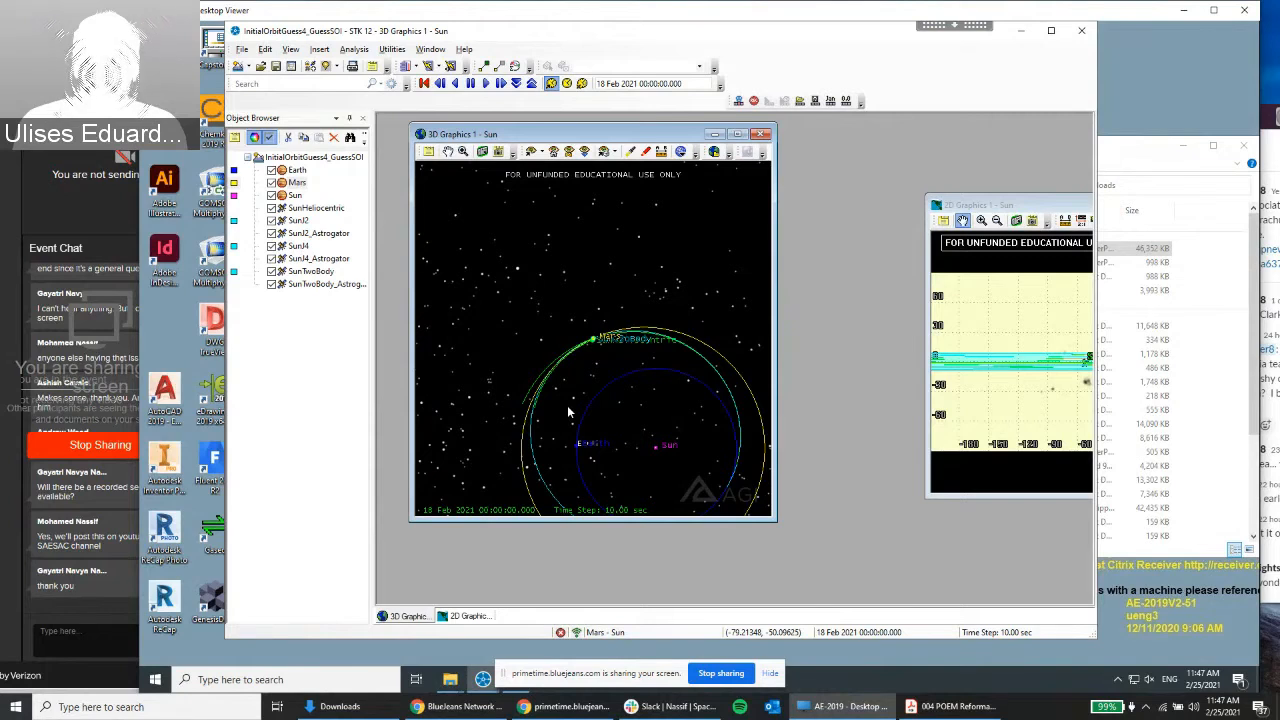
Compare the SunHeliocentric, SunJ2, SunJ4 and SunTwoBody trajectories around Mars, from the full orbits down to close range
{"action": "scroll", "coordinate": [581, 382], "scroll_direction": "down", "scroll_amount": 3}
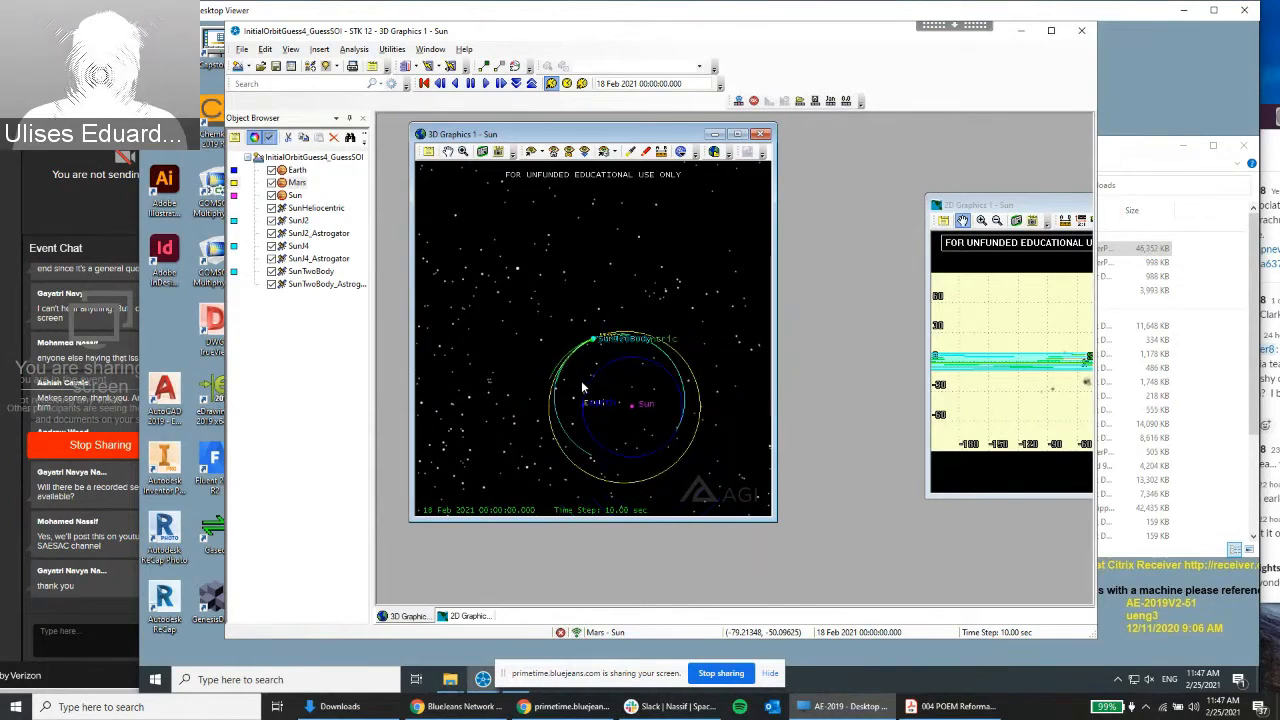
{"action": "scroll", "coordinate": [581, 361], "scroll_direction": "up", "scroll_amount": 5}
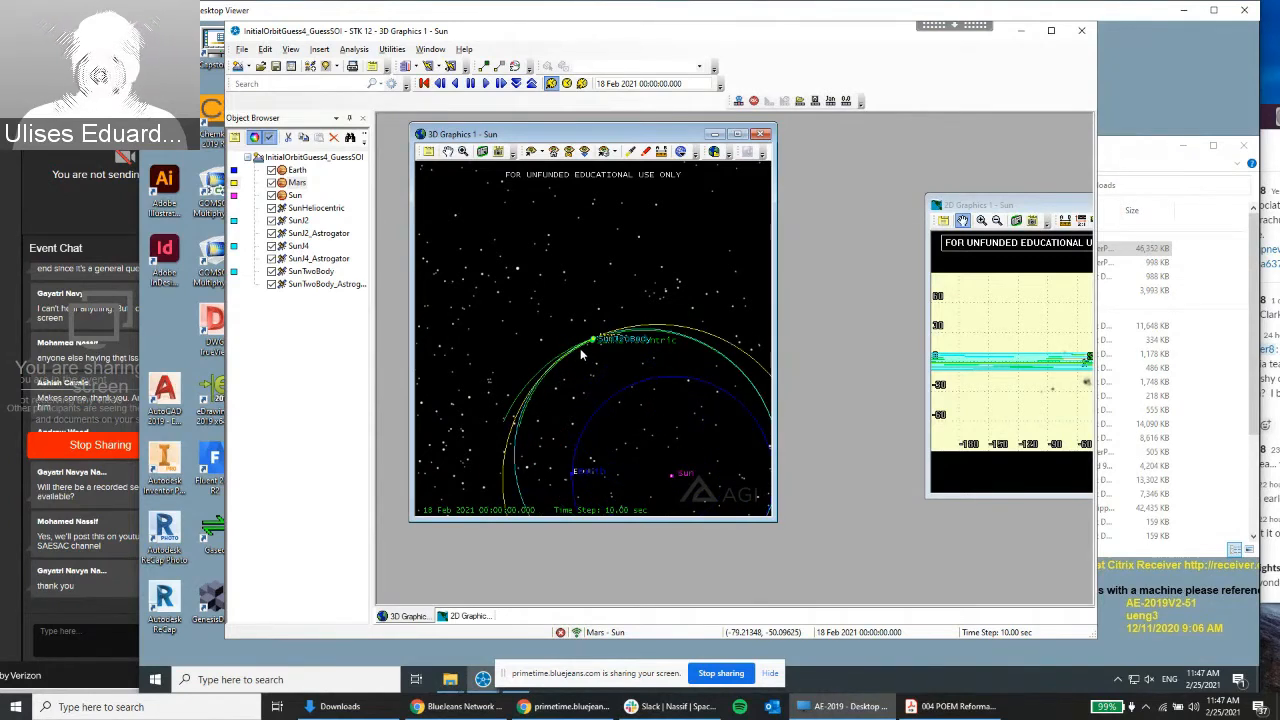
{"action": "scroll", "coordinate": [581, 353], "scroll_direction": "up", "scroll_amount": 3}
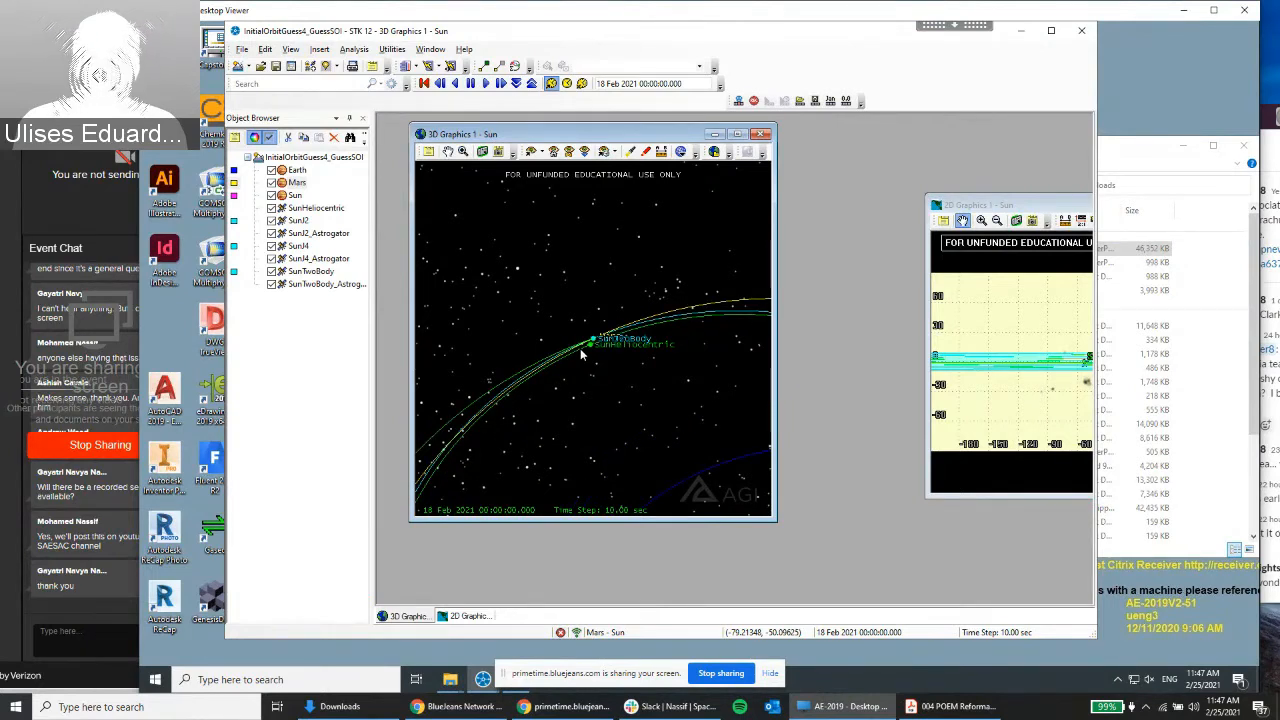
{"action": "scroll", "coordinate": [580, 352], "scroll_direction": "up", "scroll_amount": 4}
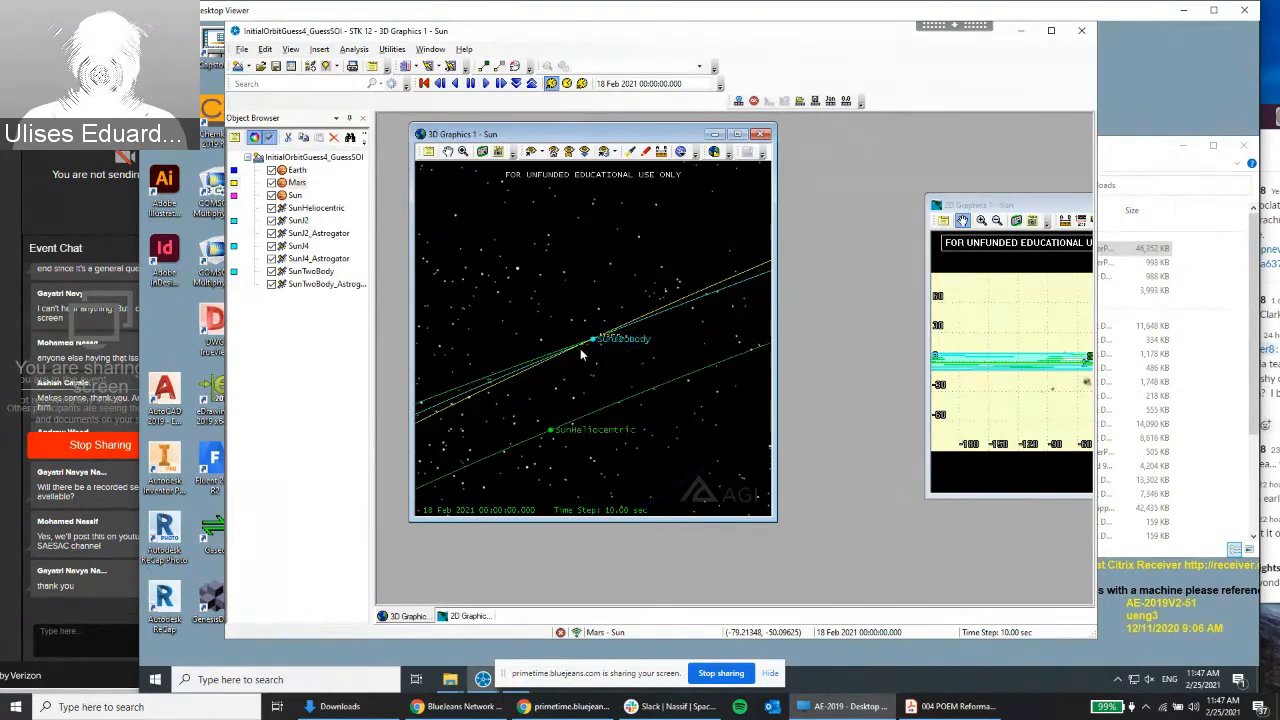
{"action": "scroll", "coordinate": [580, 352], "scroll_direction": "up", "scroll_amount": 3}
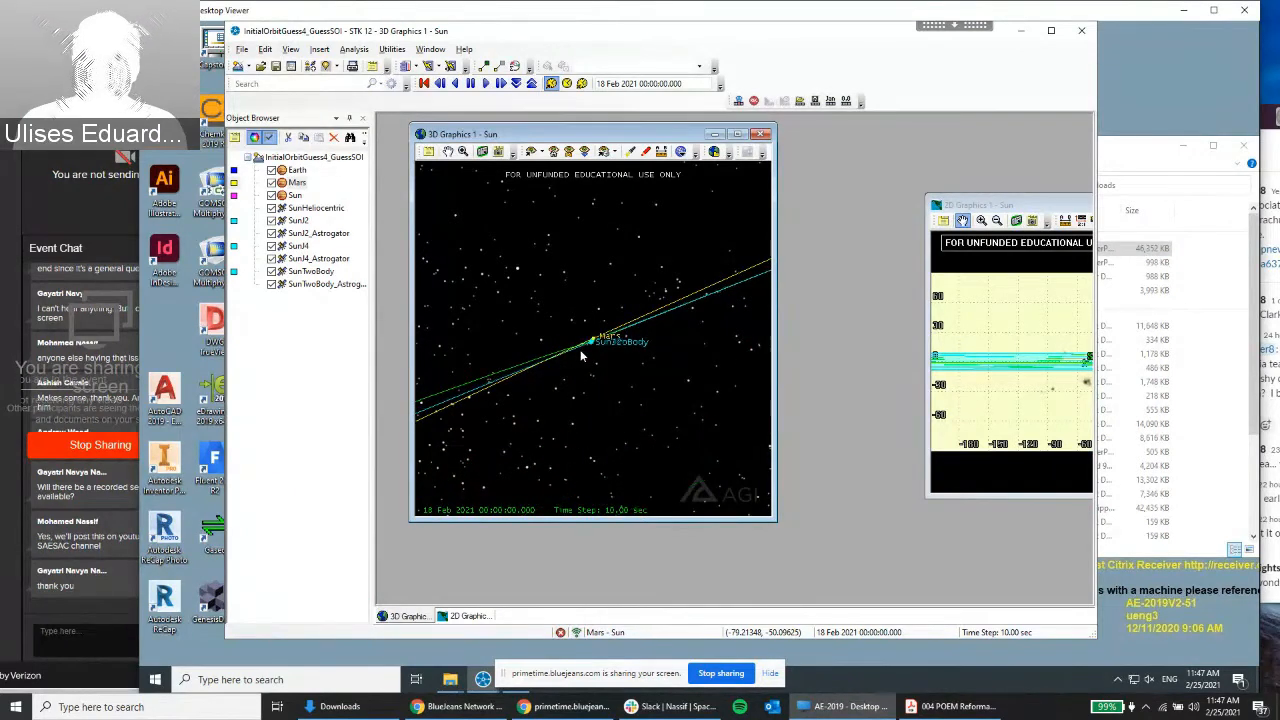
{"action": "scroll", "coordinate": [580, 350], "scroll_direction": "up", "scroll_amount": 2}
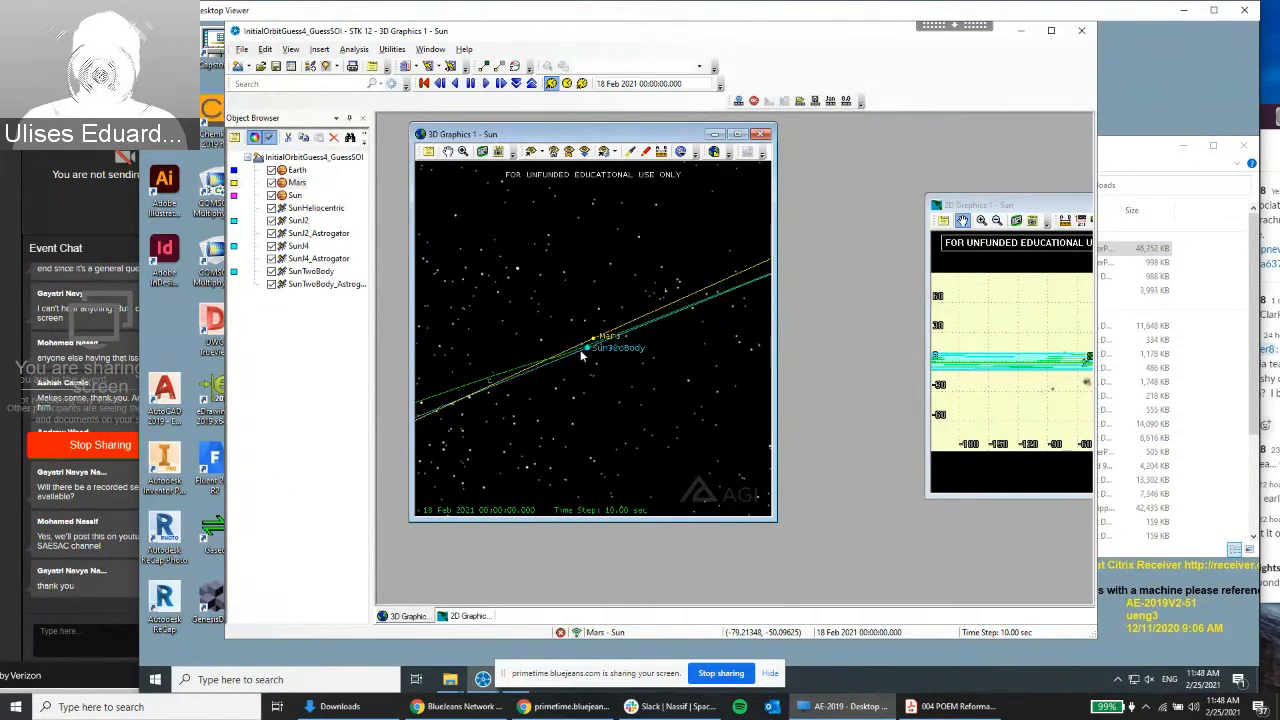
{"action": "scroll", "coordinate": [581, 355], "scroll_direction": "down", "scroll_amount": 4}
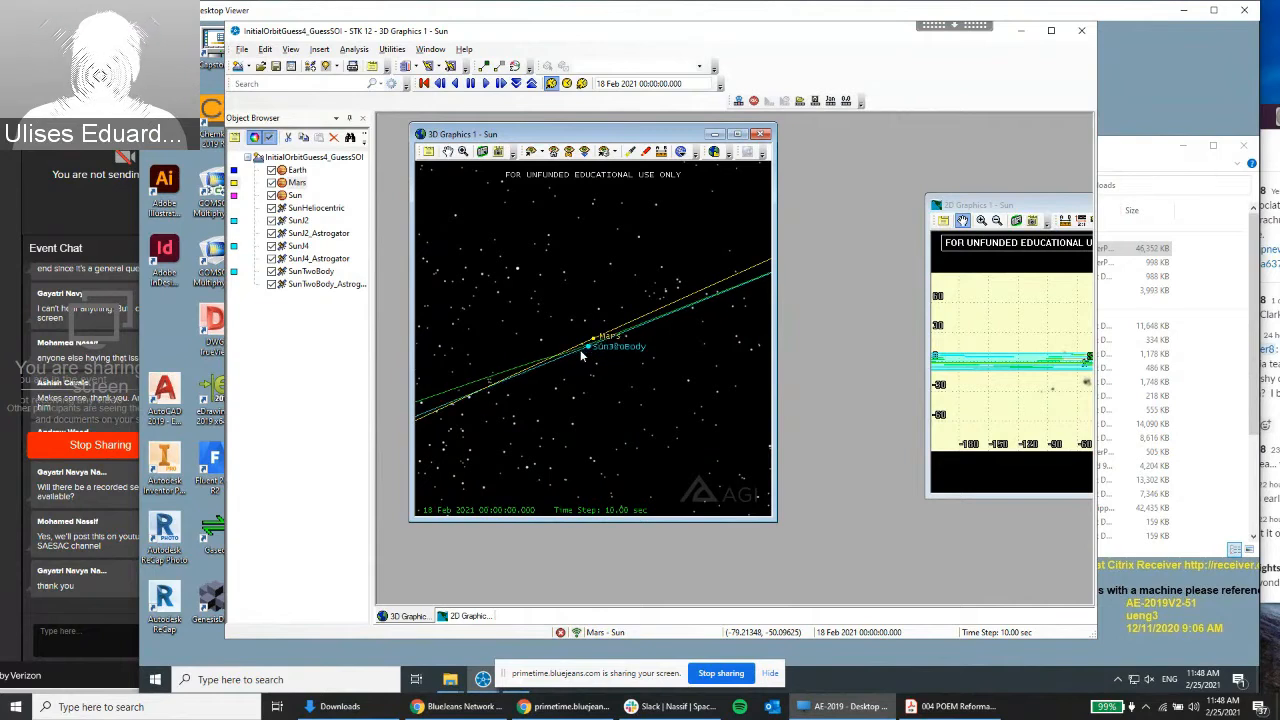
{"action": "scroll", "coordinate": [580, 354], "scroll_direction": "down", "scroll_amount": 3}
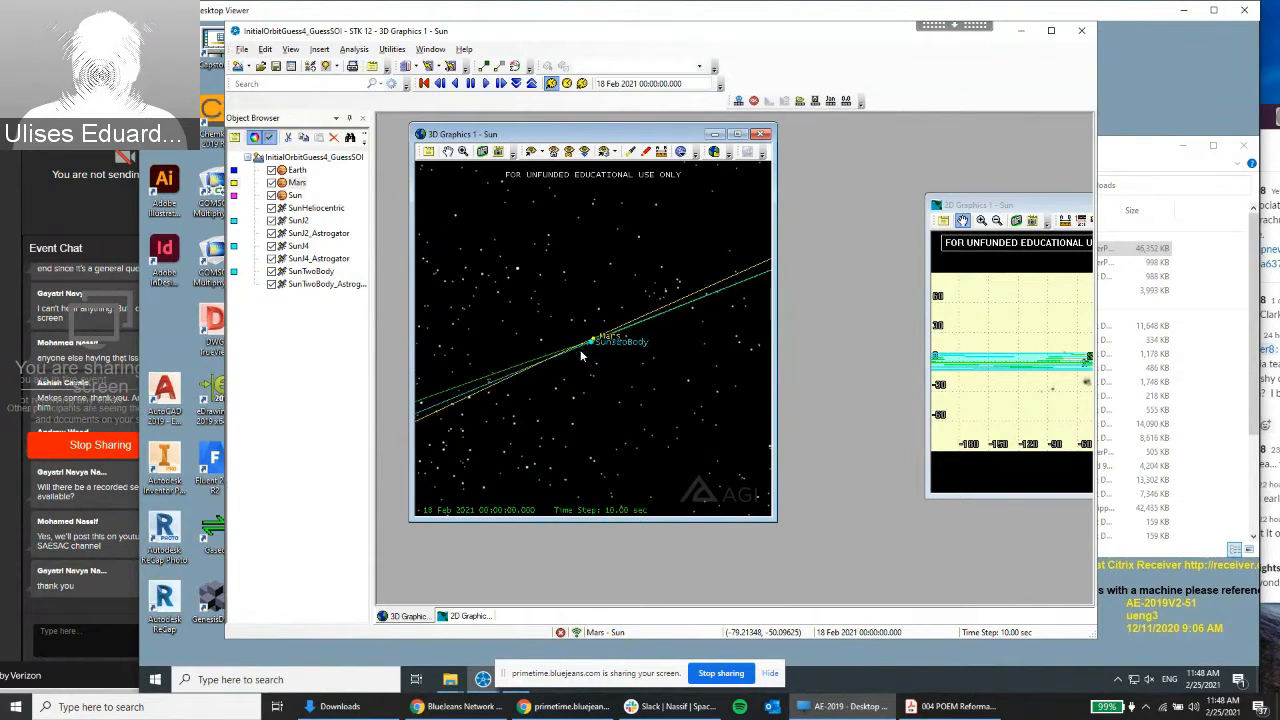
{"action": "scroll", "coordinate": [580, 349], "scroll_direction": "down", "scroll_amount": 2}
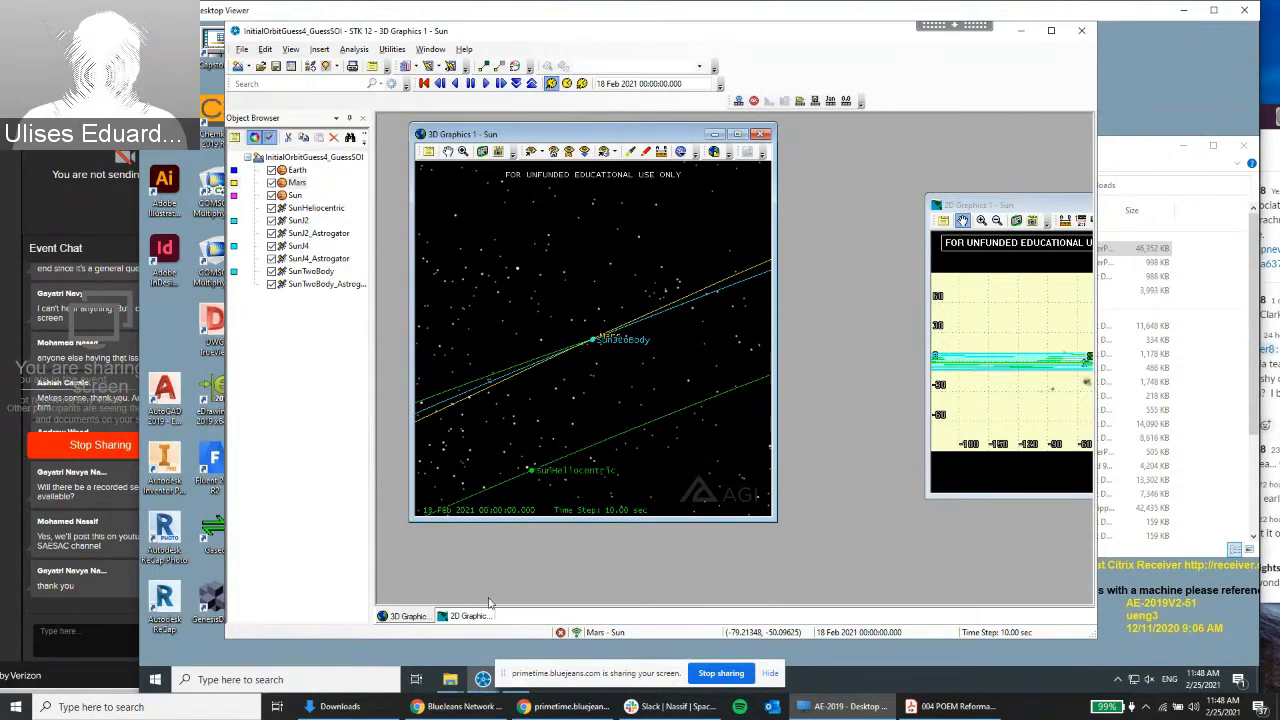
{"action": "left_click", "coordinate": [482, 679]}
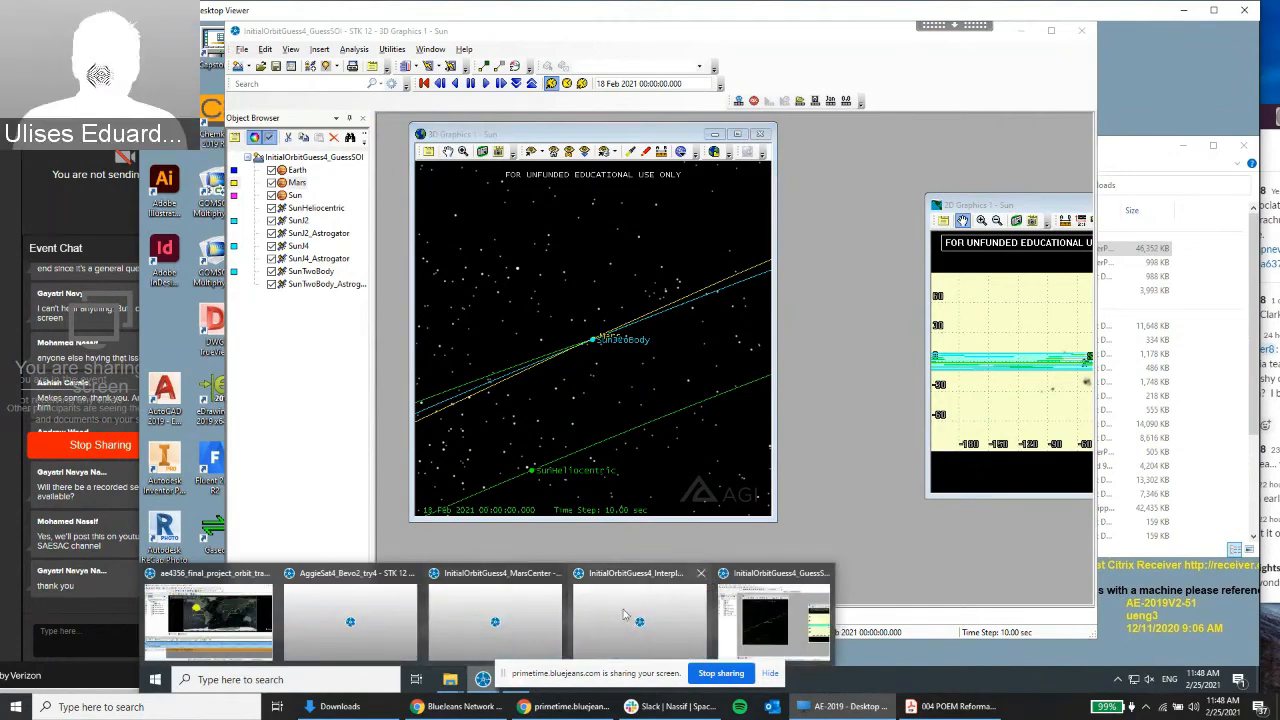
{"action": "mouse_move", "coordinate": [626, 614]}
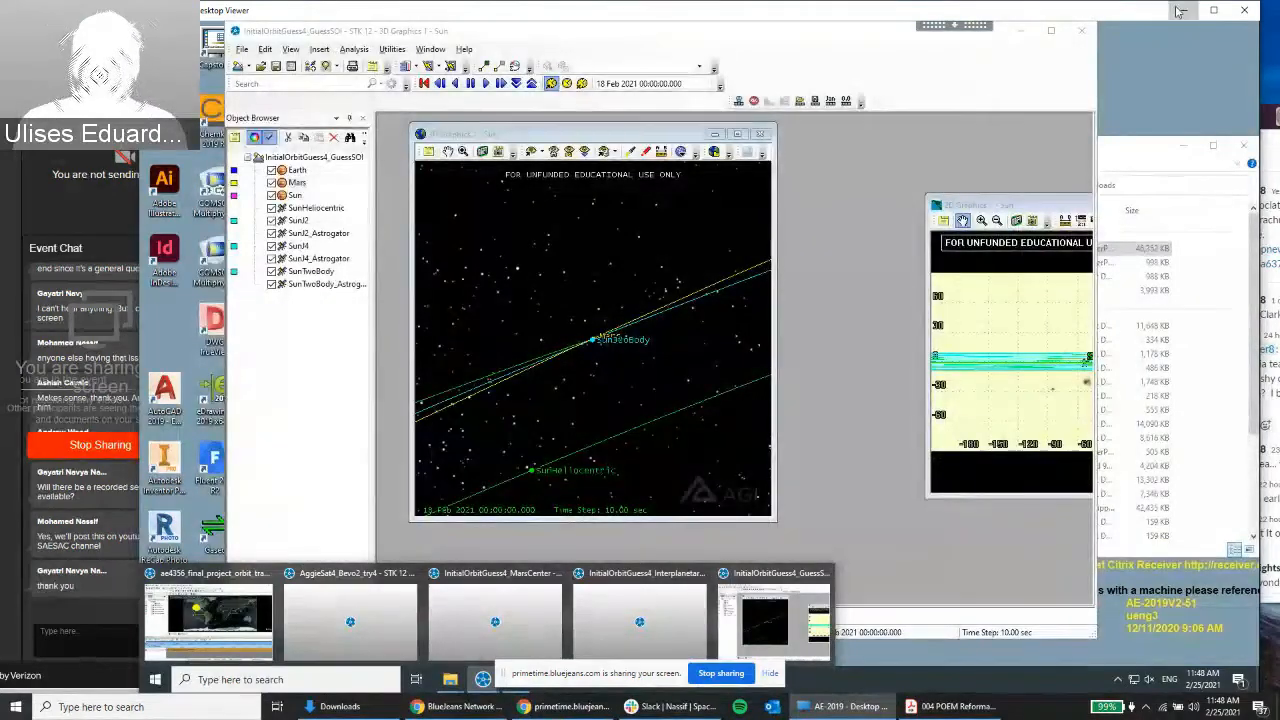
{"action": "left_click", "coordinate": [1183, 9]}
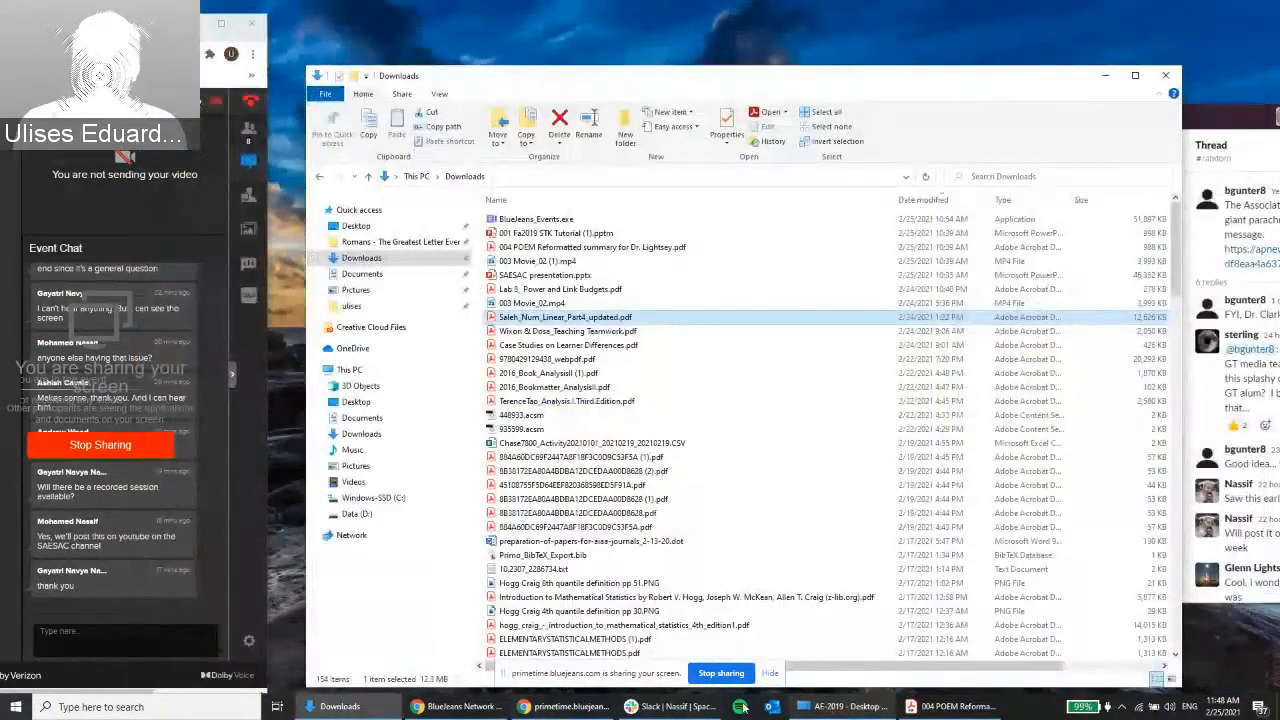
{"action": "left_click", "coordinate": [120, 707]}
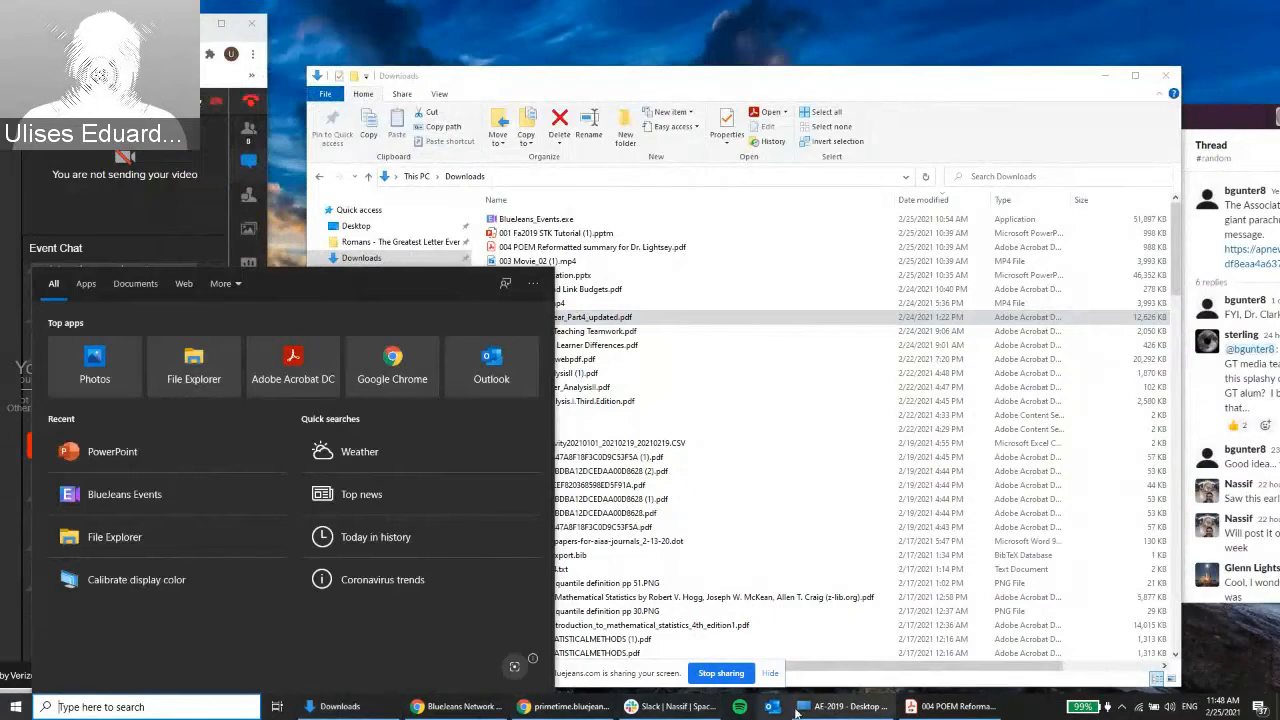
{"action": "left_click", "coordinate": [845, 706]}
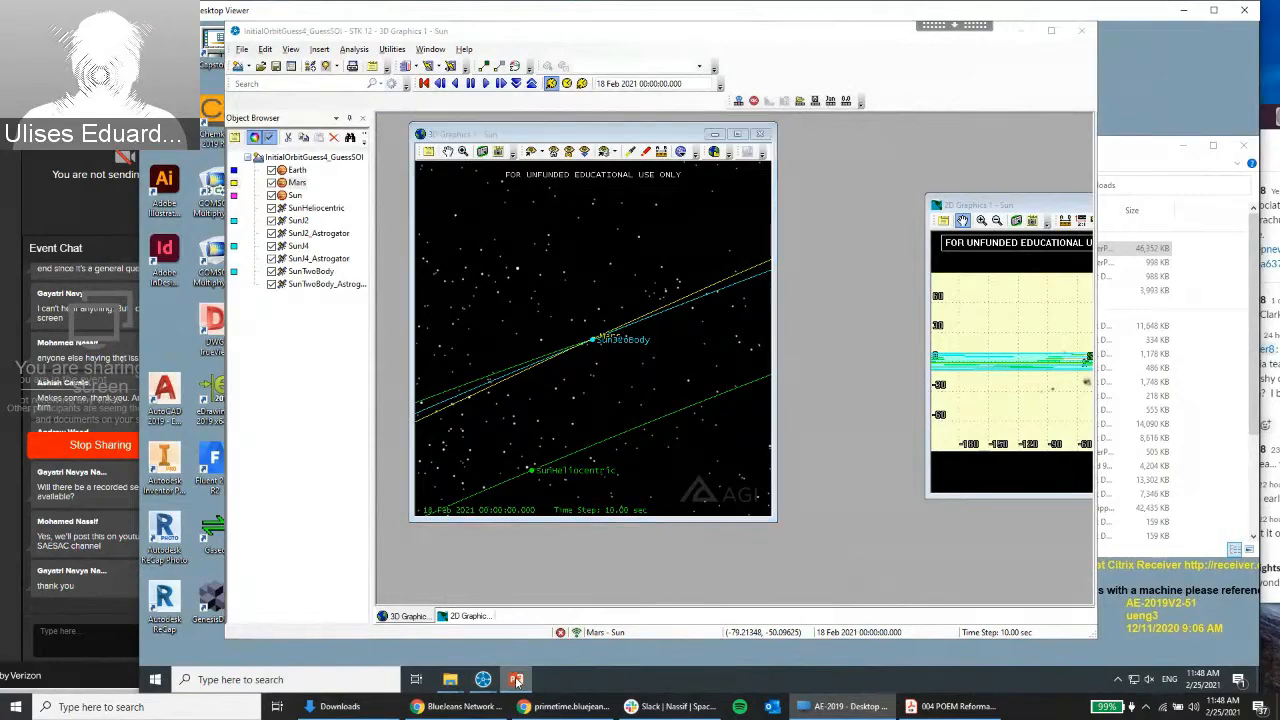
Switch to the SAESAC presentation in PowerPoint and enlarge its window to show the Quick tutorial #2 slide
{"action": "left_click", "coordinate": [515, 679]}
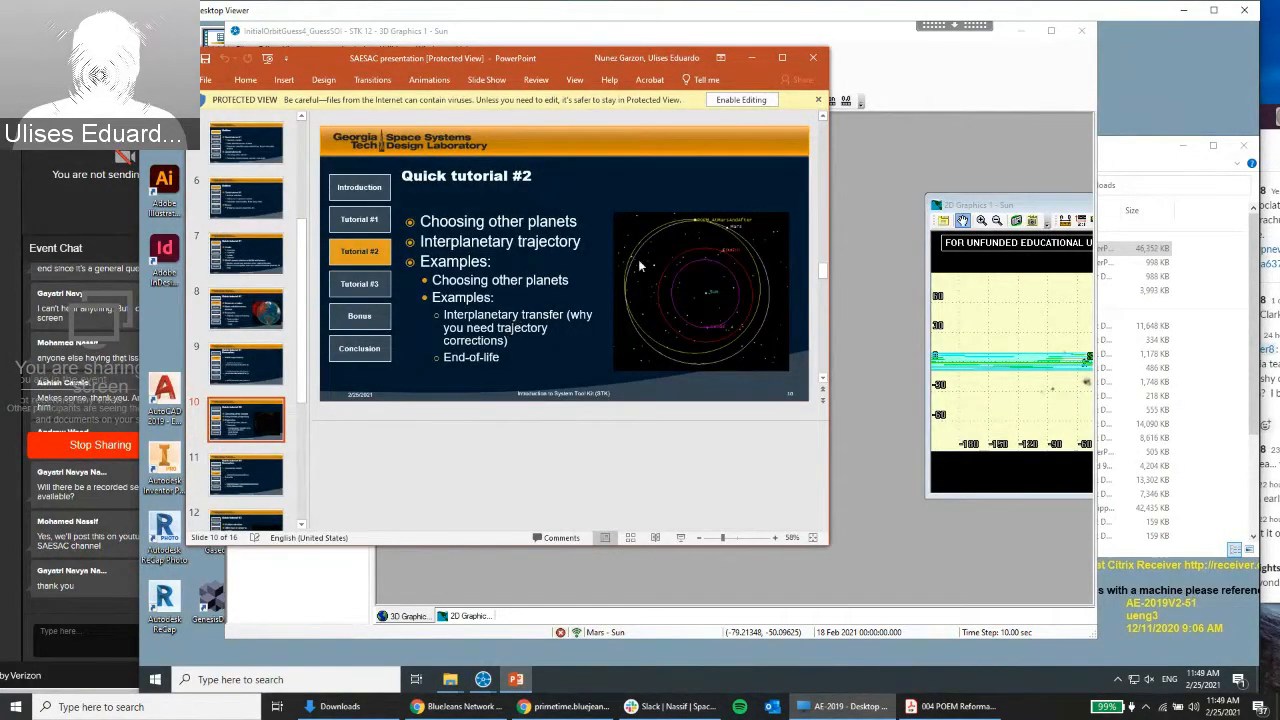
{"action": "left_click_drag", "start_coordinate": [829, 515], "coordinate": [972, 508]}
{"action": "left_click_drag", "start_coordinate": [743, 547], "coordinate": [747, 654]}
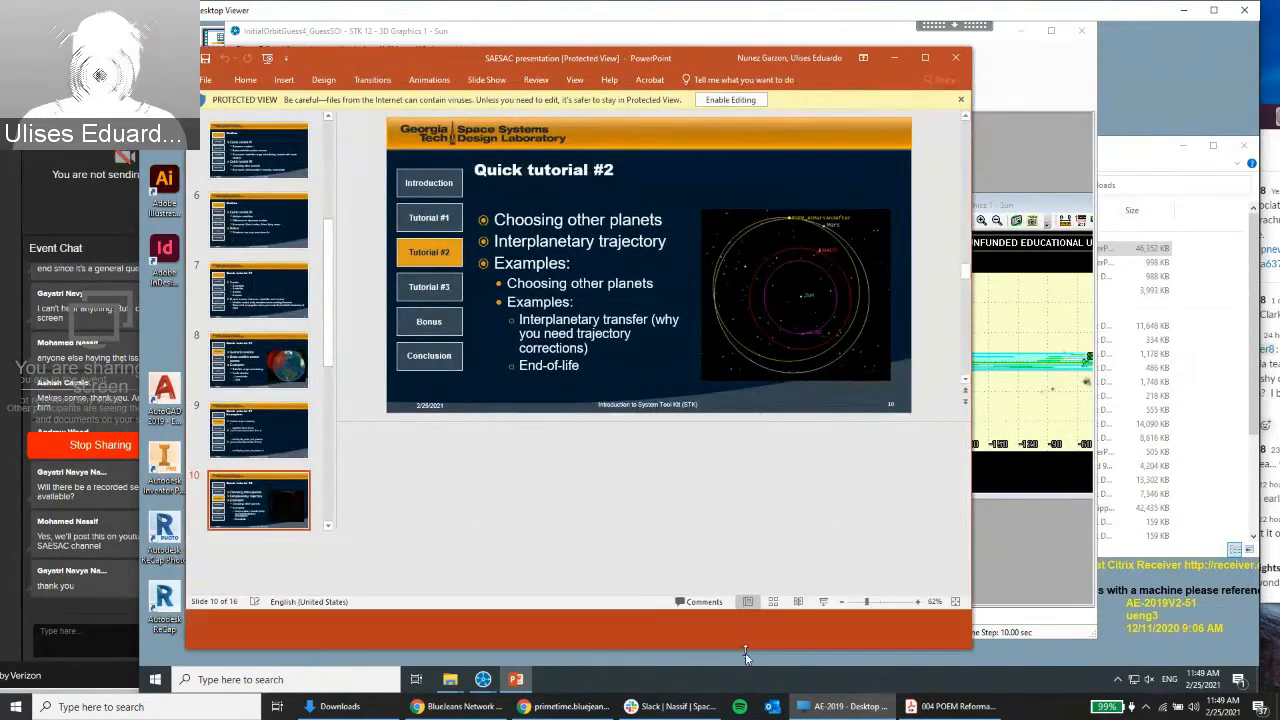
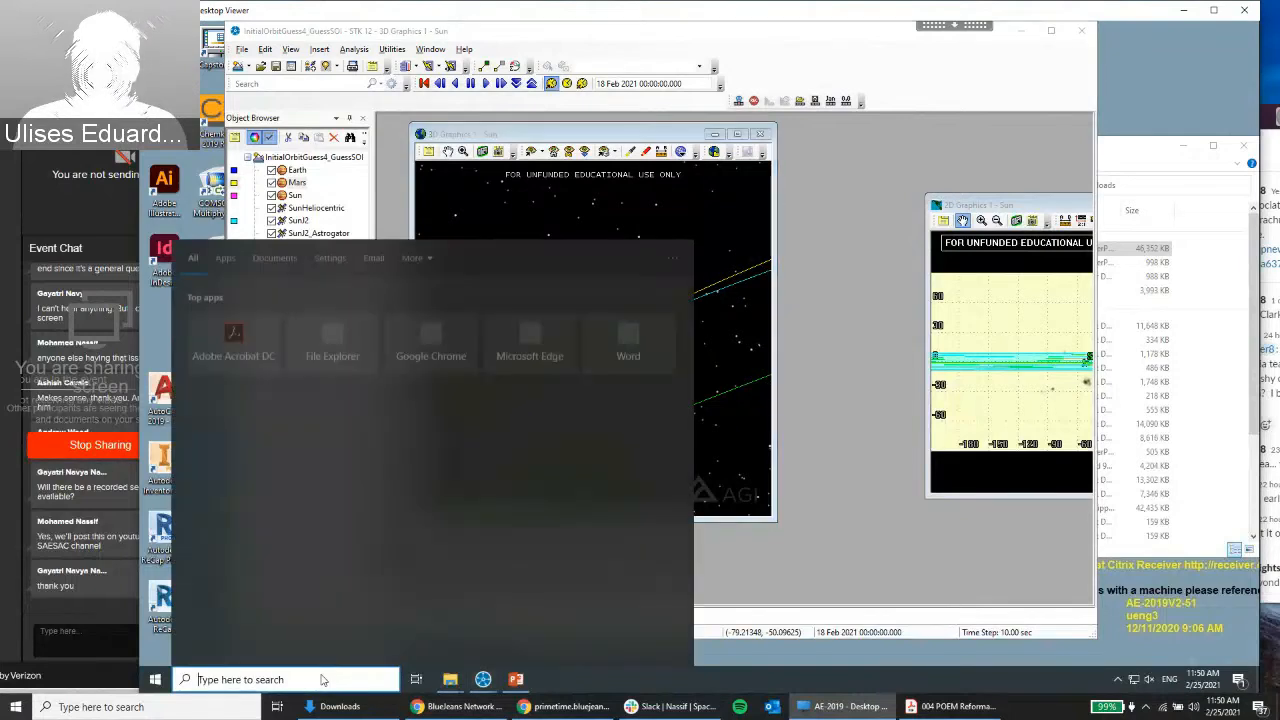
Launch a new STK session on the remote desktop, separate from the open InitialOrbitGuess4_GuessSOI scenario
{"action": "type", "text": "st"}
{"action": "key", "text": "Escape"}
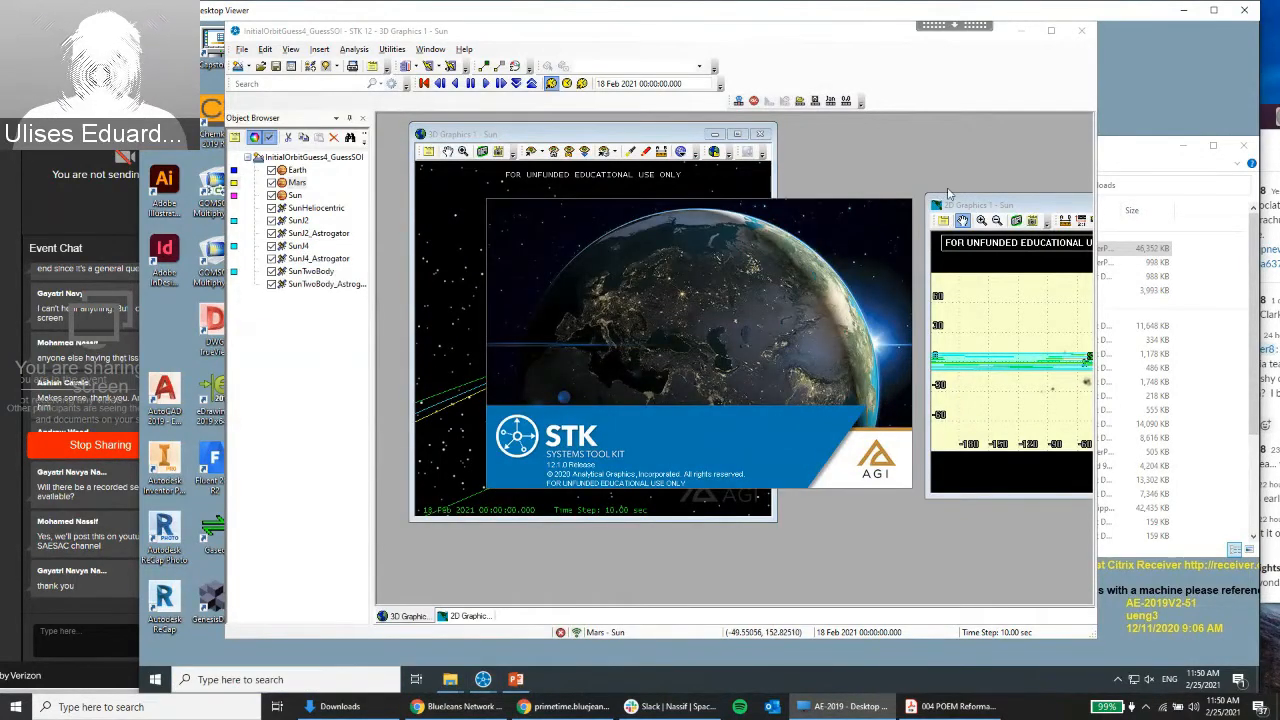
{"action": "left_click", "coordinate": [1012, 37]}
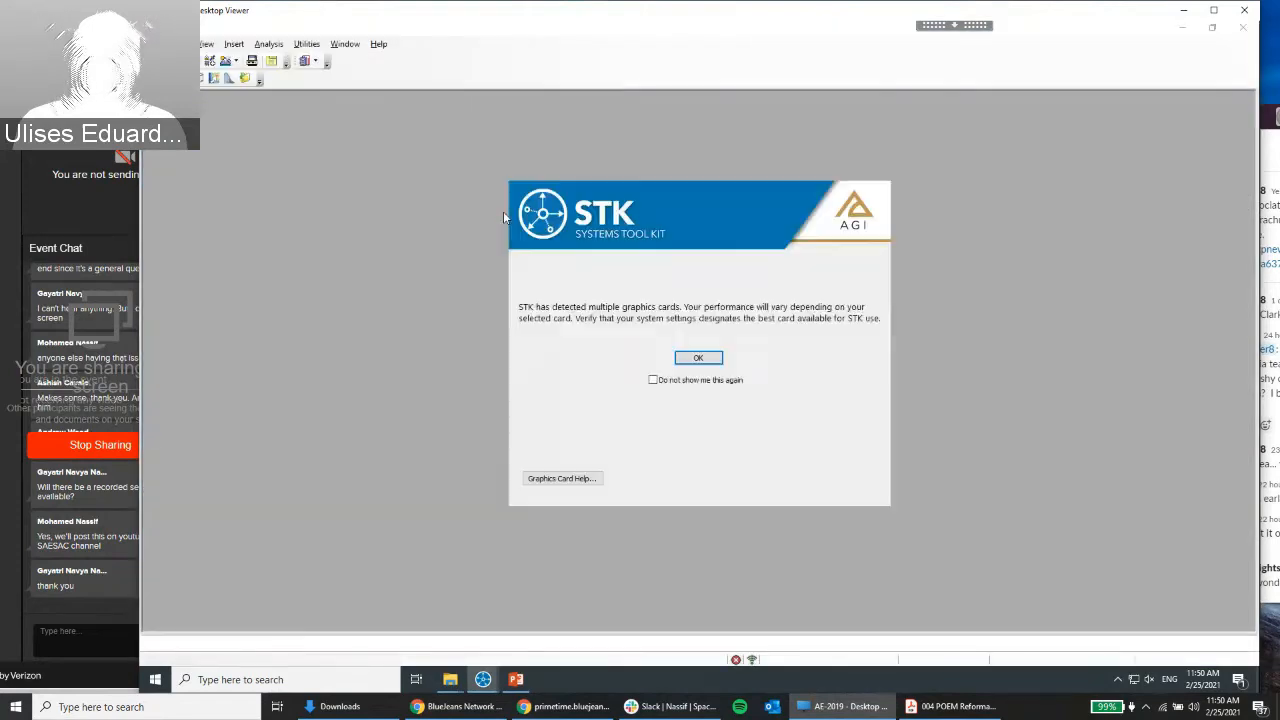
Dismiss the graphics card notice and create a new Earth-centred scenario named SAESAC_tutorial3 with the default analysis period
{"action": "left_click", "coordinate": [694, 358]}
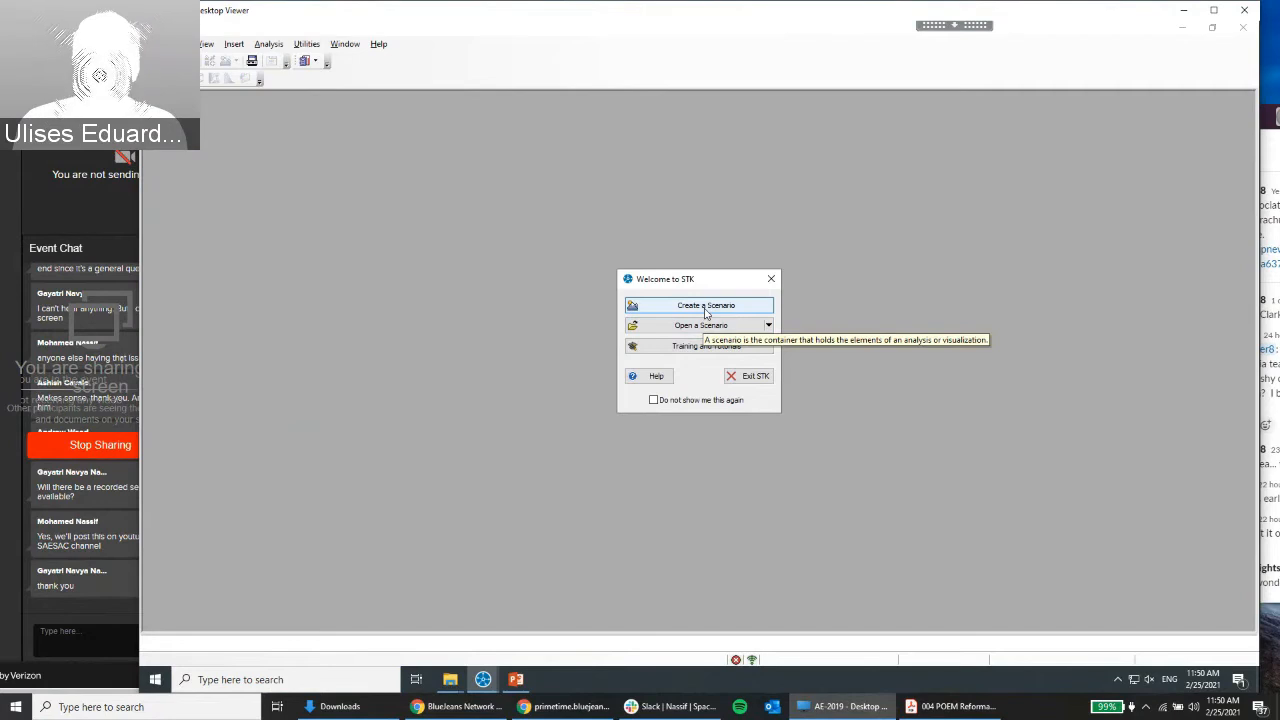
{"action": "left_click", "coordinate": [705, 306]}
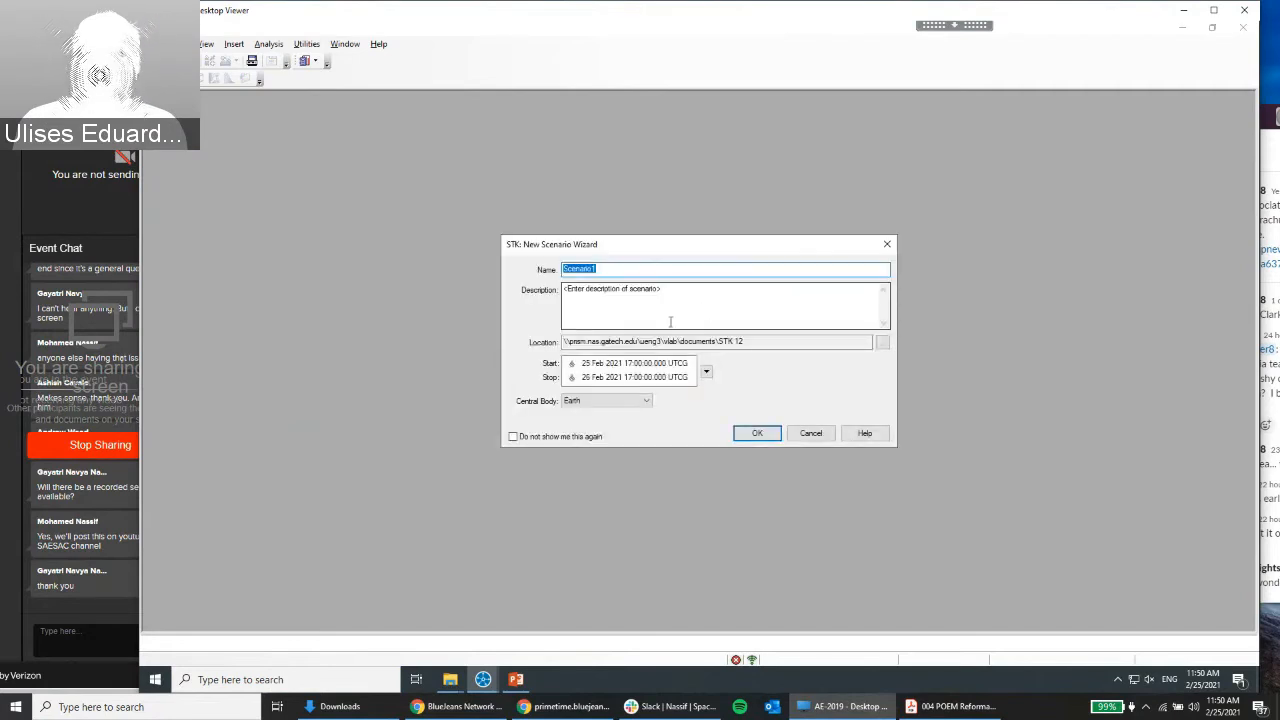
{"action": "left_click", "coordinate": [630, 268]}
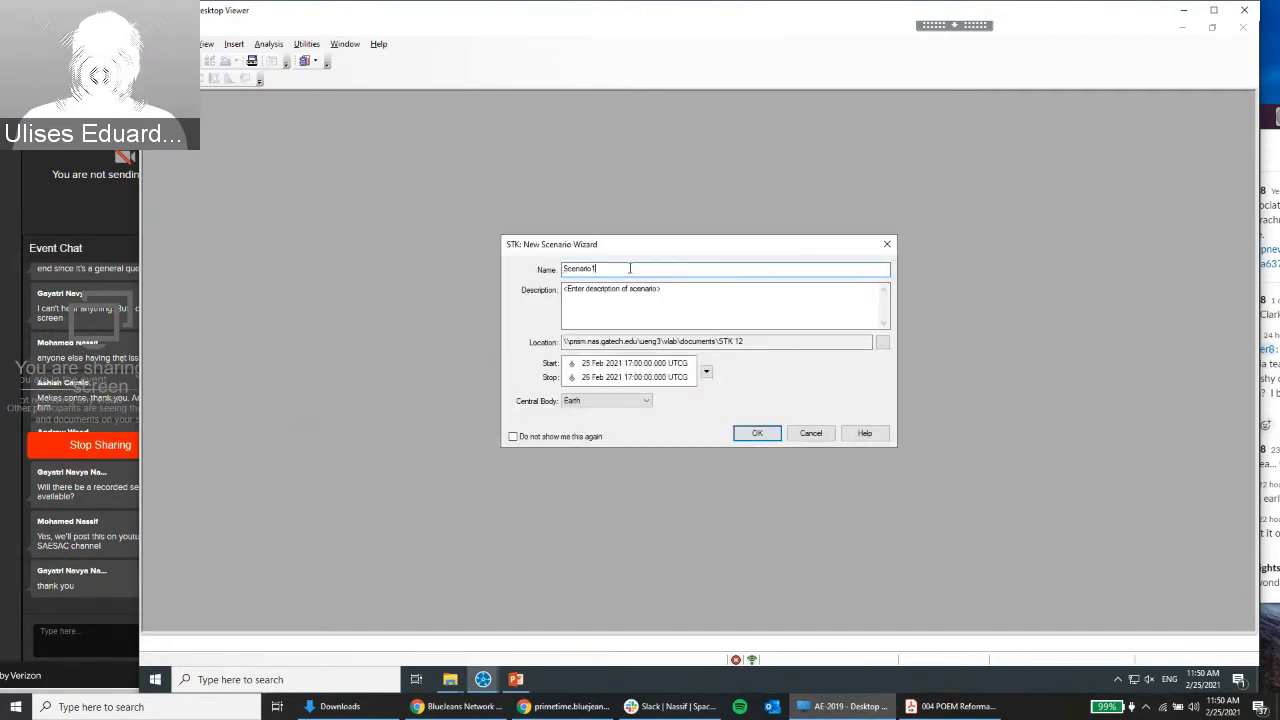
{"action": "key", "text": "BackSpace"}
{"action": "key", "text": "BackSpace"}
{"action": "key", "text": "BackSpace"}
{"action": "key", "text": "BackSpace"}
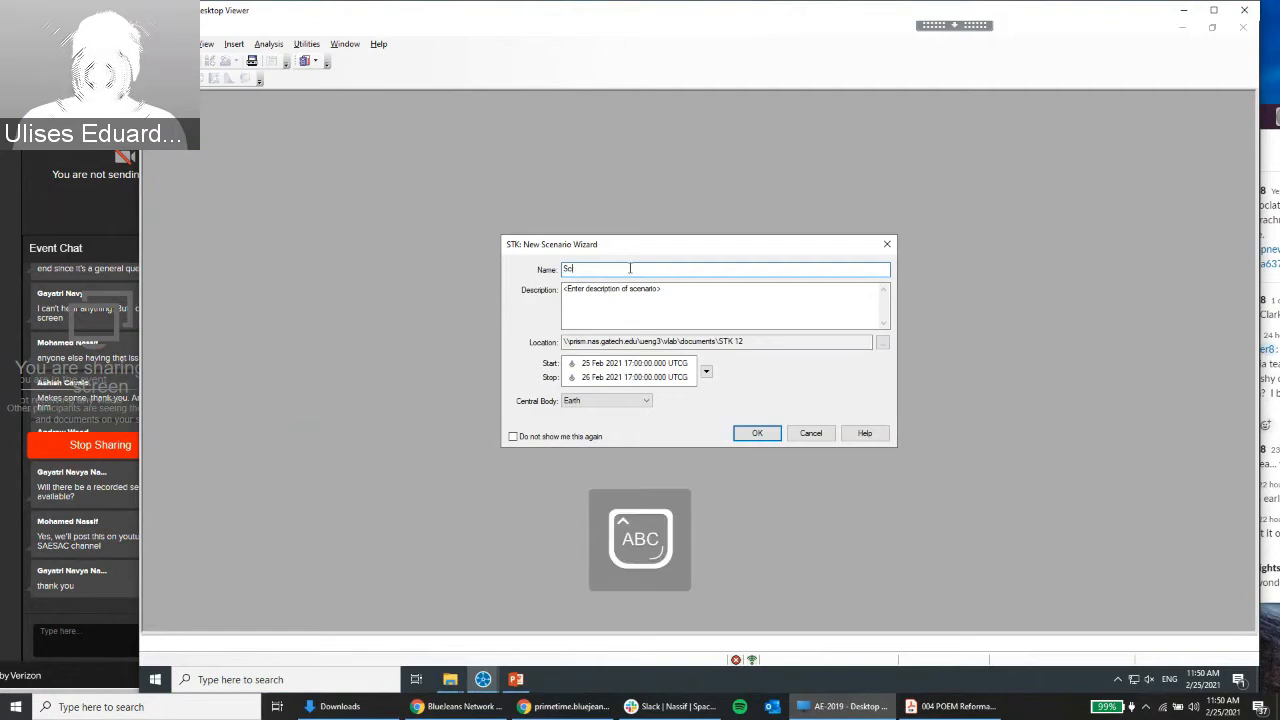
{"action": "type", "text": "A"}
{"action": "key", "text": "BackSpace"}
{"action": "key", "text": "BackSpace"}
{"action": "type", "text": "ASEA"}
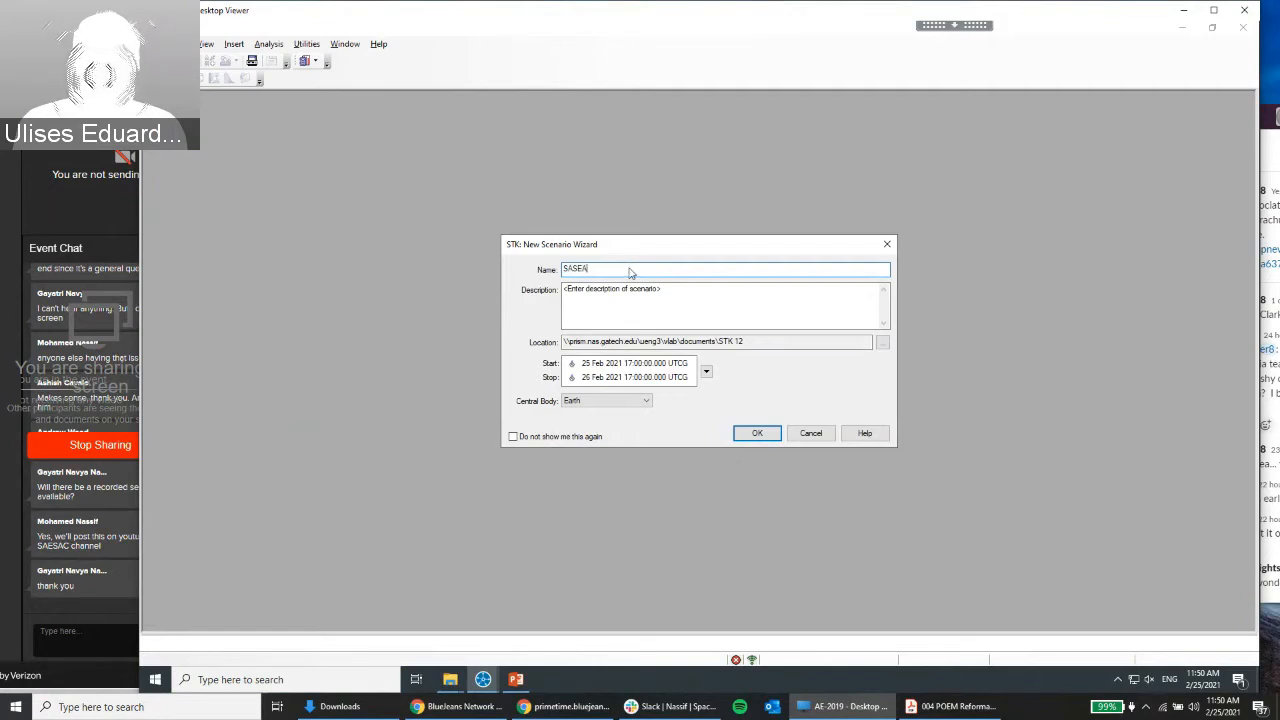
{"action": "type", "text": "C"}
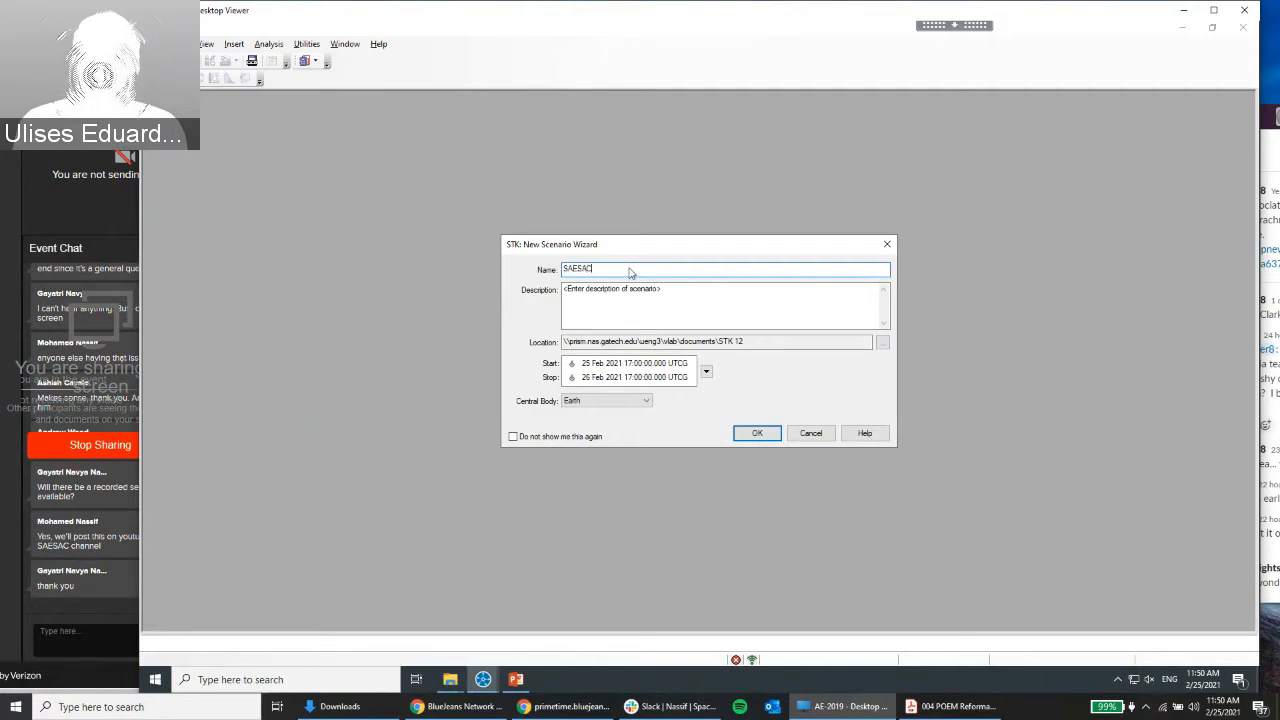
{"action": "type", "text": "T"}
{"action": "key", "text": "Caps_Lock"}
{"action": "type", "text": "tu"}
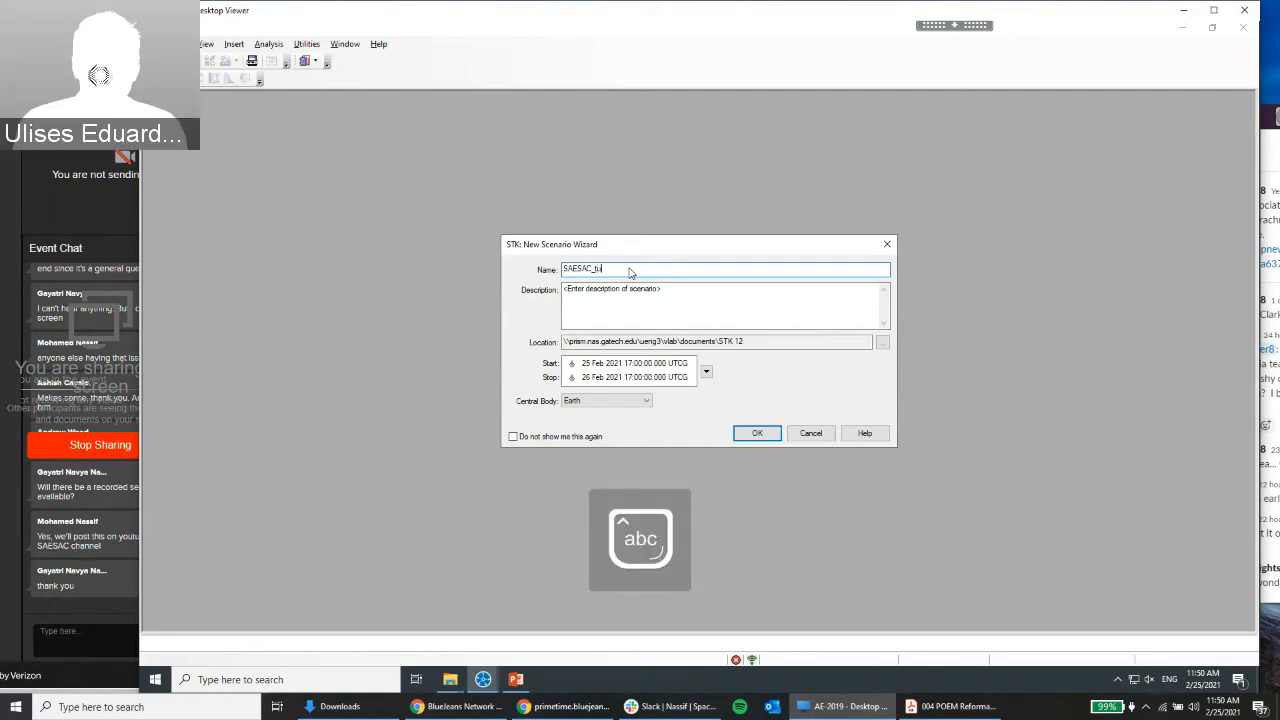
{"action": "type", "text": "torial3"}
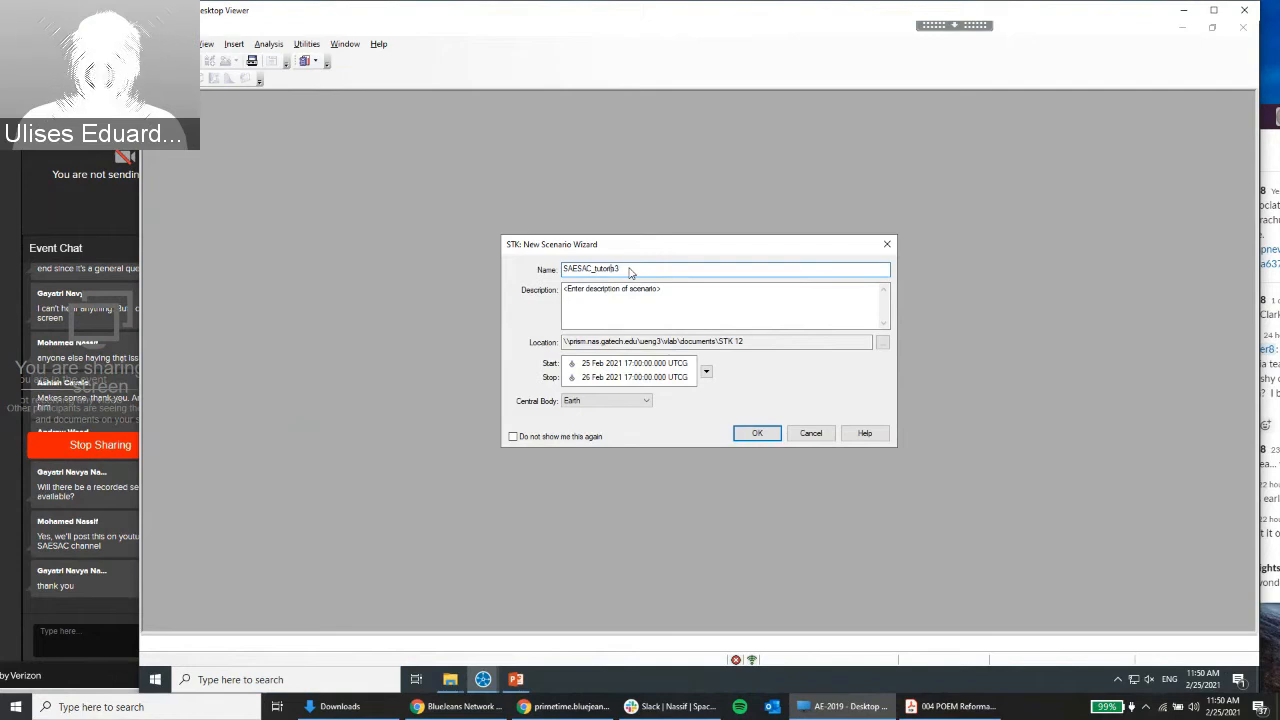
{"action": "left_click", "coordinate": [748, 432]}
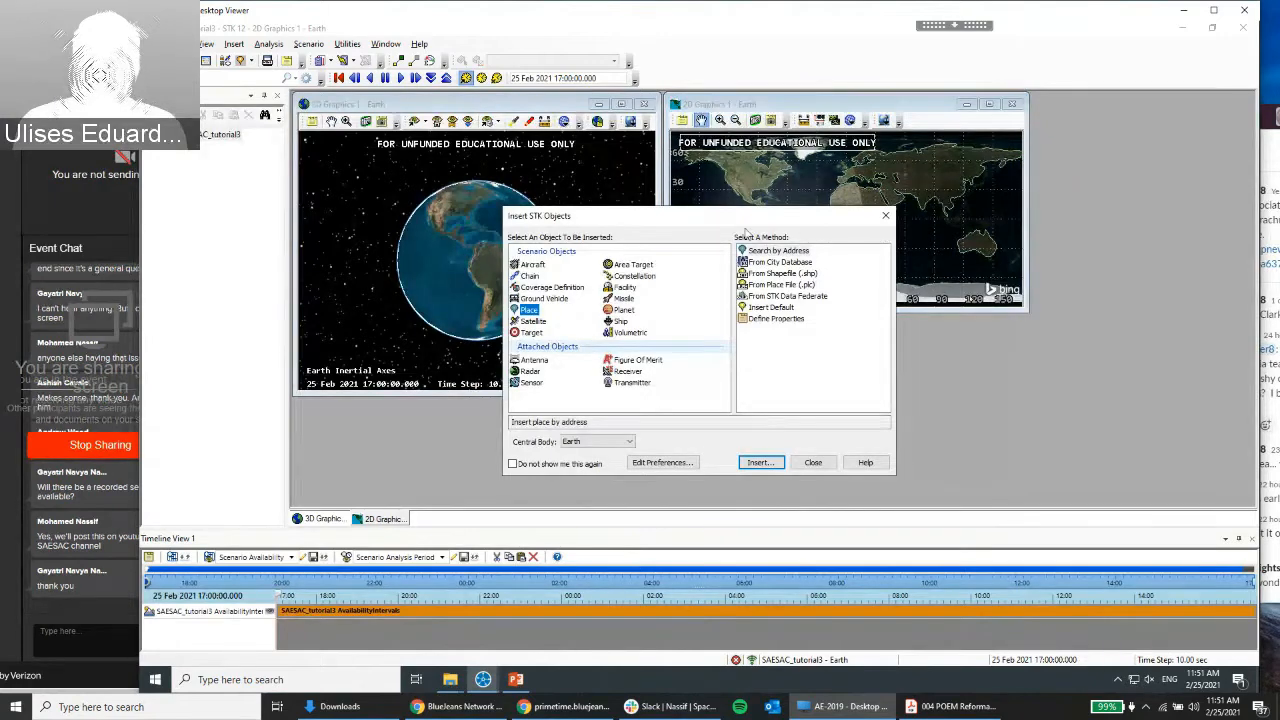
{"action": "left_click_drag", "start_coordinate": [716, 224], "coordinate": [765, 211]}
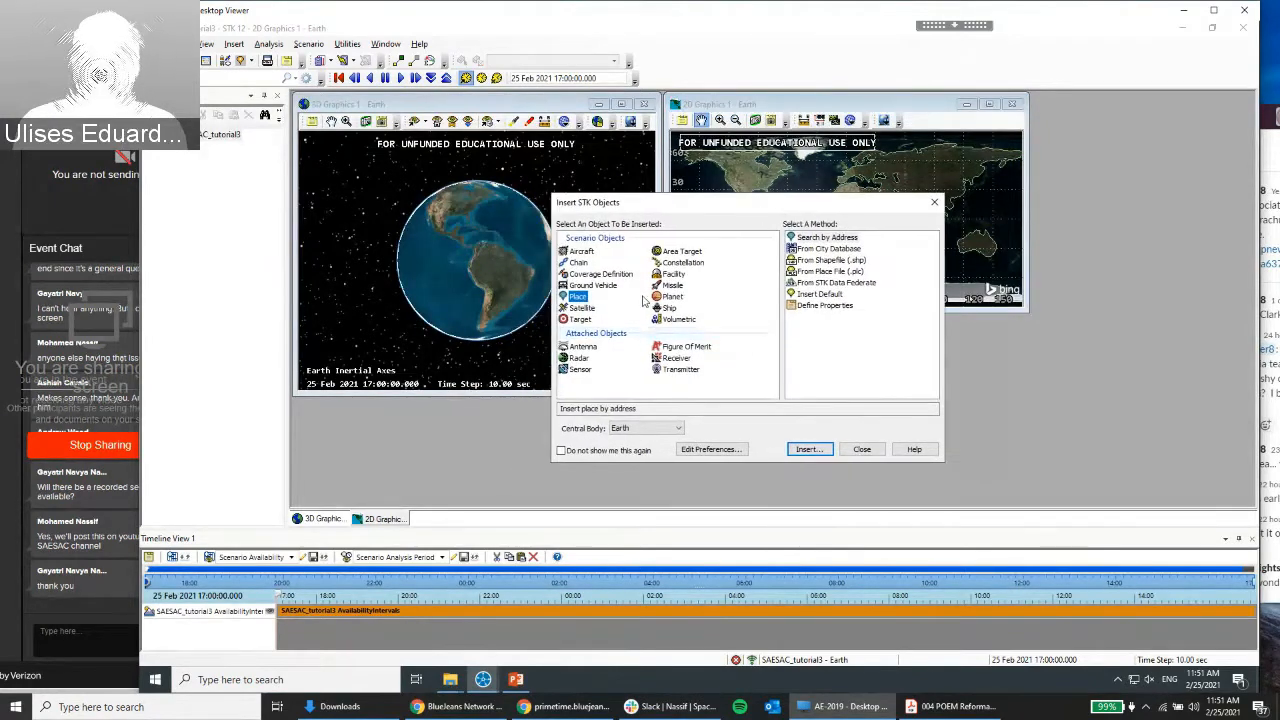
{"action": "double_click", "coordinate": [820, 305]}
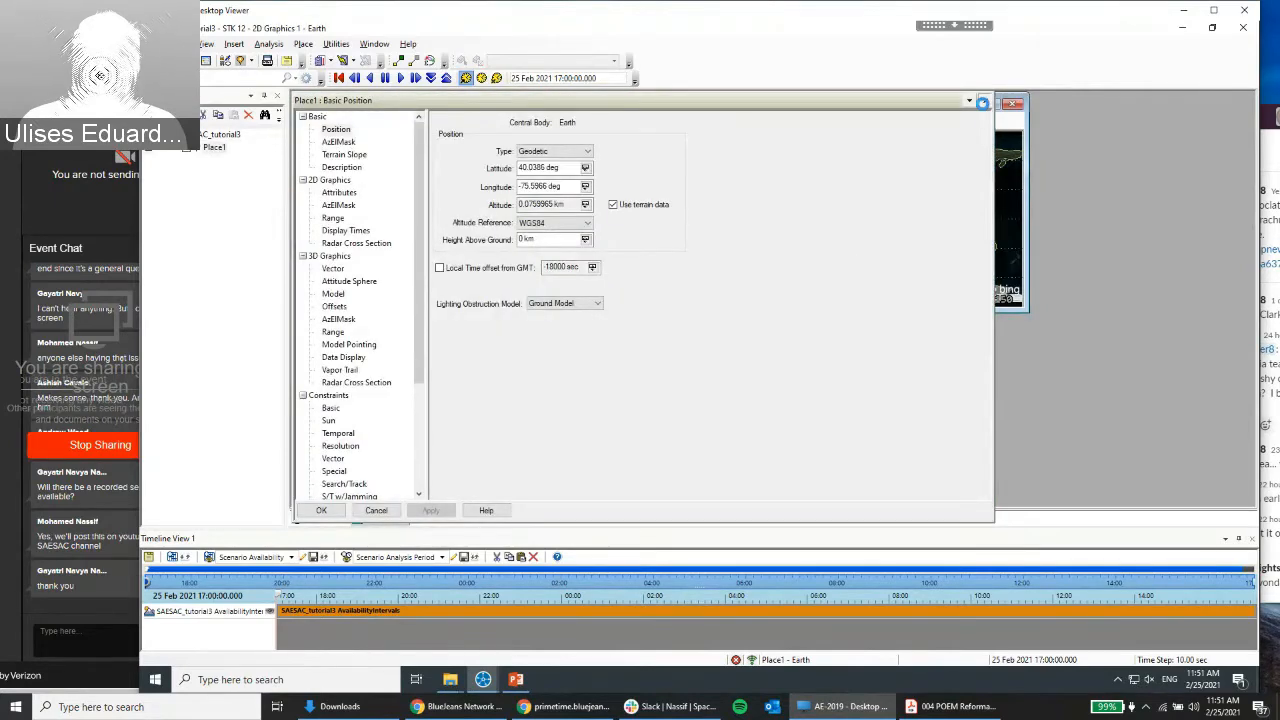
{"action": "left_click", "coordinate": [983, 103]}
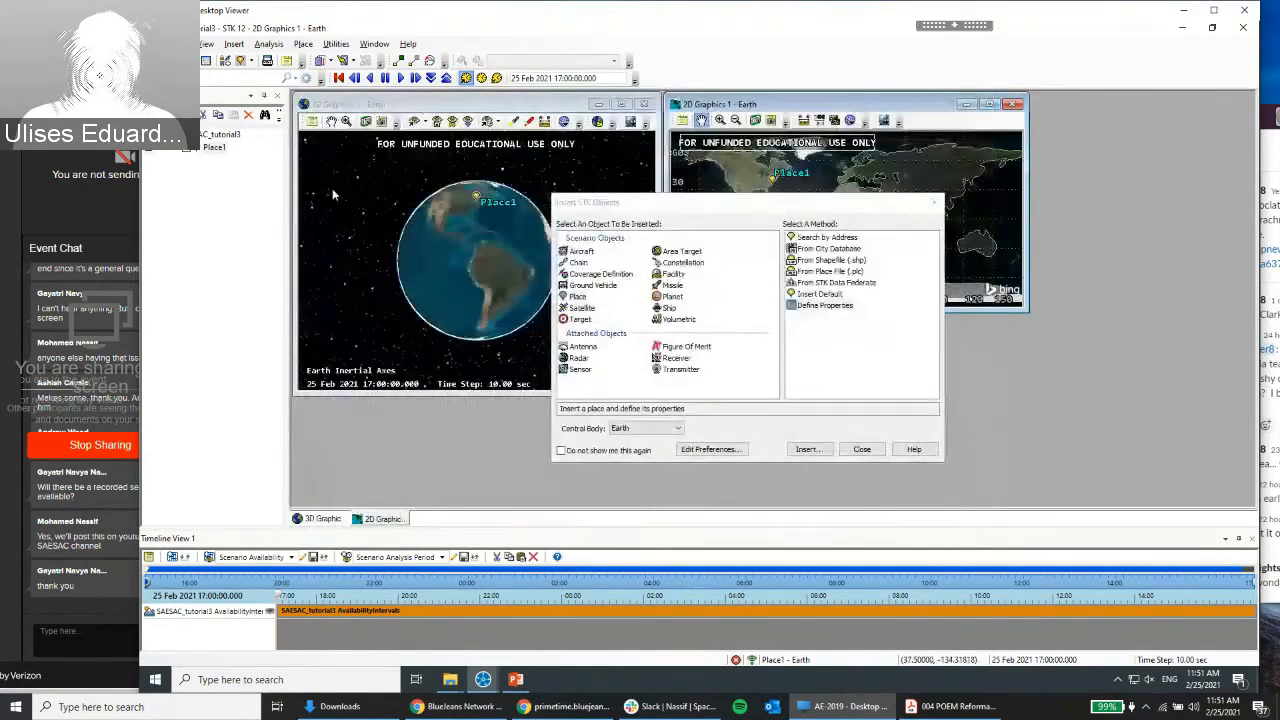
{"action": "left_click", "coordinate": [214, 148]}
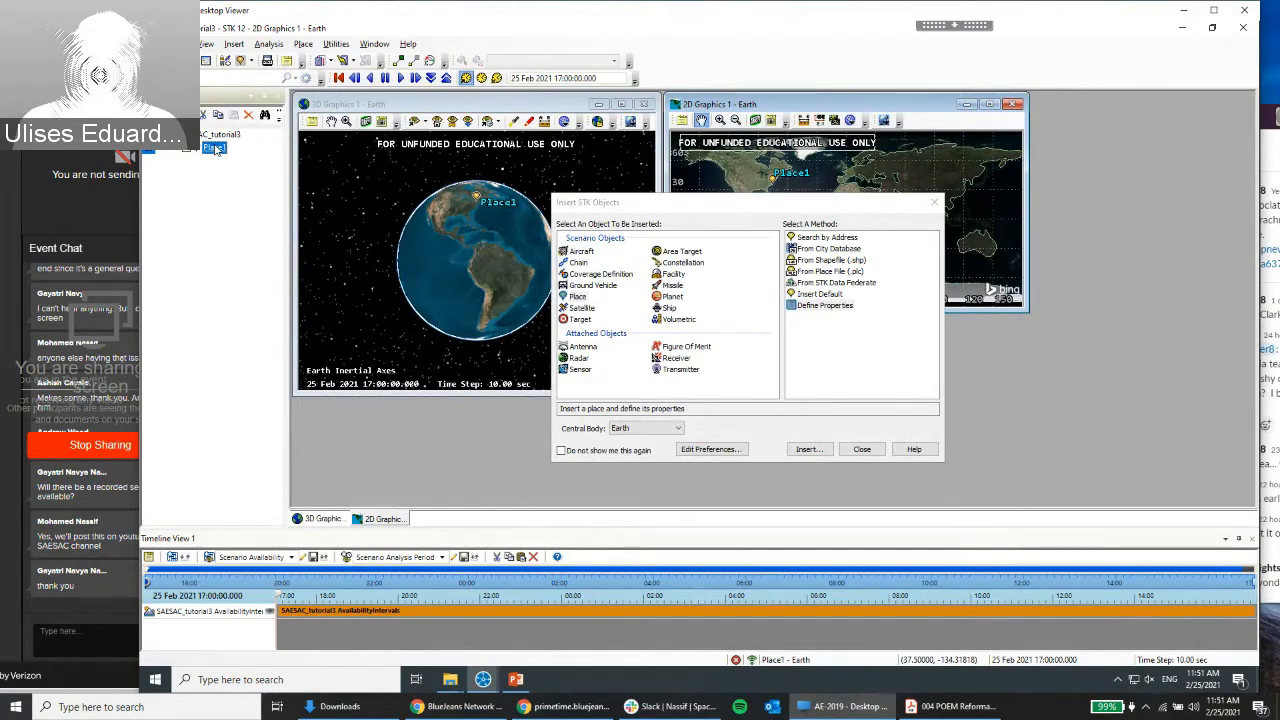
{"action": "key", "text": "Delete"}
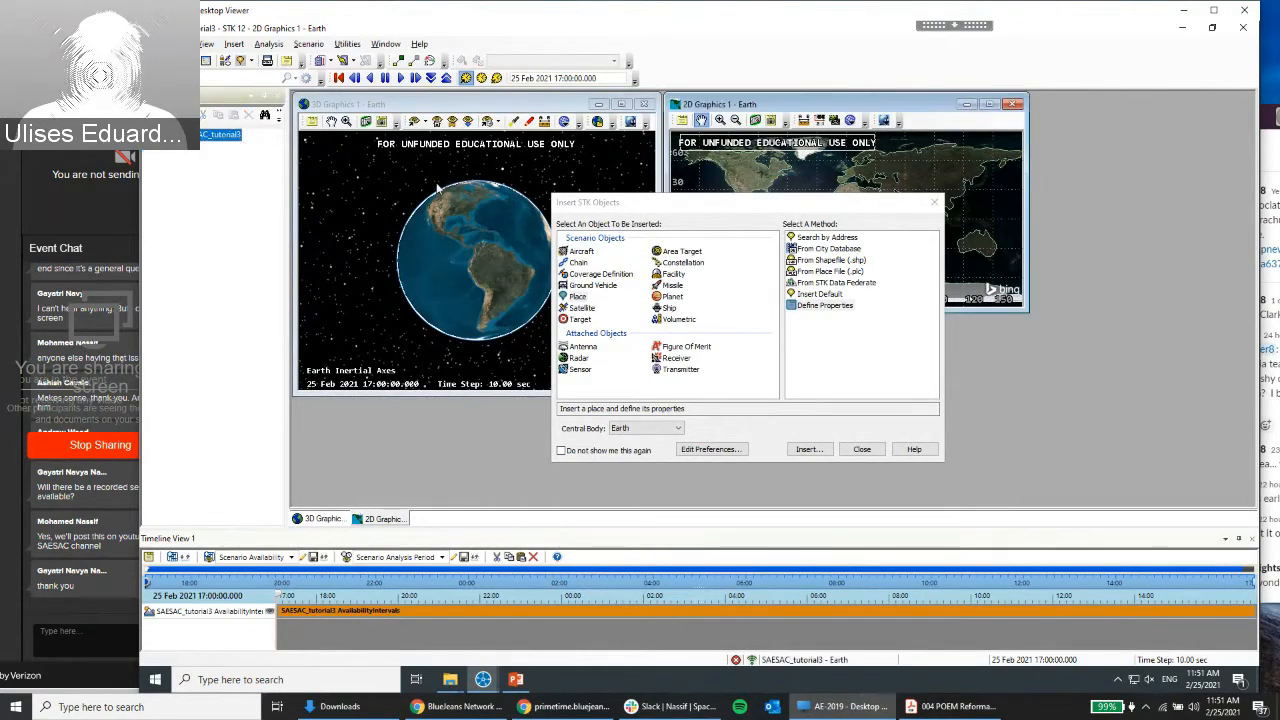
Insert a satellite through Define Properties, keeping the TwoBody propagator and default orbit, and arrange the windows so the 2D map stays visible
{"action": "left_click", "coordinate": [581, 307]}
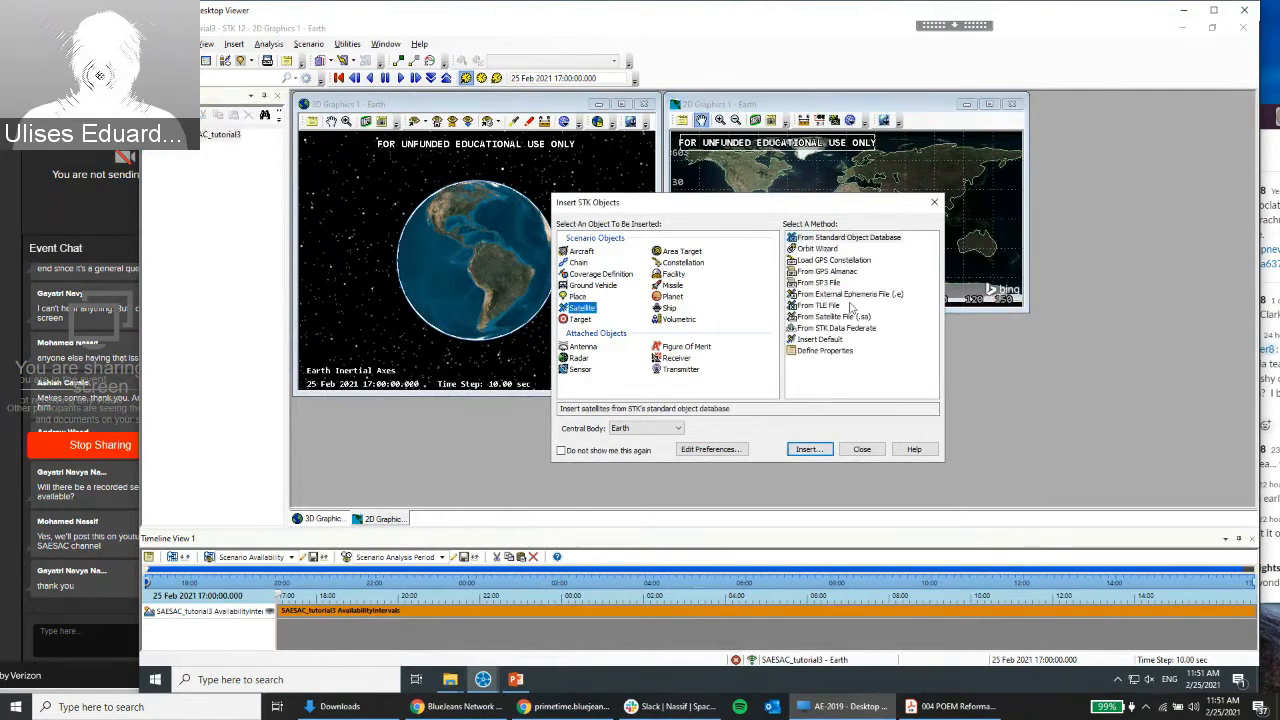
{"action": "double_click", "coordinate": [829, 351]}
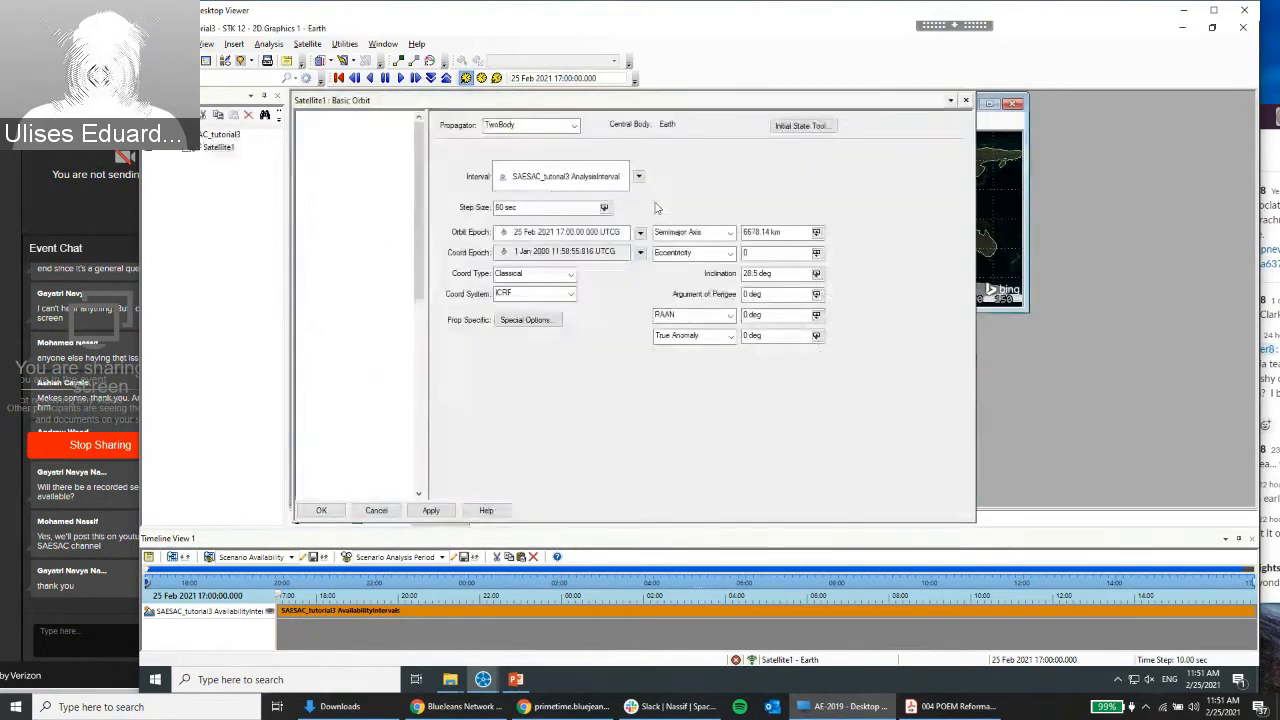
{"action": "left_click_drag", "start_coordinate": [973, 152], "coordinate": [800, 150]}
{"action": "left_click_drag", "start_coordinate": [1047, 117], "coordinate": [1055, 133]}
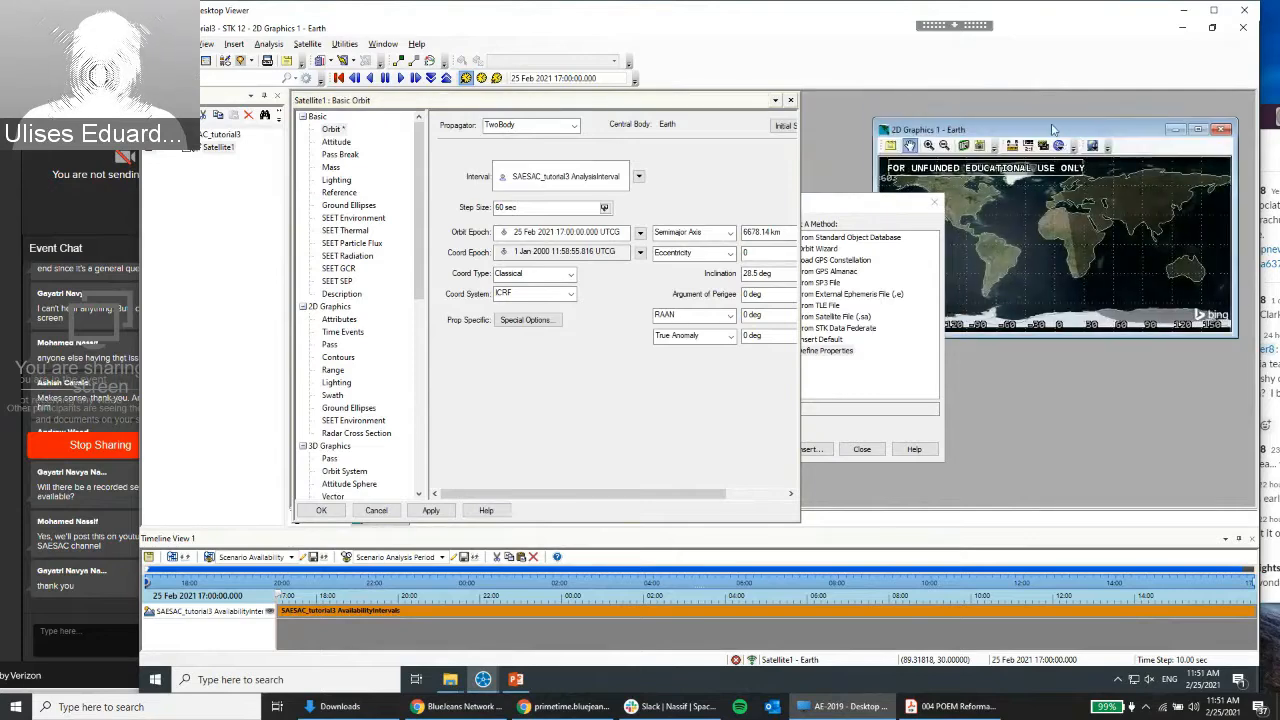
{"action": "mouse_move", "coordinate": [603, 493]}
{"action": "left_mouse_down"}
{"action": "mouse_move", "coordinate": [669, 491]}
{"action": "mouse_move", "coordinate": [585, 493]}
{"action": "mouse_move", "coordinate": [620, 493]}
{"action": "mouse_move", "coordinate": [602, 493]}
{"action": "left_mouse_up"}
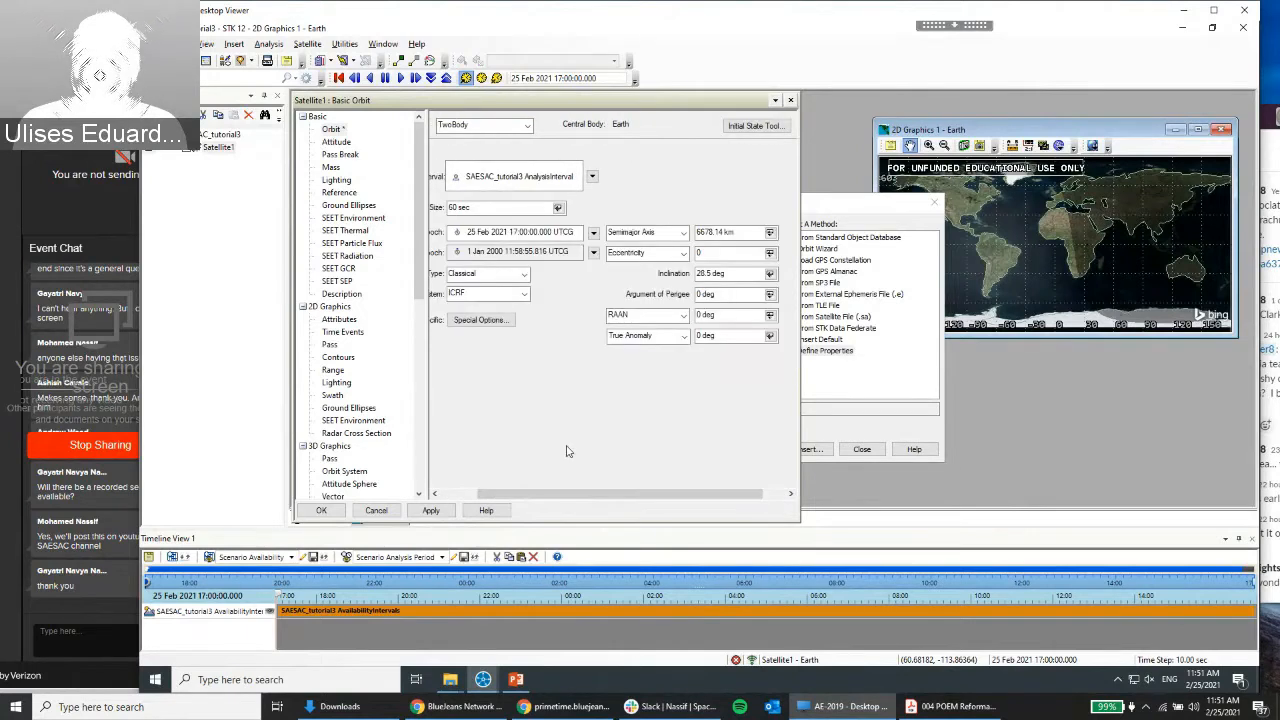
{"action": "left_click", "coordinate": [422, 513]}
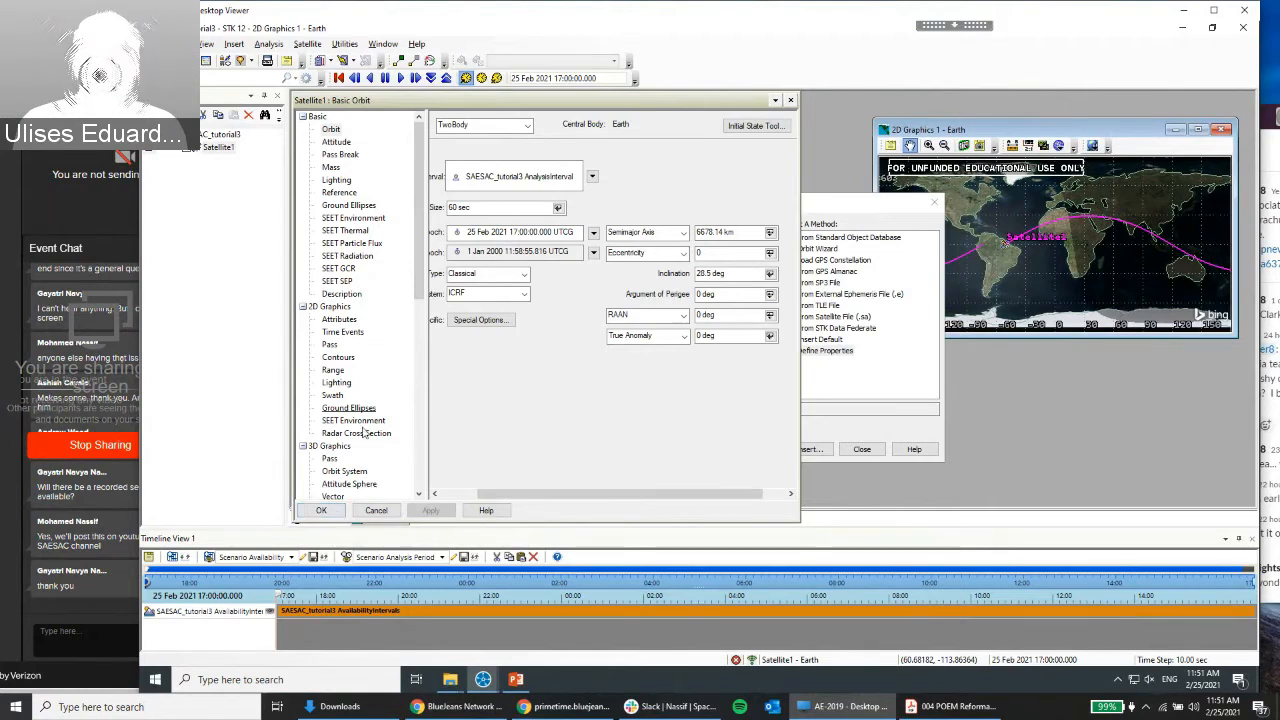
{"action": "left_click", "coordinate": [336, 512]}
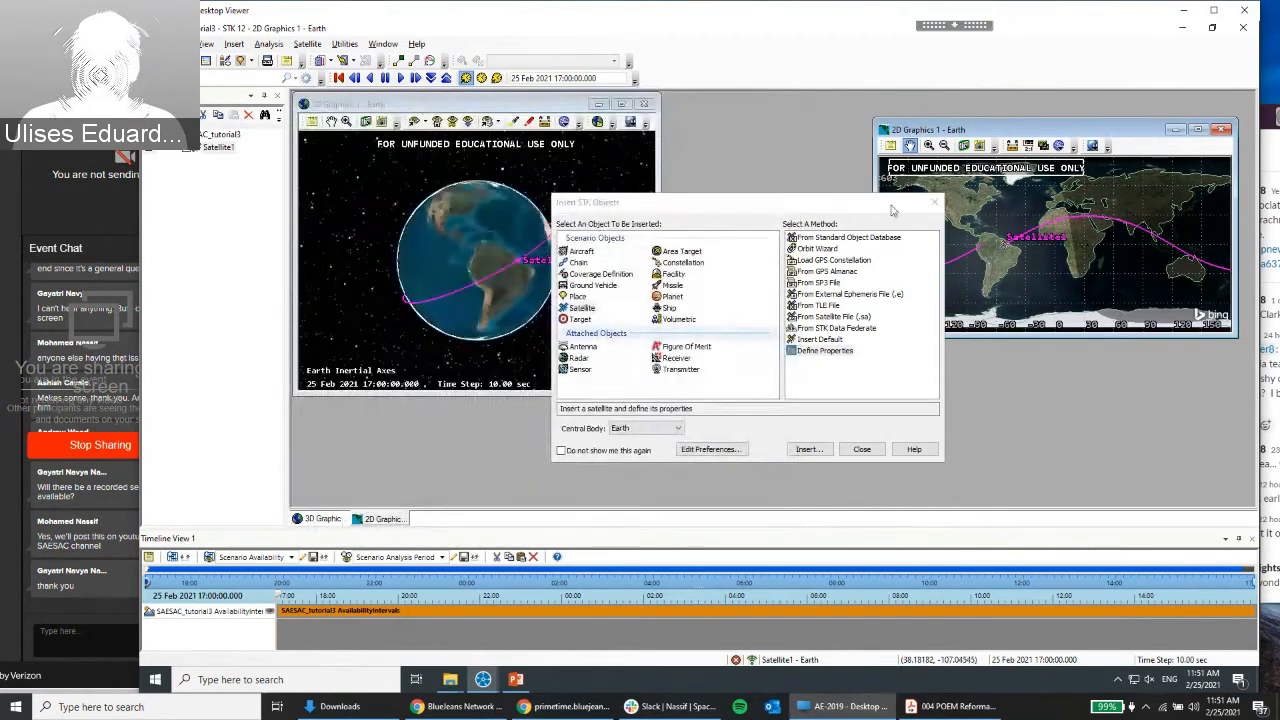
Insert a second satellite through Define Properties with the J2Perturbation propagator and the default orbital elements
{"action": "left_click", "coordinate": [710, 368]}
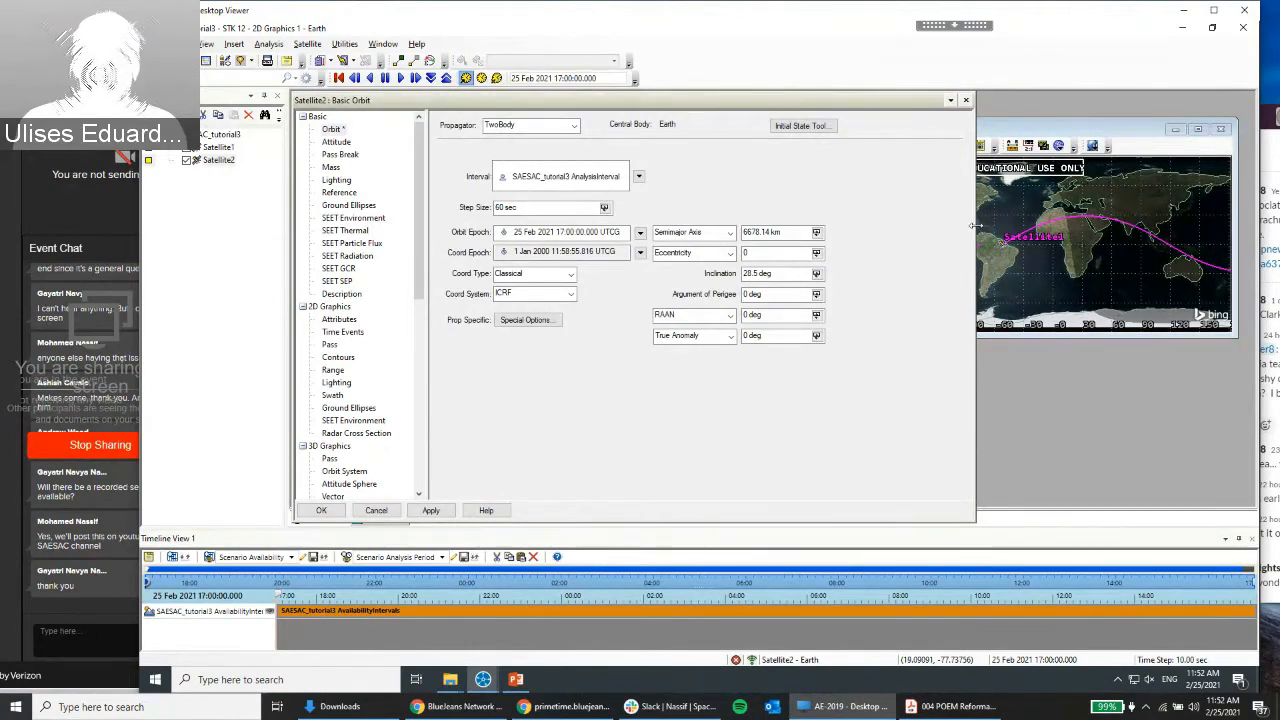
{"action": "left_click_drag", "start_coordinate": [975, 228], "coordinate": [828, 226]}
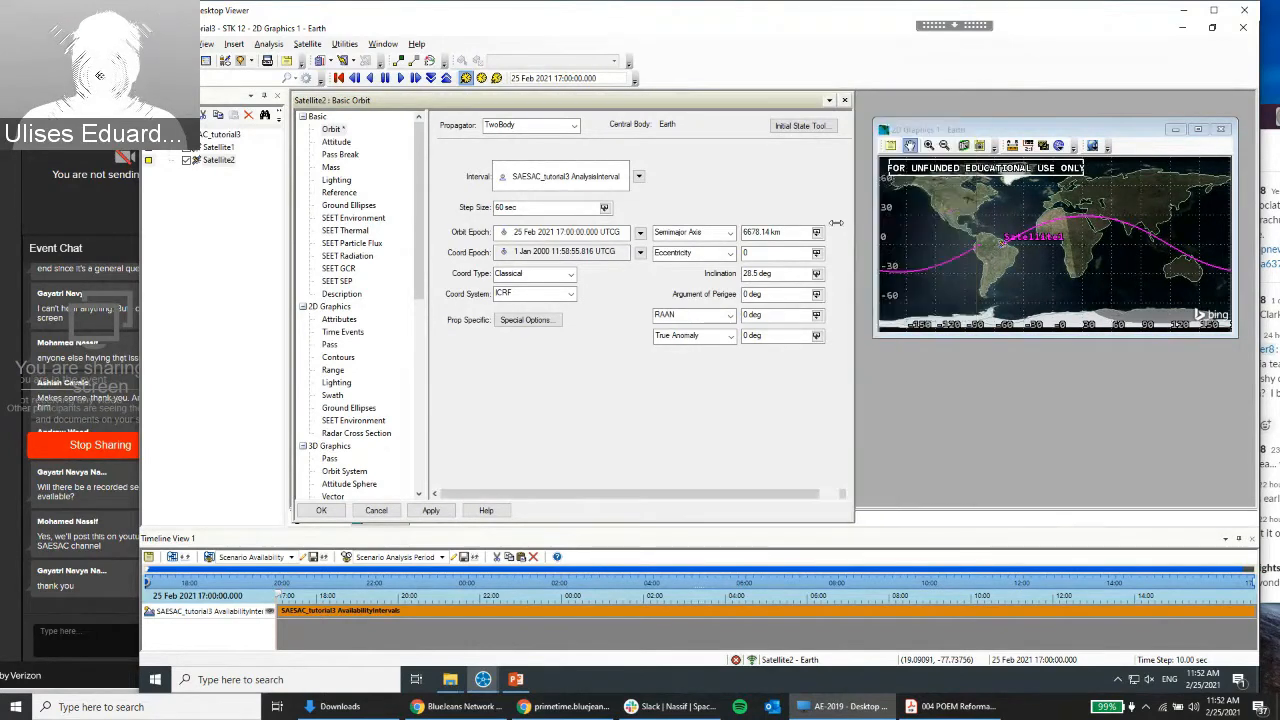
{"action": "left_click", "coordinate": [545, 128]}
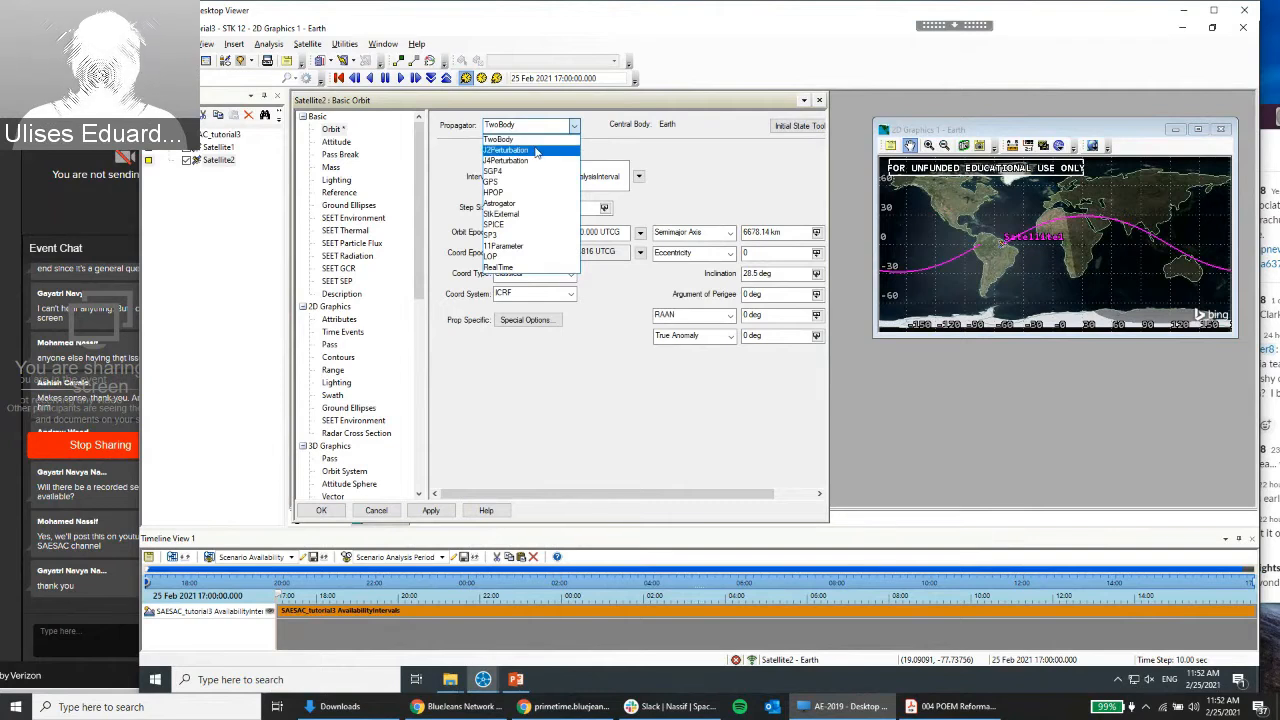
{"action": "left_click", "coordinate": [536, 151]}
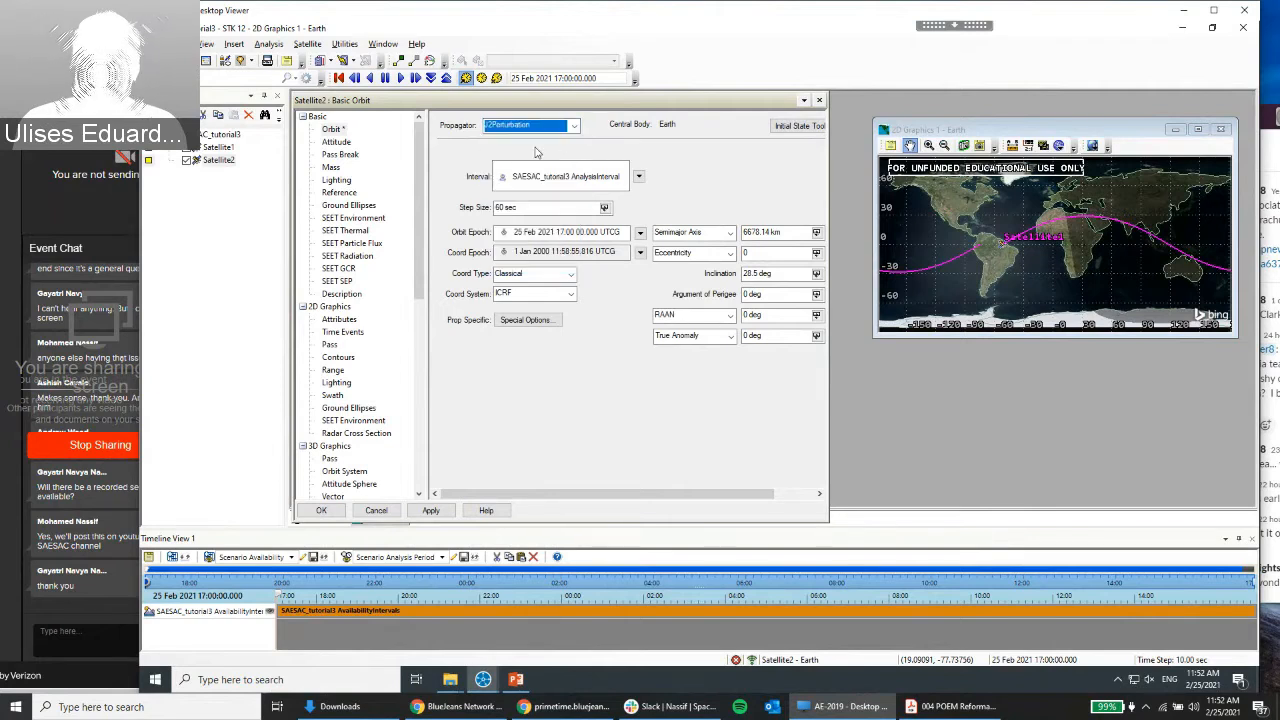
{"action": "left_click", "coordinate": [428, 510]}
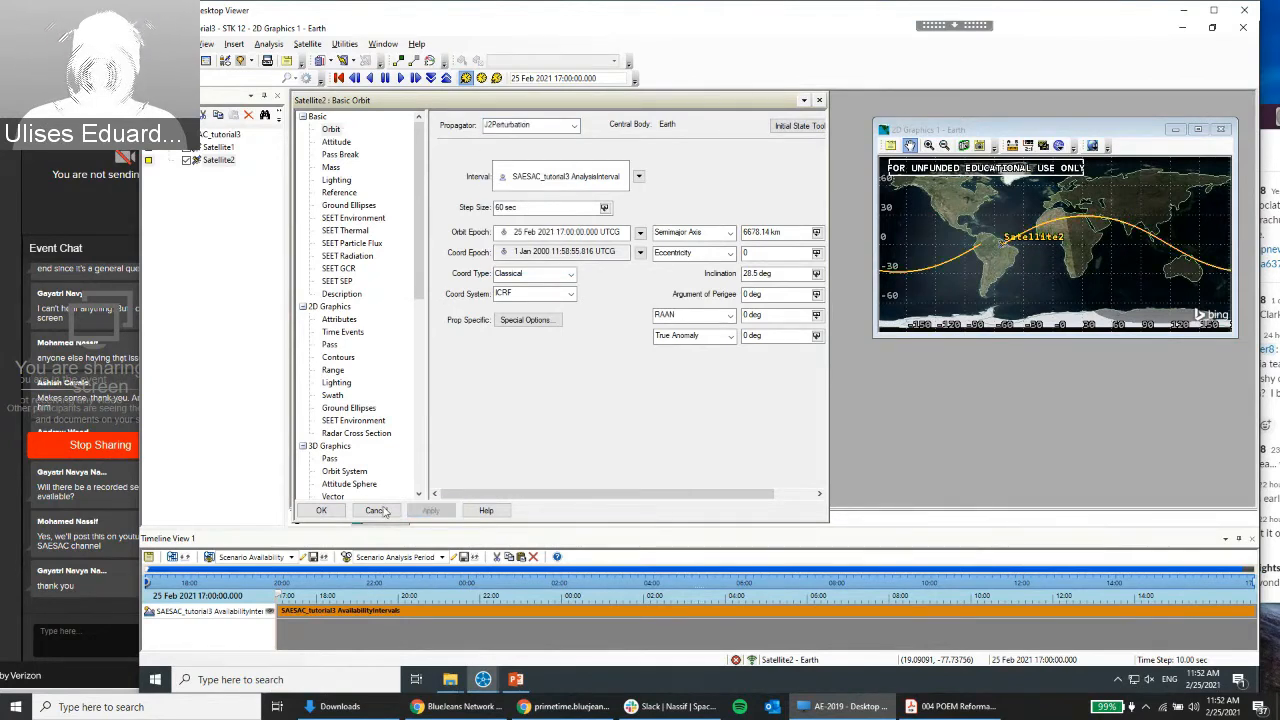
{"action": "left_click", "coordinate": [336, 511]}
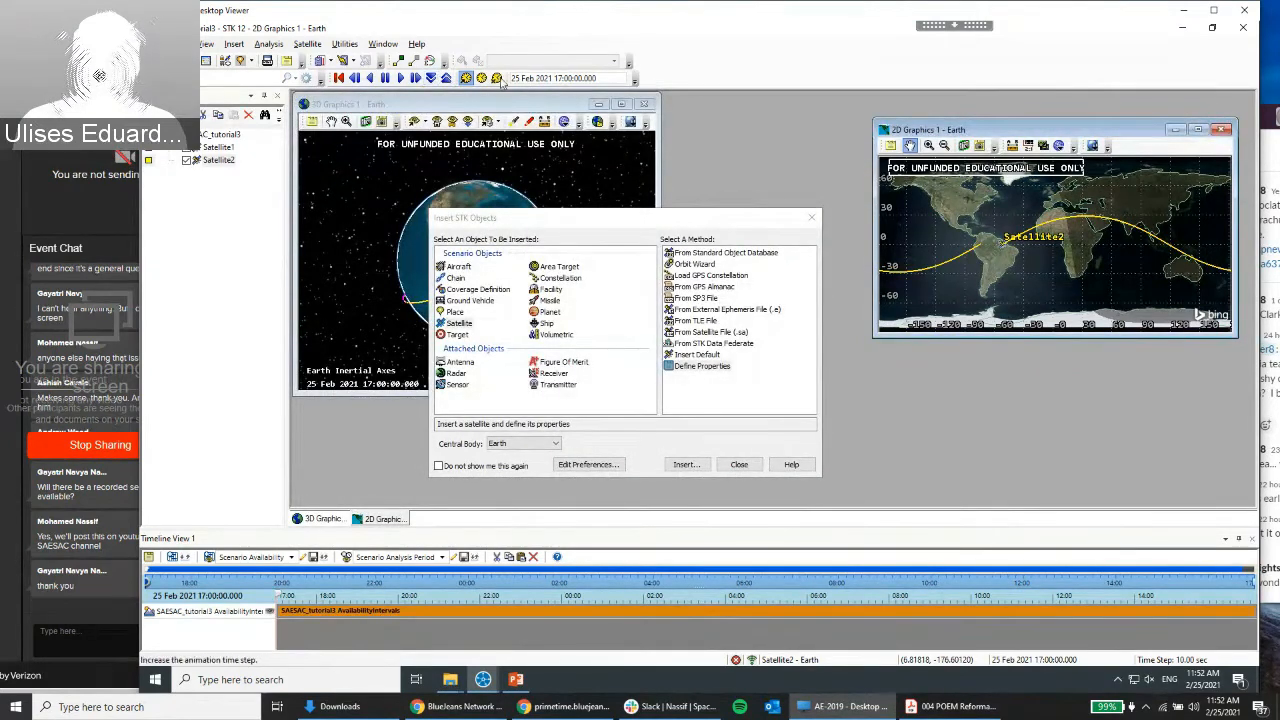
Play the scenario animation forward and increase its time step to 600 sec
{"action": "left_click", "coordinate": [400, 78]}
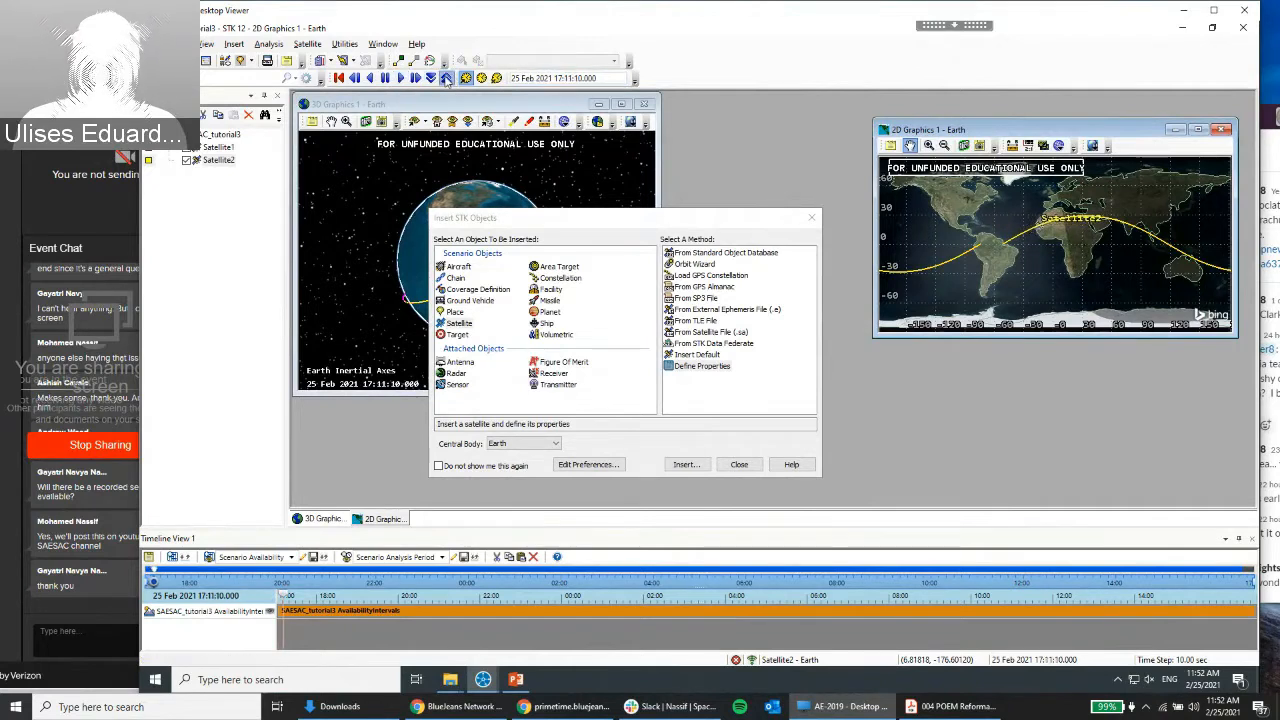
{"action": "left_click", "coordinate": [447, 78]}
{"action": "left_click", "coordinate": [447, 78]}
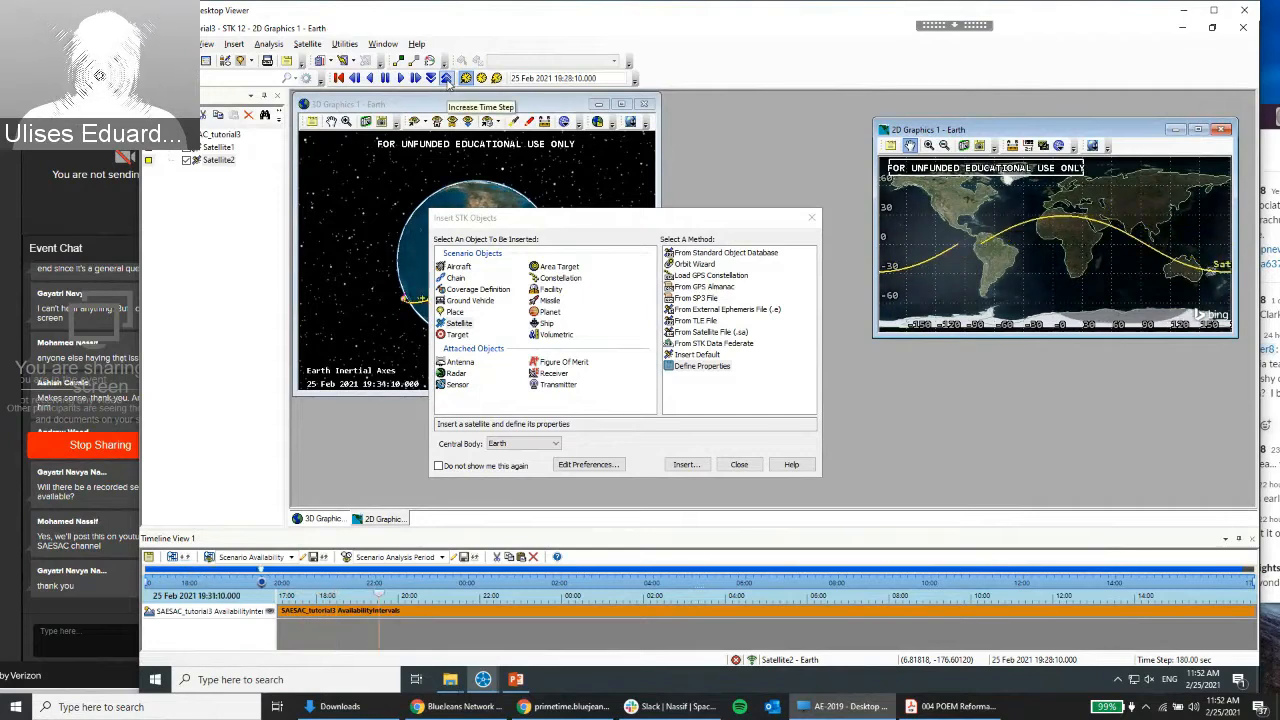
{"action": "left_click", "coordinate": [447, 78]}
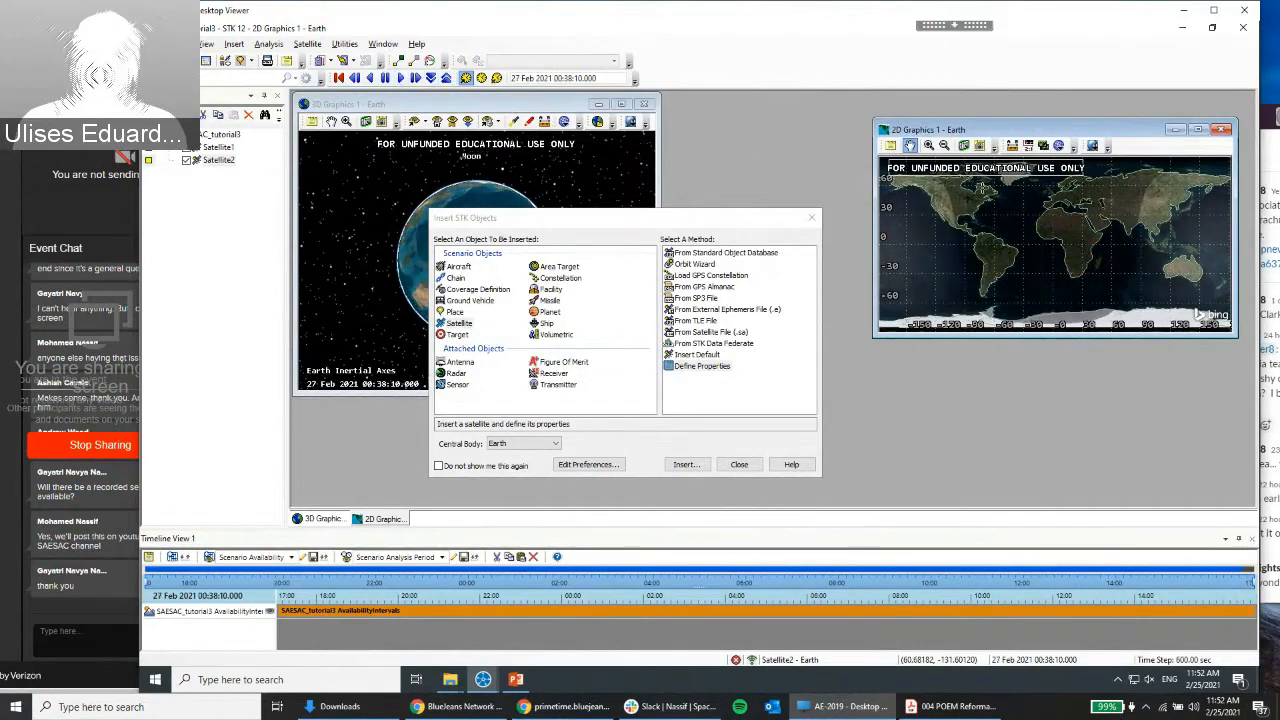
Set the SAESAC_tutorial3 scenario's analysis stop time to +40 days, after closing the object insertion dialog, and accept the change
{"action": "left_click", "coordinate": [237, 137]}
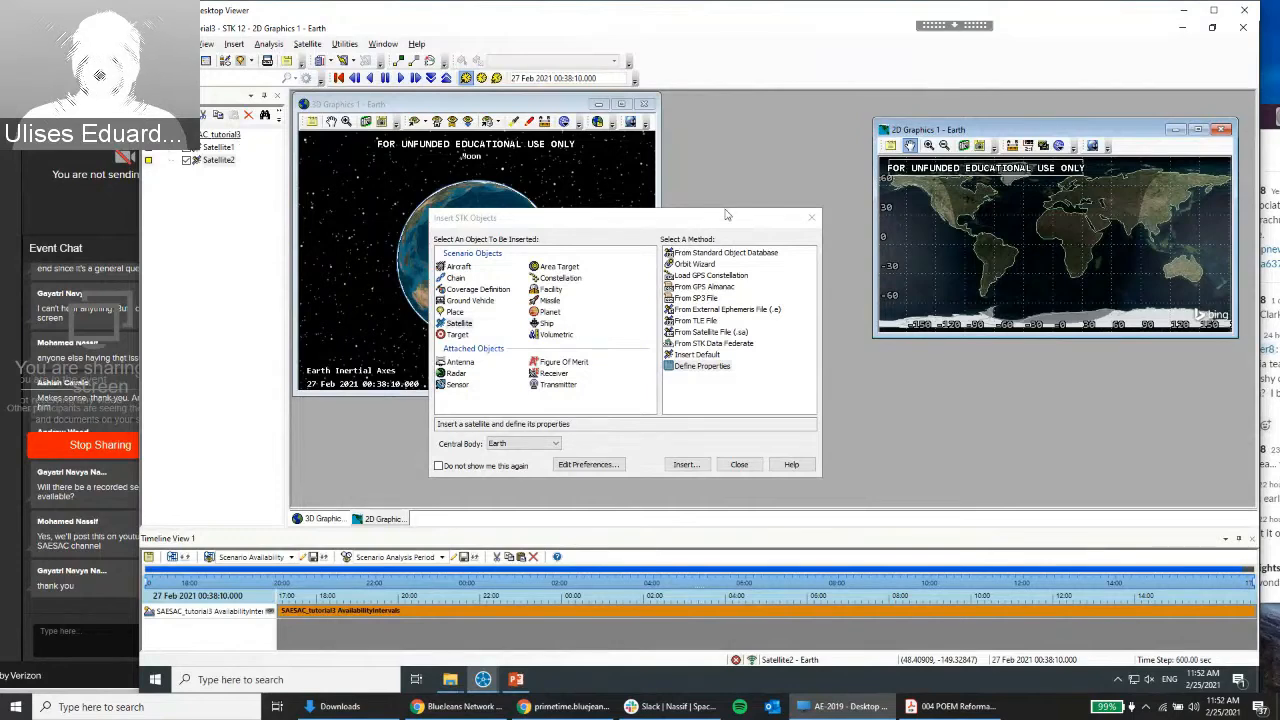
{"action": "left_click", "coordinate": [811, 217]}
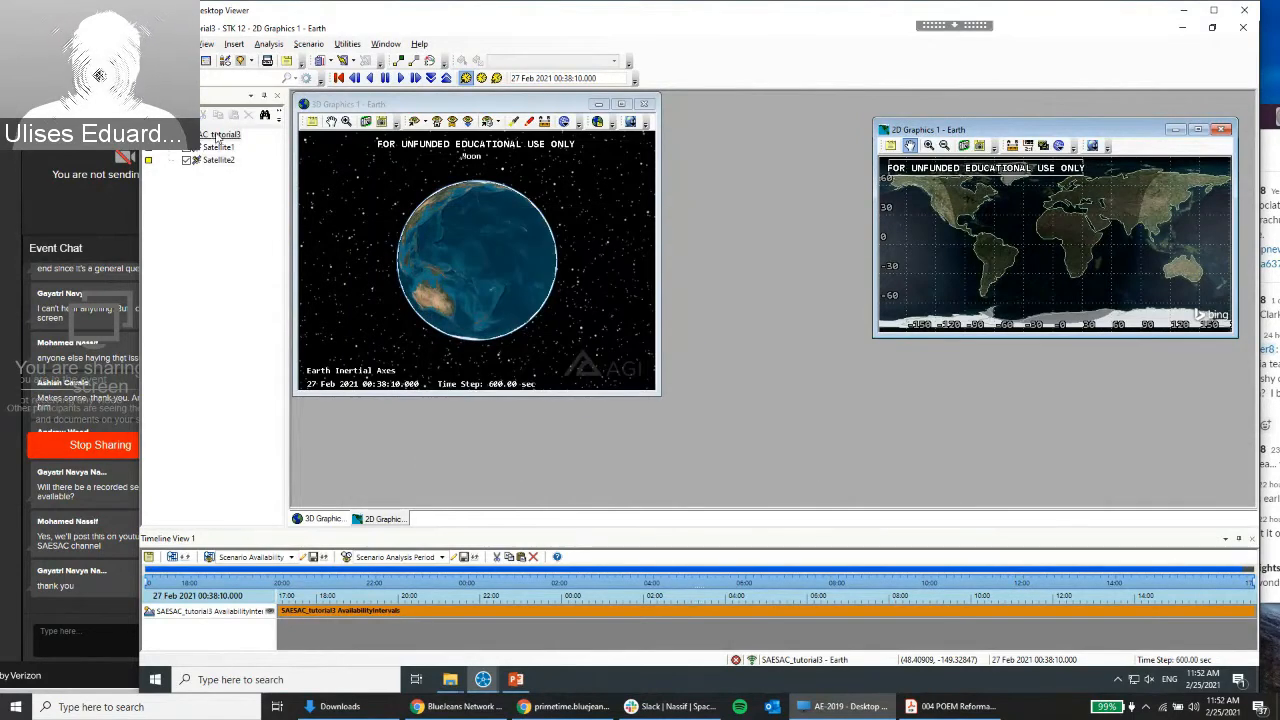
{"action": "double_click", "coordinate": [216, 137]}
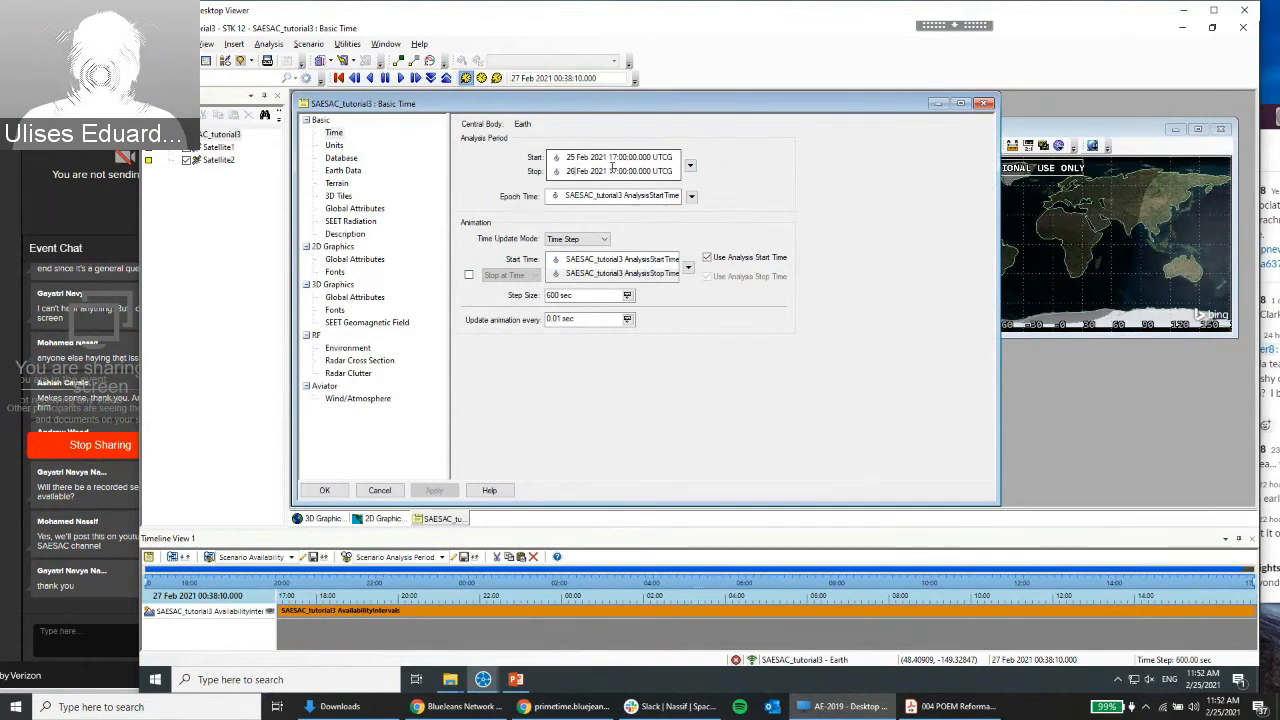
{"action": "key", "text": "BackSpace"}
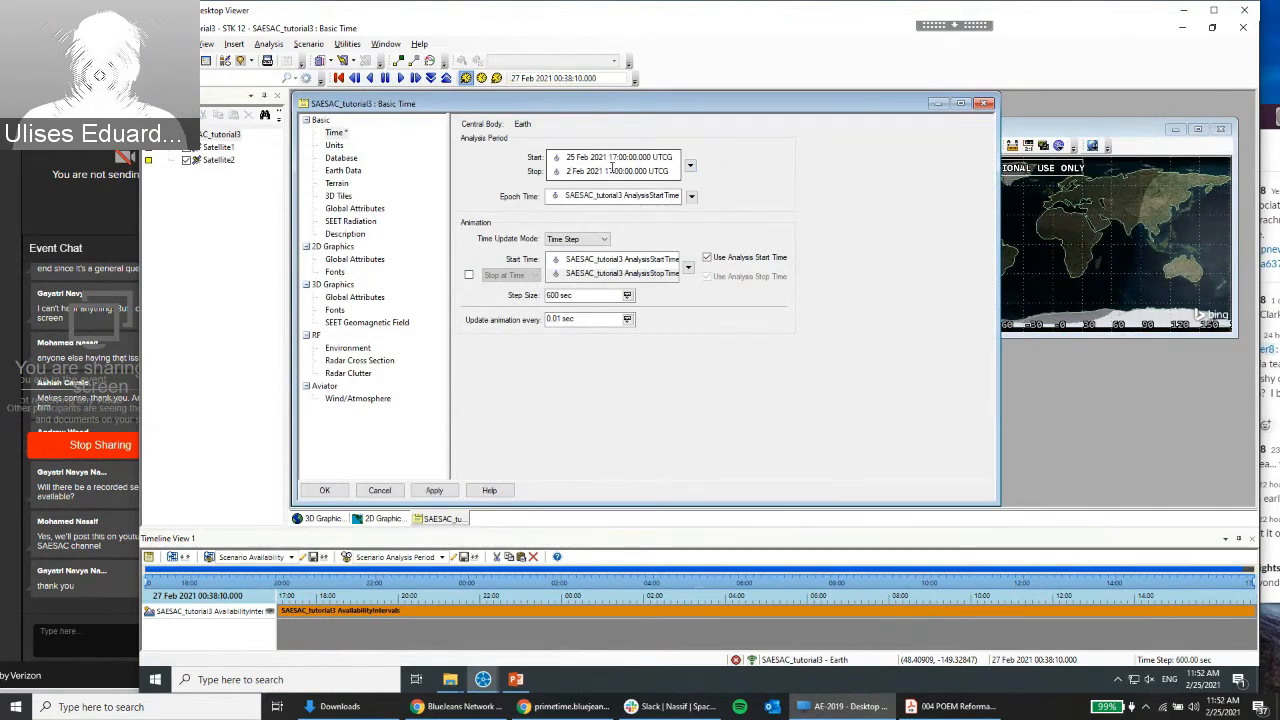
{"action": "key", "text": "BackSpace"}
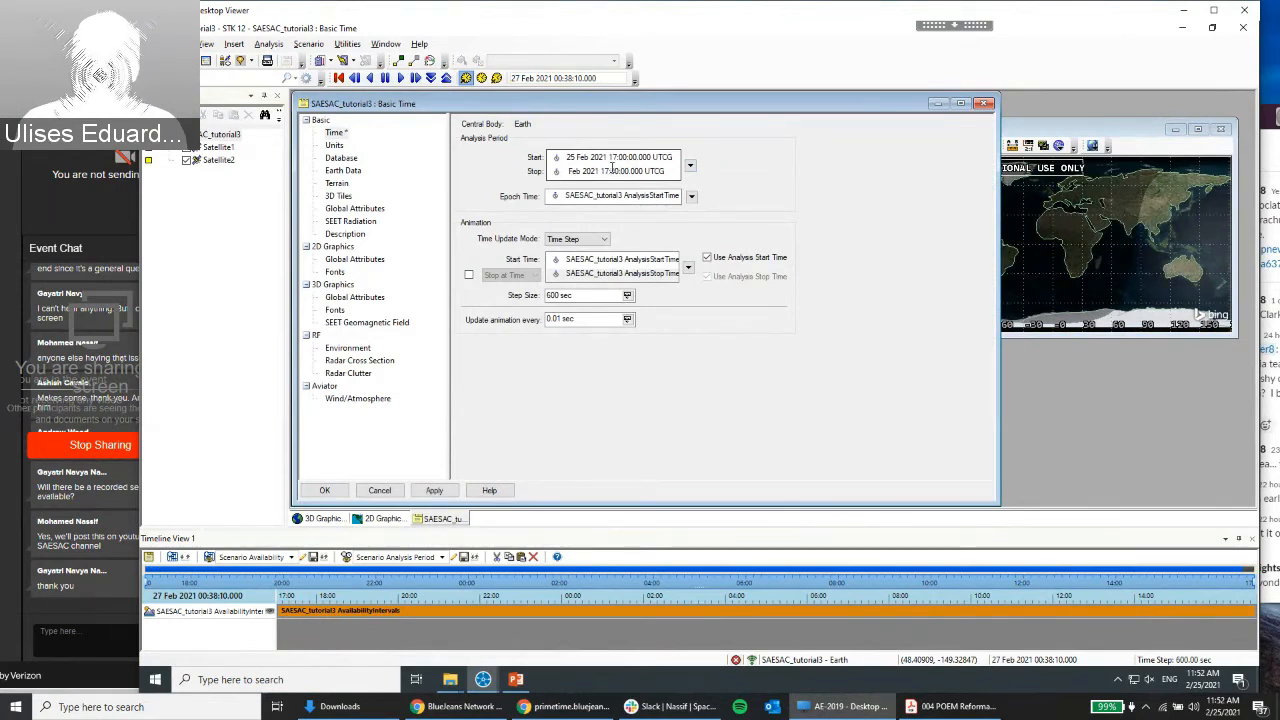
{"action": "key", "text": "shift+End"}
{"action": "type", "text": "+"}
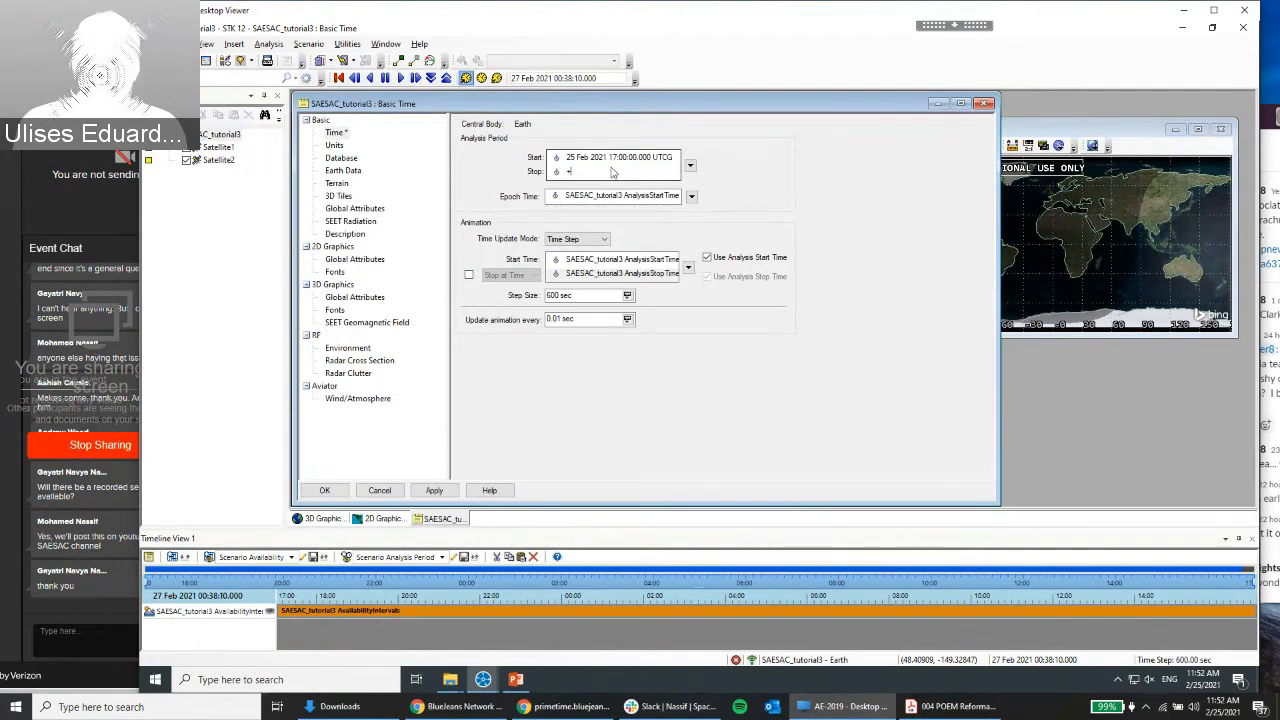
{"action": "type", "text": "40 days"}
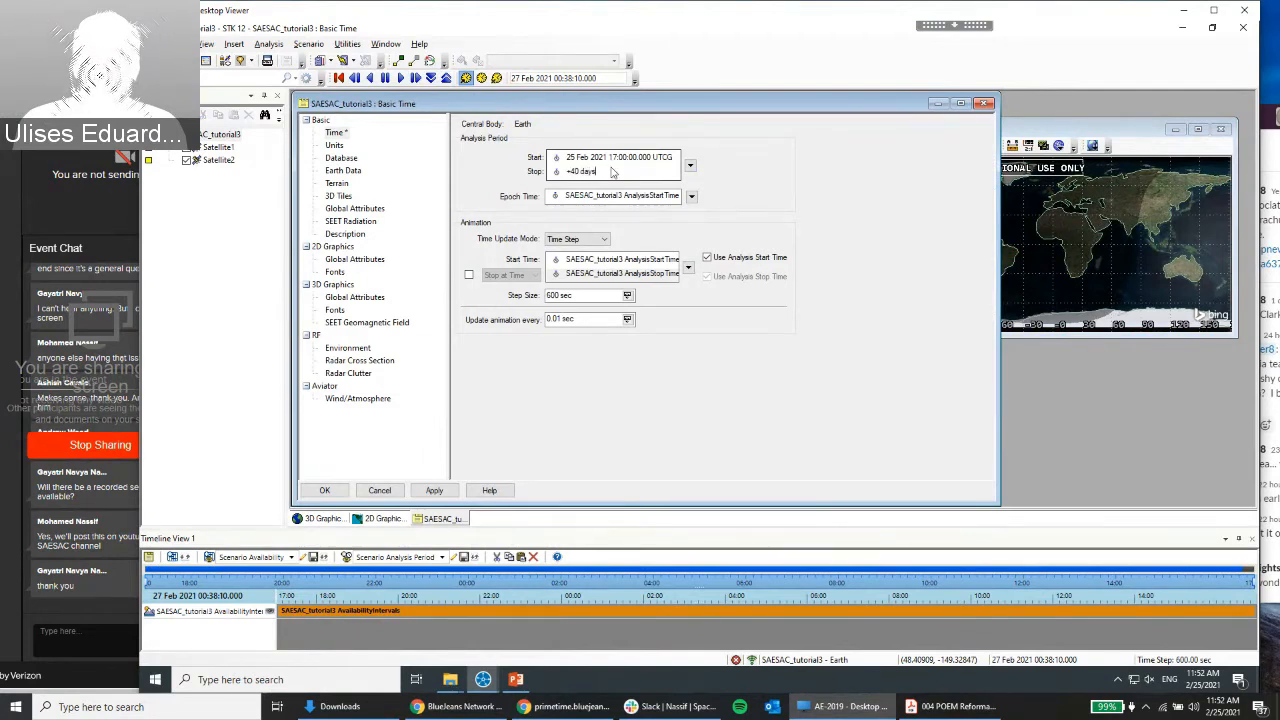
{"action": "left_click", "coordinate": [428, 490]}
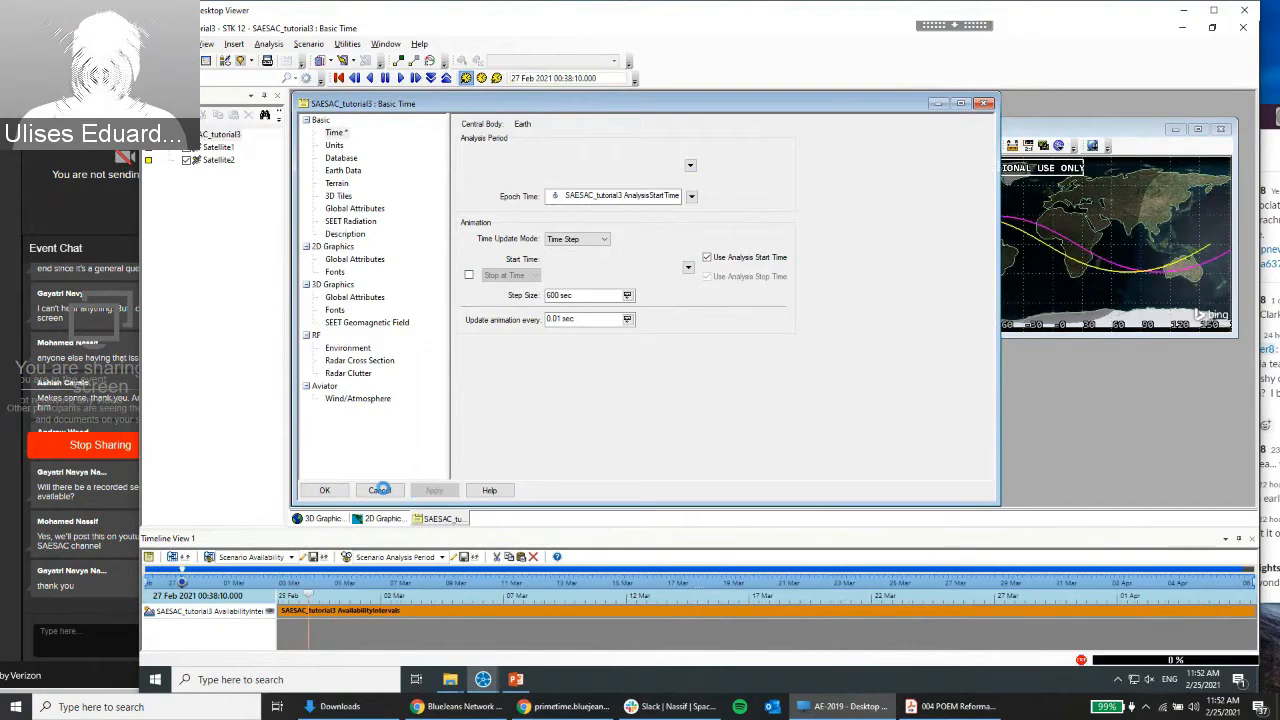
{"action": "left_click", "coordinate": [343, 490]}
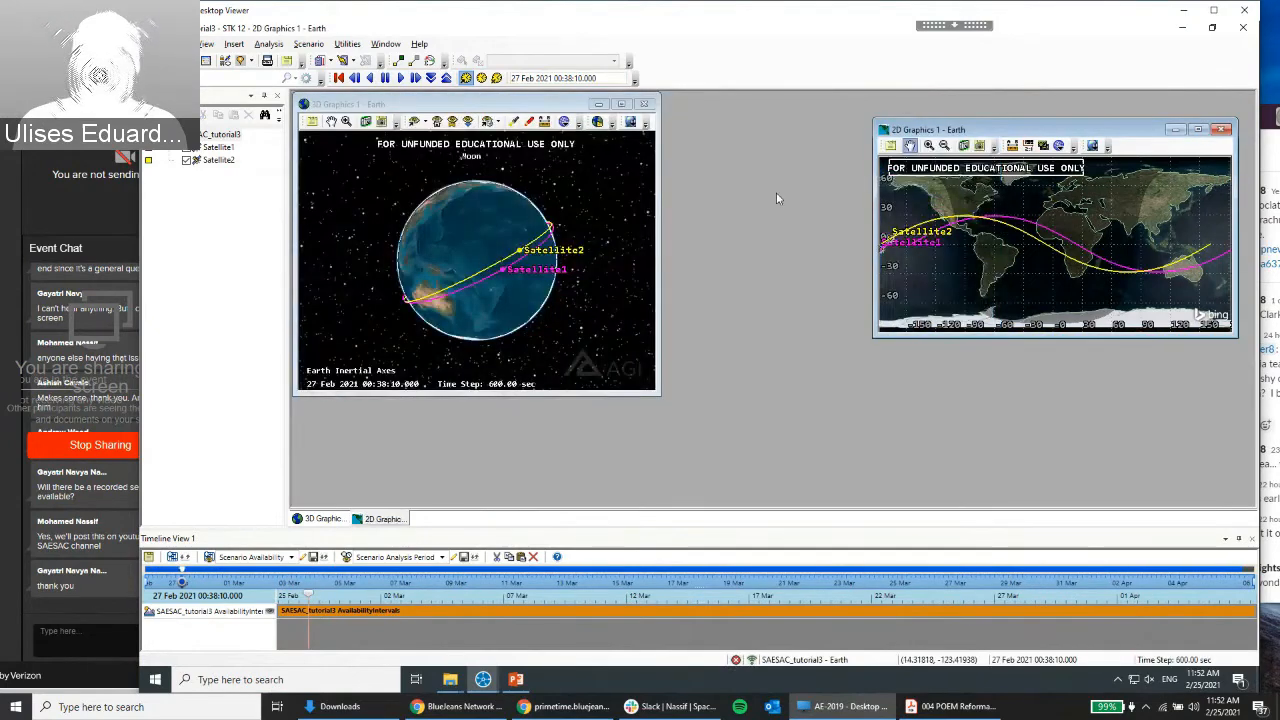
Insert a third satellite through Define Properties with the J4Perturbation propagator and the default orbital elements
{"action": "left_click_drag", "start_coordinate": [566, 210], "coordinate": [510, 212]}
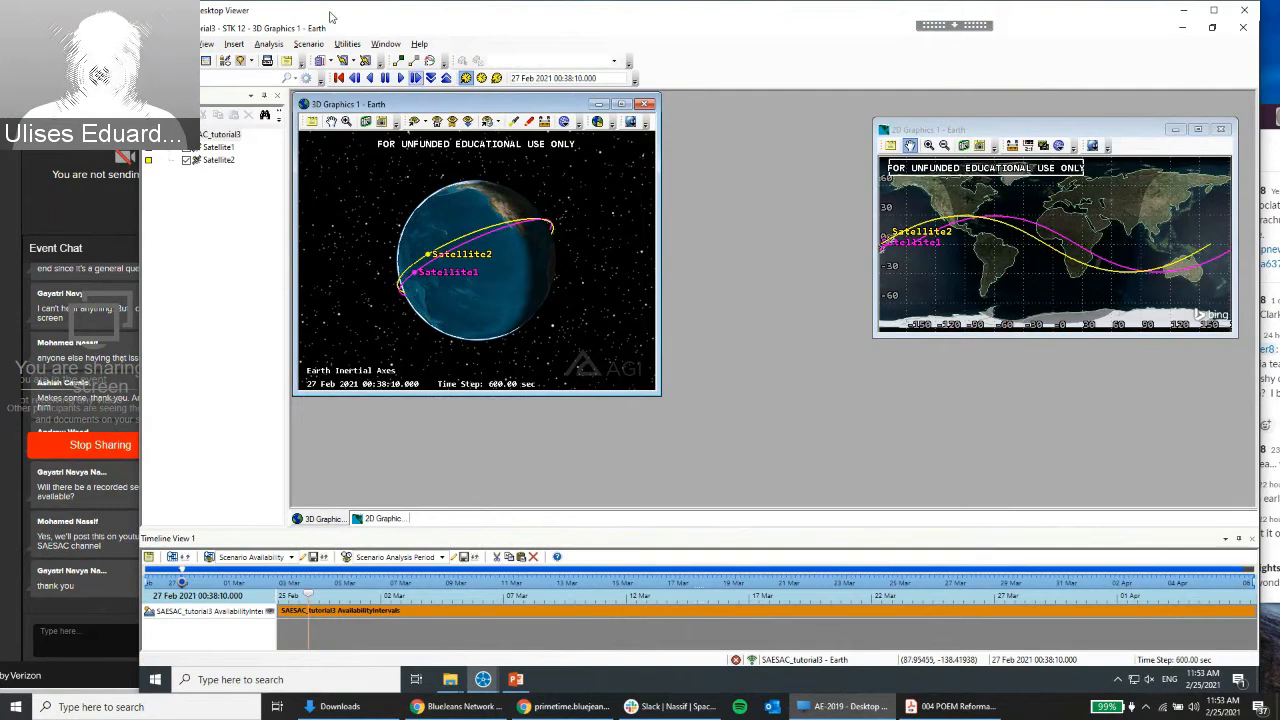
{"action": "left_click", "coordinate": [268, 45]}
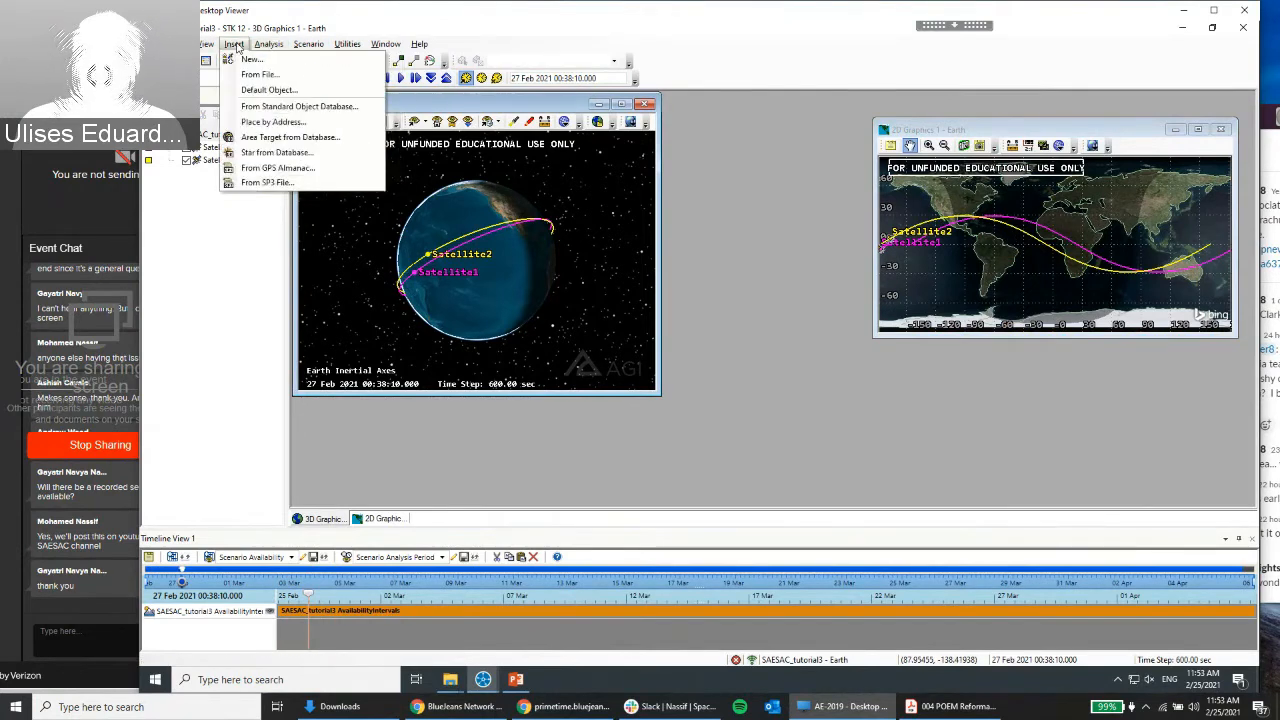
{"action": "left_click", "coordinate": [248, 59]}
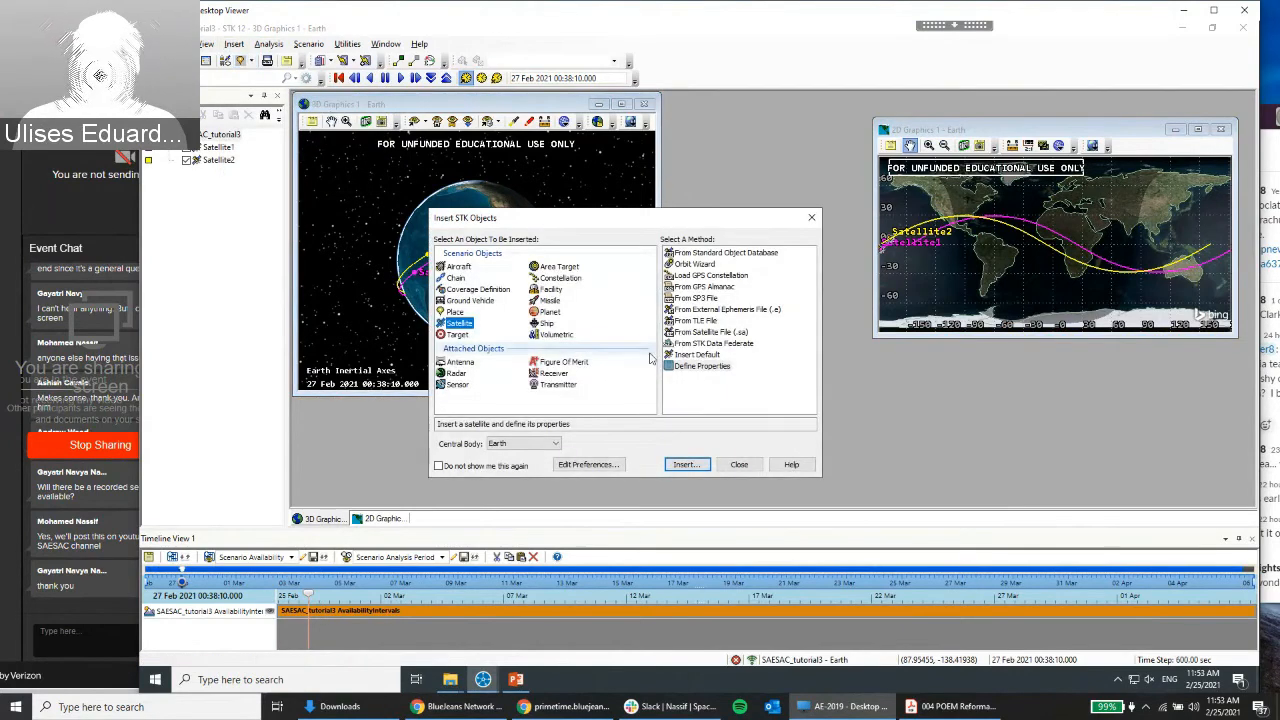
{"action": "left_click", "coordinate": [702, 365]}
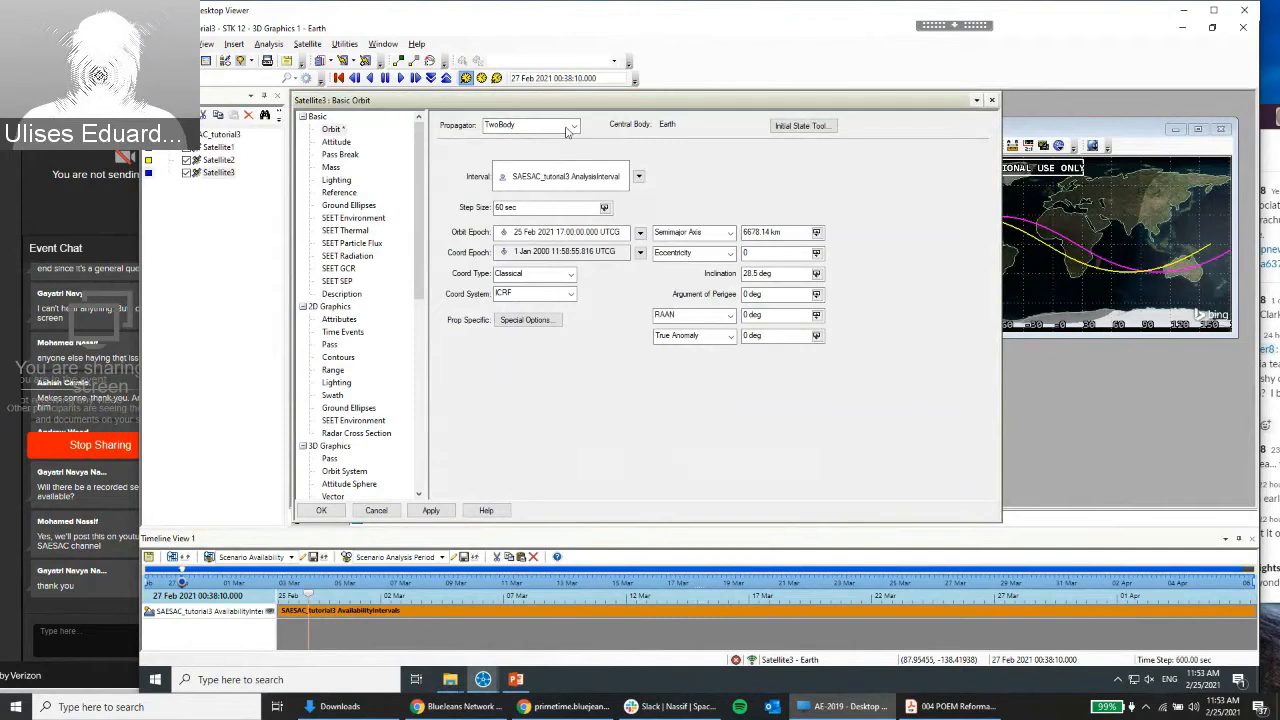
{"action": "left_click", "coordinate": [572, 127]}
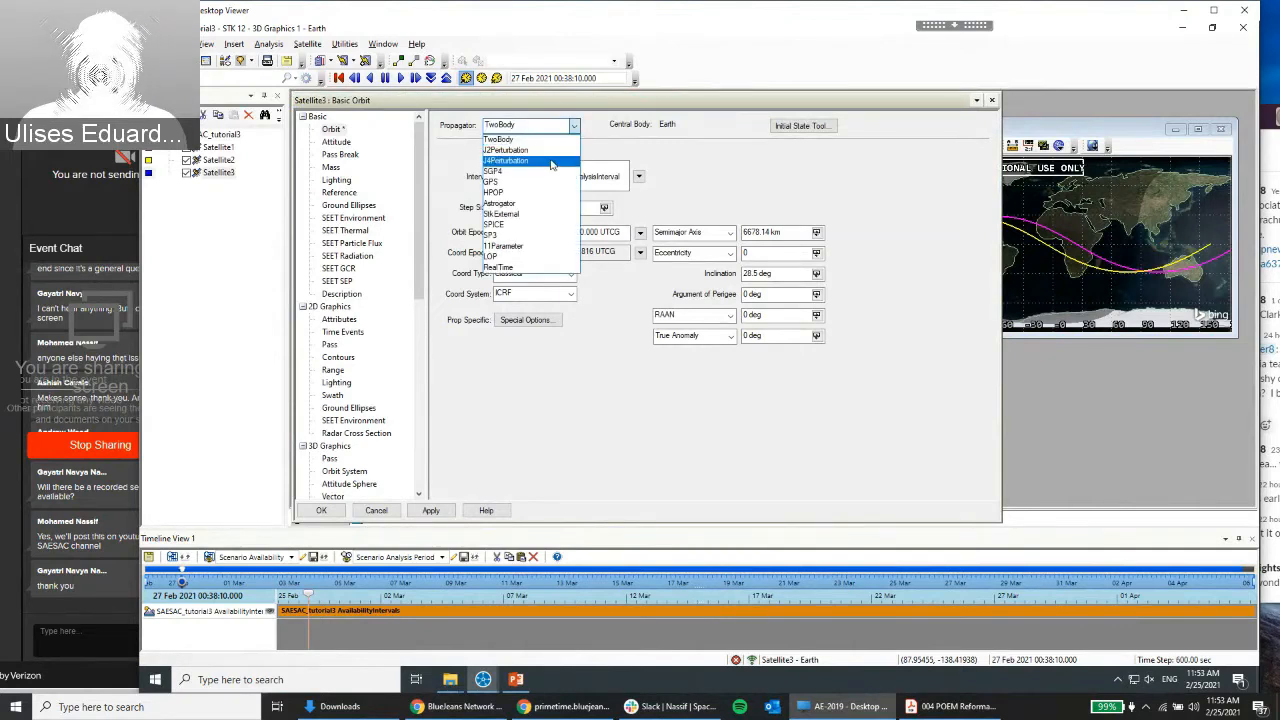
{"action": "left_click", "coordinate": [550, 162]}
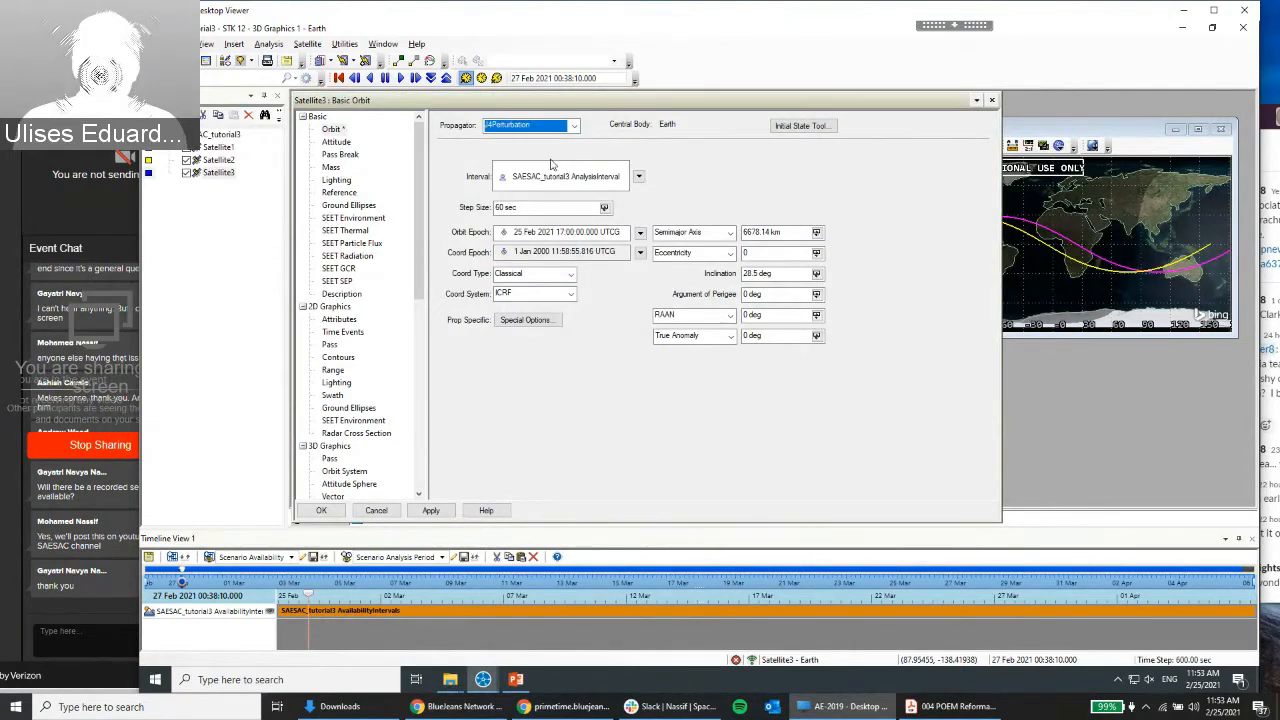
{"action": "left_click", "coordinate": [430, 510]}
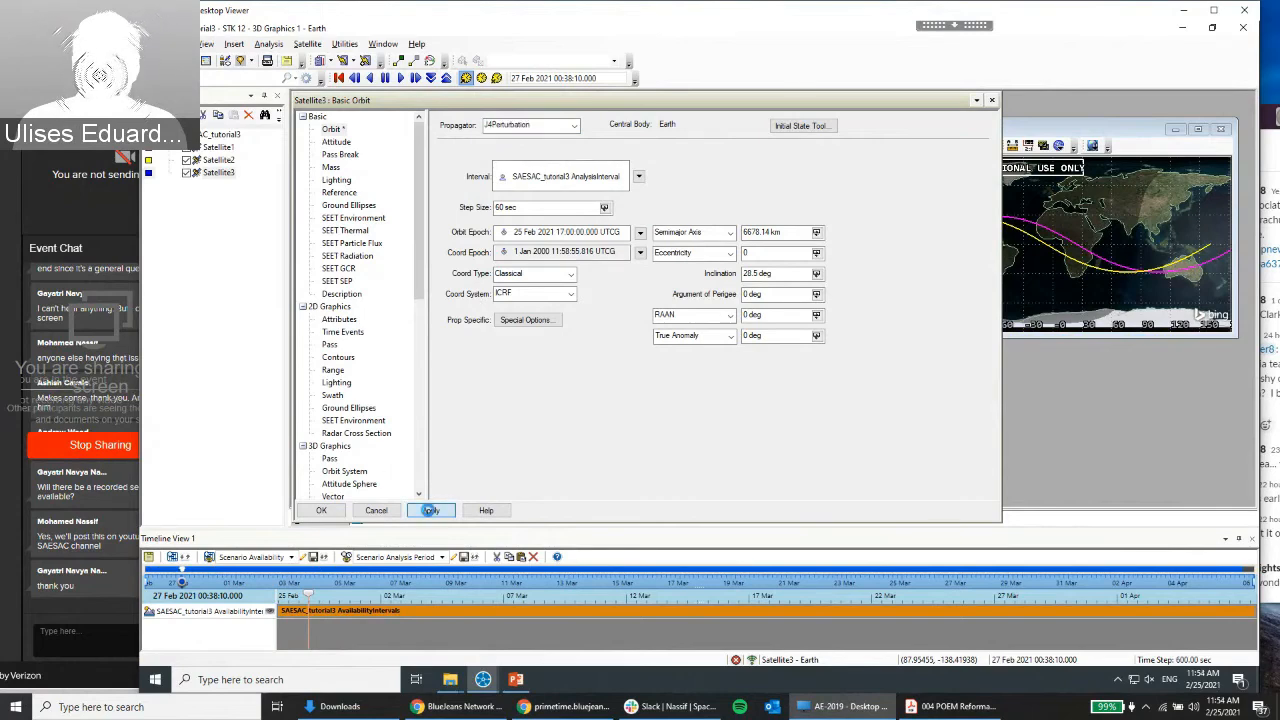
{"action": "left_click", "coordinate": [321, 510]}
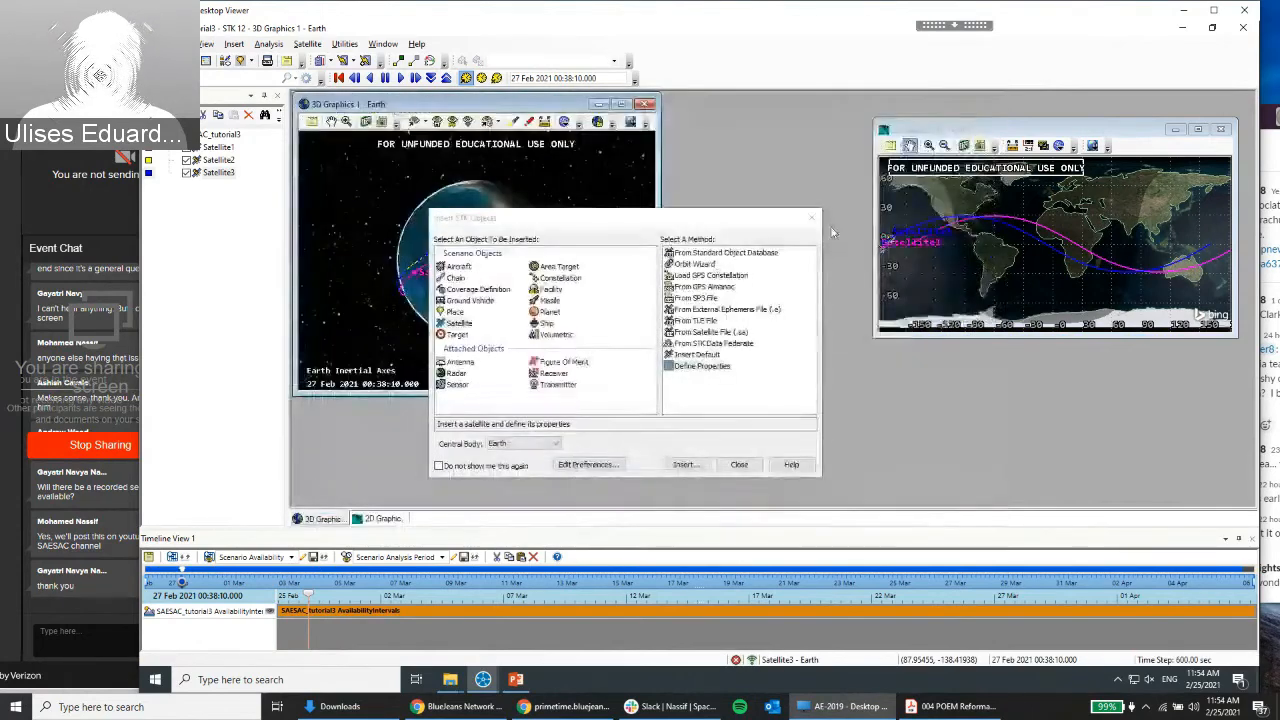
{"action": "left_click_drag", "start_coordinate": [746, 218], "coordinate": [739, 313]}
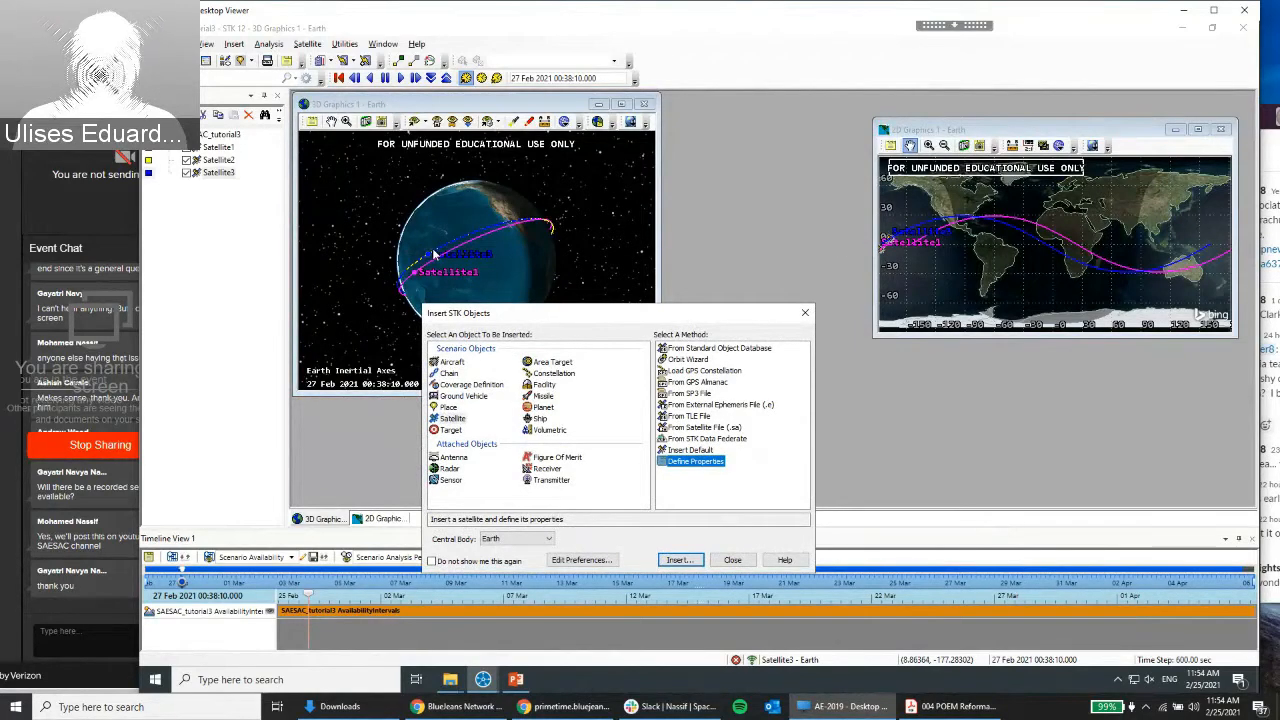
Insert a fourth satellite through Define Properties and choose the HPOP propagator
{"action": "left_click_drag", "start_coordinate": [557, 316], "coordinate": [522, 205]}
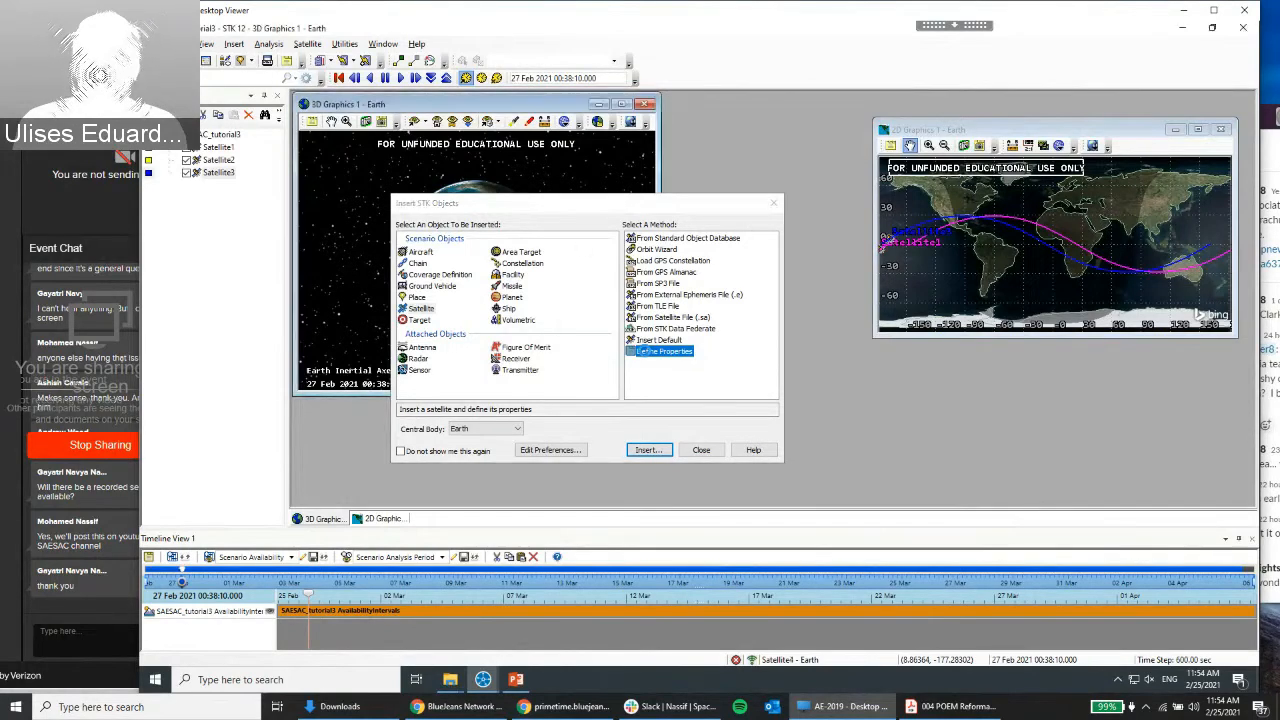
{"action": "left_click", "coordinate": [540, 130]}
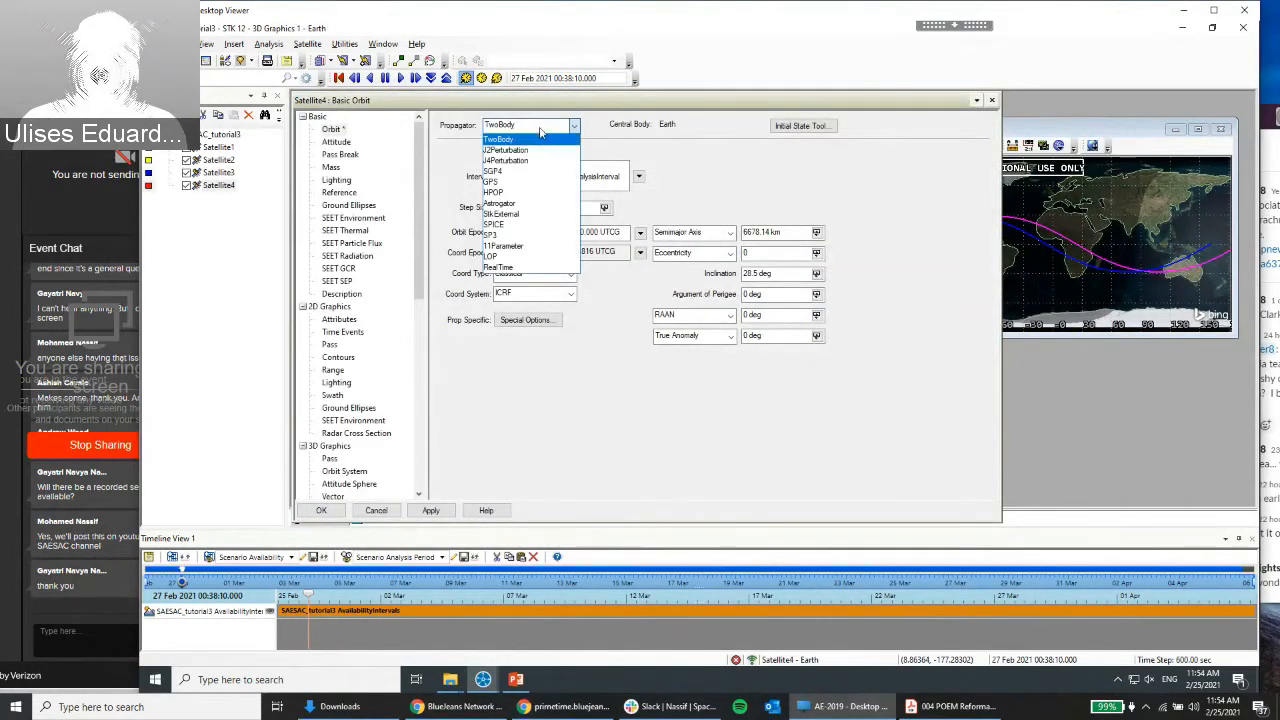
{"action": "left_click", "coordinate": [518, 193]}
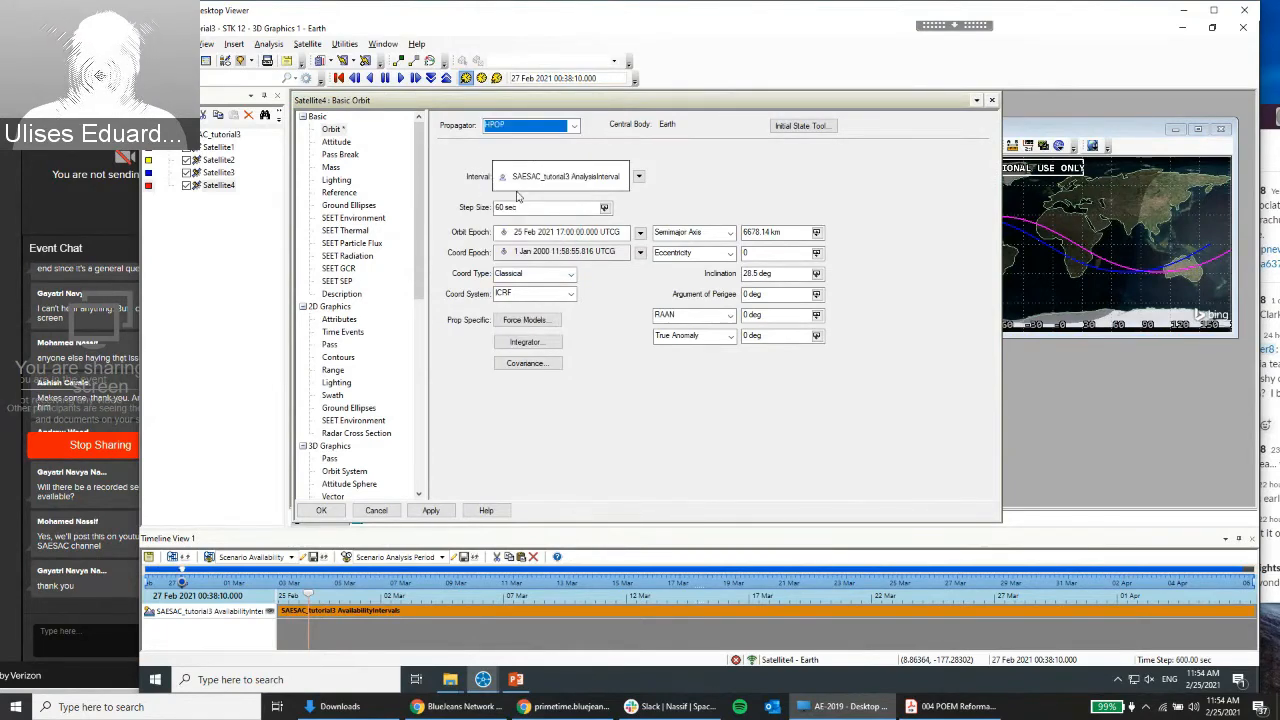
Review the gravity, drag and SRP settings in the fourth satellite's force models and accept them with their defaults
{"action": "left_click", "coordinate": [545, 320]}
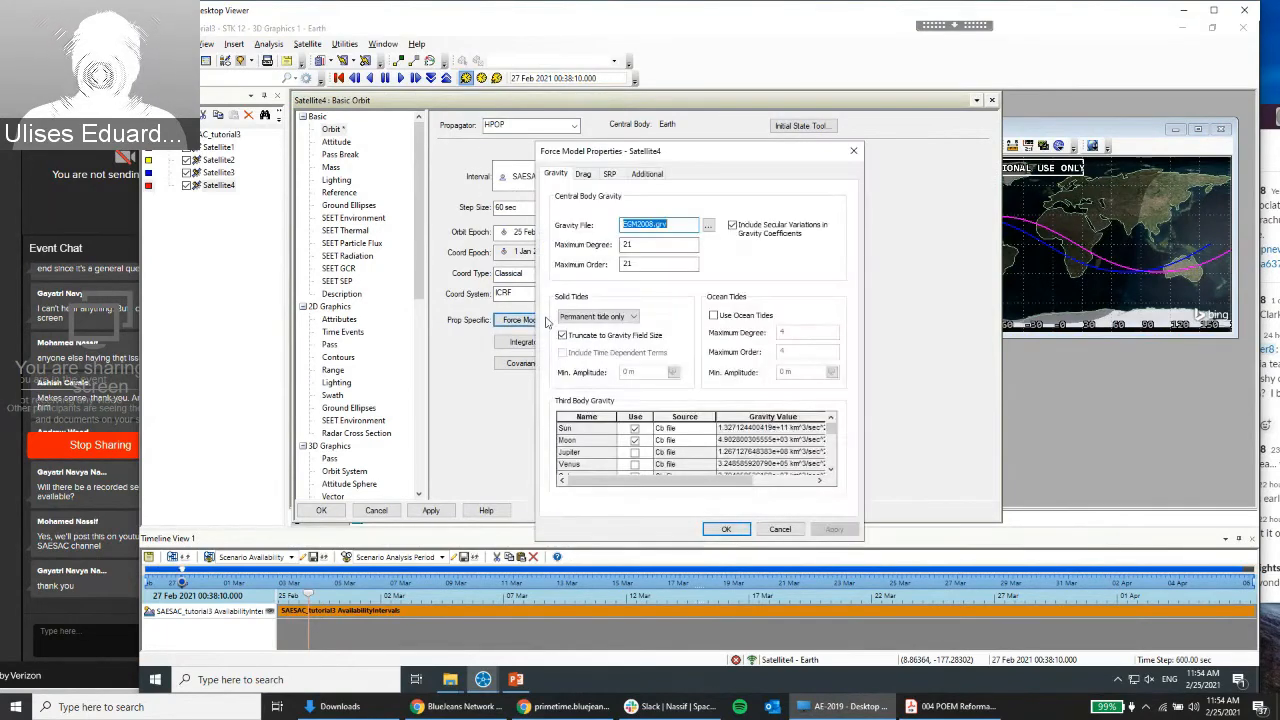
{"action": "left_click_drag", "start_coordinate": [645, 160], "coordinate": [612, 95]}
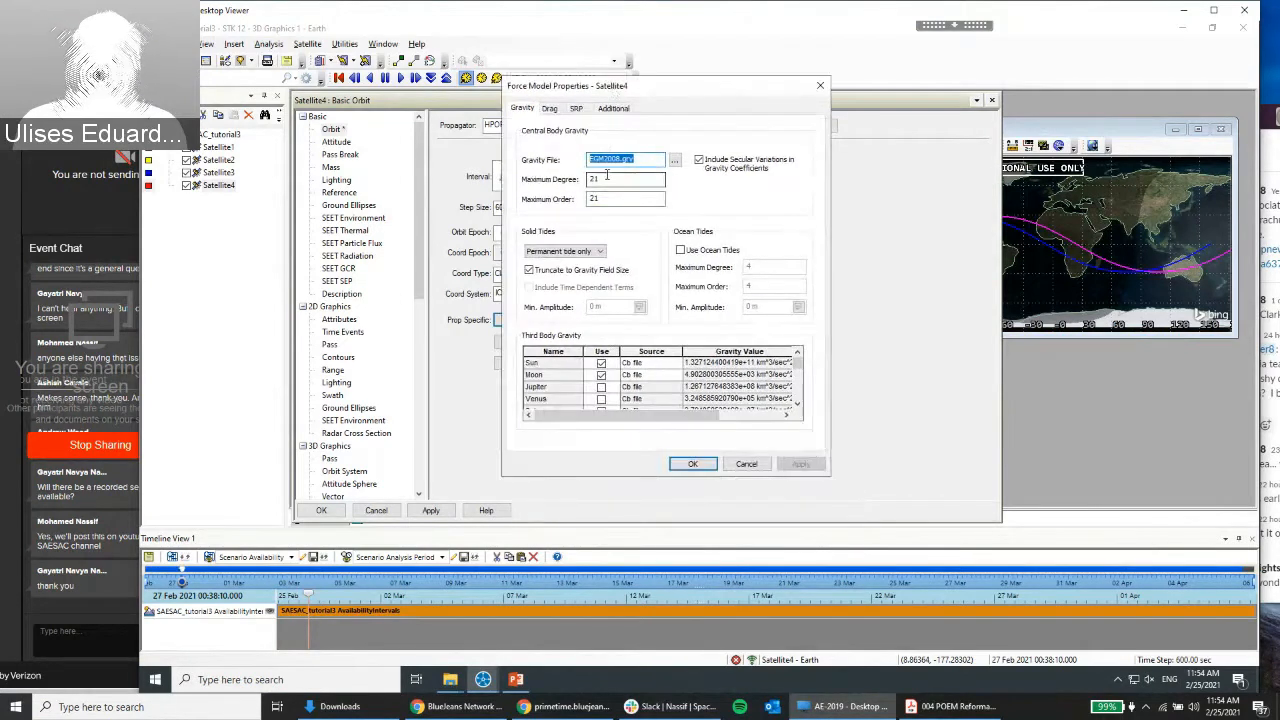
{"action": "key", "text": "Tab"}
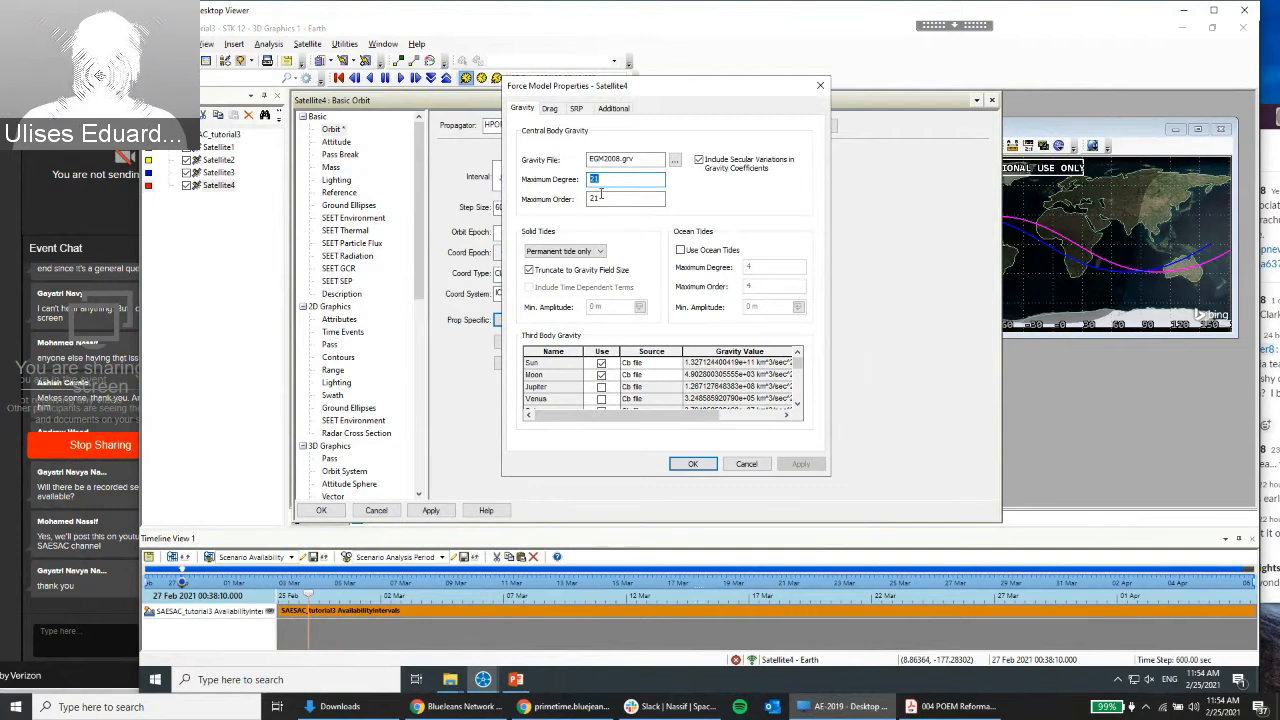
{"action": "left_click", "coordinate": [552, 113]}
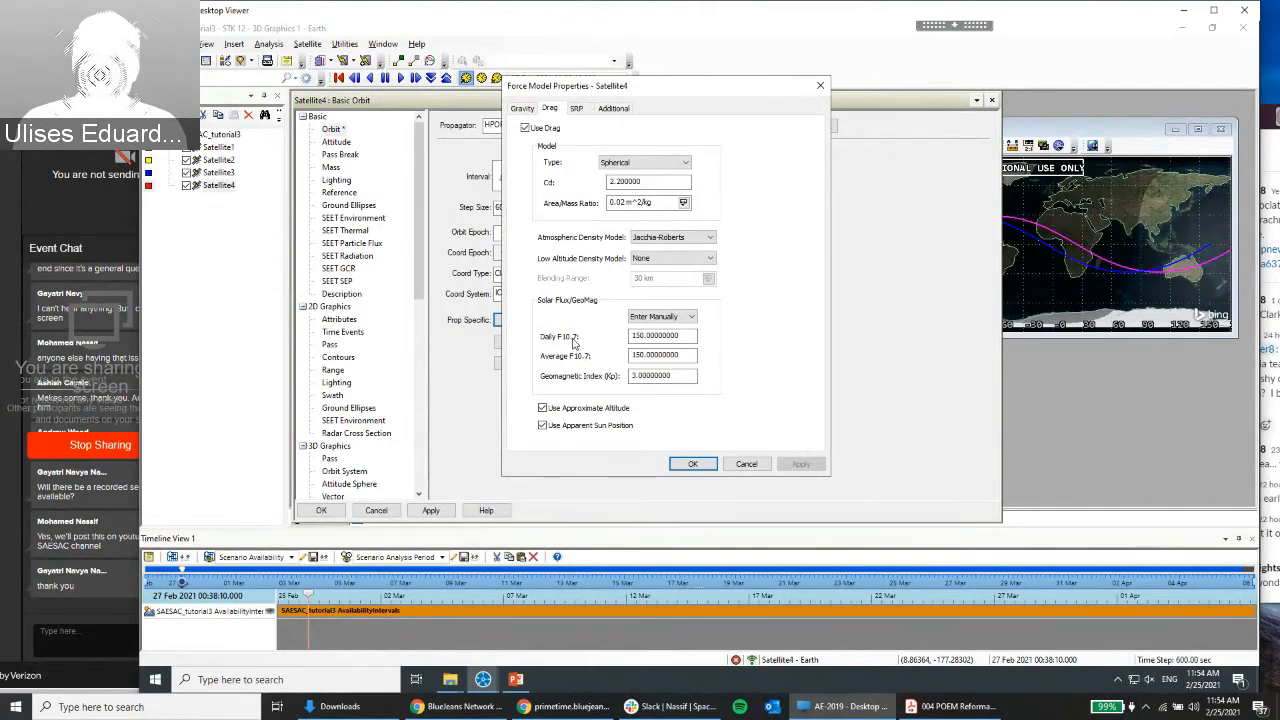
{"action": "left_click", "coordinate": [577, 109]}
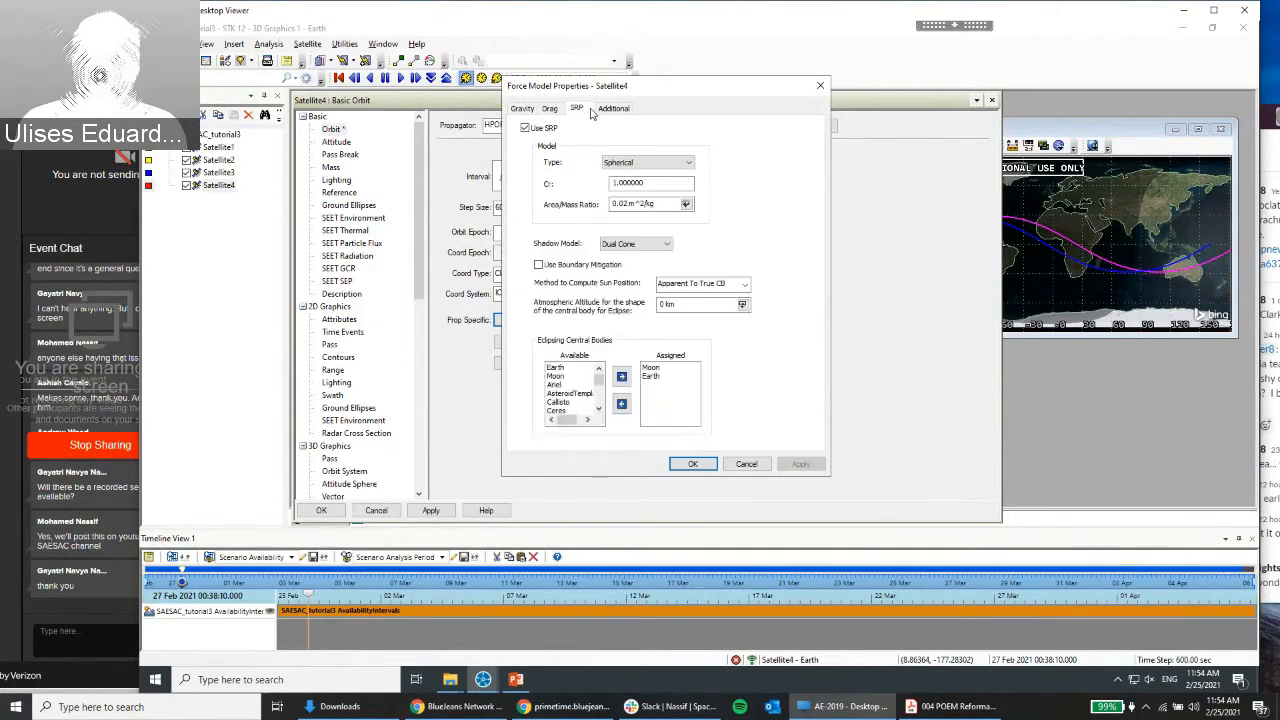
{"action": "left_click", "coordinate": [692, 463]}
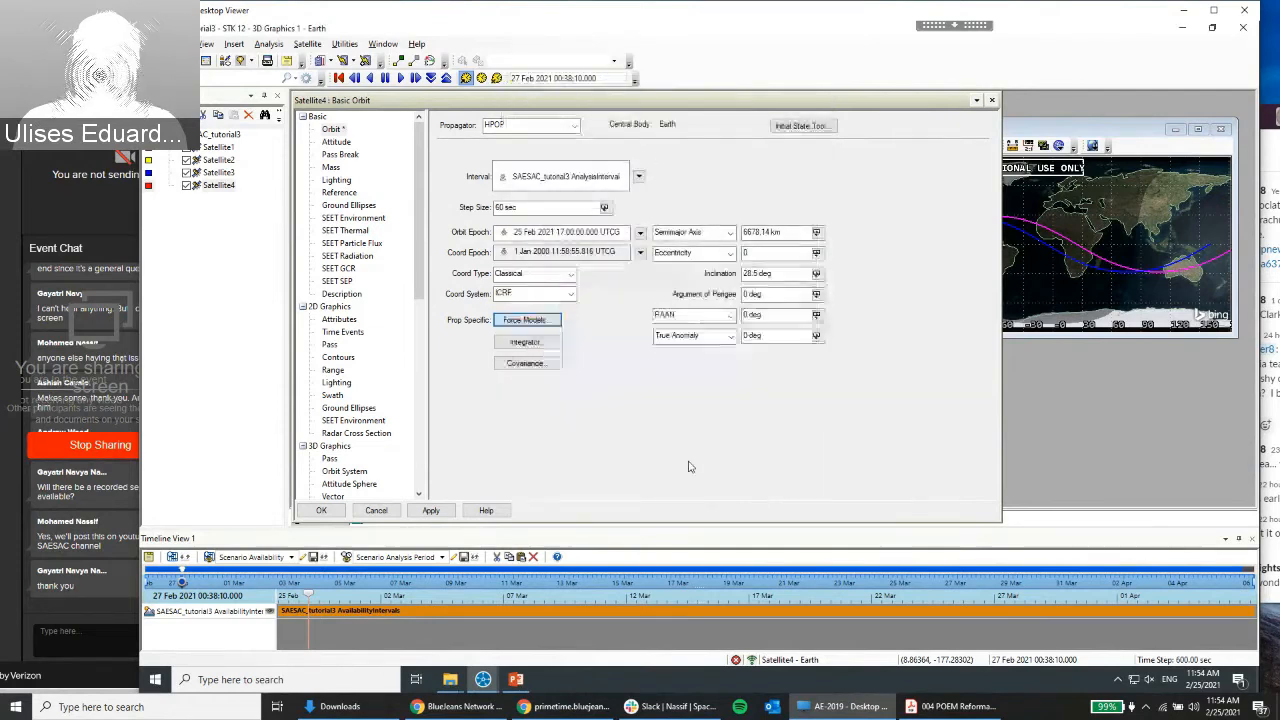
Apply the fourth satellite's HPOP orbit, close its properties and move the object insertion dialog clear of the globe
{"action": "left_click", "coordinate": [425, 511]}
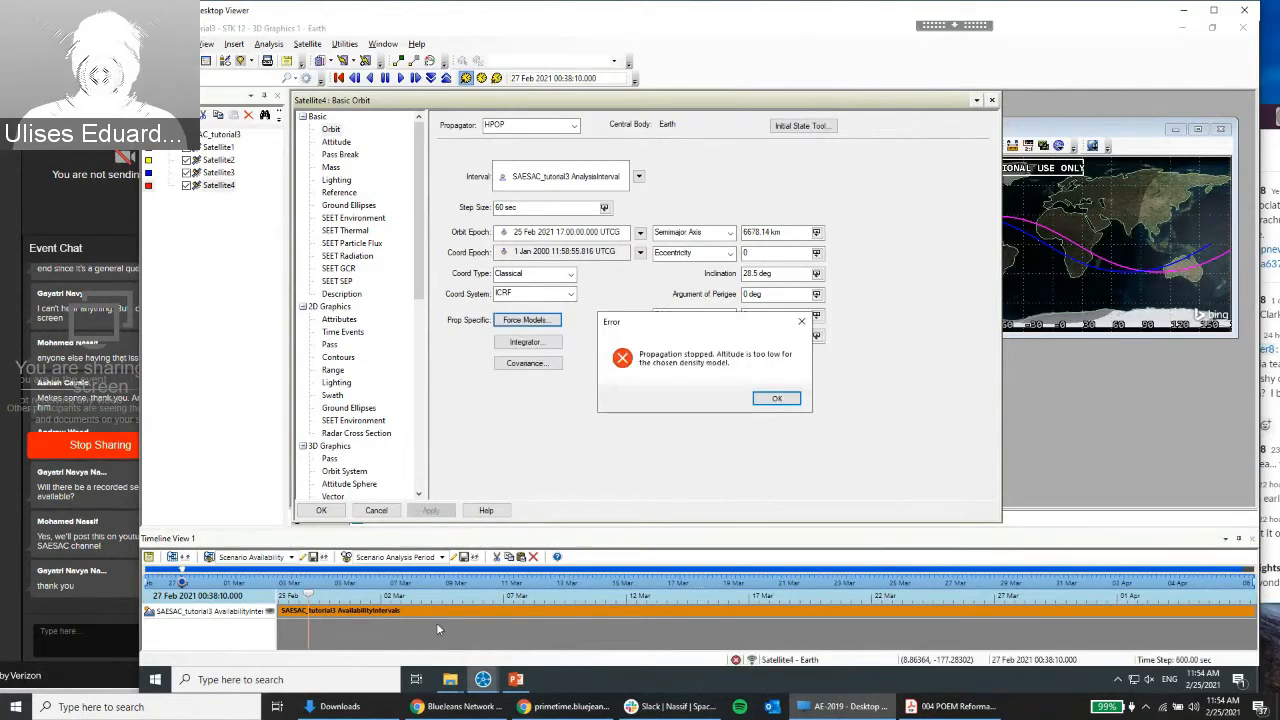
{"action": "left_click", "coordinate": [775, 400]}
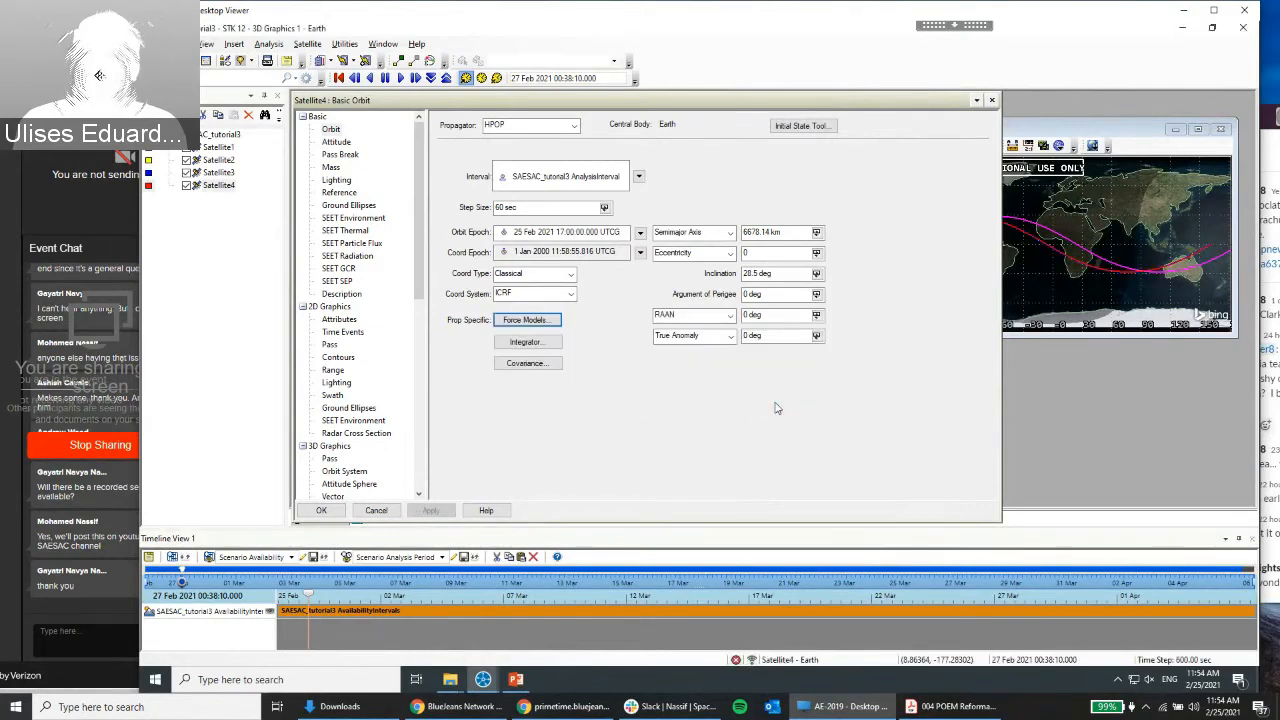
{"action": "left_click", "coordinate": [992, 102]}
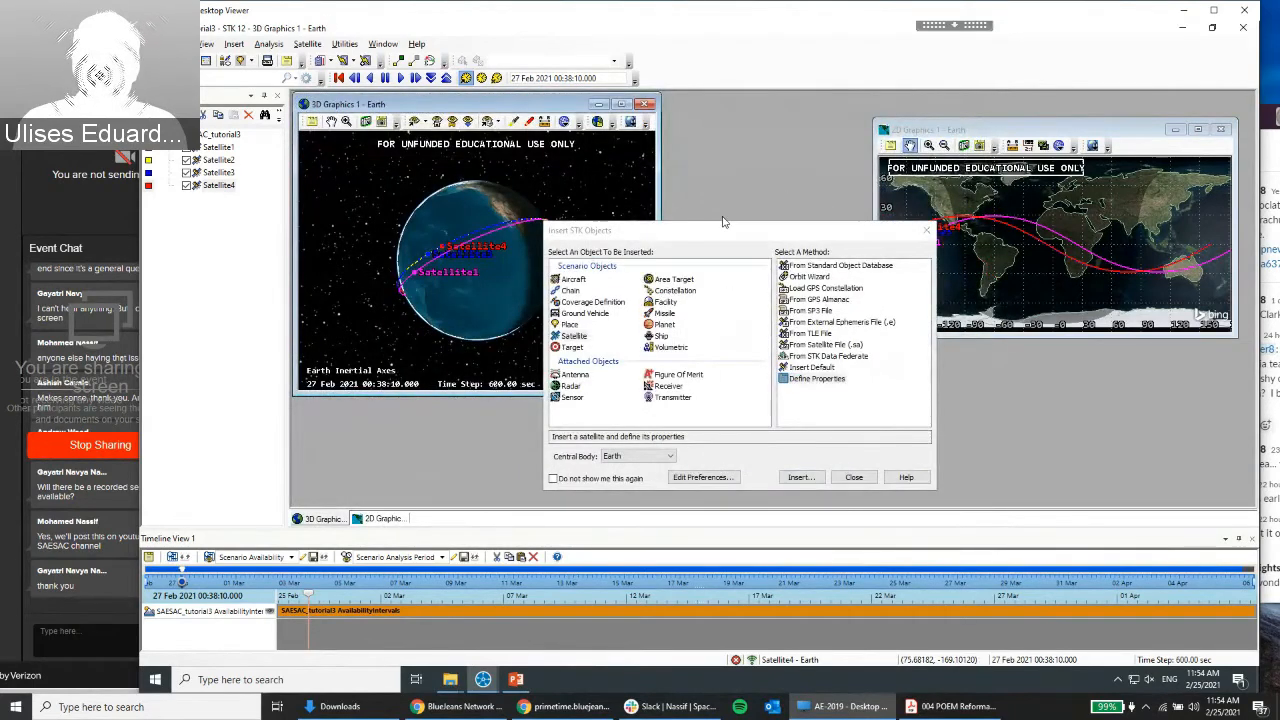
{"action": "left_click_drag", "start_coordinate": [700, 230], "coordinate": [688, 294]}
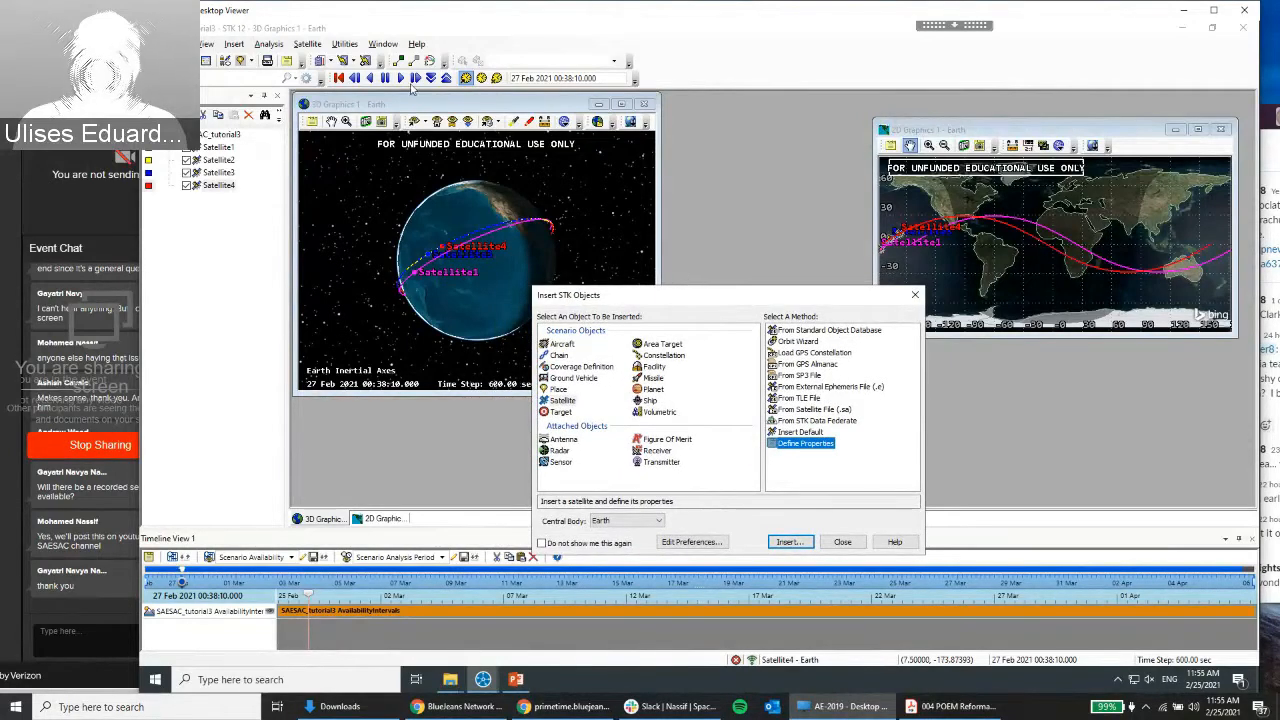
Play the scenario animation forward to compare the four satellites and decrease its time step to 3 sec
{"action": "left_click", "coordinate": [401, 78]}
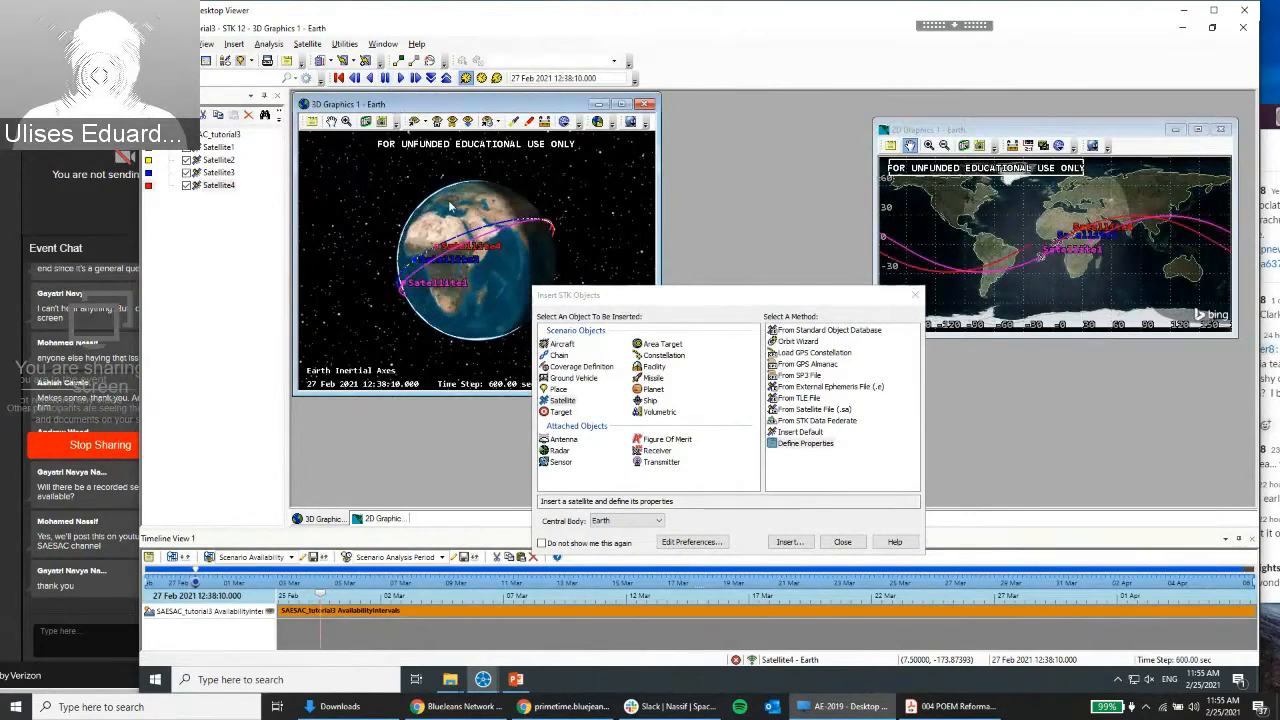
{"action": "left_click_drag", "start_coordinate": [450, 205], "coordinate": [497, 222]}
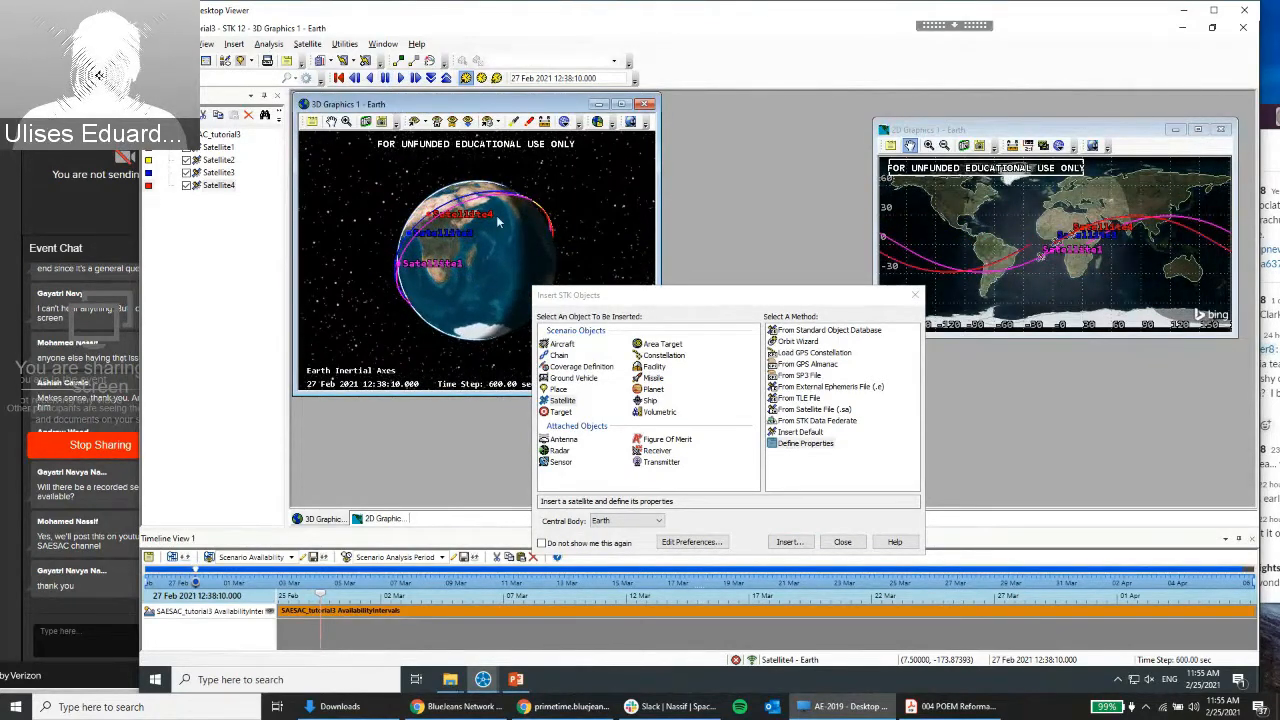
{"action": "left_click", "coordinate": [431, 78]}
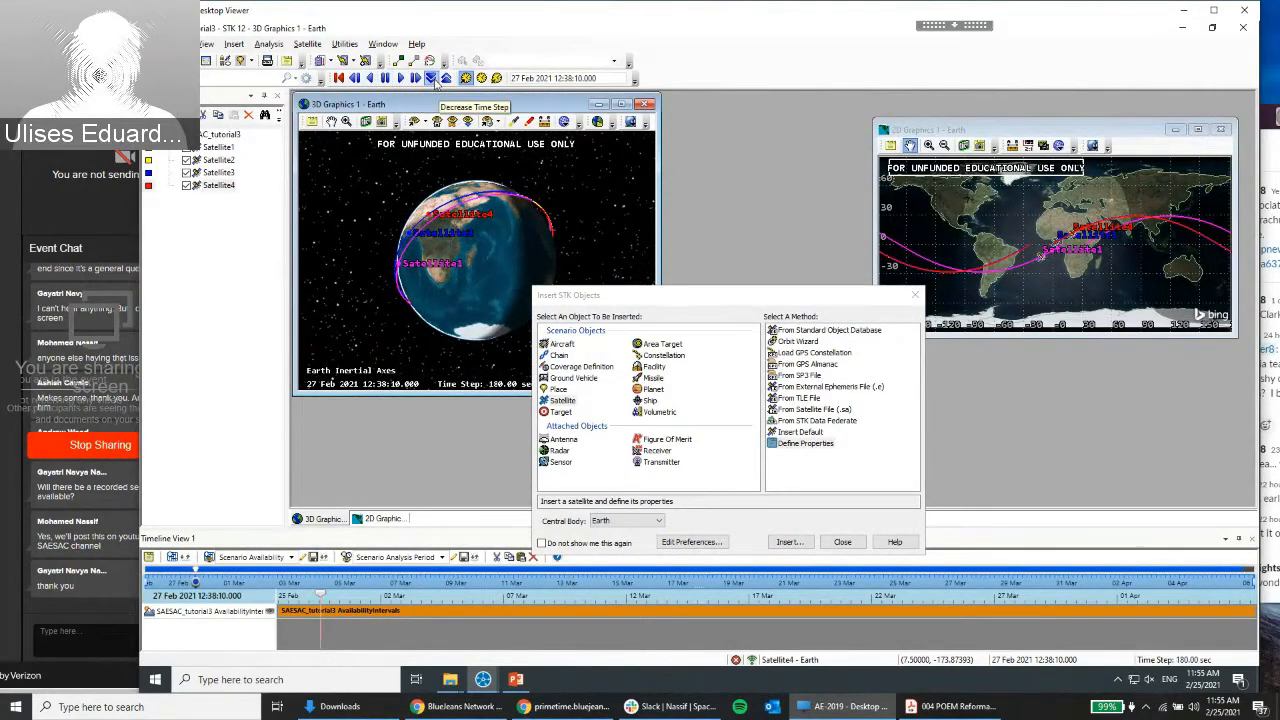
{"action": "left_click", "coordinate": [434, 80]}
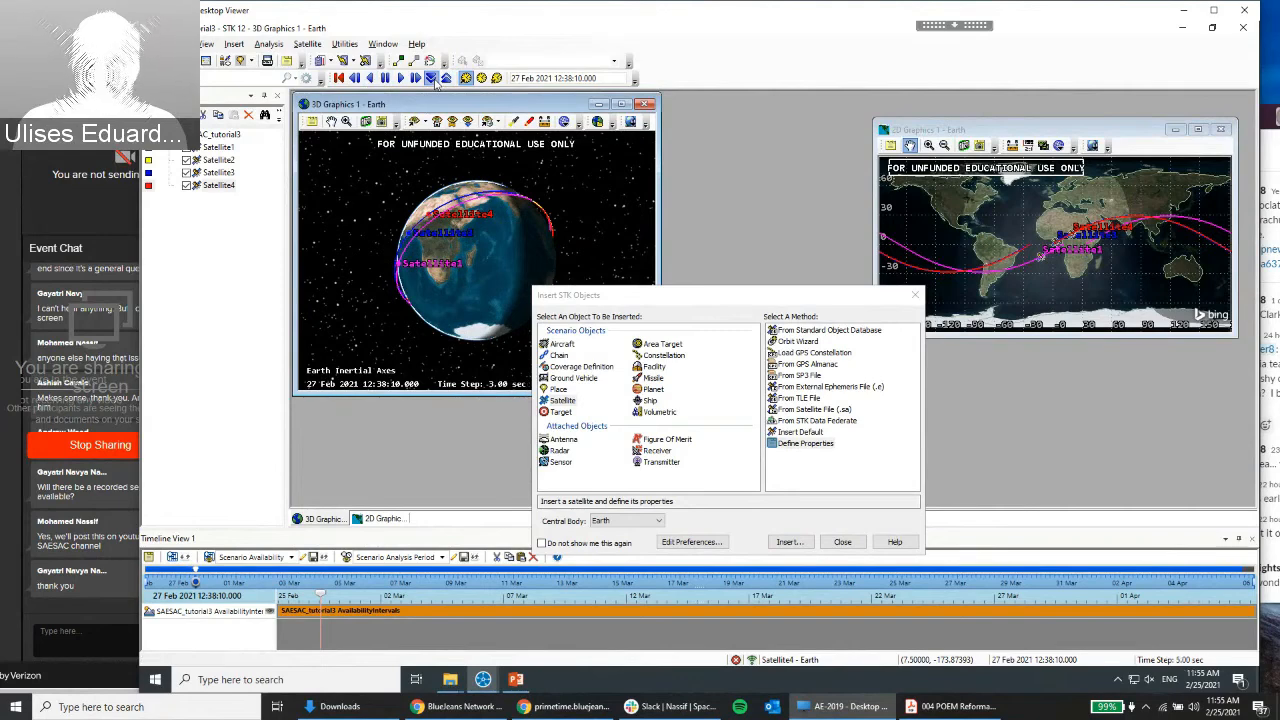
Reset the animation to the scenario start and rearrange the object insertion dialog and the 2D map window
{"action": "left_click", "coordinate": [340, 78]}
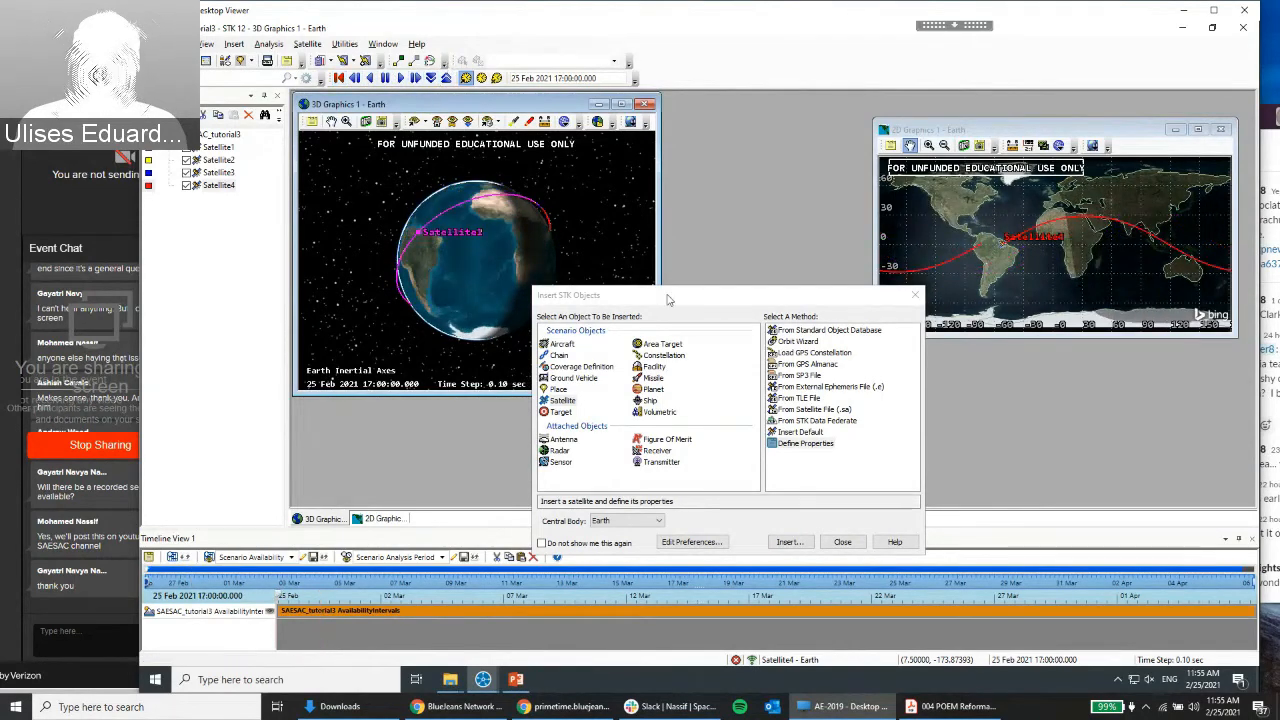
{"action": "left_click_drag", "start_coordinate": [668, 297], "coordinate": [776, 327]}
{"action": "left_click_drag", "start_coordinate": [958, 130], "coordinate": [857, 117]}
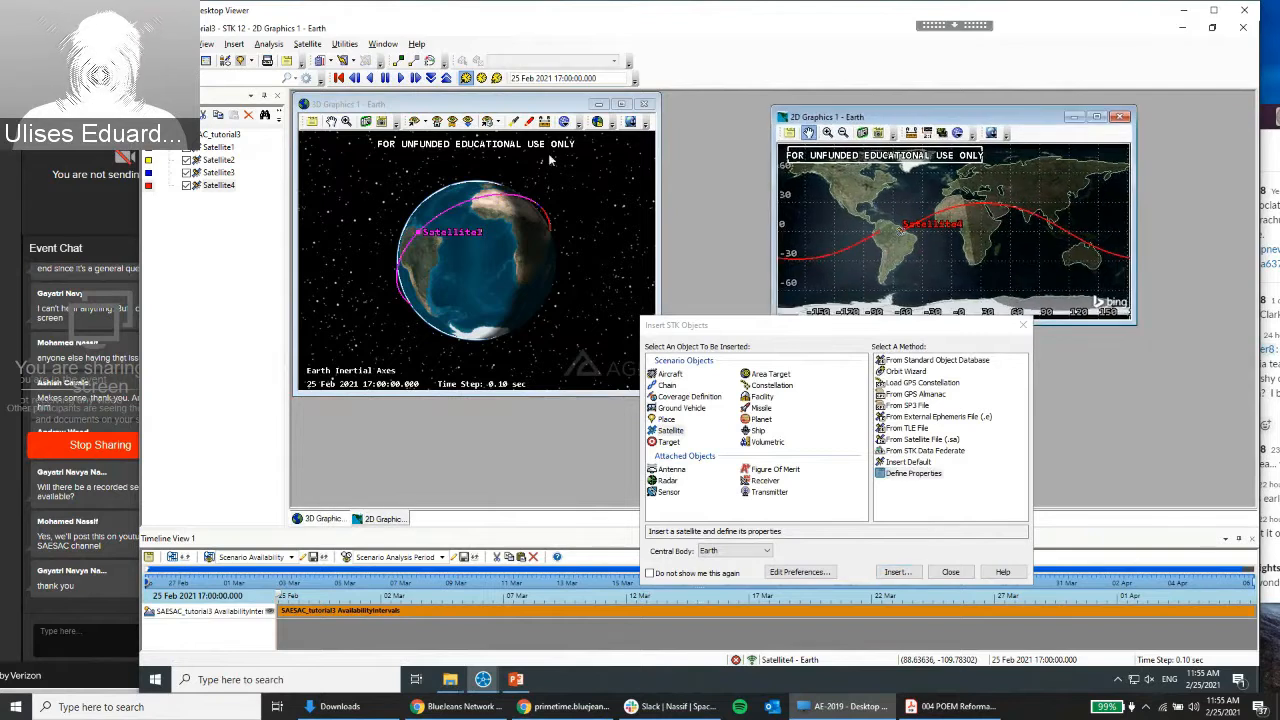
Play the four satellites forward from the start, raise the time step to 180 sec and pause on 27 Feb 2021
{"action": "left_click", "coordinate": [403, 79]}
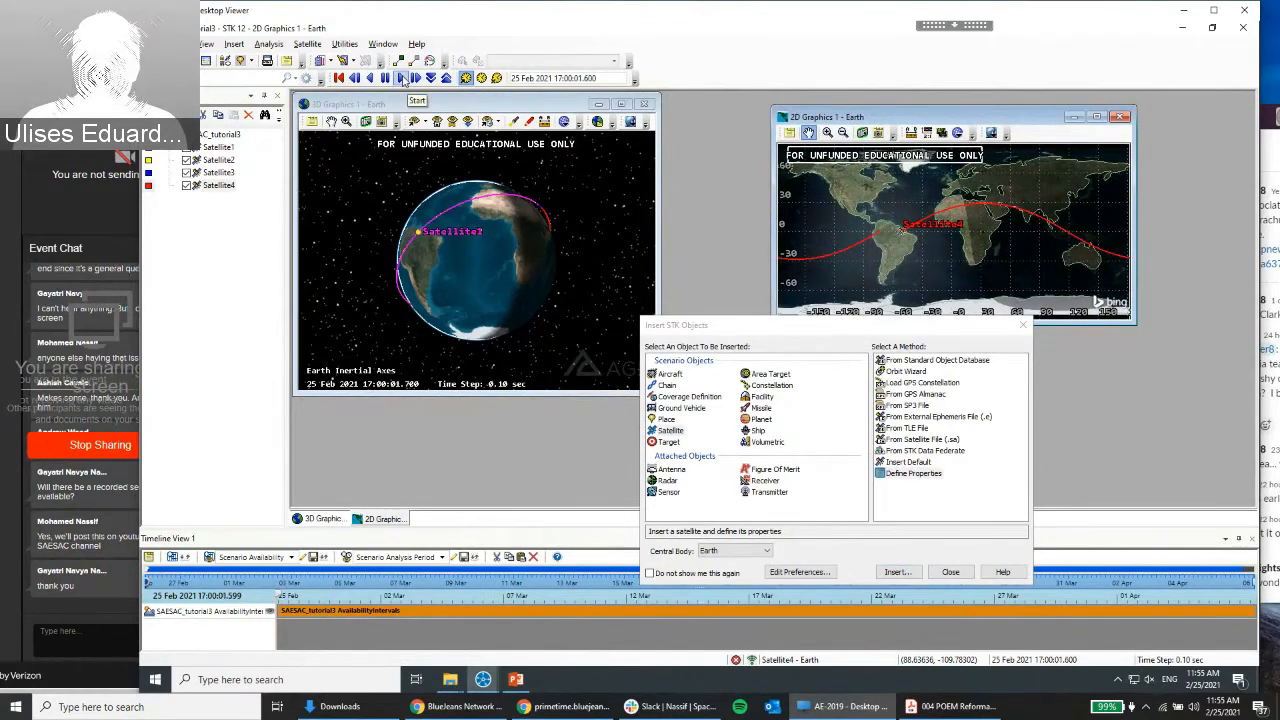
{"action": "left_click", "coordinate": [447, 79]}
{"action": "left_click", "coordinate": [447, 79]}
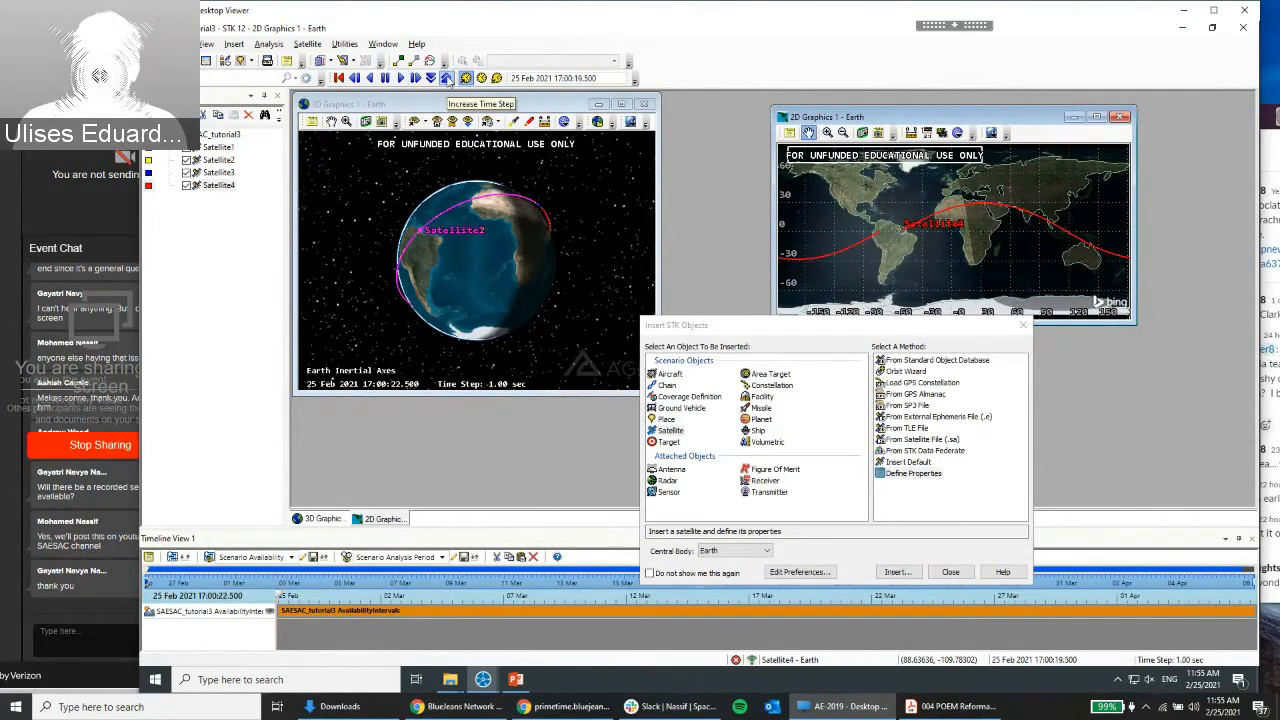
{"action": "left_click", "coordinate": [447, 79]}
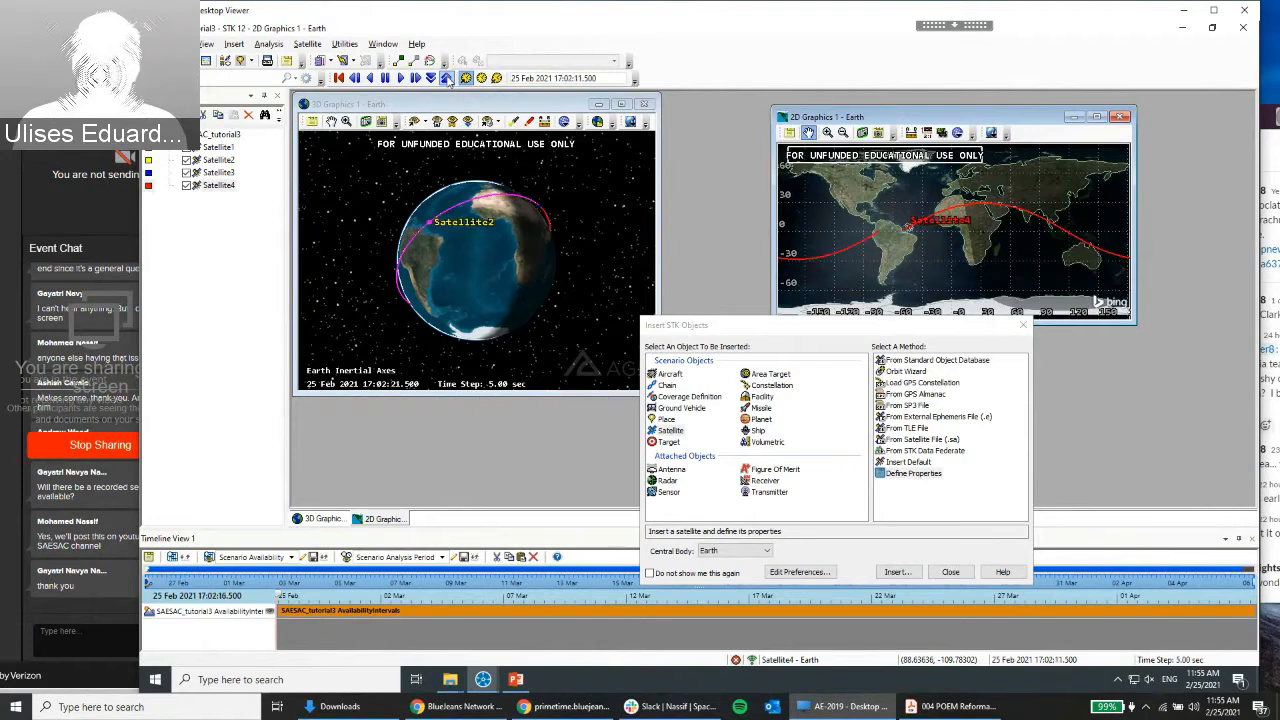
{"action": "left_click", "coordinate": [448, 80]}
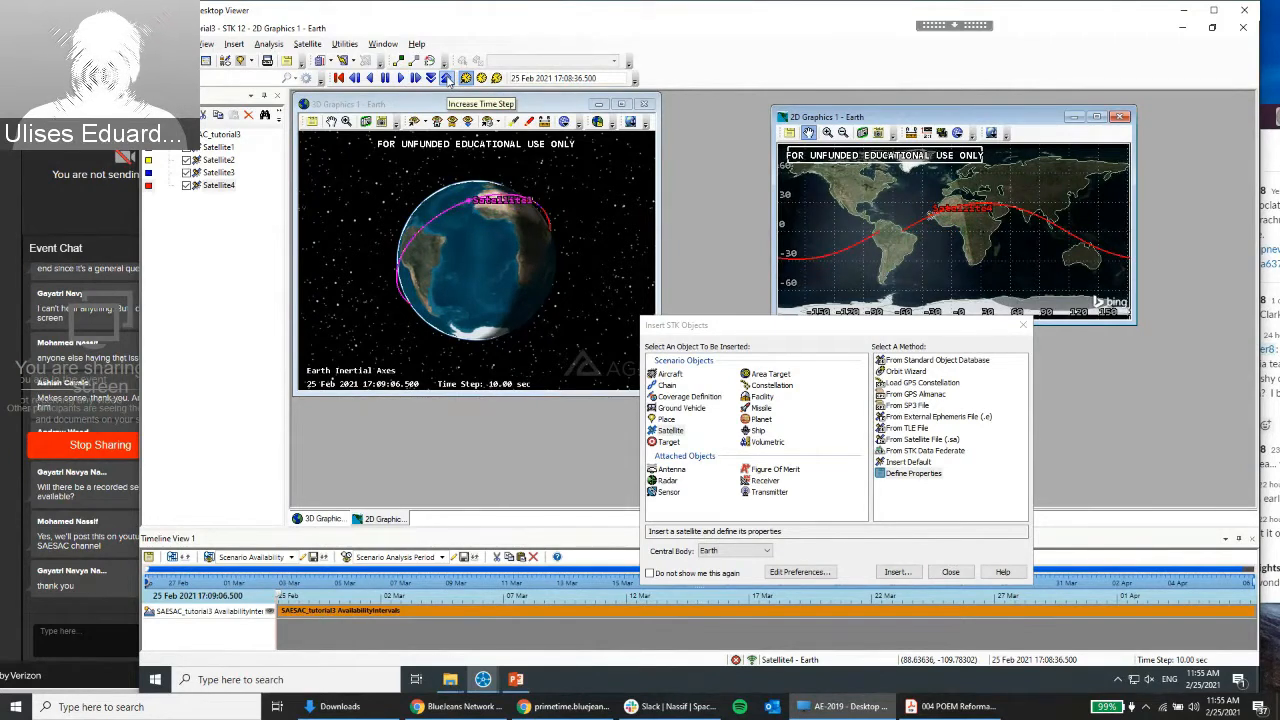
{"action": "left_click", "coordinate": [448, 80]}
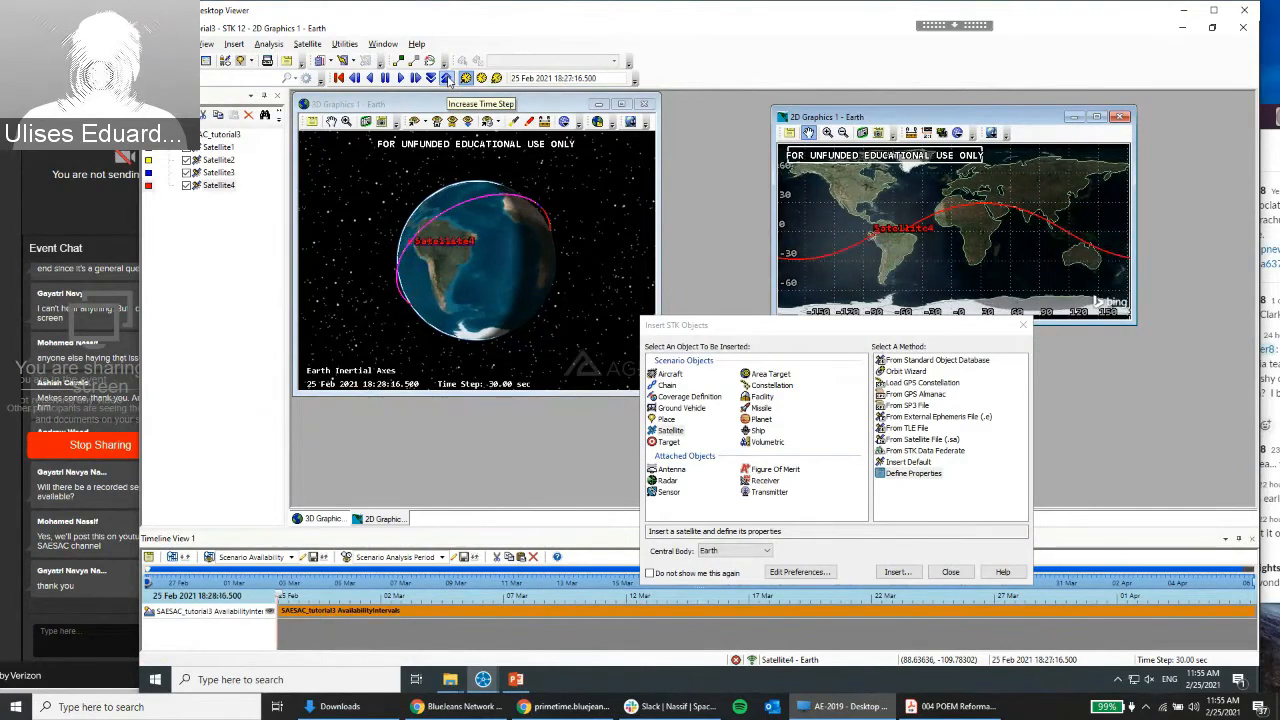
{"action": "left_click", "coordinate": [448, 80]}
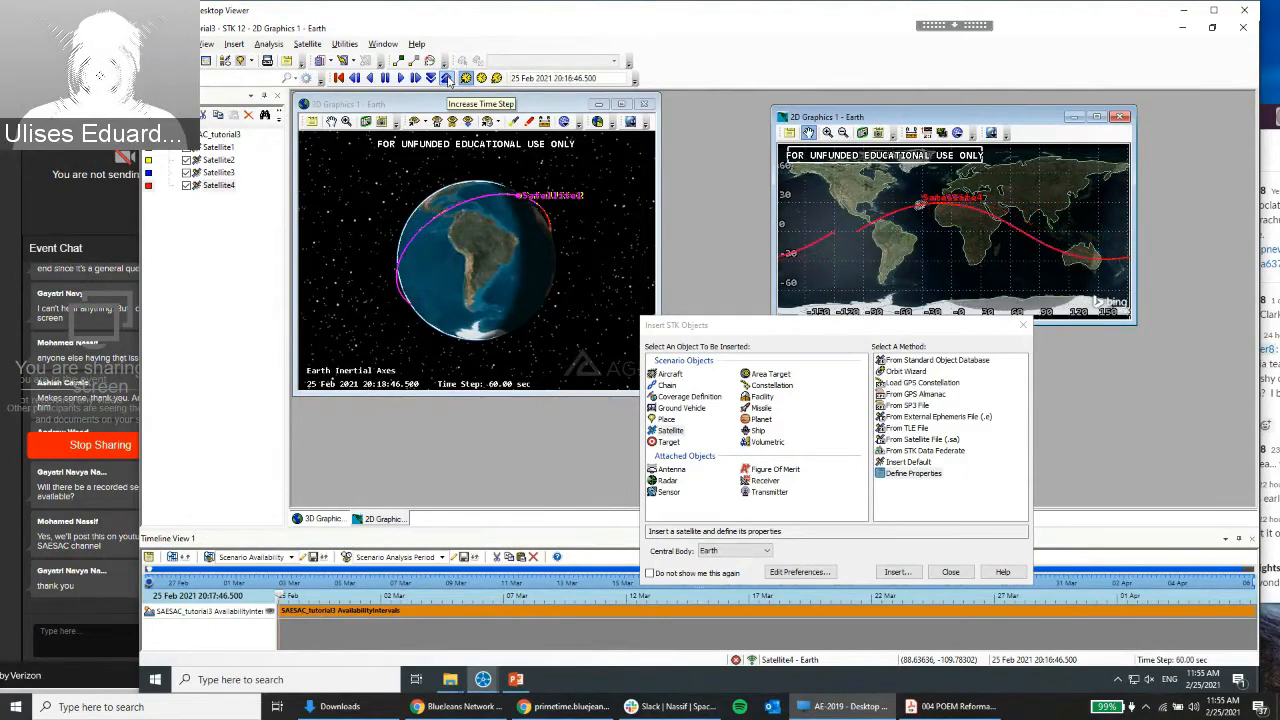
{"action": "left_click", "coordinate": [448, 80]}
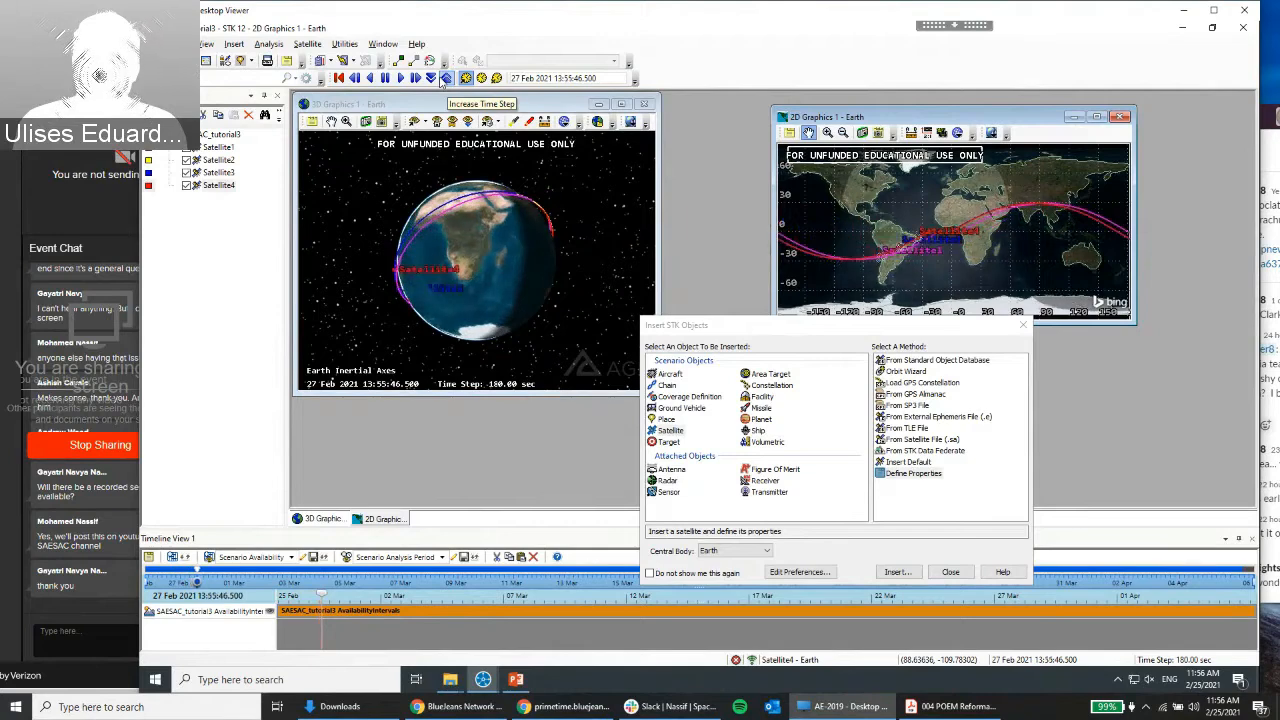
{"action": "left_click", "coordinate": [385, 78]}
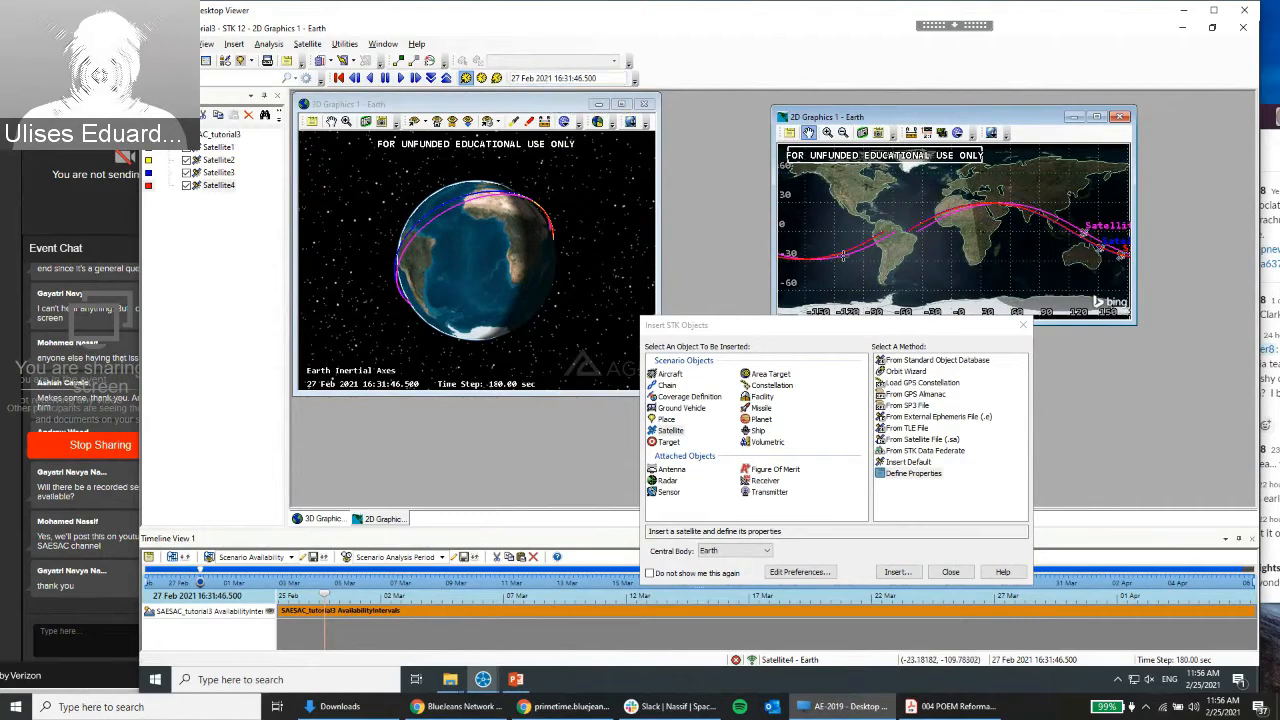
Try to jump the current scenario time to the 28th by entering only the day number
{"action": "left_click_drag", "start_coordinate": [811, 324], "coordinate": [840, 319]}
{"action": "left_click", "coordinate": [618, 77]}
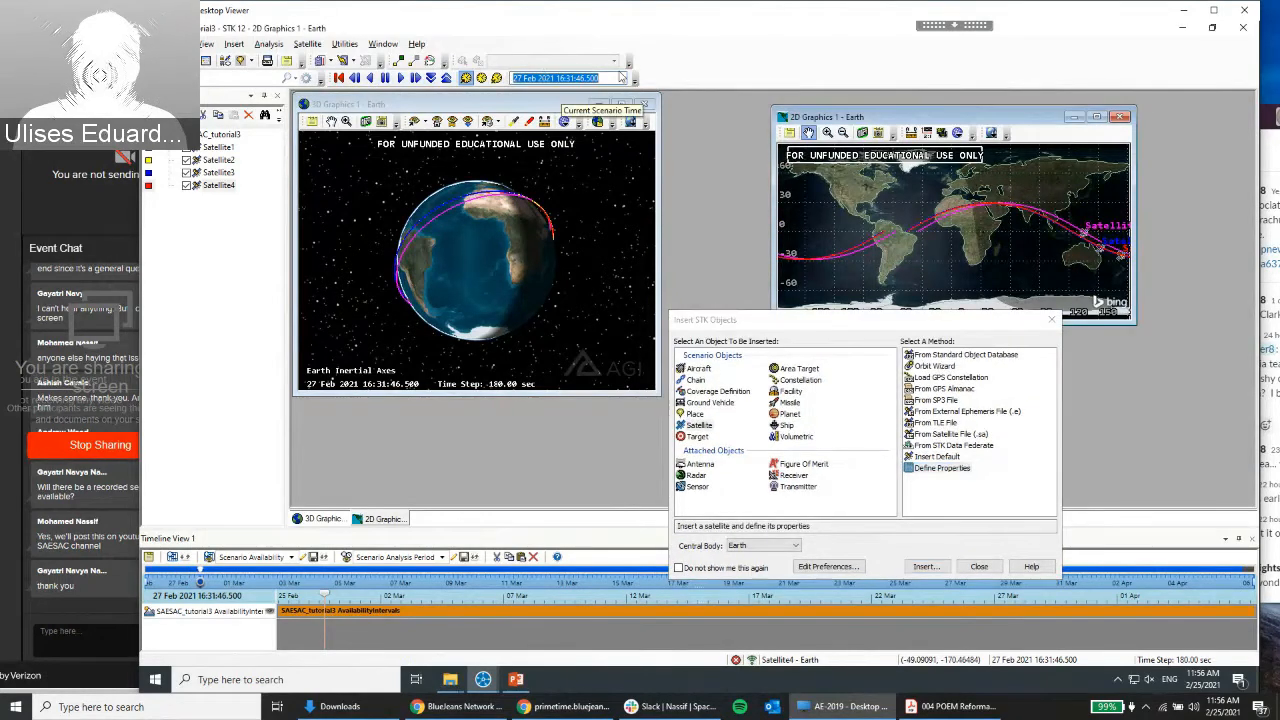
{"action": "type", "text": "28"}
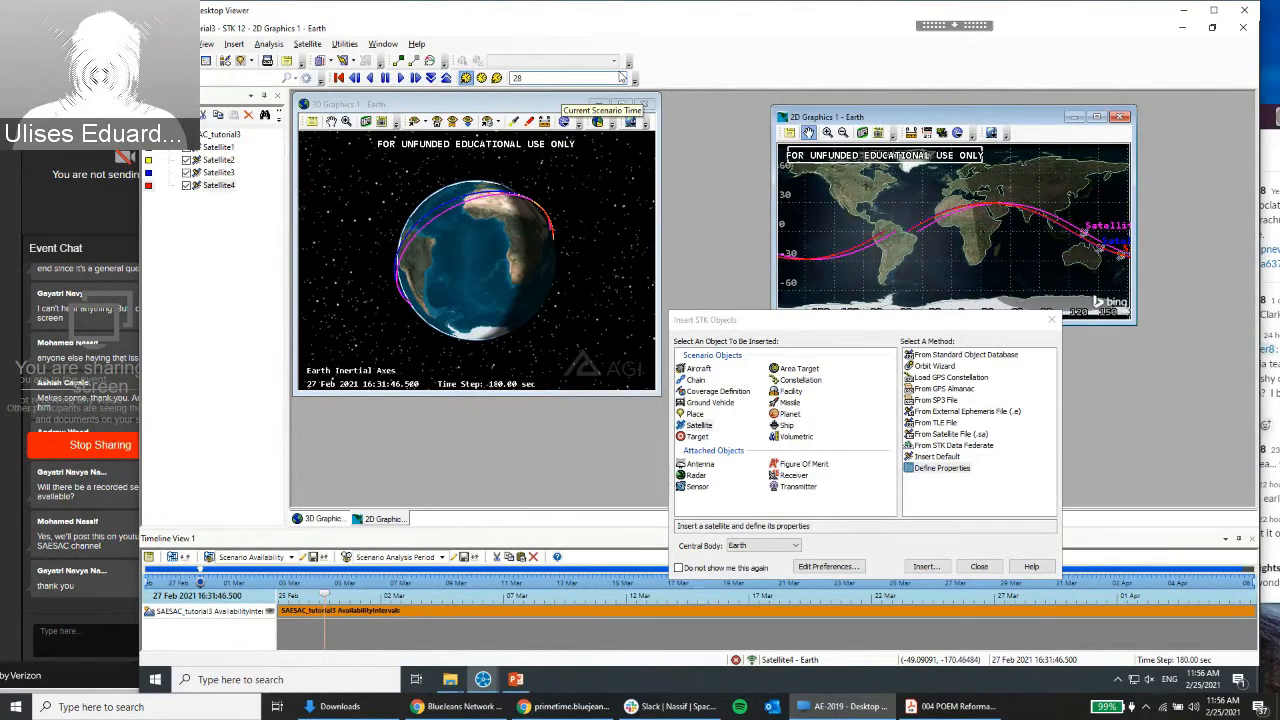
{"action": "key", "text": "Return"}
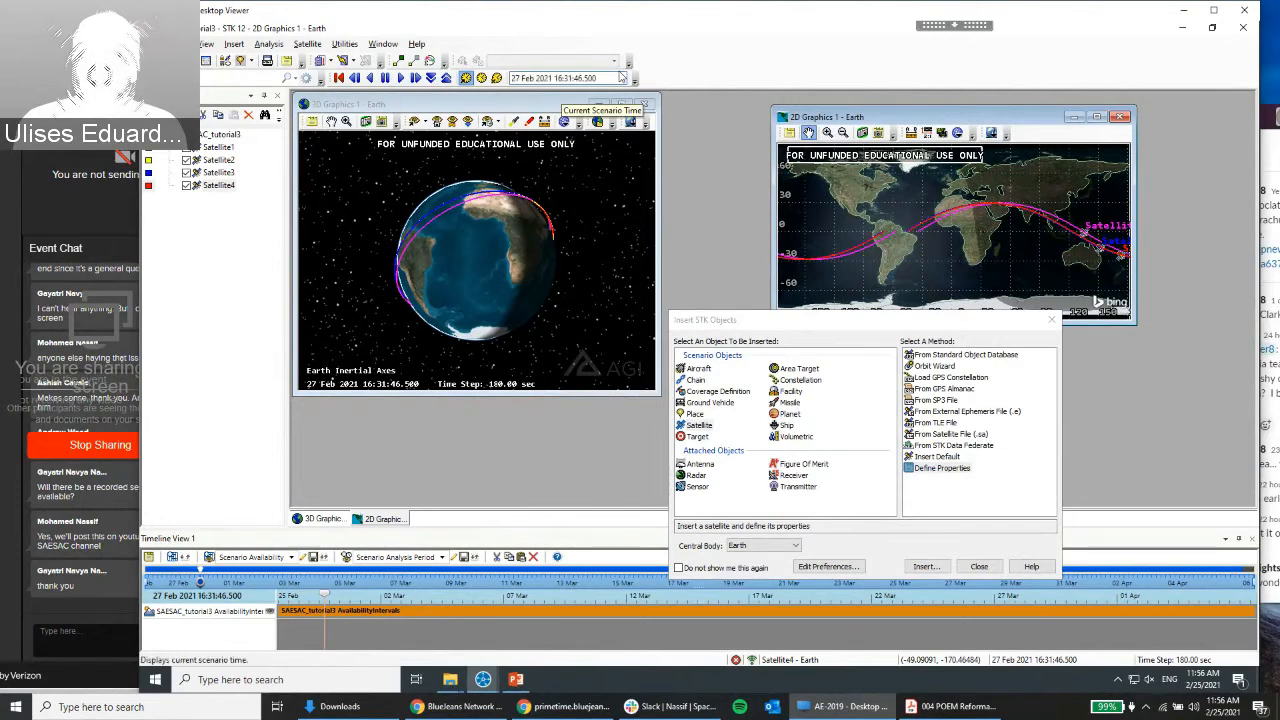
{"action": "left_click", "coordinate": [607, 78]}
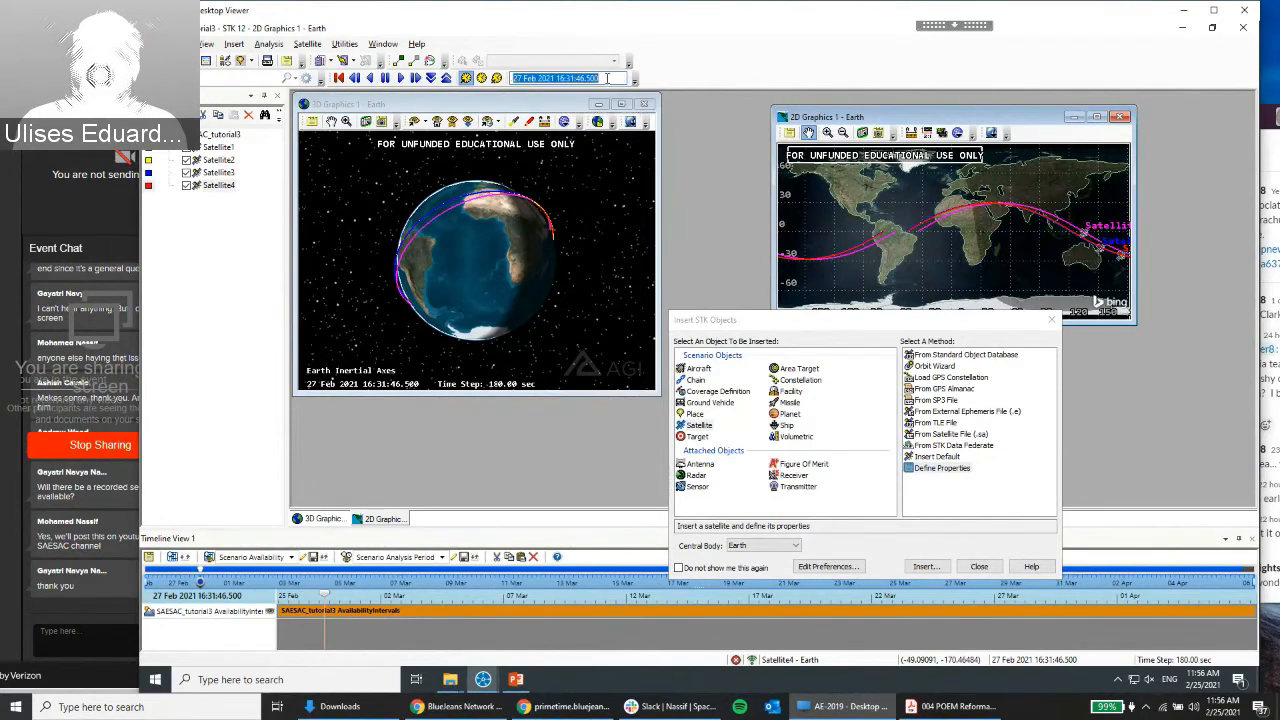
{"action": "type", "text": "2"}
{"action": "key", "text": "Return"}
Change the day of the current scenario time to 28 Feb 2021, and after that to 29 Feb 2021
{"action": "left_click", "coordinate": [607, 78]}
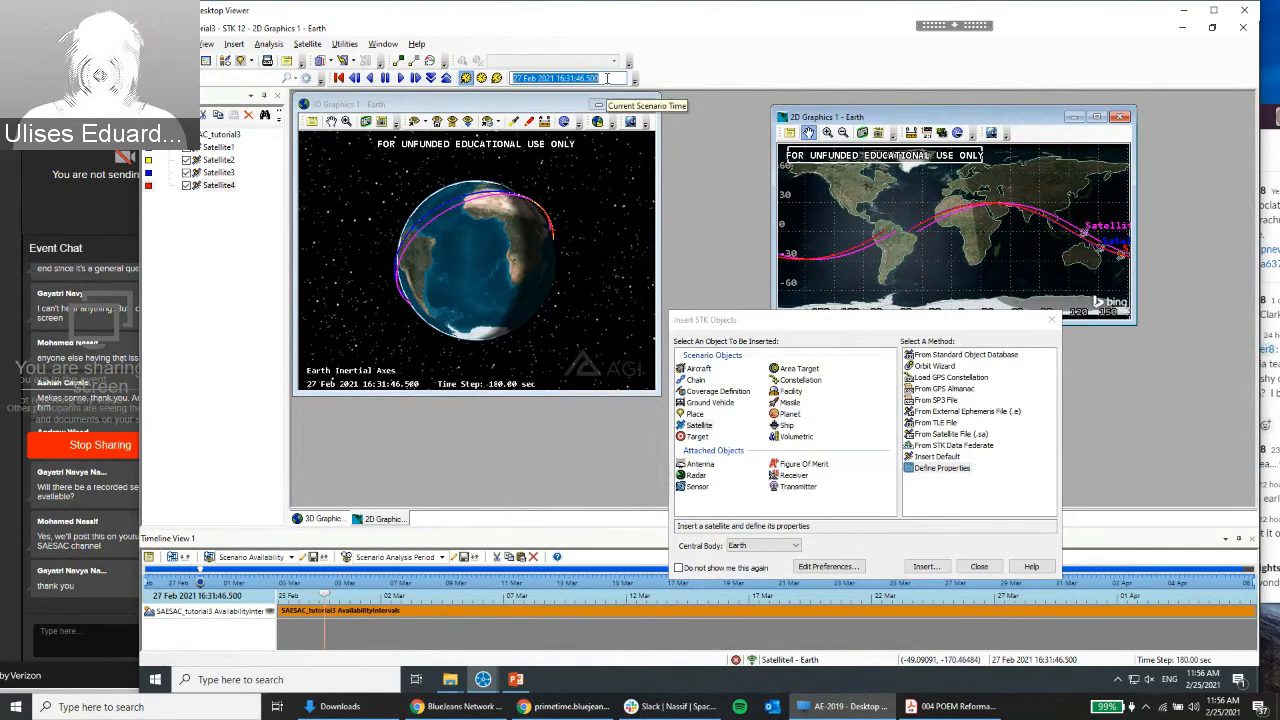
{"action": "left_click", "coordinate": [523, 78]}
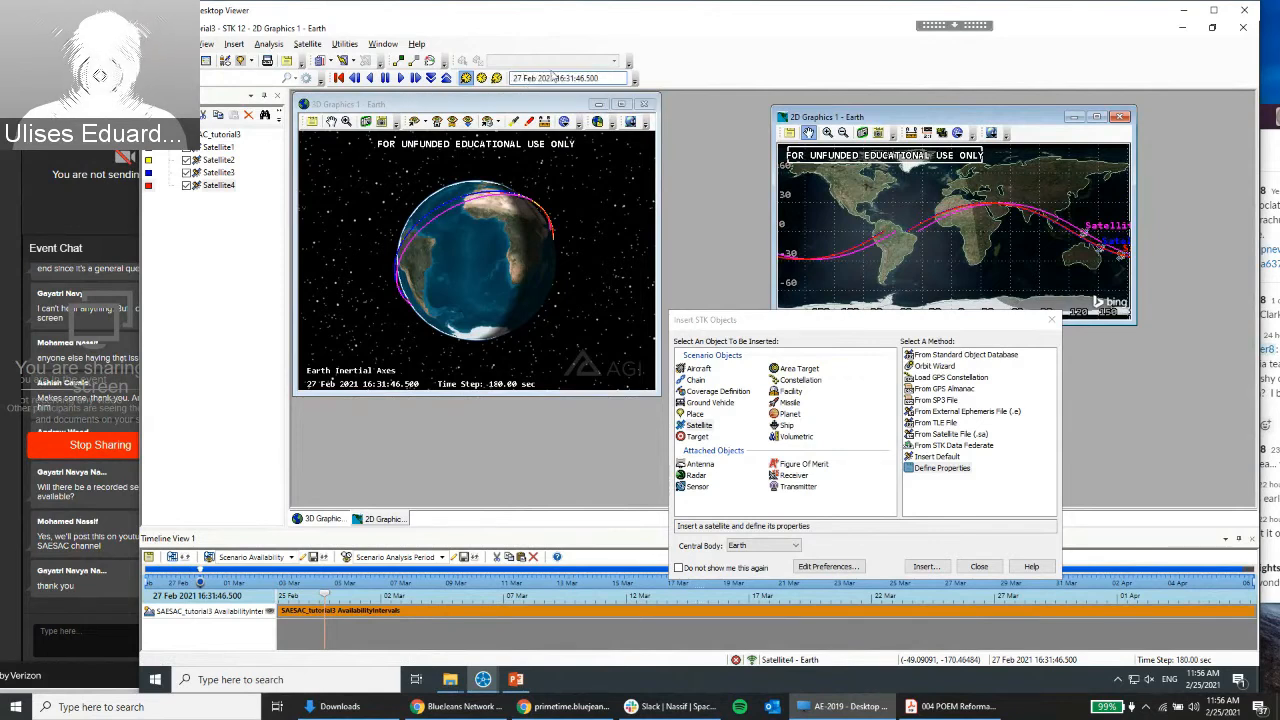
{"action": "key", "text": "BackSpace"}
{"action": "key", "text": "BackSpace"}
{"action": "type", "text": "8"}
{"action": "key", "text": "Return"}
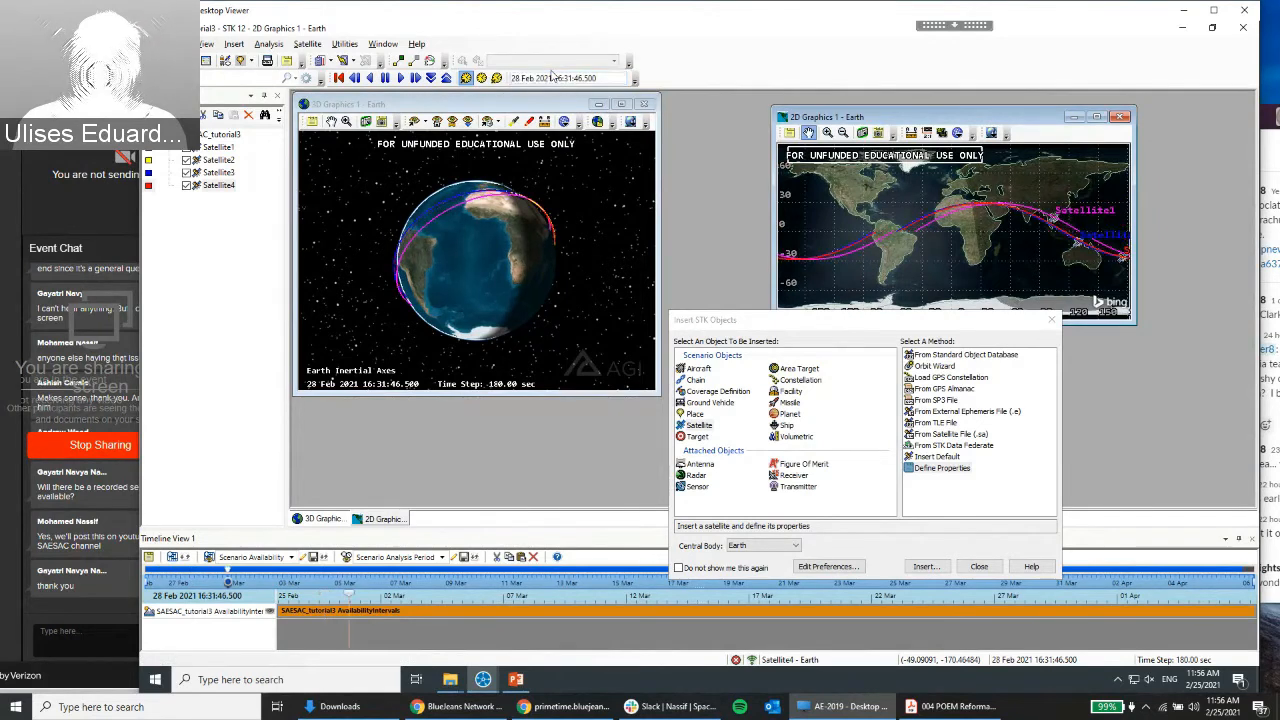
{"action": "left_click", "coordinate": [523, 78]}
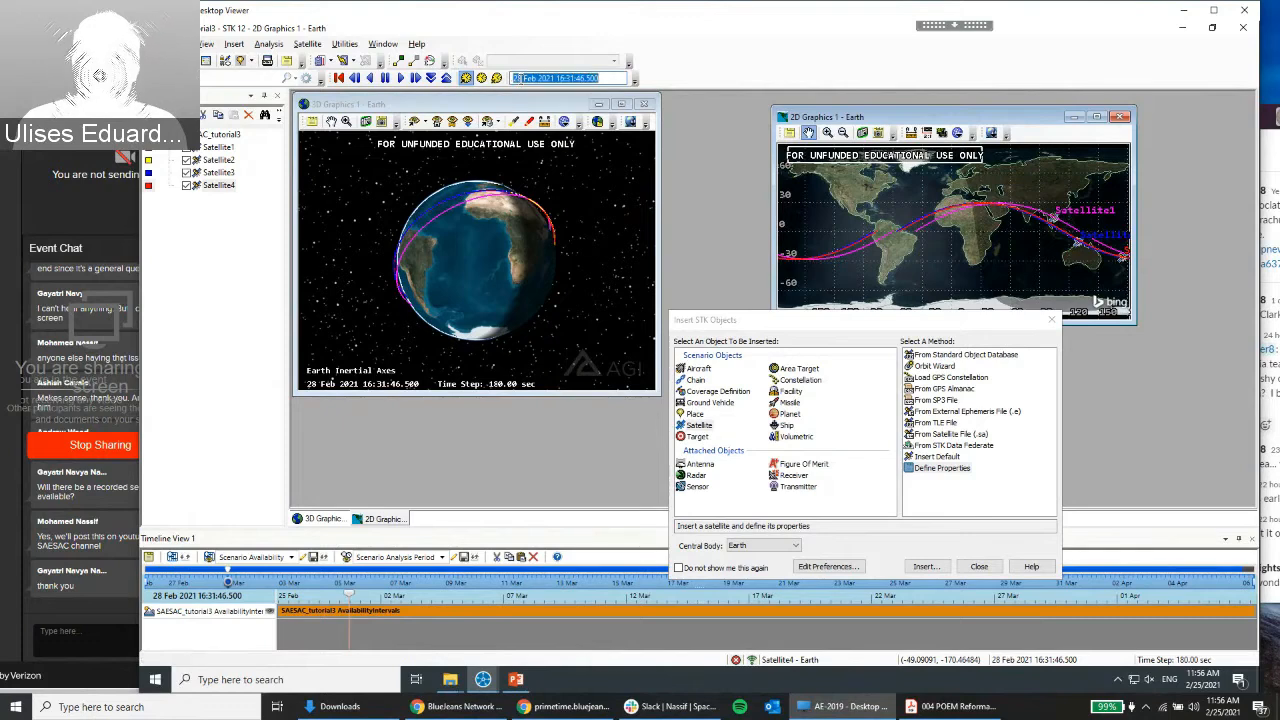
{"action": "key", "text": "Return"}
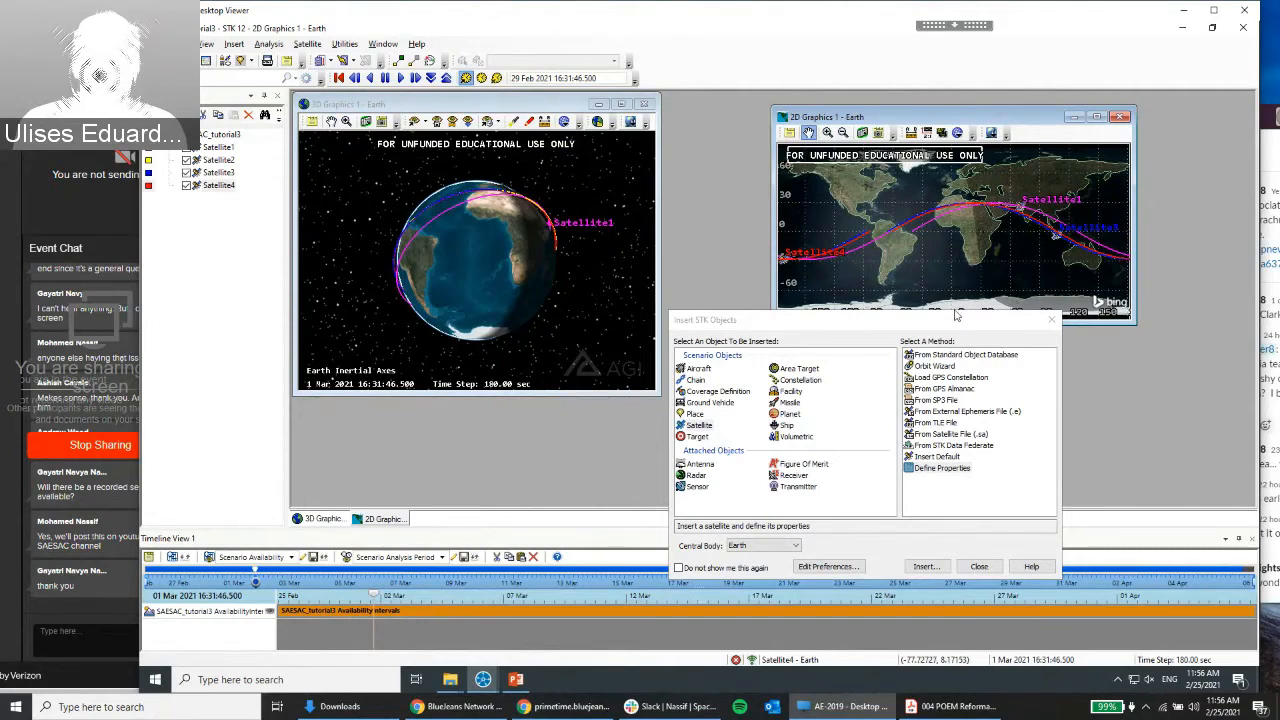
Decrease the time step to 60 sec, play the animation forward and close the object insertion dialog
{"action": "left_click_drag", "start_coordinate": [948, 318], "coordinate": [701, 225]}
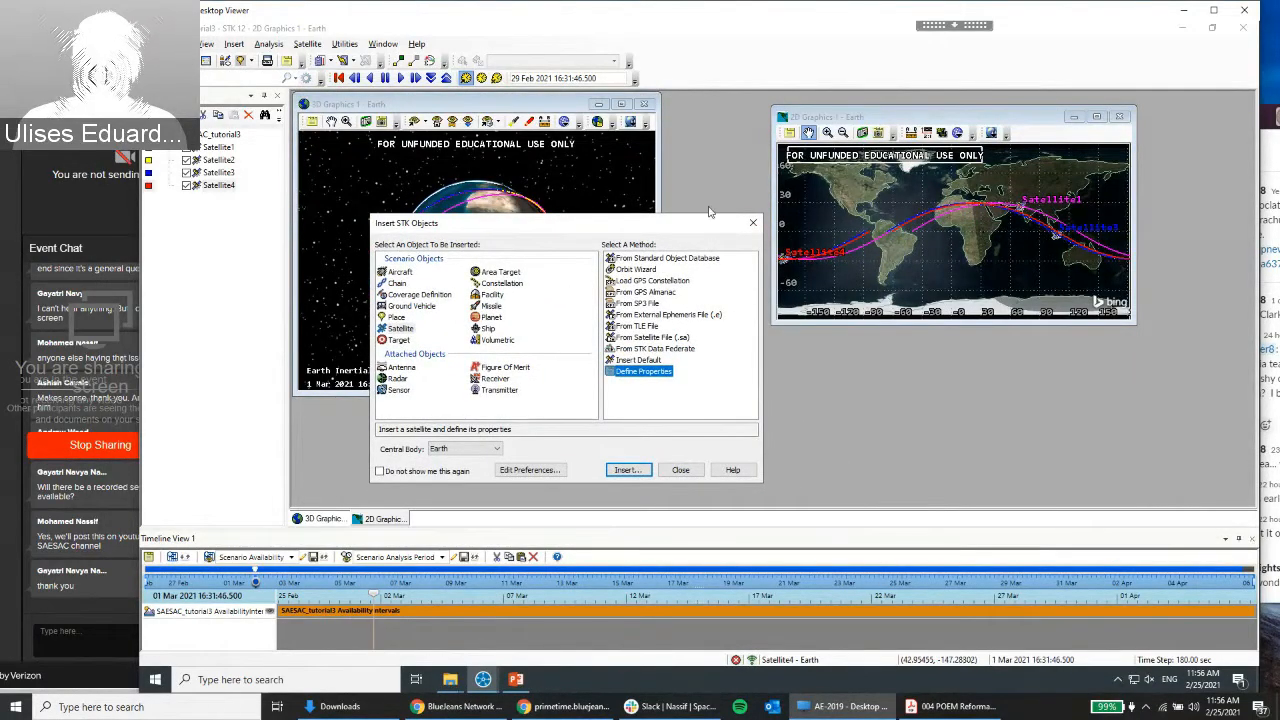
{"action": "left_click", "coordinate": [431, 78]}
{"action": "left_click", "coordinate": [401, 78]}
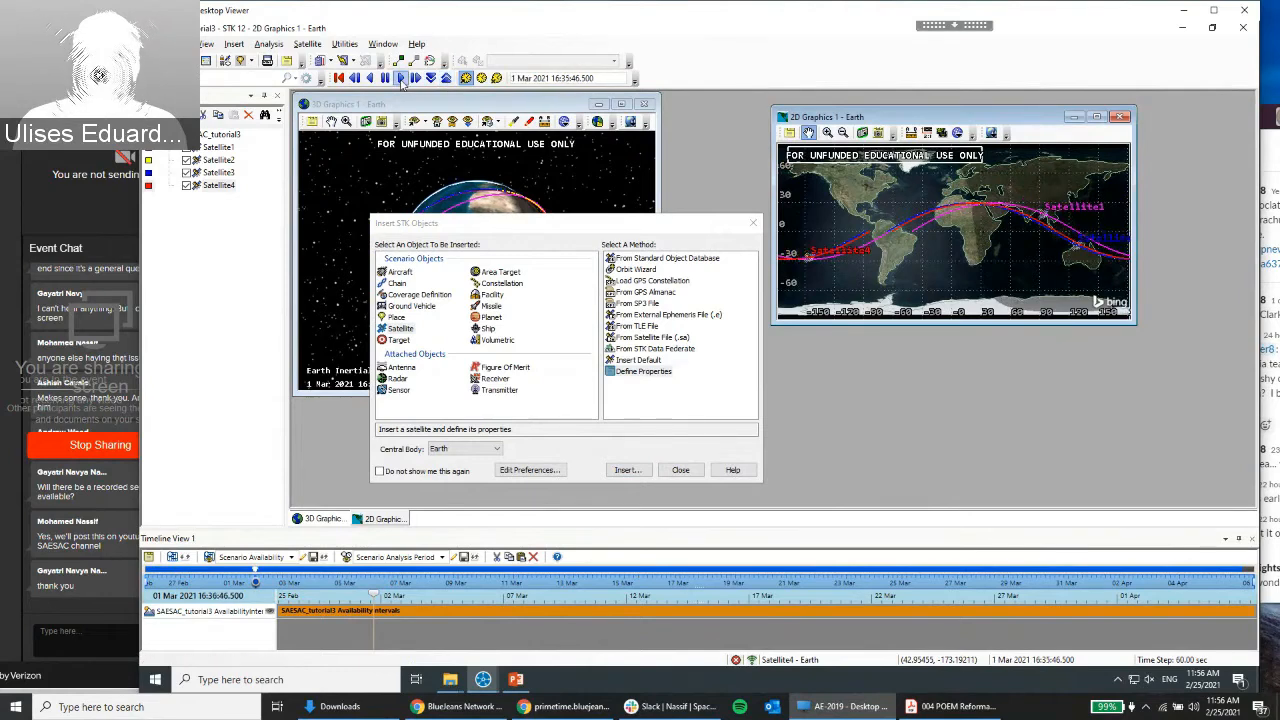
{"action": "left_click", "coordinate": [680, 469]}
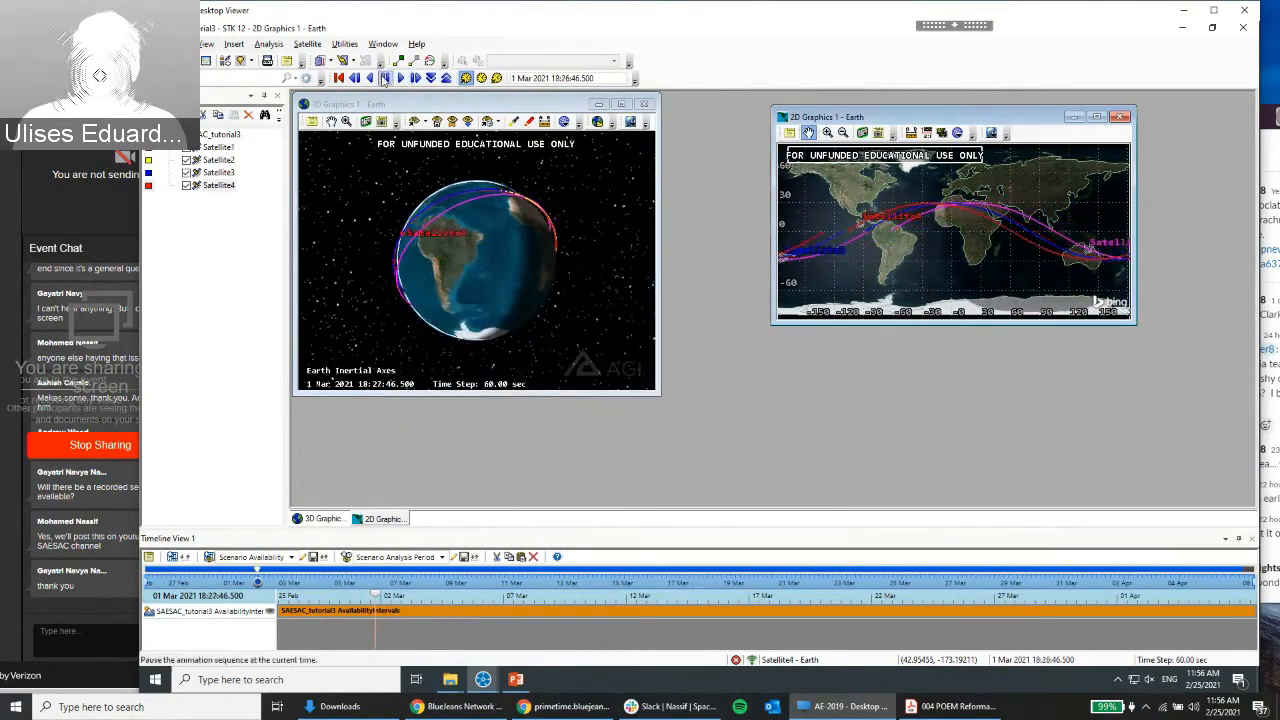
Advance the current scenario time to 2 Mar 2021 and on to 9 Mar 2021
{"action": "left_click", "coordinate": [515, 78]}
{"action": "left_click", "coordinate": [516, 78]}
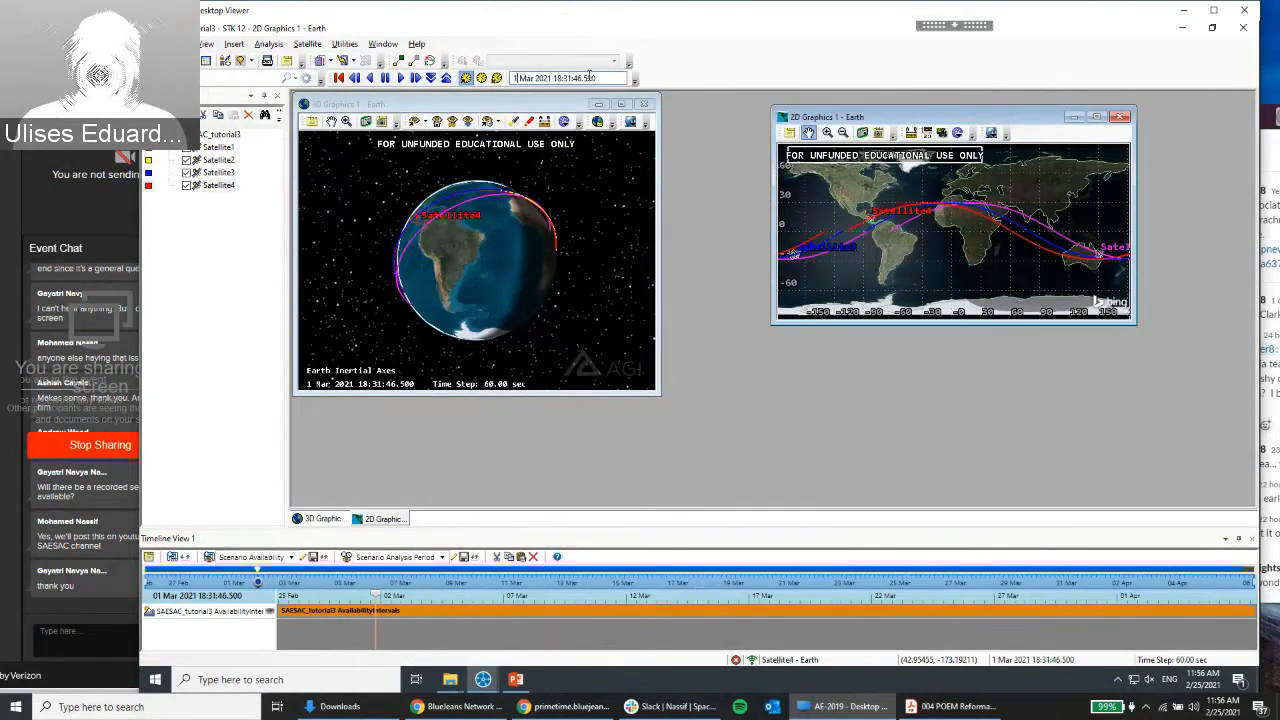
{"action": "key", "text": "BackSpace"}
{"action": "type", "text": "2"}
{"action": "key", "text": "Return"}
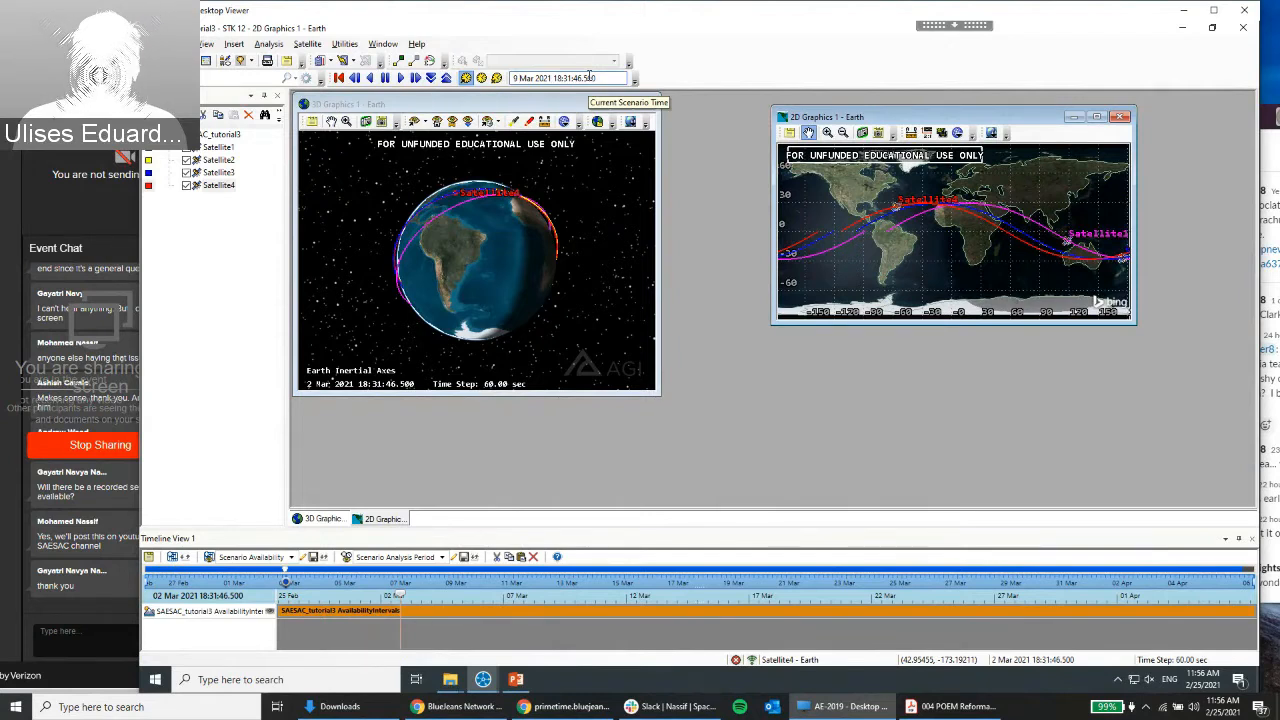
{"action": "key", "text": "Return"}
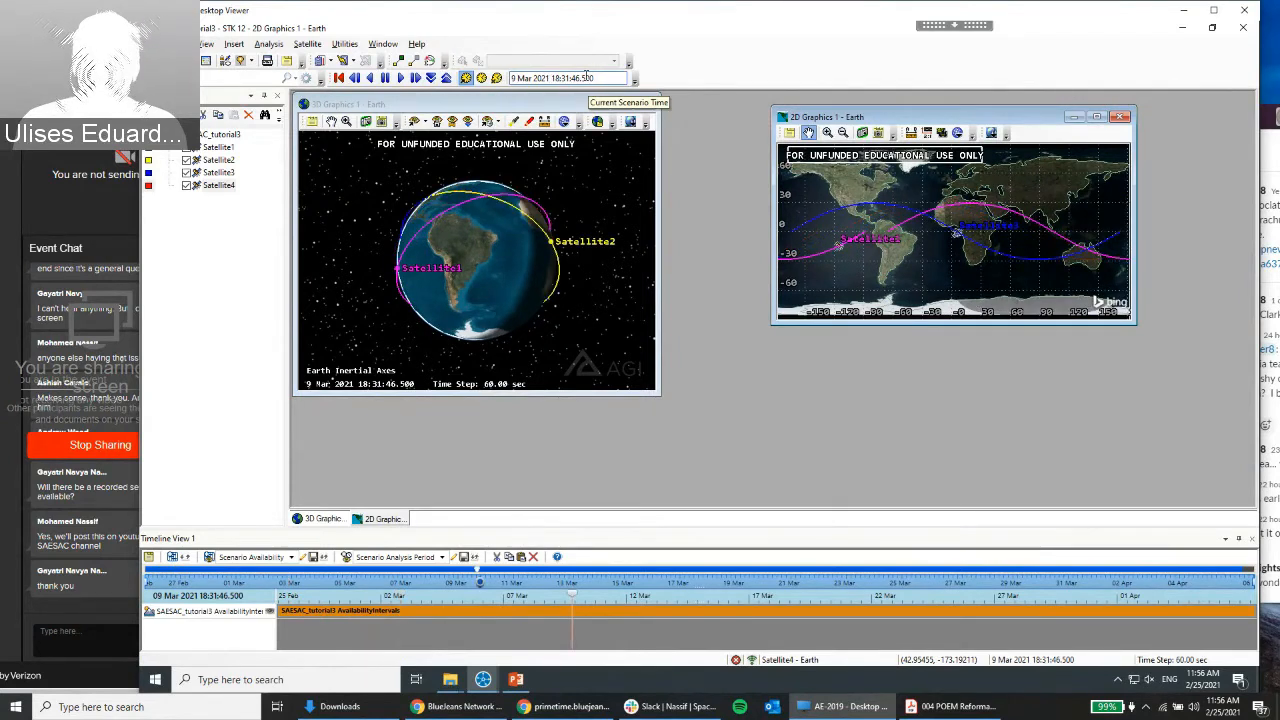
Inspect the satellites' orbits around the 3D globe and set the current scenario time to 21 Mar 2021
{"action": "left_click", "coordinate": [557, 206]}
{"action": "mouse_move", "coordinate": [557, 206]}
{"action": "left_mouse_down"}
{"action": "mouse_move", "coordinate": [543, 192]}
{"action": "mouse_move", "coordinate": [533, 210]}
{"action": "left_mouse_up"}
{"action": "scroll", "coordinate": [533, 209], "scroll_direction": "up", "scroll_amount": 3}
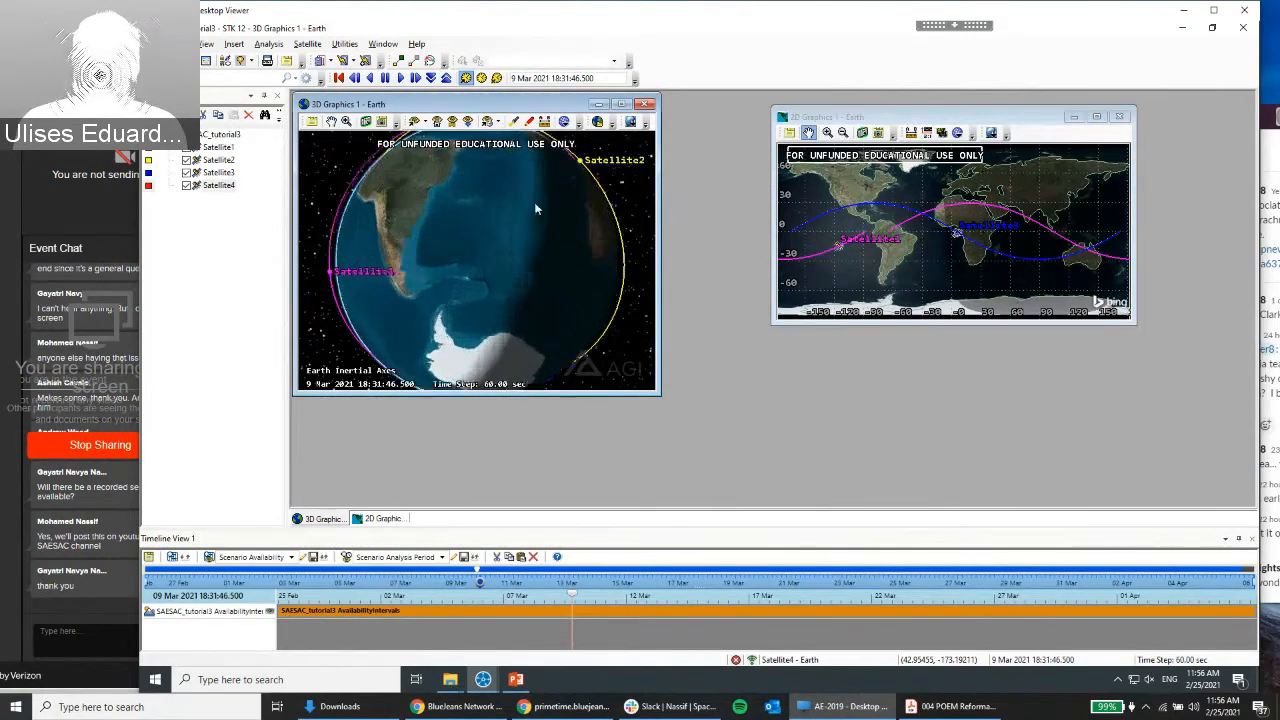
{"action": "scroll", "coordinate": [551, 188], "scroll_direction": "down", "scroll_amount": 3}
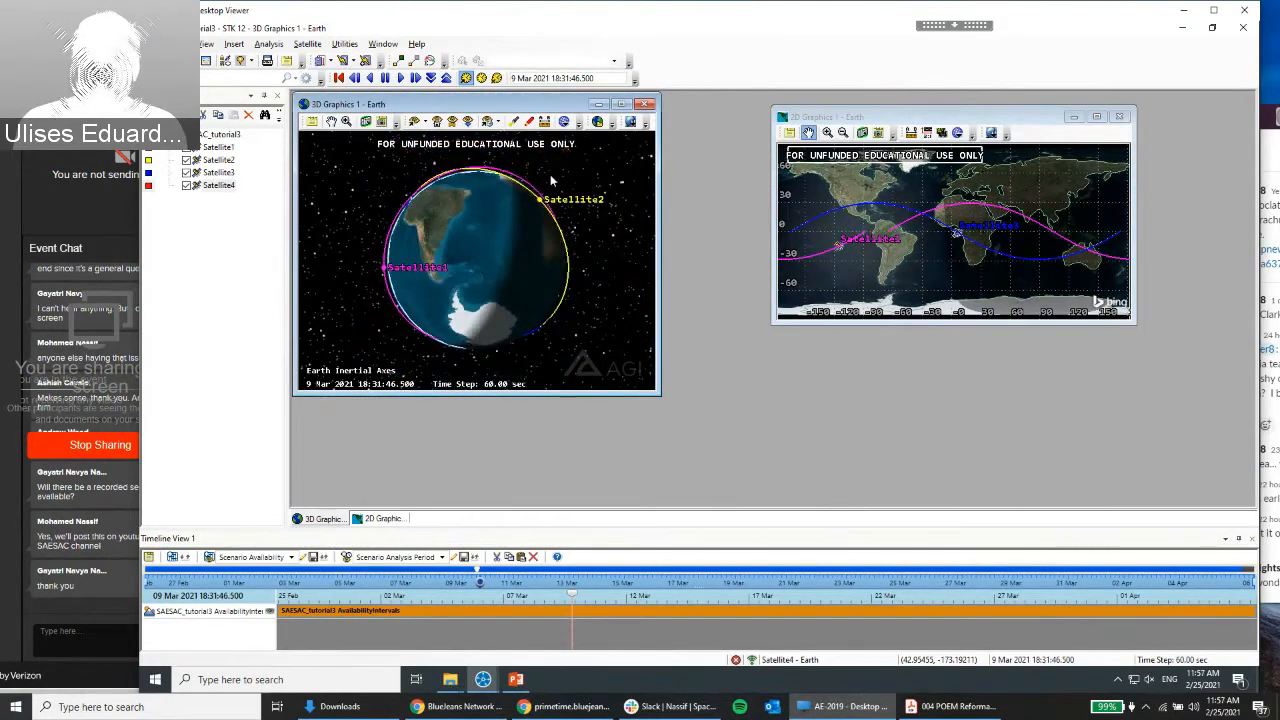
{"action": "left_click", "coordinate": [512, 78]}
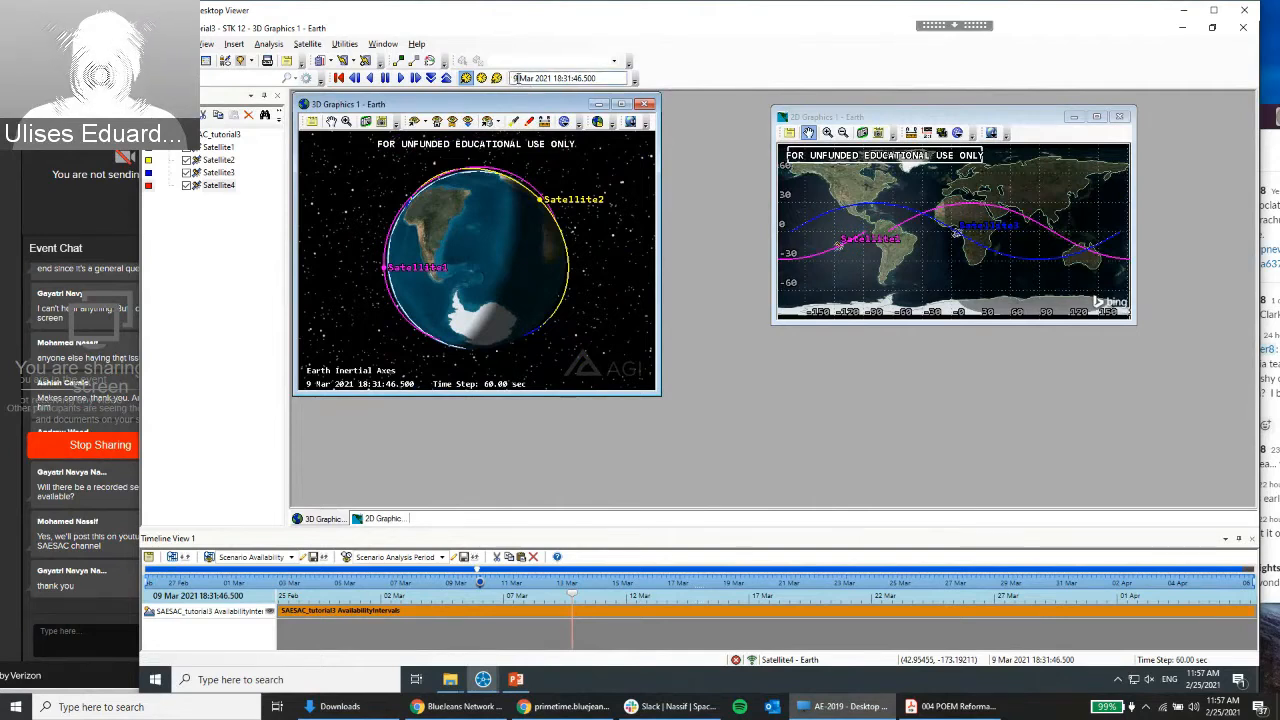
{"action": "key", "text": "BackSpace"}
{"action": "type", "text": "21"}
{"action": "key", "text": "Return"}
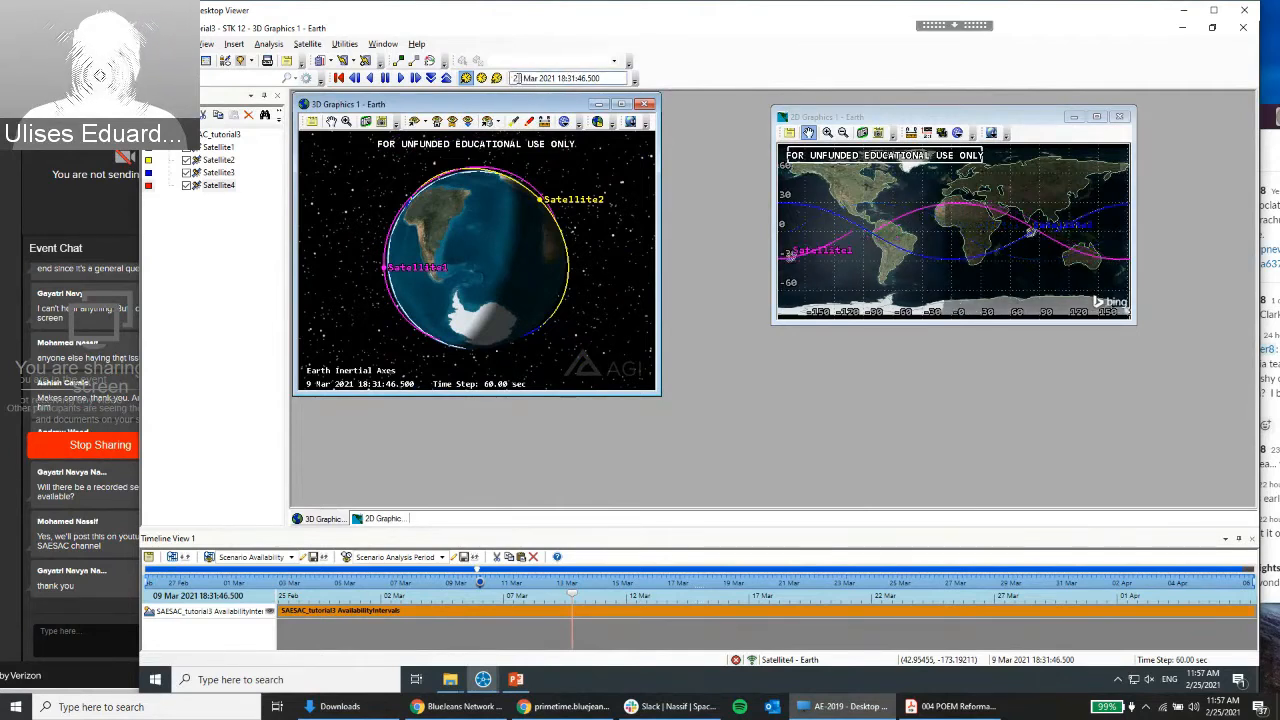
{"action": "left_click_drag", "start_coordinate": [500, 190], "coordinate": [395, 218]}
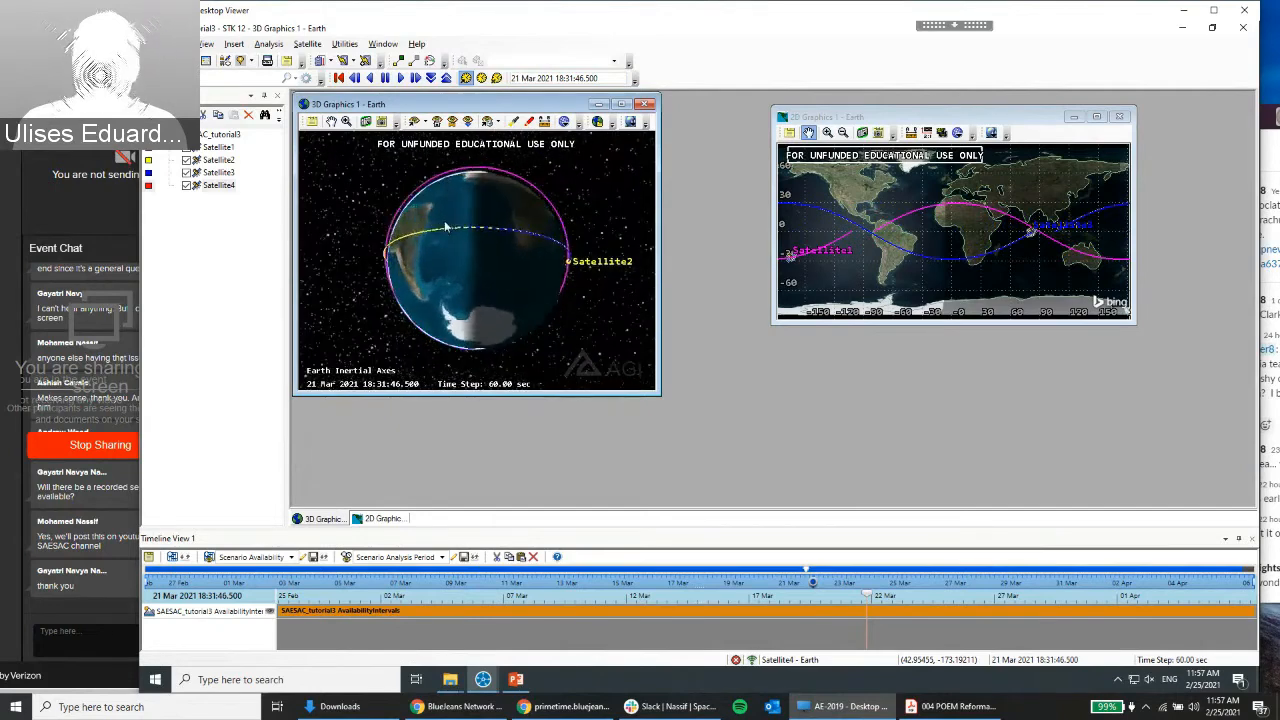
{"action": "left_click", "coordinate": [515, 78]}
{"action": "left_click", "coordinate": [520, 78]}
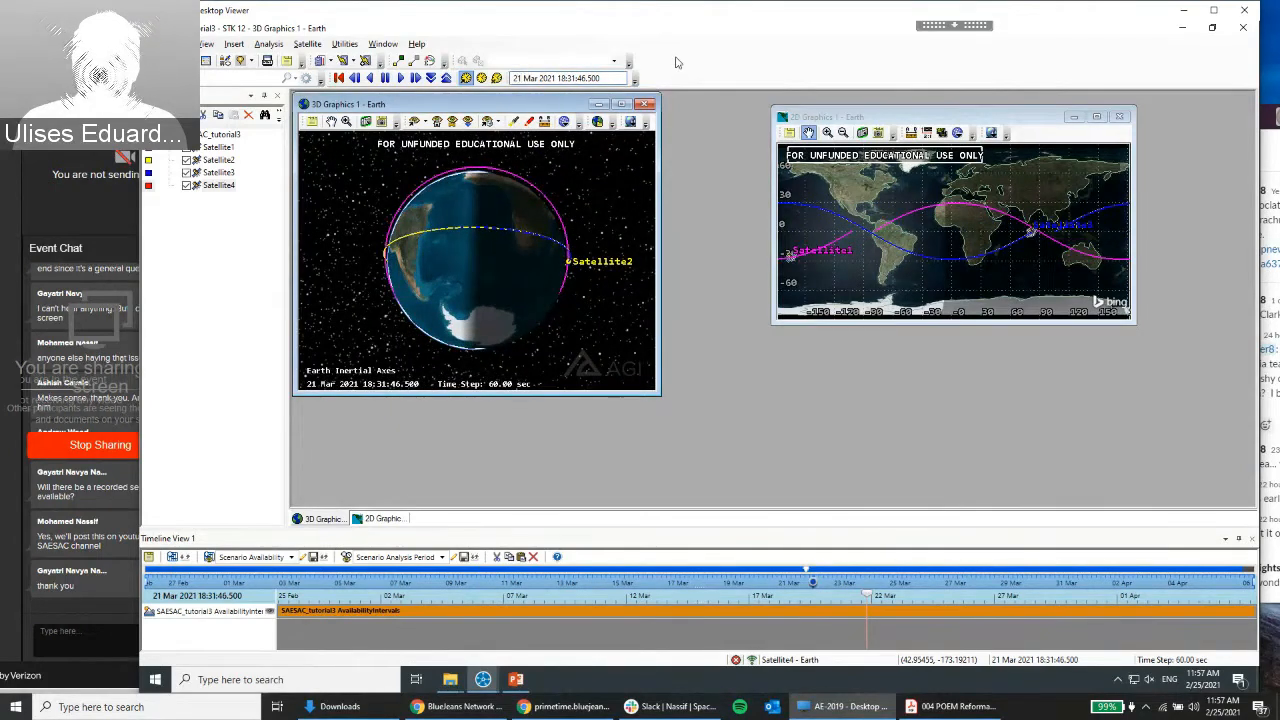
{"action": "key", "text": "BackSpace"}
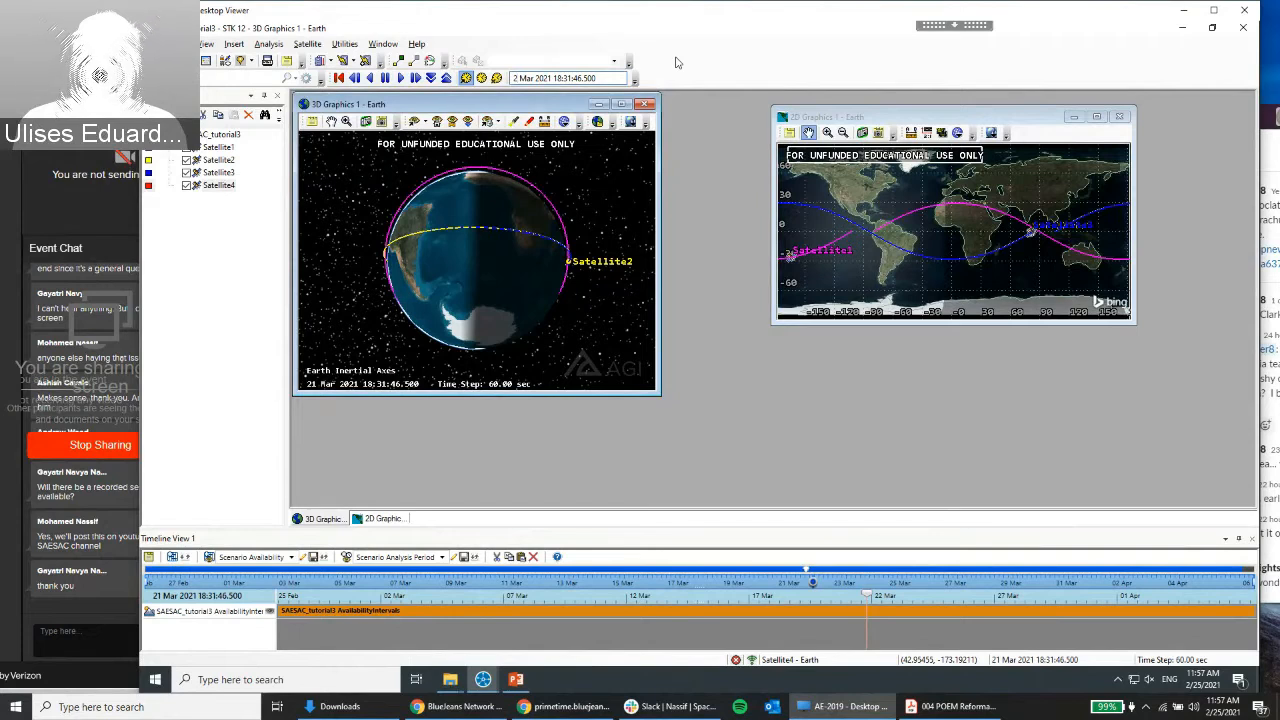
{"action": "key", "text": "BackSpace"}
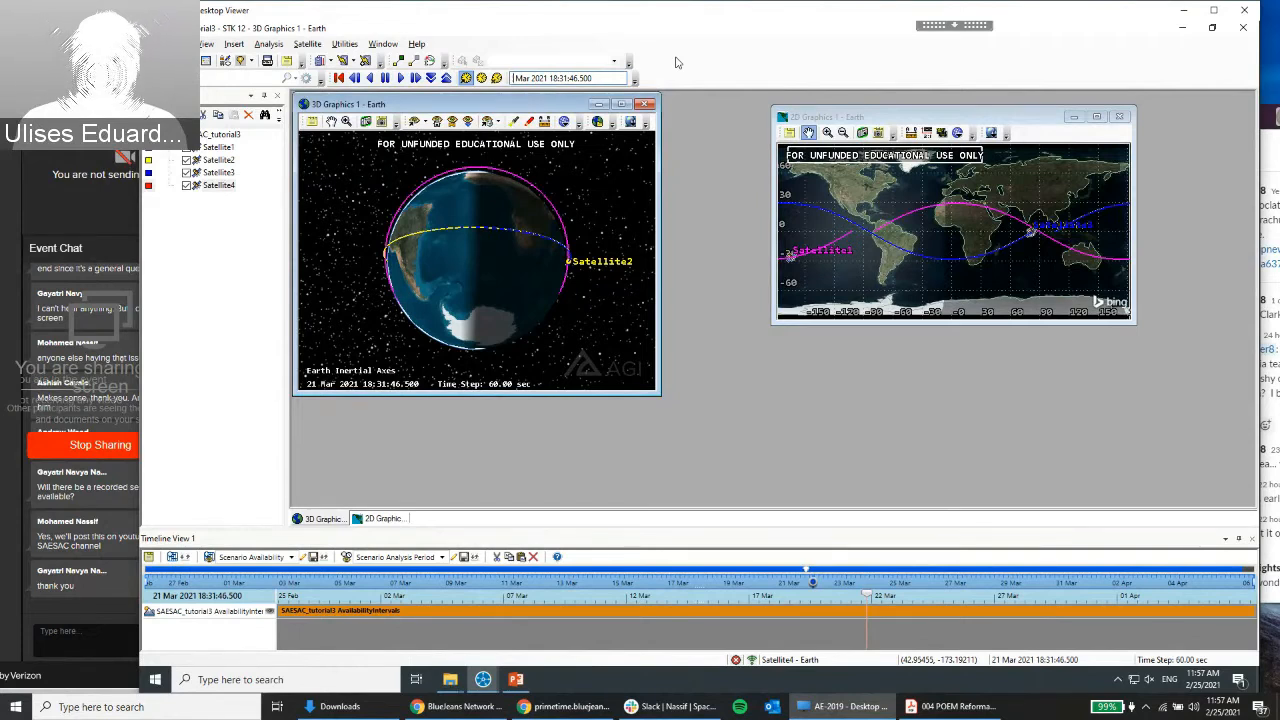
{"action": "type", "text": "21"}
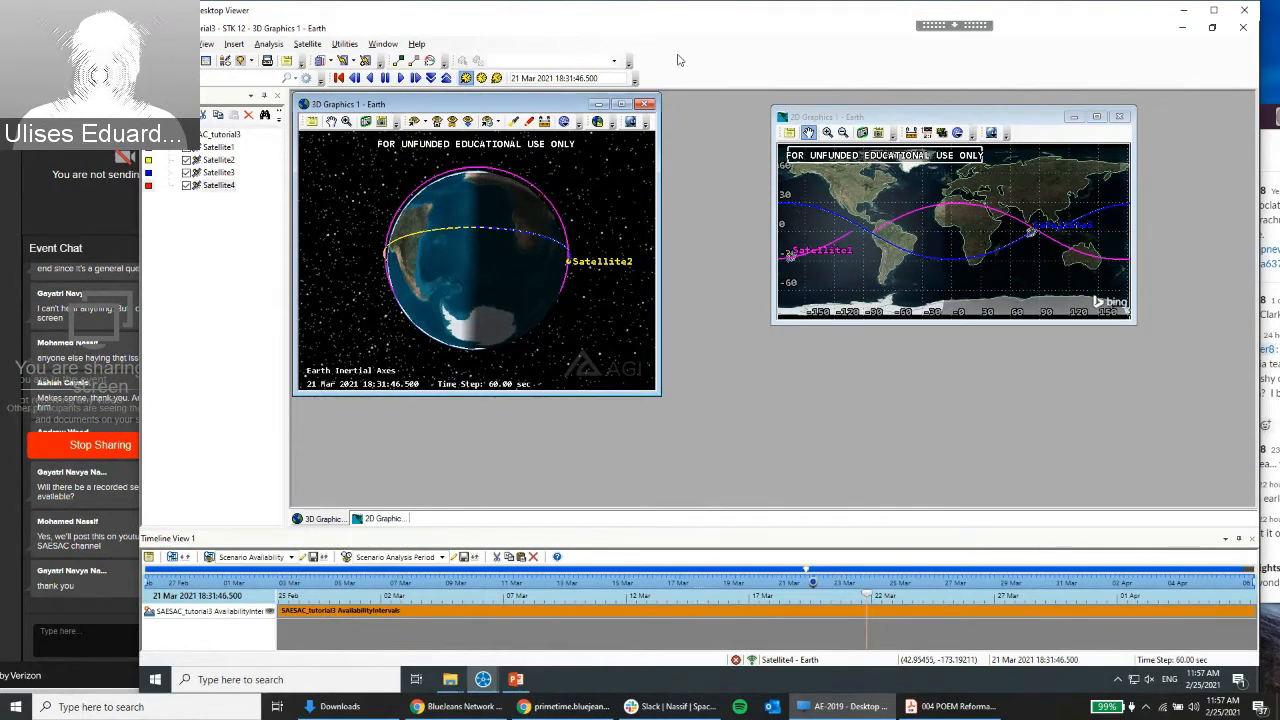
Switch to the InitialOrbitGuess4_MarsCenter scenario and move the remote desktop window clear of the BlueJeans event chat
{"action": "left_click", "coordinate": [483, 679]}
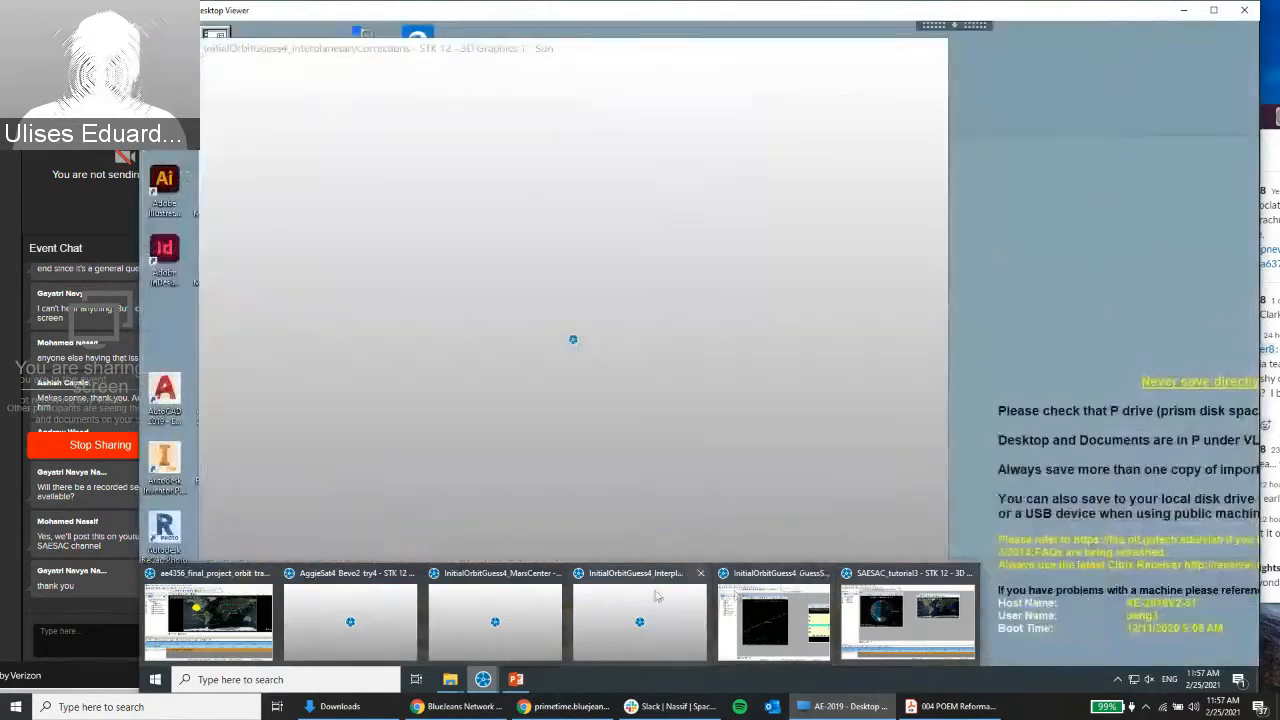
{"action": "left_click", "coordinate": [541, 603]}
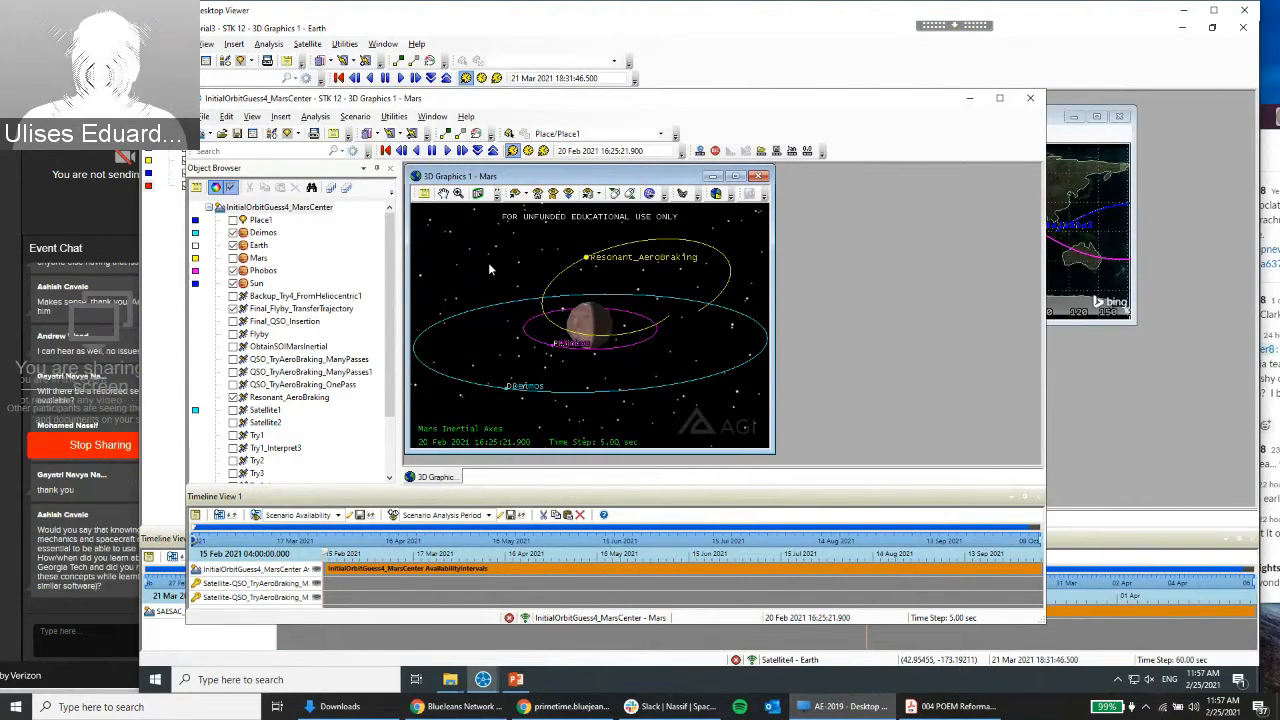
{"action": "left_click", "coordinate": [115, 566]}
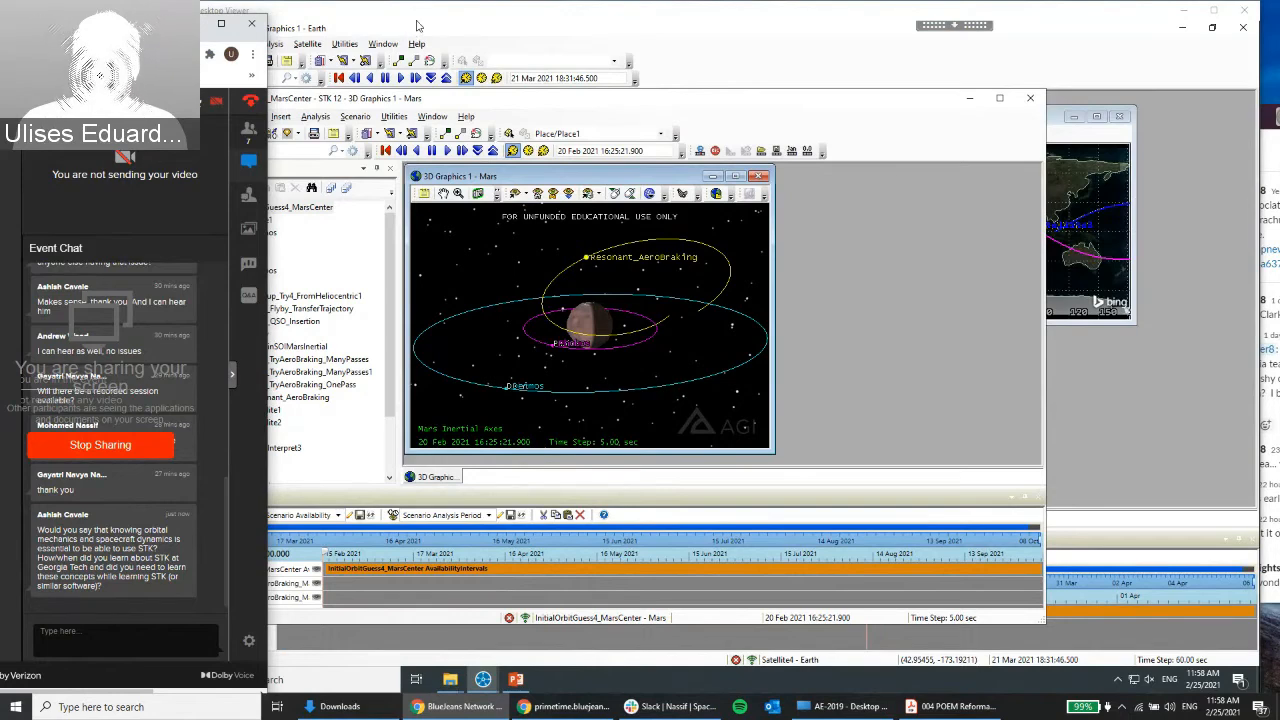
{"action": "left_click_drag", "start_coordinate": [418, 19], "coordinate": [482, 20]}
{"action": "left_click_drag", "start_coordinate": [198, 155], "coordinate": [250, 155]}
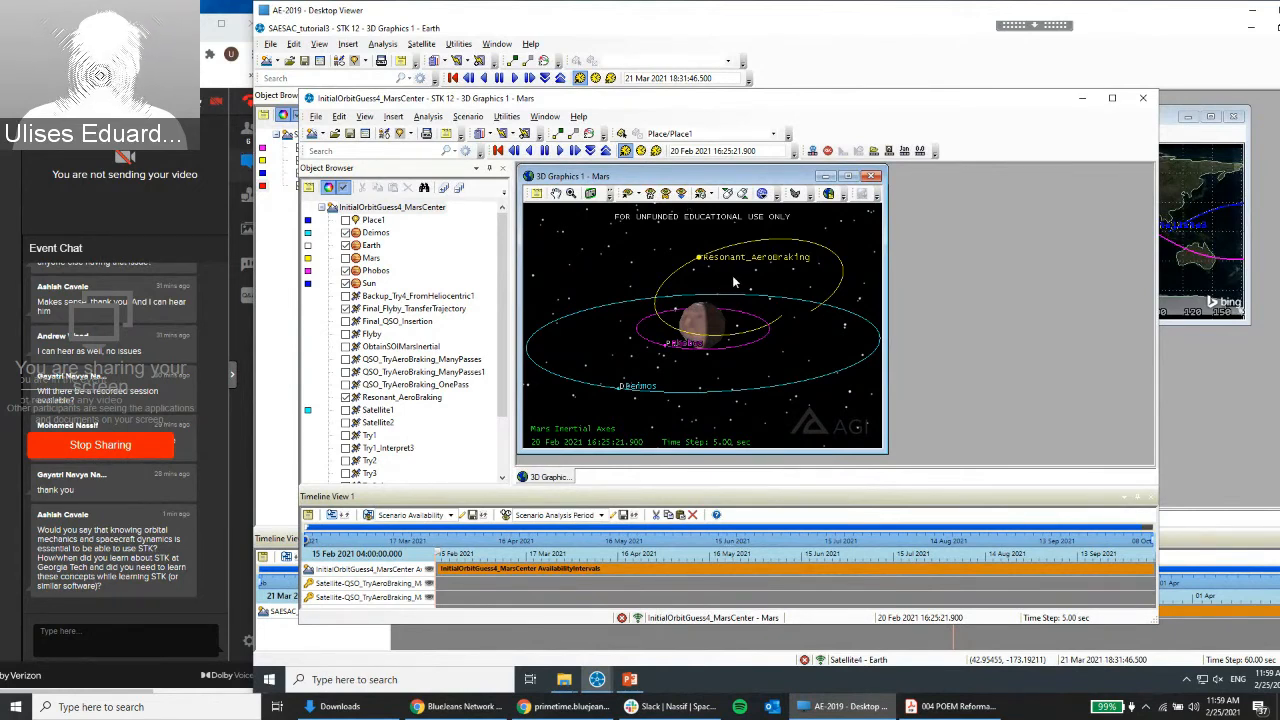
Display the Flyby and Final_QSO_Insertion trajectories in the 3D view around Mars
{"action": "mouse_move", "coordinate": [736, 288]}
{"action": "left_mouse_down"}
{"action": "mouse_move", "coordinate": [733, 275]}
{"action": "mouse_move", "coordinate": [736, 292]}
{"action": "left_mouse_up"}
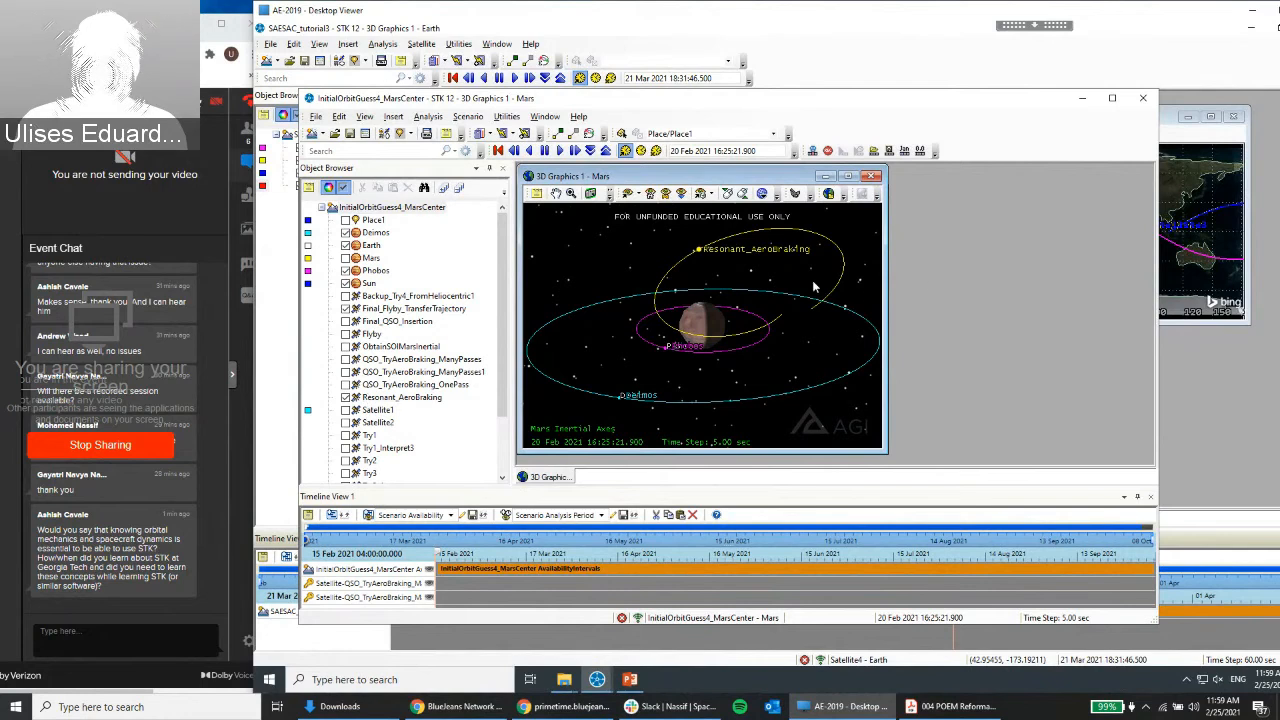
{"action": "left_click", "coordinate": [343, 385]}
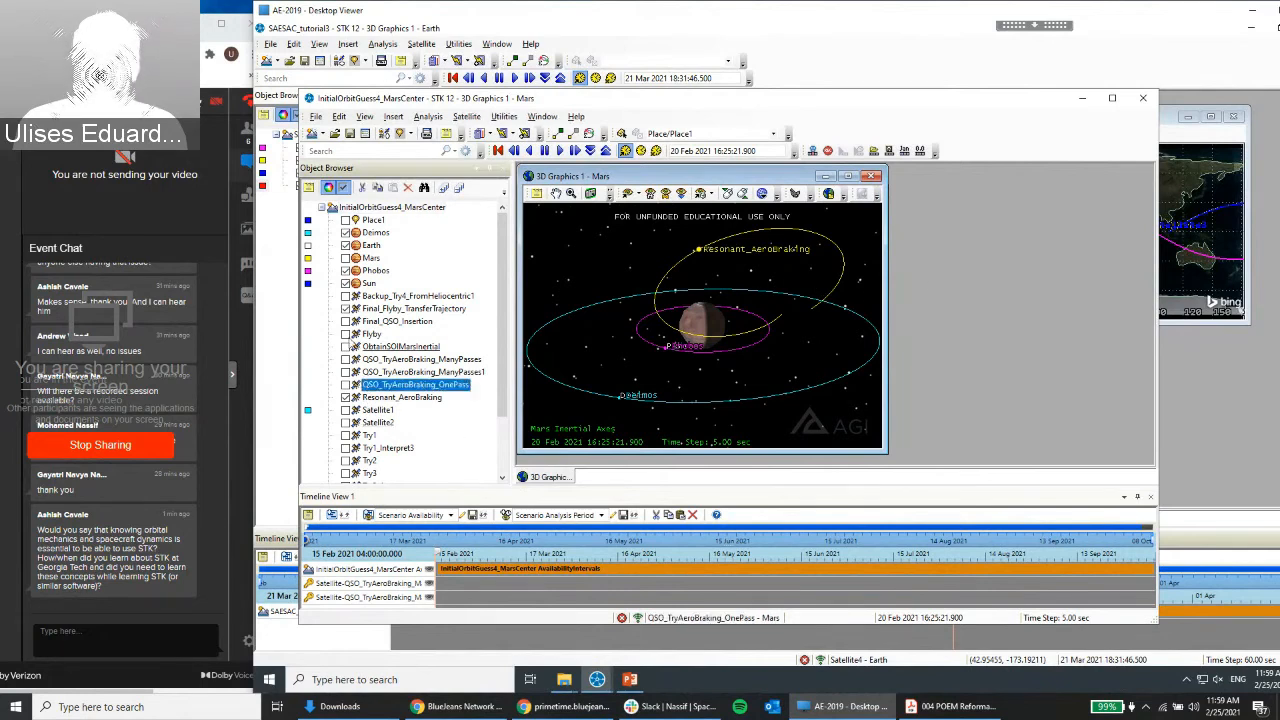
{"action": "left_click", "coordinate": [347, 336]}
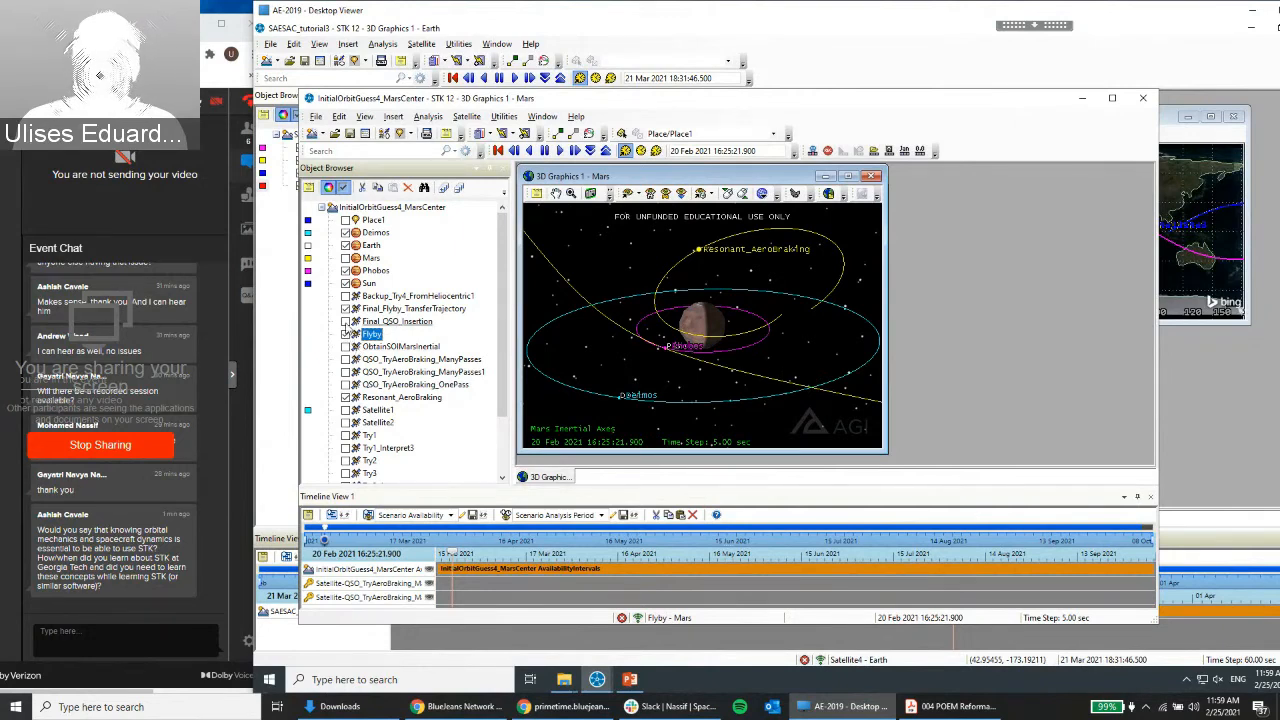
{"action": "left_click", "coordinate": [346, 322]}
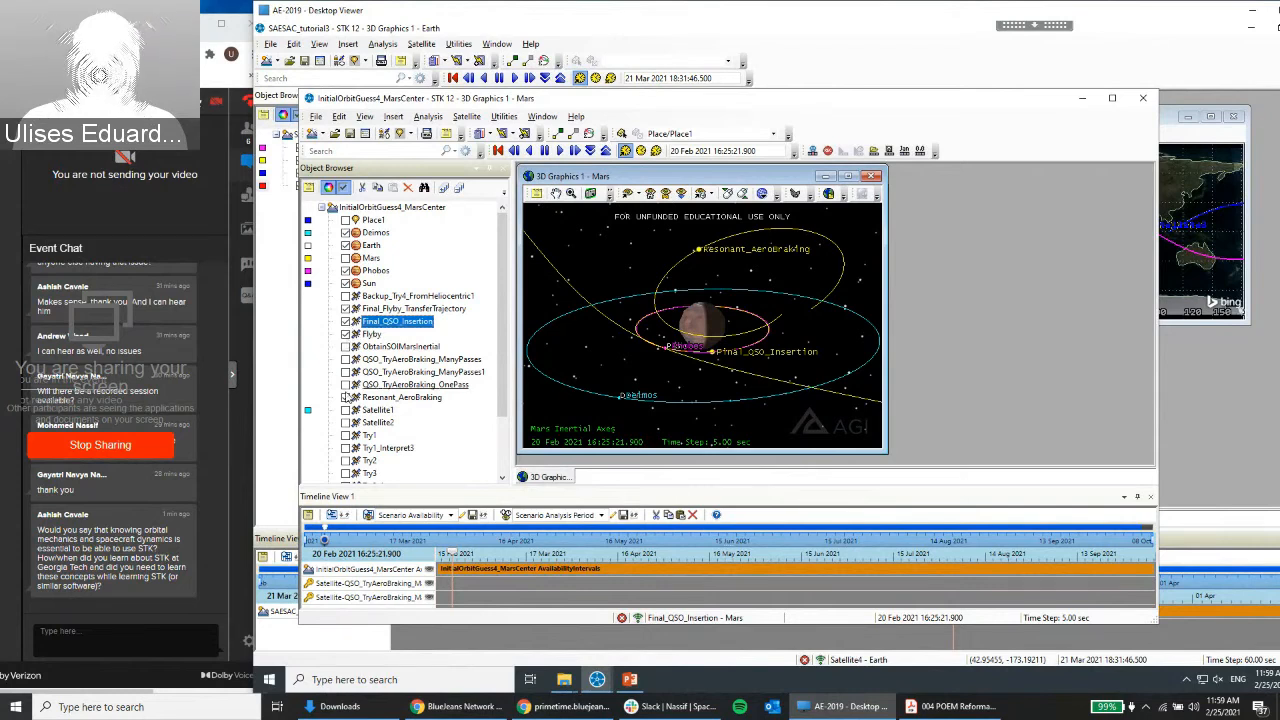
Hide the Final_QSO_Insertion, Final_Flyby_TransferTrajectory and Flyby trajectories from the Mars view
{"action": "left_click", "coordinate": [346, 321]}
{"action": "left_click", "coordinate": [346, 308]}
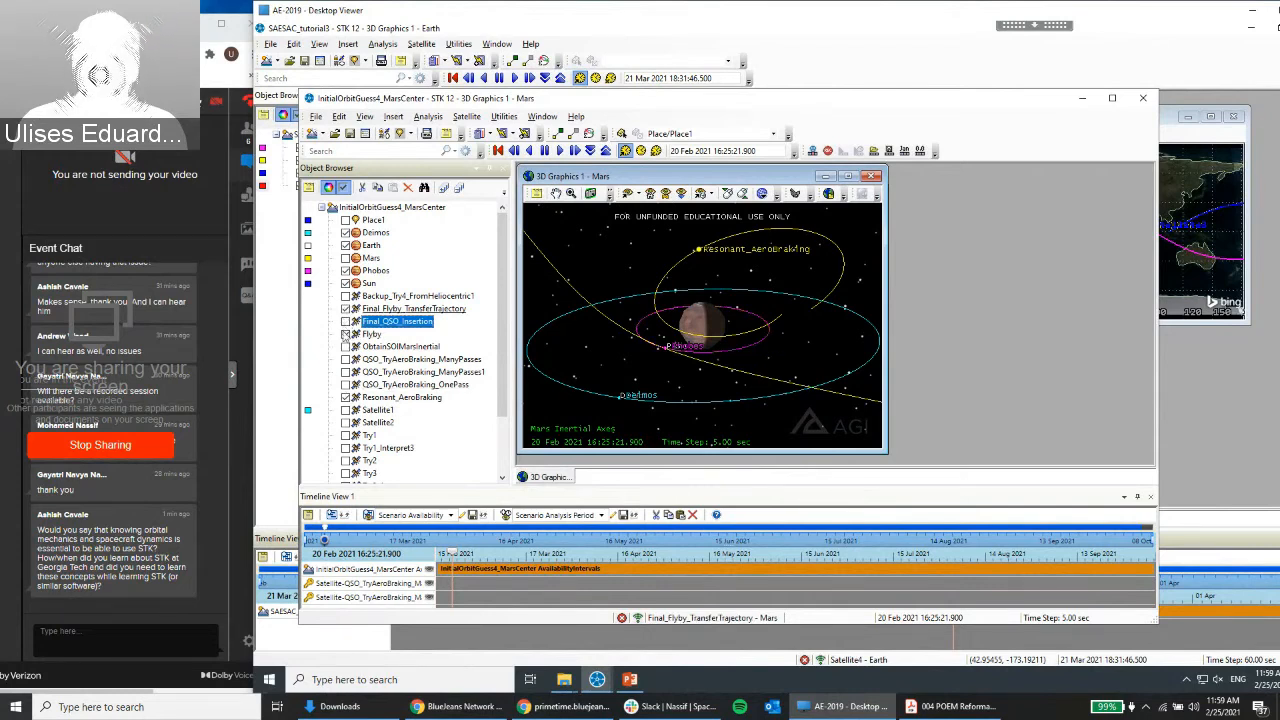
{"action": "left_click", "coordinate": [346, 334]}
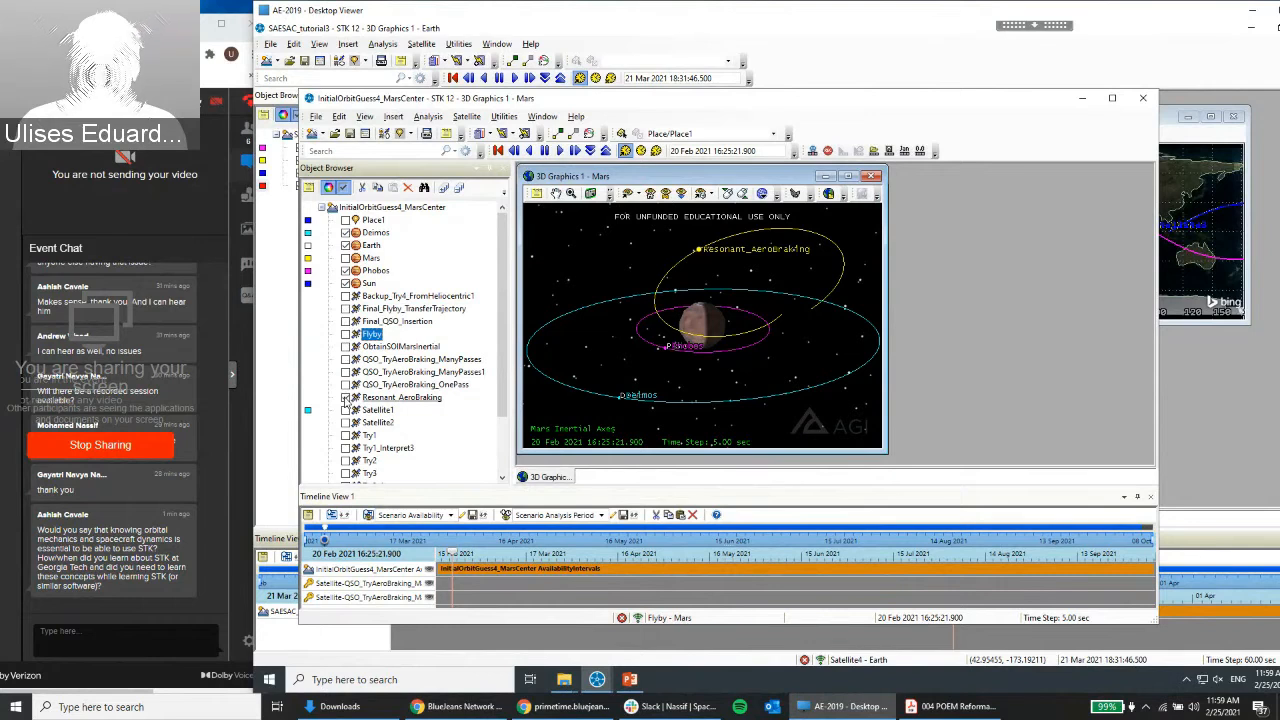
Toggle Resonant_AeroBraking off and back on, and show Final_QSO_Insertion and Flyby again beside it
{"action": "left_click", "coordinate": [346, 397]}
{"action": "left_click", "coordinate": [346, 398]}
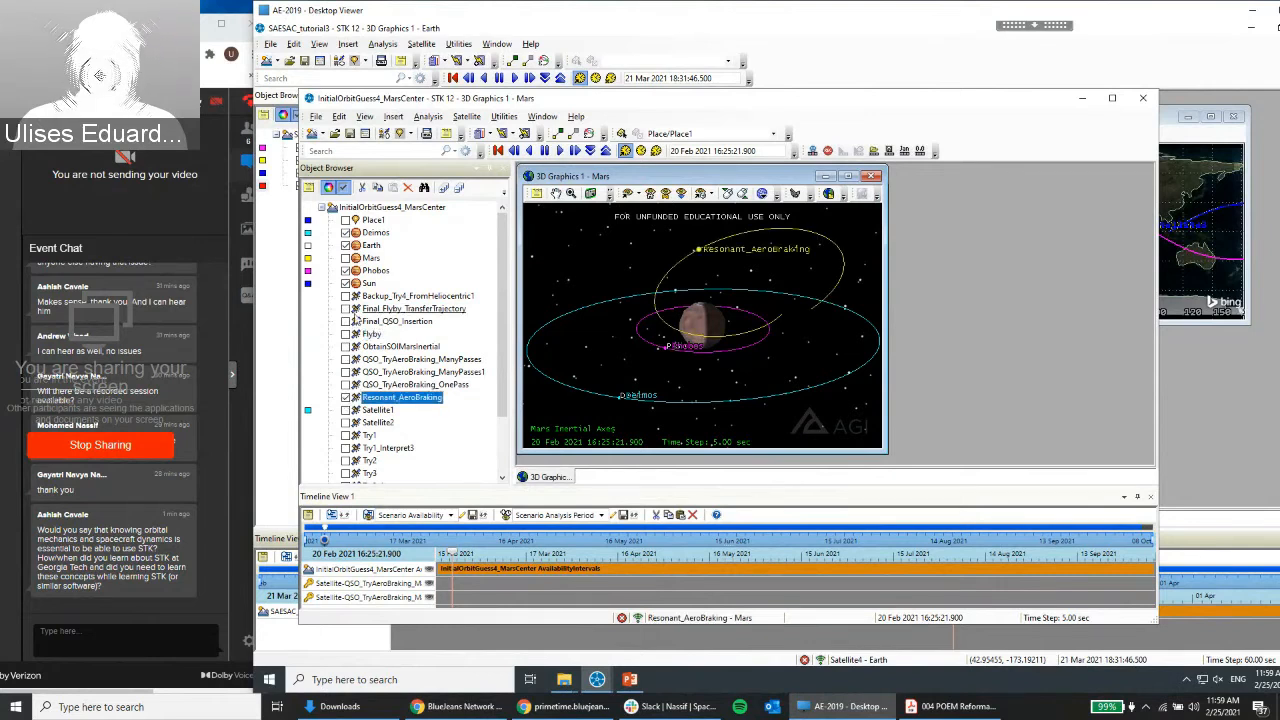
{"action": "left_click", "coordinate": [346, 321]}
{"action": "left_click", "coordinate": [346, 334]}
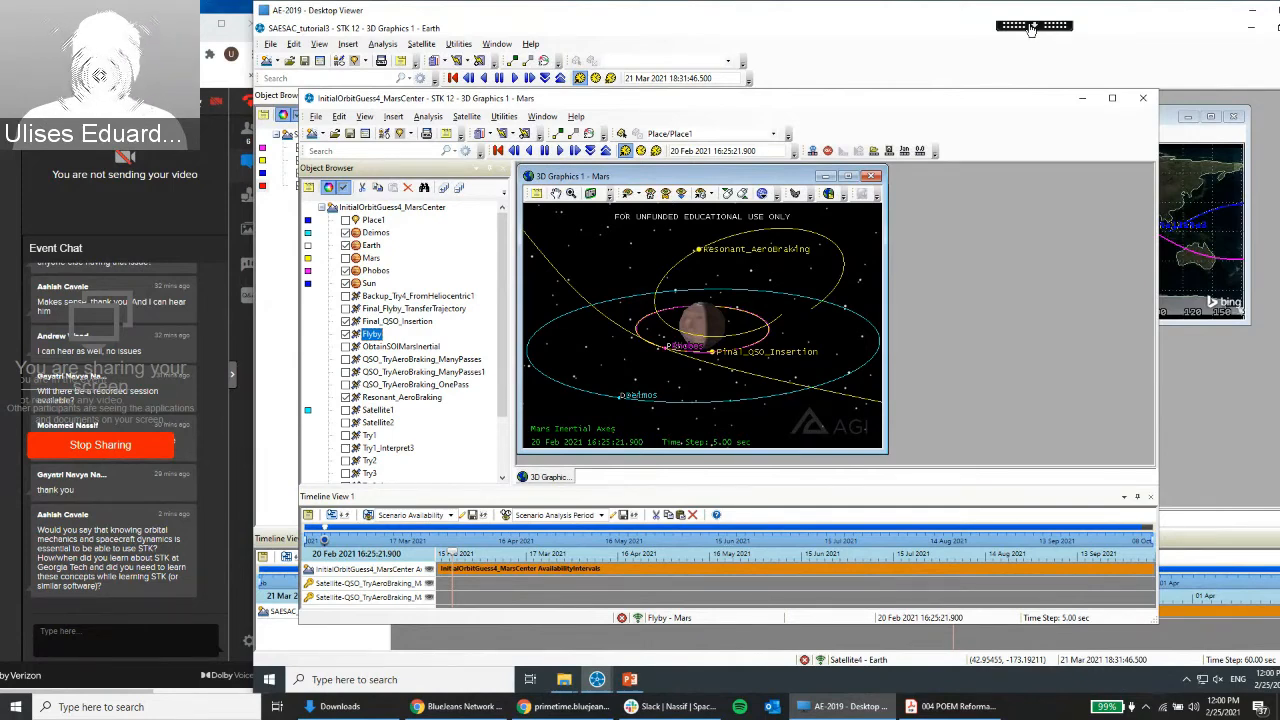
Minimize the remote desktop, bring the BlueJeans meeting window fully into view beside the Downloads window, and stop sharing the screen
{"action": "left_click", "coordinate": [1240, 15]}
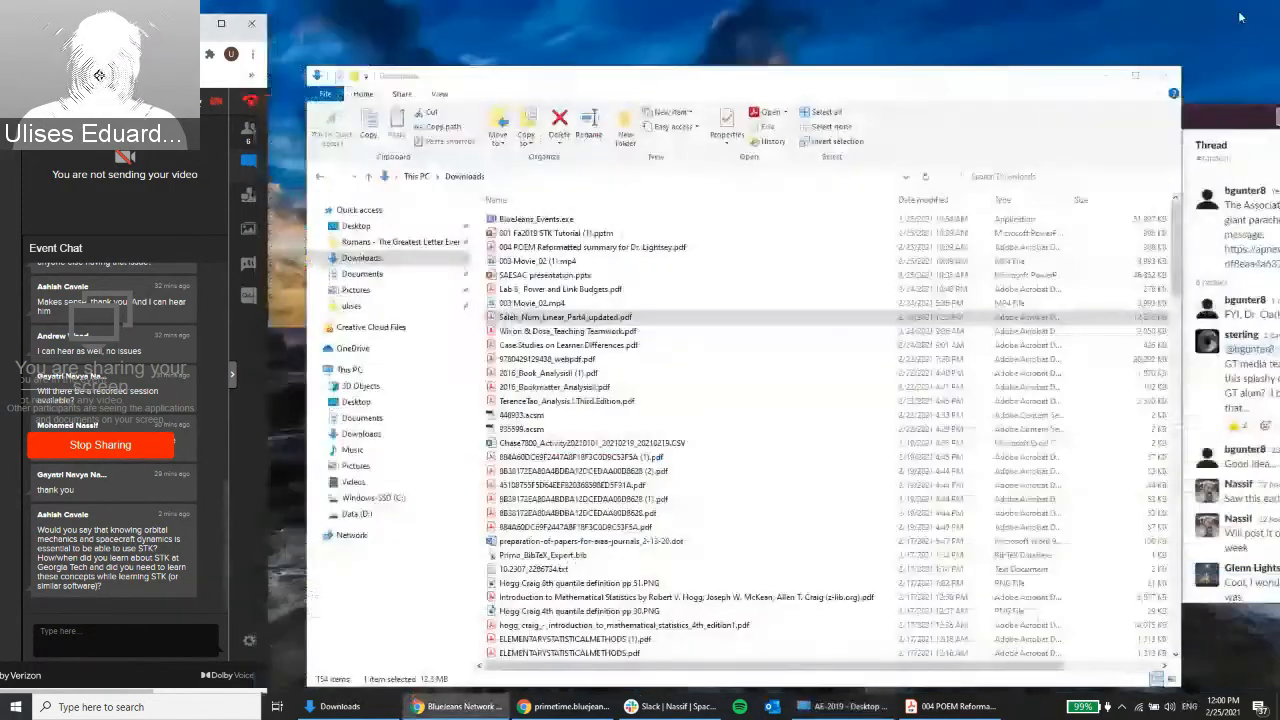
{"action": "left_click_drag", "start_coordinate": [172, 24], "coordinate": [271, 23]}
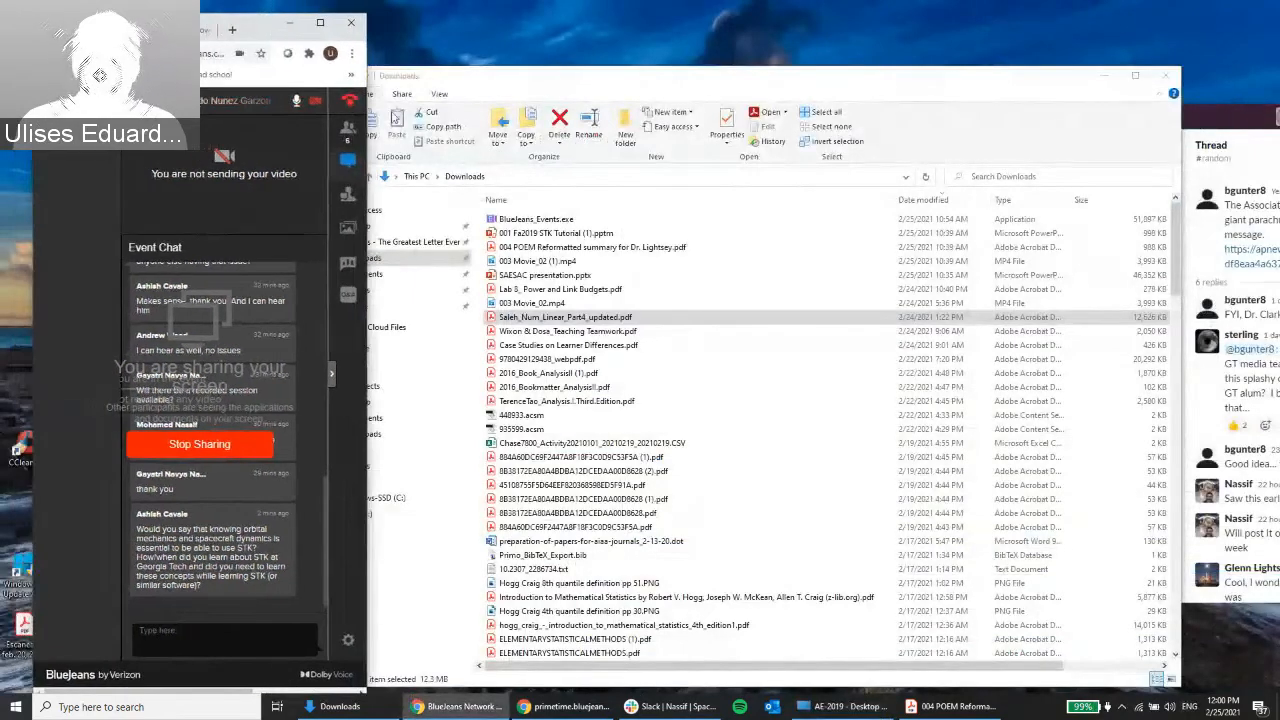
{"action": "left_click_drag", "start_coordinate": [386, 78], "coordinate": [598, 89]}
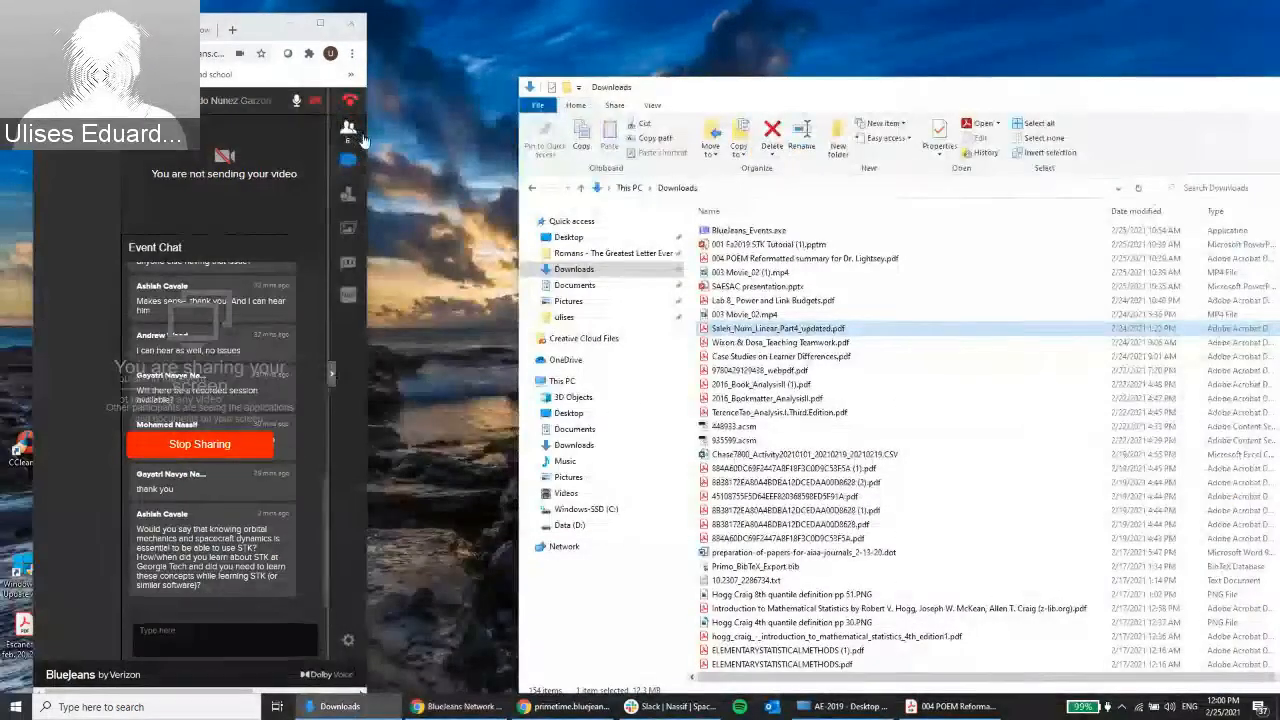
{"action": "left_click_drag", "start_coordinate": [367, 128], "coordinate": [475, 127]}
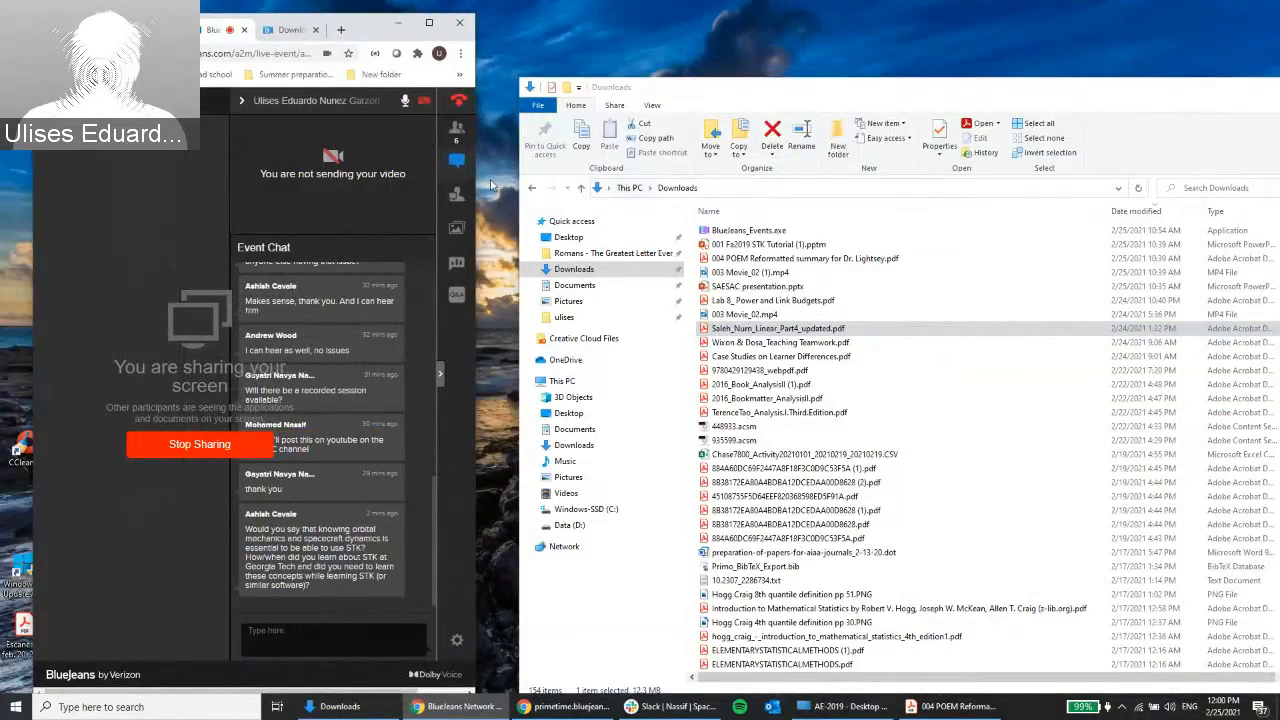
{"action": "left_click", "coordinate": [456, 226]}
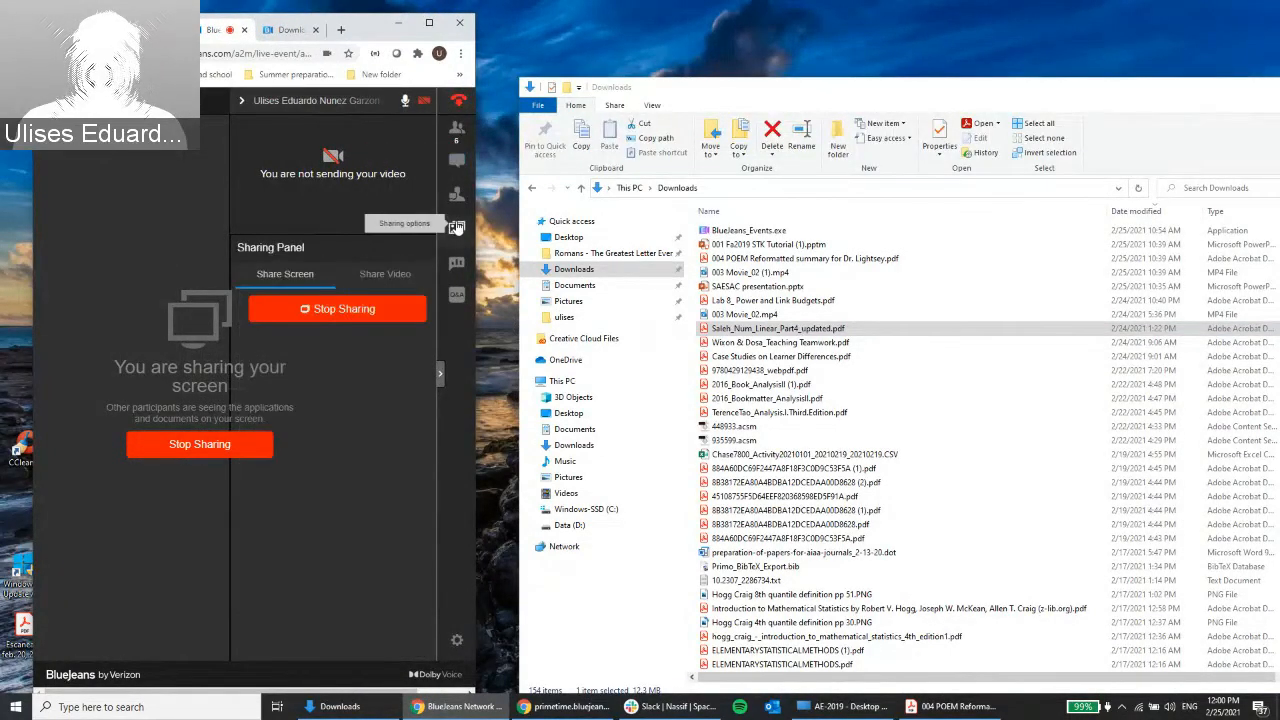
{"action": "left_click", "coordinate": [368, 310]}
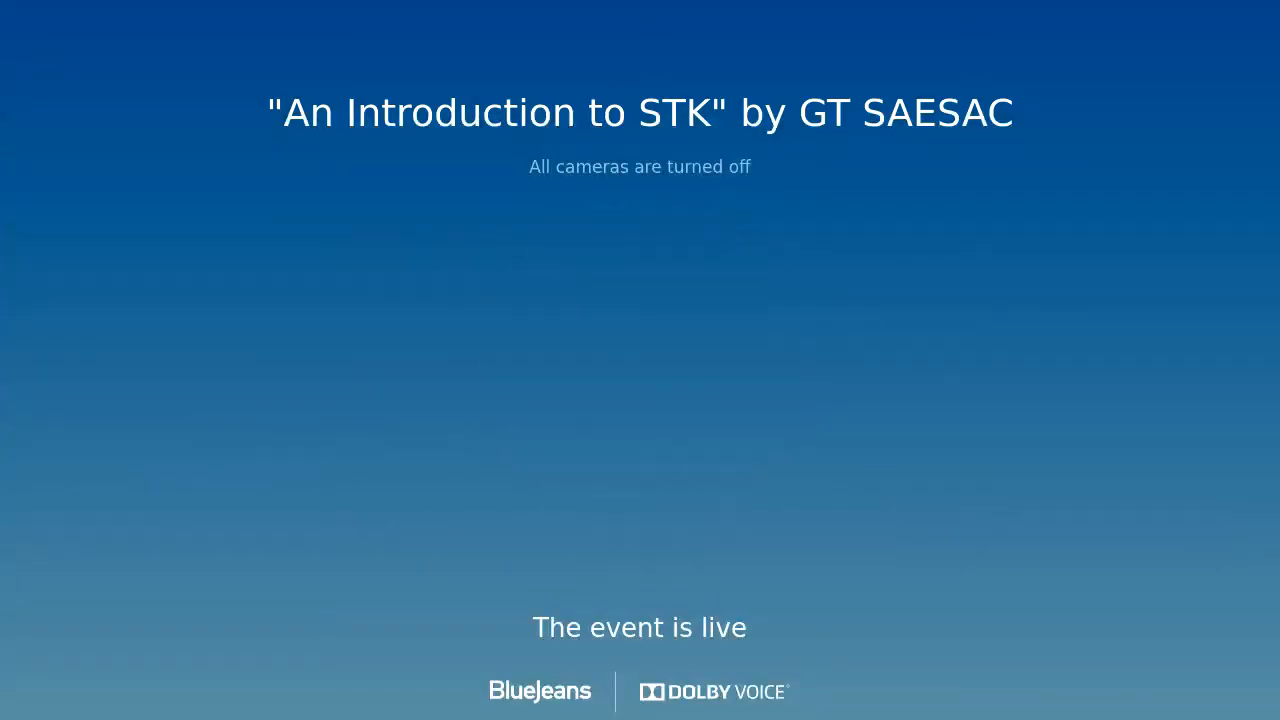